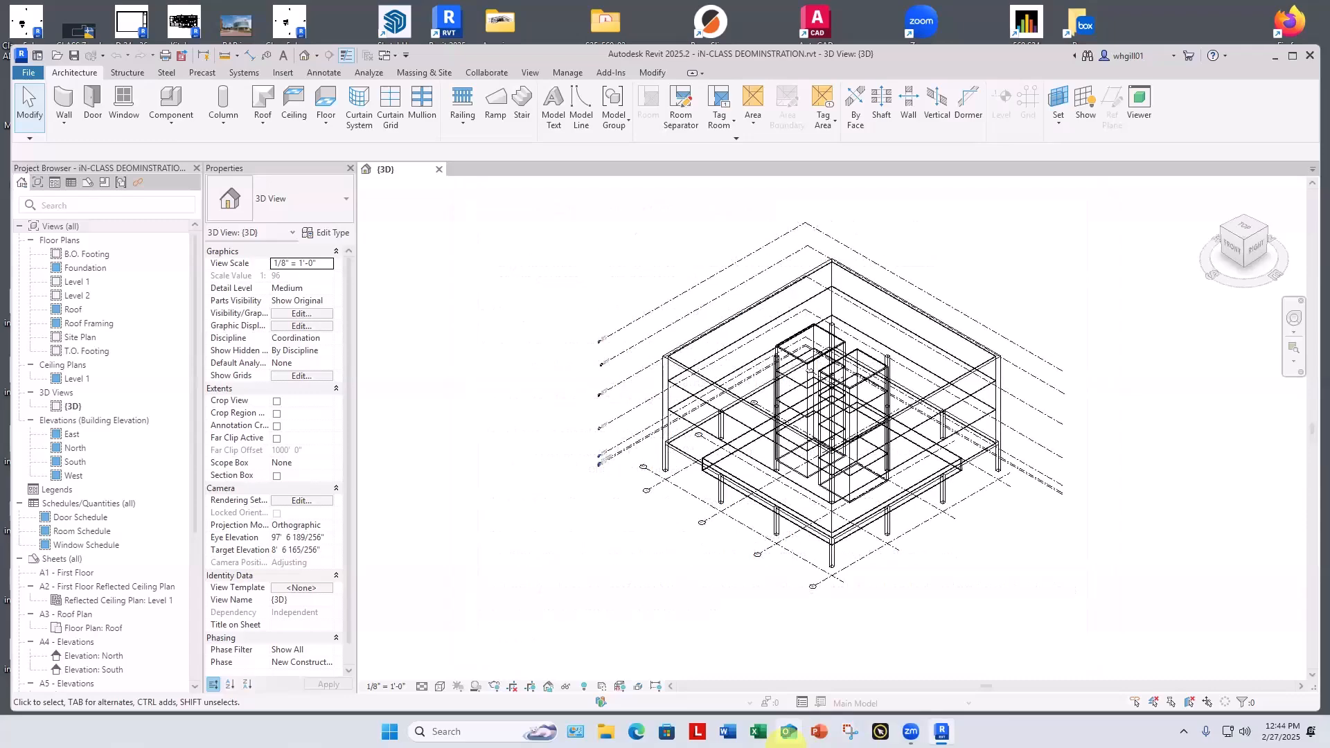
# Delete the four exterior 24" generic walls that run from Level 2 up to the roof.
pyautogui.click(680, 375)
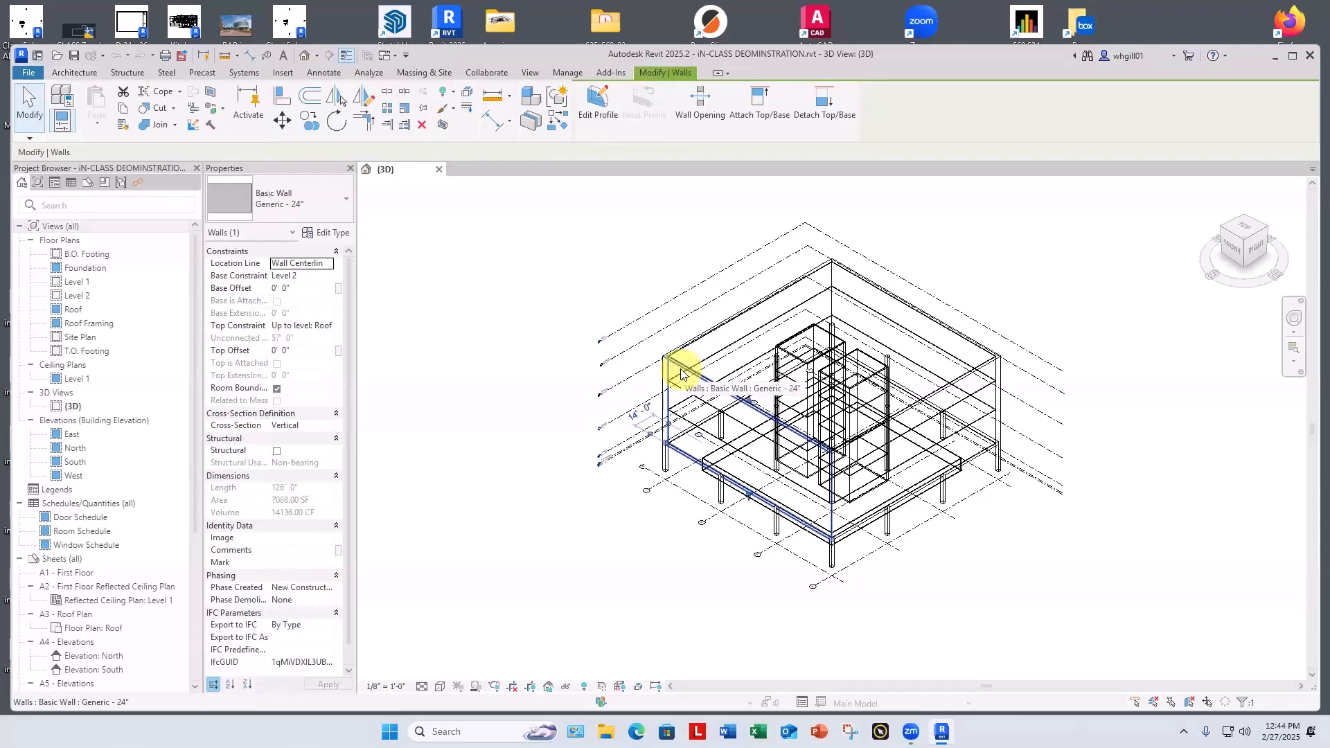
pyautogui.click(700, 336)
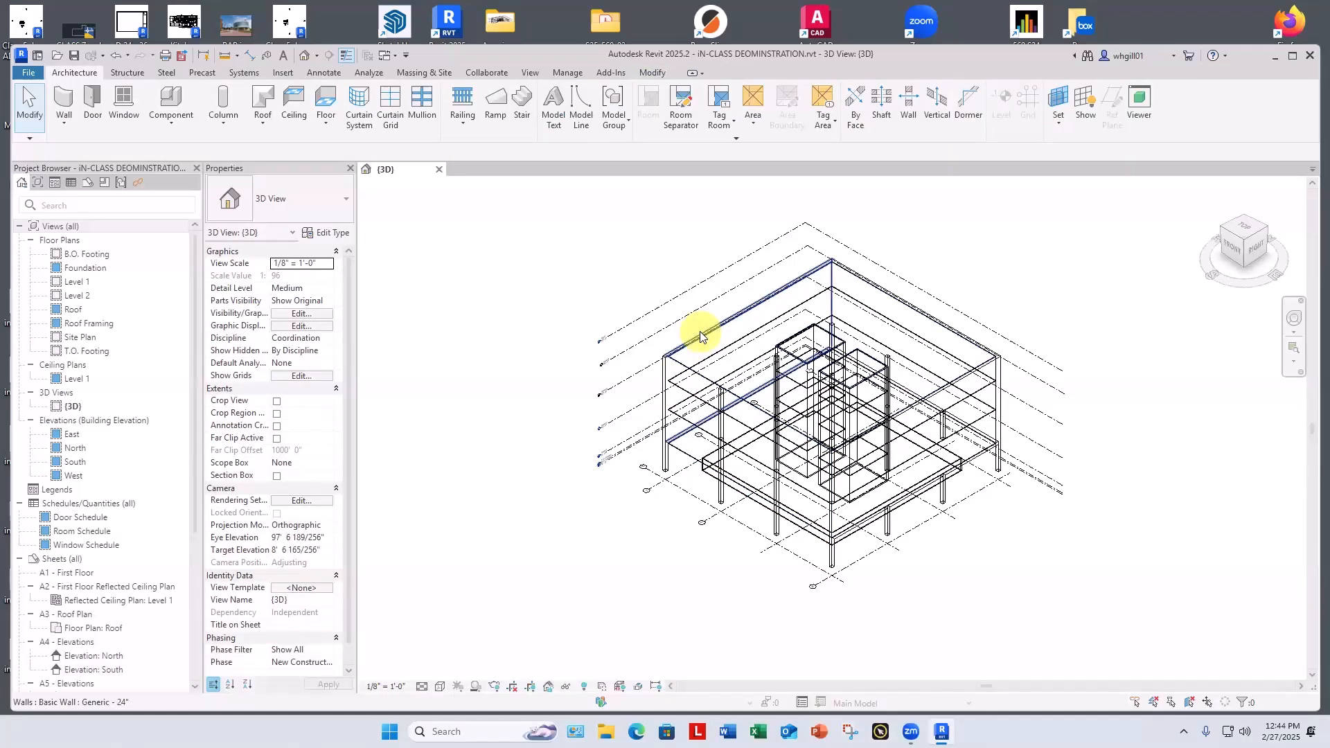
pyautogui.click(949, 261)
pyautogui.click(919, 309)
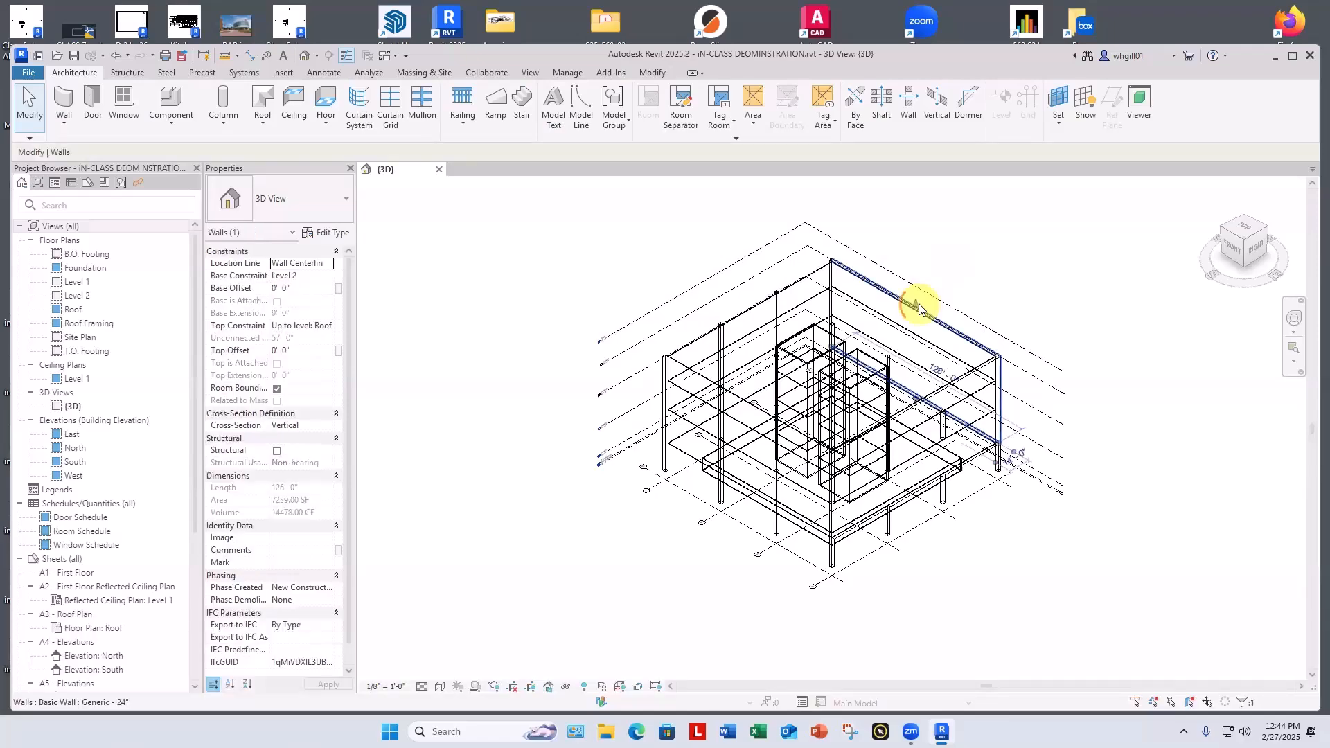
pyautogui.press('Escape')
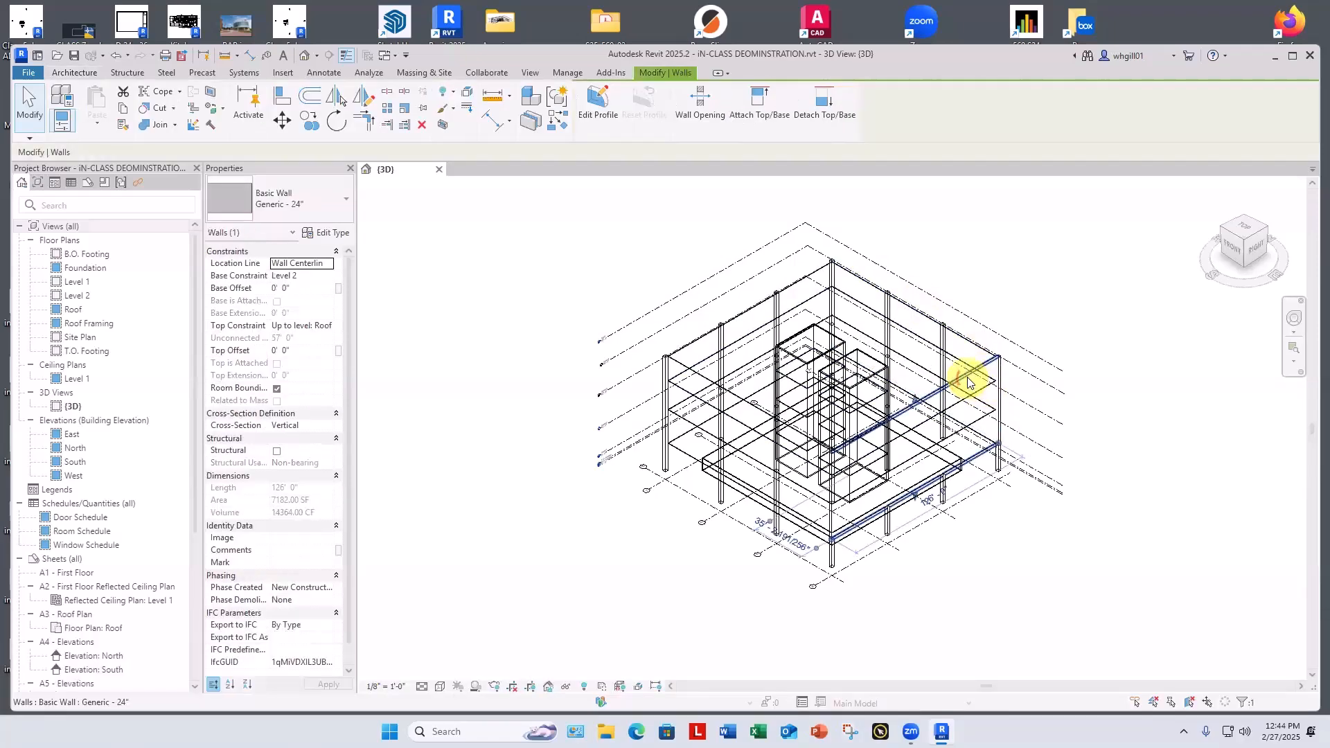
pyautogui.press('Escape')
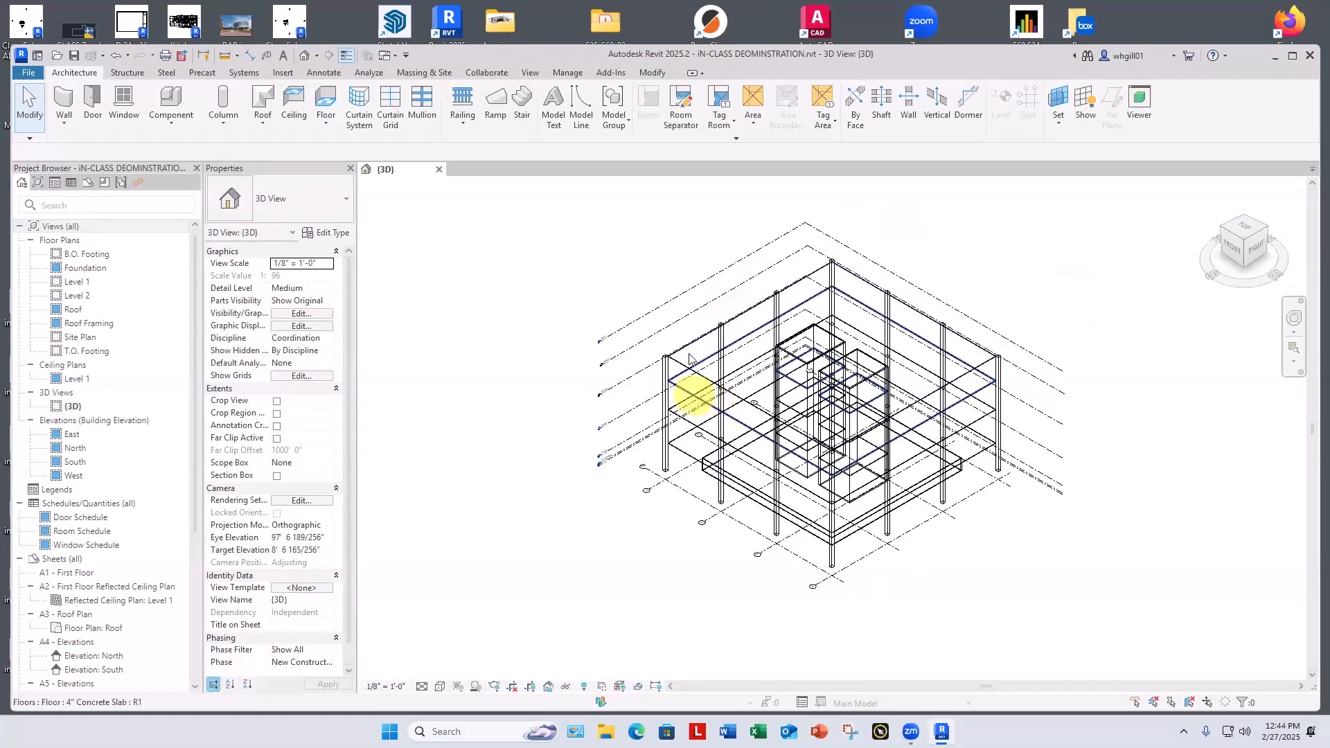
# Set the 3D view's visual style to Hidden Line and view the building from its front corner.
pyautogui.keyDown('shift'); pyautogui.moveTo(648, 416); pyautogui.dragTo(535, 184, button='middle'); pyautogui.keyUp('shift')
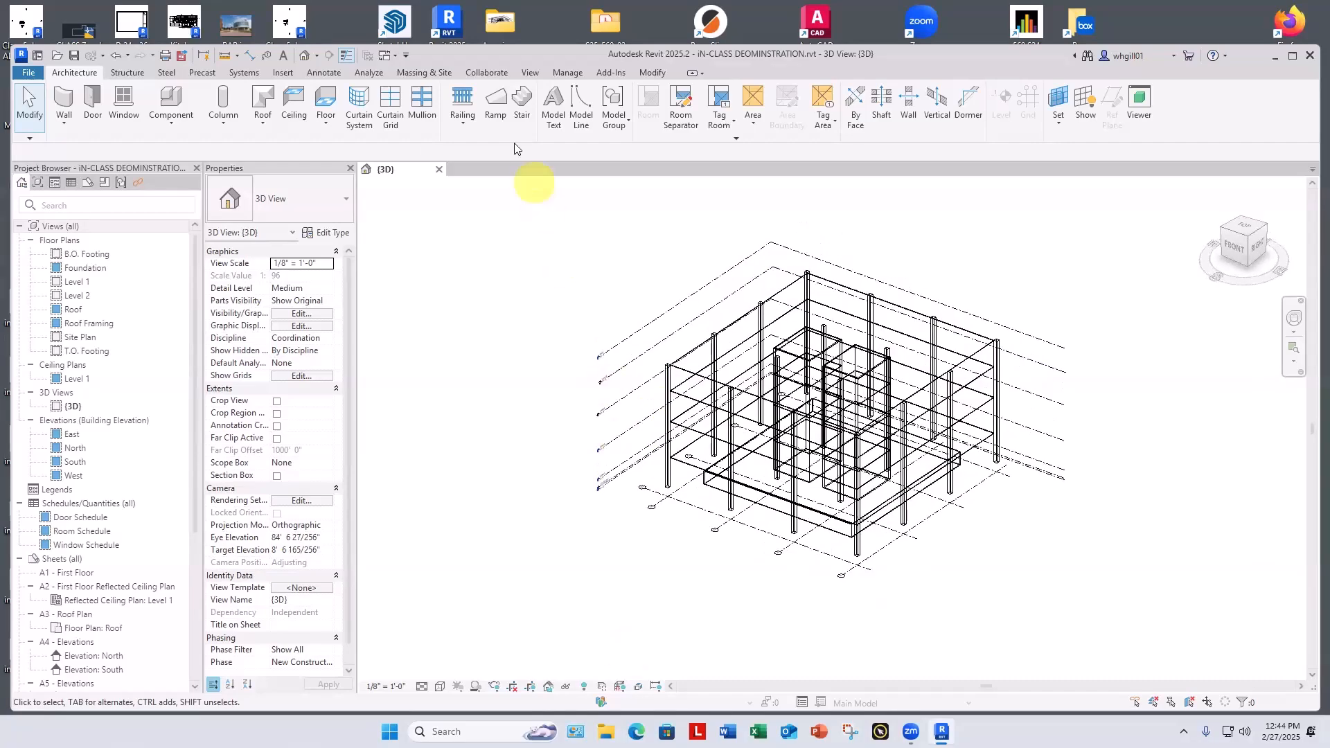
pyautogui.click(440, 686)
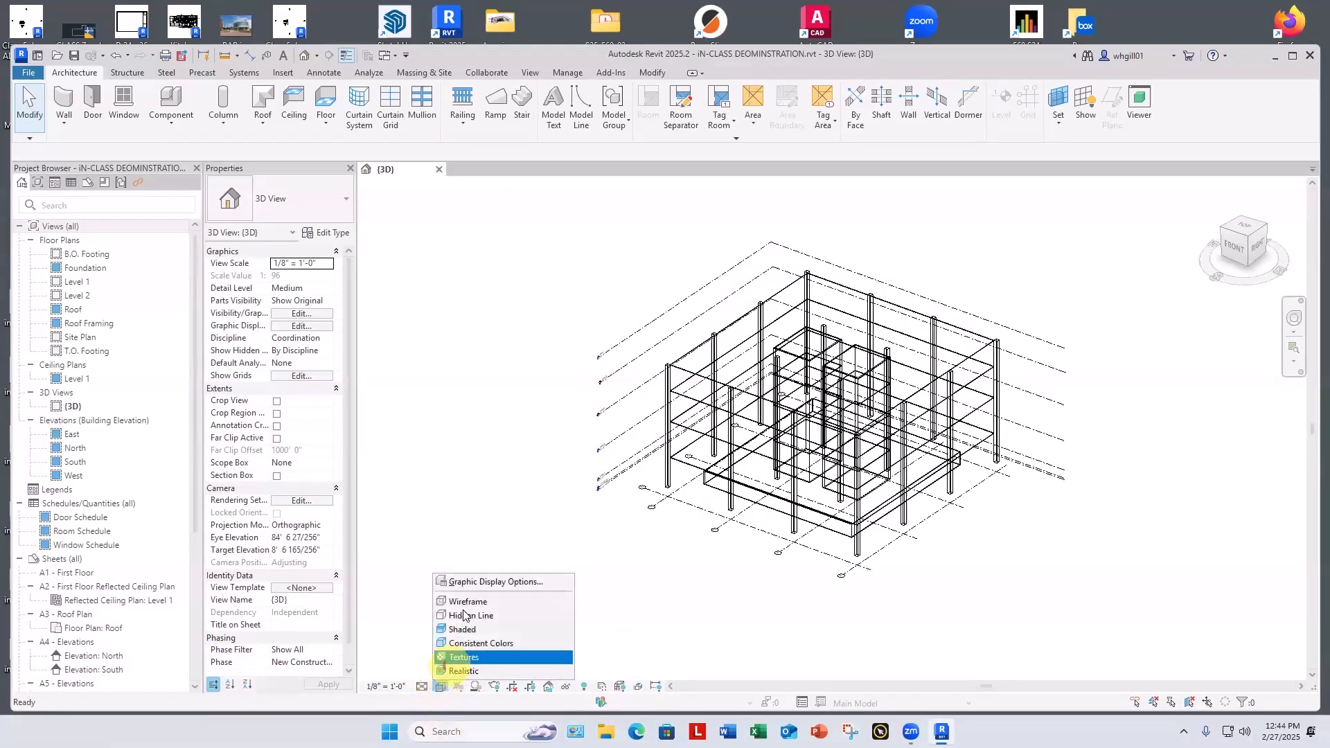
pyautogui.click(466, 617)
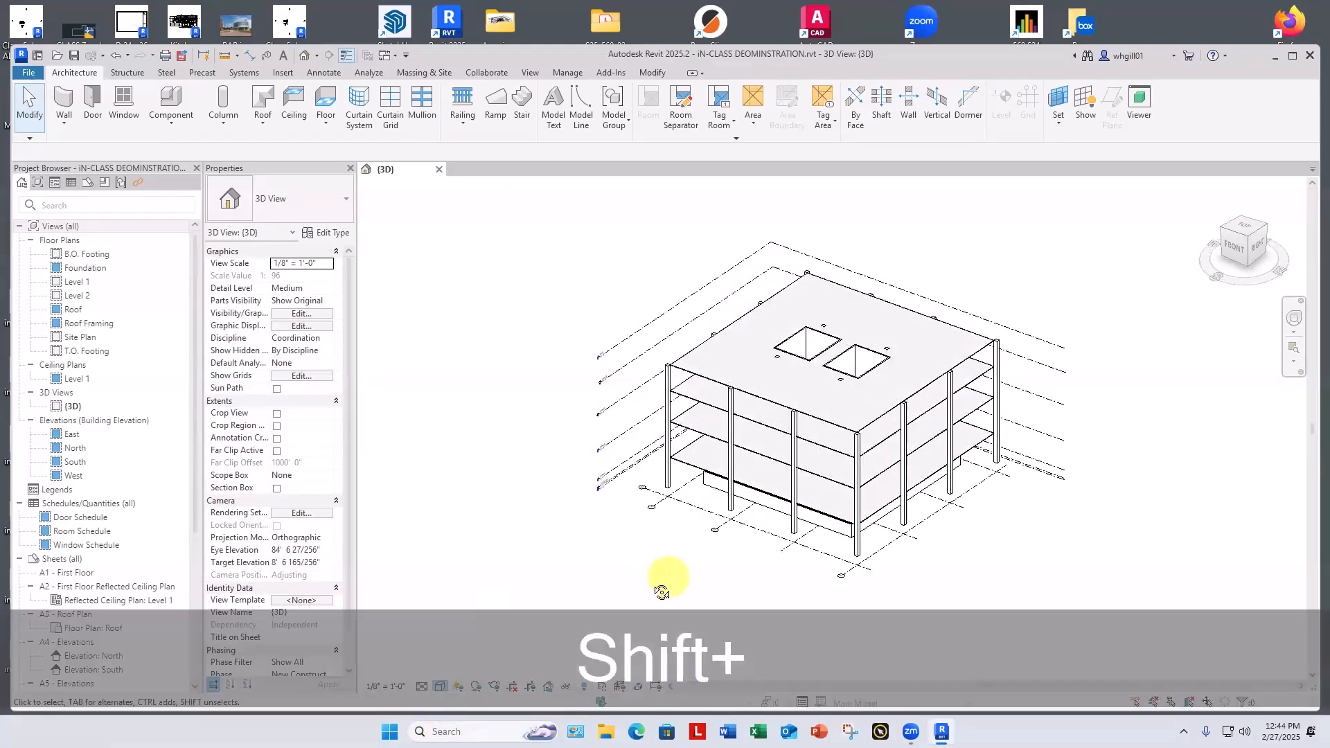
pyautogui.moveTo(665, 581)
pyautogui.keyDown('shift'); pyautogui.mouseDown(button='middle')
pyautogui.moveTo(608, 593)
pyautogui.moveTo(596, 543)
pyautogui.moveTo(554, 514)
pyautogui.mouseUp(button='middle'); pyautogui.keyUp('shift')
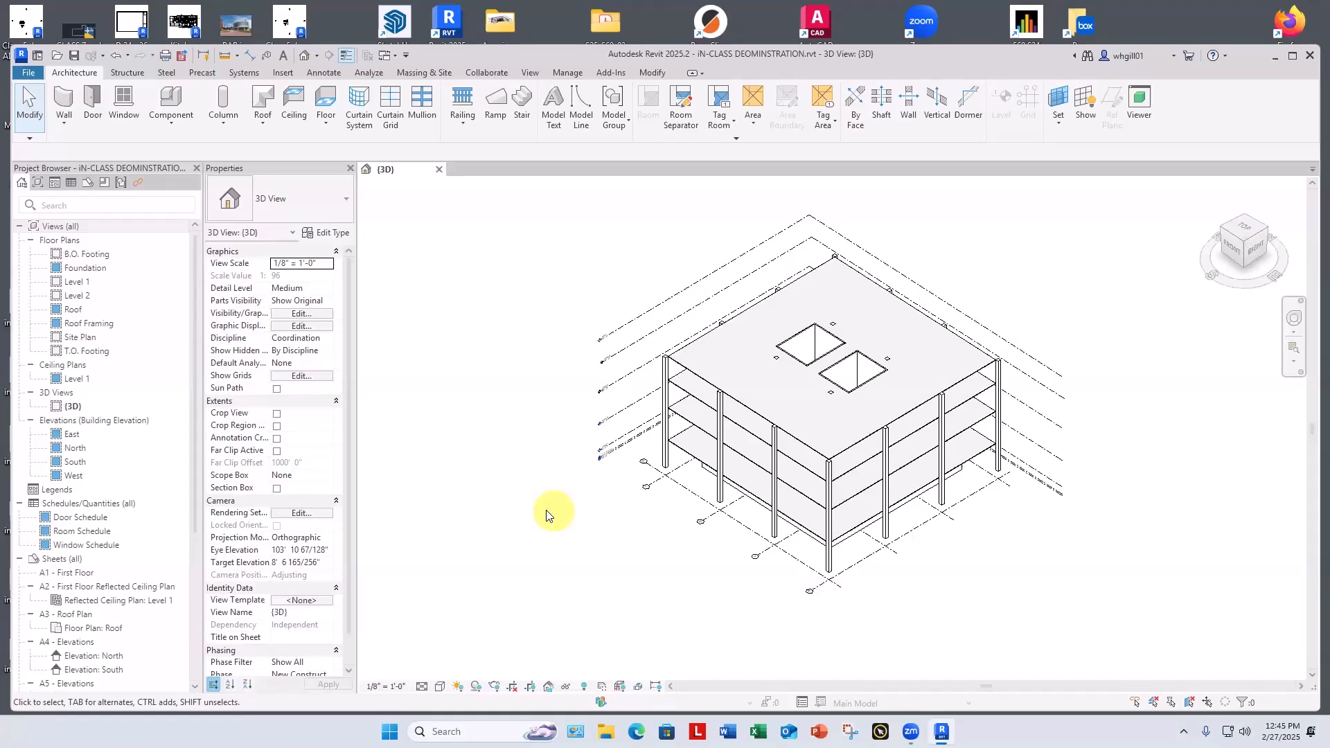
# Delete the 4" concrete roof slab and the upper floor slabs down to and including Level 3.
pyautogui.click(703, 374)
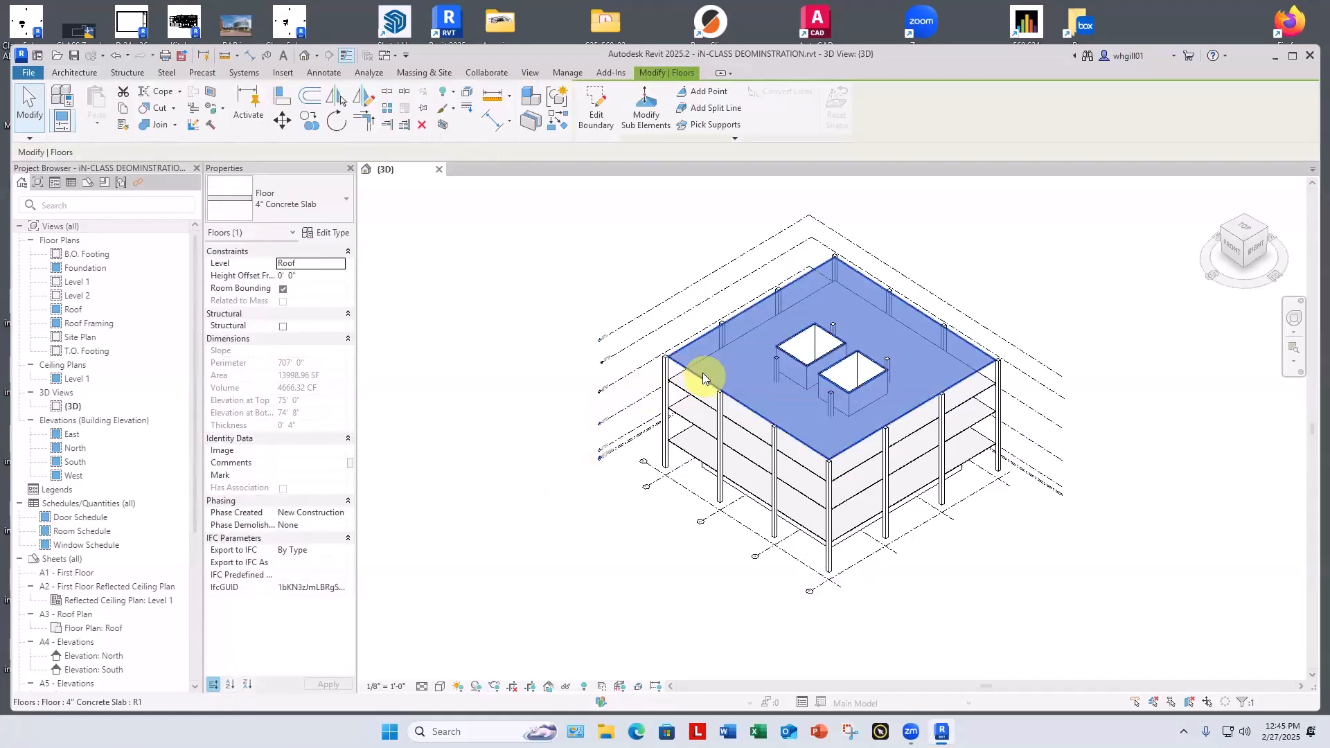
pyautogui.press('Escape')
pyautogui.click(703, 433)
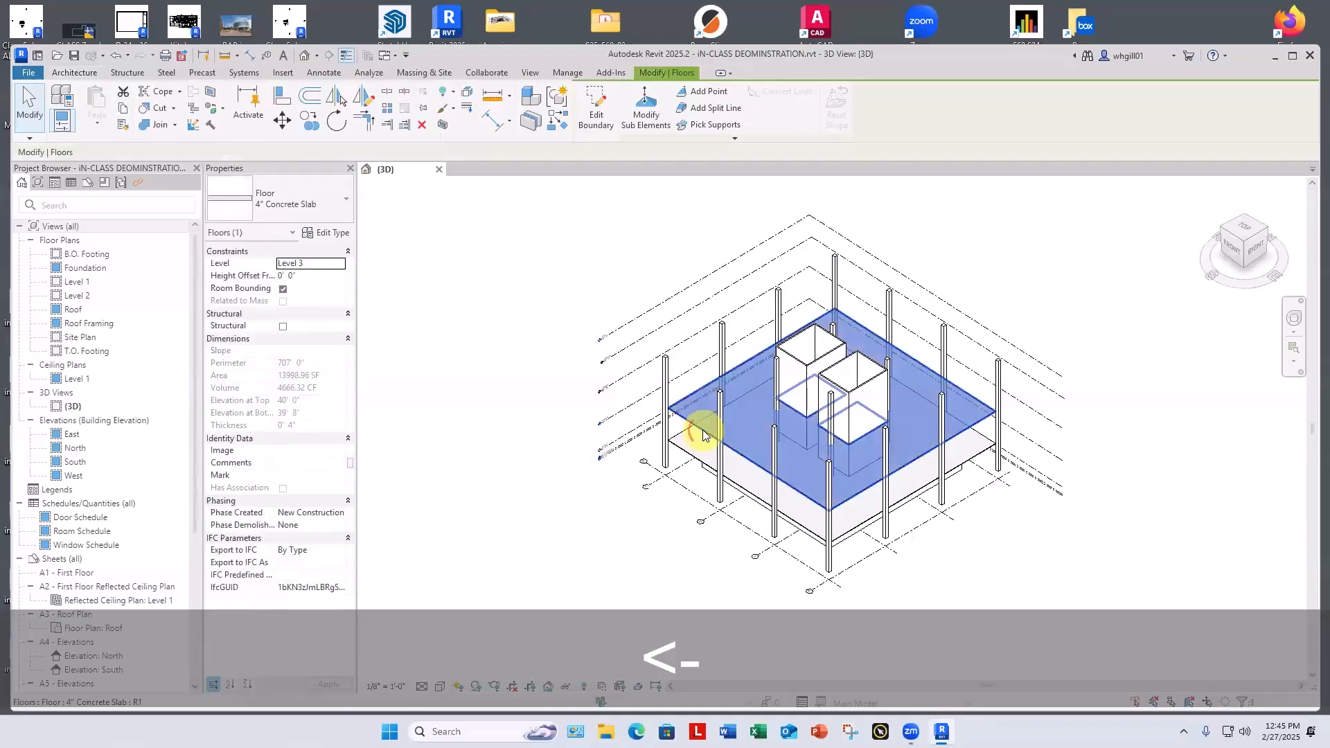
pyautogui.press('Escape')
# Delete the 8" generic walls of both core shafts and the lowest remaining 4" concrete floor slab.
pyautogui.click(803, 334)
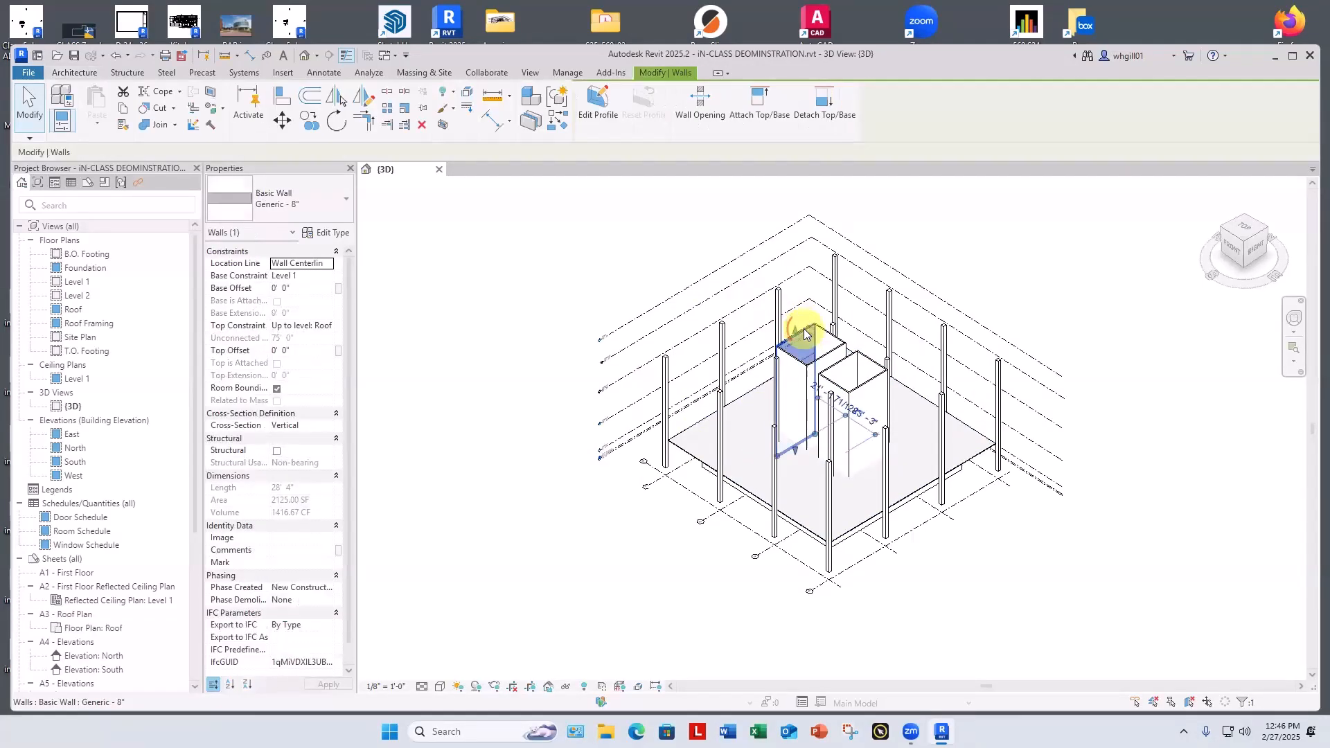
pyautogui.press('Escape')
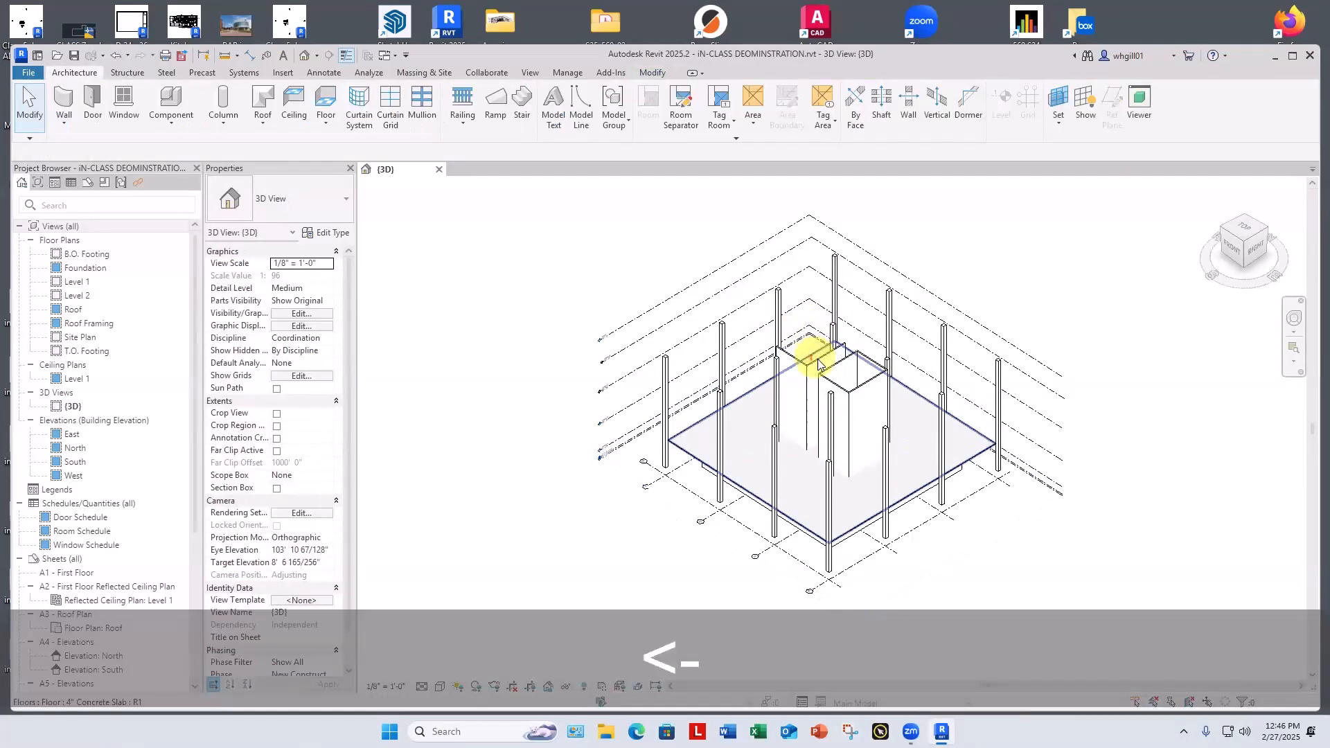
pyautogui.click(790, 350)
pyautogui.press('Escape')
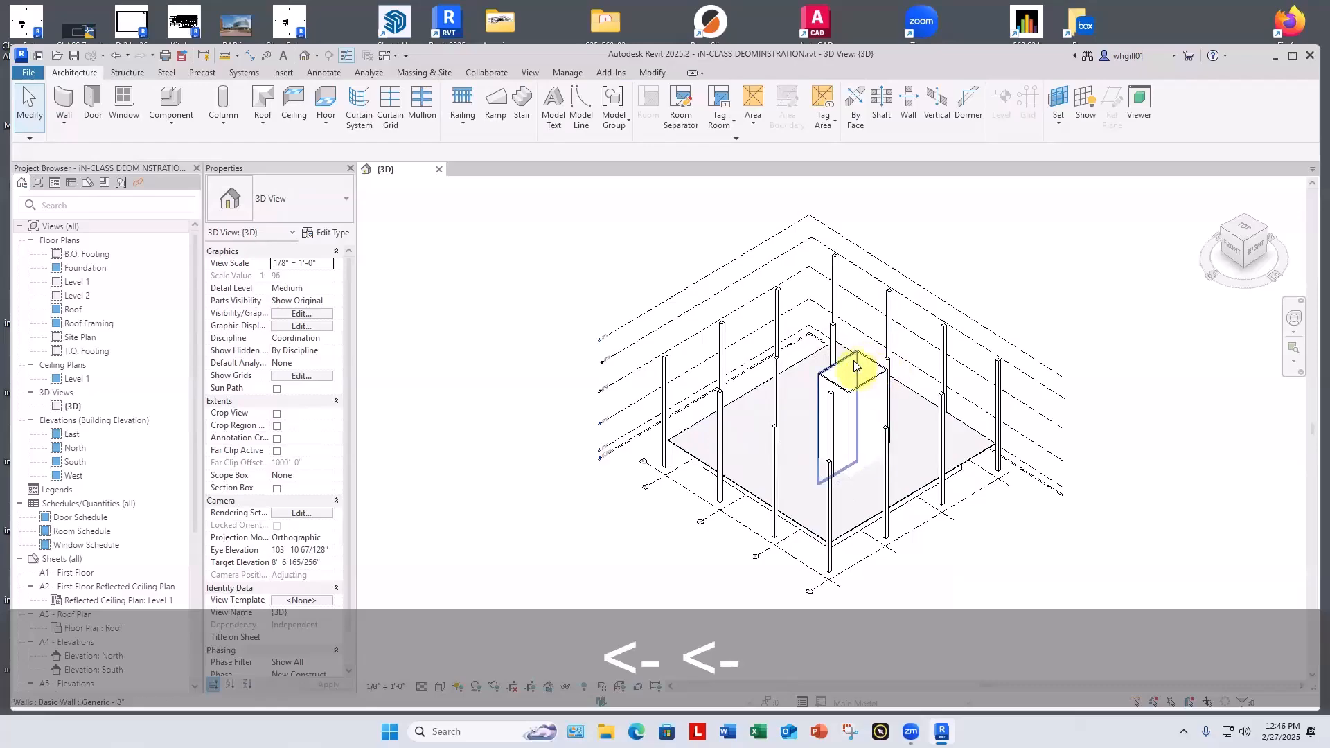
pyautogui.press('Escape')
pyautogui.press('Escape')
pyautogui.press('Escape')
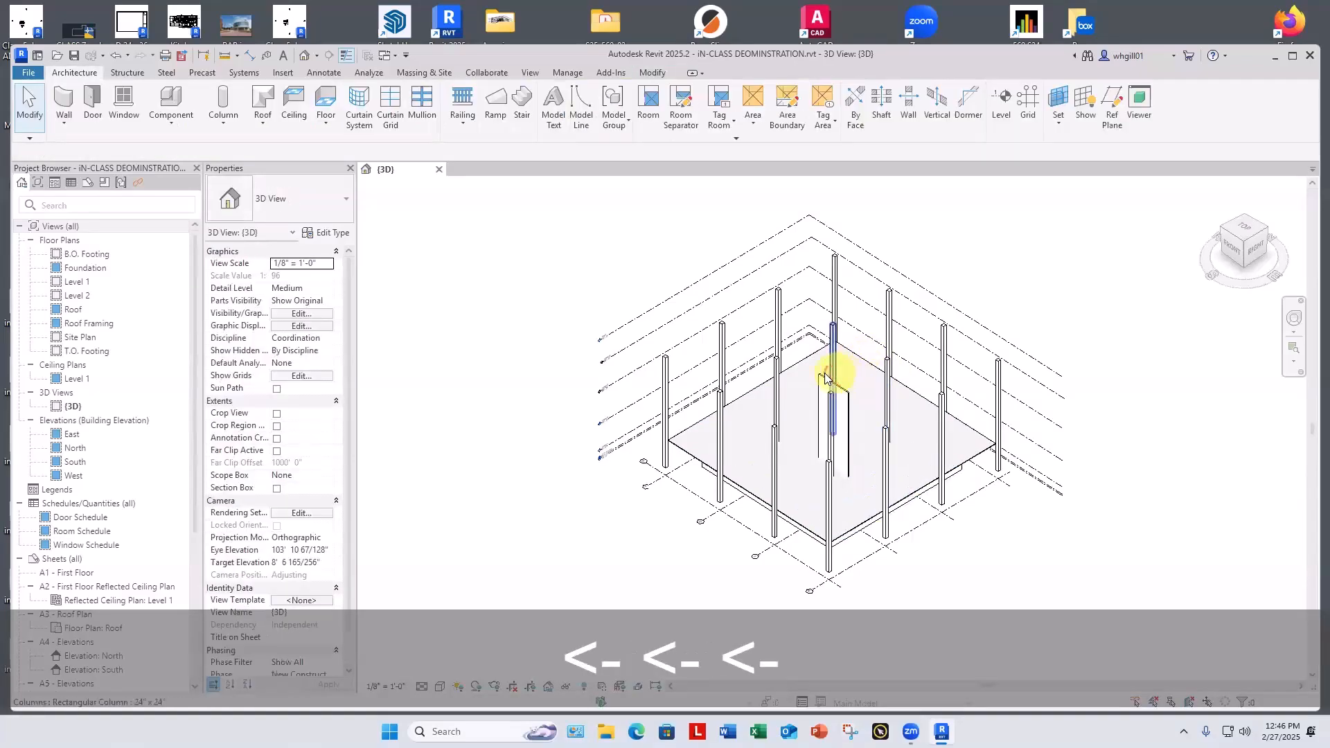
pyautogui.click(825, 377)
pyautogui.press('Escape')
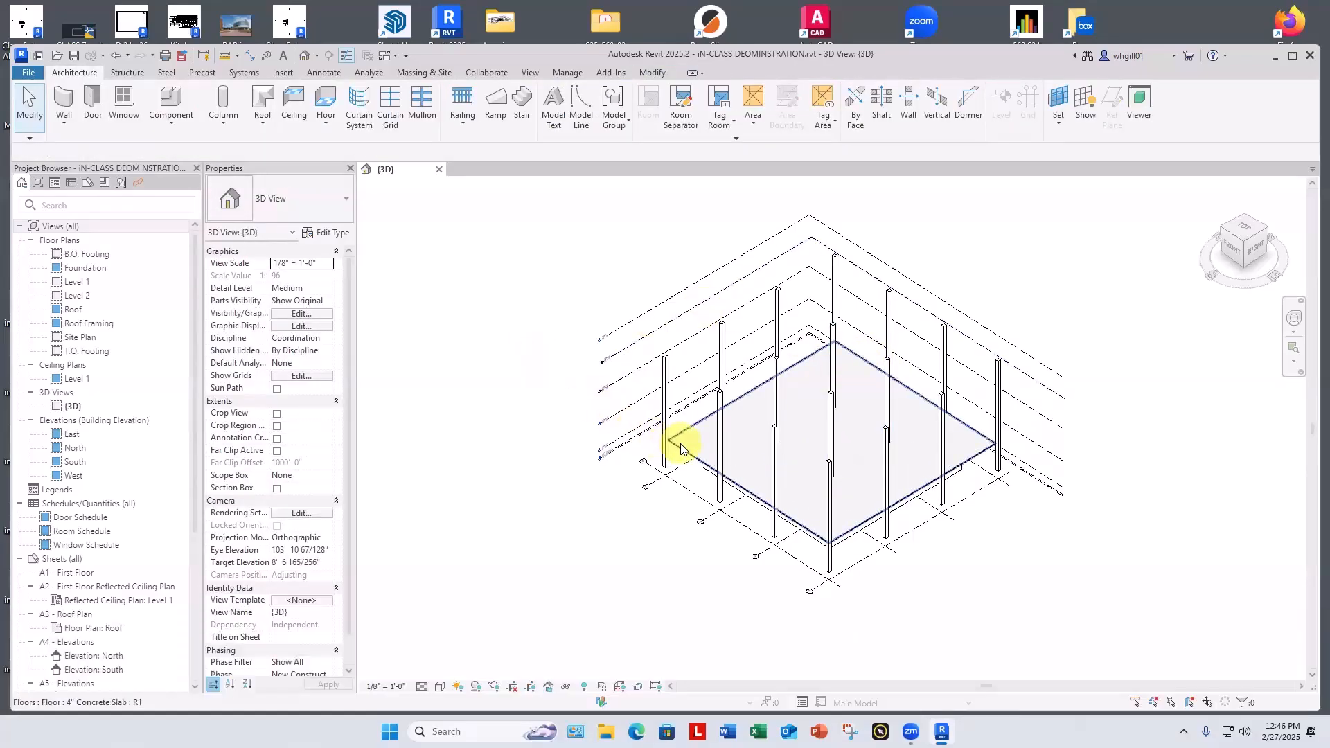
pyautogui.click(680, 448)
pyautogui.press('Escape')
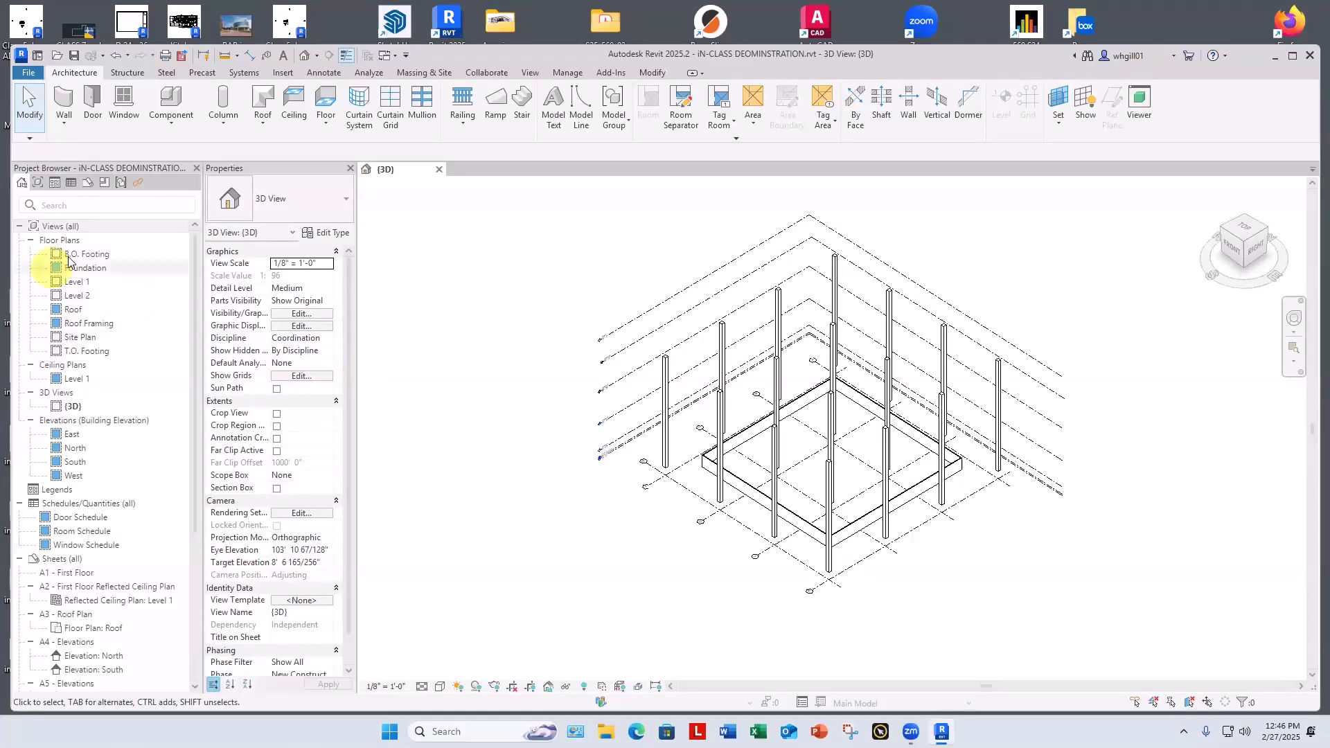
# Open the Level 1 floor plan and choose "American Life building core only.pdf" from the desktop's American Life folder for PDF import.
pyautogui.doubleClick(75, 281)
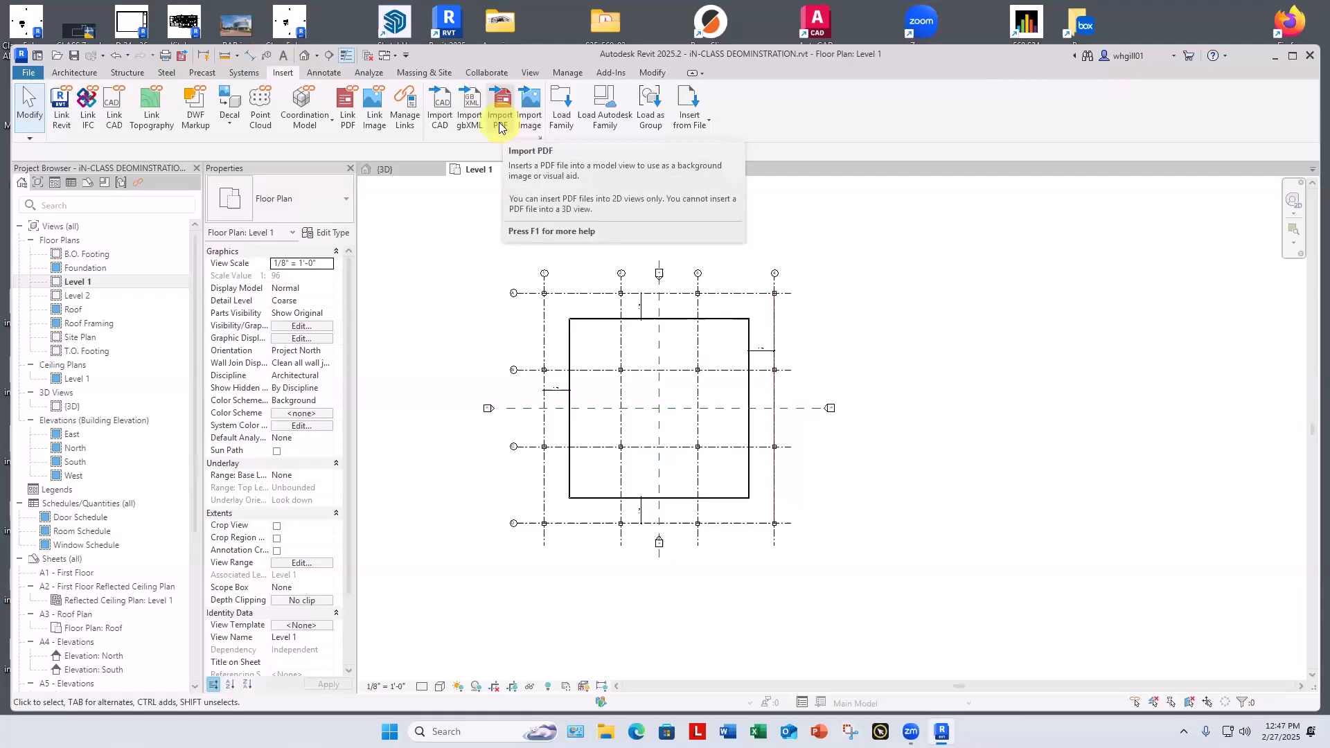
pyautogui.click(499, 126)
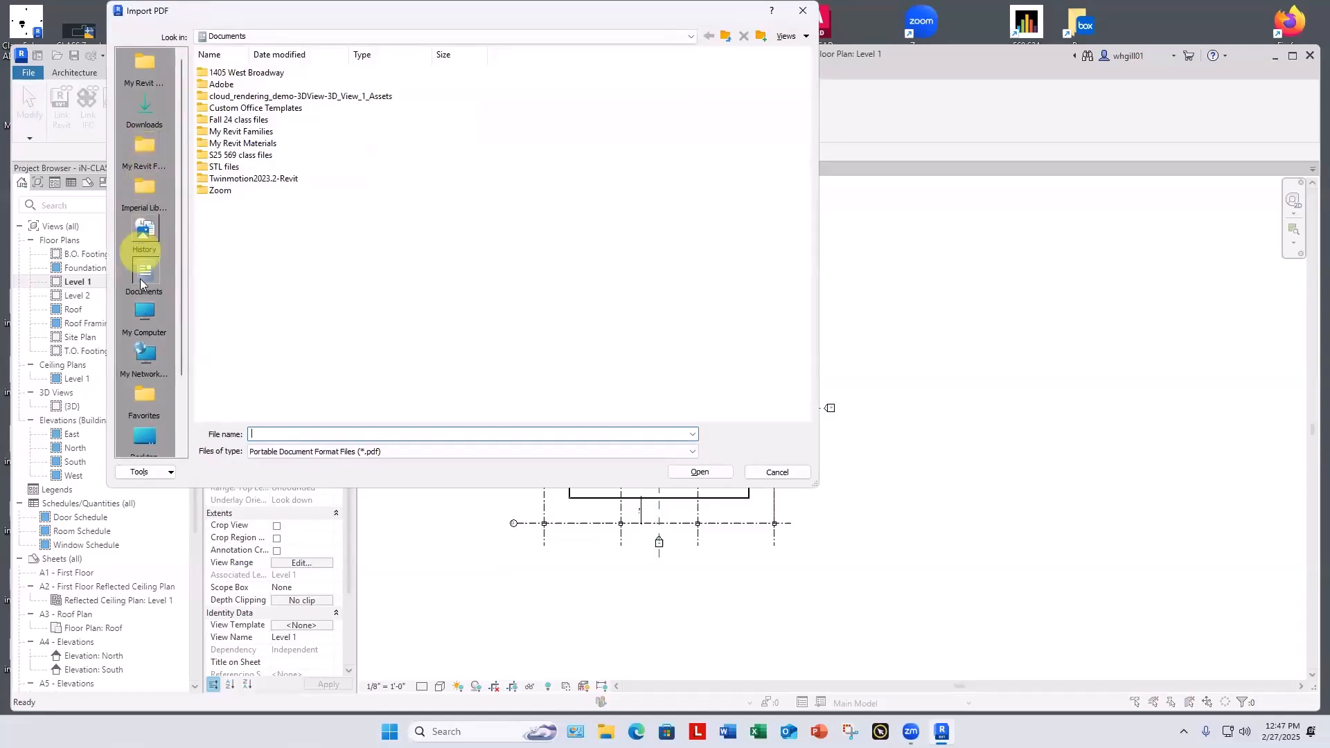
pyautogui.click(144, 437)
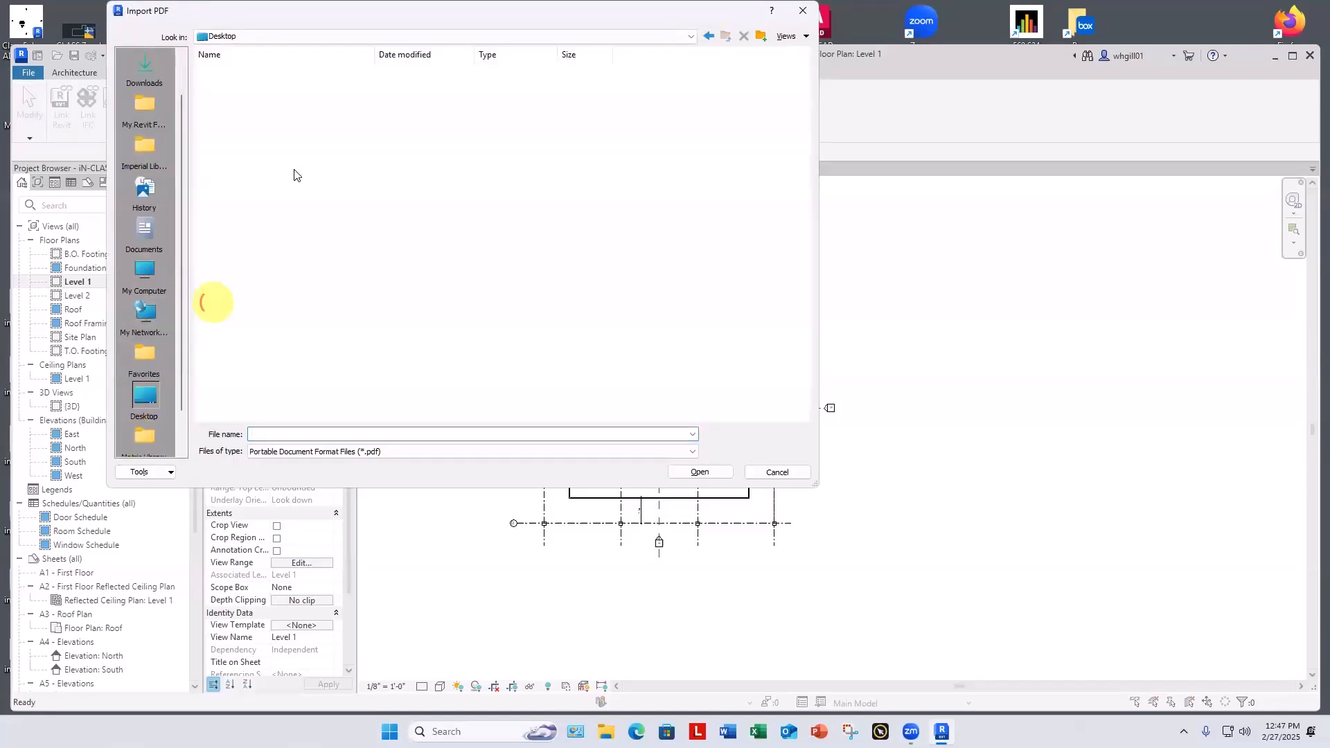
pyautogui.doubleClick(234, 214)
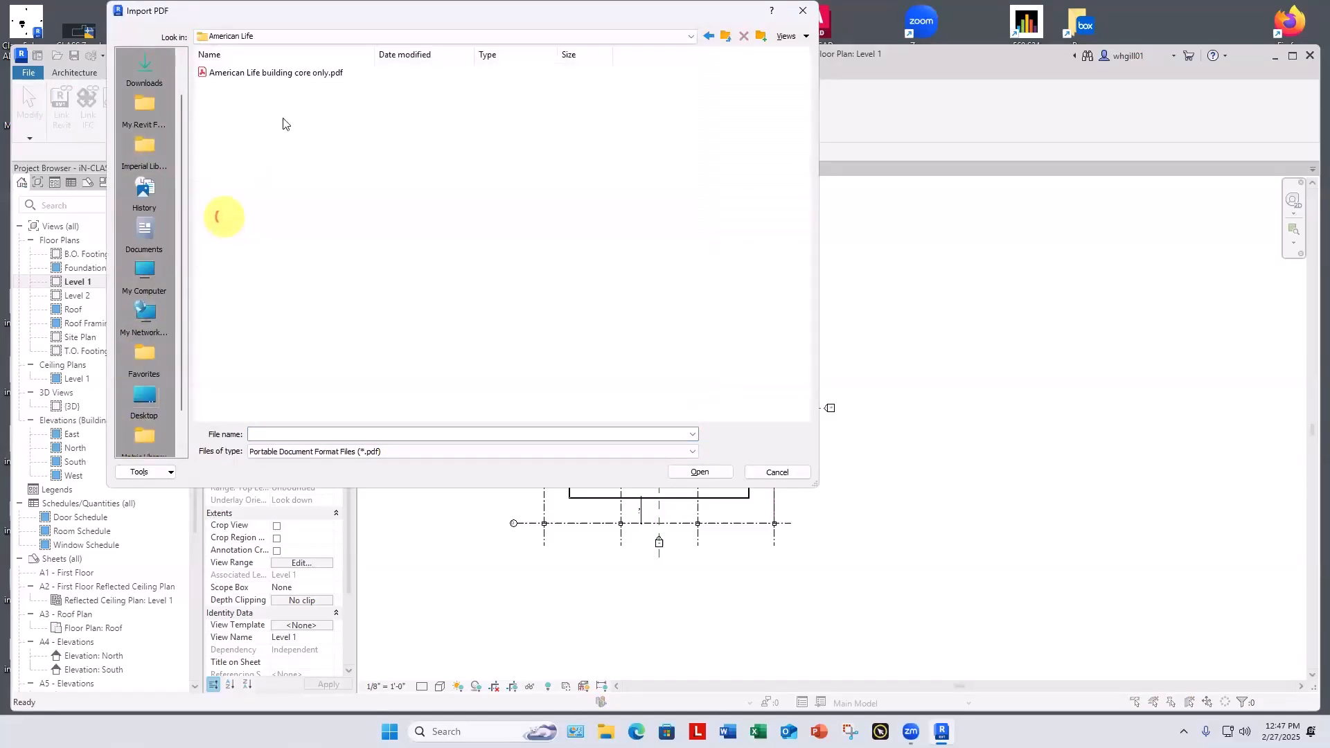
pyautogui.click(298, 73)
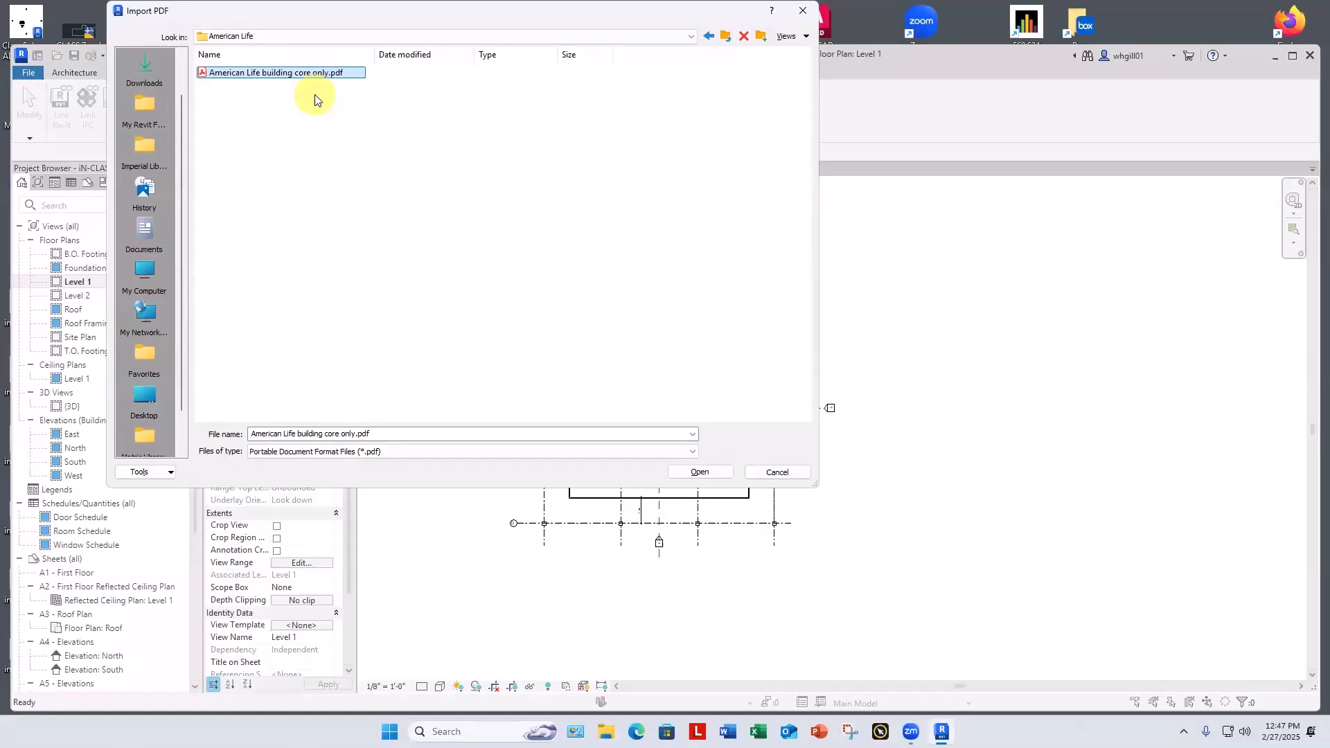
pyautogui.click(701, 472)
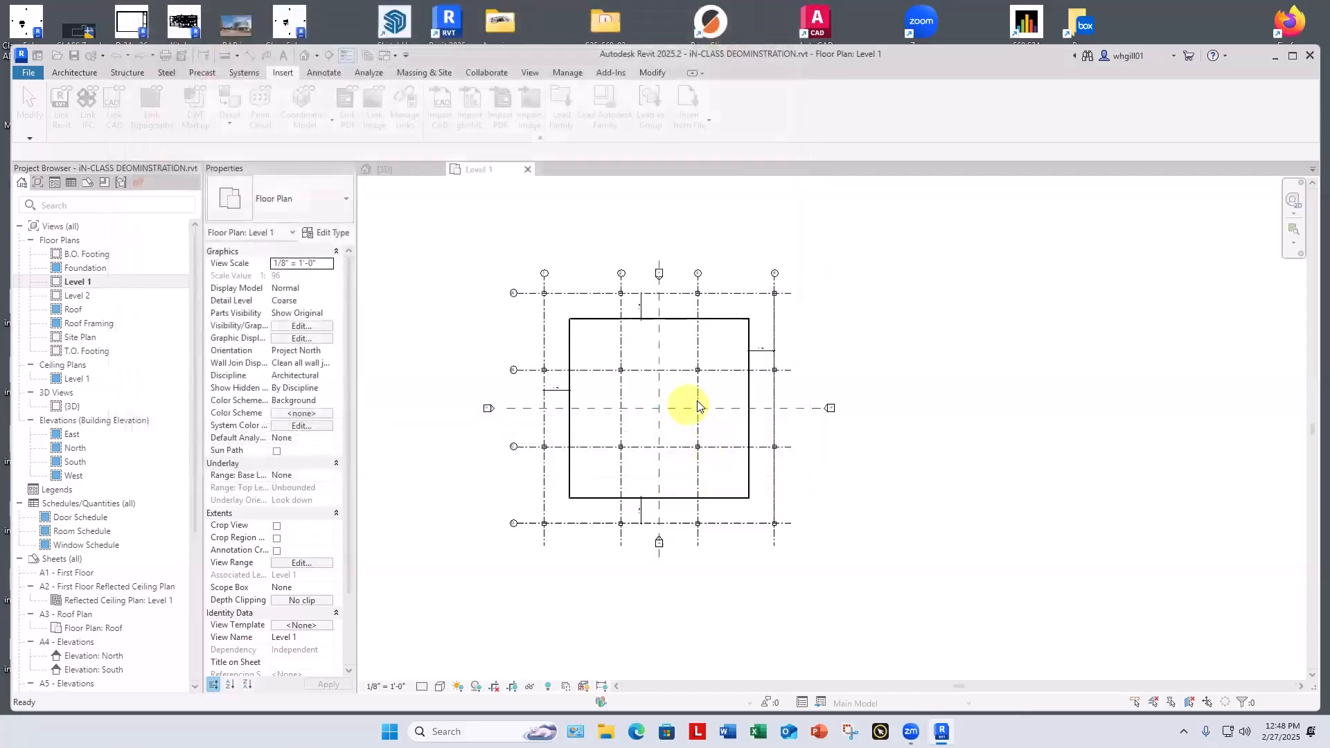
# Import the PDF page at 600 DPI and place it to the right of the column grid.
pyautogui.click(458, 383)
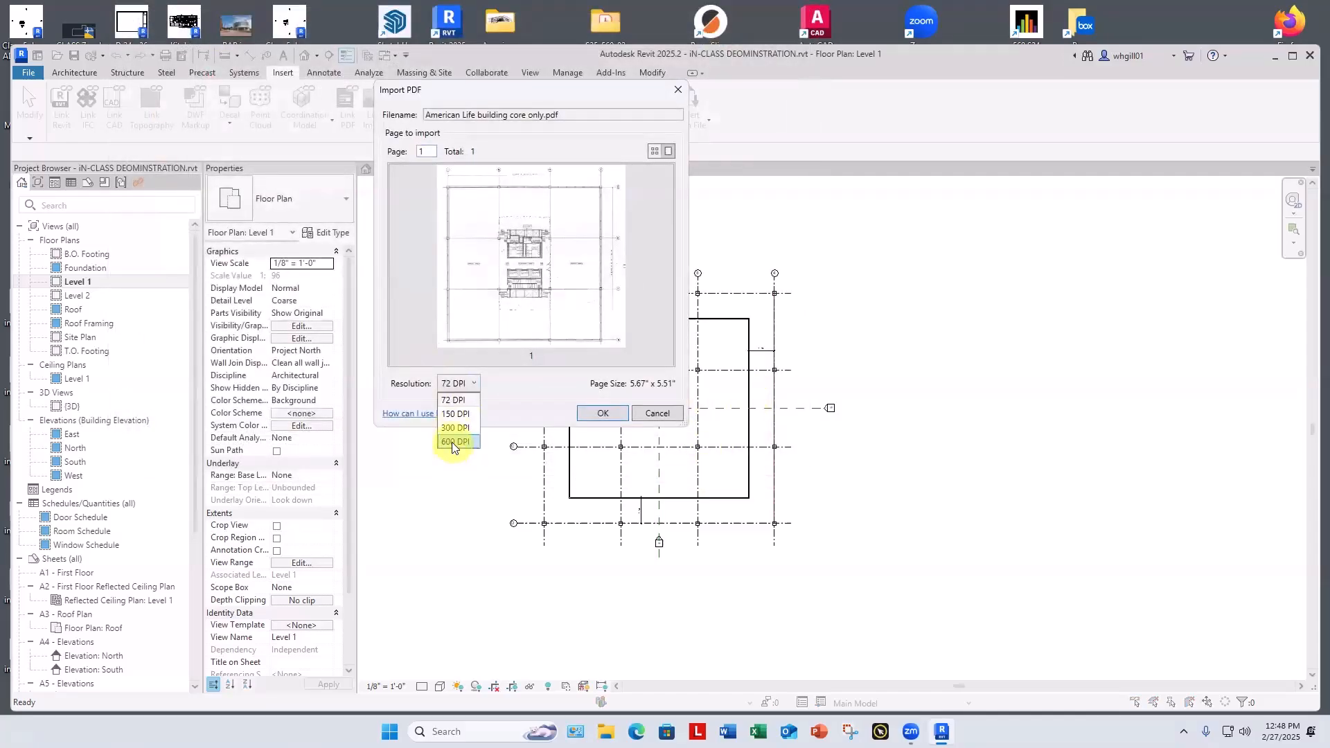
pyautogui.click(452, 443)
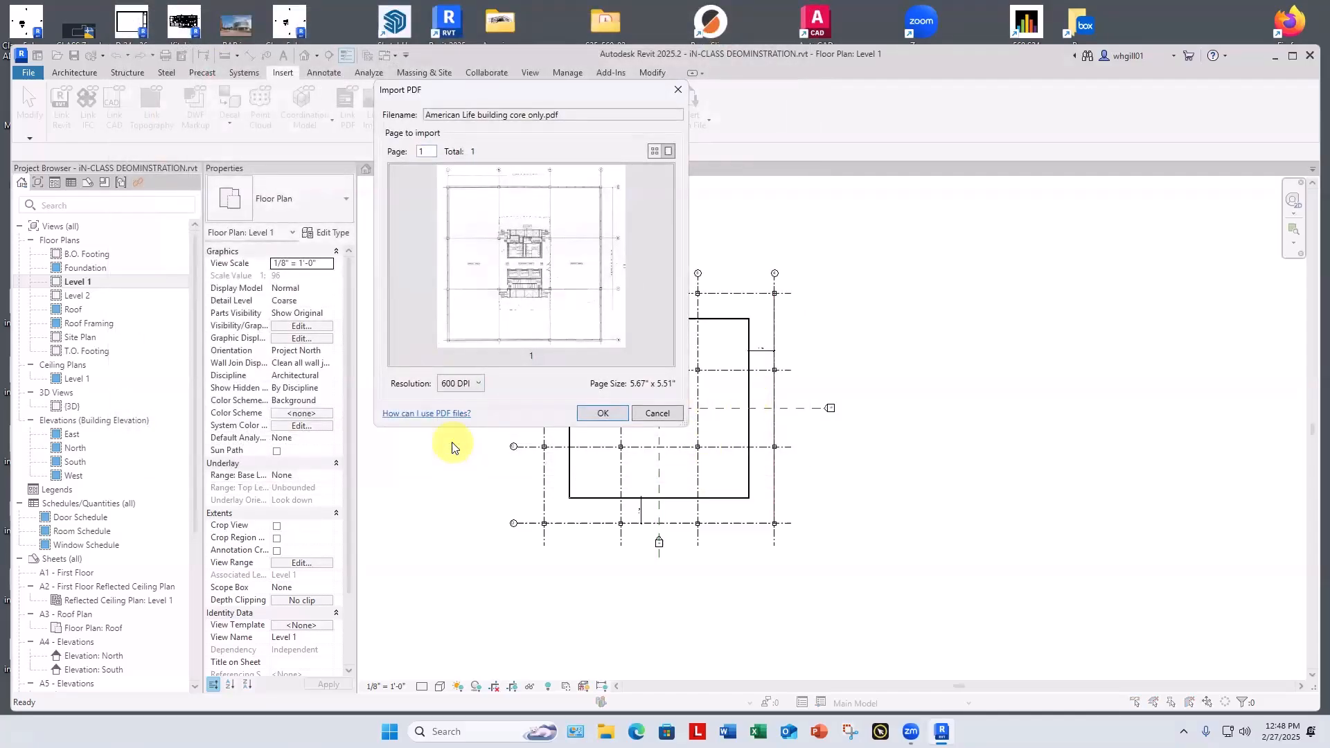
pyautogui.click(604, 413)
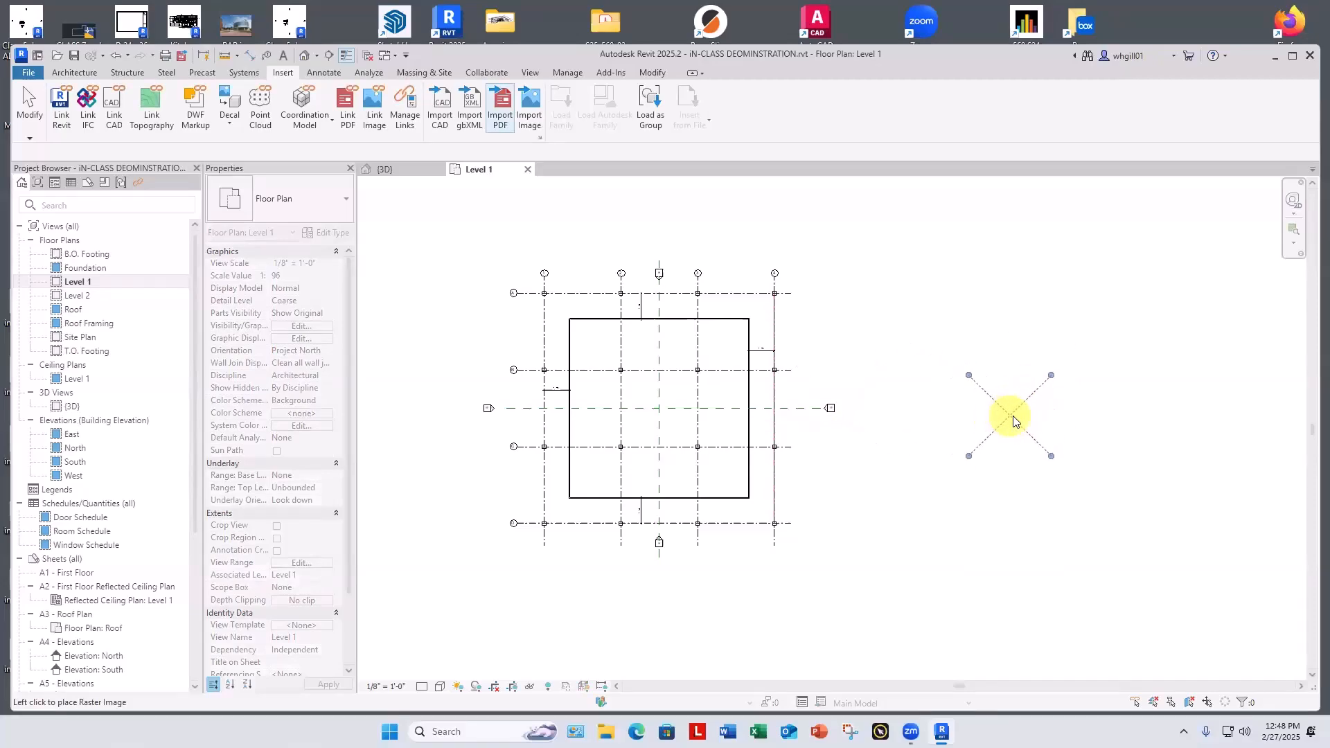
pyautogui.click(1017, 413)
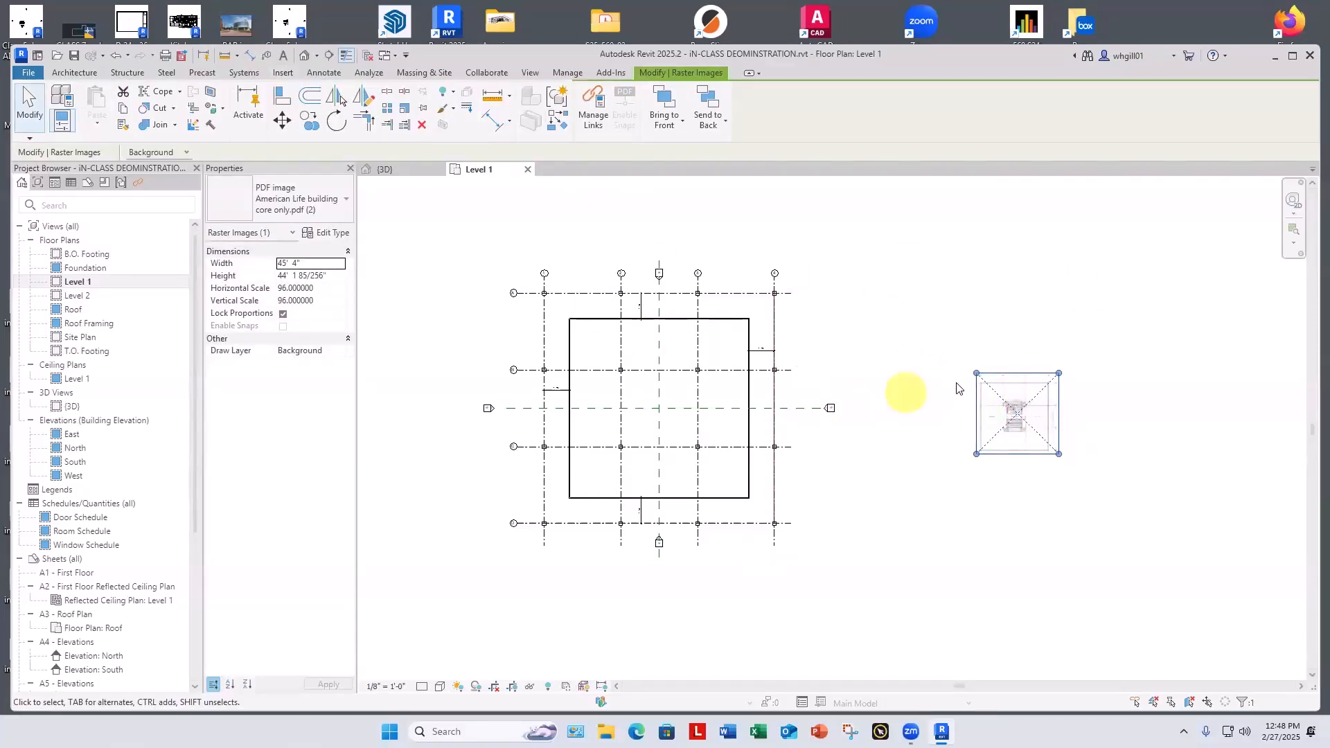
# Enlarge the imported plan image to about 115' 6" wide and shift it clear of the column grid.
pyautogui.moveTo(975, 374); pyautogui.dragTo(867, 250)
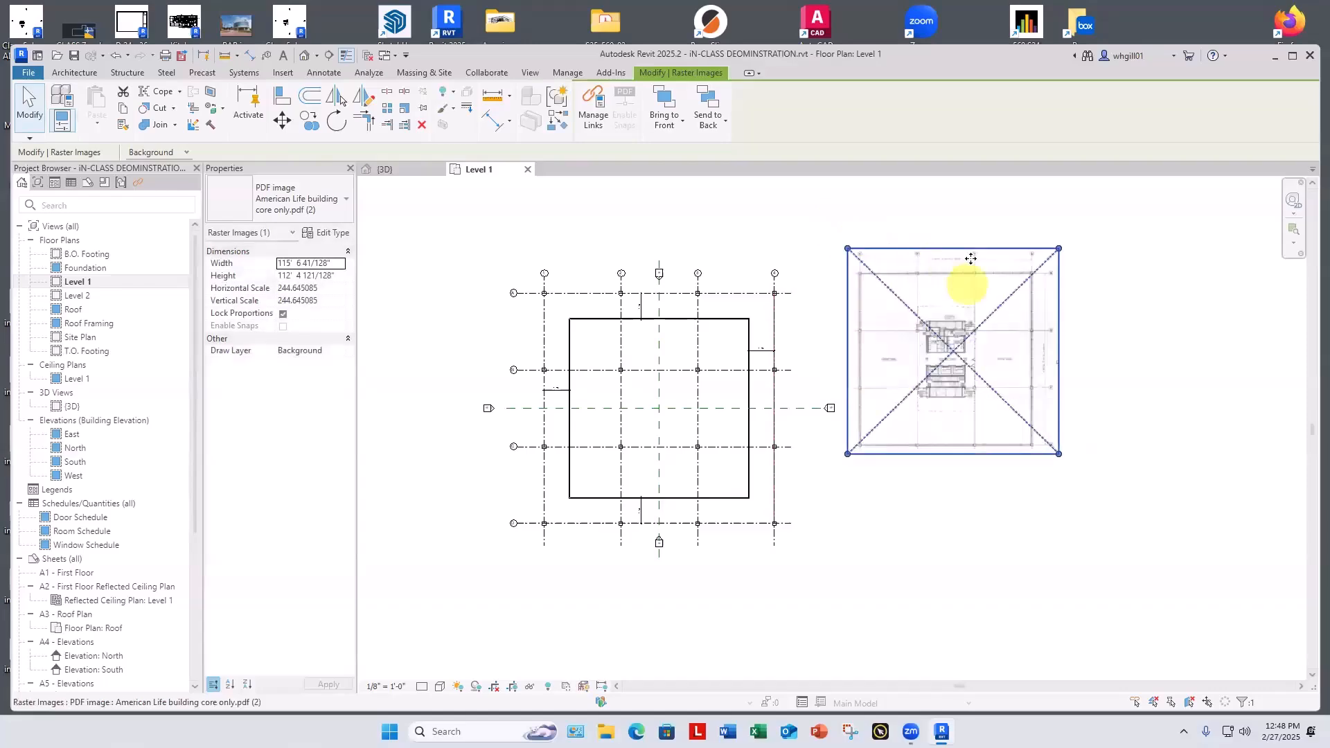
pyautogui.moveTo(963, 258); pyautogui.dragTo(1028, 313)
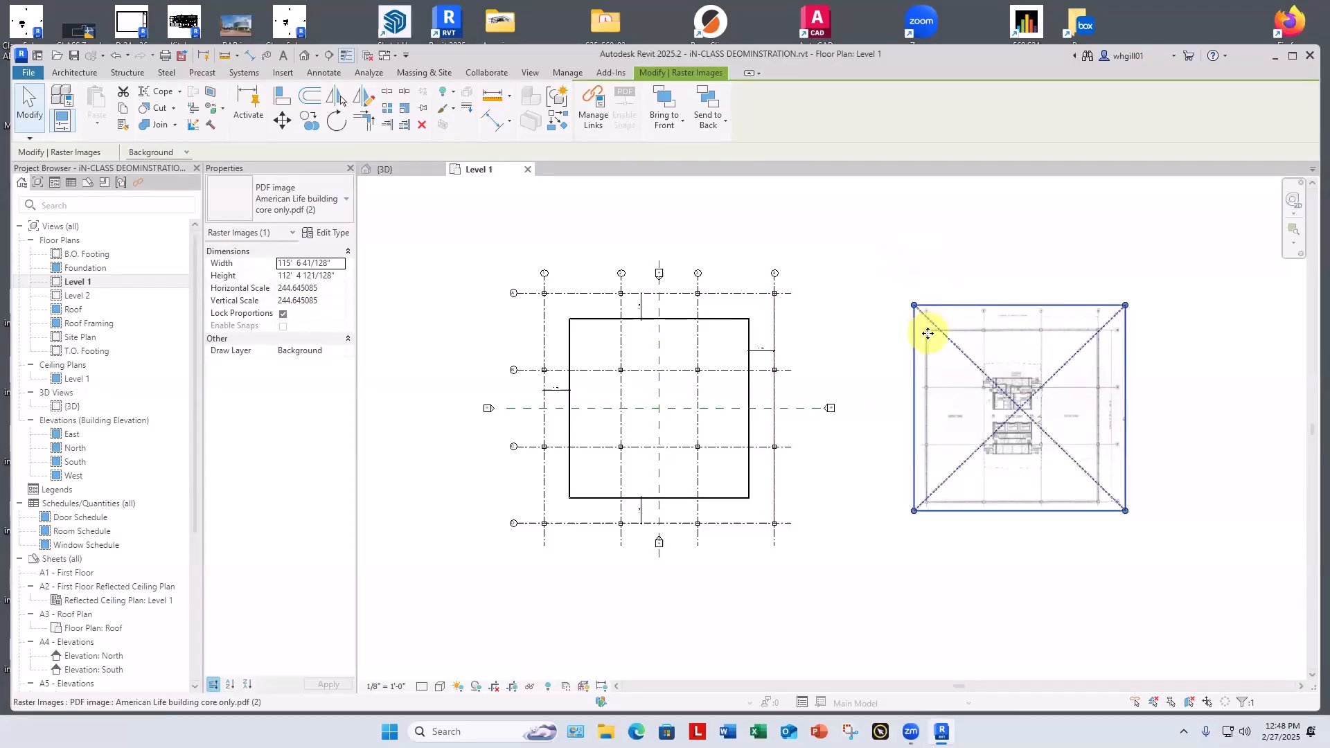
pyautogui.scroll(8, 928, 328)
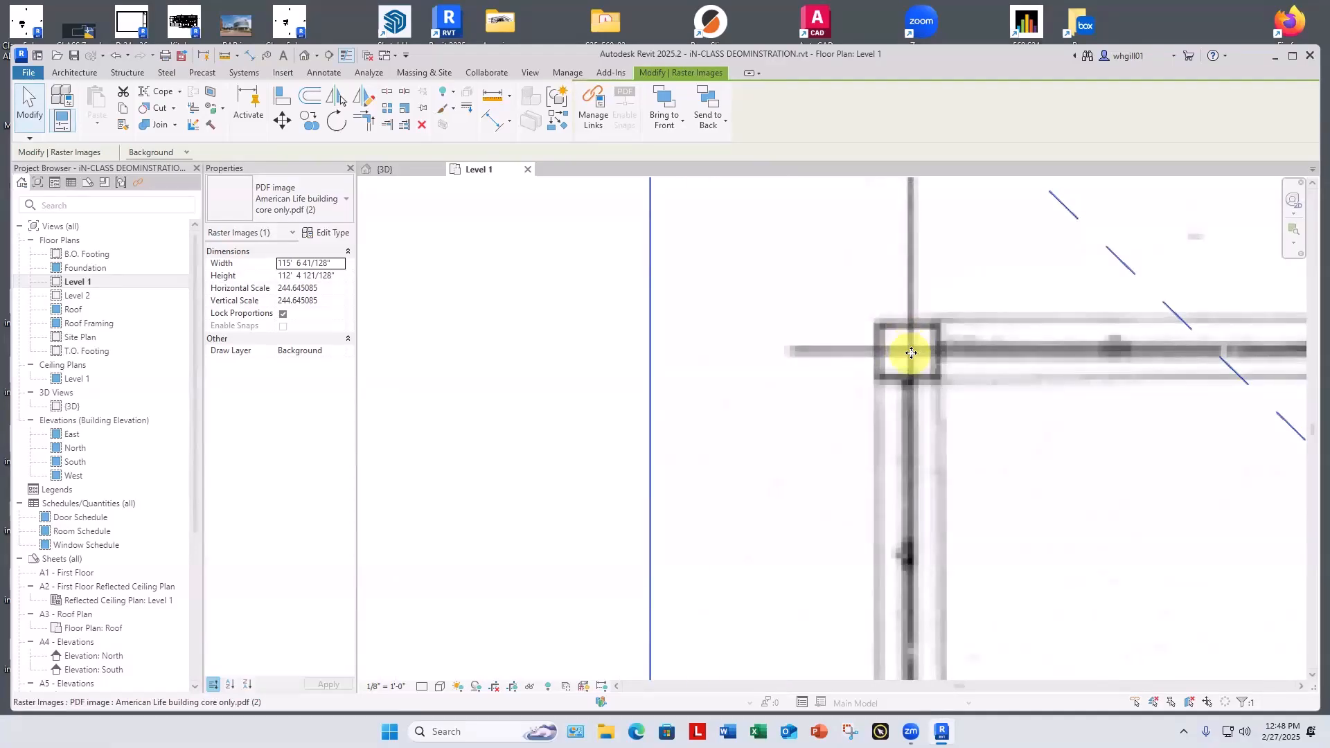
pyautogui.scroll(-8, 909, 349)
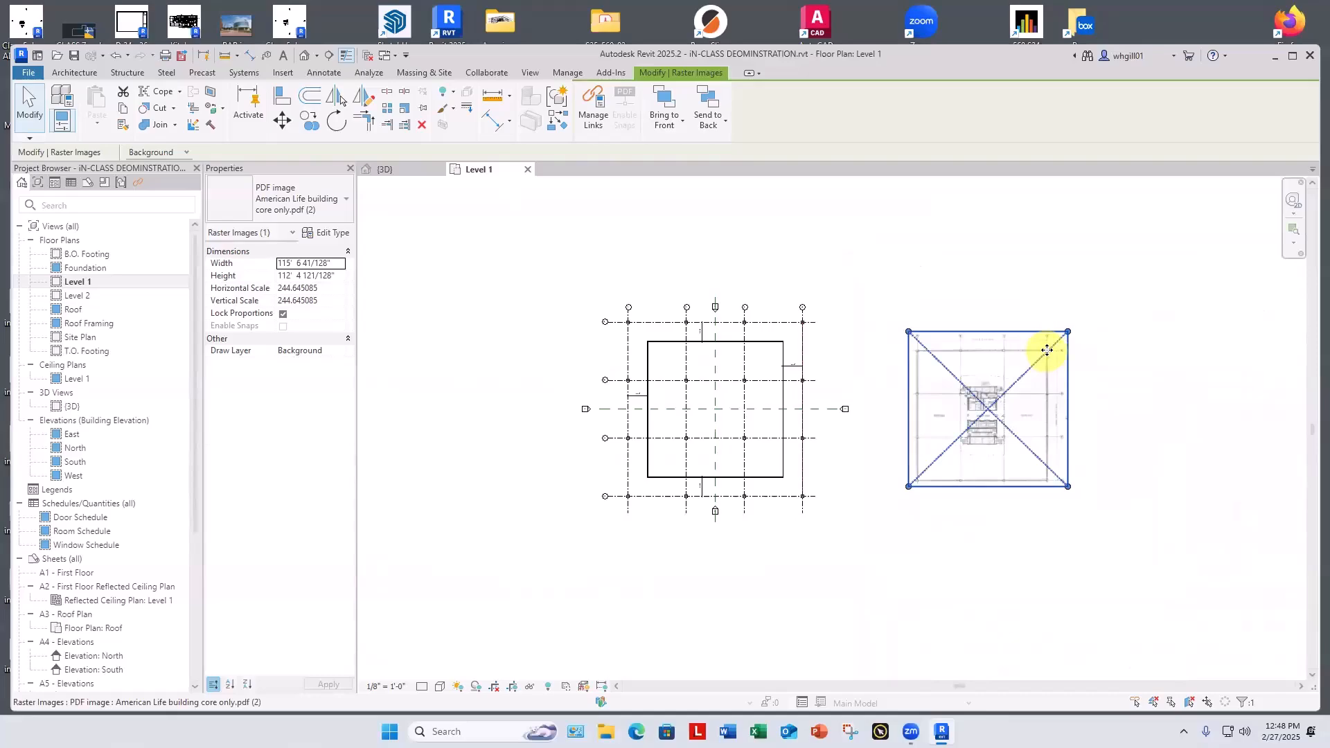
pyautogui.click(914, 288)
# Draw a detail line about 93' 11" long between the centers of the upper-left and upper-right corner columns on the imported plan.
pyautogui.click(320, 73)
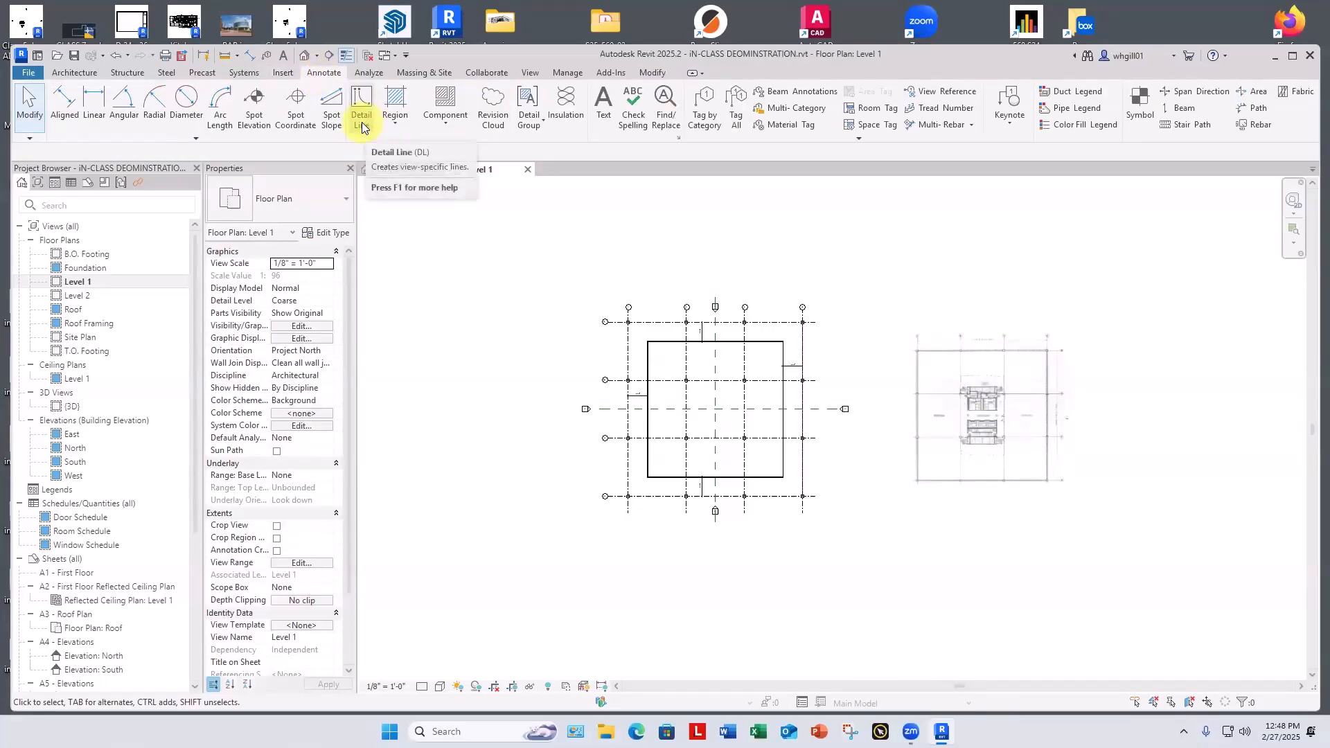
pyautogui.click(362, 111)
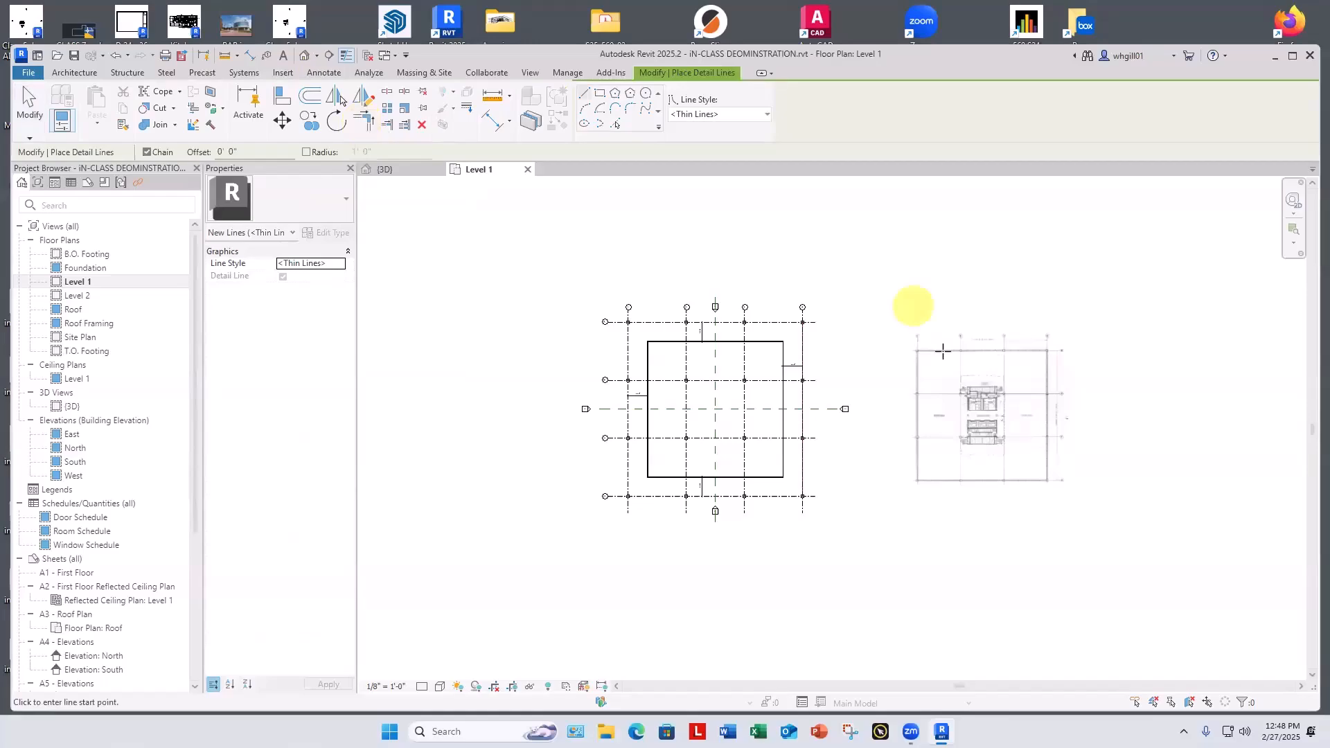
pyautogui.scroll(3, 930, 351)
pyautogui.scroll(10, 931, 352)
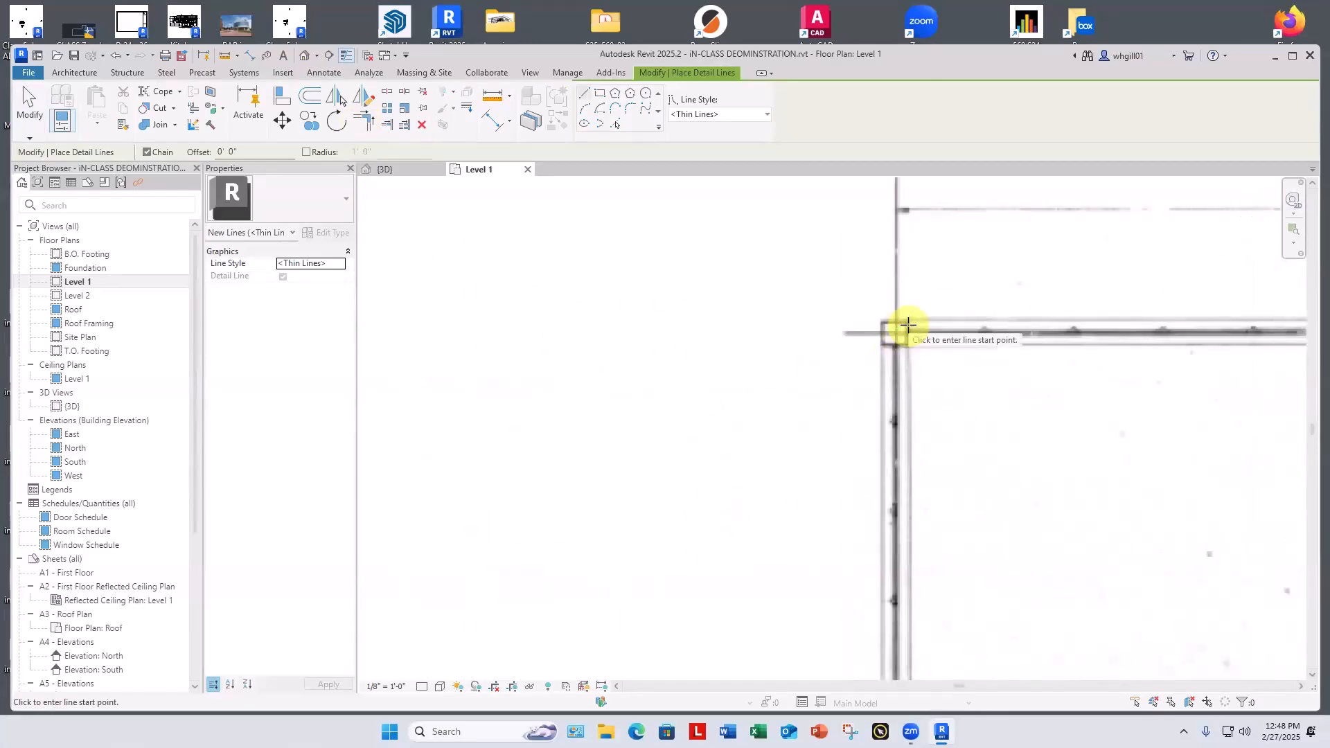
pyautogui.scroll(2, 886, 329)
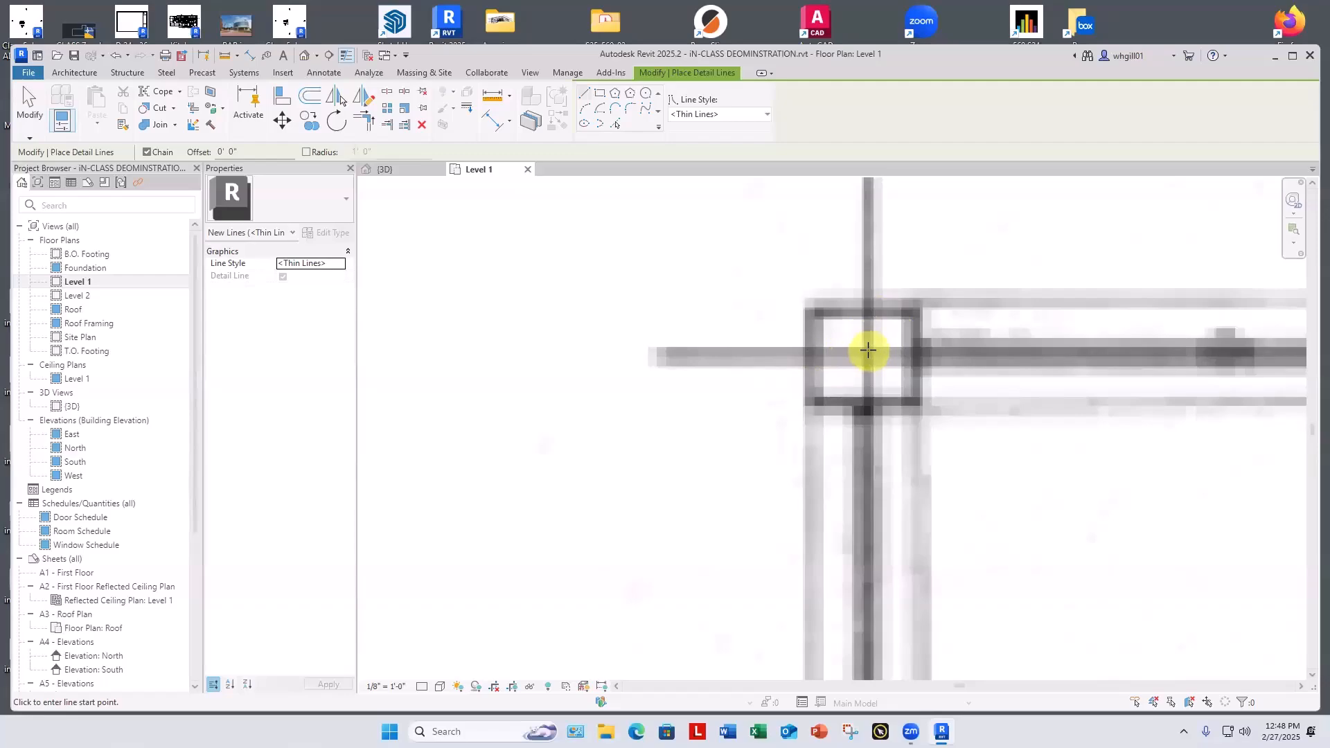
pyautogui.click(868, 350)
pyautogui.scroll(-5, 926, 351)
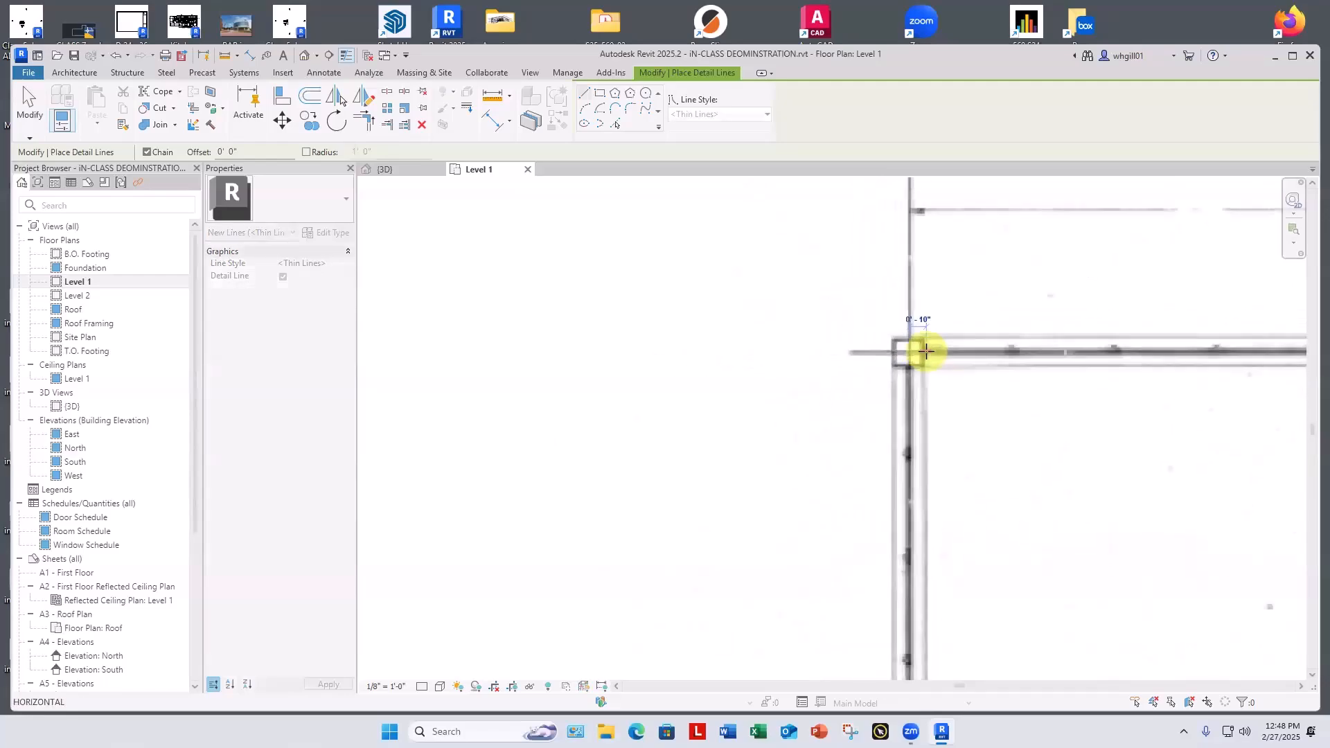
pyautogui.scroll(-6, 969, 360)
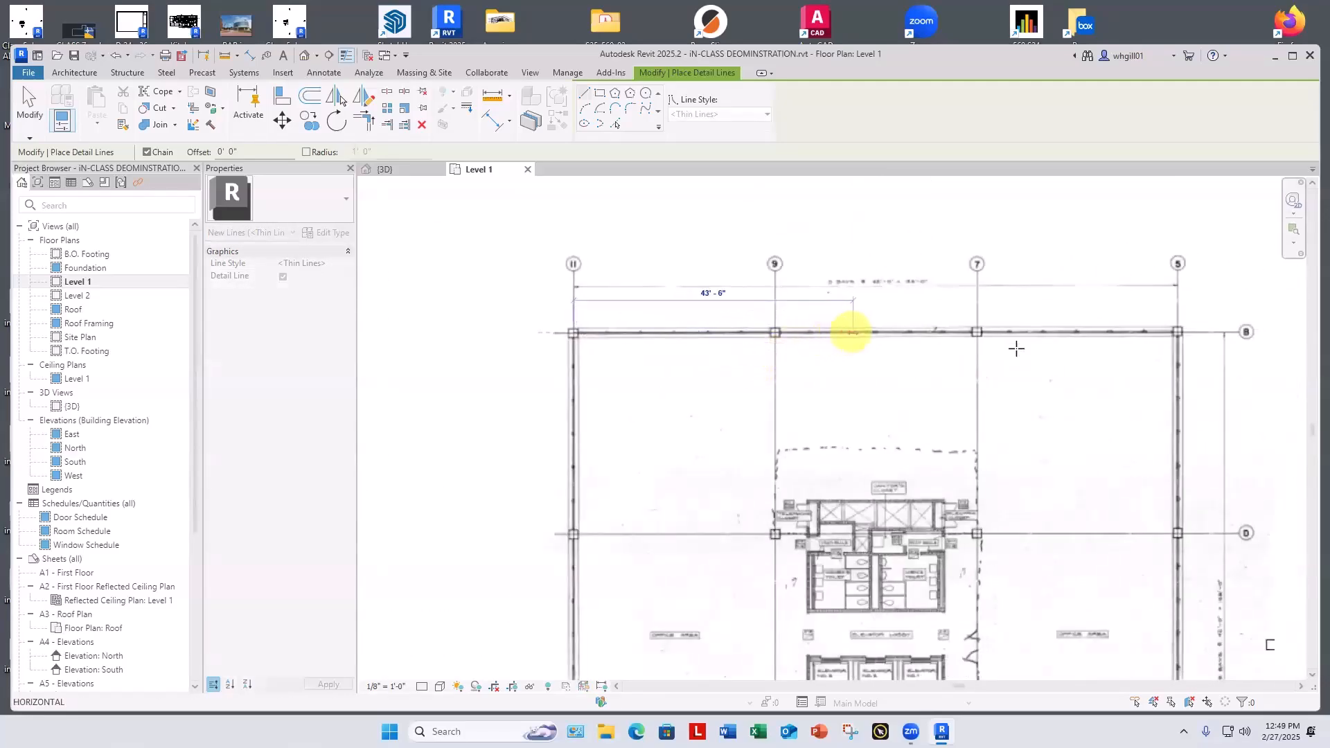
pyautogui.scroll(4, 1181, 324)
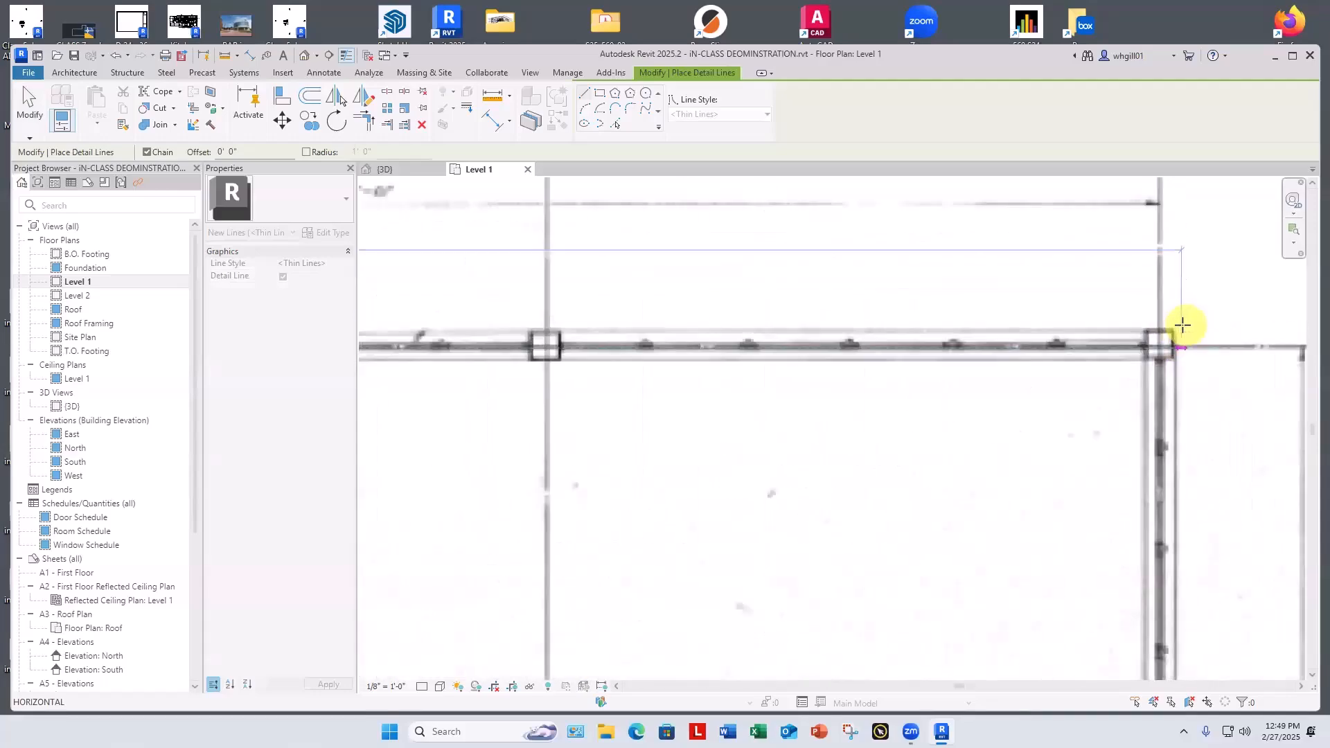
pyautogui.scroll(4, 1143, 367)
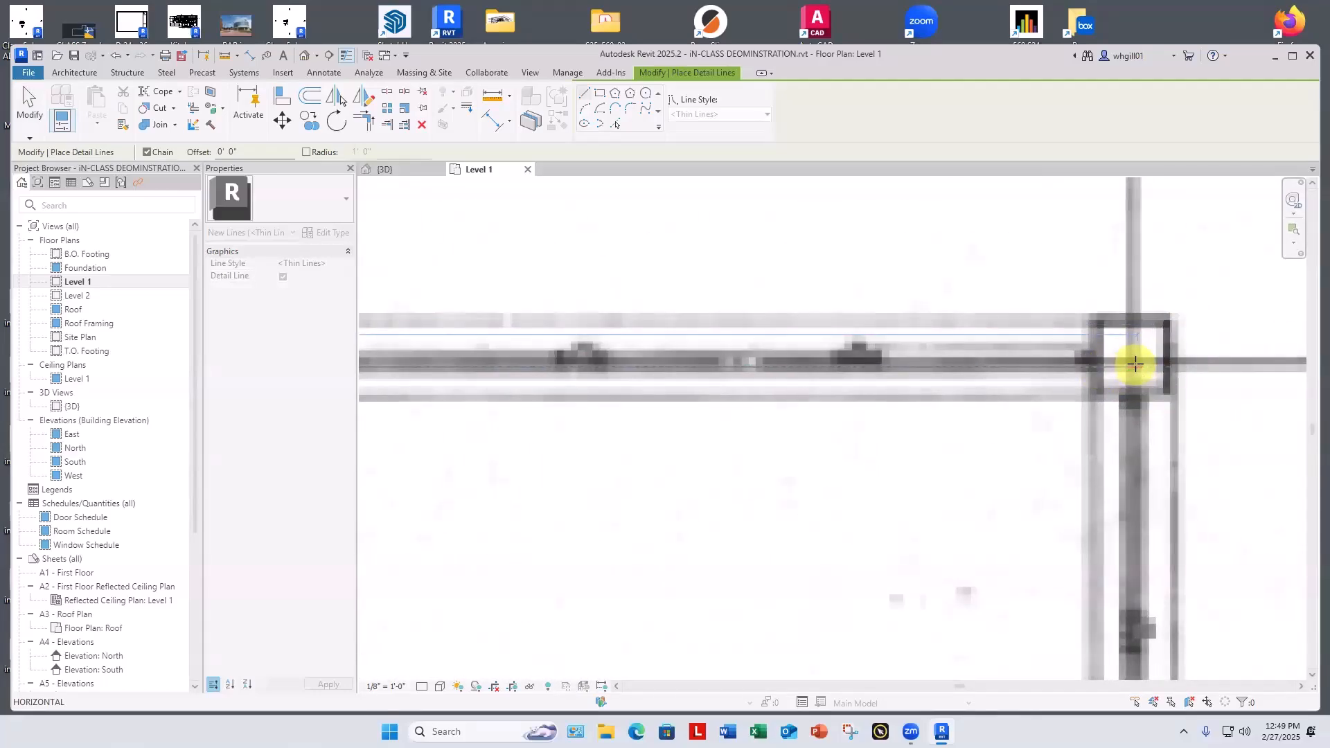
pyautogui.scroll(3, 1135, 364)
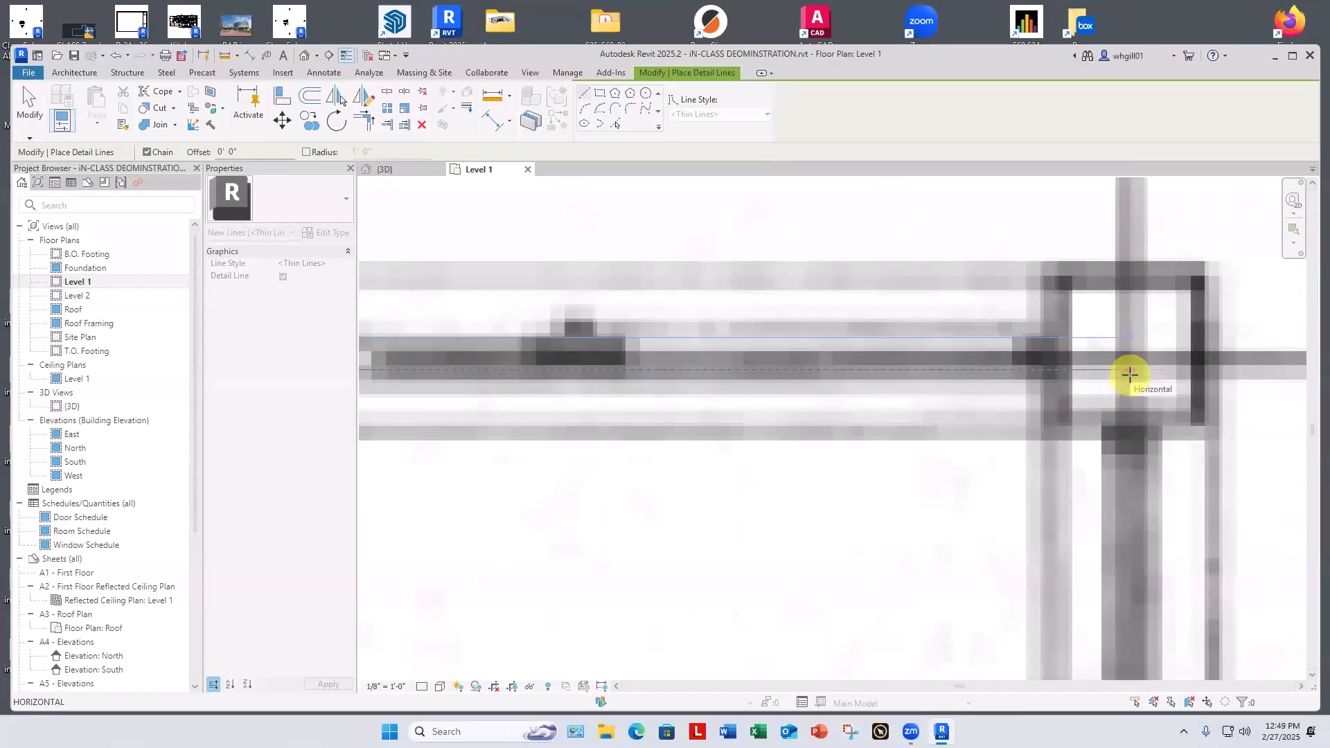
pyautogui.click(1130, 374)
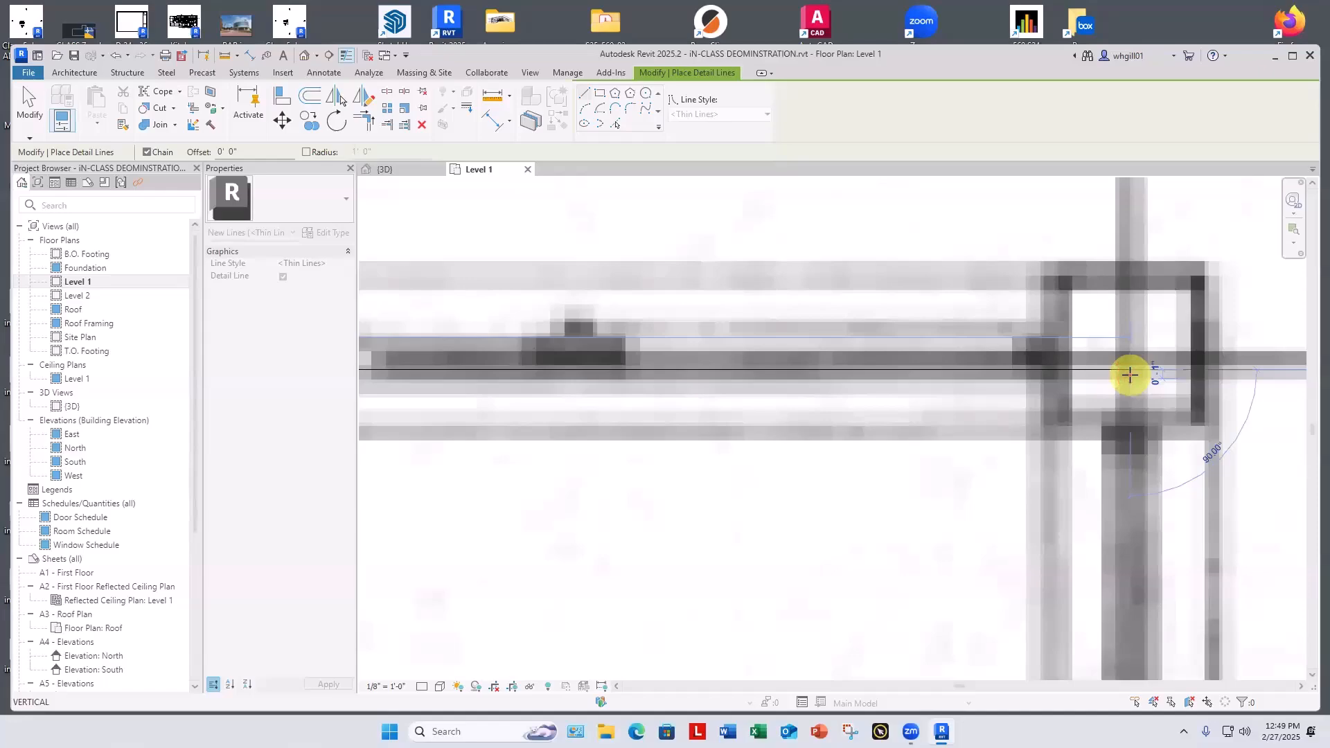
pyautogui.press('Escape')
pyautogui.press('Escape')
# Check the length of the detail line along the imported plan's upper wall in its properties.
pyautogui.scroll(-6, 1129, 374)
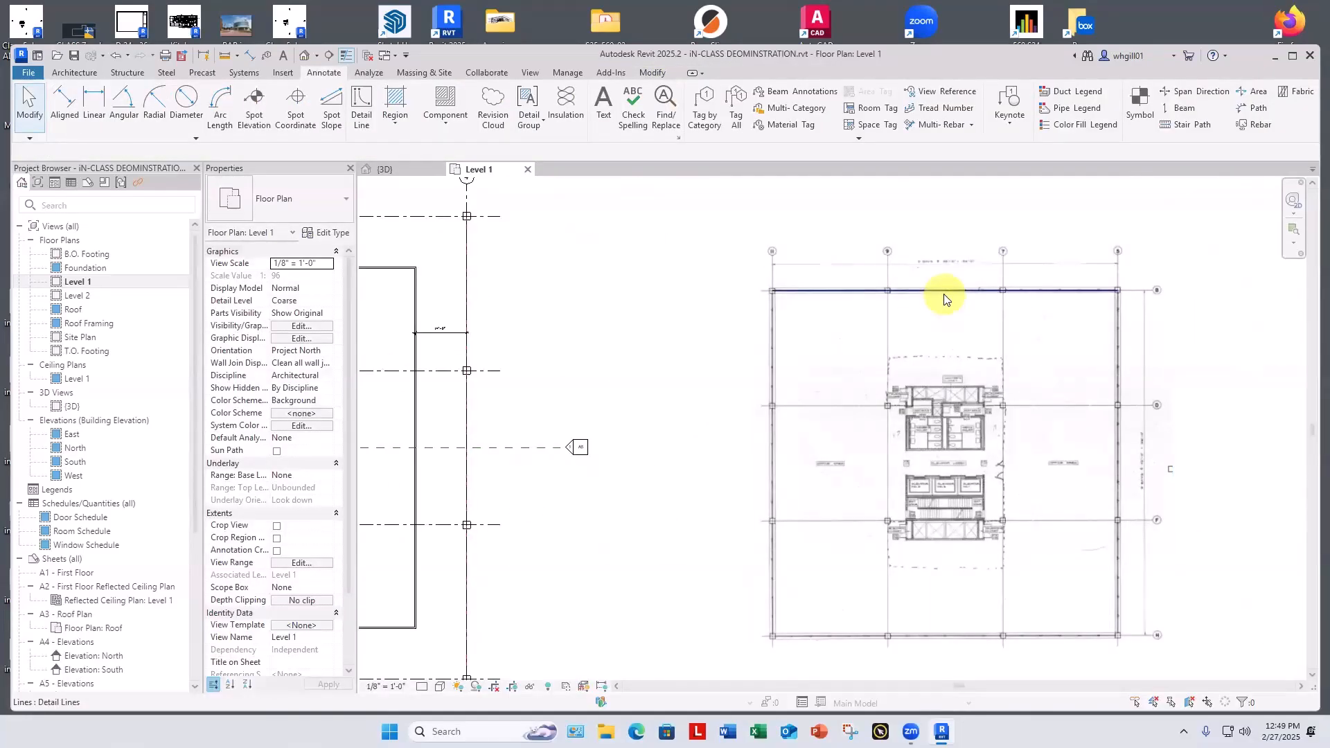
pyautogui.click(943, 293)
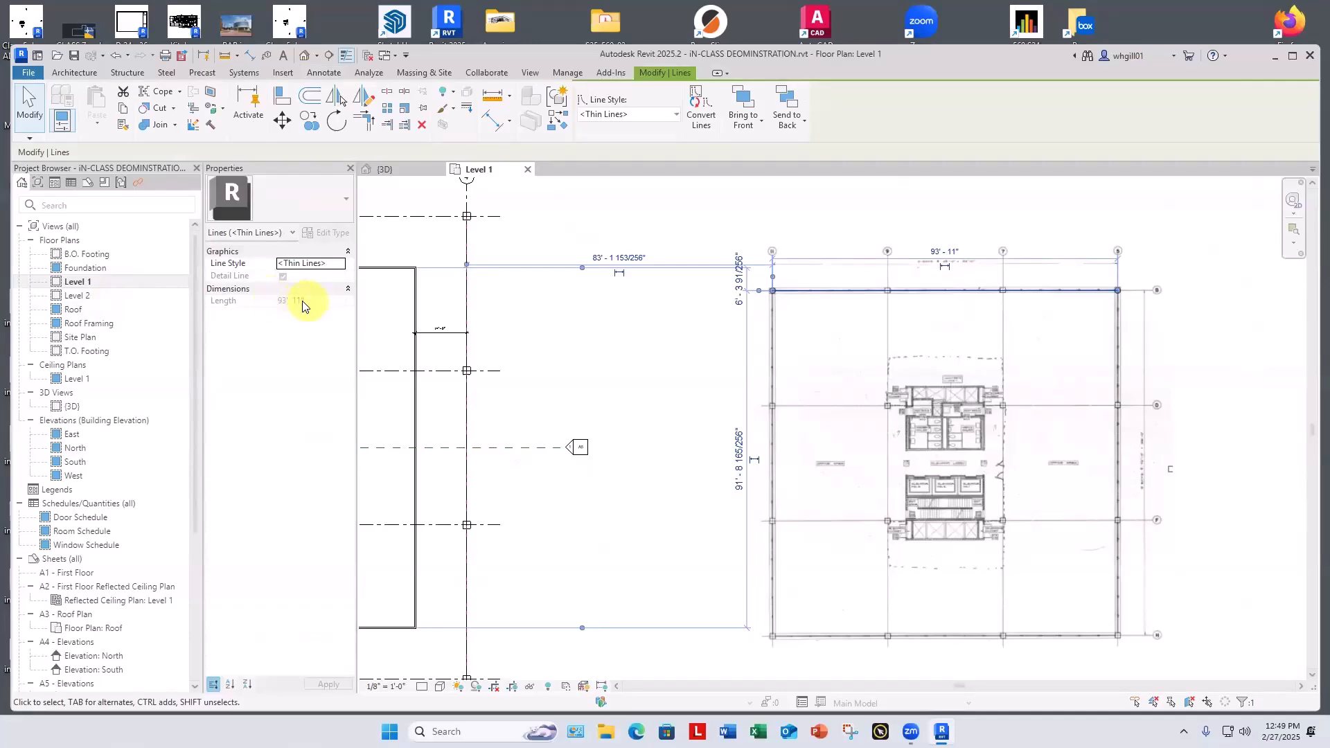
pyautogui.click(713, 209)
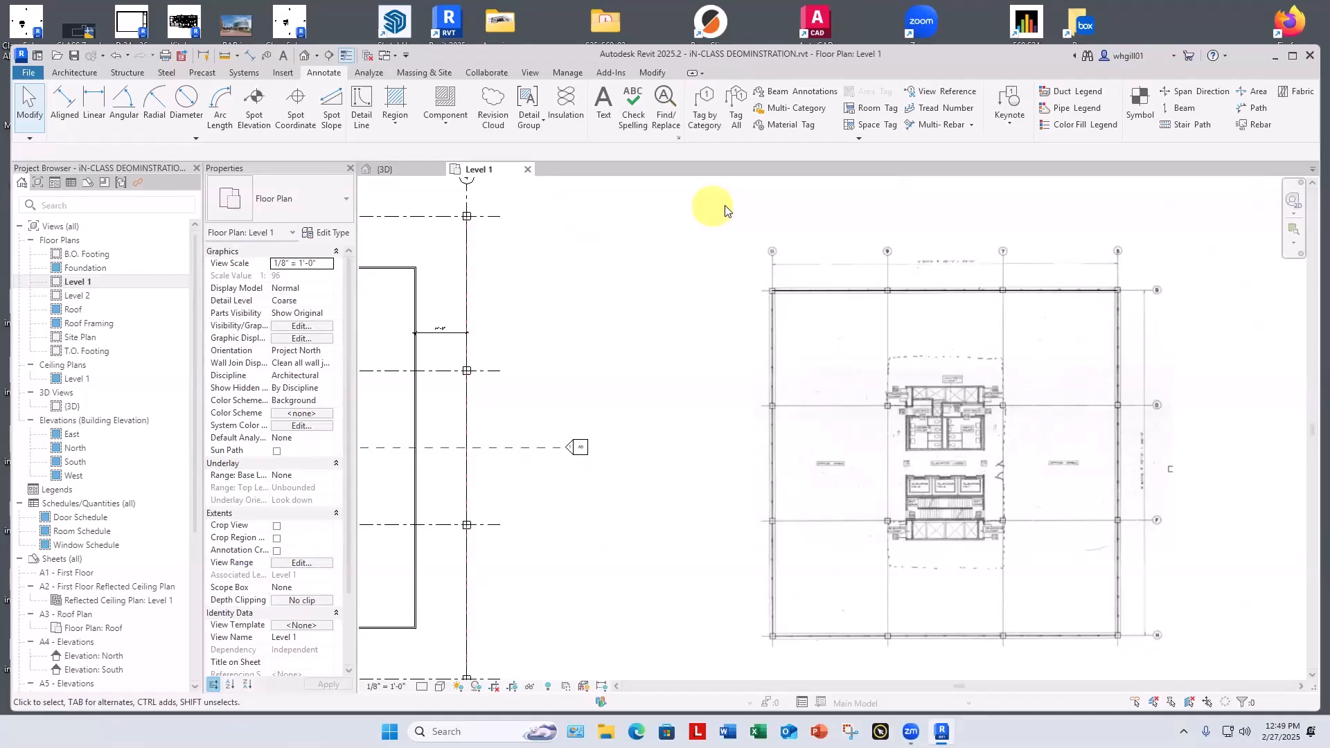
pyautogui.scroll(-3, 726, 210)
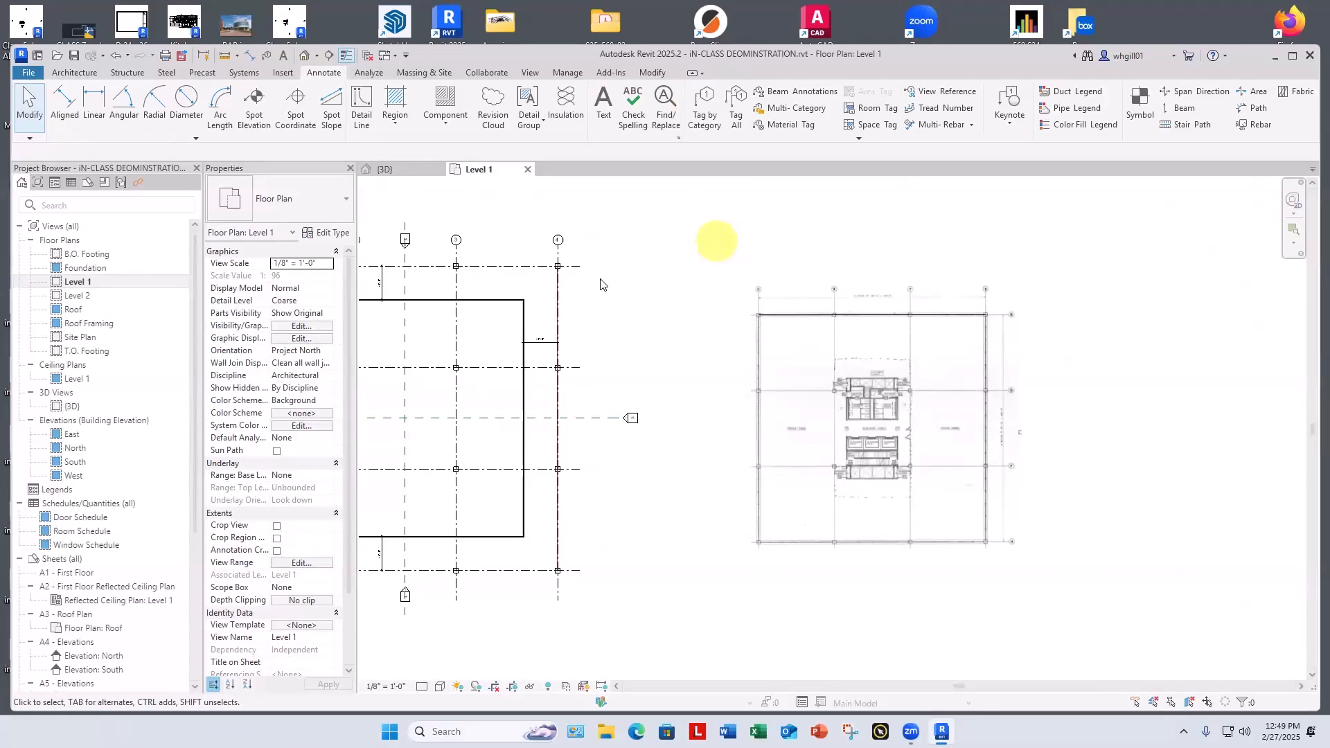
pyautogui.press('BackSpace')
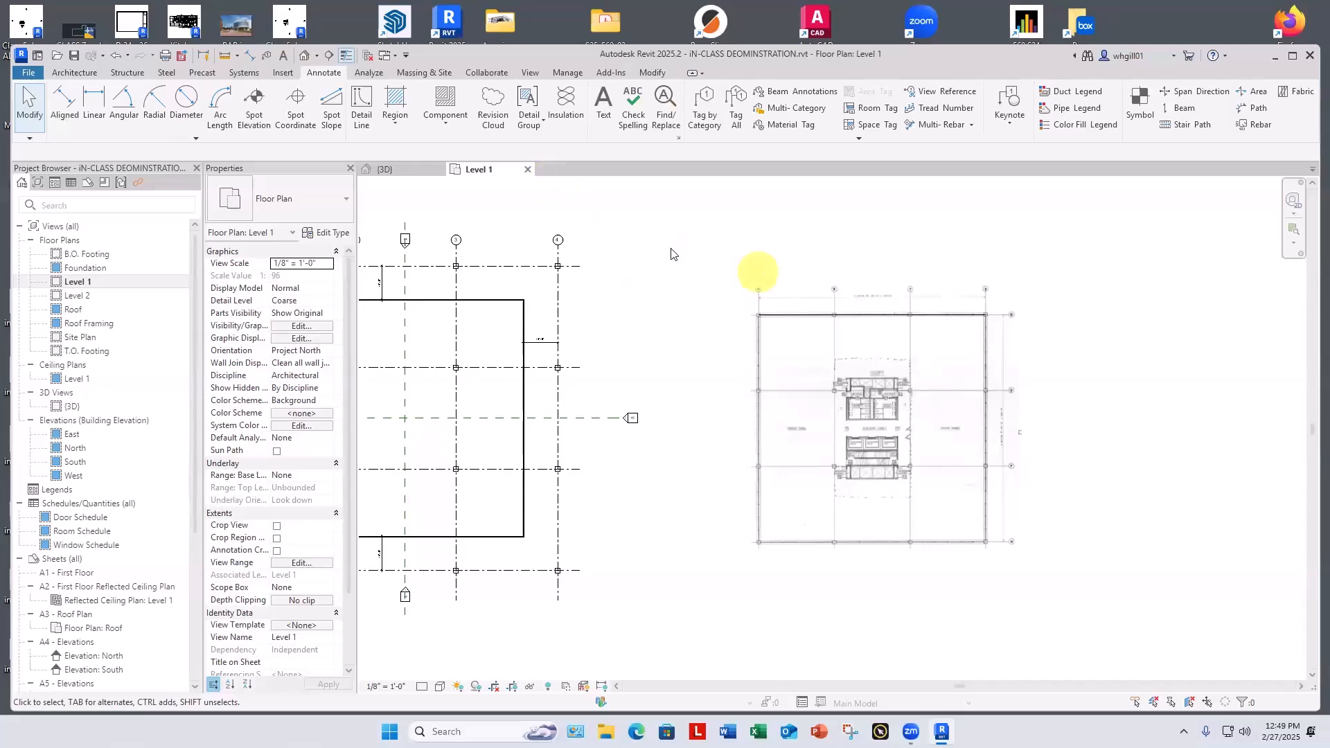
pyautogui.moveTo(717, 246); pyautogui.dragTo(1078, 623)
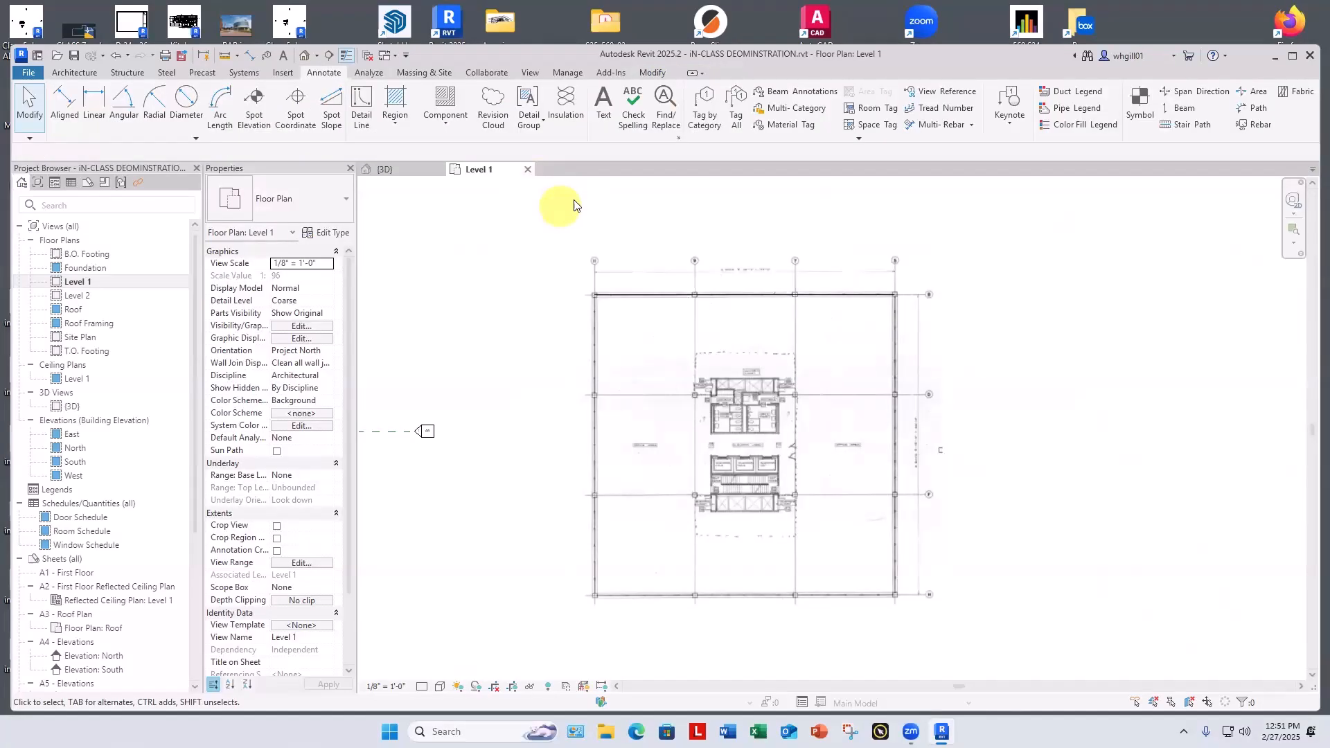
pyautogui.scroll(-1, 573, 200)
pyautogui.moveTo(575, 200)
pyautogui.mouseDown(button='middle')
pyautogui.moveTo(659, 253)
pyautogui.moveTo(739, 257)
pyautogui.moveTo(733, 242)
pyautogui.mouseUp(button='middle')
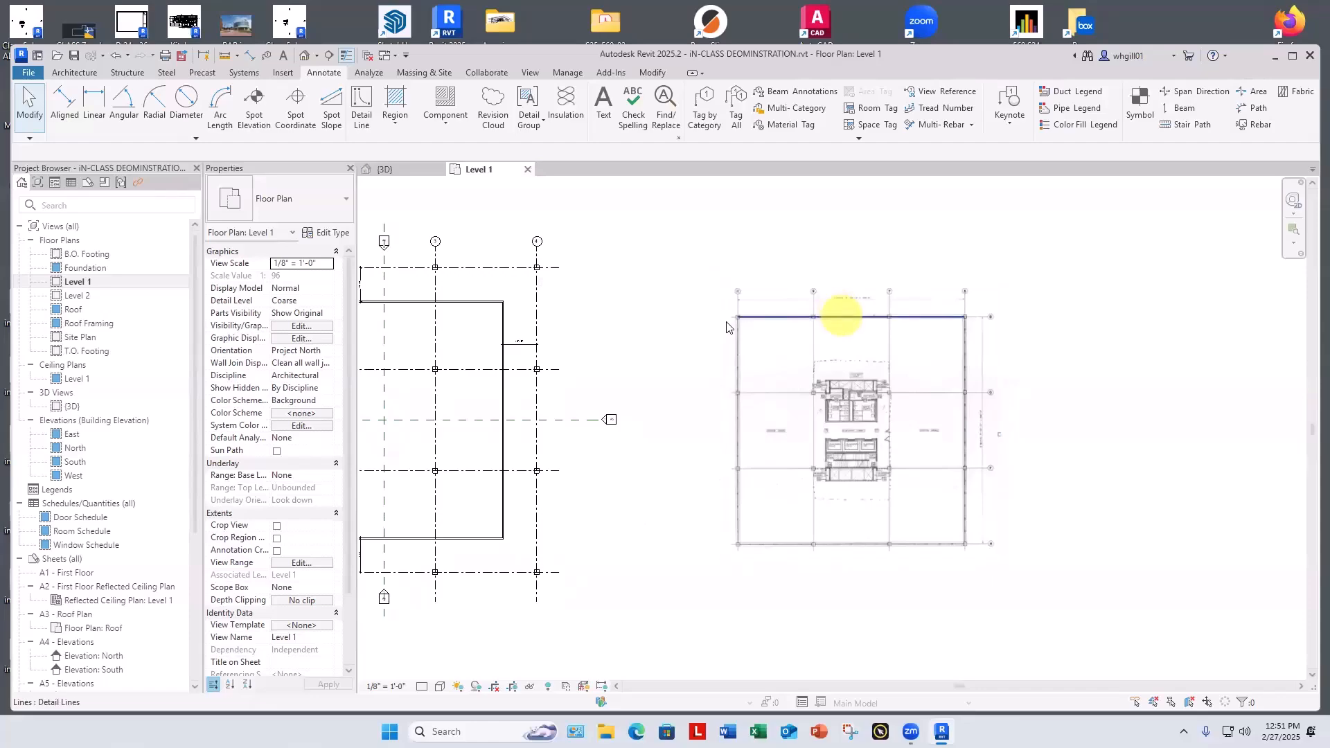
pyautogui.click(874, 318)
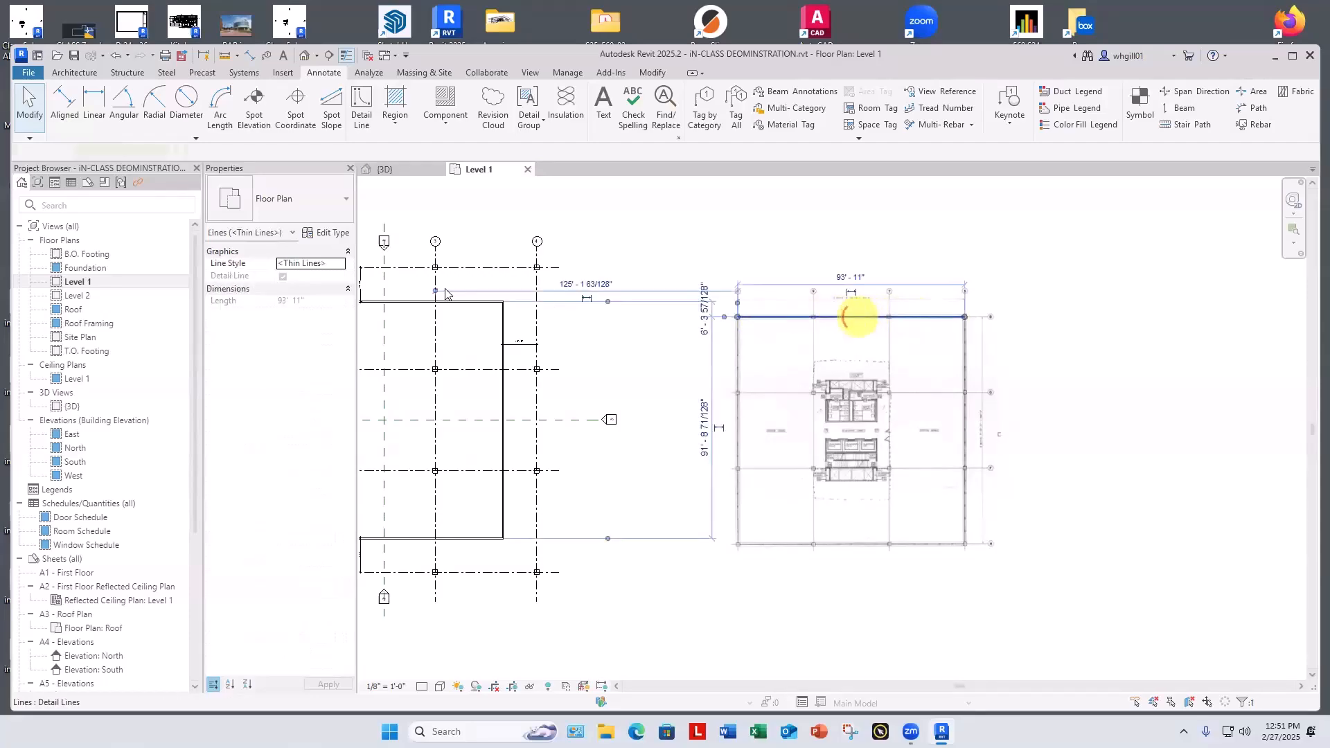
pyautogui.click(825, 236)
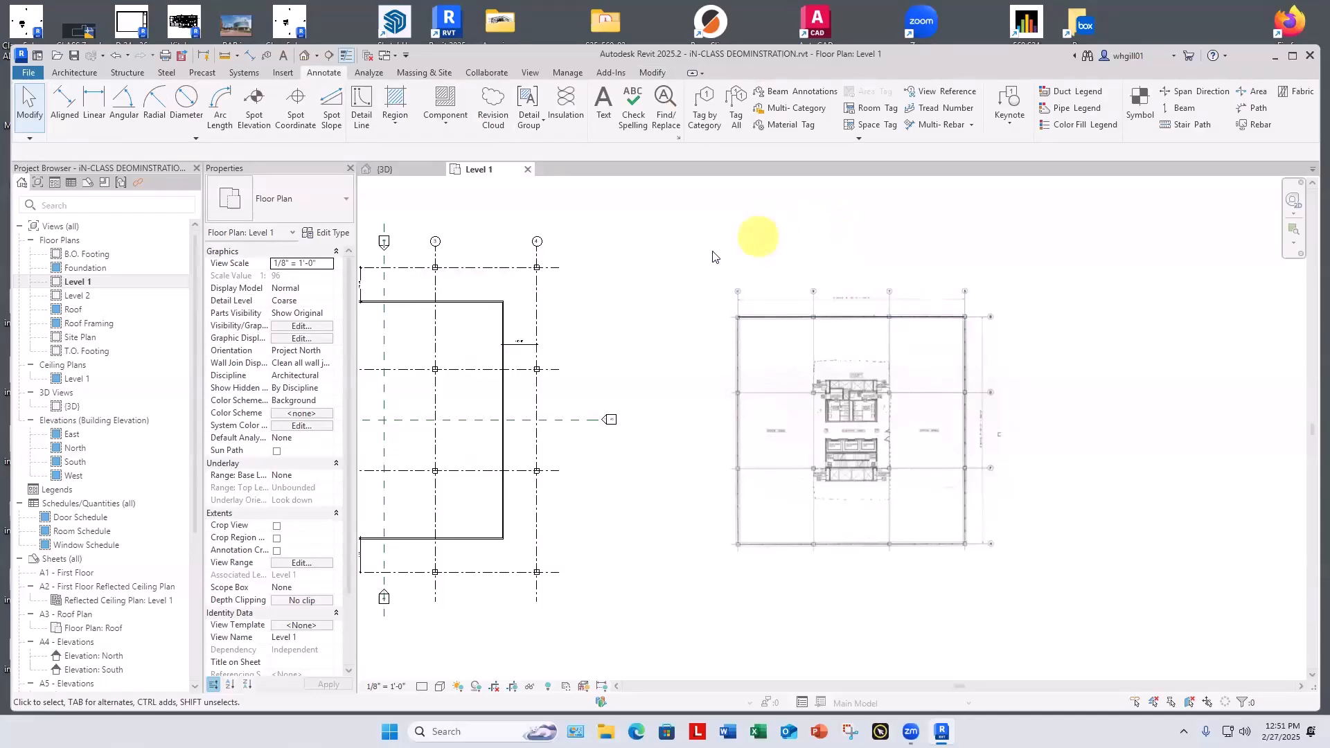
# Scale the PDF image and detail line together graphically from the upper-left column center, setting the line's length to 126'.
pyautogui.moveTo(689, 262); pyautogui.dragTo(1027, 593)
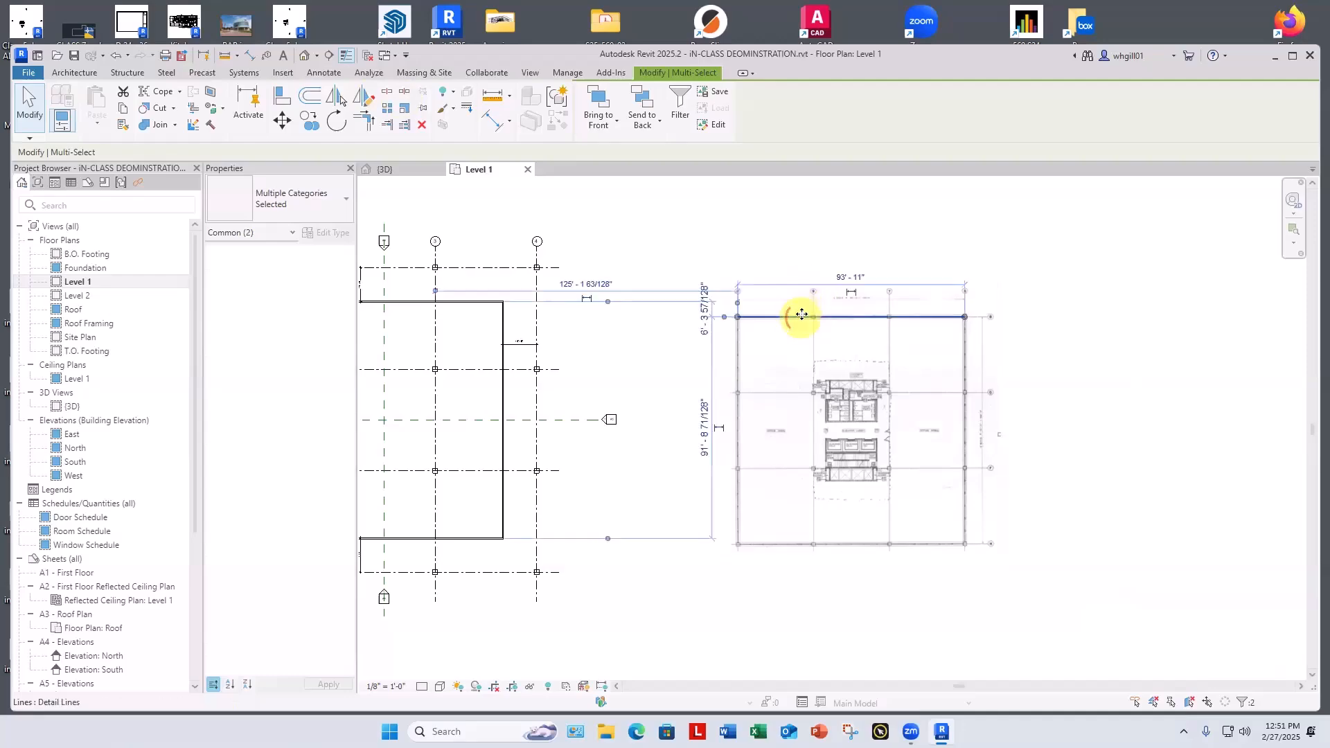
pyautogui.click(402, 112)
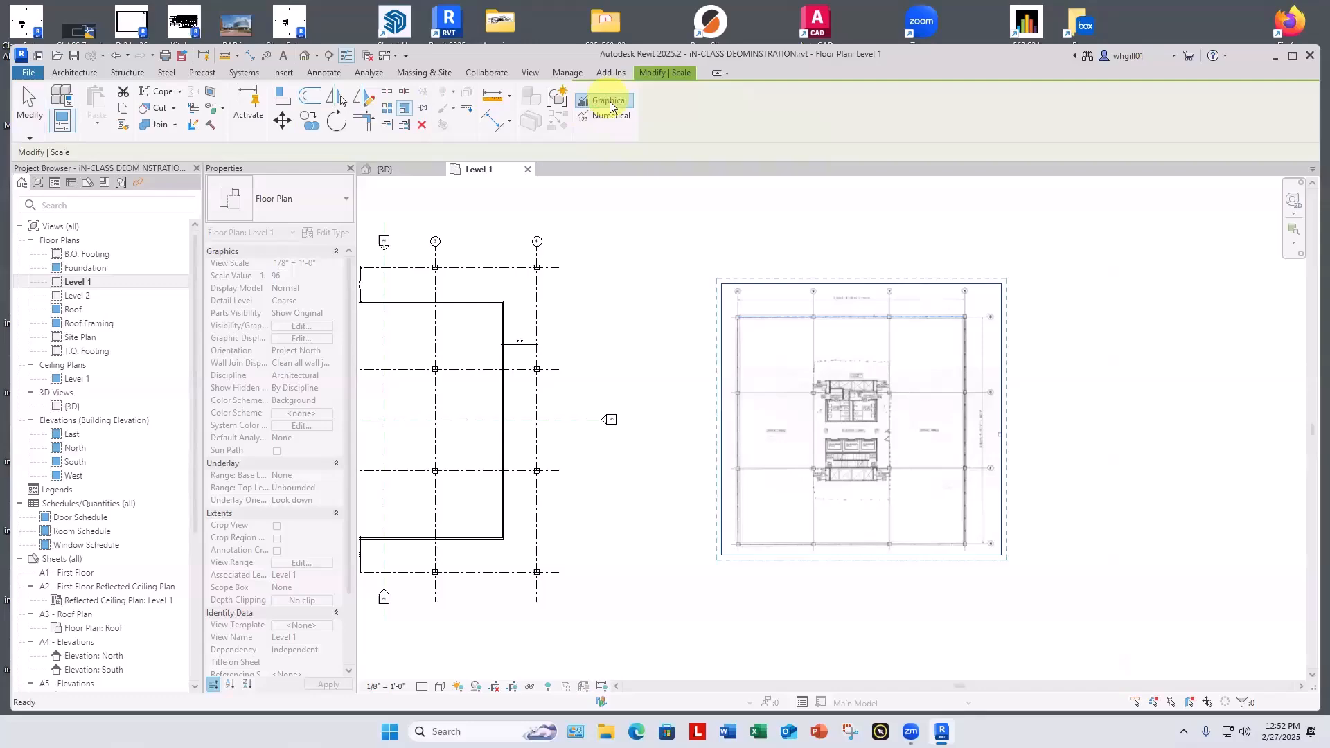
pyautogui.click(737, 317)
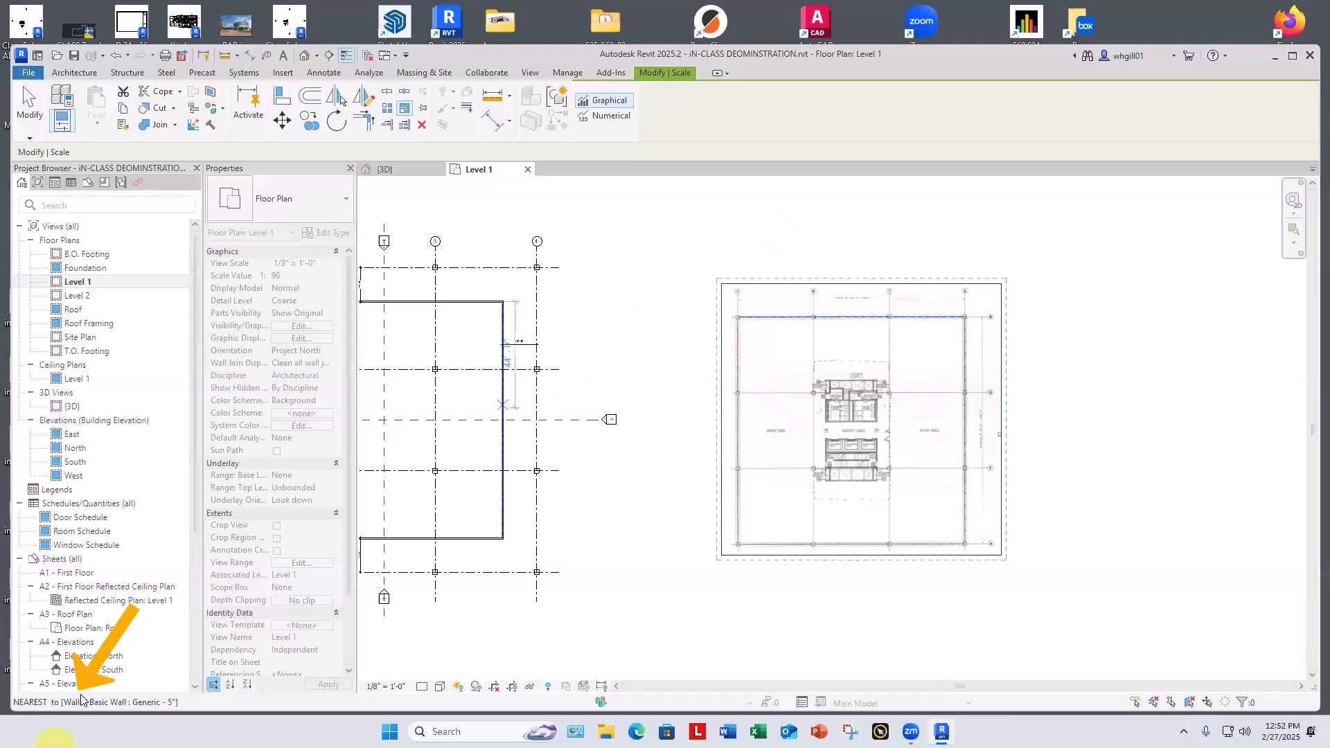
pyautogui.click(737, 317)
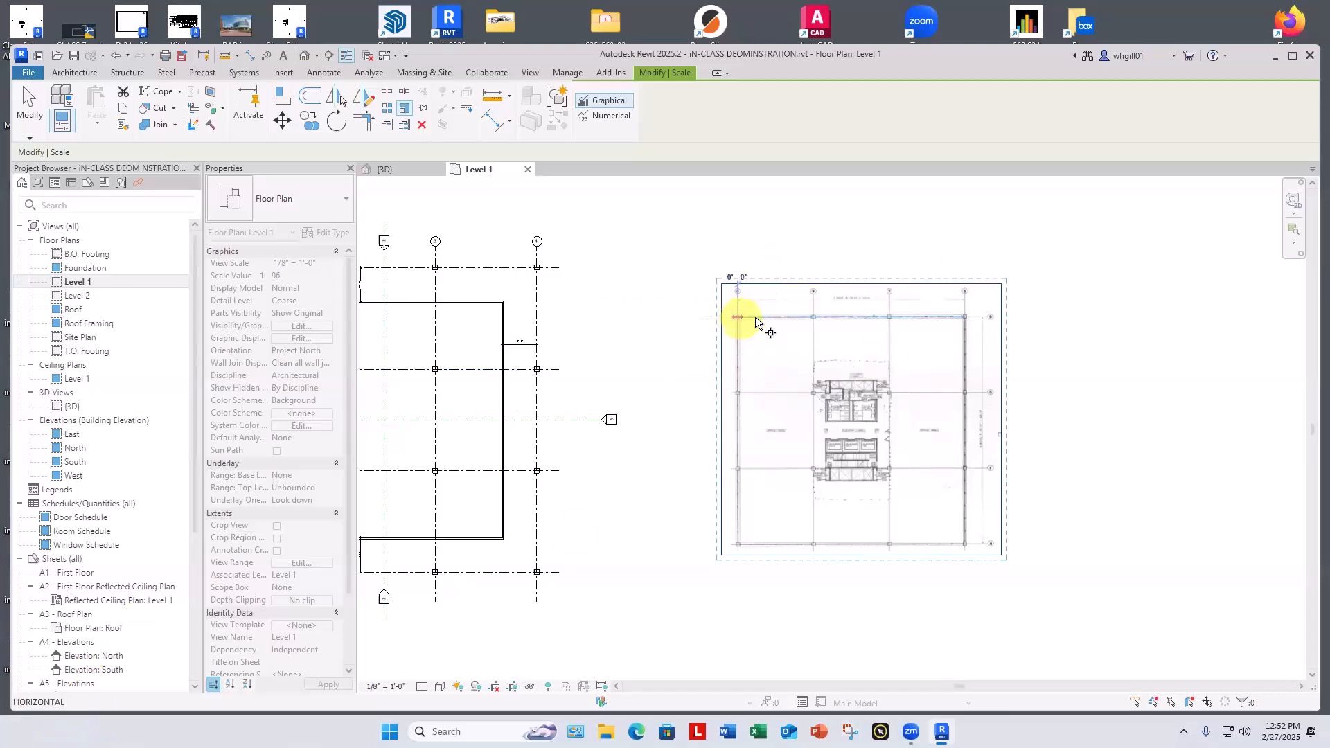
pyautogui.click(965, 318)
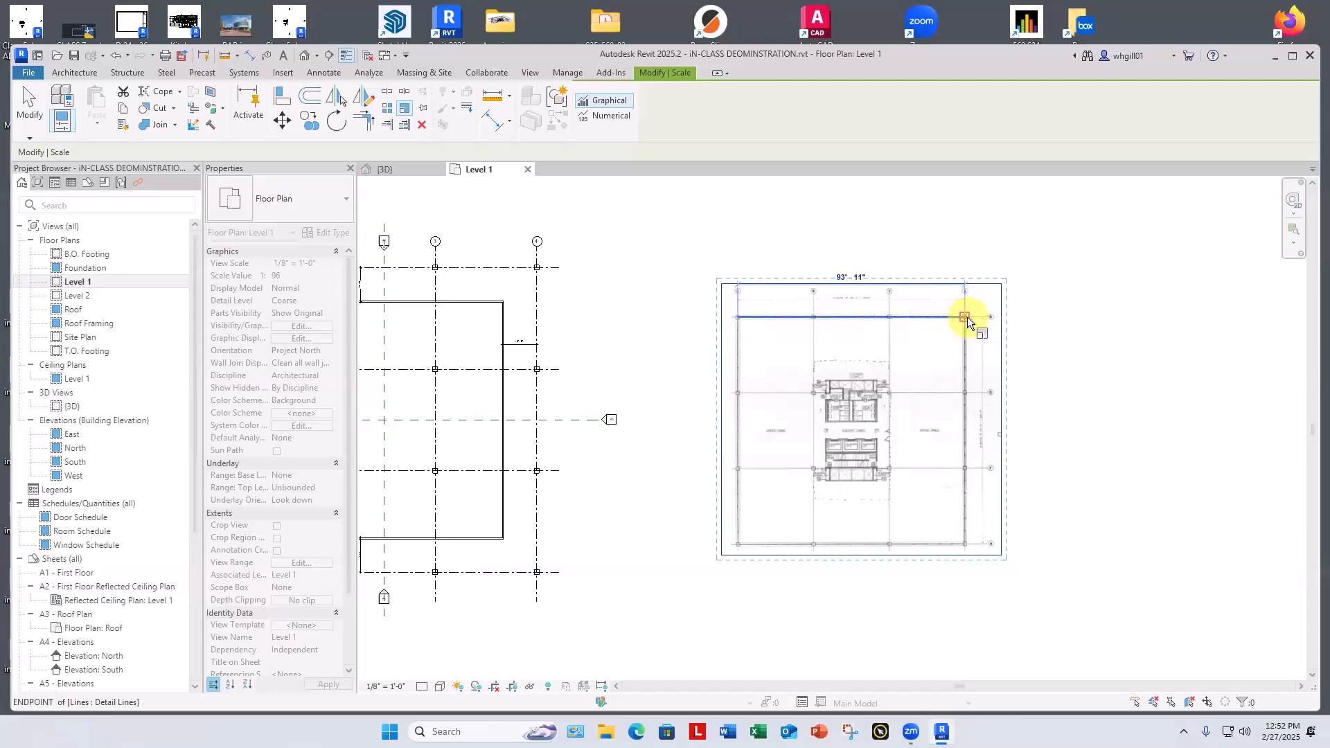
pyautogui.write('126')
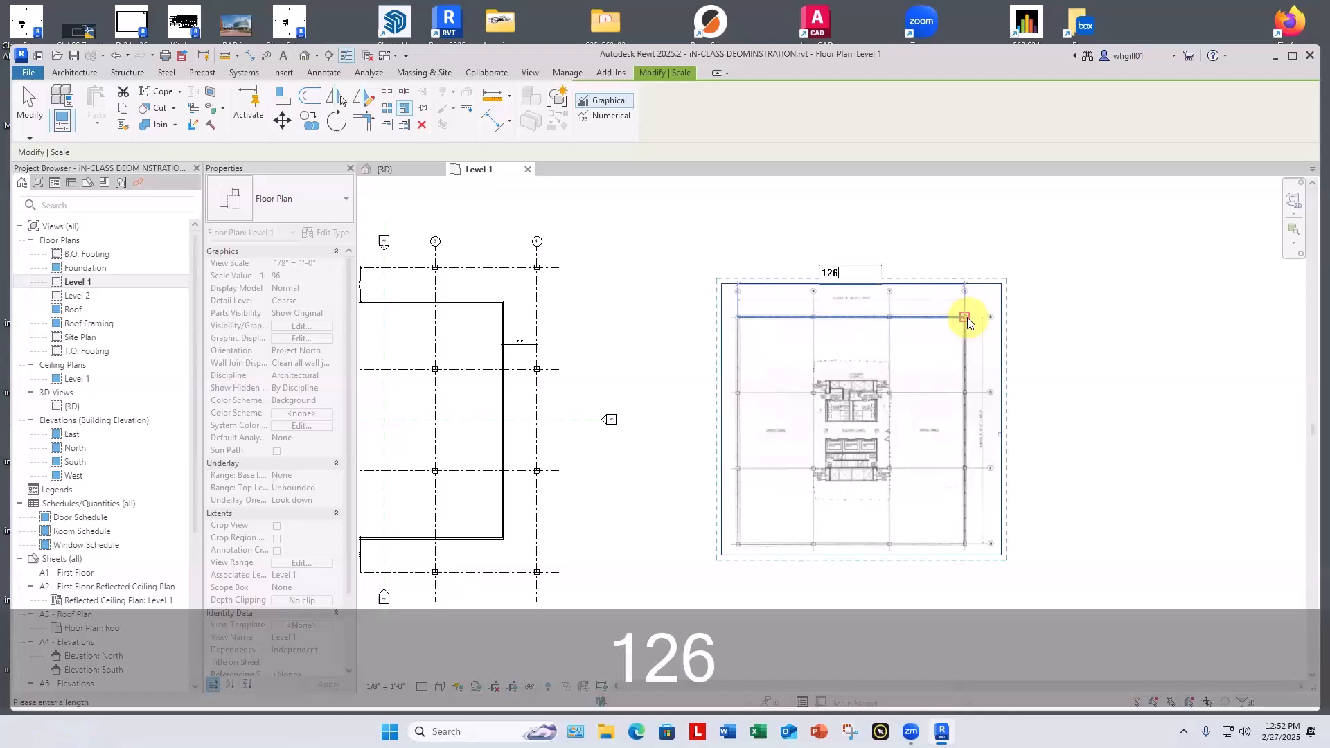
pyautogui.press('Return')
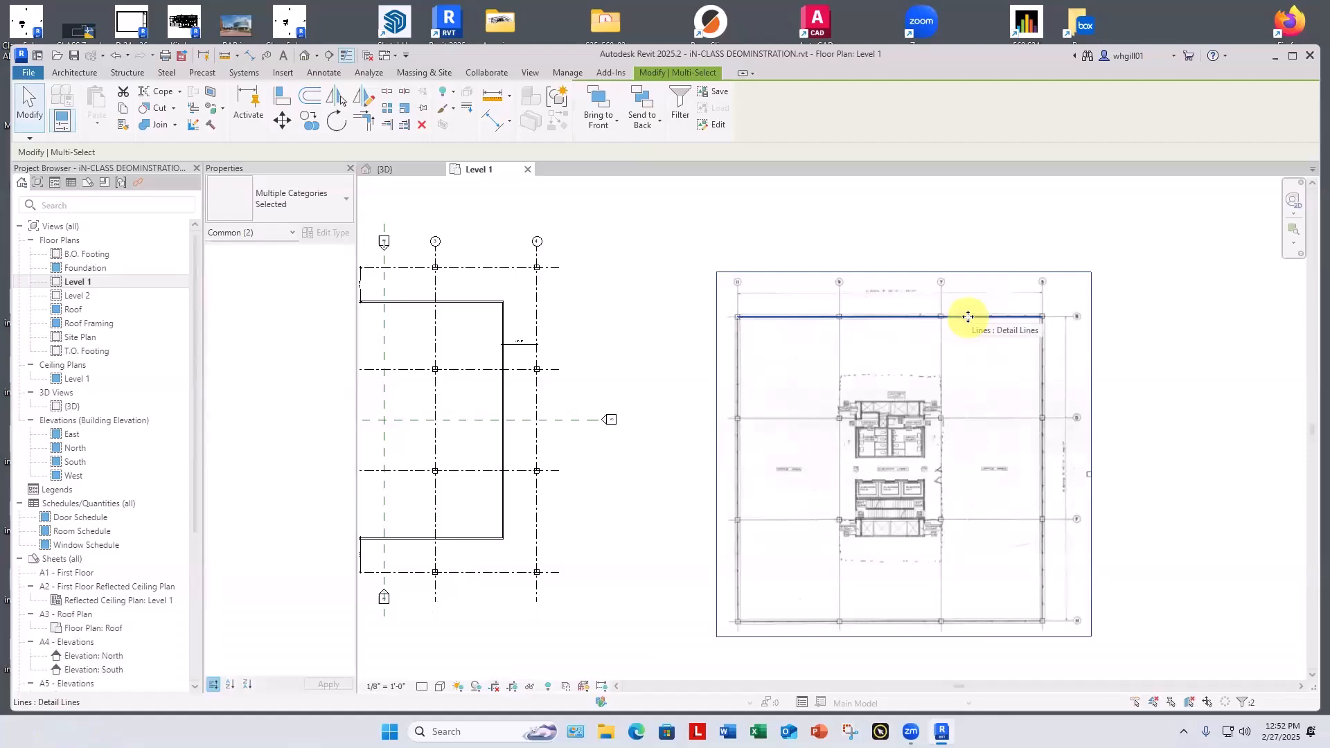
# Rotate the scaled PDF image and its detail line 90° clockwise about their center.
pyautogui.scroll(-2, 809, 504)
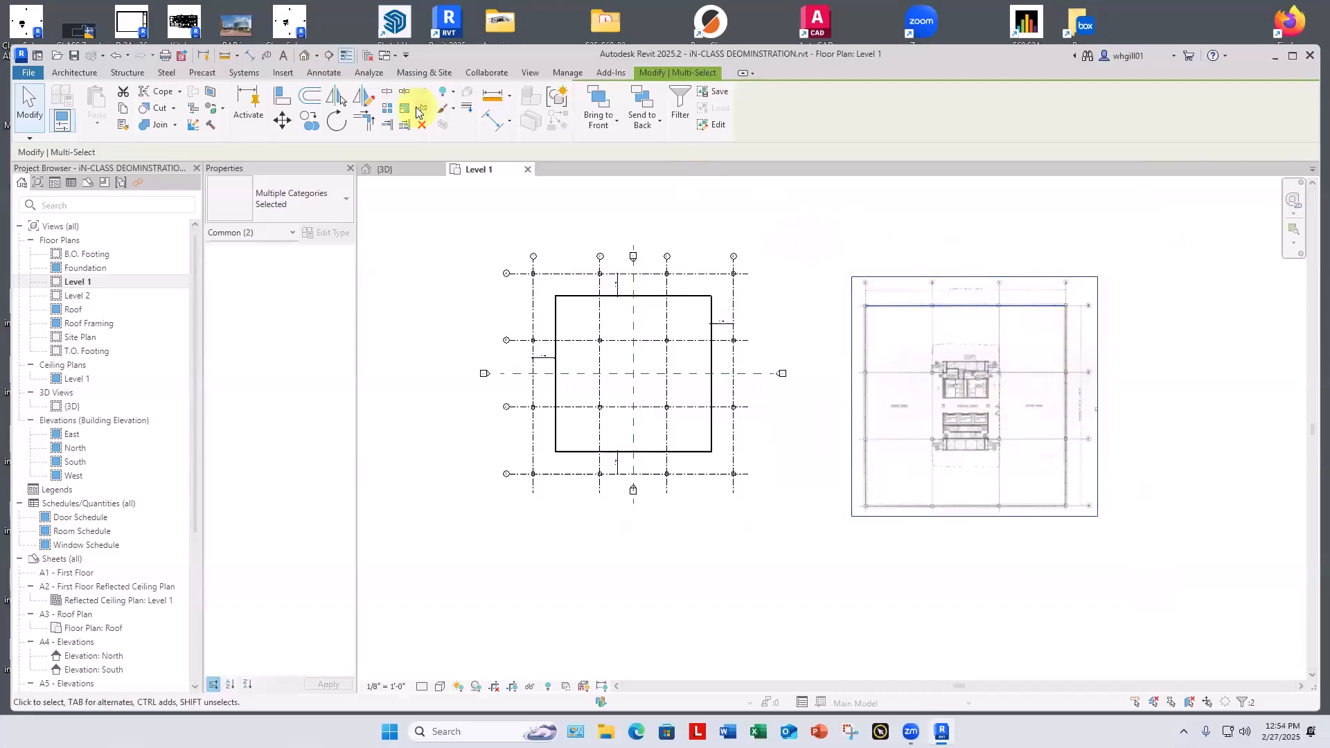
pyautogui.click(818, 228)
pyautogui.moveTo(1171, 578); pyautogui.dragTo(1173, 570)
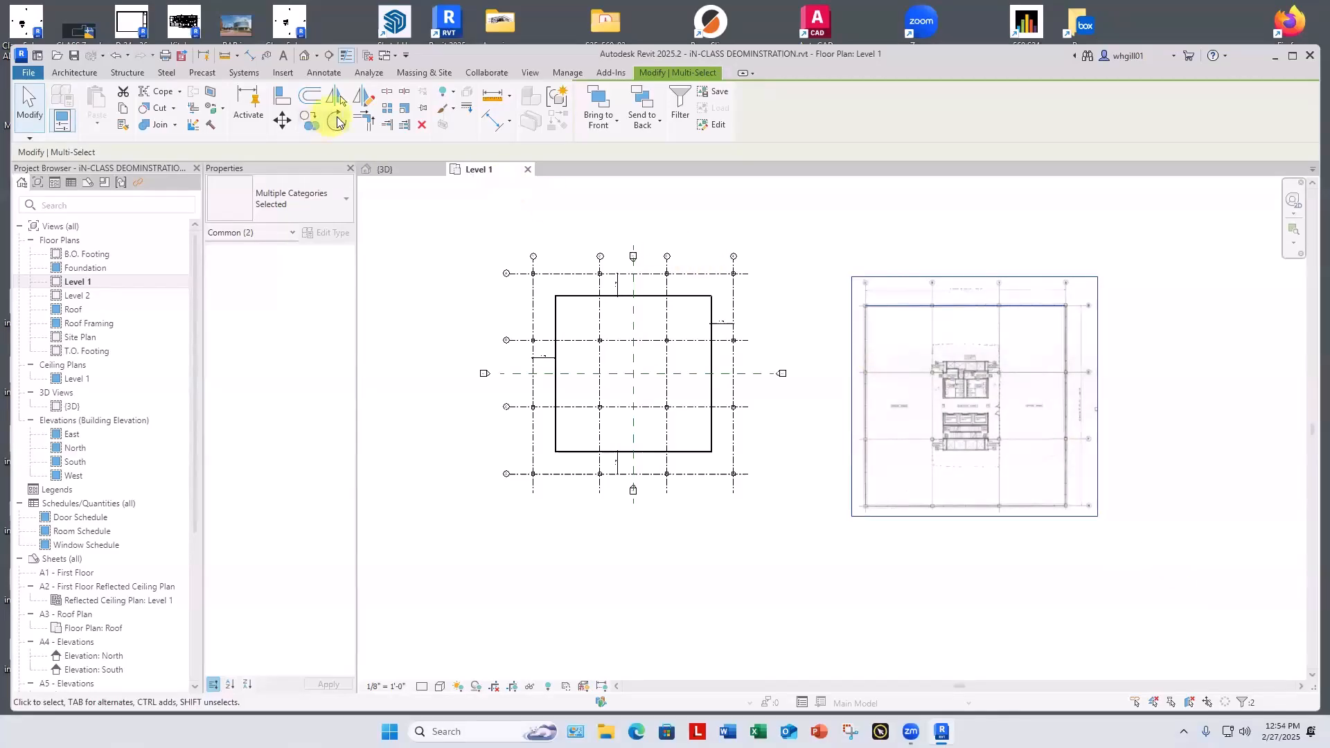
pyautogui.click(337, 121)
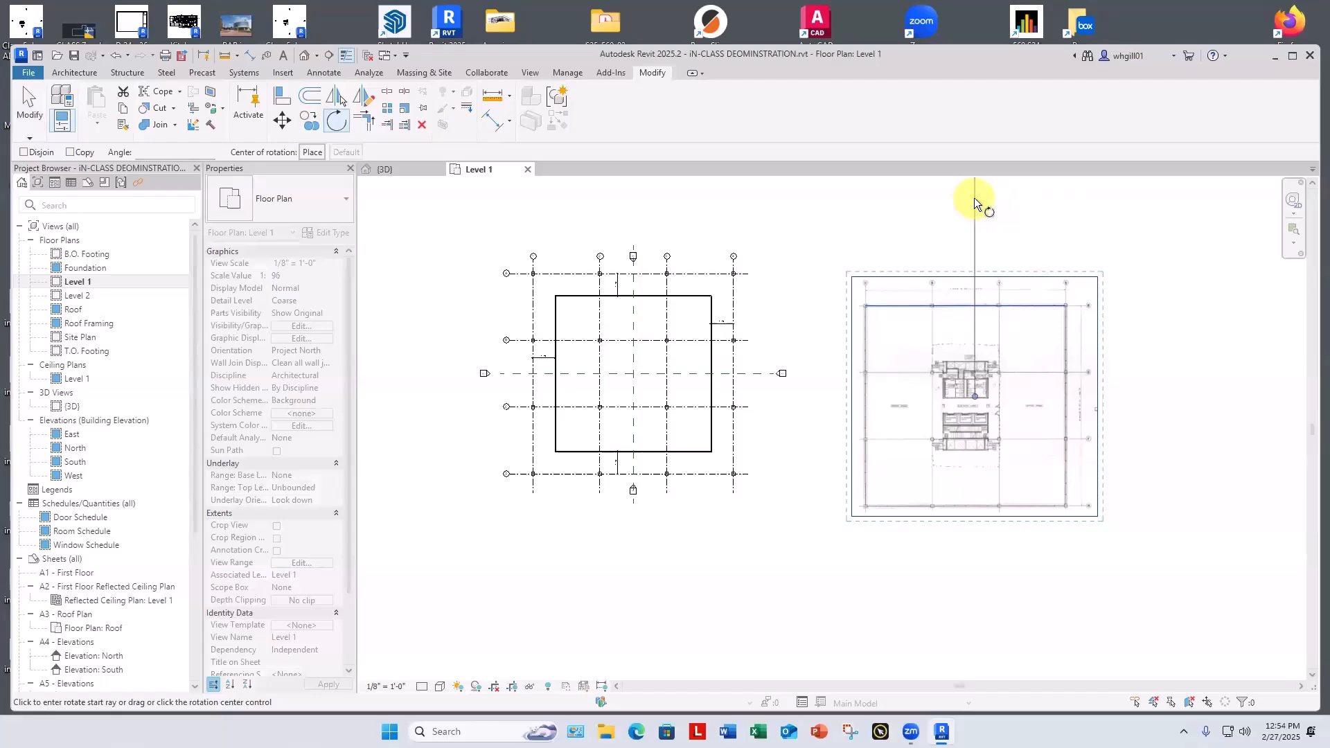
pyautogui.click(974, 198)
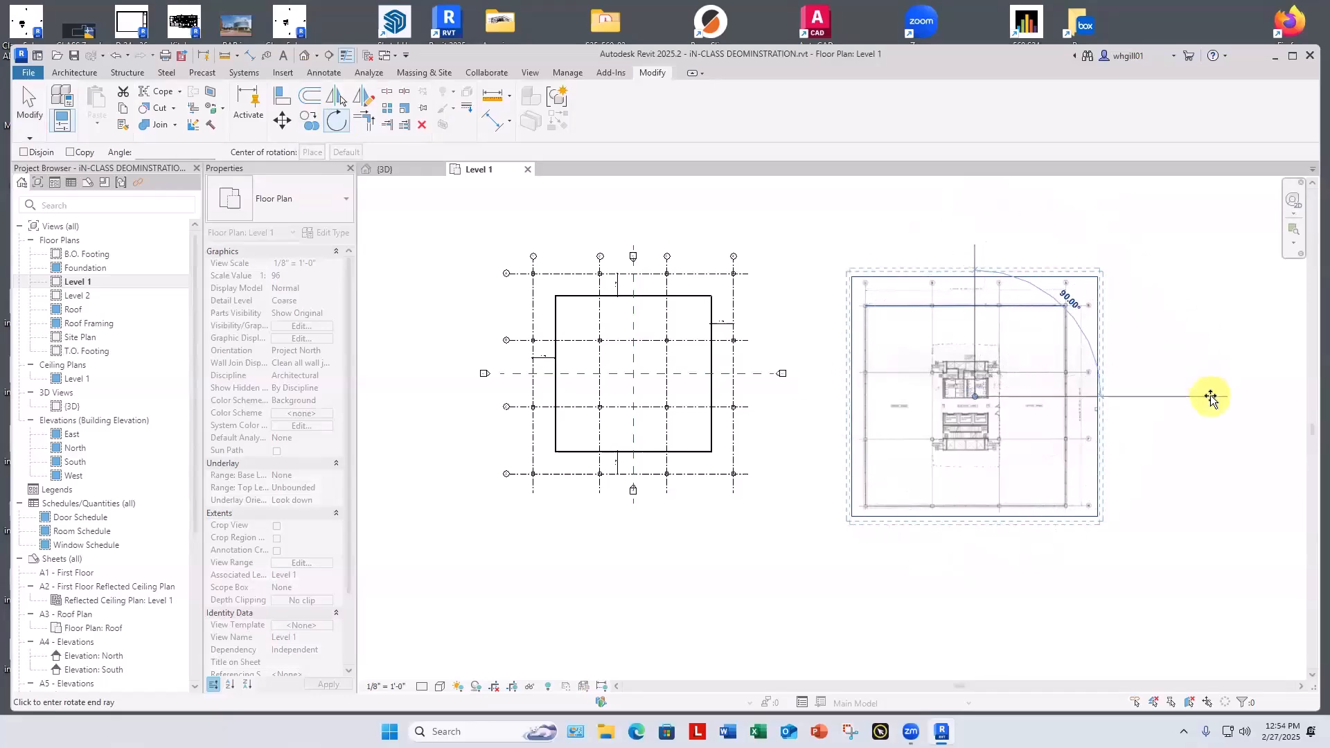
pyautogui.click(1211, 397)
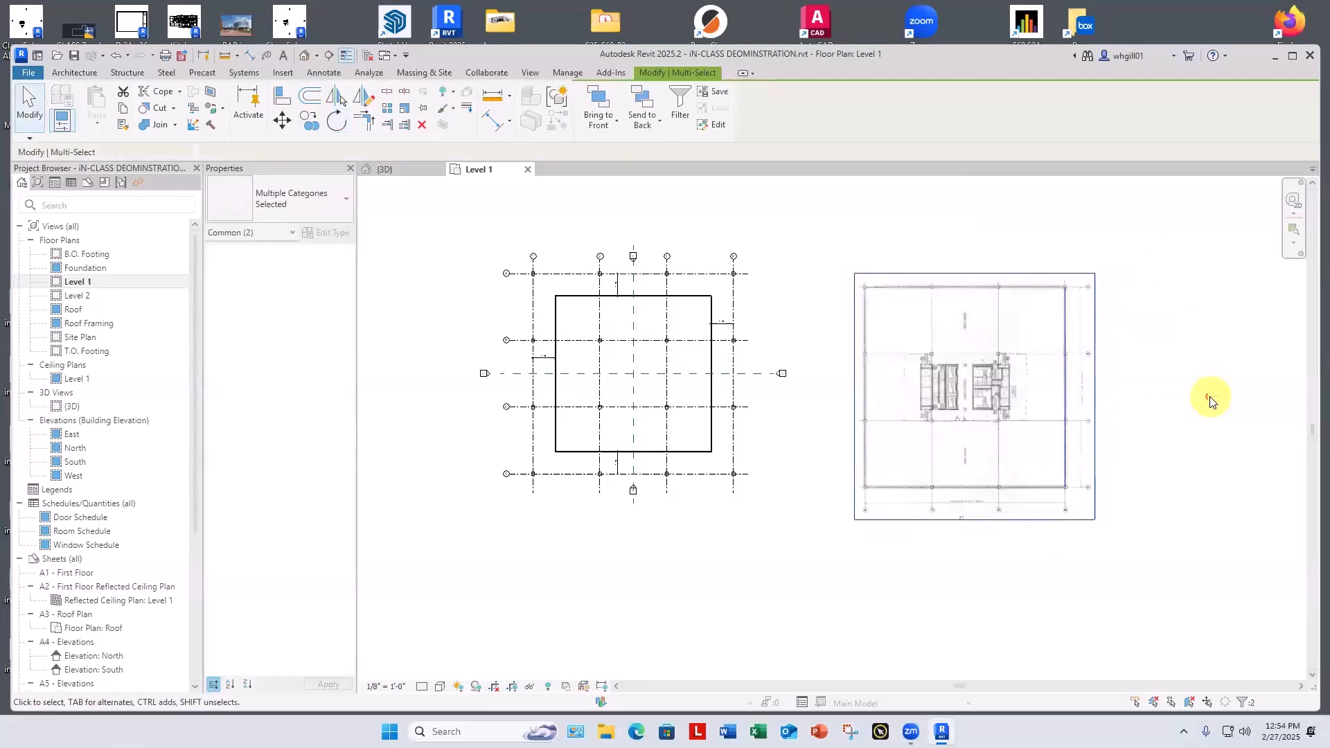
pyautogui.click(1208, 396)
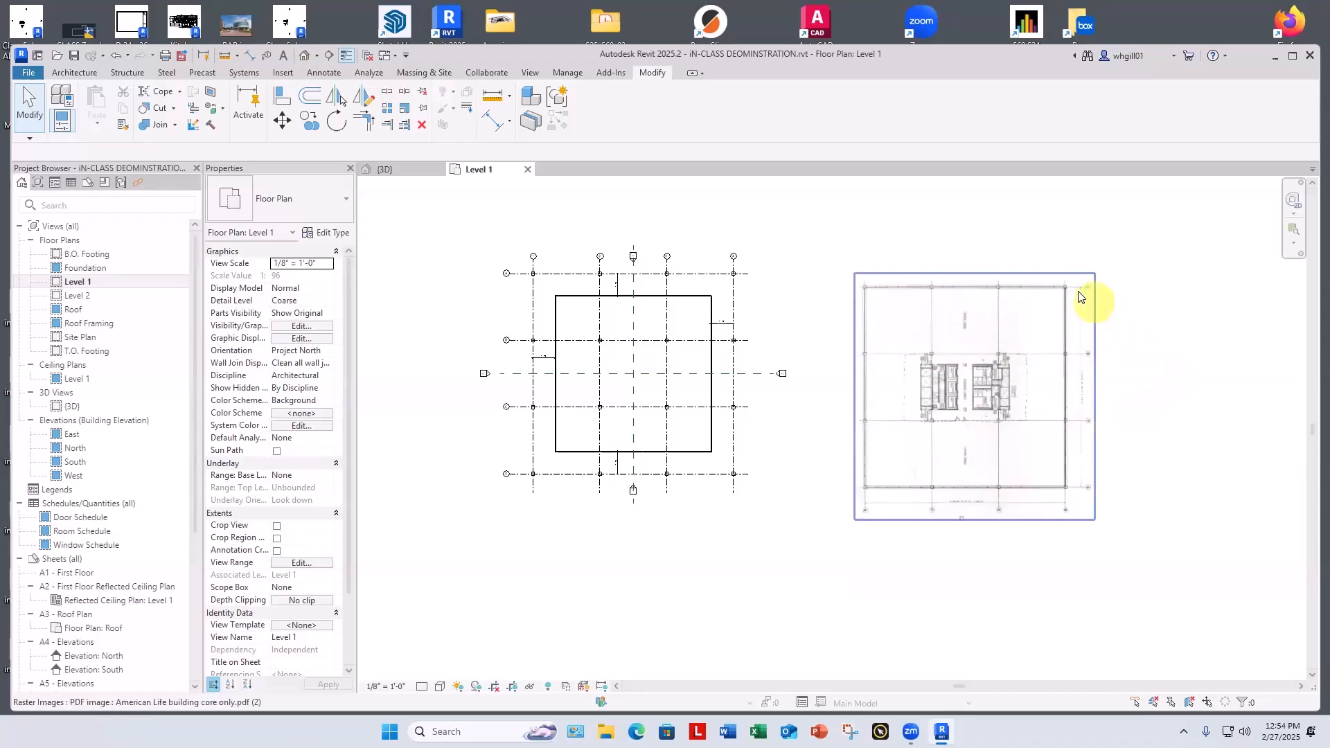
# Move the PDF image and its detail line from the plan's upper-right corner column center to the model column center at grids 4 and A.
pyautogui.scroll(3, 1066, 289)
pyautogui.scroll(5, 1060, 291)
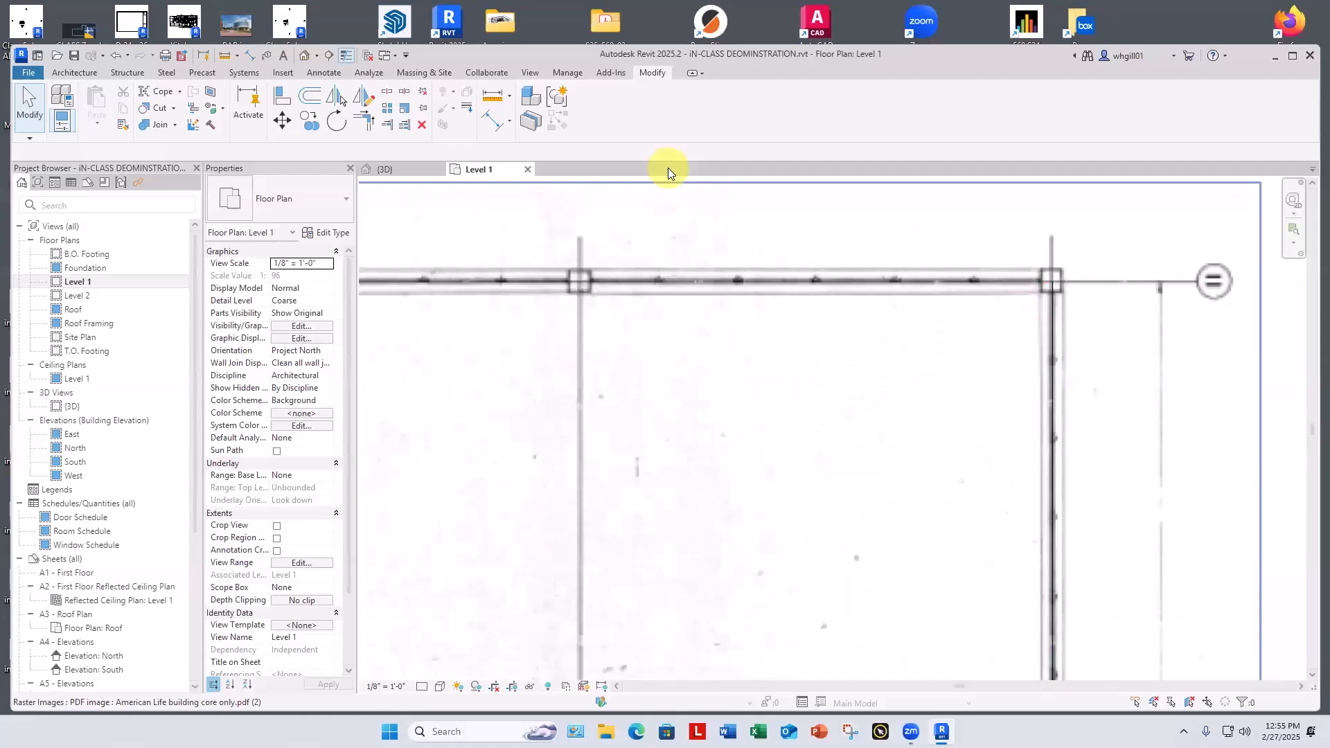
pyautogui.scroll(-6, 1023, 239)
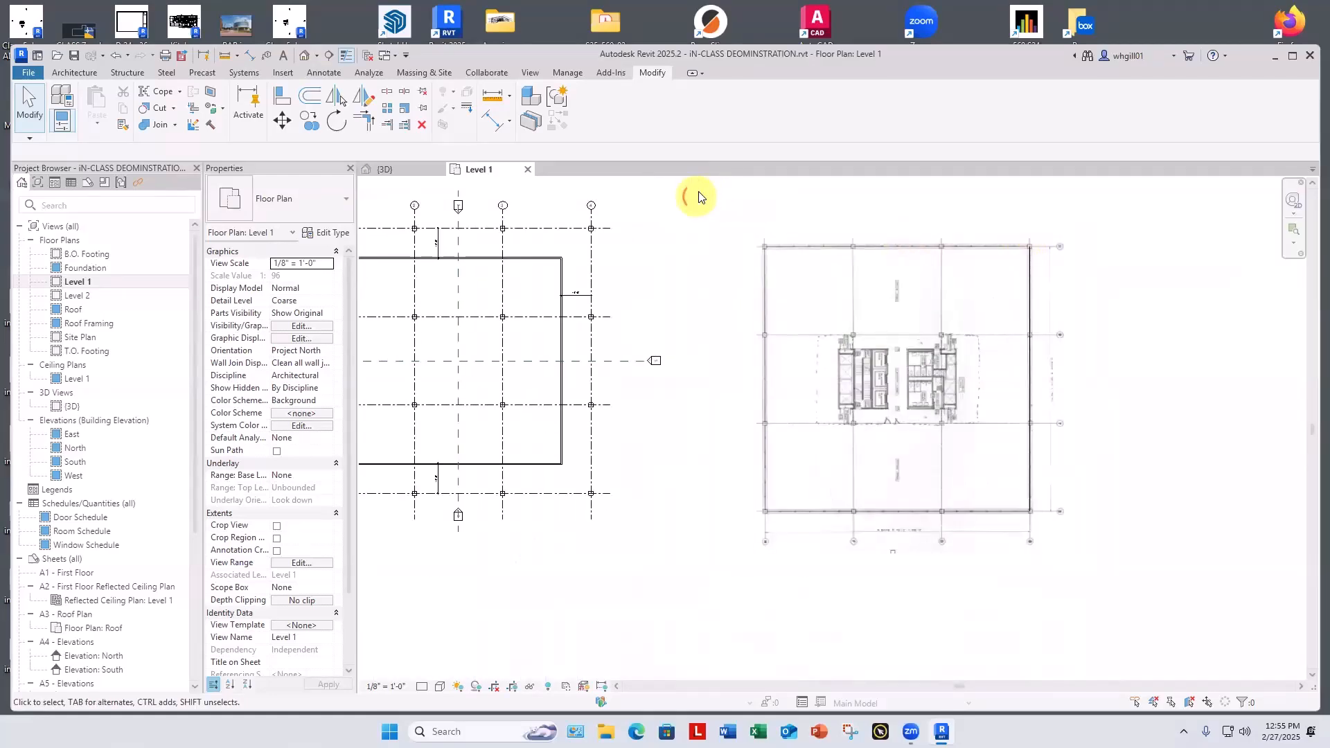
pyautogui.moveTo(698, 192); pyautogui.dragTo(1132, 589)
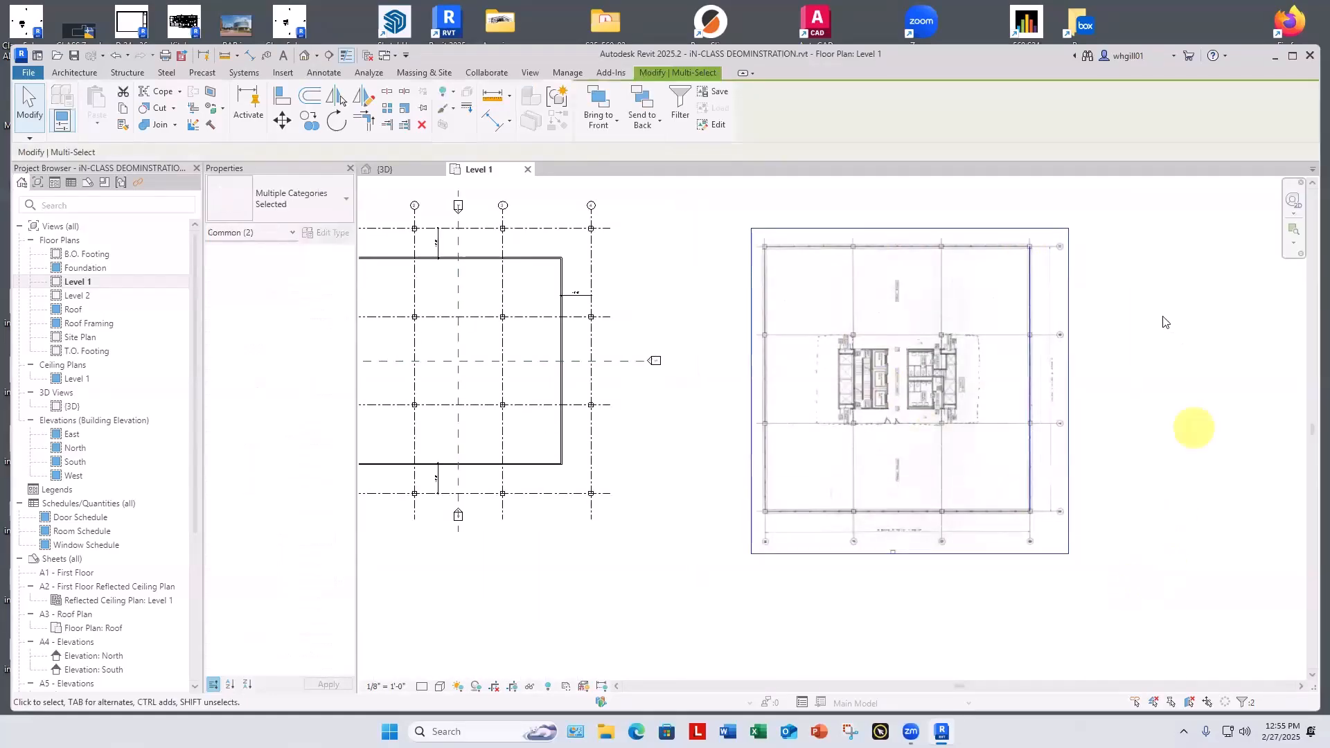
pyautogui.click(282, 122)
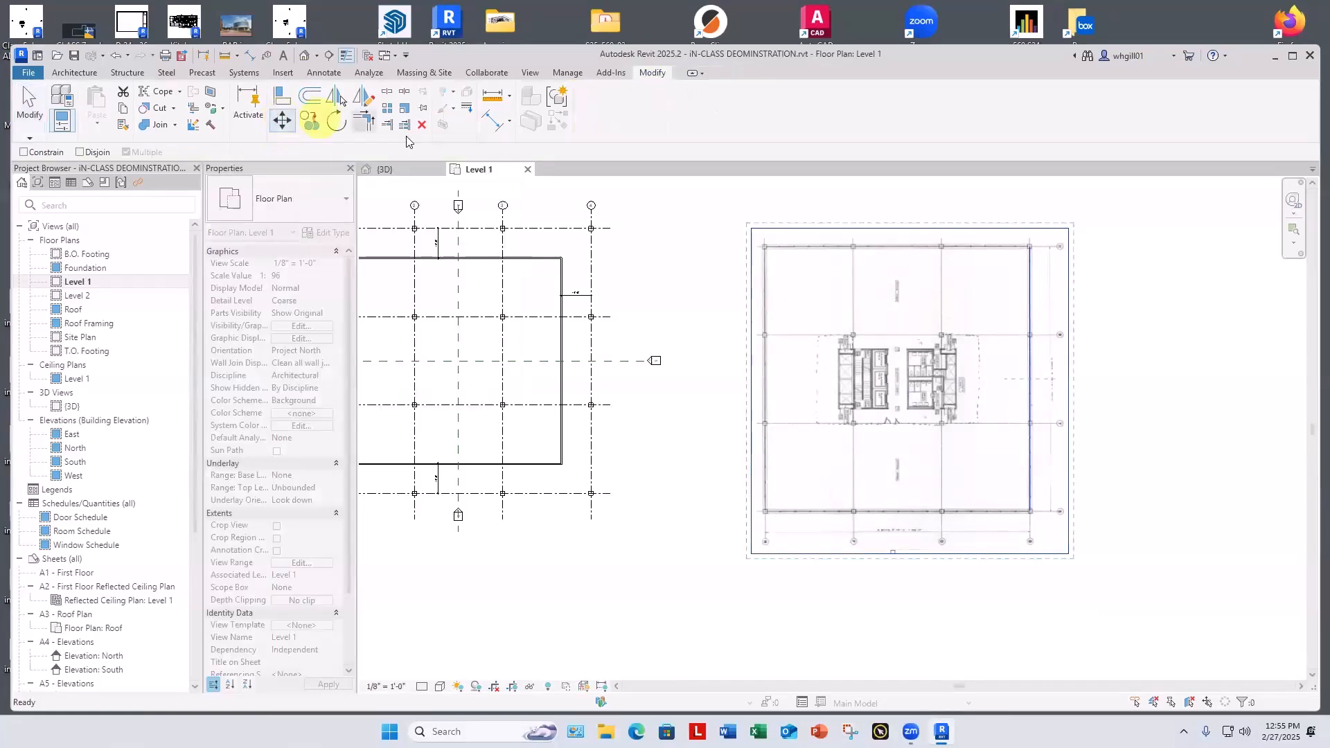
pyautogui.click(1030, 248)
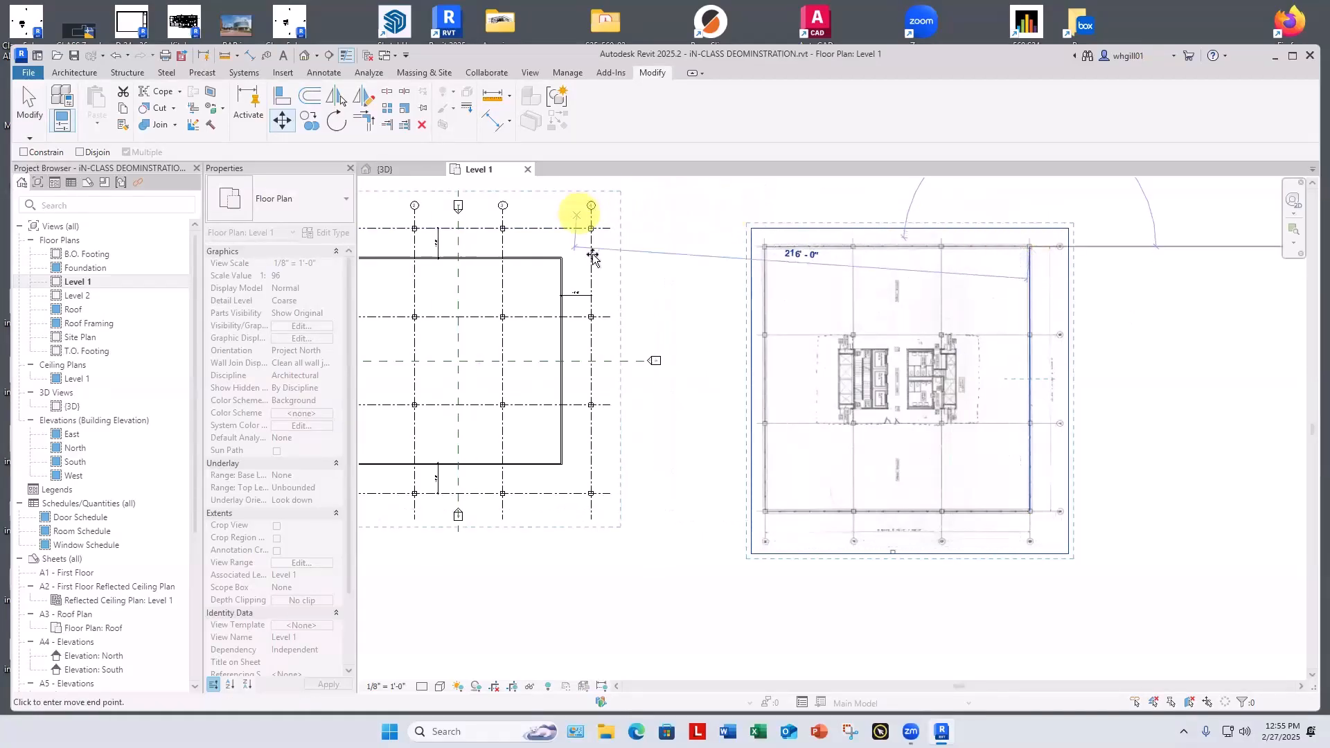
pyautogui.scroll(3, 592, 232)
pyautogui.moveTo(593, 235); pyautogui.dragTo(826, 509, button='middle')
pyautogui.scroll(3, 810, 502)
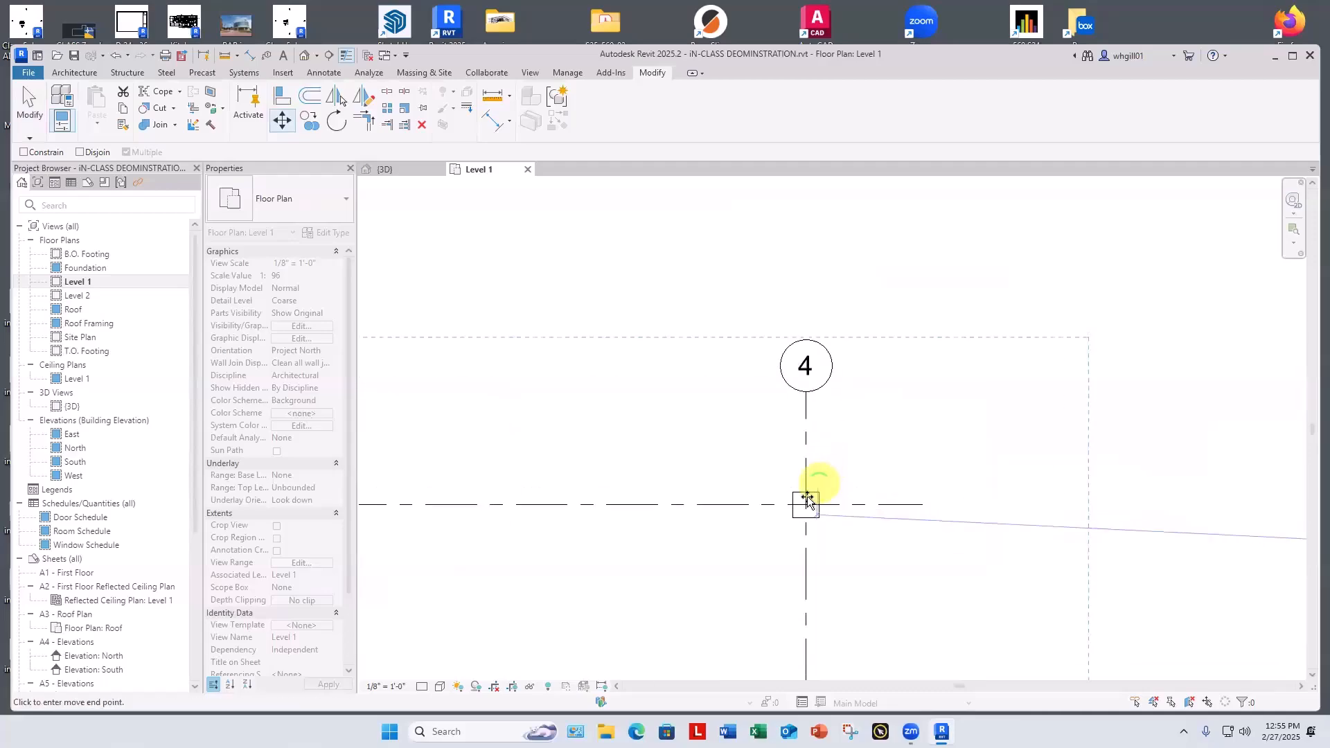
pyautogui.scroll(3, 807, 506)
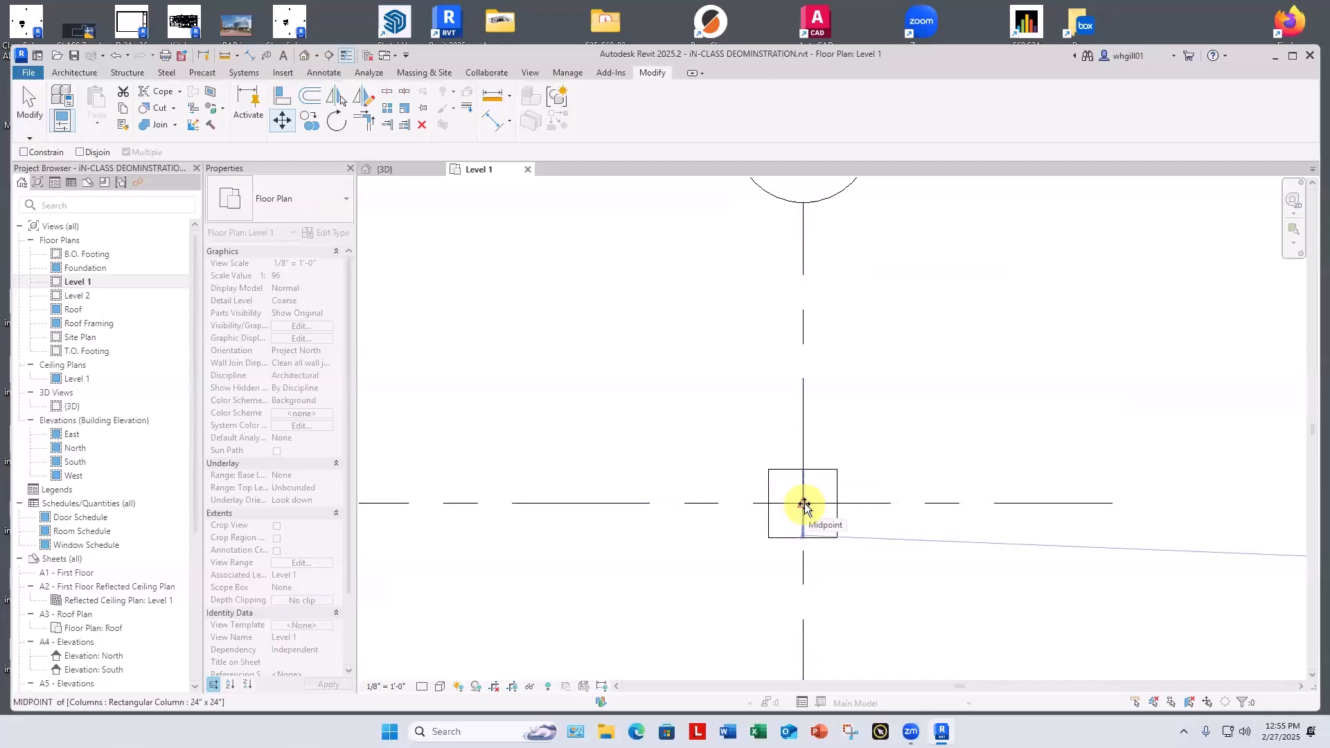
pyautogui.press('Escape')
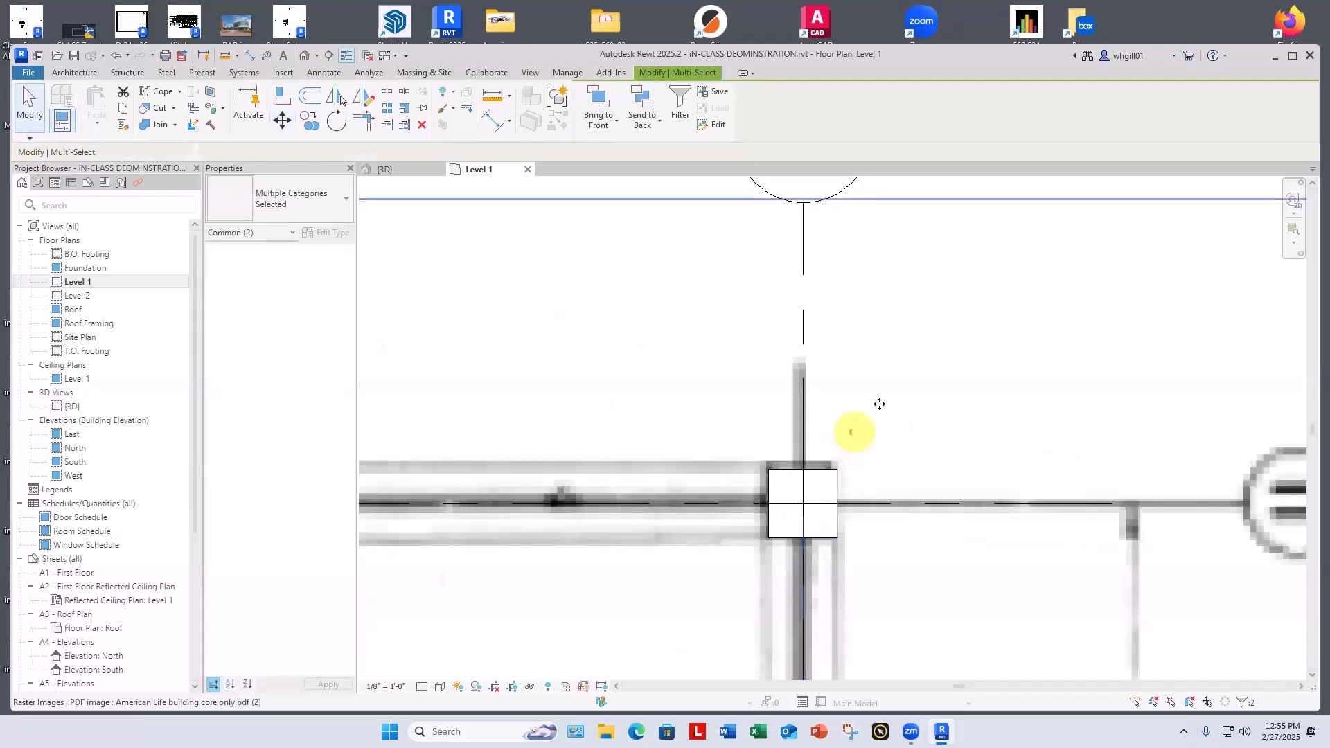
pyautogui.press('Escape')
pyautogui.scroll(-6, 879, 404)
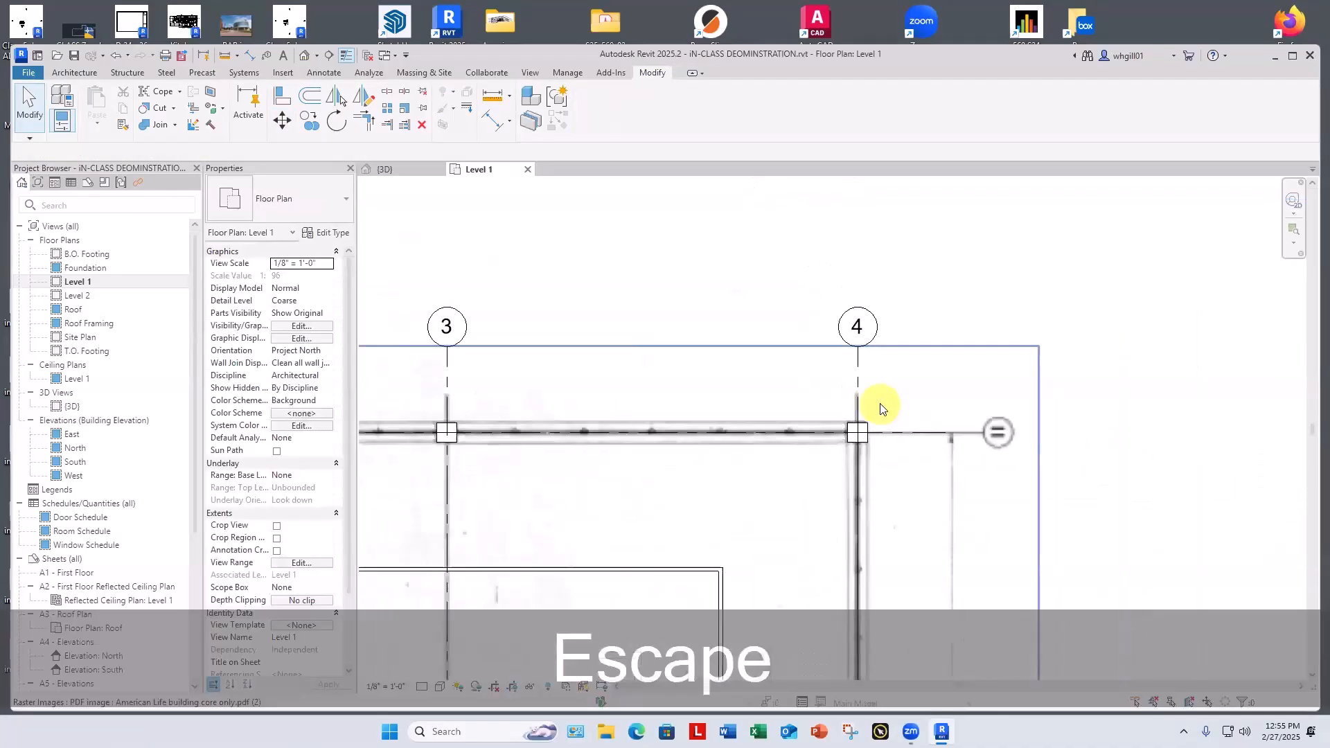
pyautogui.moveTo(1225, 408); pyautogui.dragTo(1249, 431, button='middle')
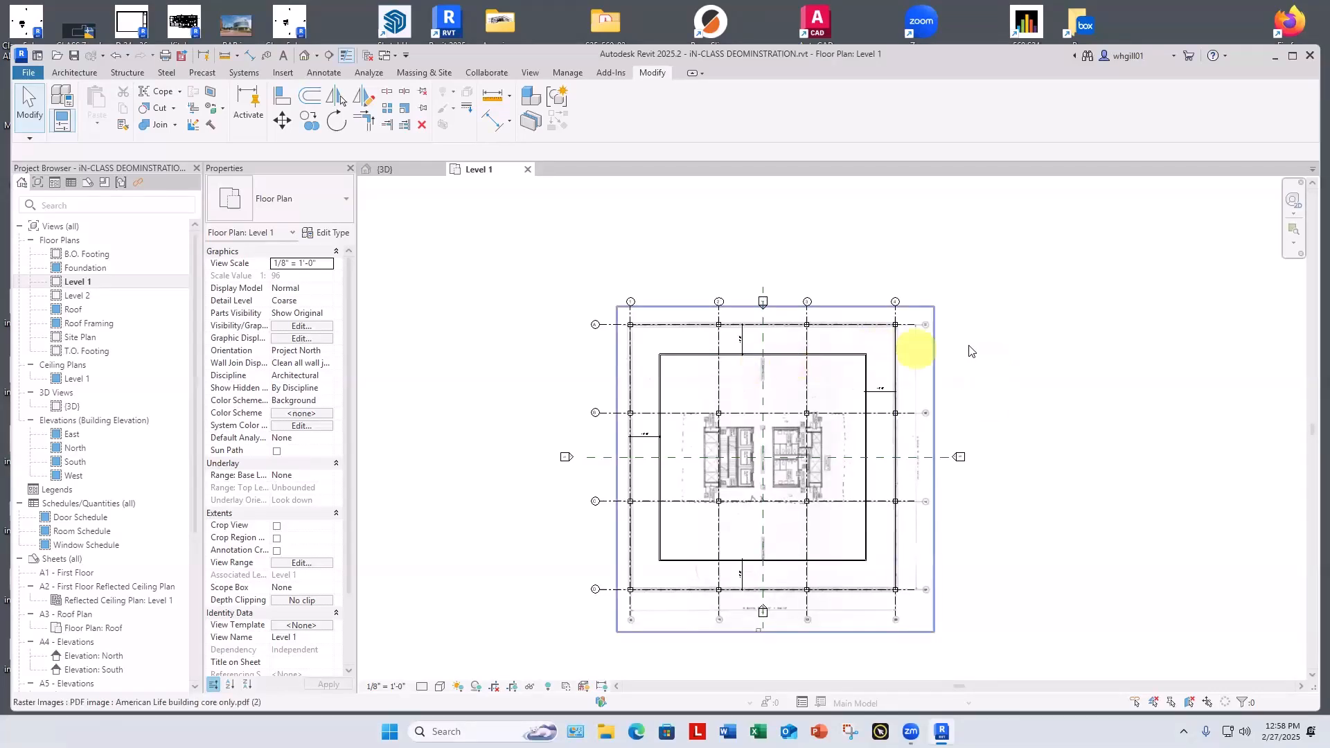
# Pin the PDF image in place and adjust the selection options so the pinned image cannot be picked in the view.
pyautogui.click(934, 358)
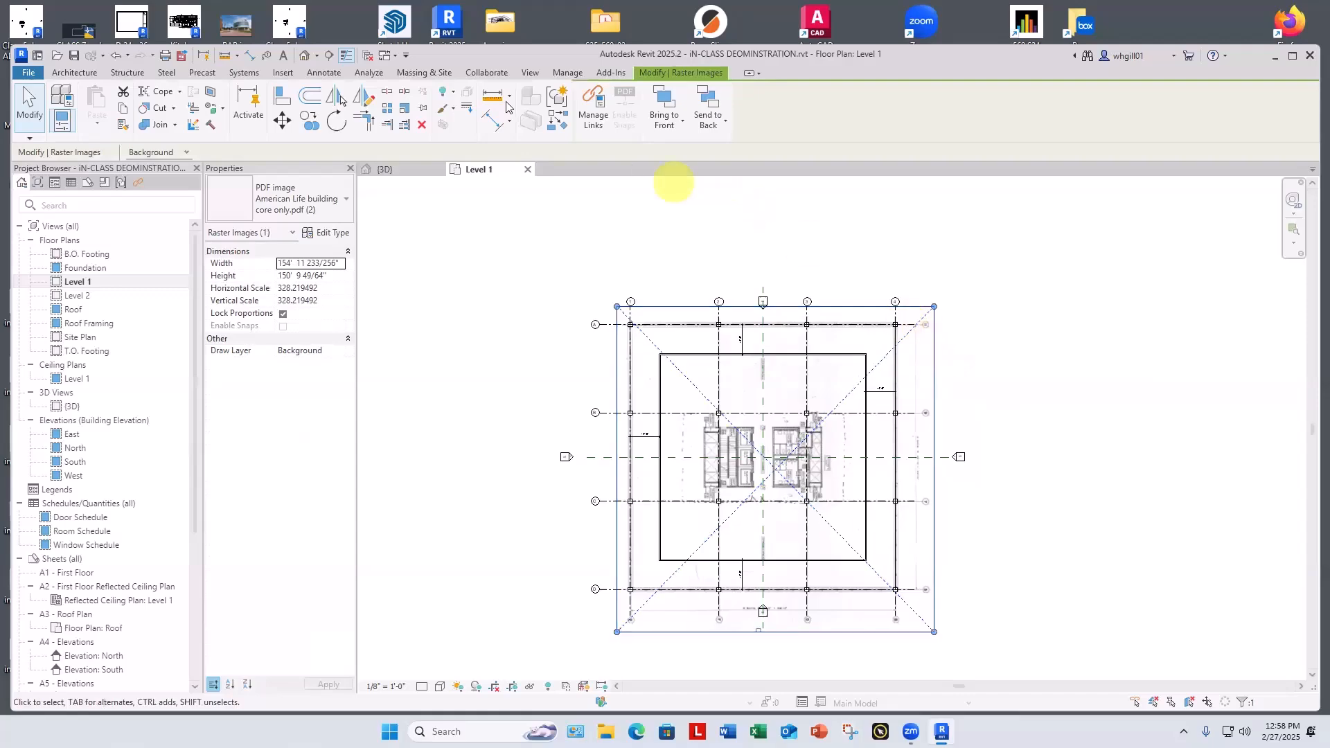
pyautogui.click(423, 108)
pyautogui.click(731, 241)
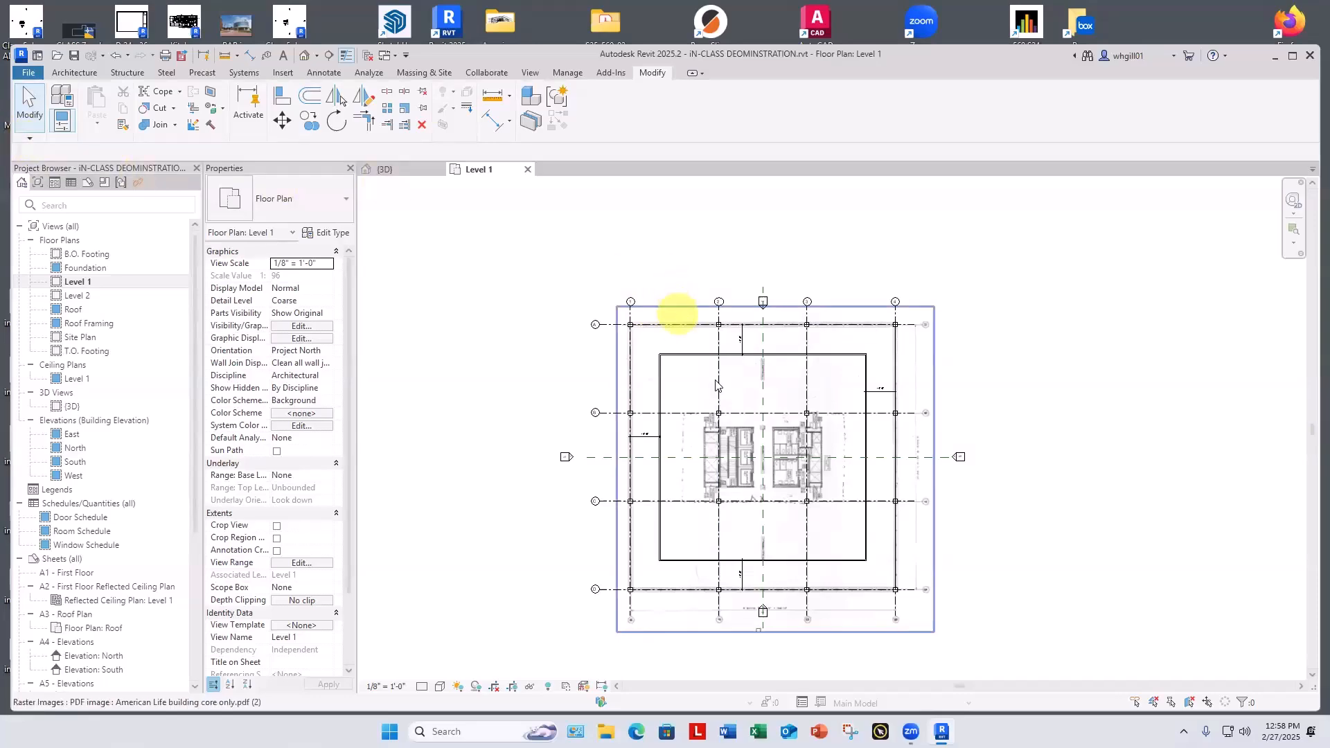
pyautogui.click(690, 392)
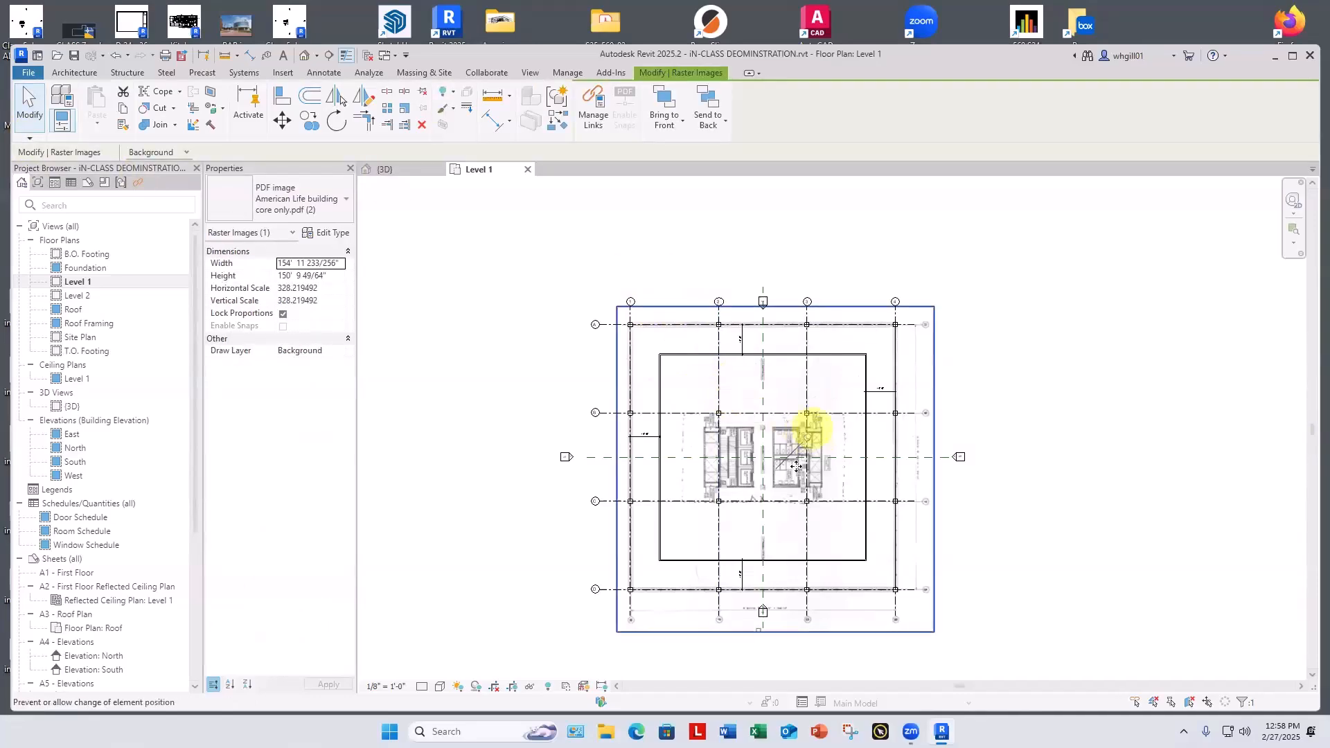
pyautogui.click(528, 256)
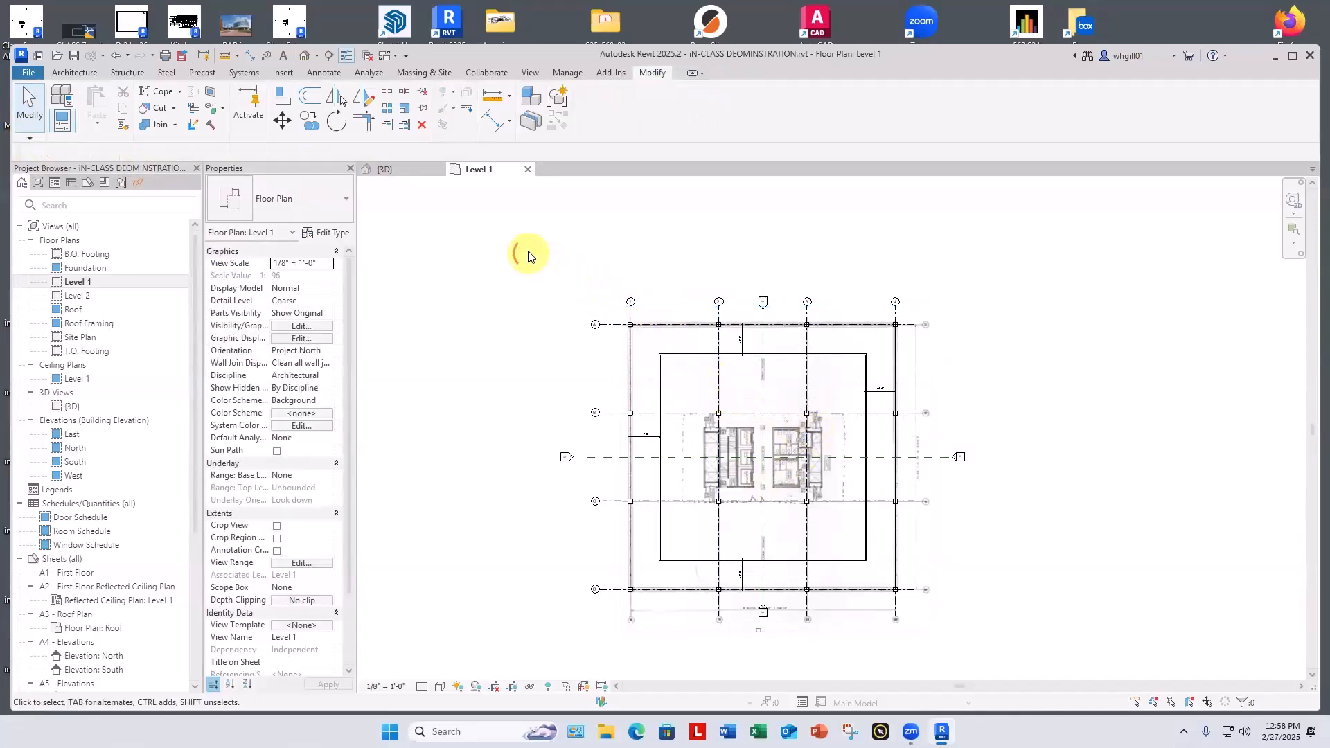
pyautogui.click(29, 144)
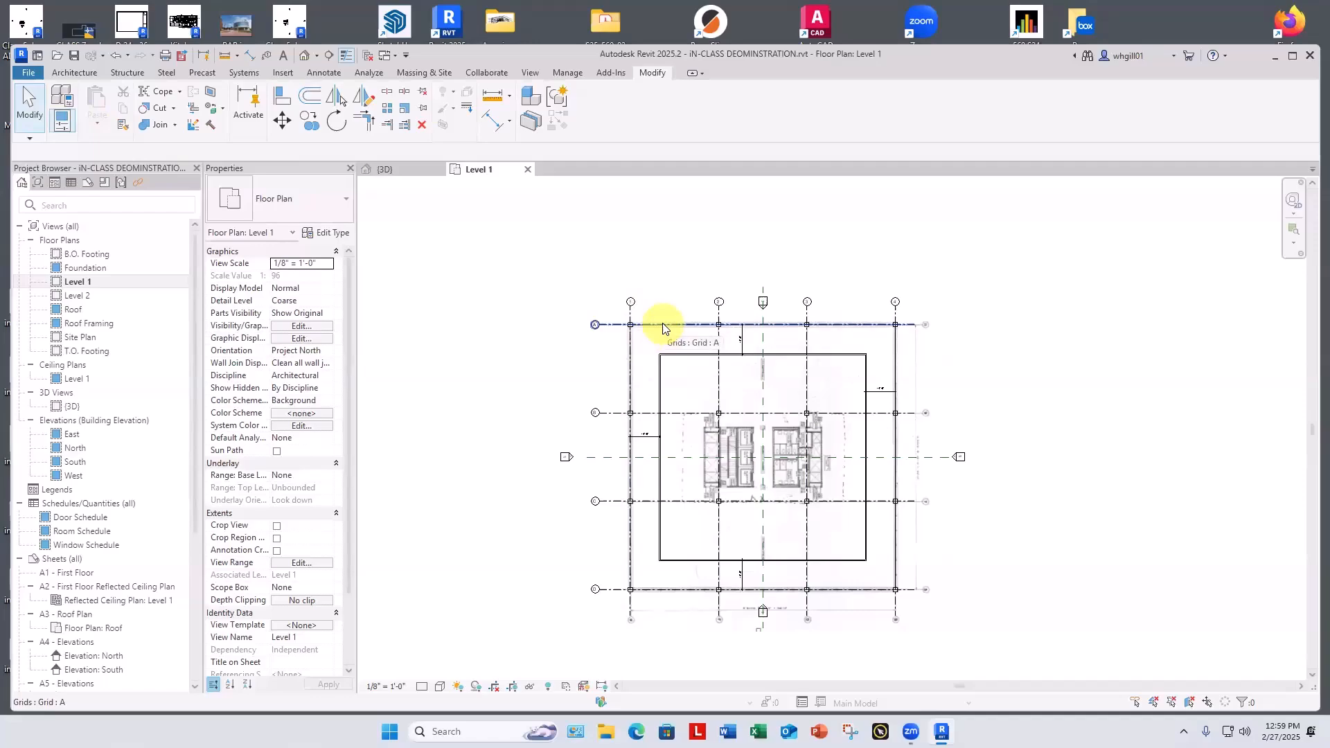
pyautogui.scroll(5, 748, 443)
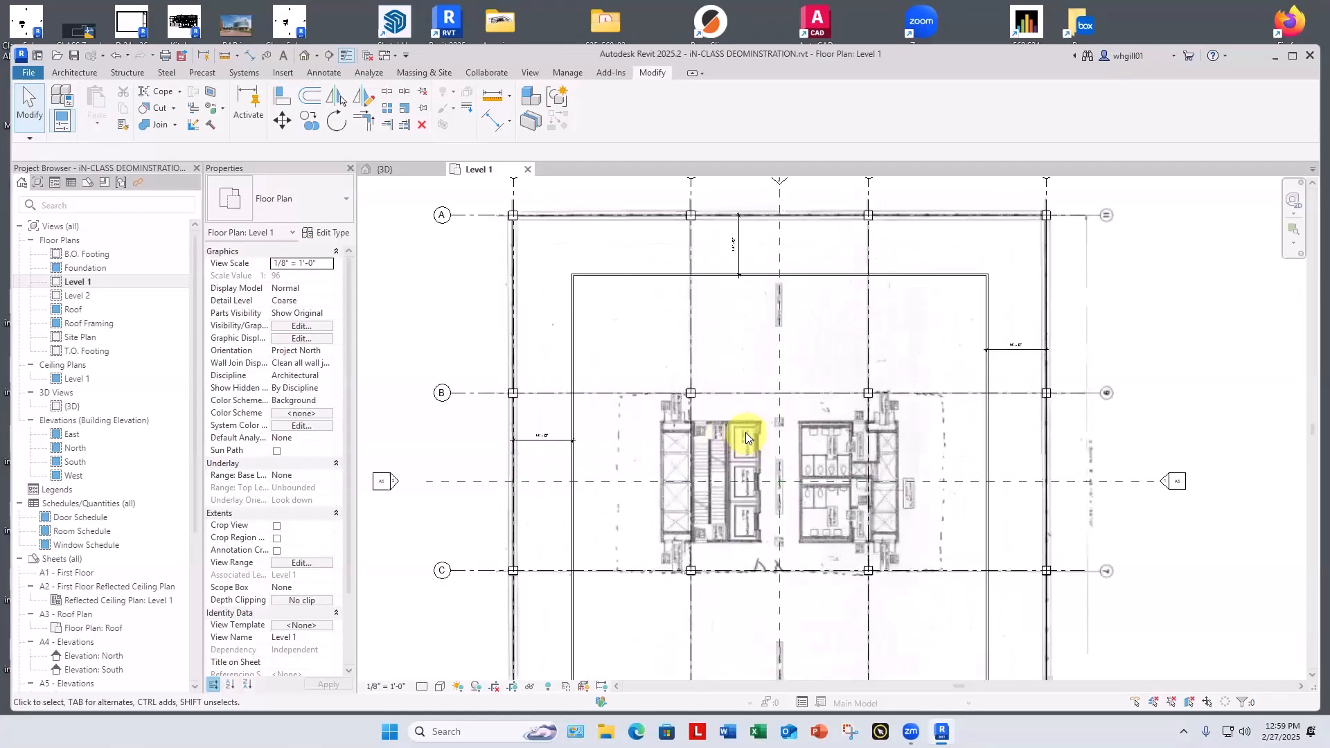
pyautogui.moveTo(760, 429)
pyautogui.mouseDown(button='middle')
pyautogui.moveTo(769, 333)
pyautogui.moveTo(746, 333)
pyautogui.moveTo(752, 343)
pyautogui.mouseUp(button='middle')
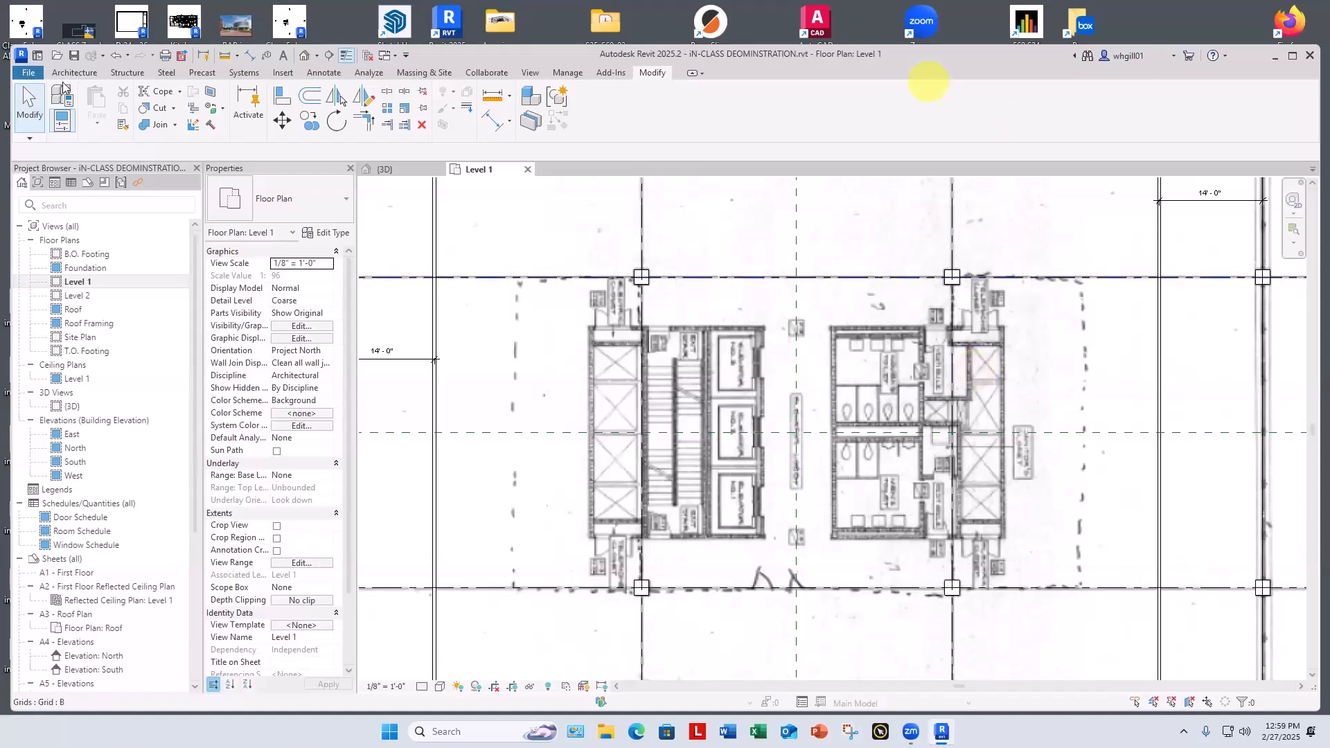
pyautogui.press('w')
pyautogui.press('a')
pyautogui.scroll(-2, 617, 211)
pyautogui.scroll(-1, 621, 216)
pyautogui.moveTo(622, 216); pyautogui.dragTo(607, 289, button='middle')
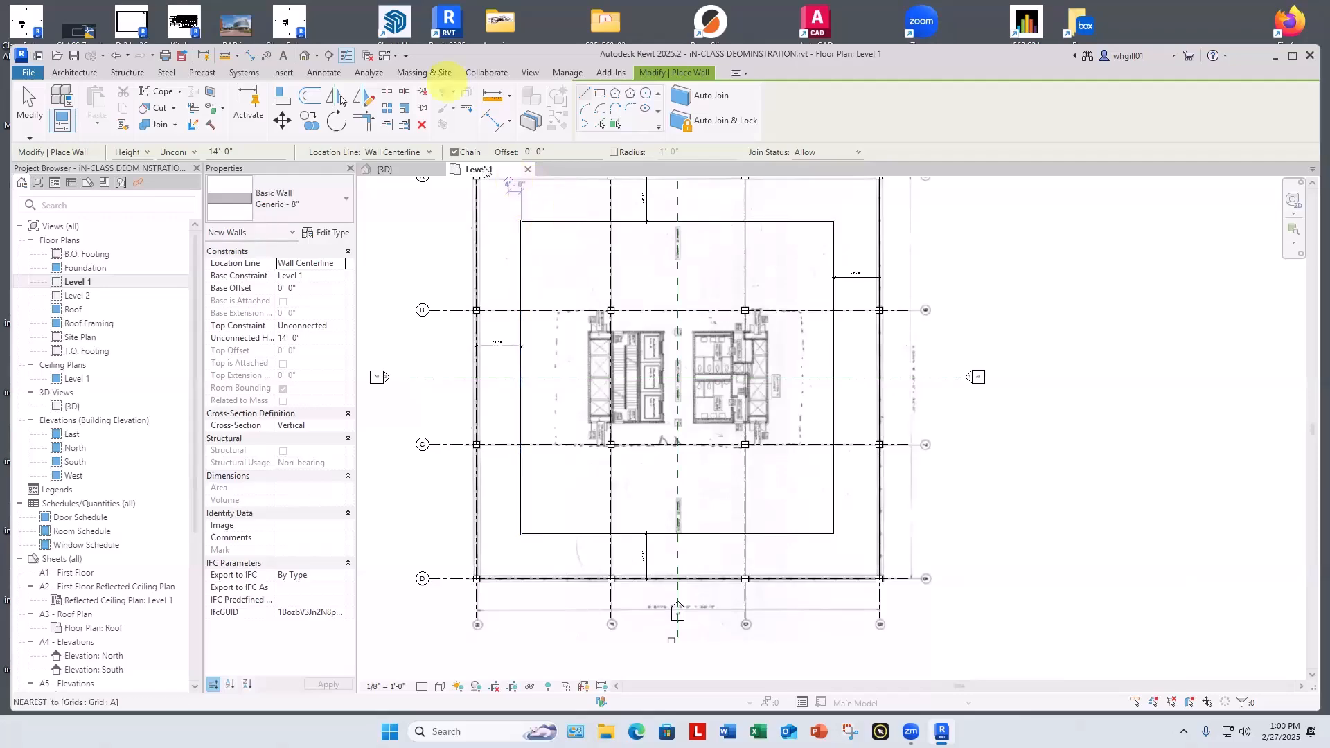
pyautogui.click(598, 95)
pyautogui.click(555, 239)
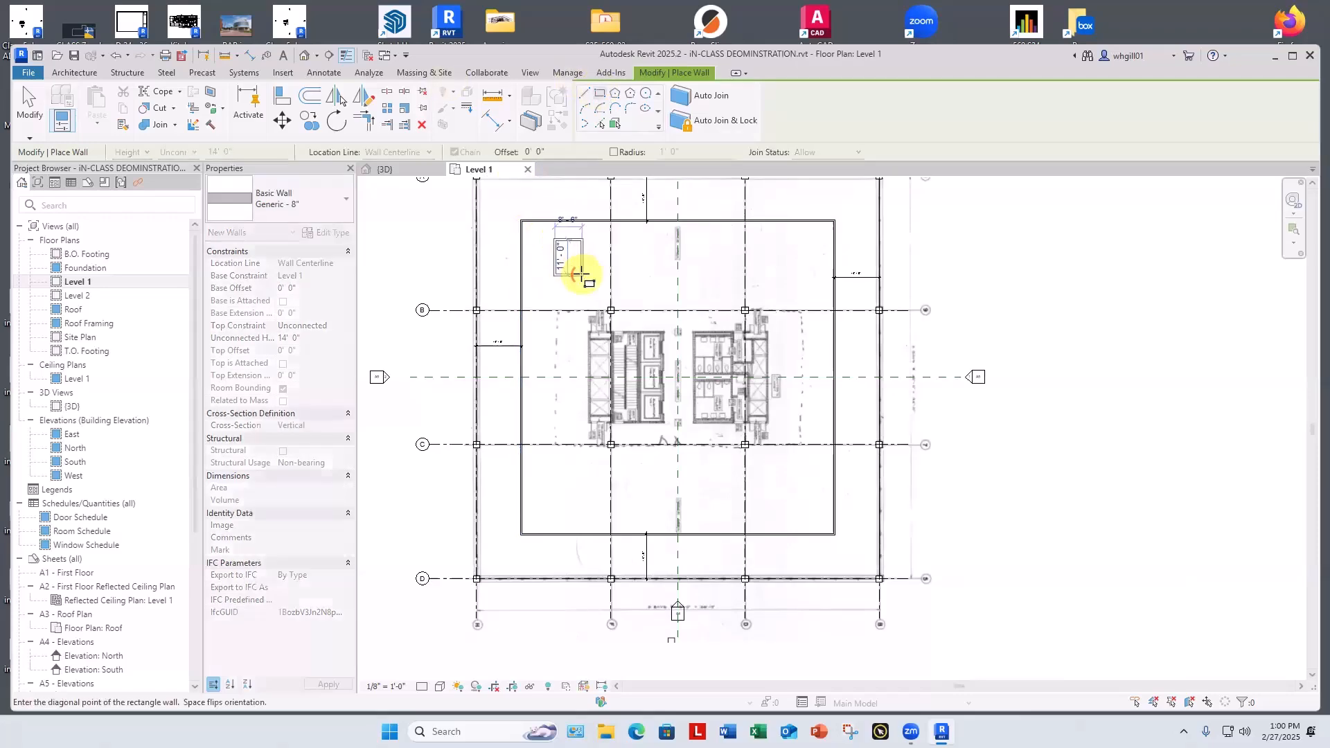
pyautogui.press('Escape')
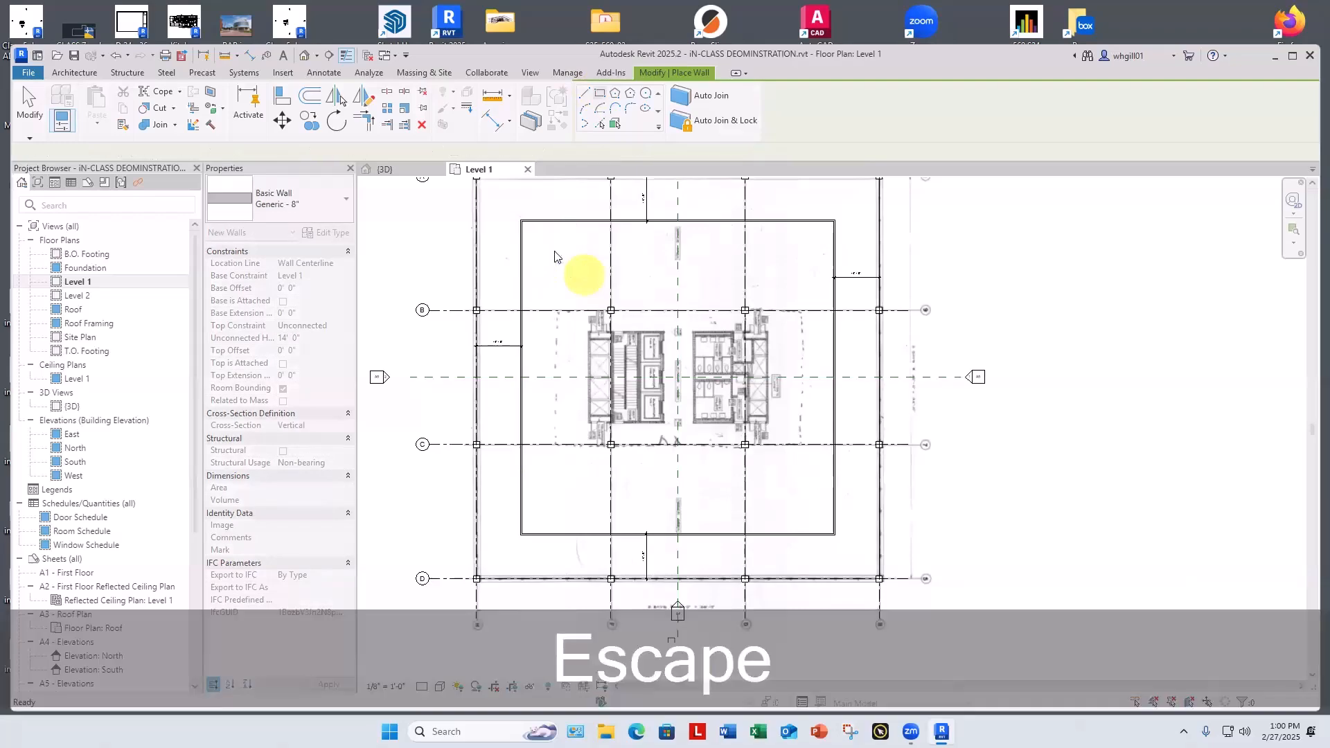
pyautogui.press('Escape')
# Draw a rectangle of Generic - 8" walls, 14' high, along the outer wall centerlines of the stair and elevator core on the PDF plan.
pyautogui.scroll(5, 587, 331)
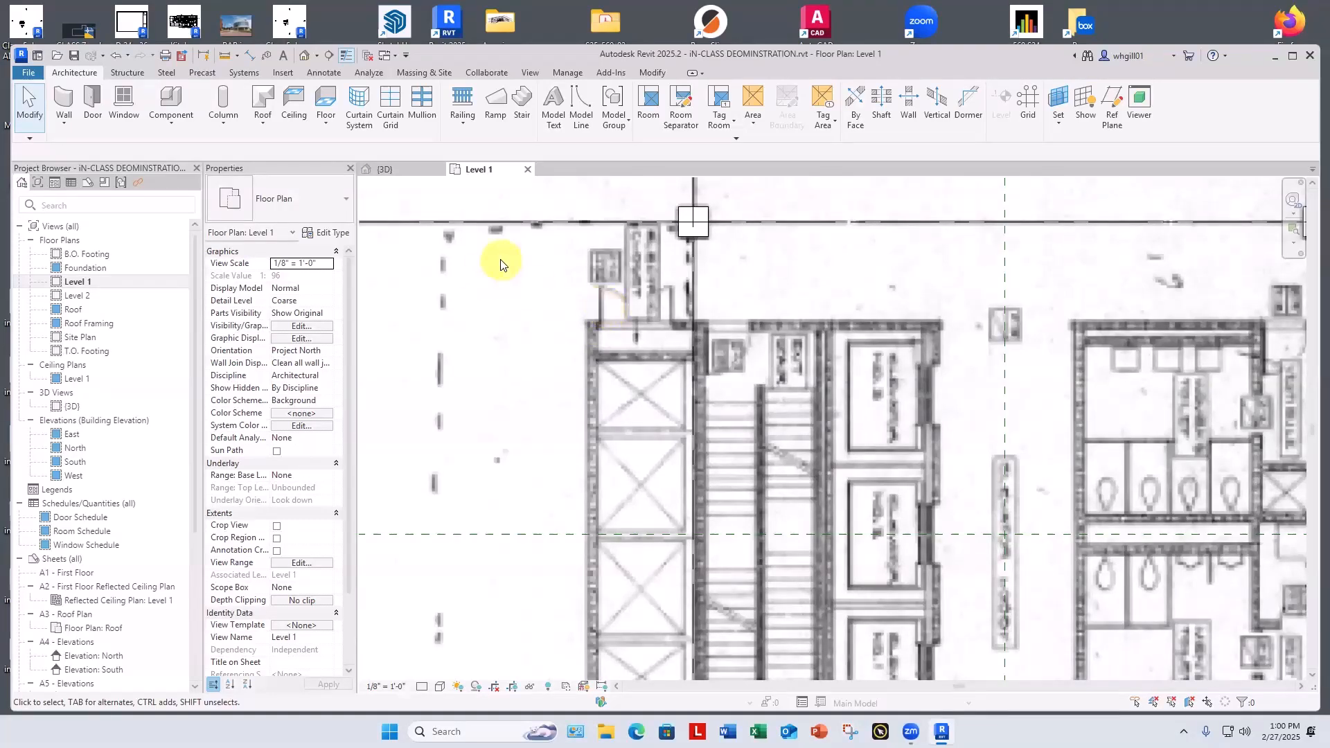
pyautogui.scroll(-3, 500, 267)
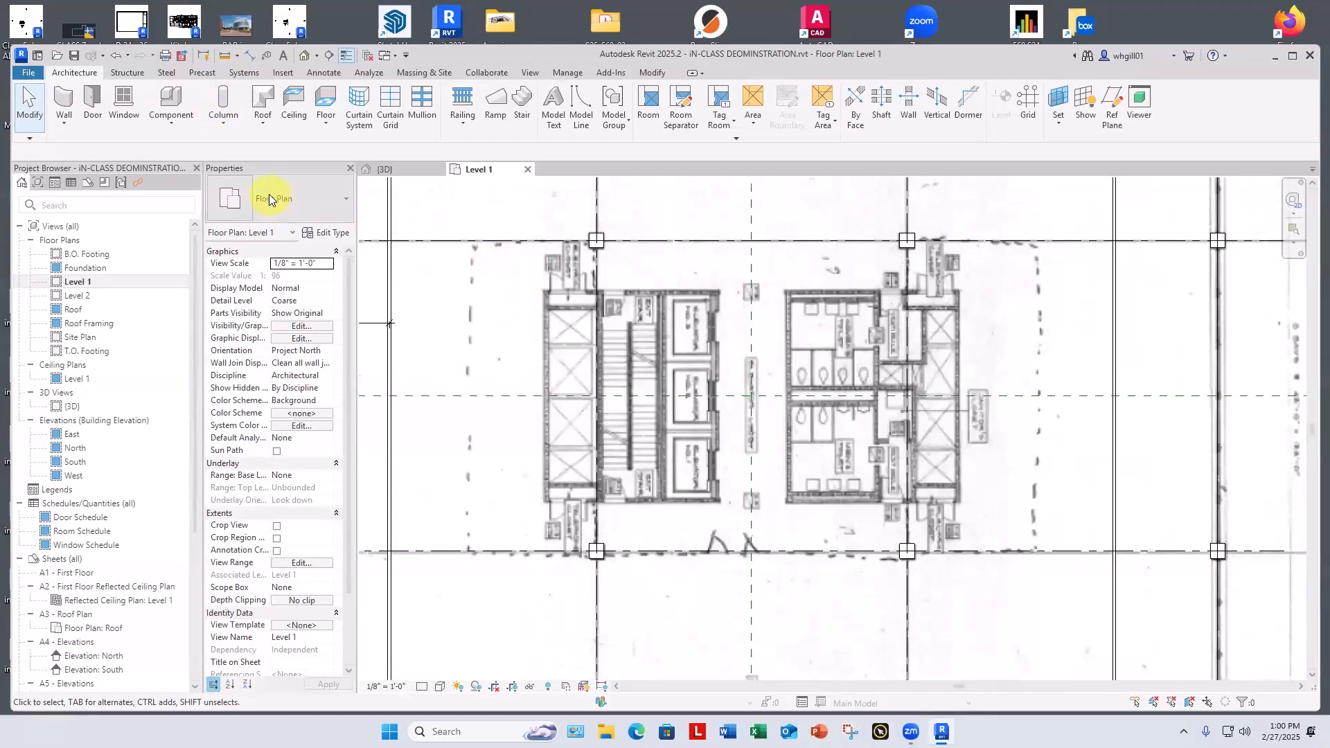
pyautogui.press('w')
pyautogui.press('a')
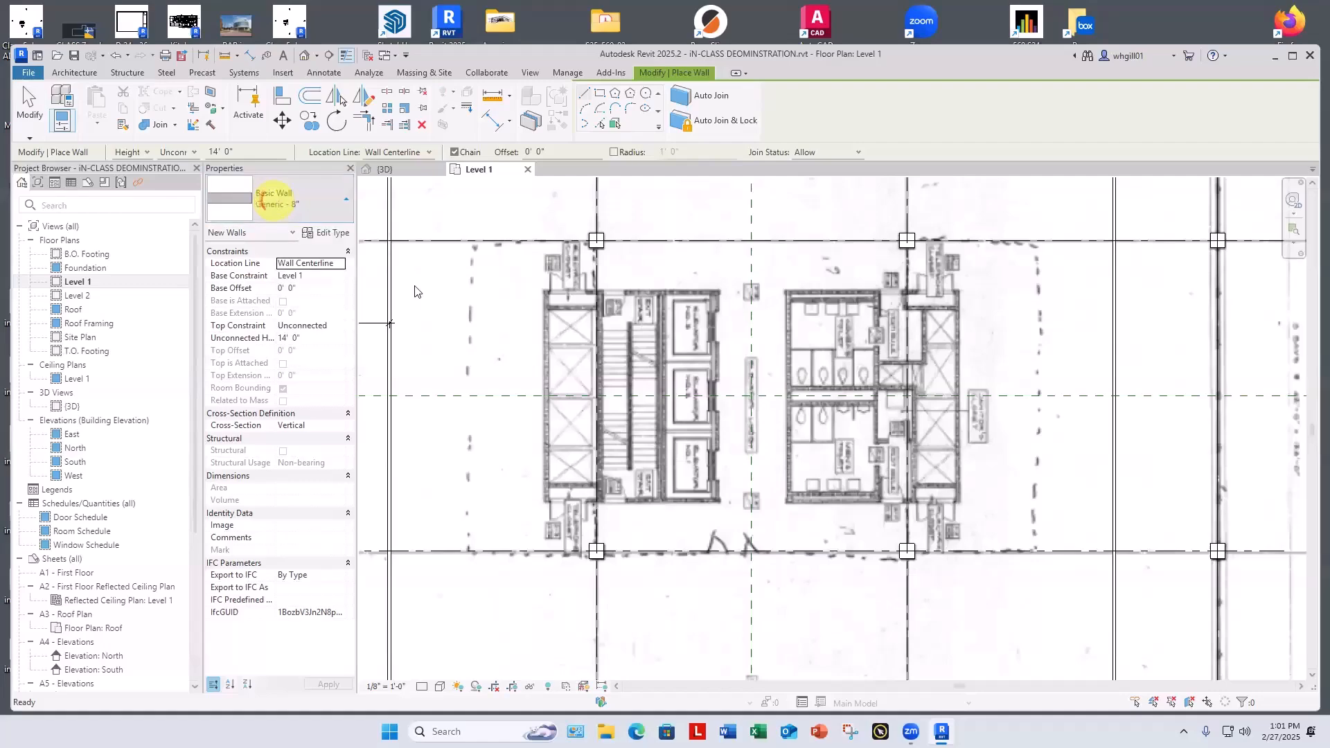
pyautogui.click(272, 199)
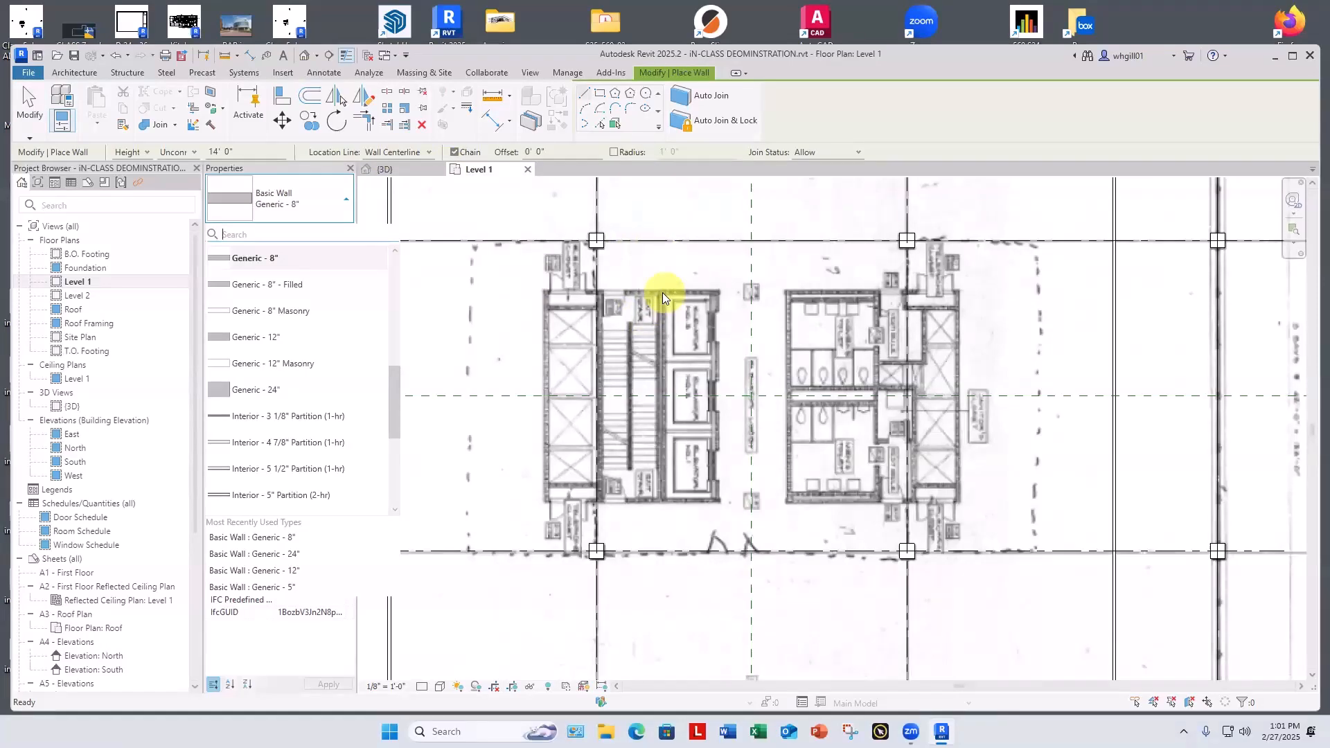
pyautogui.scroll(5, 534, 318)
pyautogui.scroll(2, 530, 228)
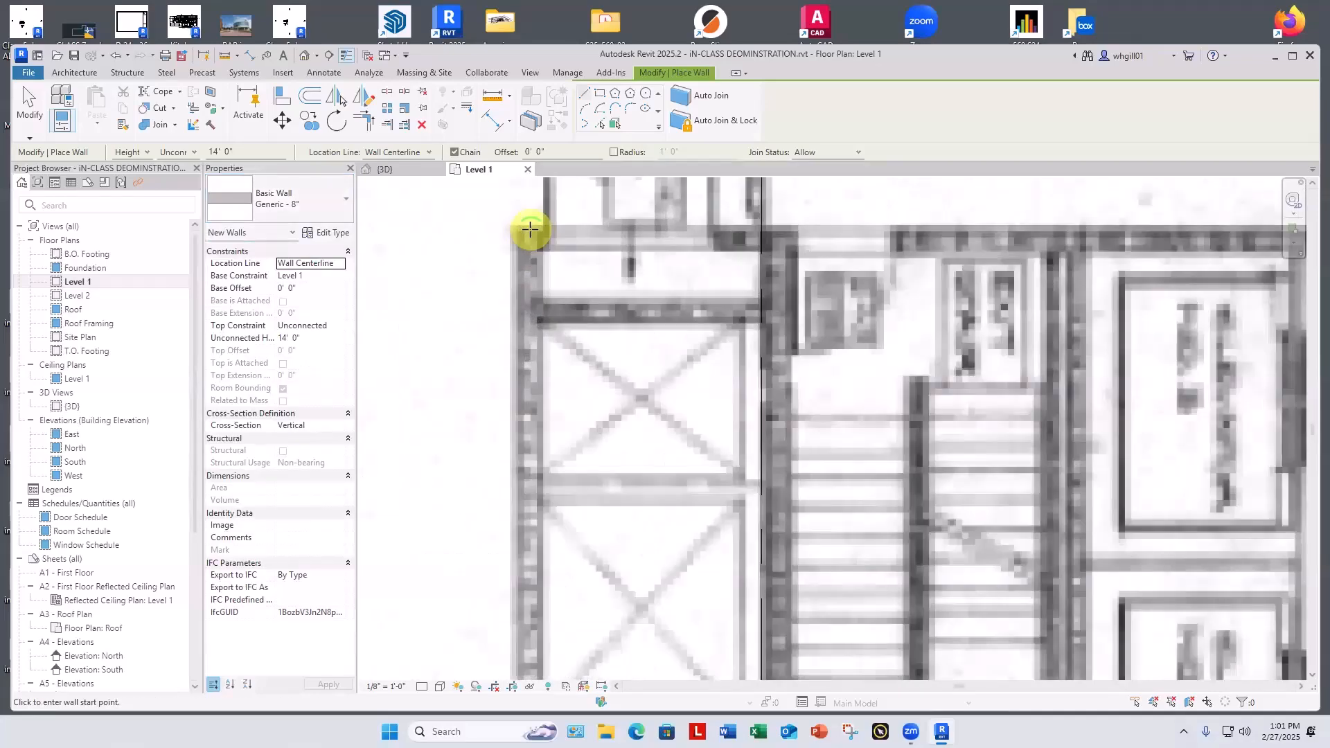
pyautogui.moveTo(530, 229); pyautogui.dragTo(786, 356, button='middle')
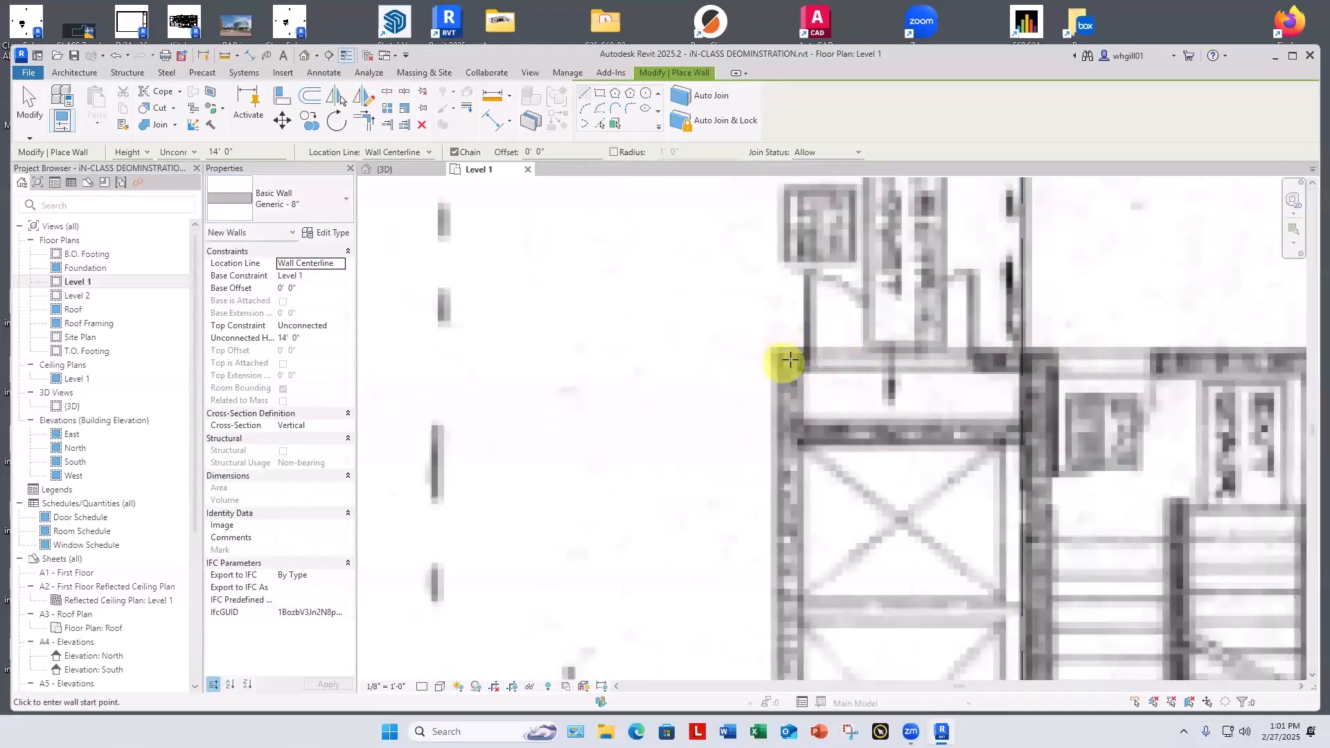
pyautogui.click(789, 361)
pyautogui.scroll(-2, 884, 467)
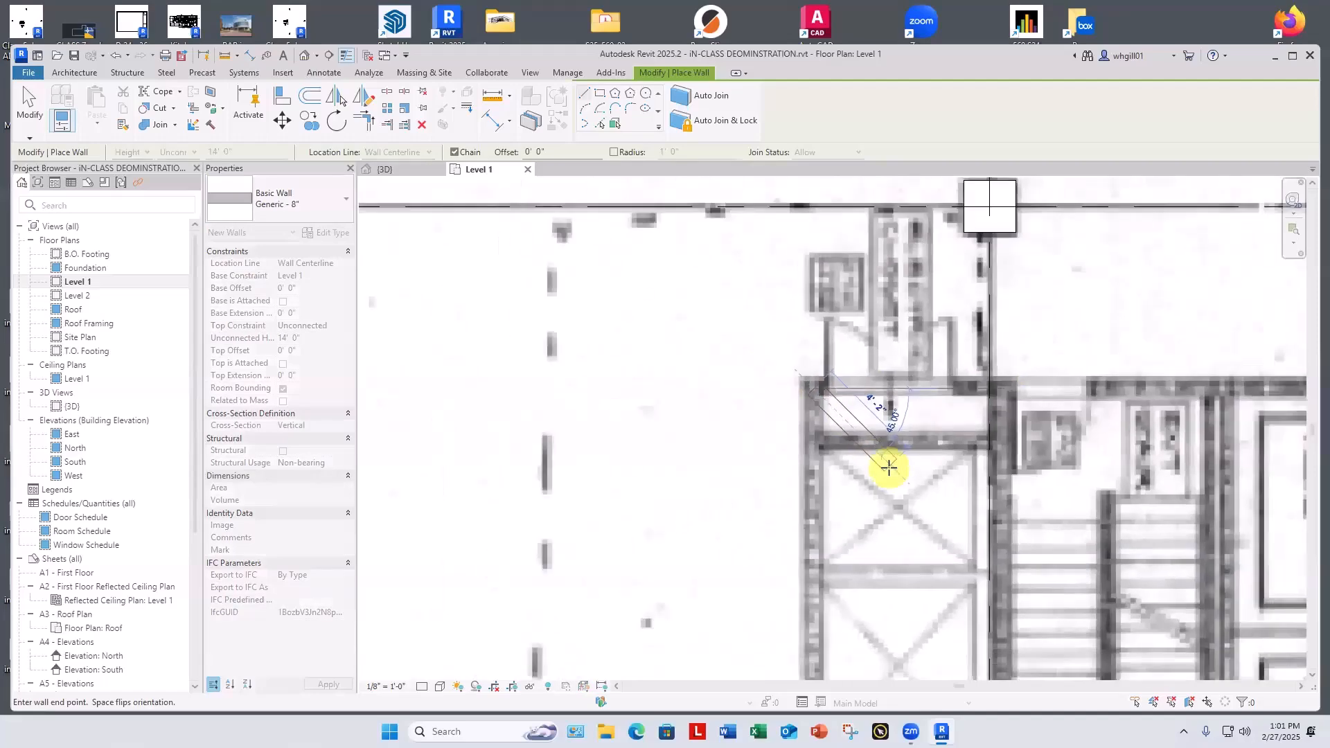
pyautogui.click(601, 96)
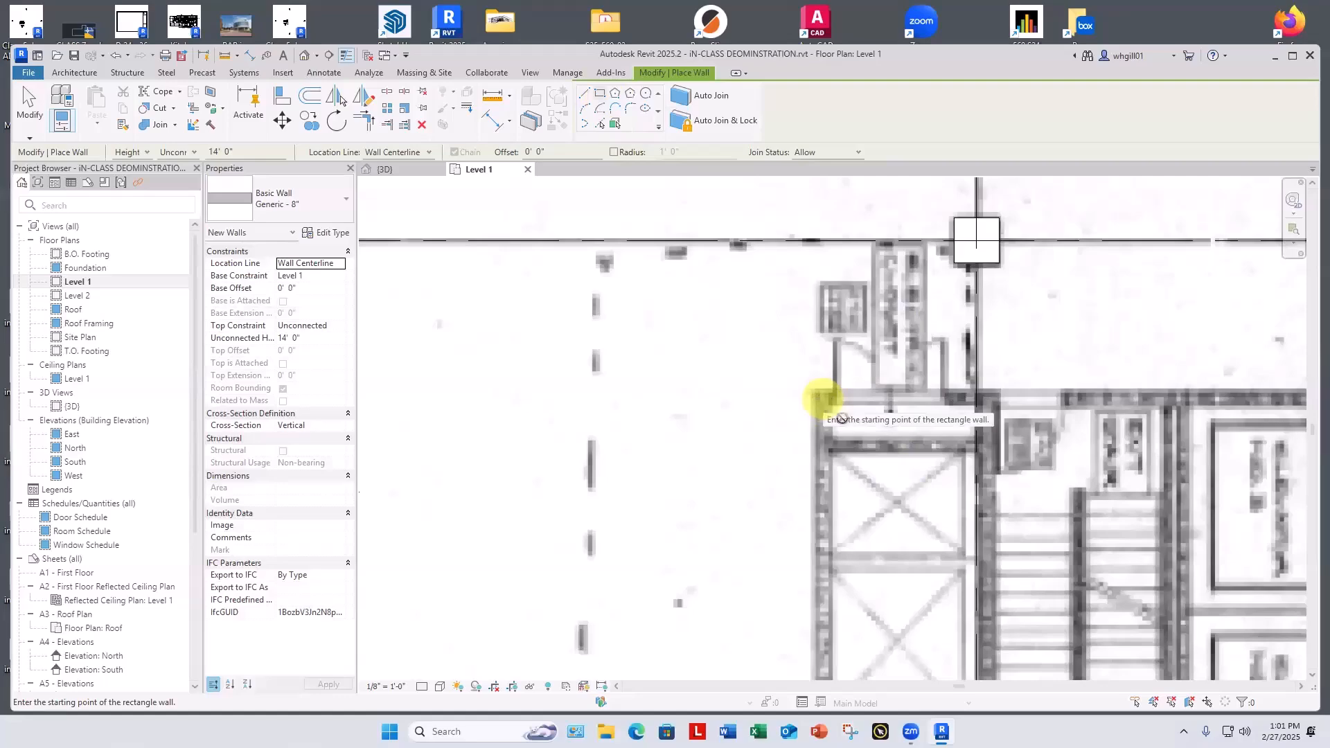
pyautogui.click(823, 399)
pyautogui.scroll(-5, 823, 409)
pyautogui.scroll(6, 770, 416)
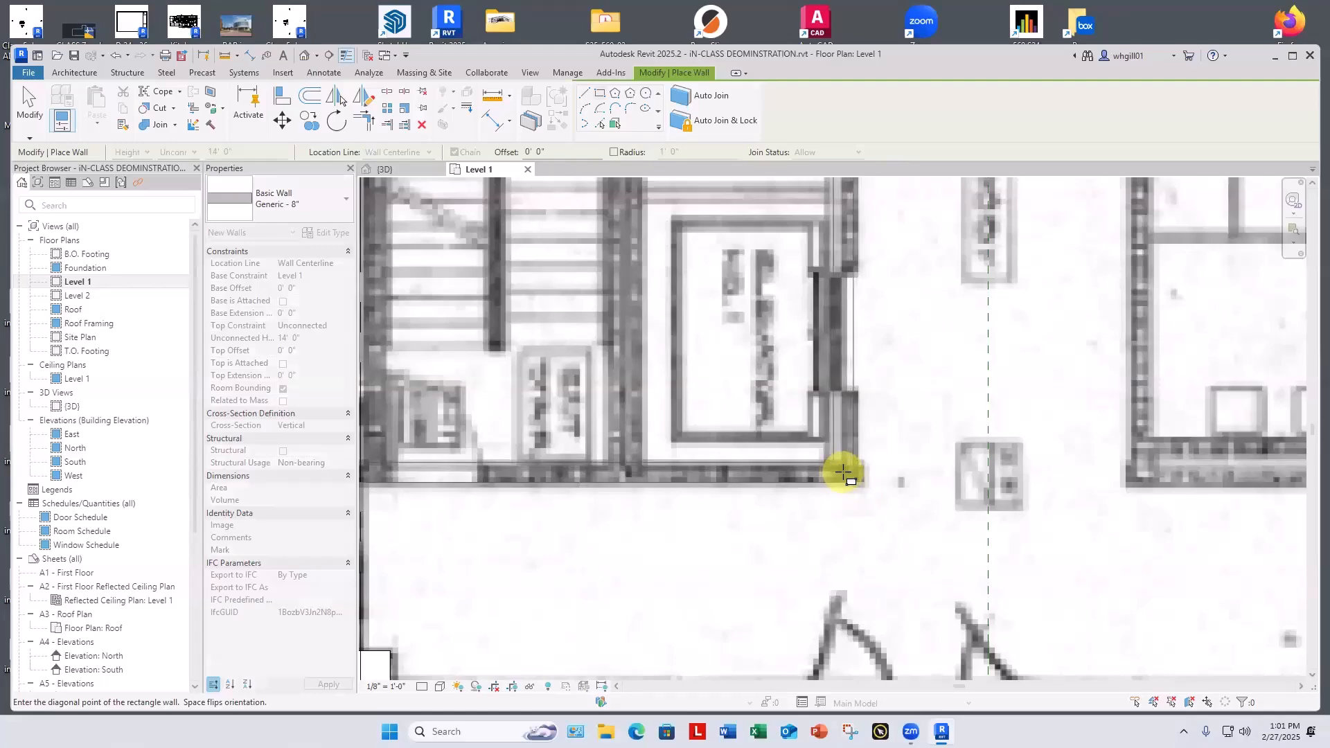
pyautogui.click(843, 473)
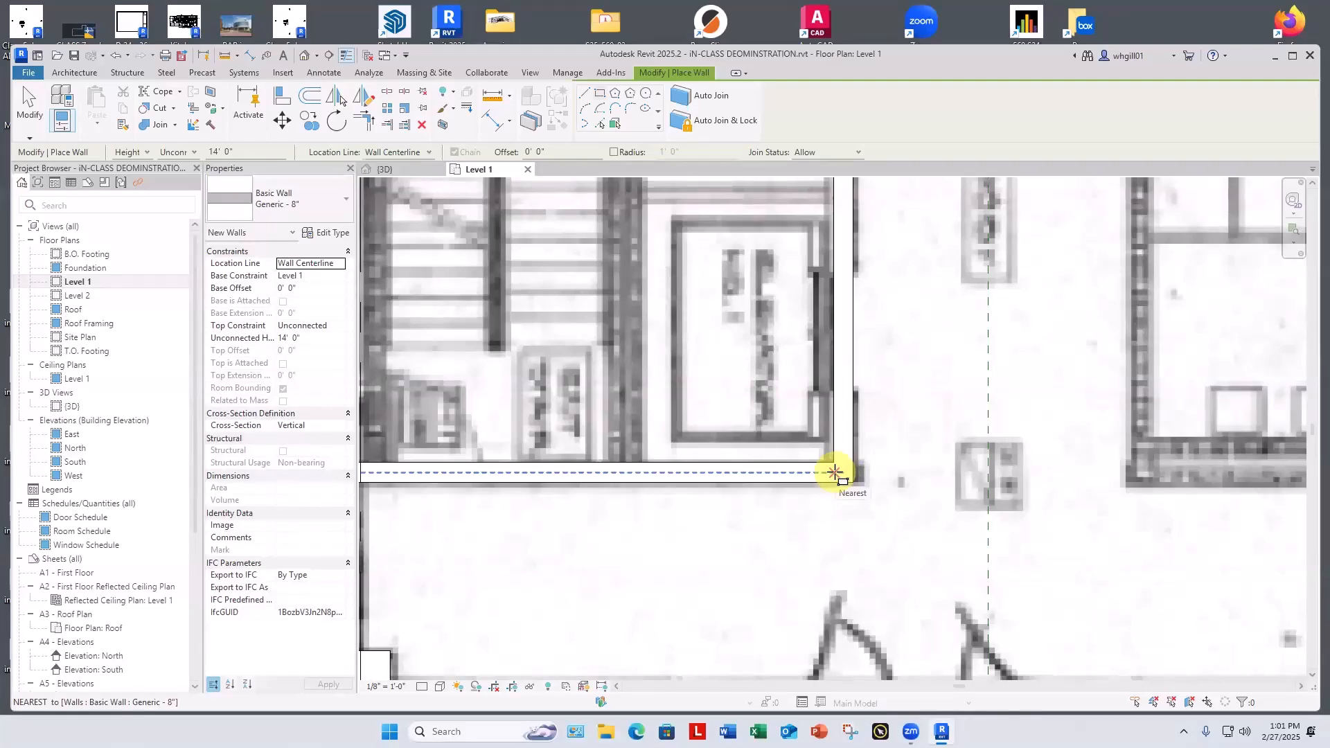
# Draw a second rectangle of Generic - 8" walls, 14' high, along the outer wall centerlines of the restroom core on the PDF plan.
pyautogui.scroll(-4, 834, 473)
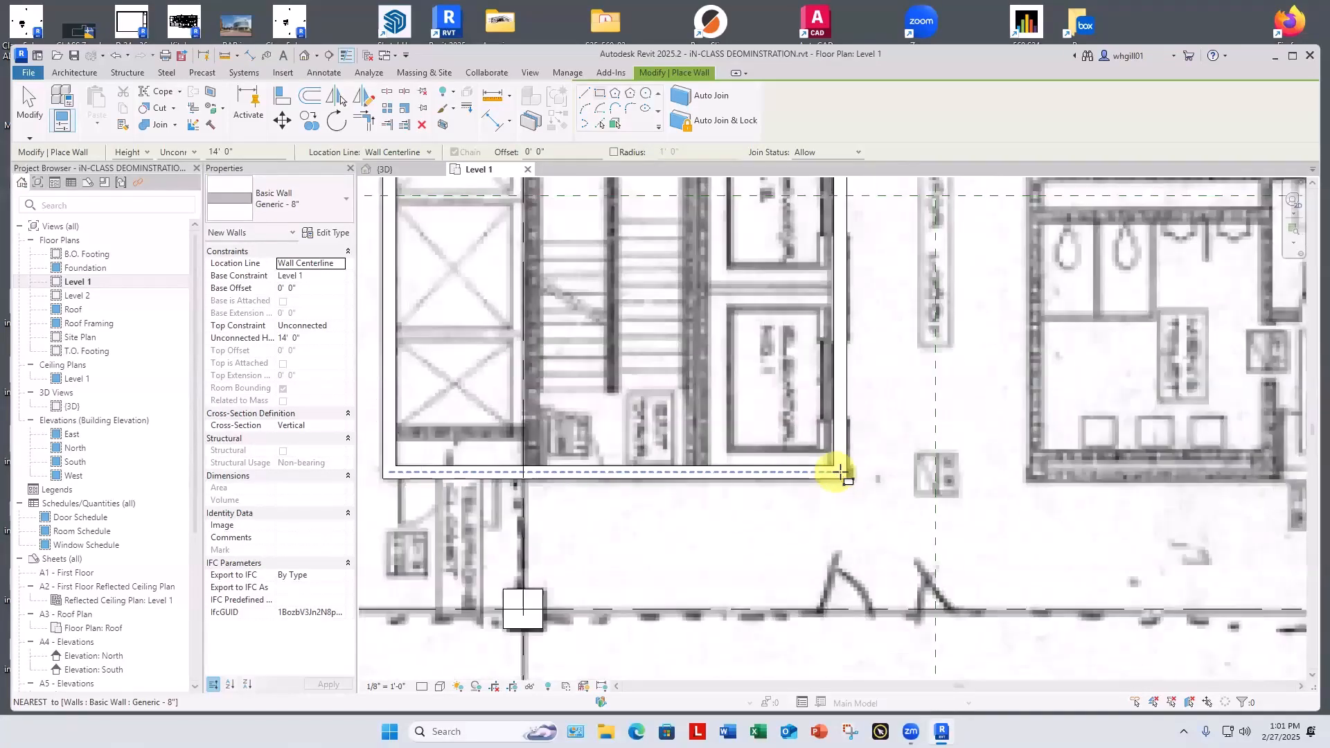
pyautogui.scroll(-2, 840, 262)
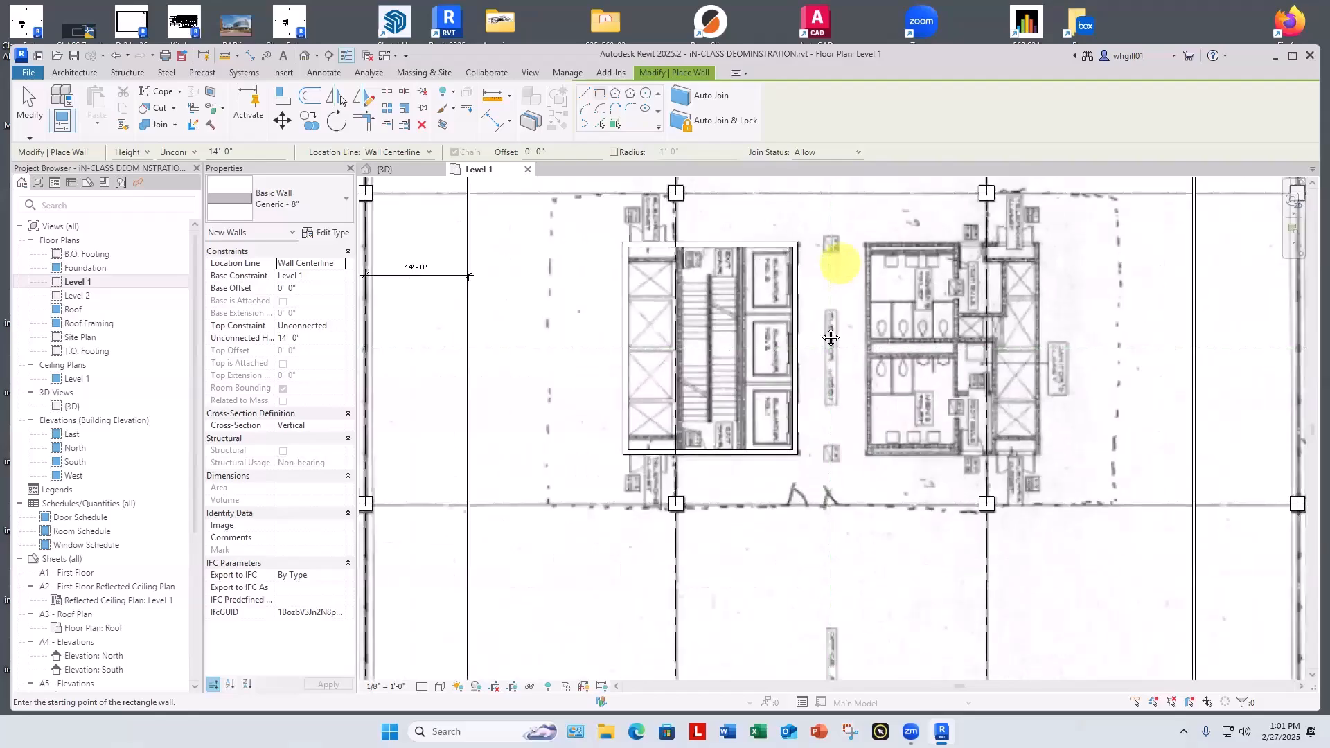
pyautogui.scroll(1, 820, 319)
pyautogui.scroll(3, 854, 310)
pyautogui.scroll(3, 857, 319)
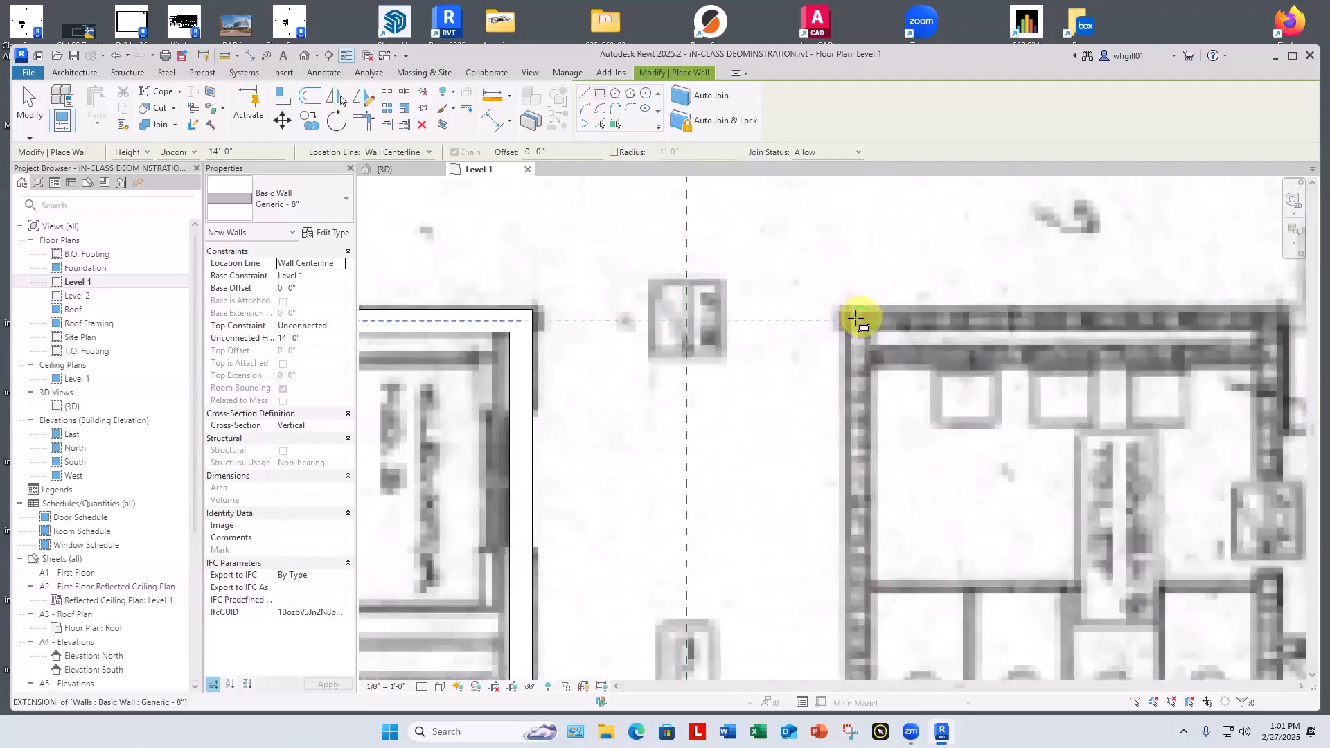
pyautogui.click(857, 321)
pyautogui.scroll(-6, 980, 466)
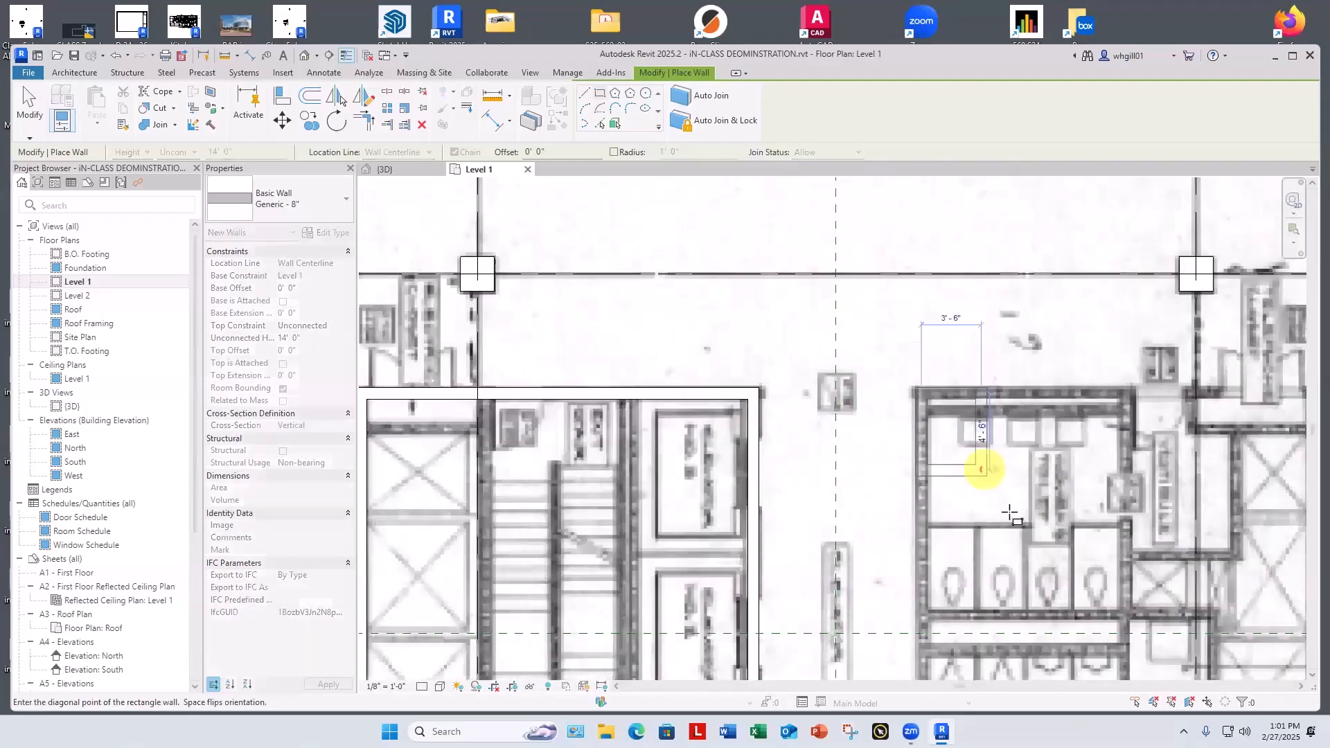
pyautogui.scroll(4, 899, 504)
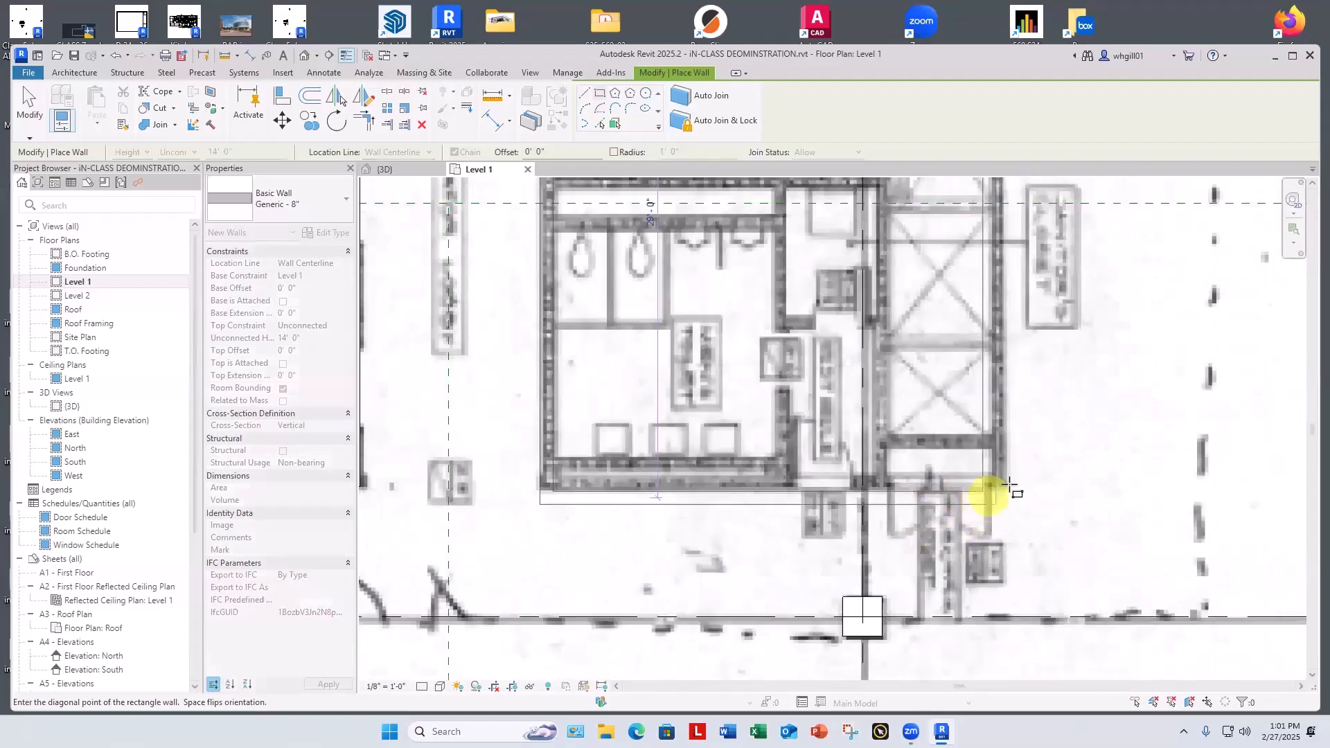
pyautogui.scroll(5, 995, 480)
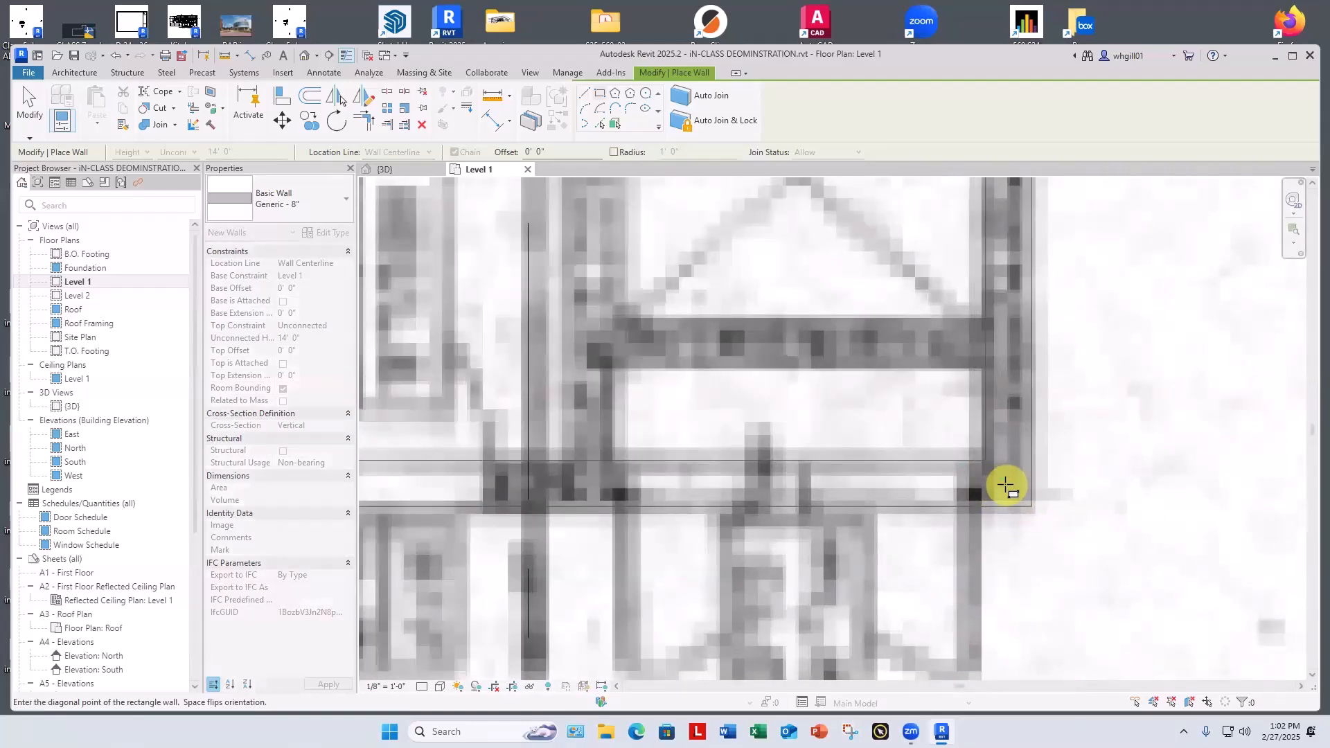
pyautogui.click(1004, 483)
pyautogui.press('Escape')
pyautogui.press('Escape')
pyautogui.scroll(-5, 998, 478)
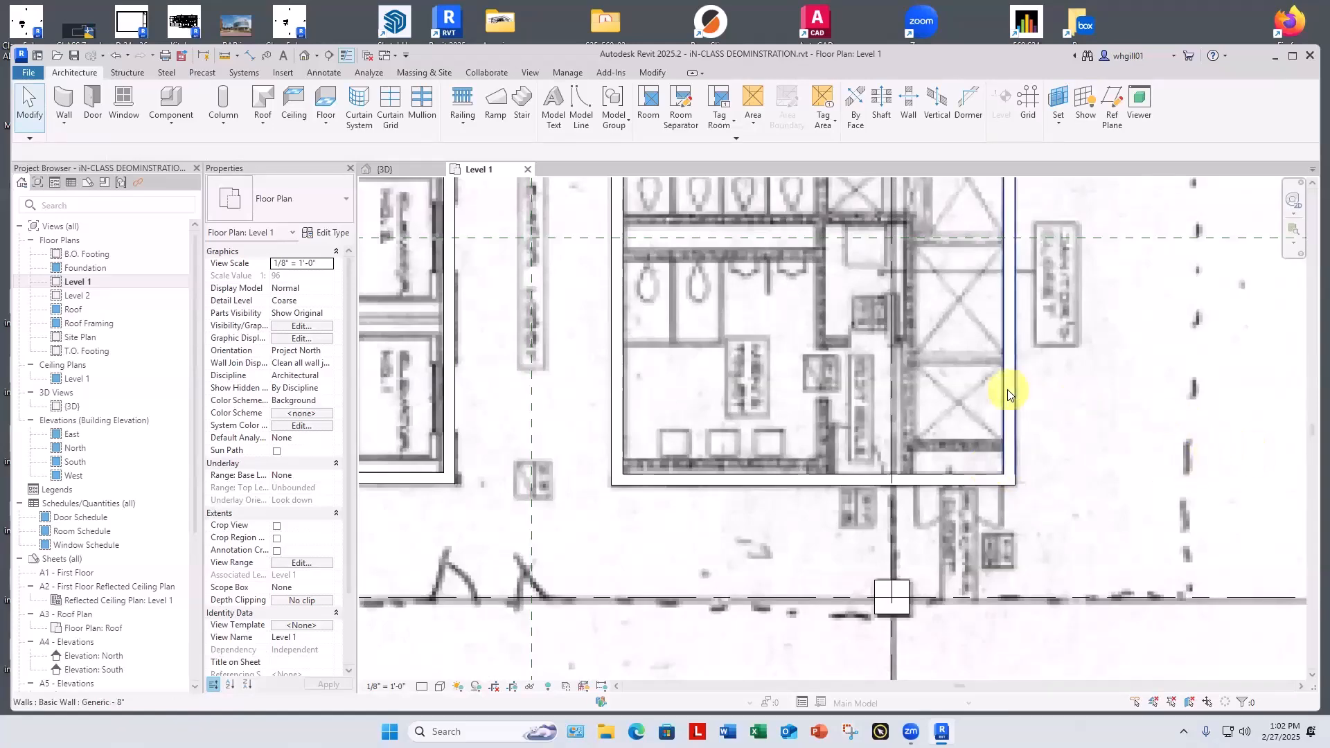
# Turn selection of pinned elements back on.
pyautogui.scroll(-4, 1009, 386)
pyautogui.moveTo(1009, 385); pyautogui.dragTo(1105, 555, button='middle')
pyautogui.scroll(-1, 829, 478)
pyautogui.moveTo(830, 478); pyautogui.dragTo(1015, 414, button='middle')
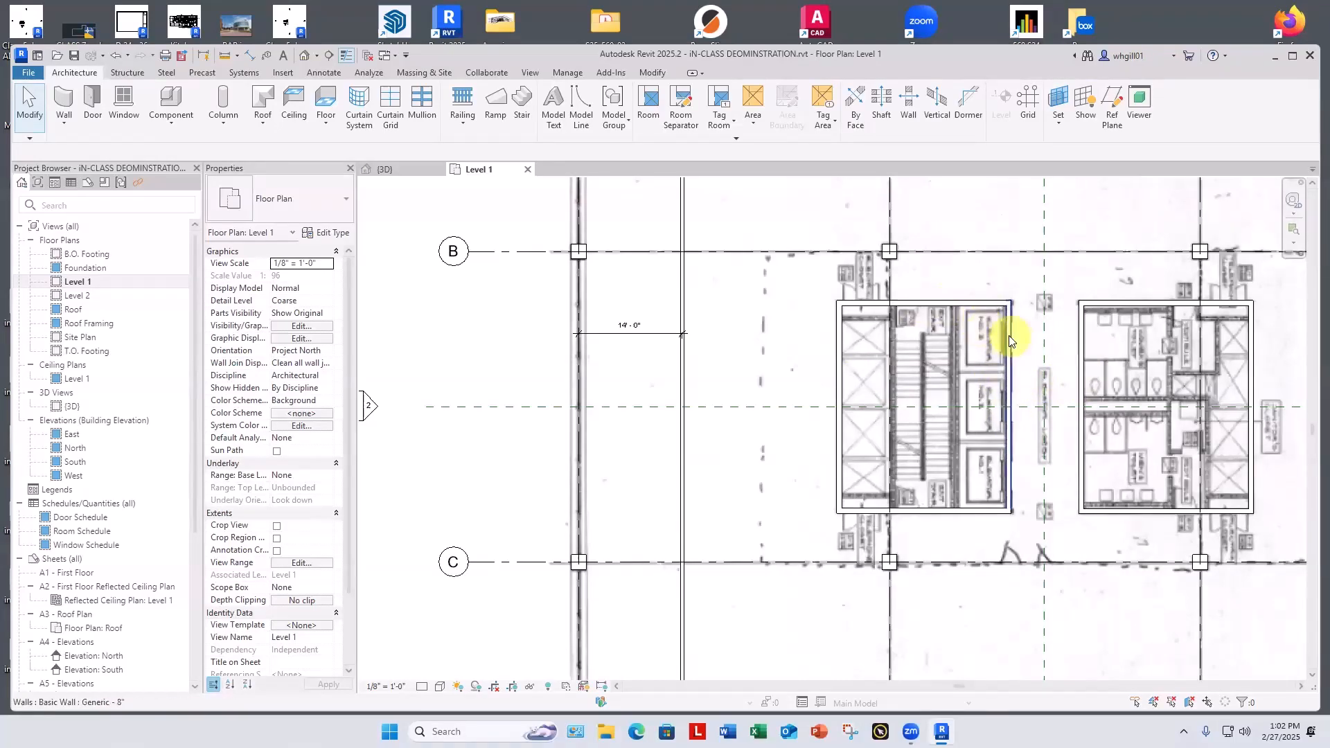
pyautogui.scroll(-5, 630, 309)
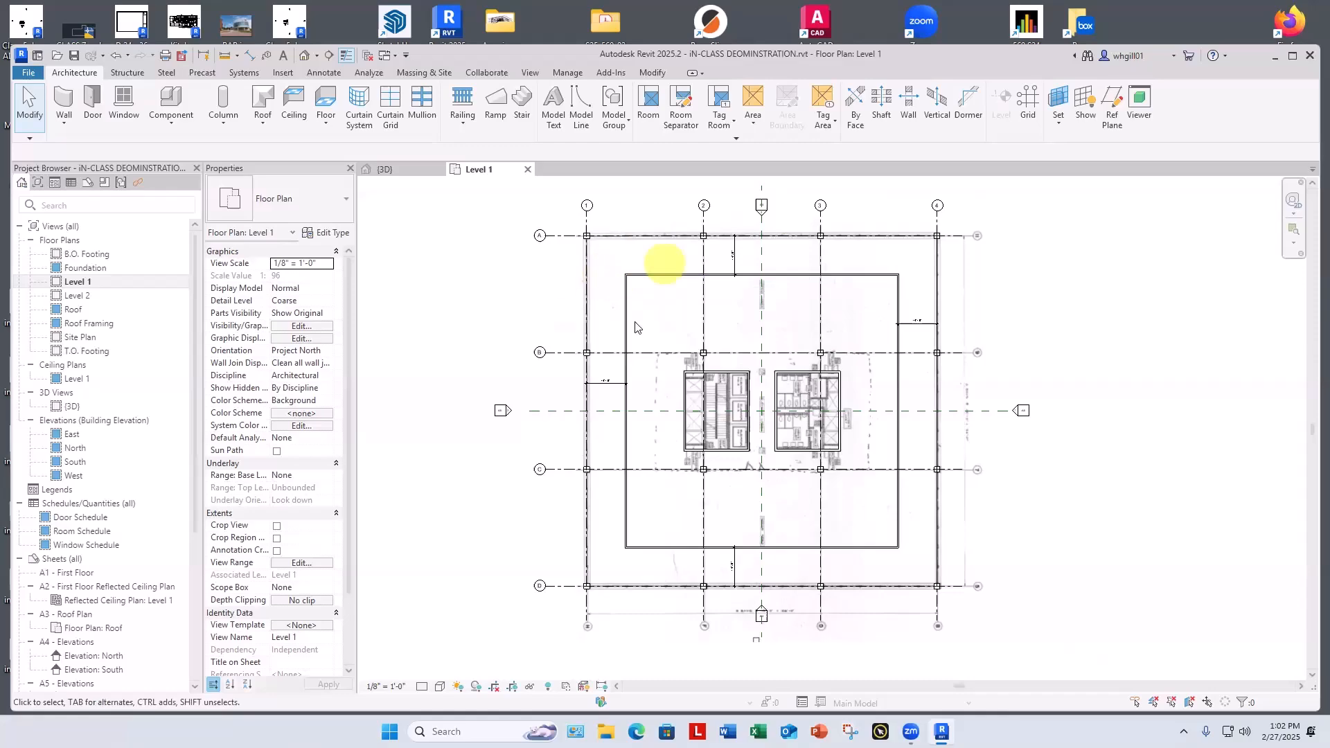
pyautogui.click(27, 142)
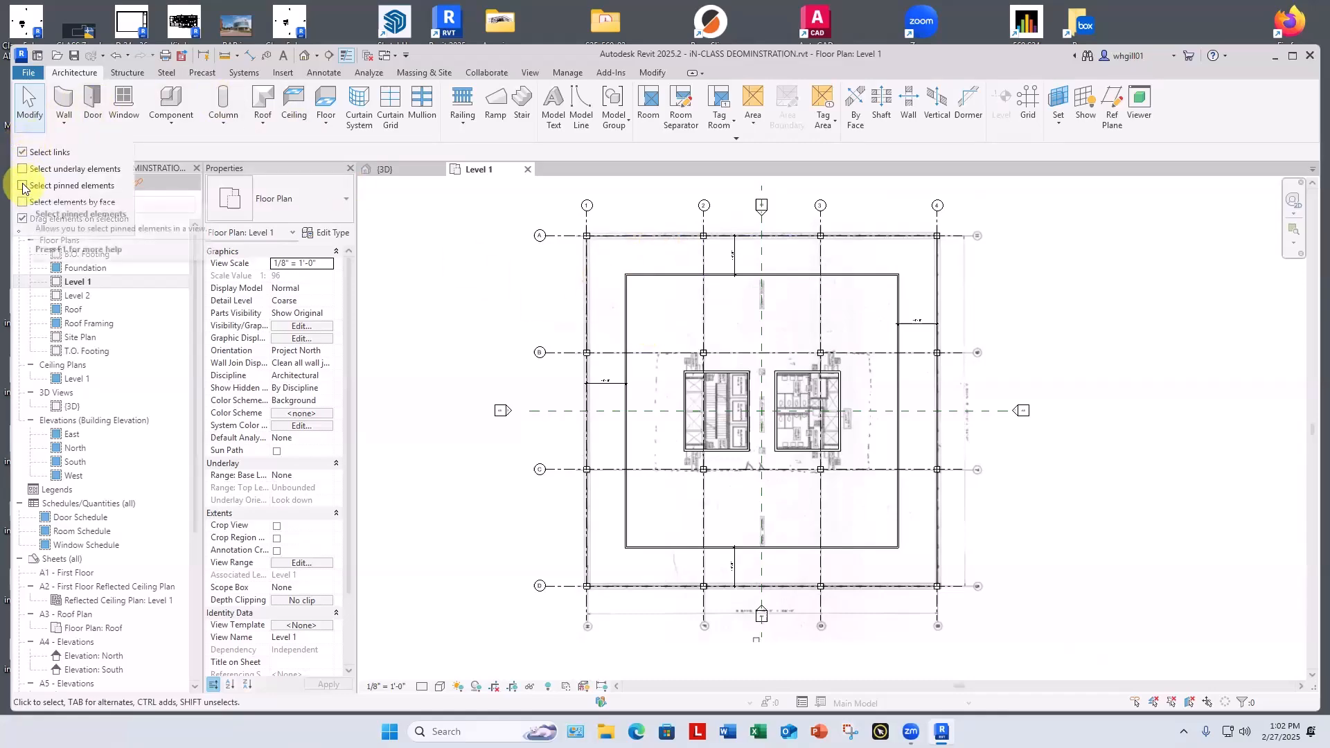
pyautogui.click(23, 187)
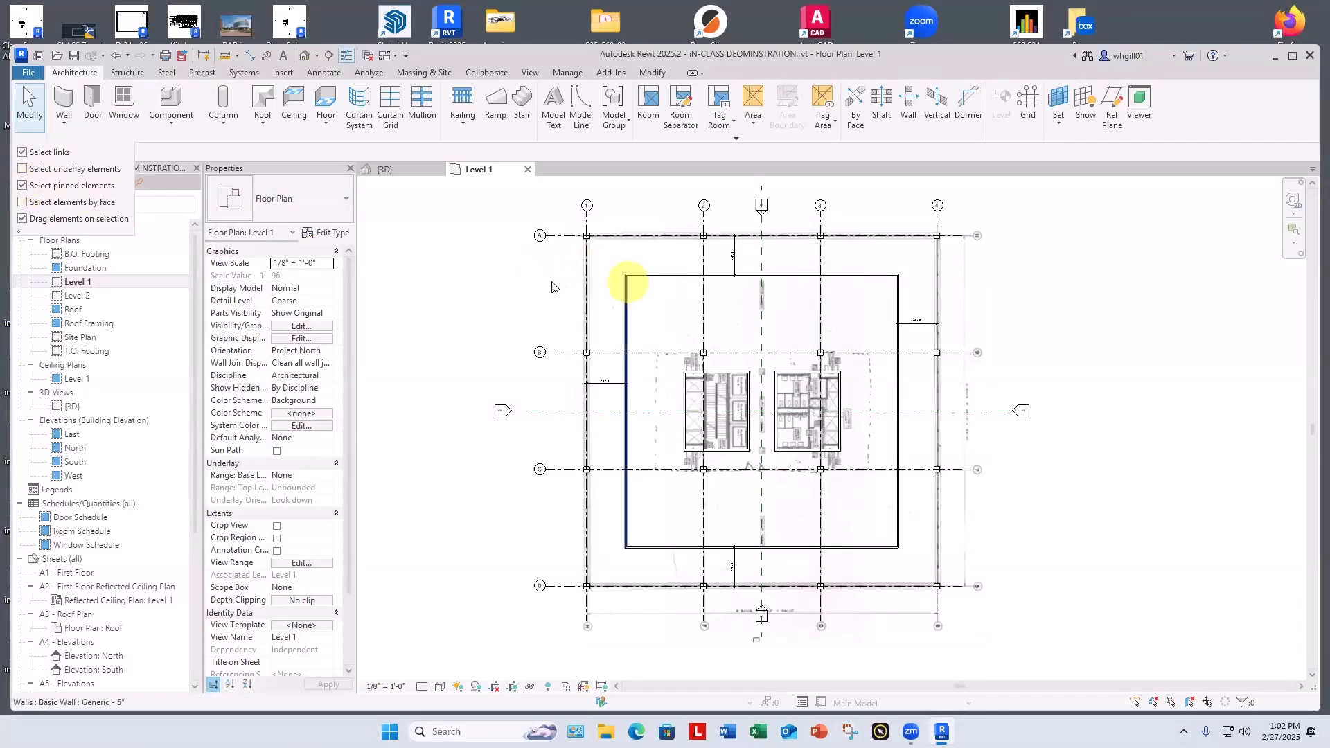
# Hide the PDF image element in the Level 1 floor plan view.
pyautogui.click(572, 282)
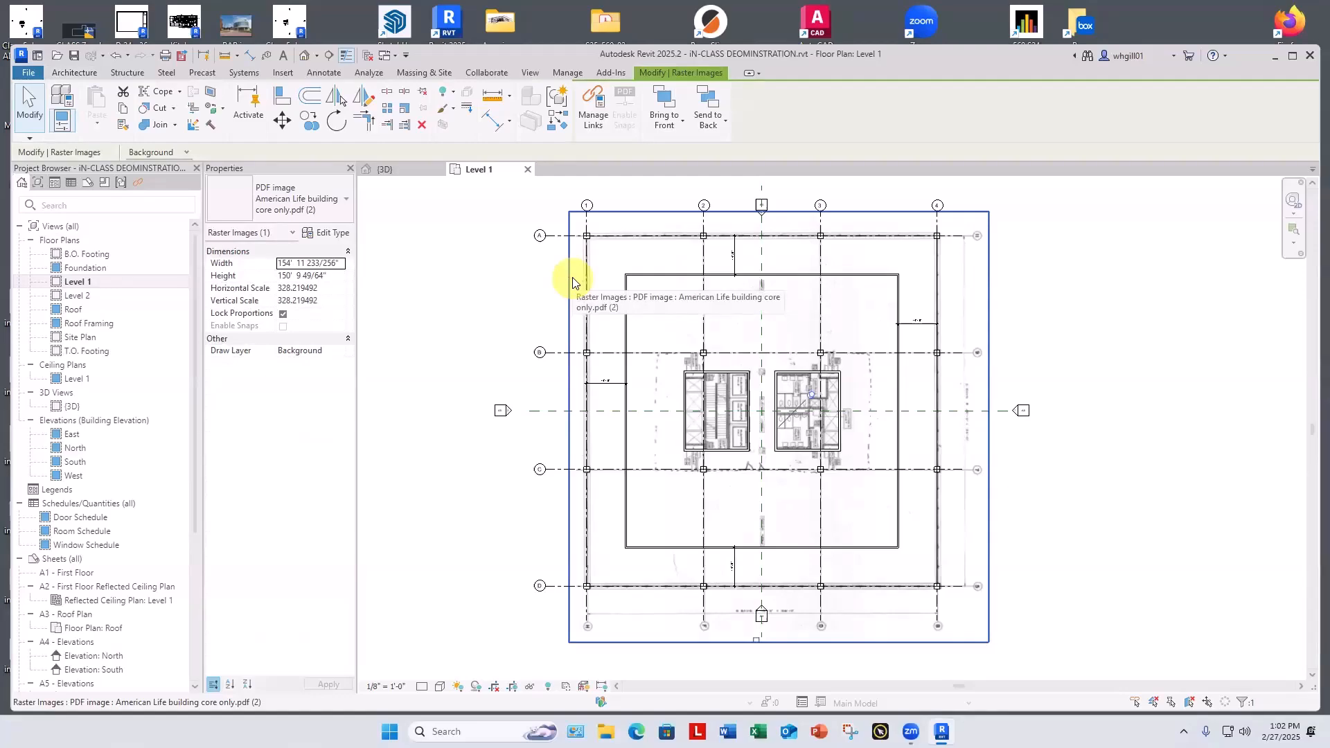
pyautogui.rightClick(573, 282)
pyautogui.moveTo(623, 350)
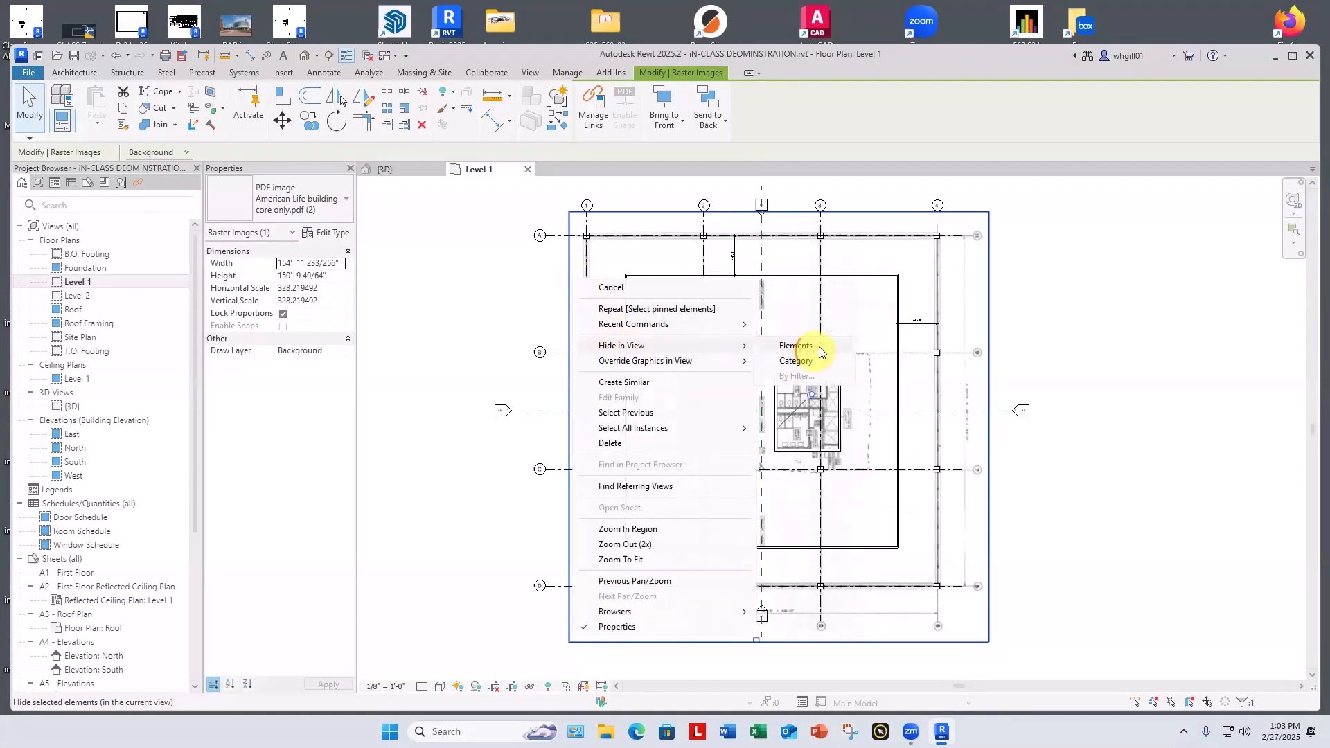
pyautogui.click(821, 351)
# Add aligned dimensions from grid B to the upper wall centerlines of both the stair and elevator core and the restroom core.
pyautogui.scroll(5, 728, 380)
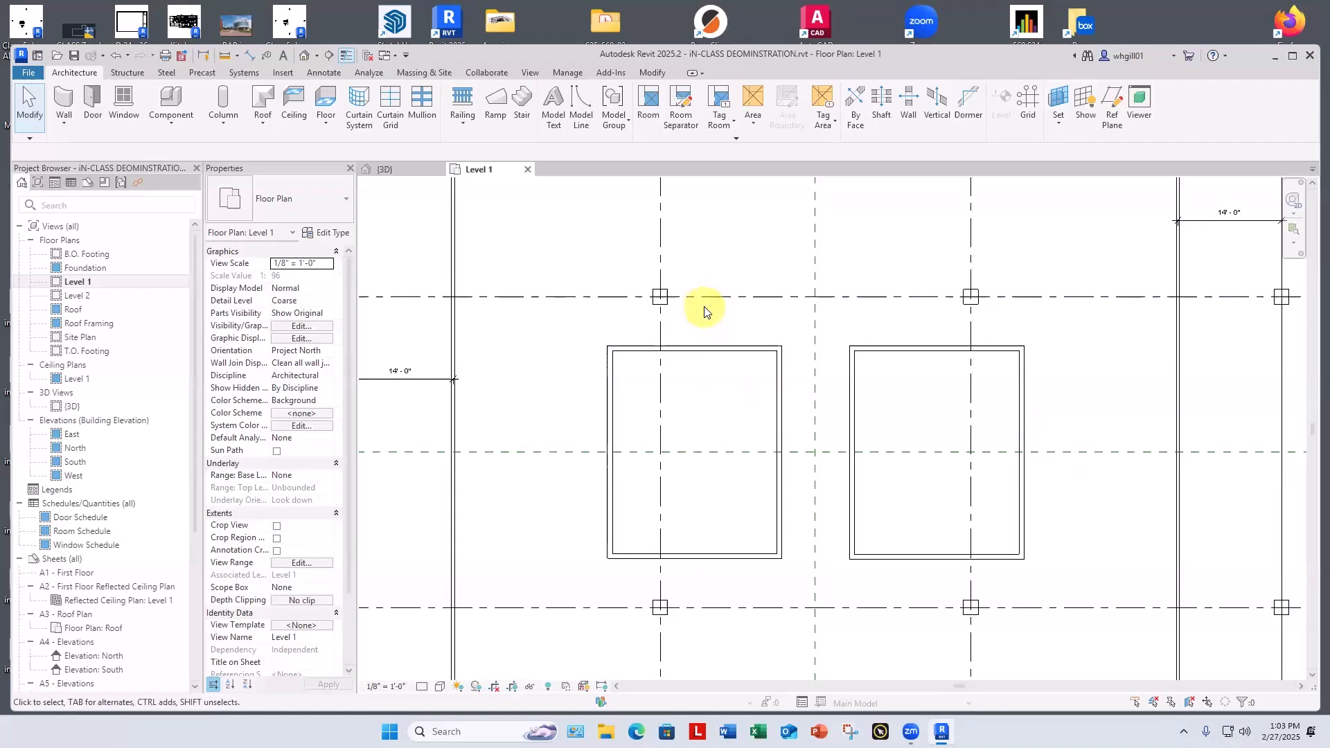
pyautogui.press('d')
pyautogui.press('i')
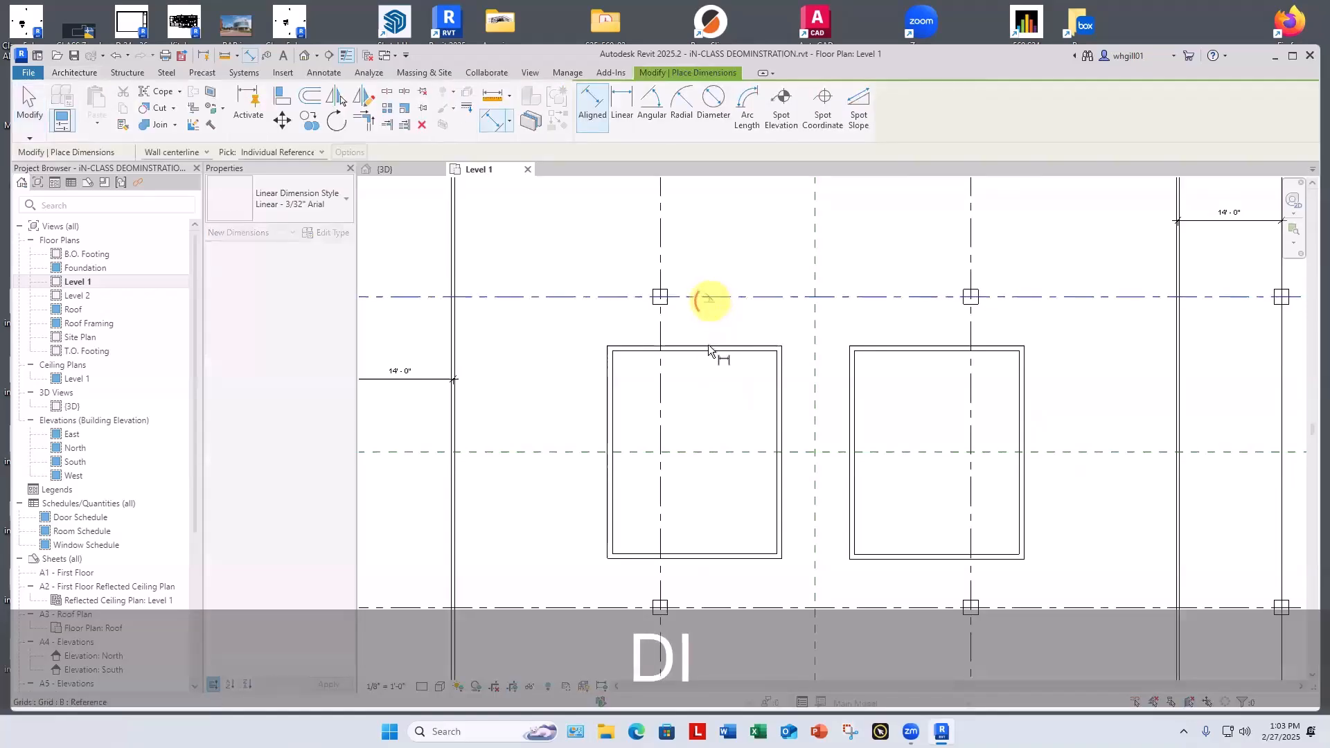
pyautogui.click(708, 347)
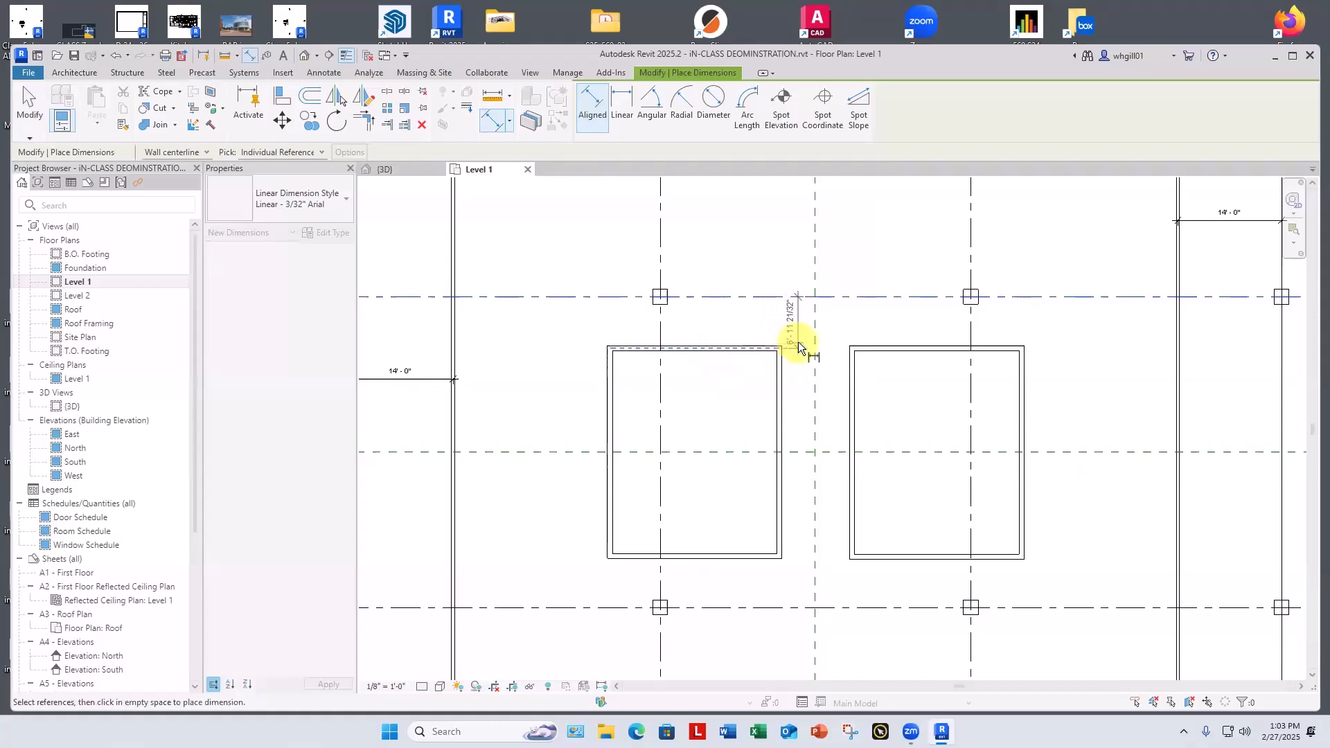
pyautogui.click(798, 342)
pyautogui.click(900, 297)
pyautogui.click(910, 345)
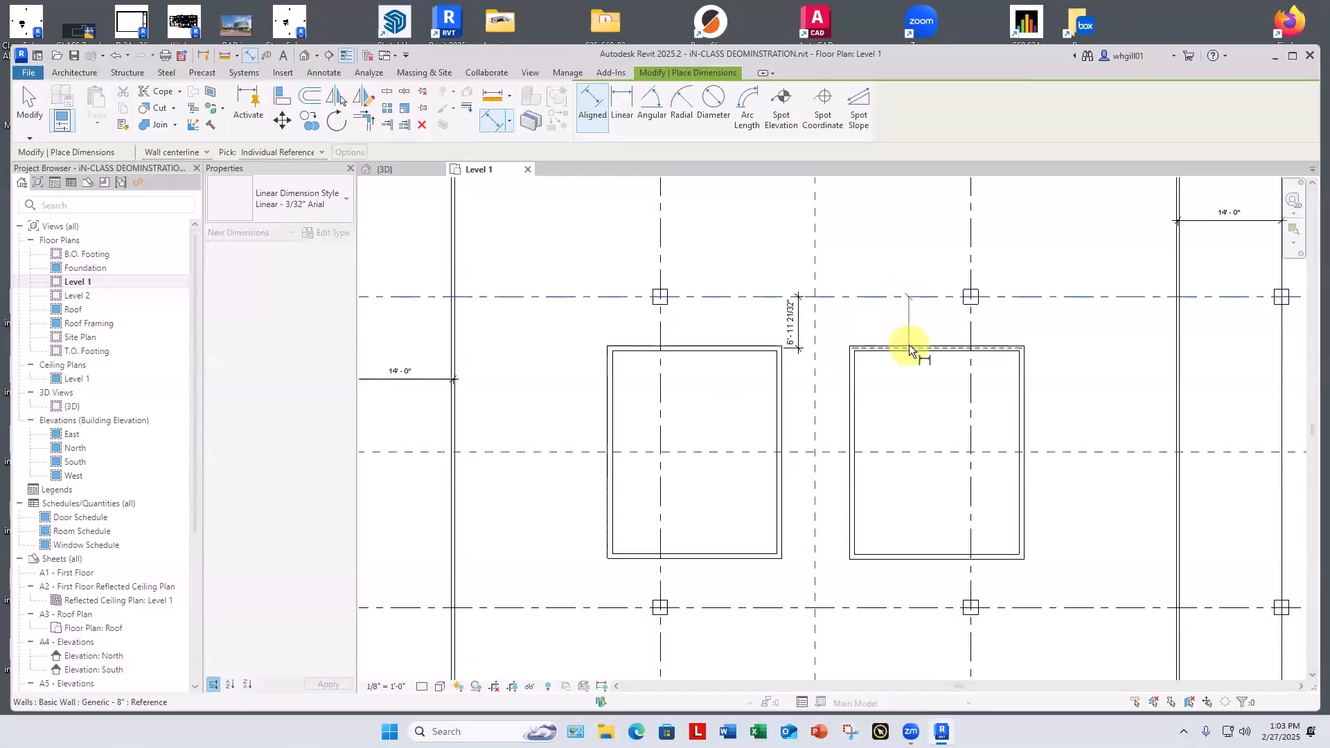
pyautogui.click(925, 332)
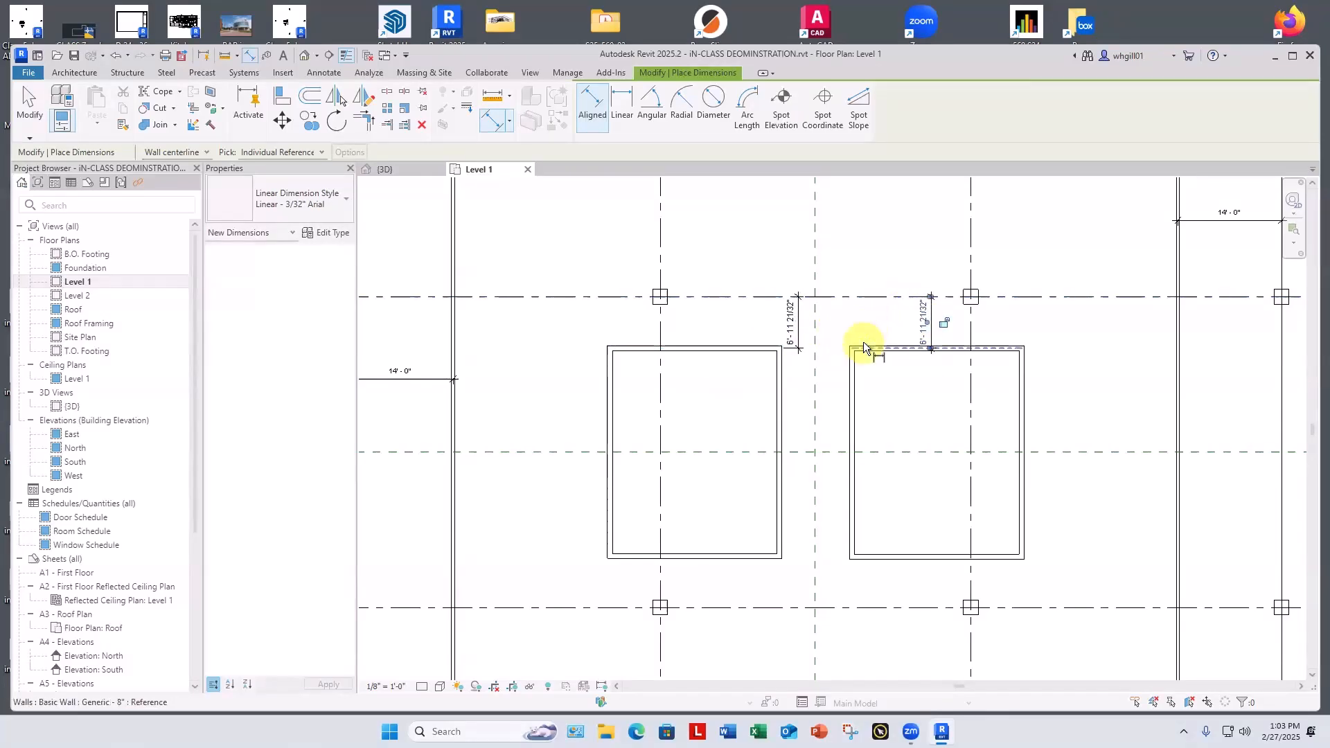
pyautogui.press('Escape')
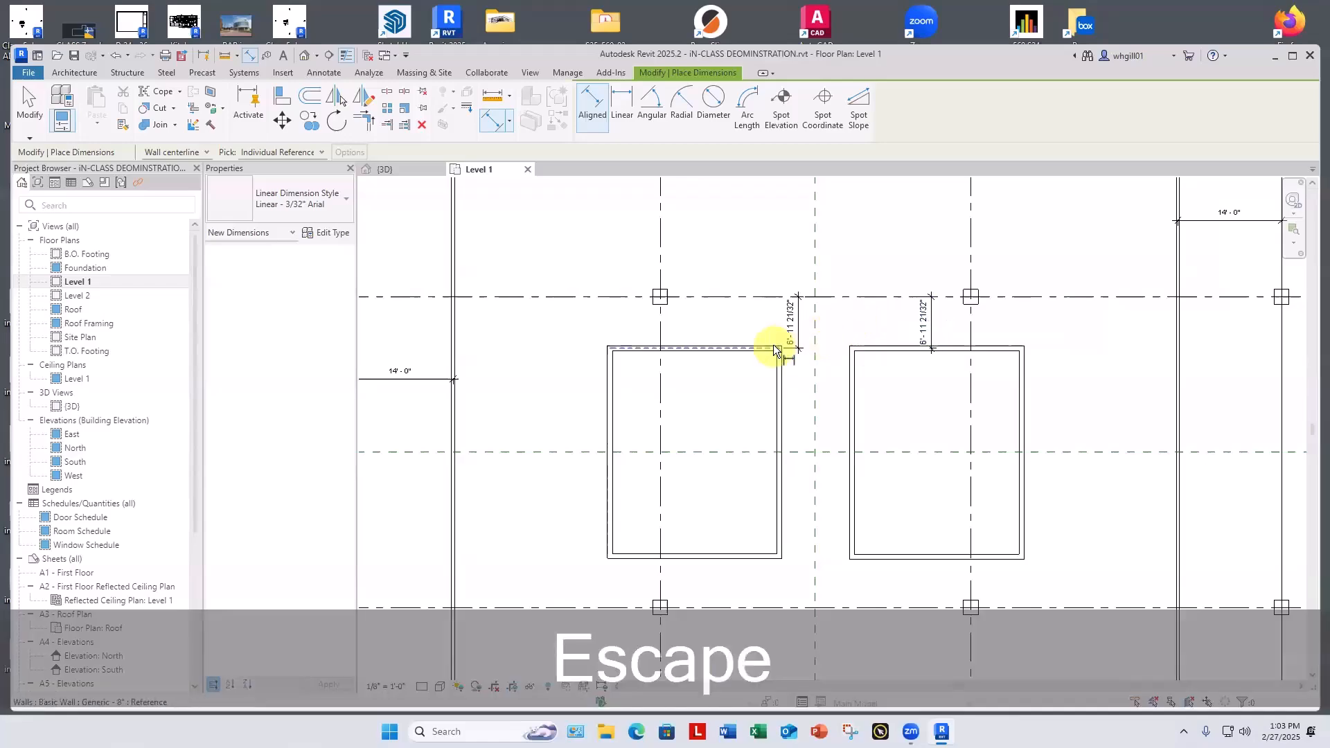
pyautogui.scroll(2, 774, 350)
pyautogui.scroll(2, 775, 351)
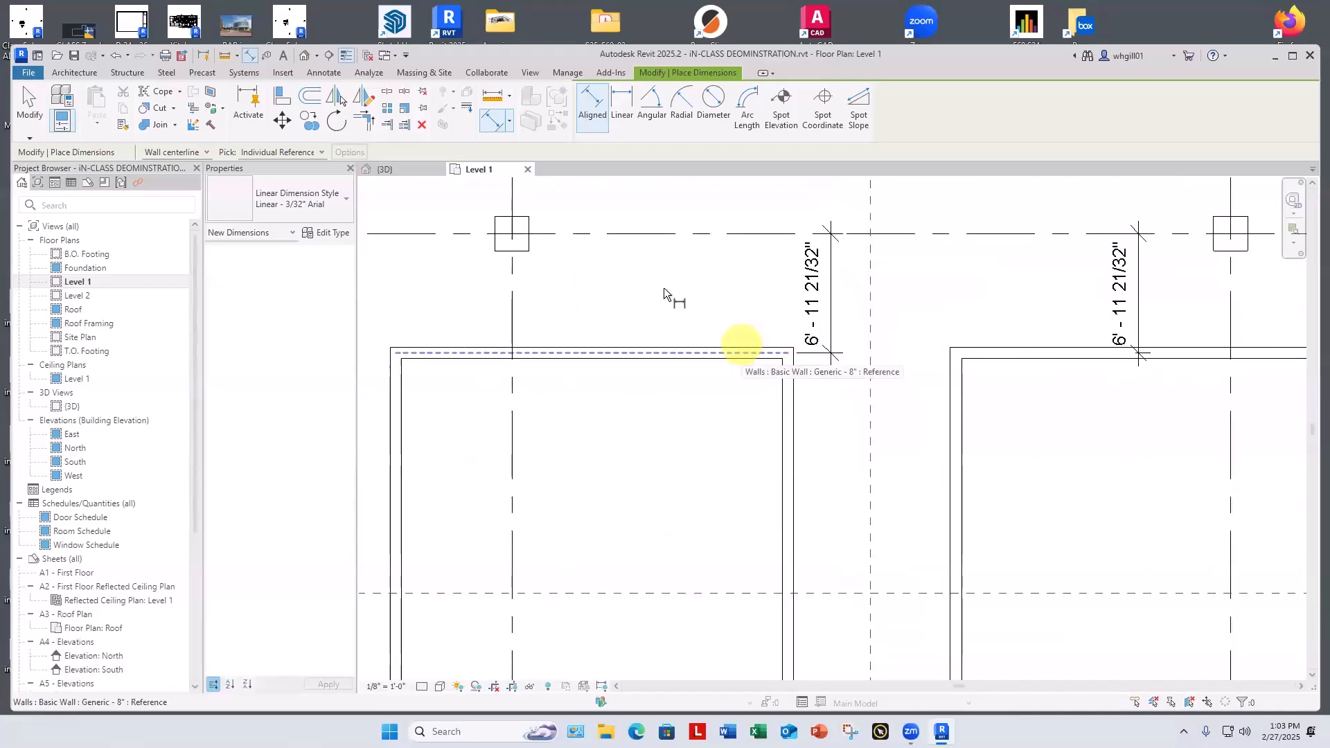
pyautogui.press('Escape')
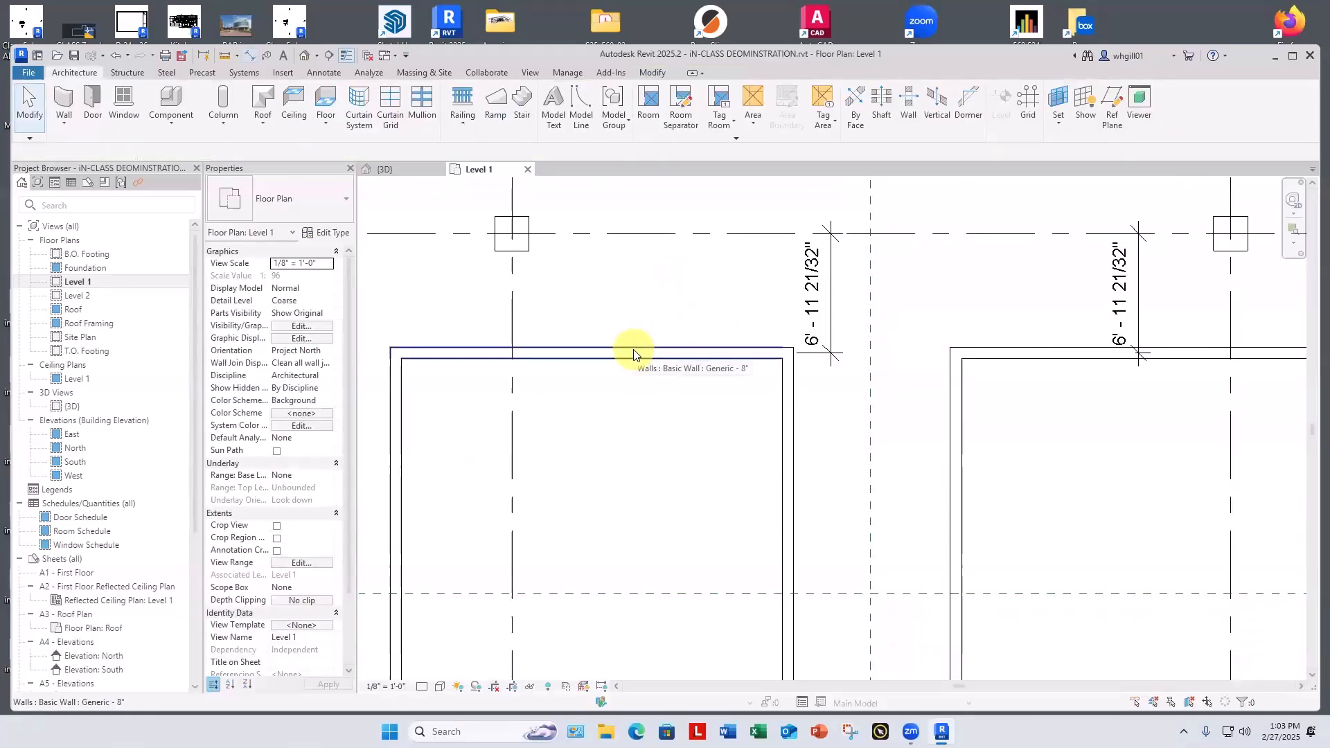
# Set the upper wall of the stair and elevator core 7' from grid B.
pyautogui.click(633, 351)
pyautogui.click(819, 314)
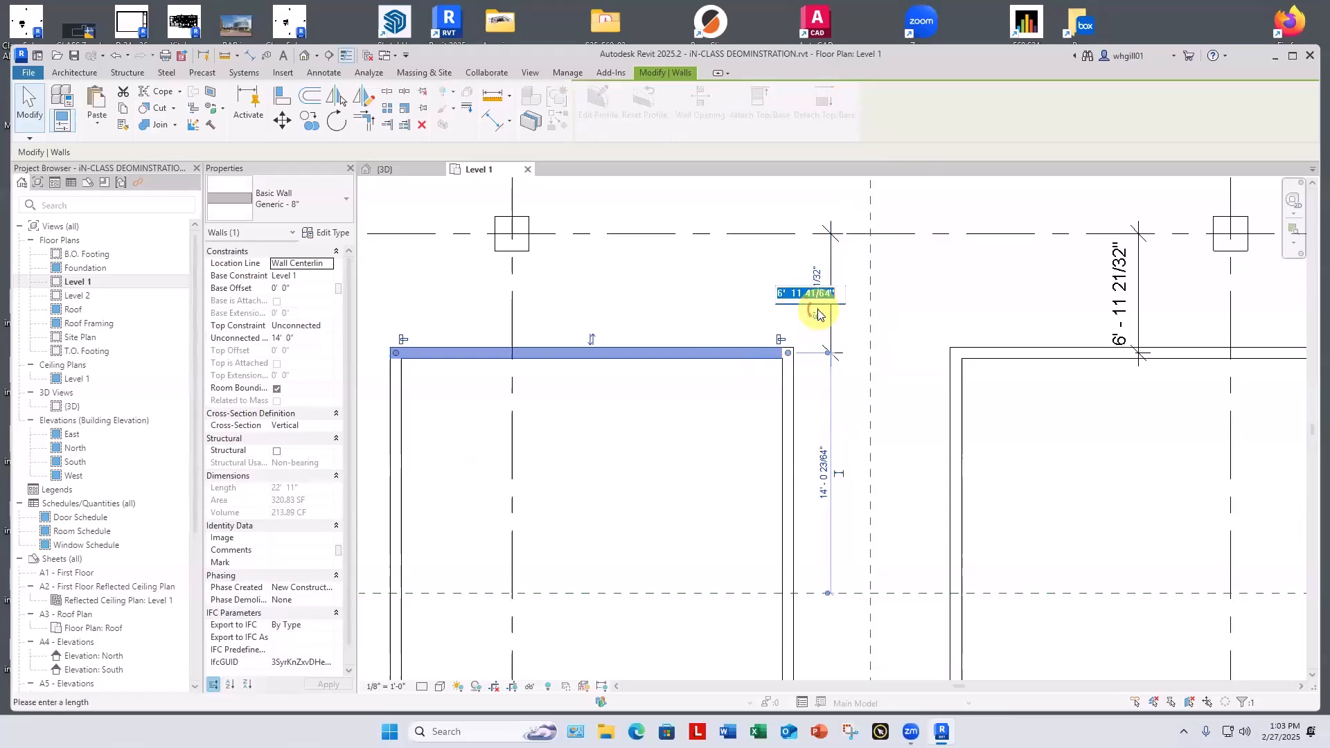
pyautogui.write('7')
pyautogui.press('Return')
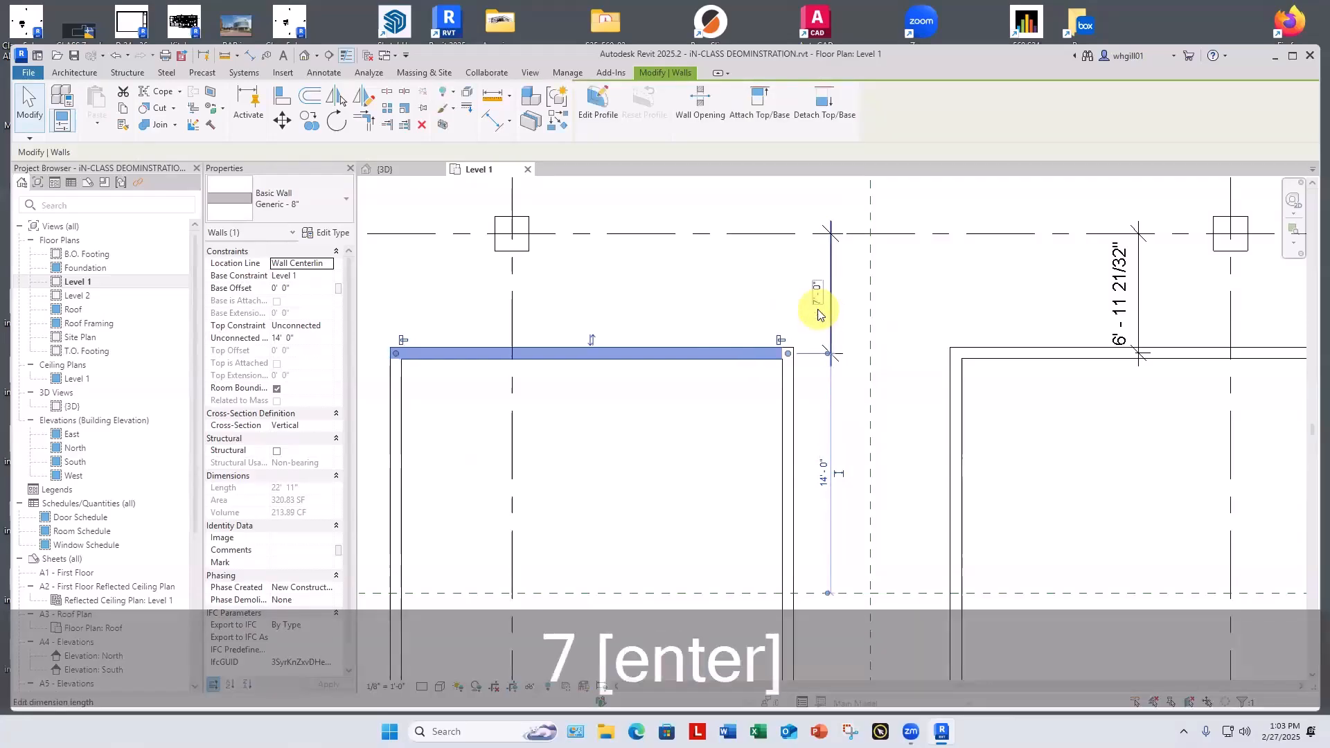
pyautogui.click(1070, 325)
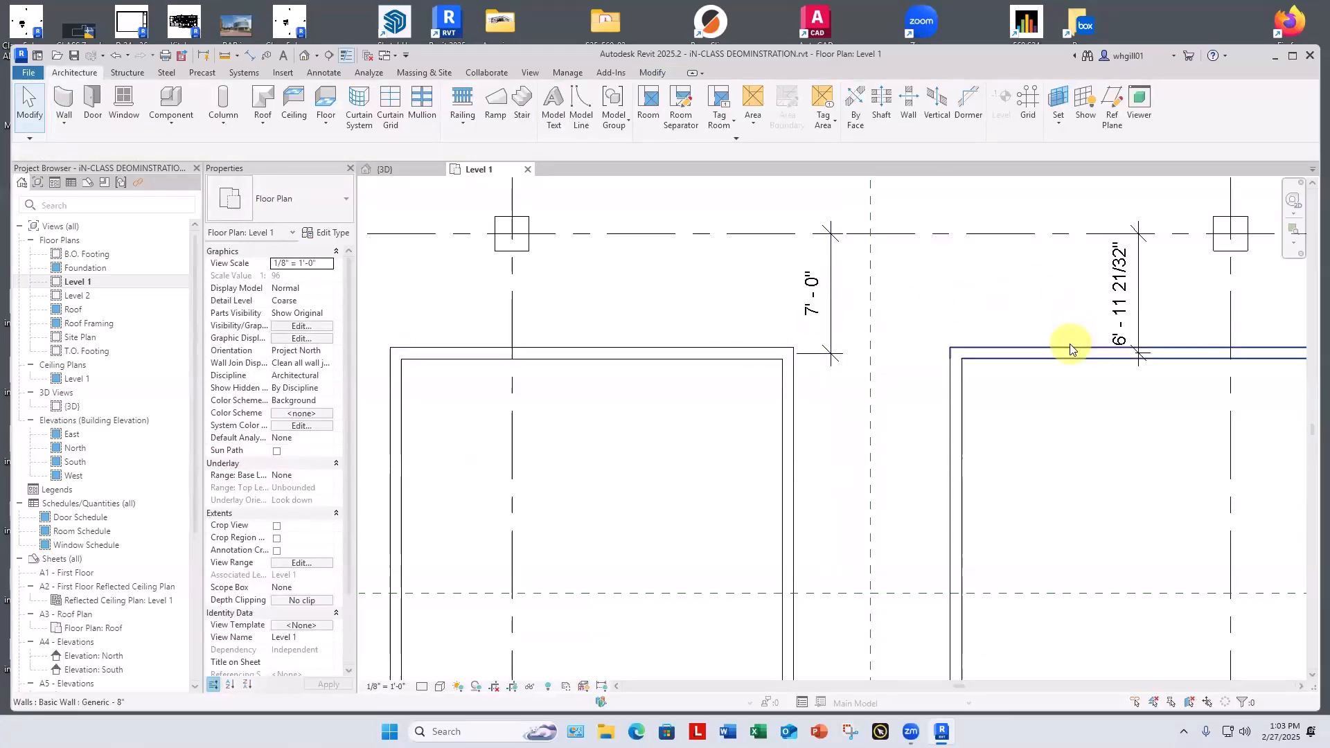
# Set the upper wall of the restroom core 7' from grid B.
pyautogui.click(1070, 350)
pyautogui.click(1126, 298)
pyautogui.write('7')
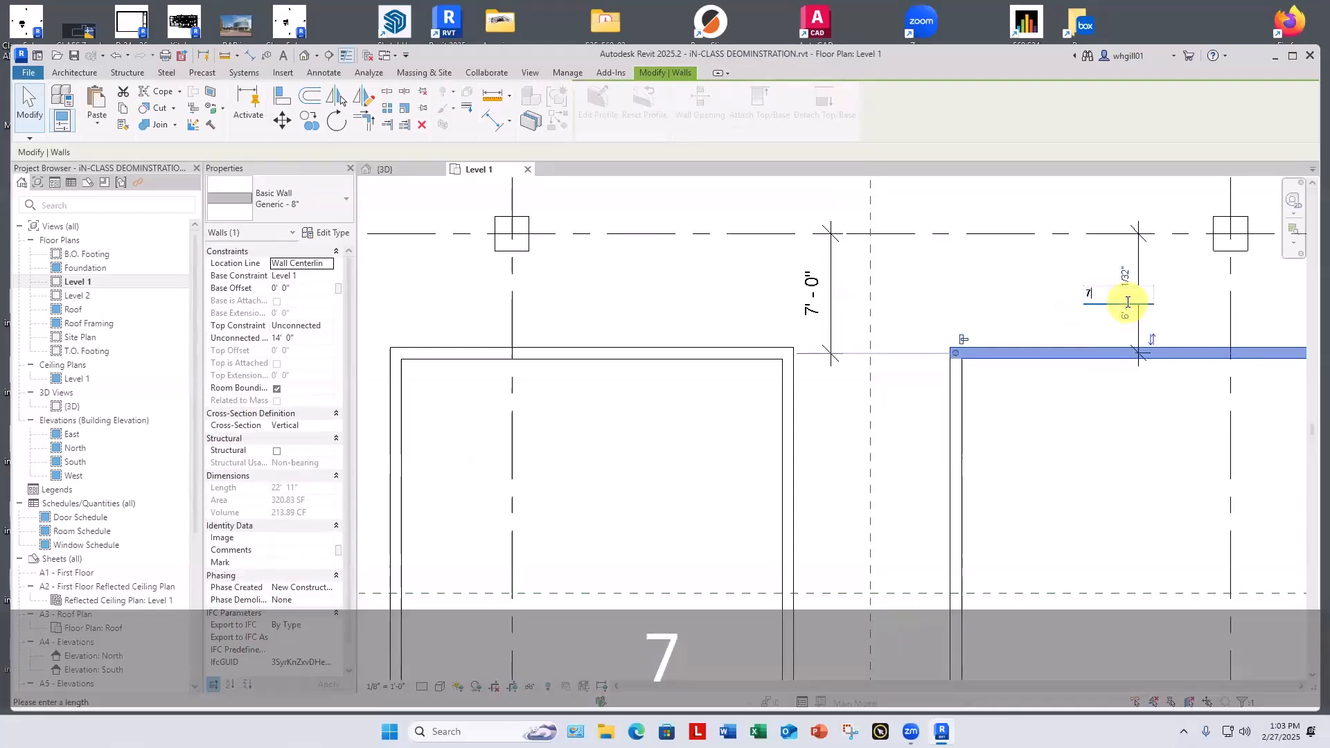
pyautogui.press('Return')
pyautogui.click(1043, 416)
# Delete both dimensions between grid B and the upper core walls.
pyautogui.scroll(-4, 1052, 429)
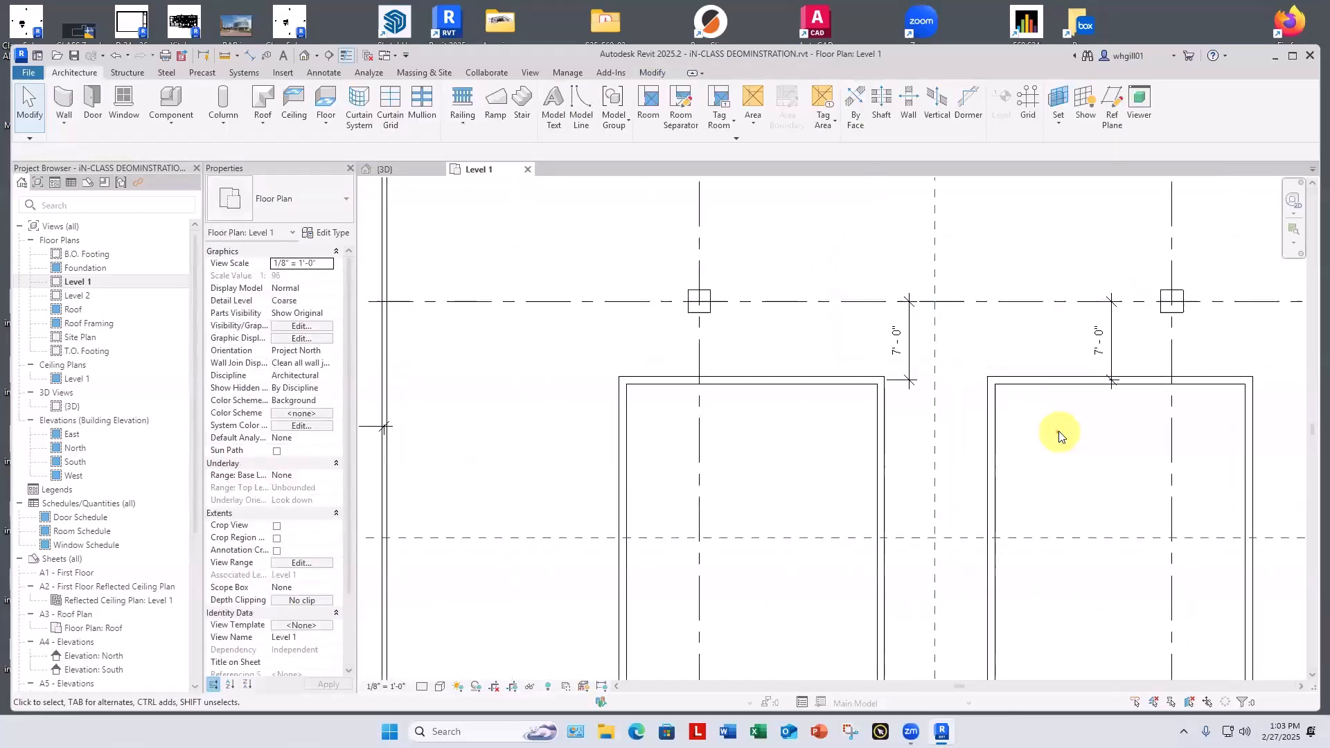
pyautogui.click(842, 293)
pyautogui.press('BackSpace')
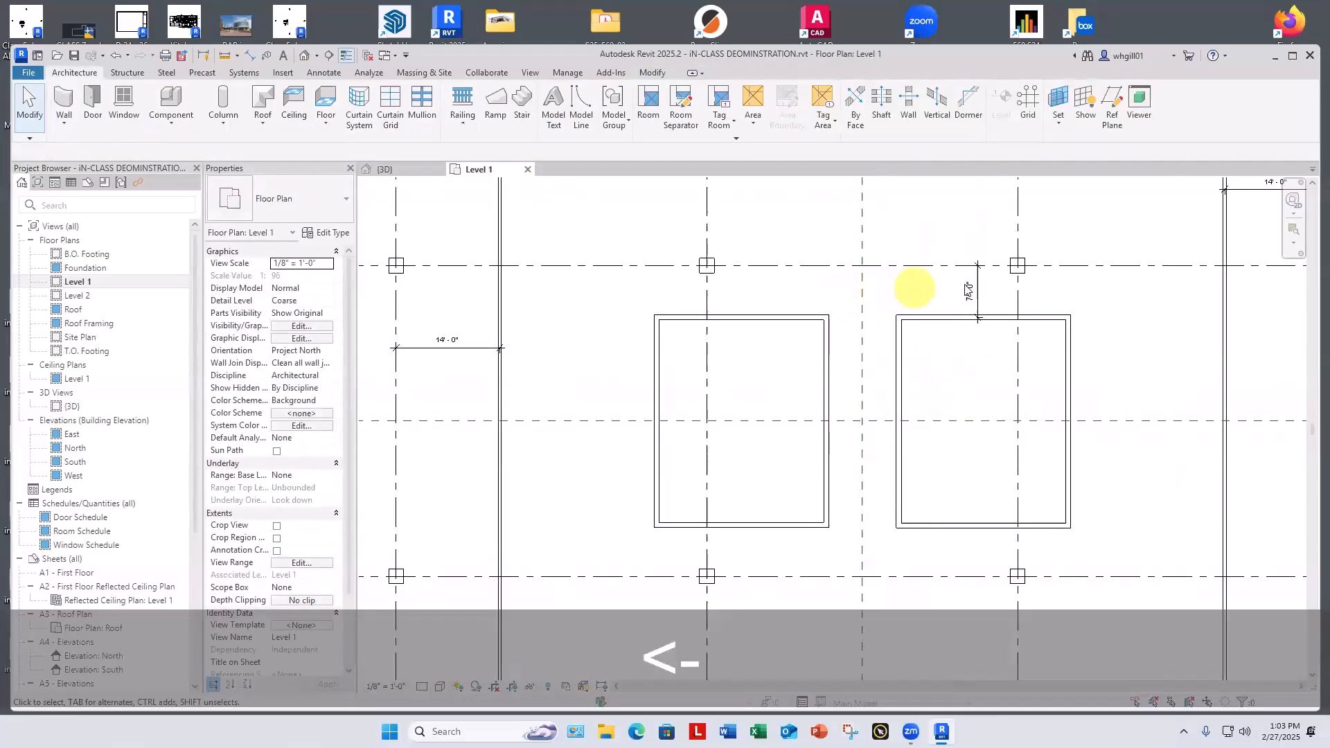
pyautogui.click(974, 291)
pyautogui.press('BackSpace')
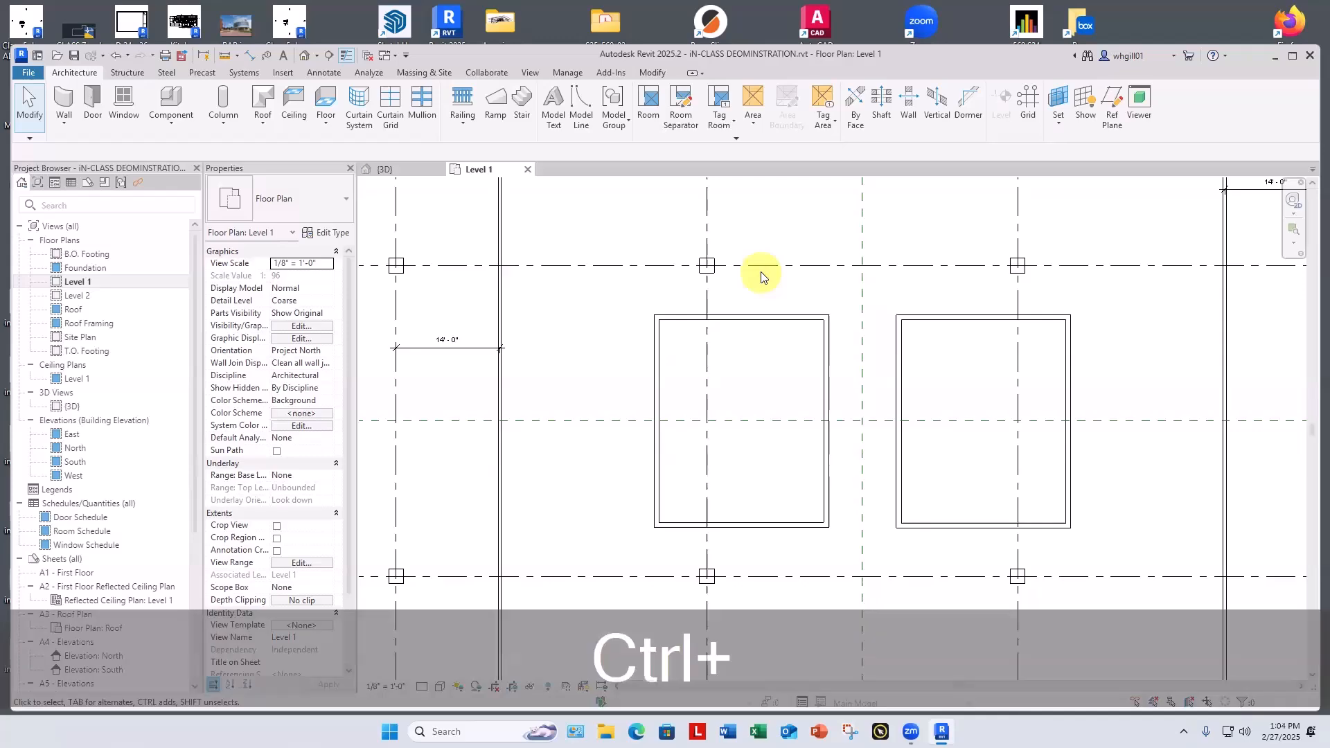
# Undo the dimension deletions, both 7' wall offsets and the placement of the two core dimensions.
pyautogui.hotkey('ctrl', 'z')
pyautogui.hotkey('ctrl', 'z')
pyautogui.hotkey('ctrl', 'z')
pyautogui.hotkey('ctrl', 'z')
pyautogui.hotkey('ctrl', 'z')
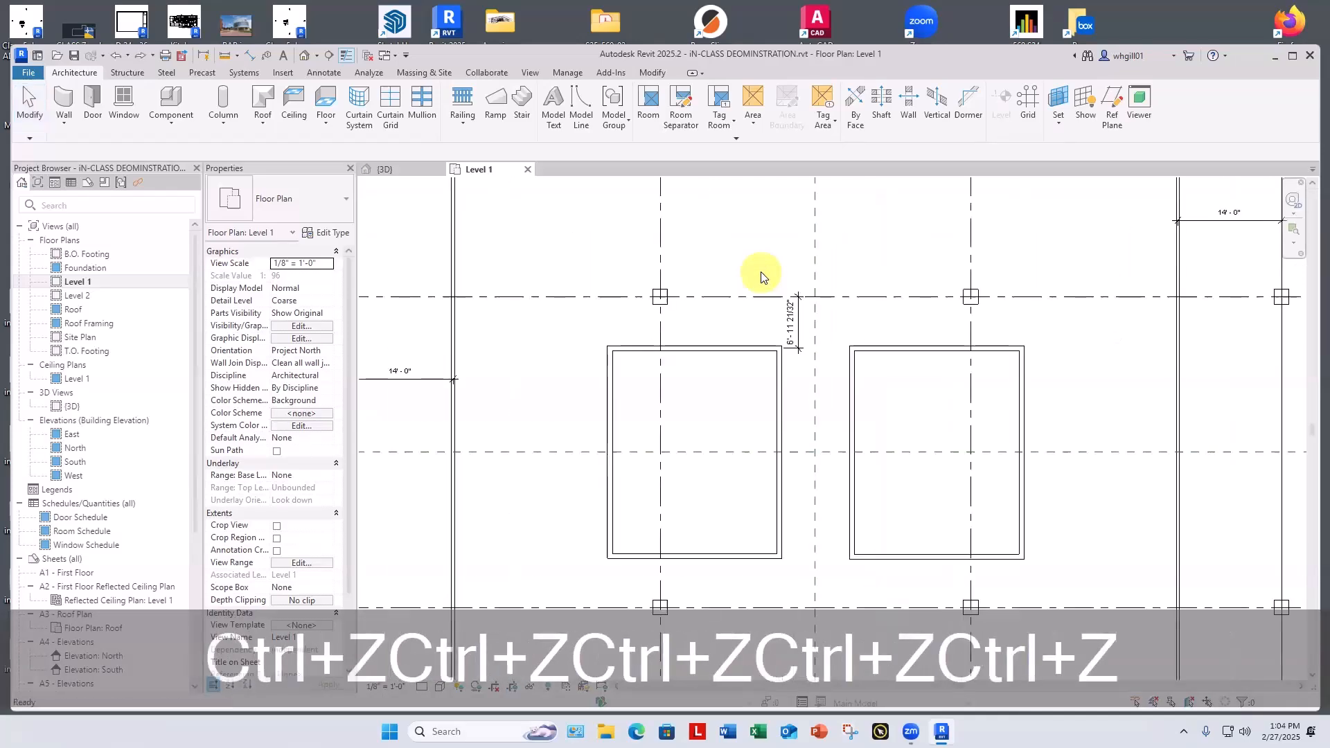
pyautogui.hotkey('ctrl', 'z')
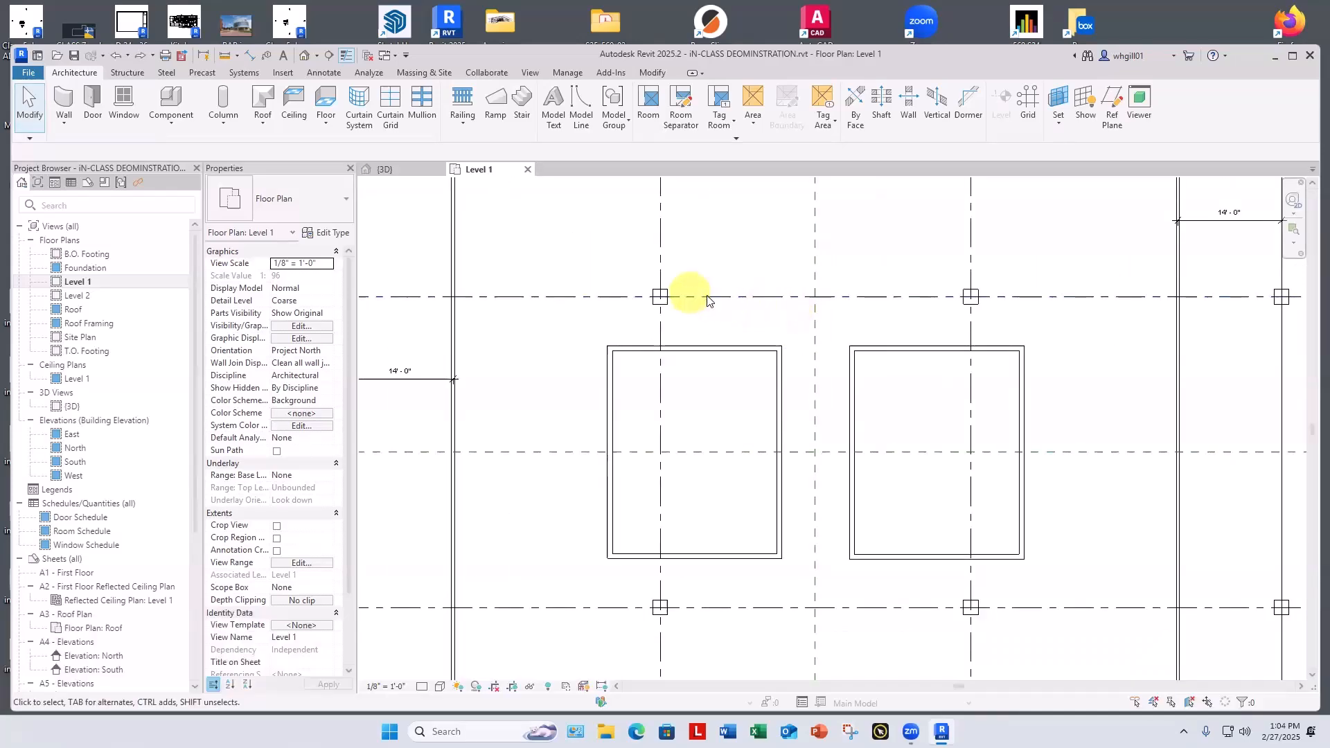
# Place an aligned dimension from grid B to the upper wall centerline of the stair and elevator core.
pyautogui.press('d')
pyautogui.press('i')
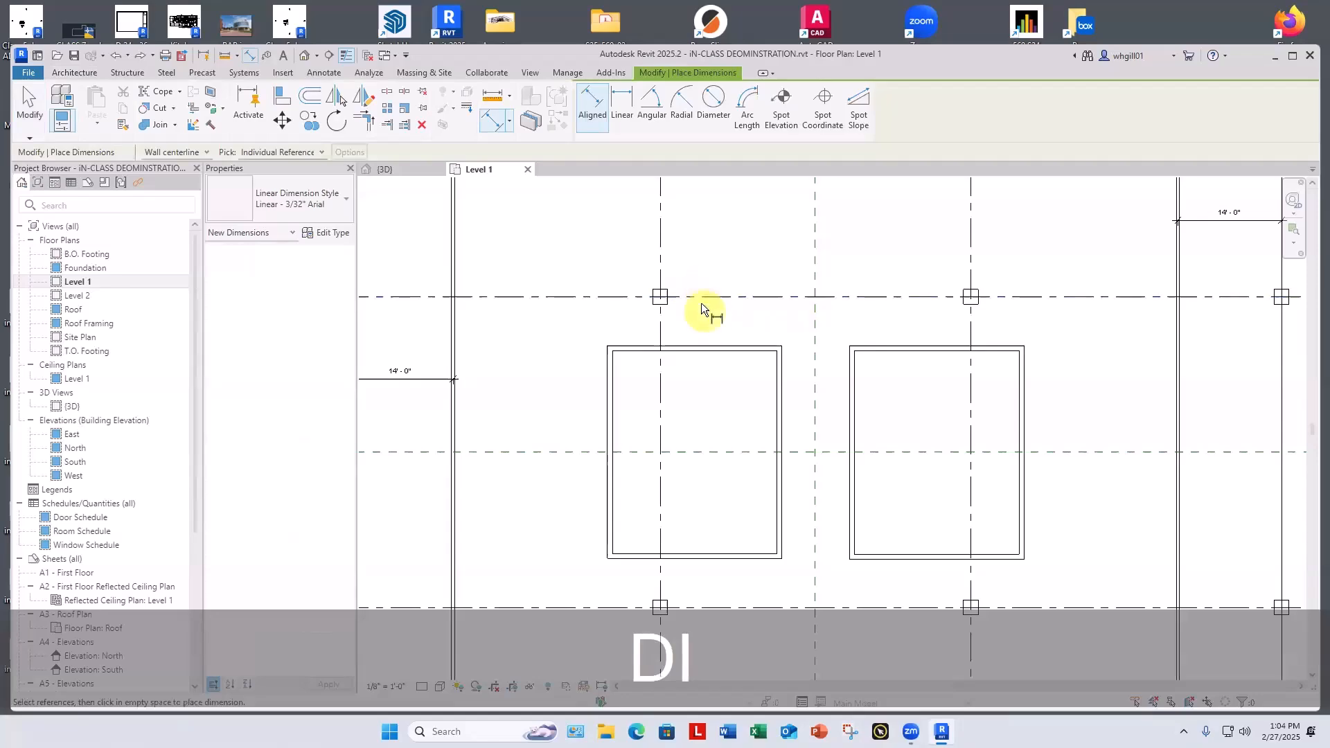
pyautogui.click(702, 296)
pyautogui.click(702, 344)
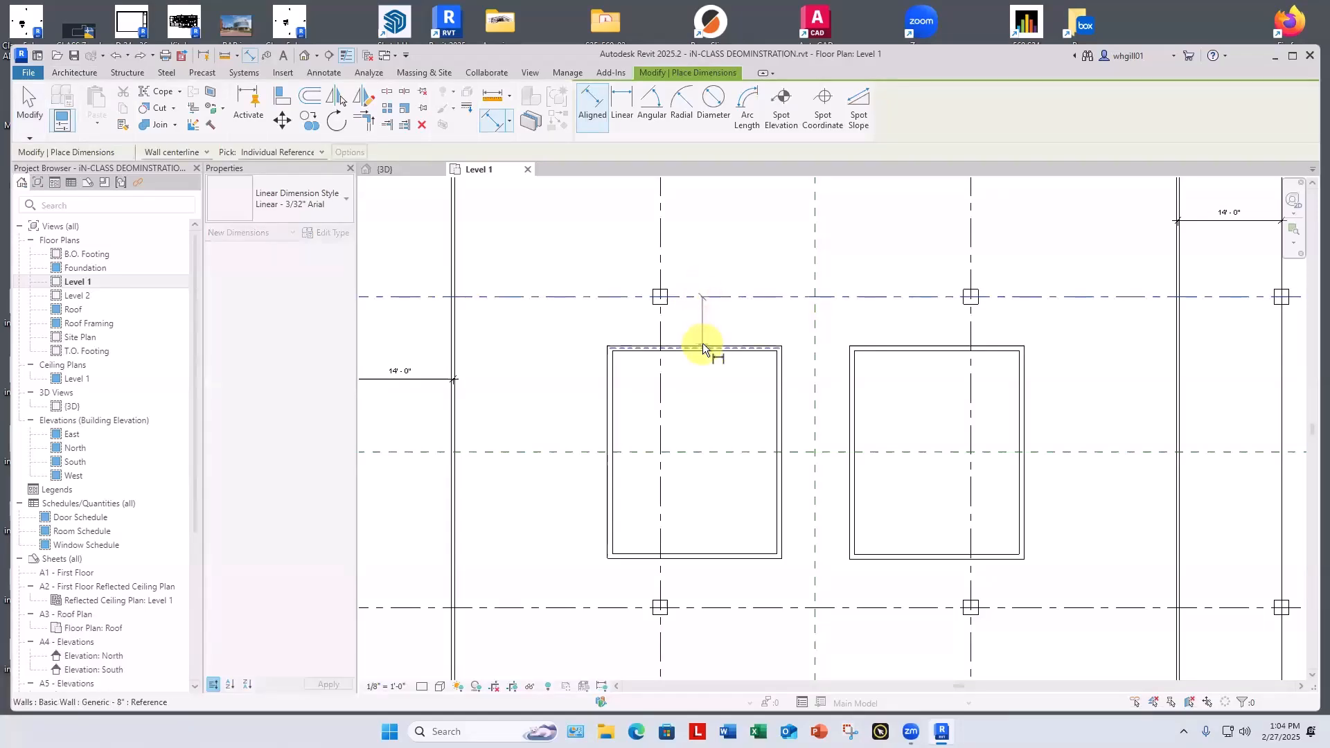
pyautogui.click(730, 326)
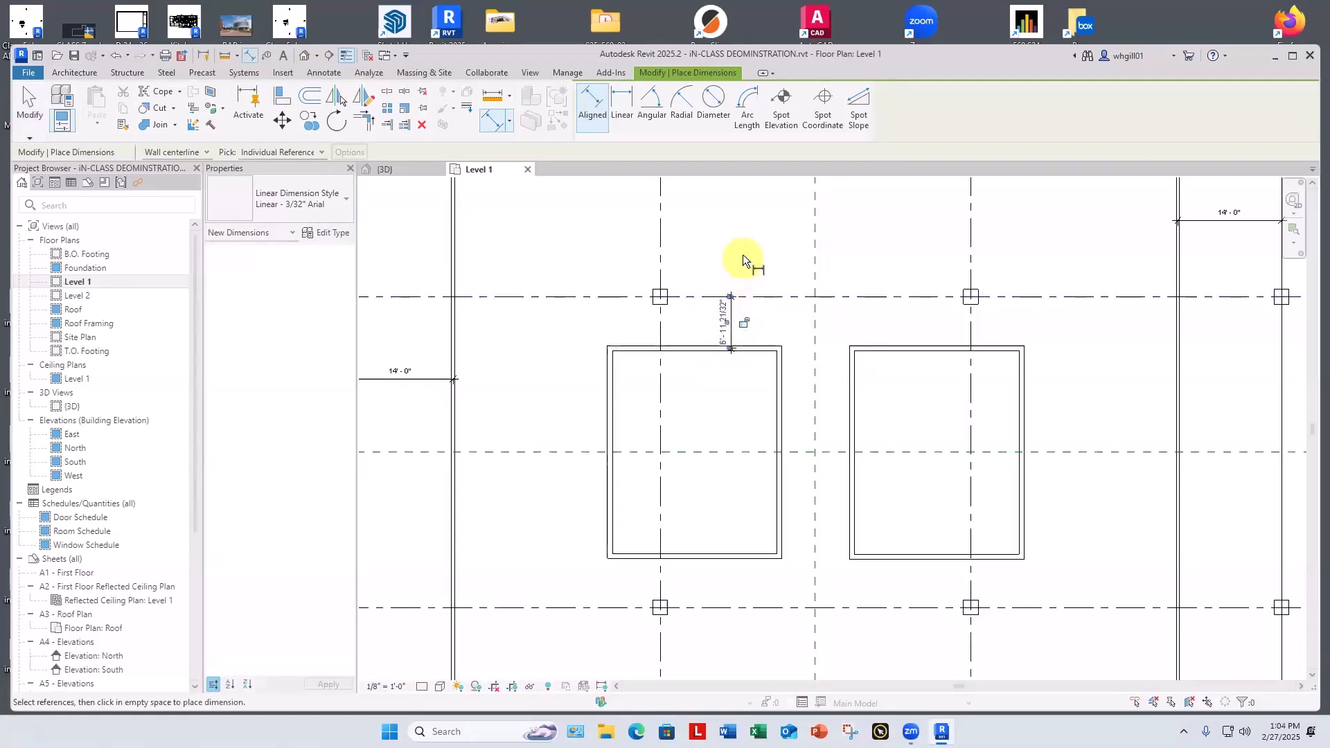
pyautogui.press('Escape')
pyautogui.press('Escape')
# Place an aligned dimension from grid B to the upper wall centerline of the right-hand core.
pyautogui.click(871, 297)
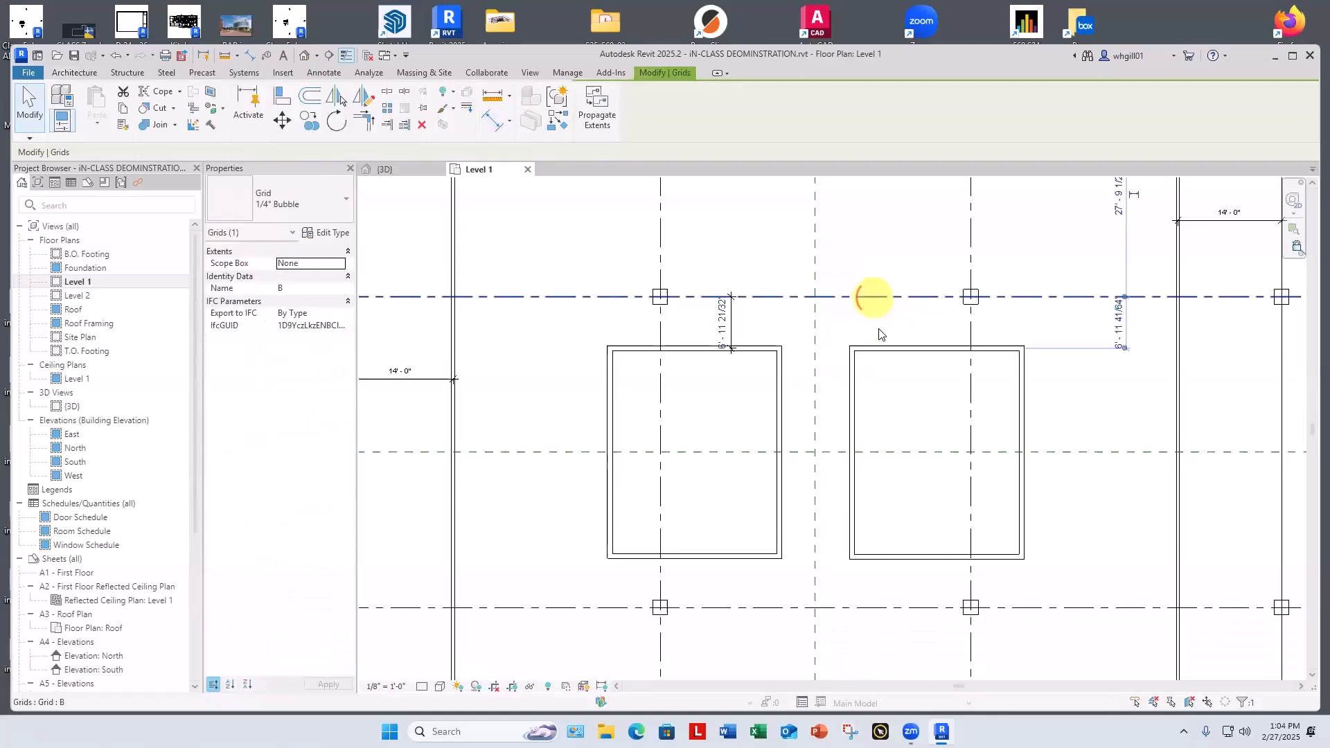
pyautogui.press('Escape')
pyautogui.press('d')
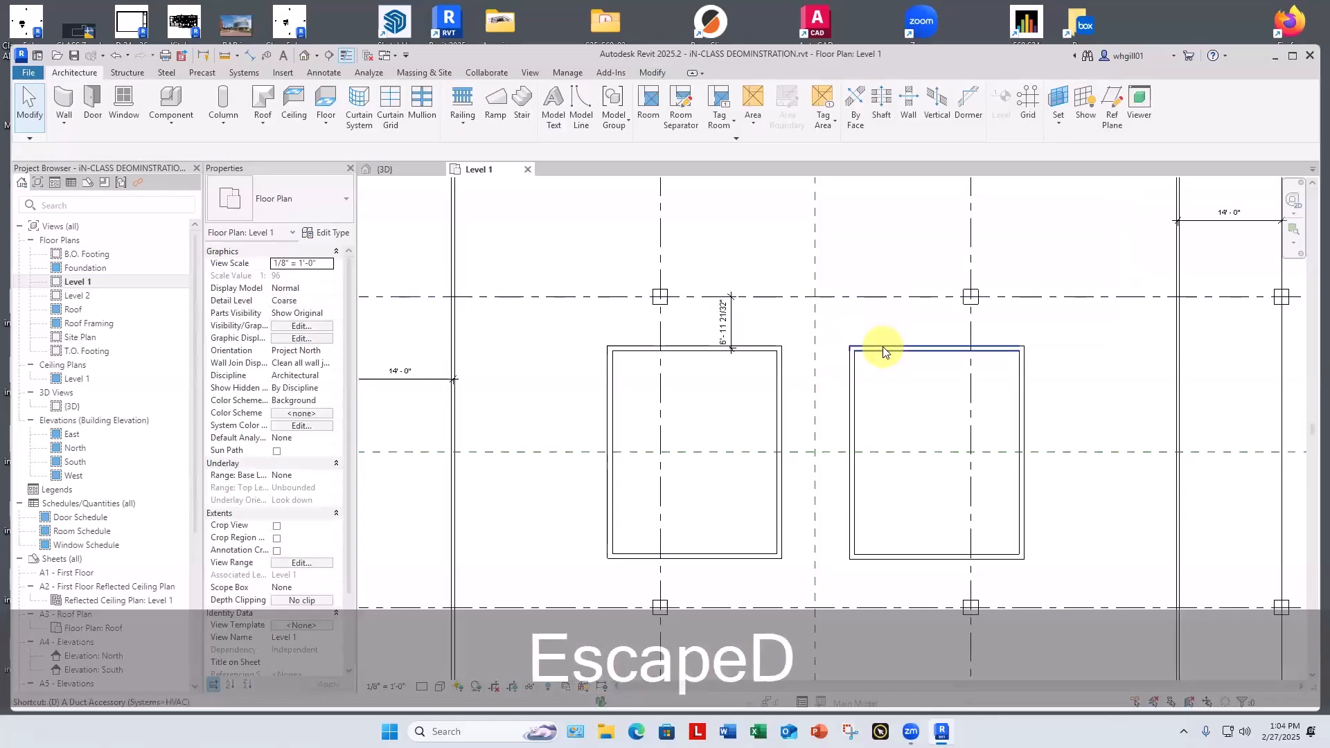
pyautogui.press('i')
pyautogui.click(887, 296)
pyautogui.click(888, 348)
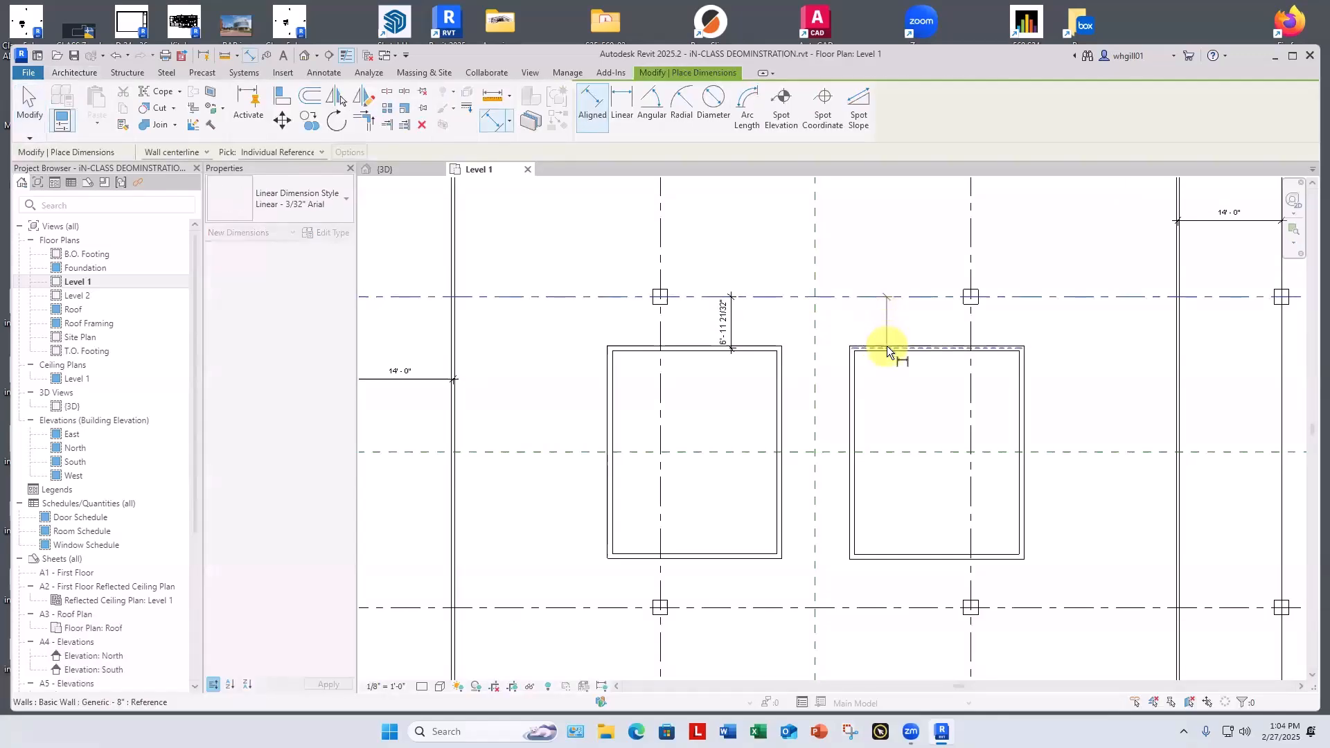
pyautogui.click(902, 322)
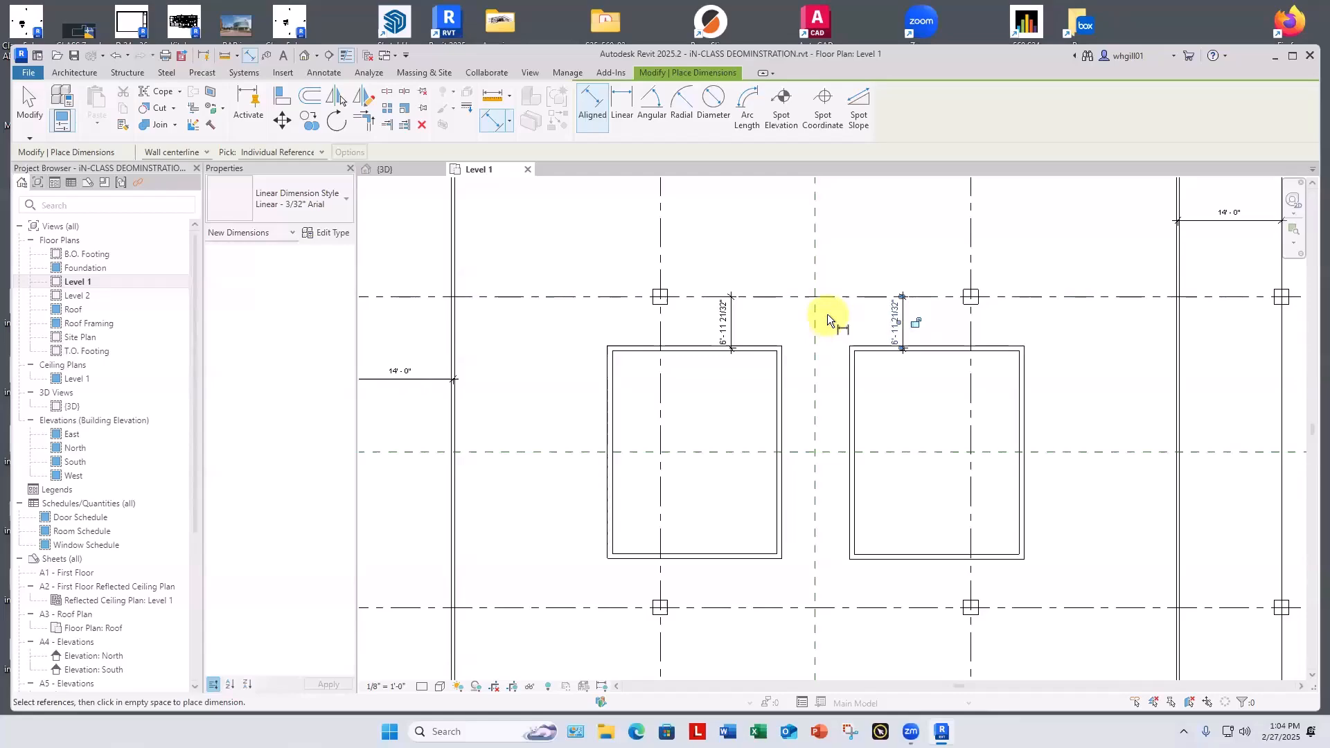
pyautogui.press('Escape')
pyautogui.scroll(-2, 1111, 435)
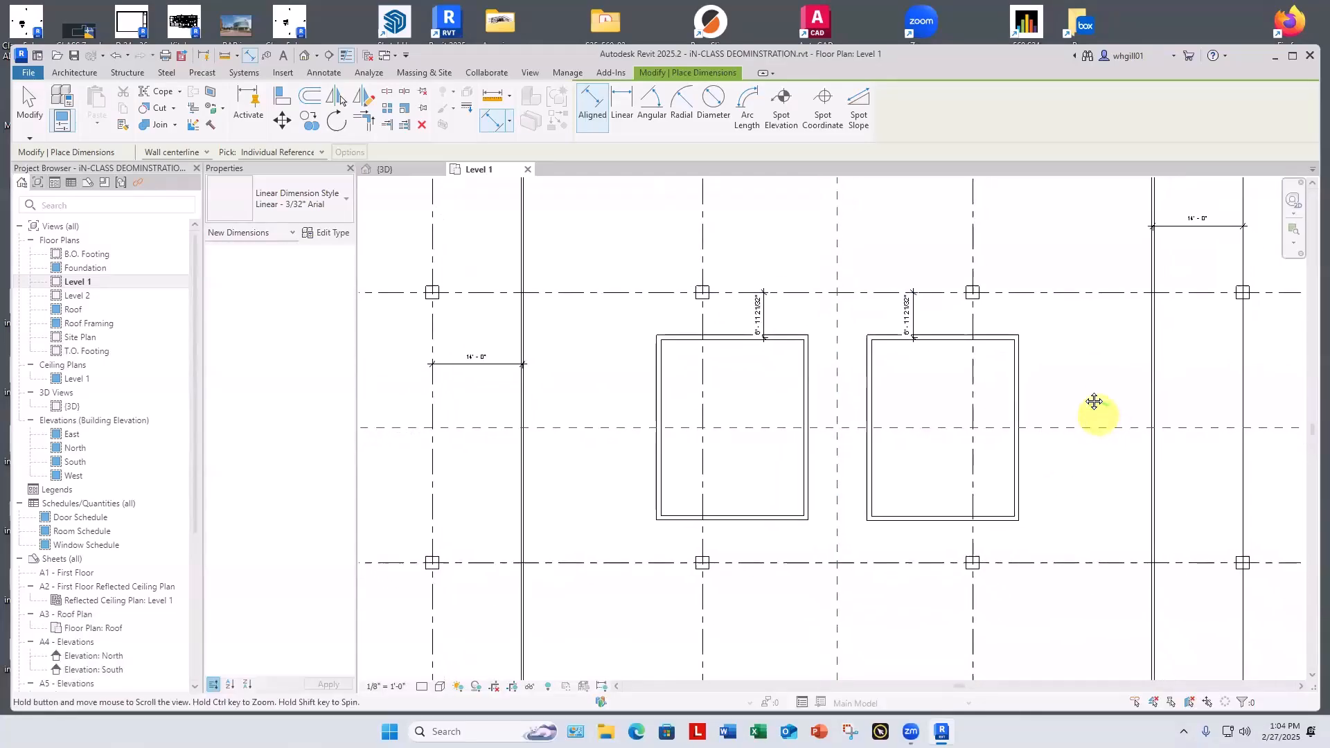
pyautogui.press('Escape')
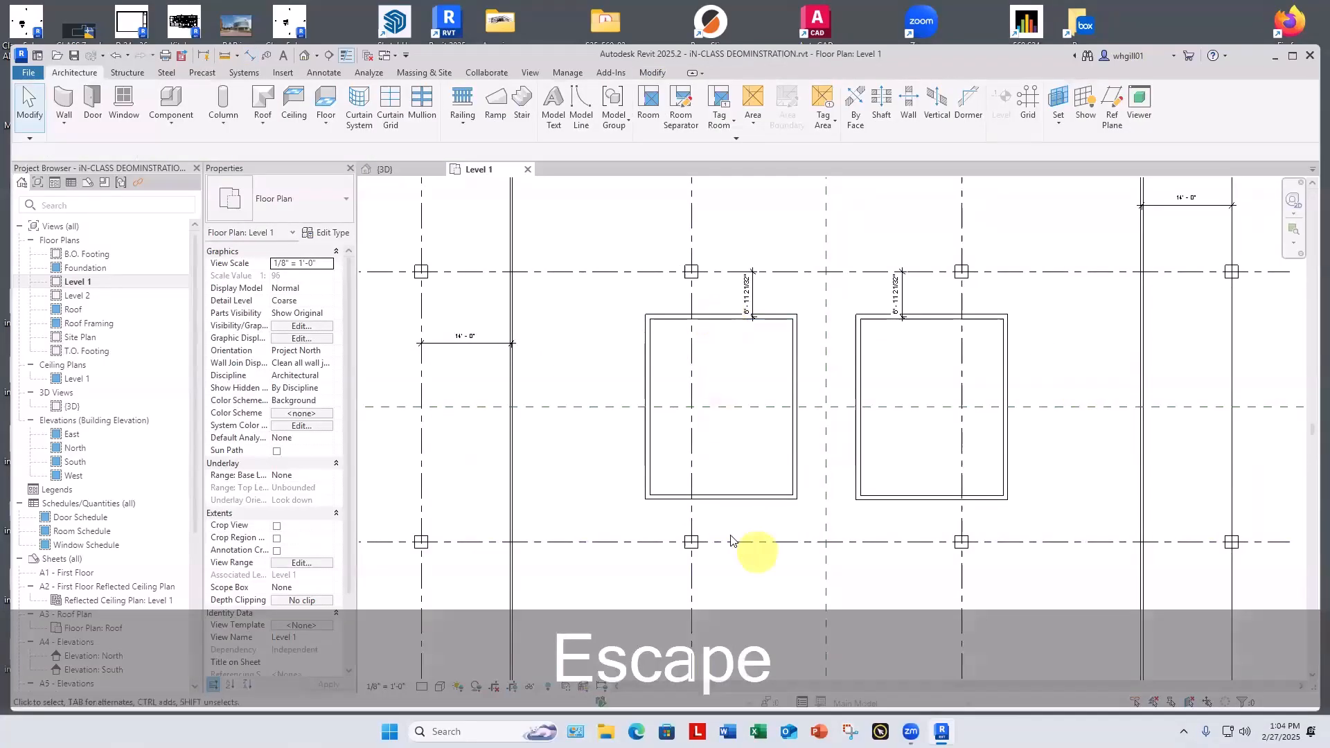
# Place aligned dimensions from grid C to the lower wall centerlines of both cores.
pyautogui.press('d')
pyautogui.press('i')
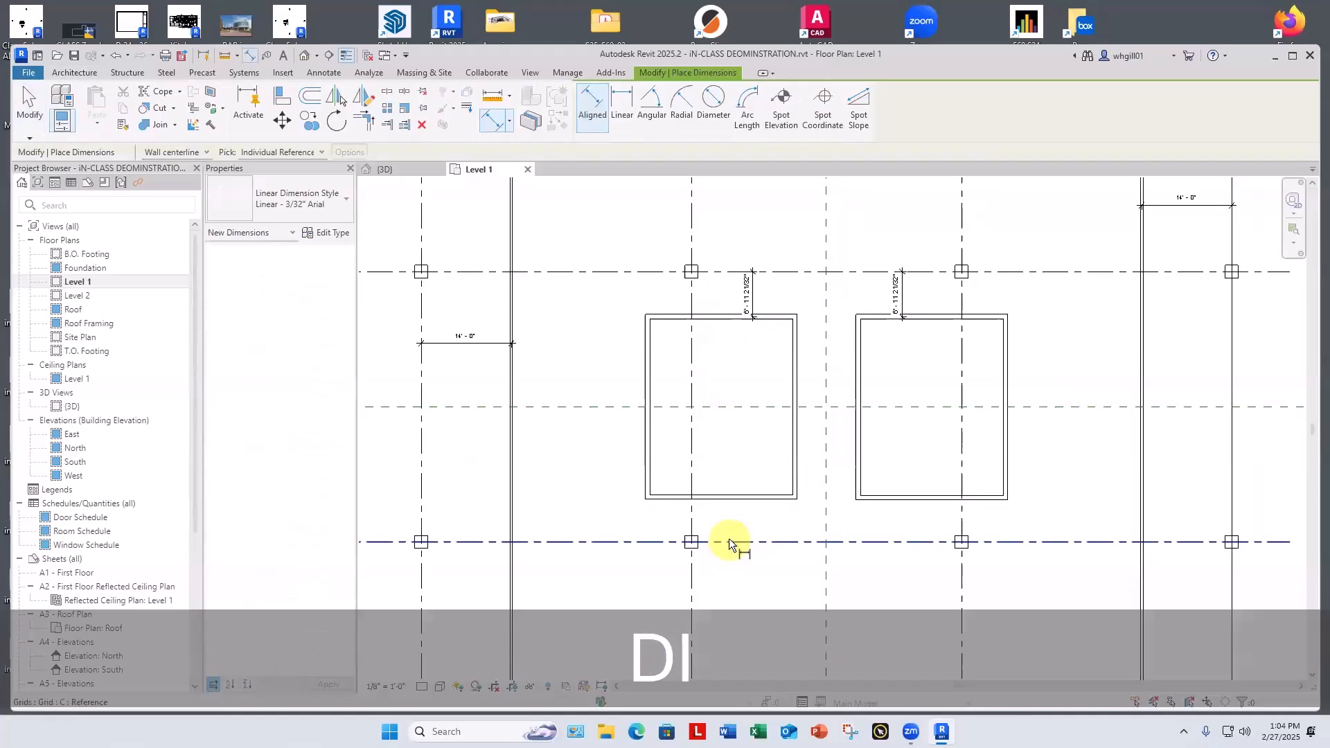
pyautogui.click(740, 497)
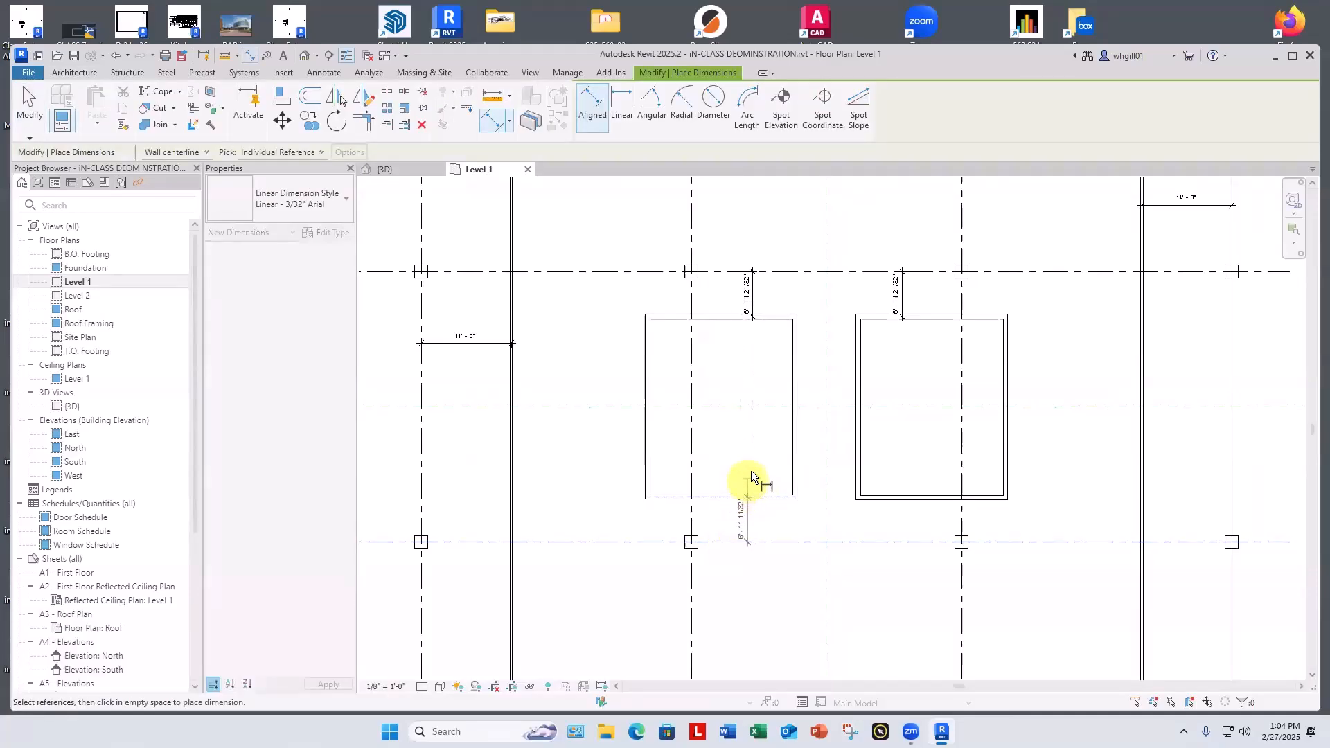
pyautogui.click(754, 474)
pyautogui.click(886, 539)
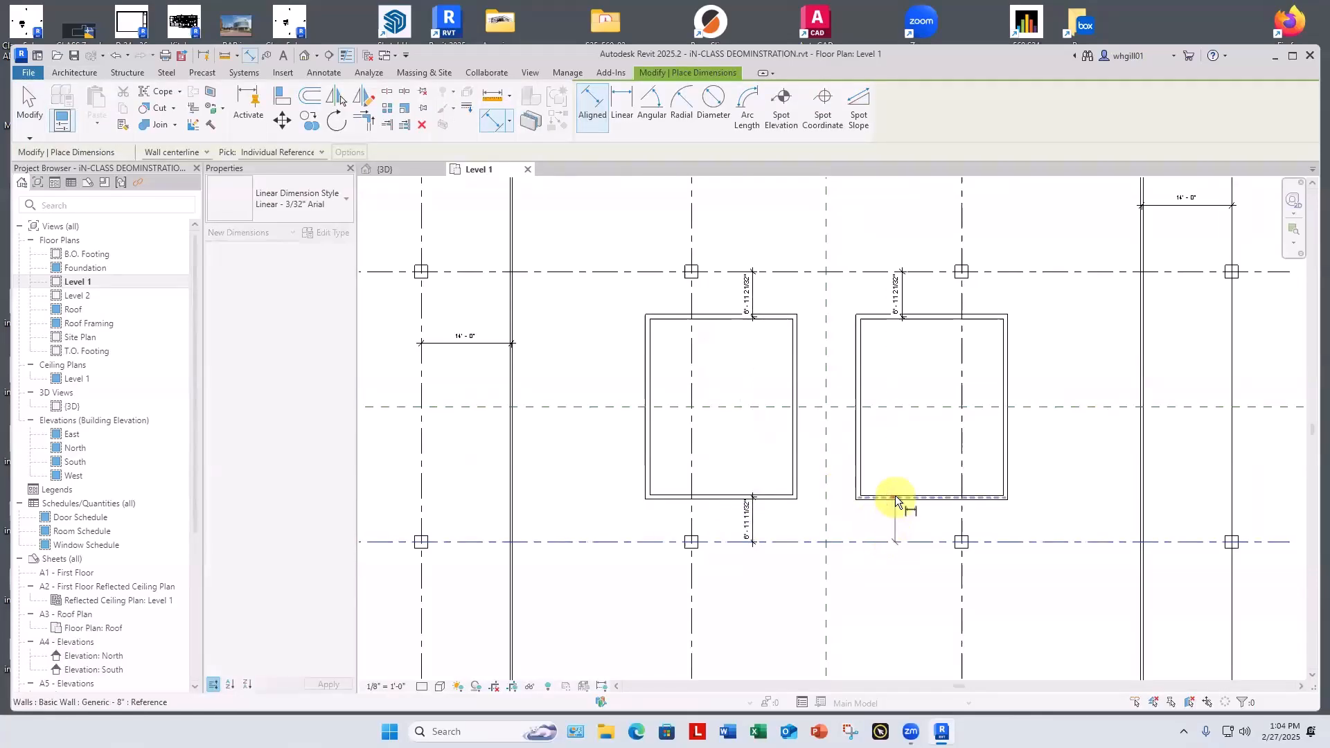
pyautogui.click(894, 496)
pyautogui.click(903, 468)
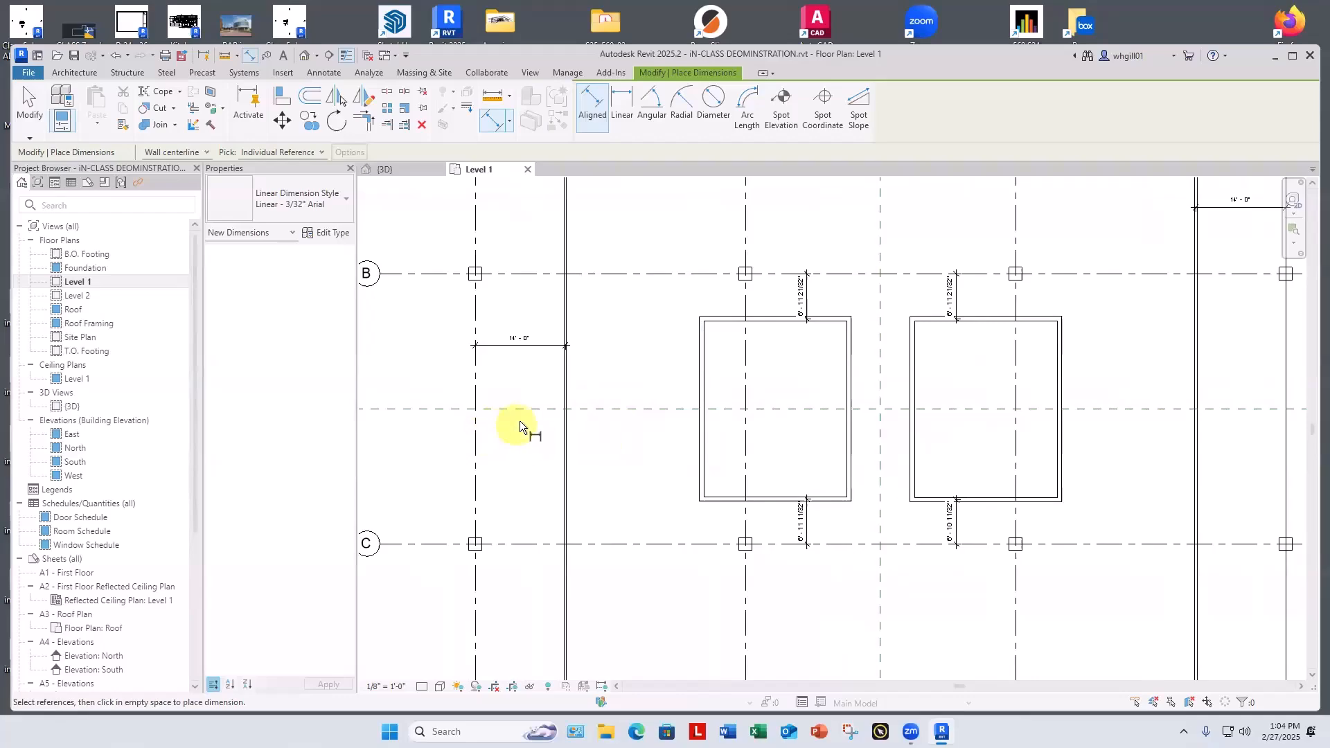
# Place an aligned dimension from grid 1 to the outer side wall centerline of the left-hand core.
pyautogui.scroll(-3, 519, 422)
pyautogui.click(498, 439)
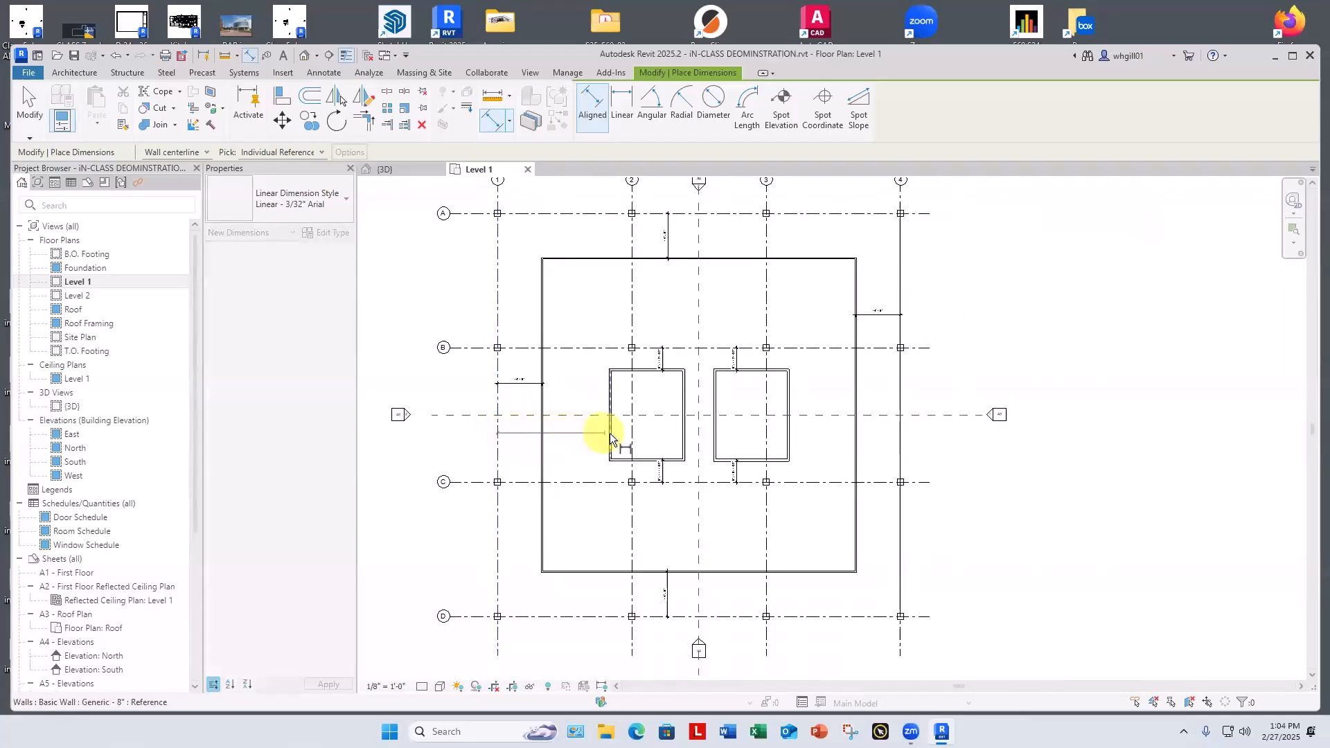
pyautogui.click(609, 434)
pyautogui.click(585, 440)
pyautogui.scroll(4, 554, 447)
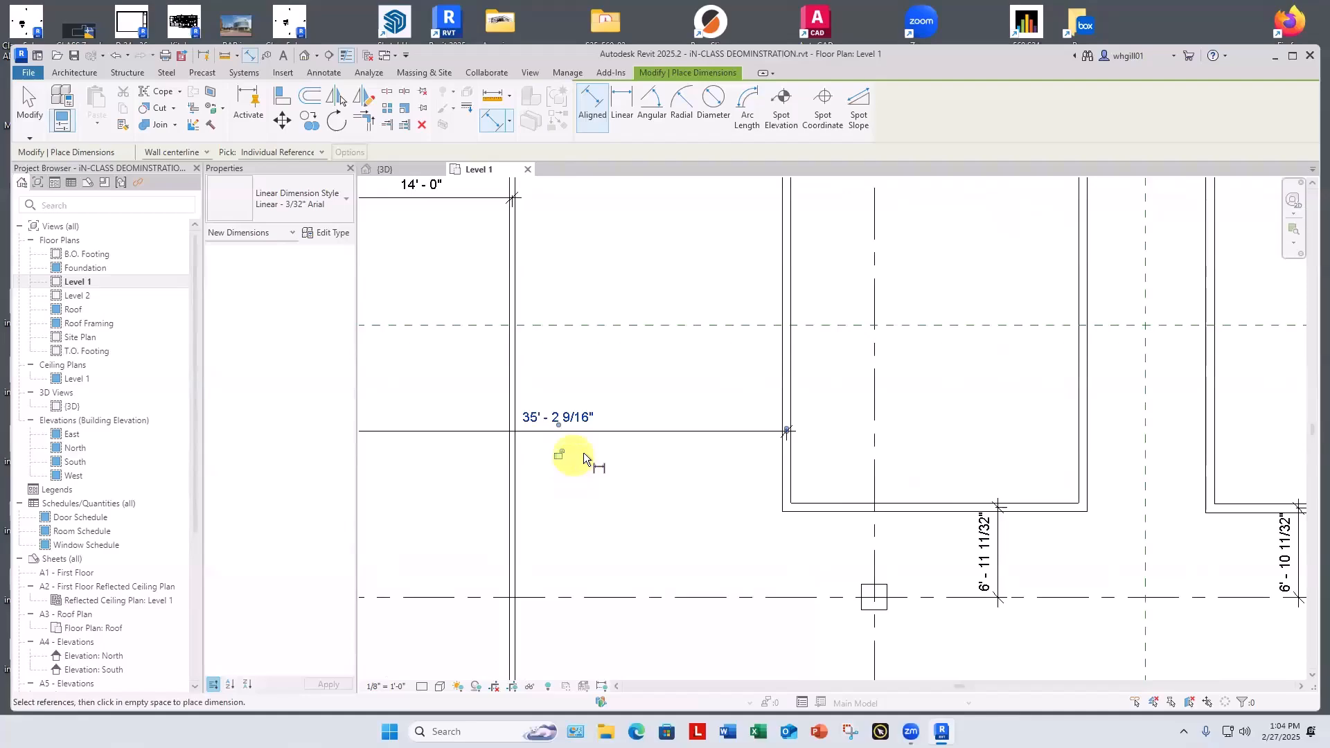
pyautogui.scroll(-2, 583, 457)
pyautogui.scroll(-3, 583, 454)
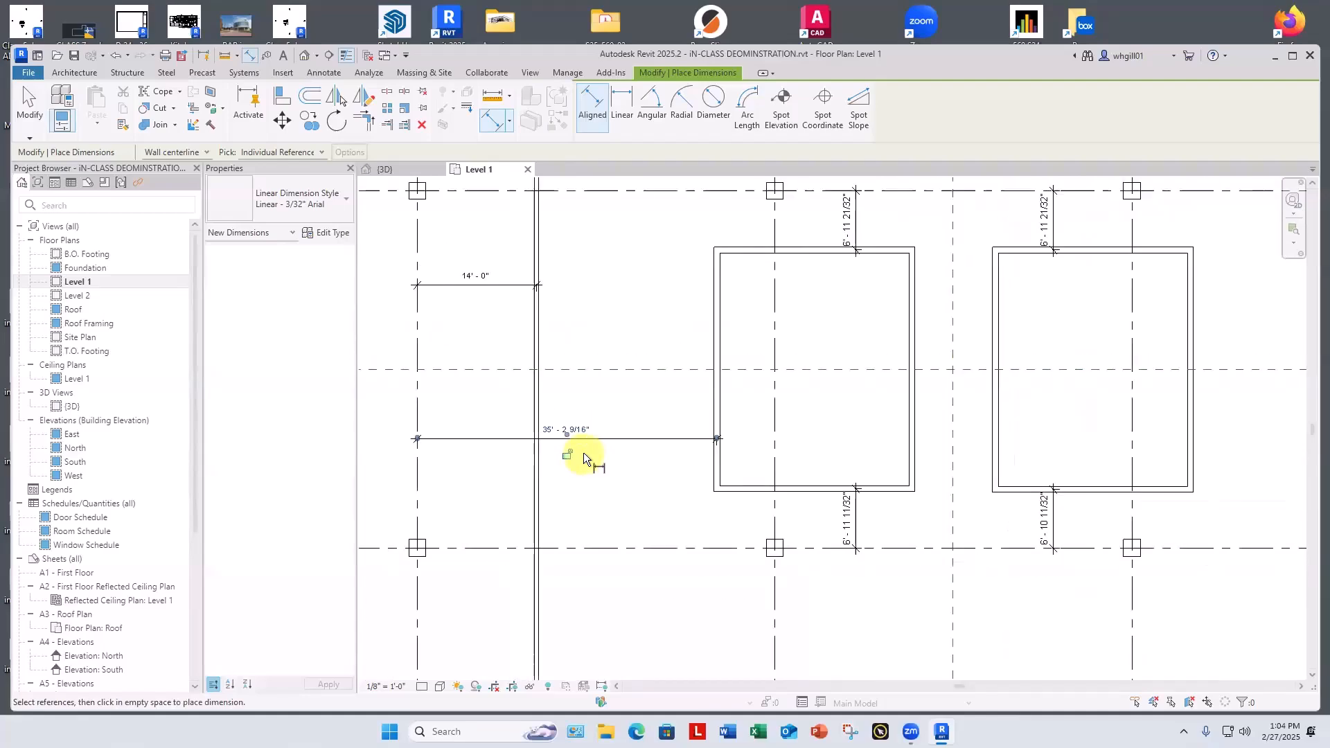
# Place an aligned dimension between the outer side wall centerline of the right-hand core and grid 4.
pyautogui.click(912, 442)
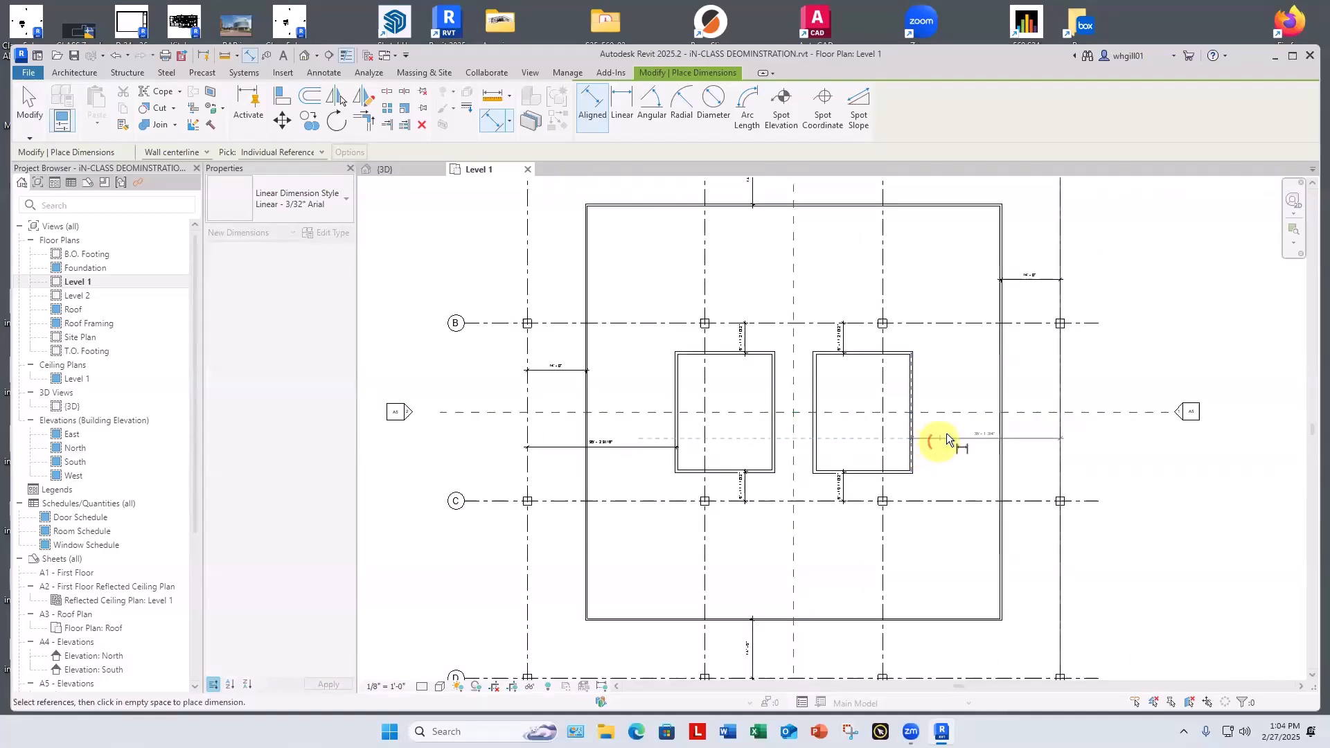
pyautogui.click(947, 433)
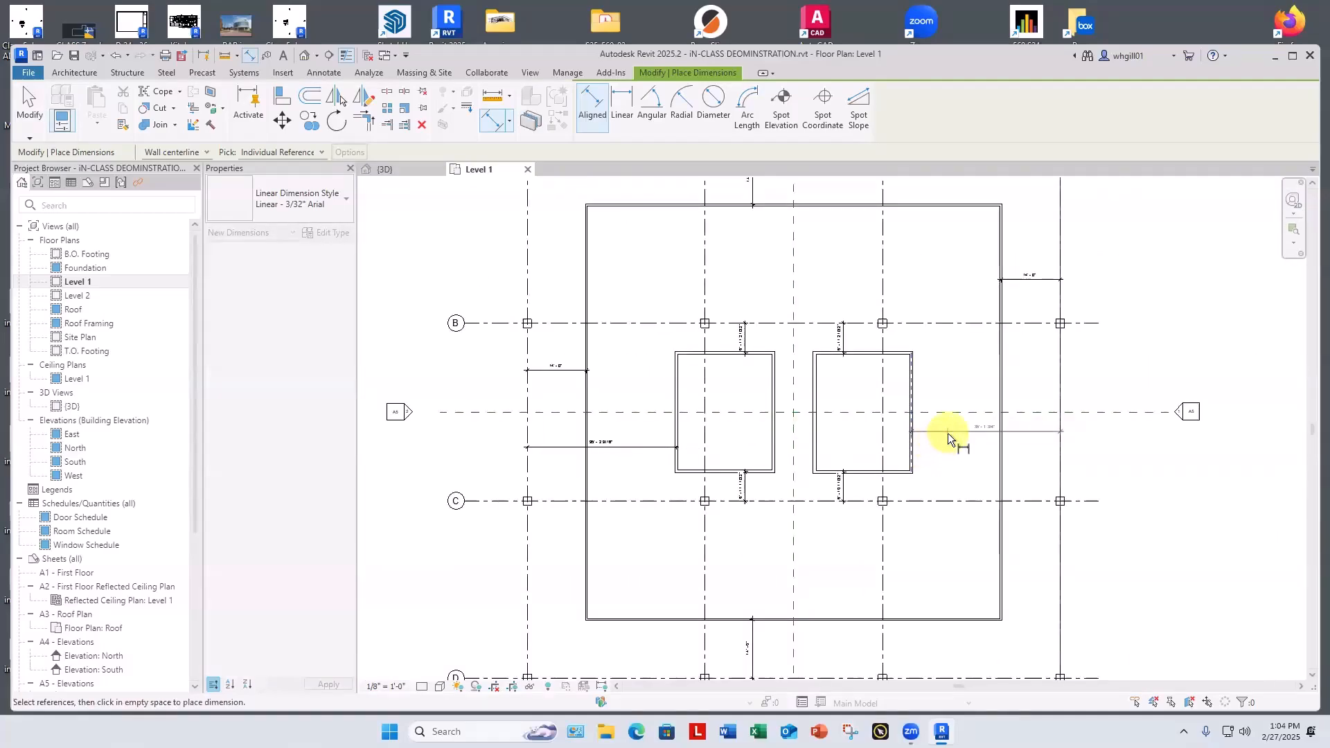
pyautogui.press('Escape')
pyautogui.press('Escape')
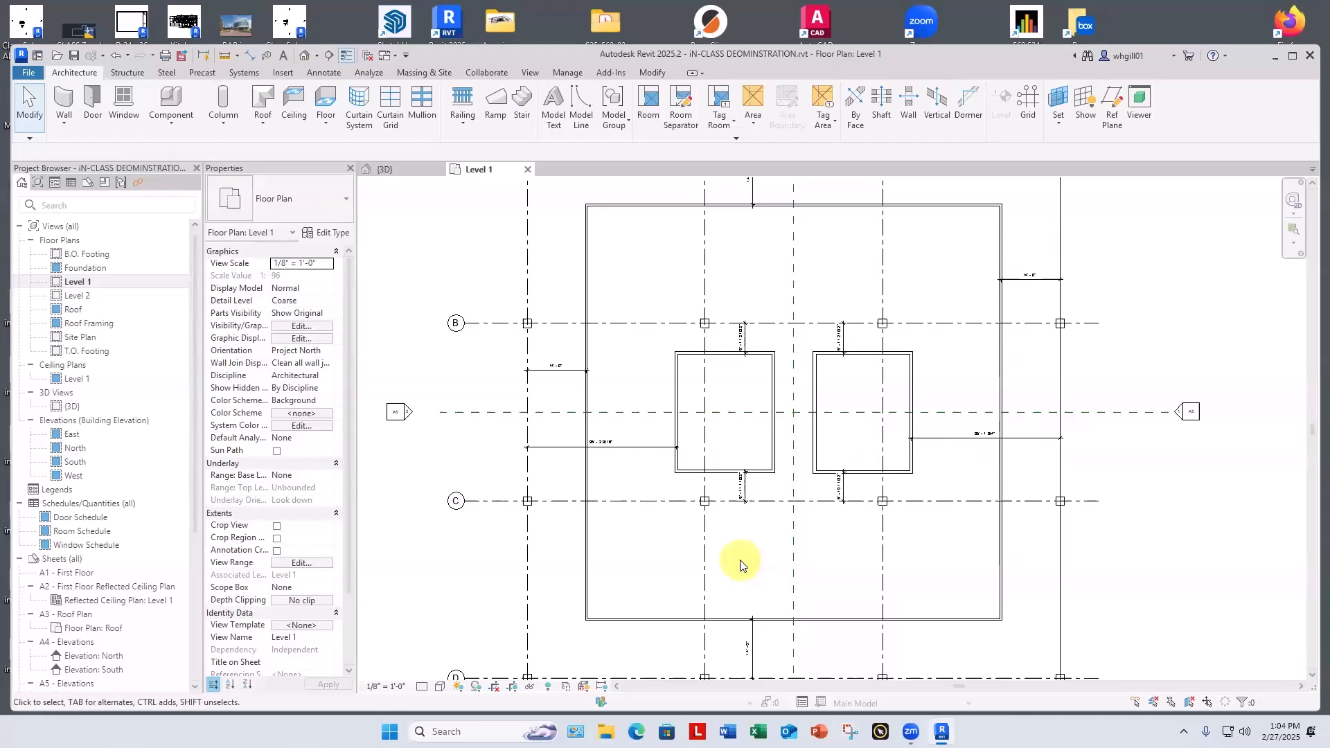
# Set the upper wall of the left-hand core 7' from grid B.
pyautogui.scroll(3, 735, 449)
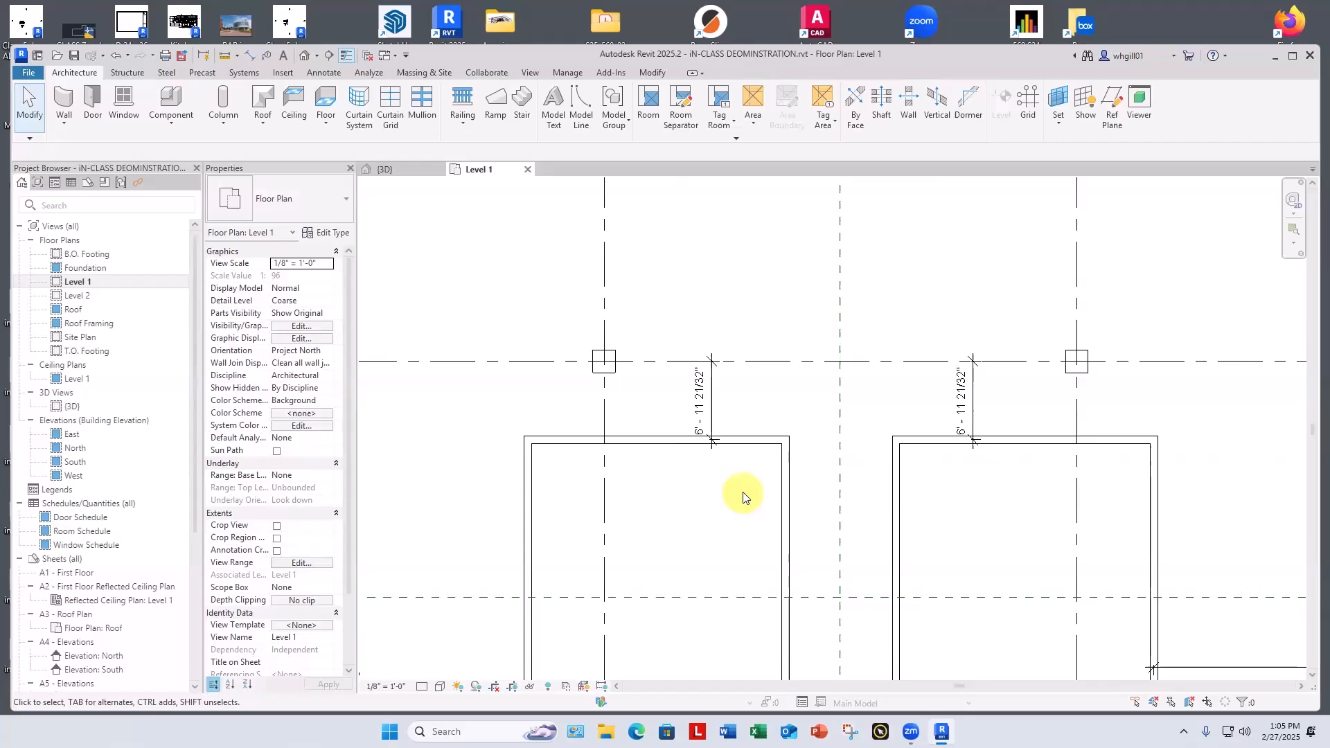
pyautogui.click(744, 443)
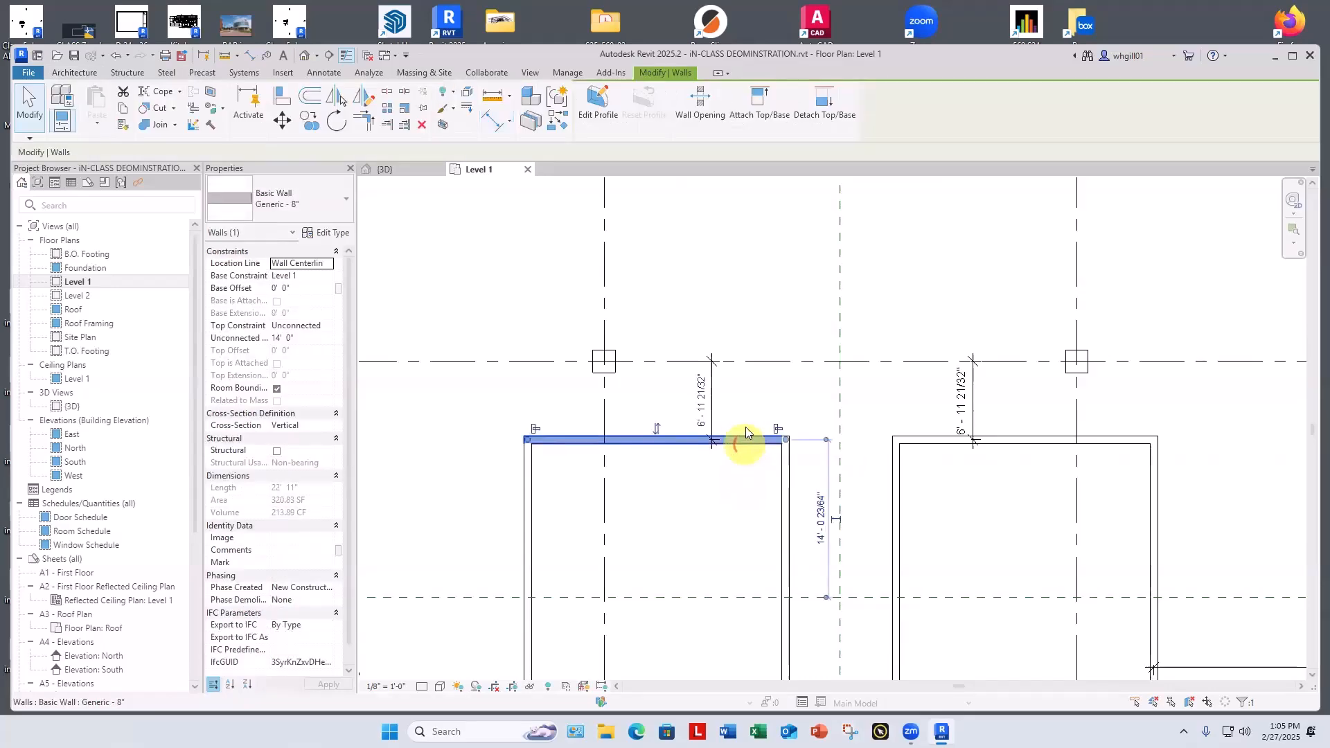
pyautogui.click(701, 399)
pyautogui.write('7')
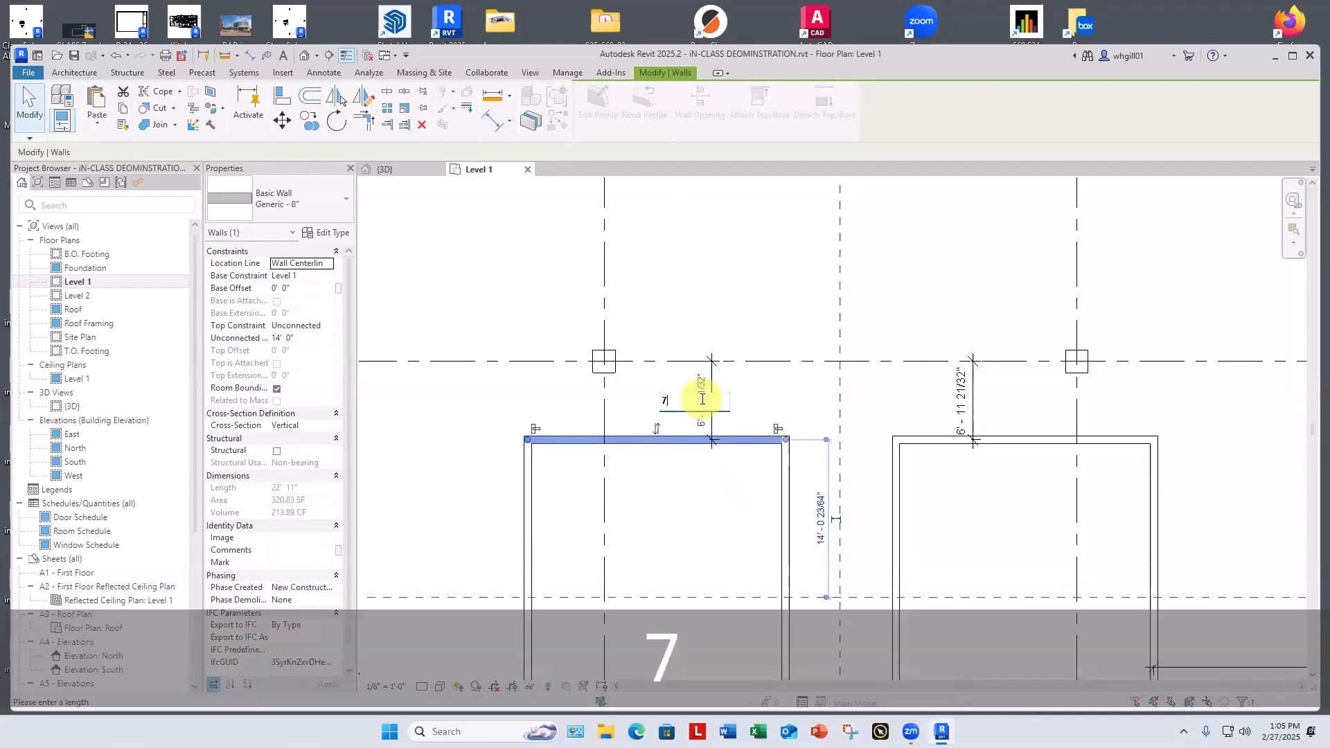
pyautogui.press('Return')
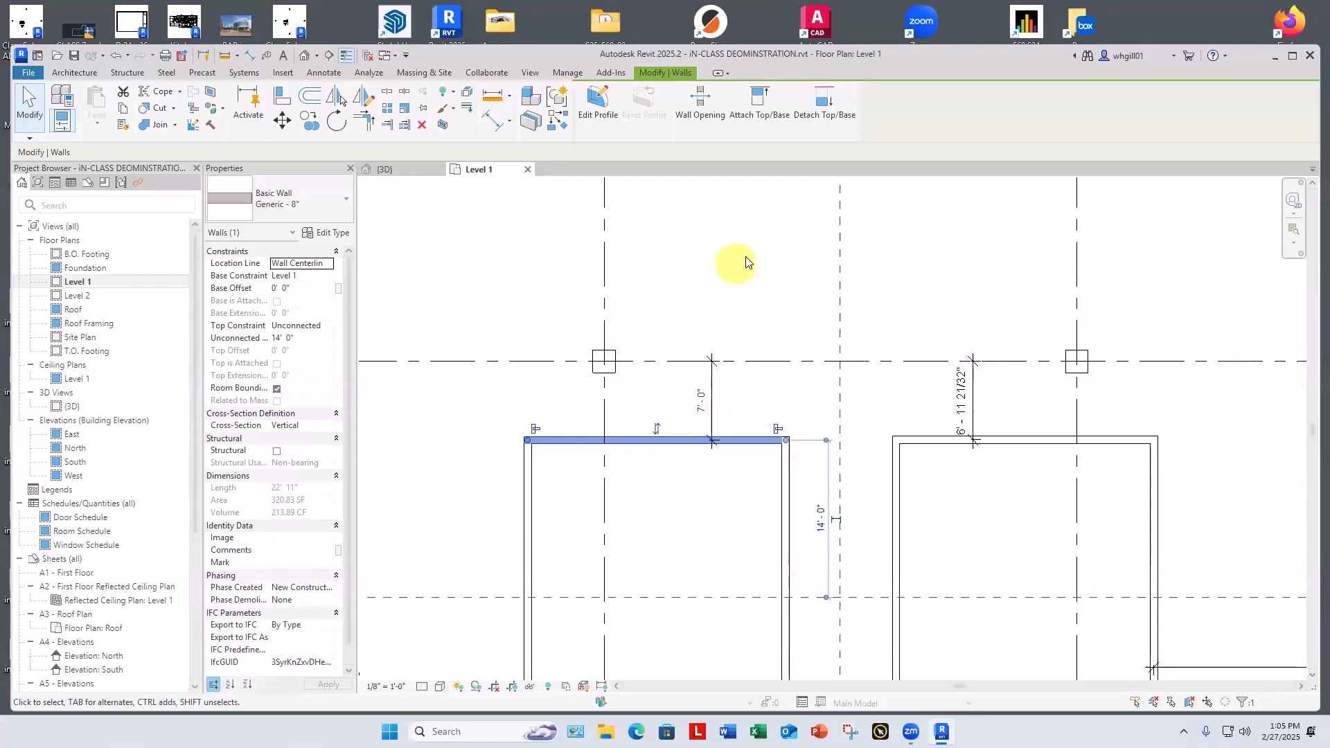
pyautogui.click(742, 261)
# Set the upper wall of the right-hand core 7' from grid B.
pyautogui.click(941, 440)
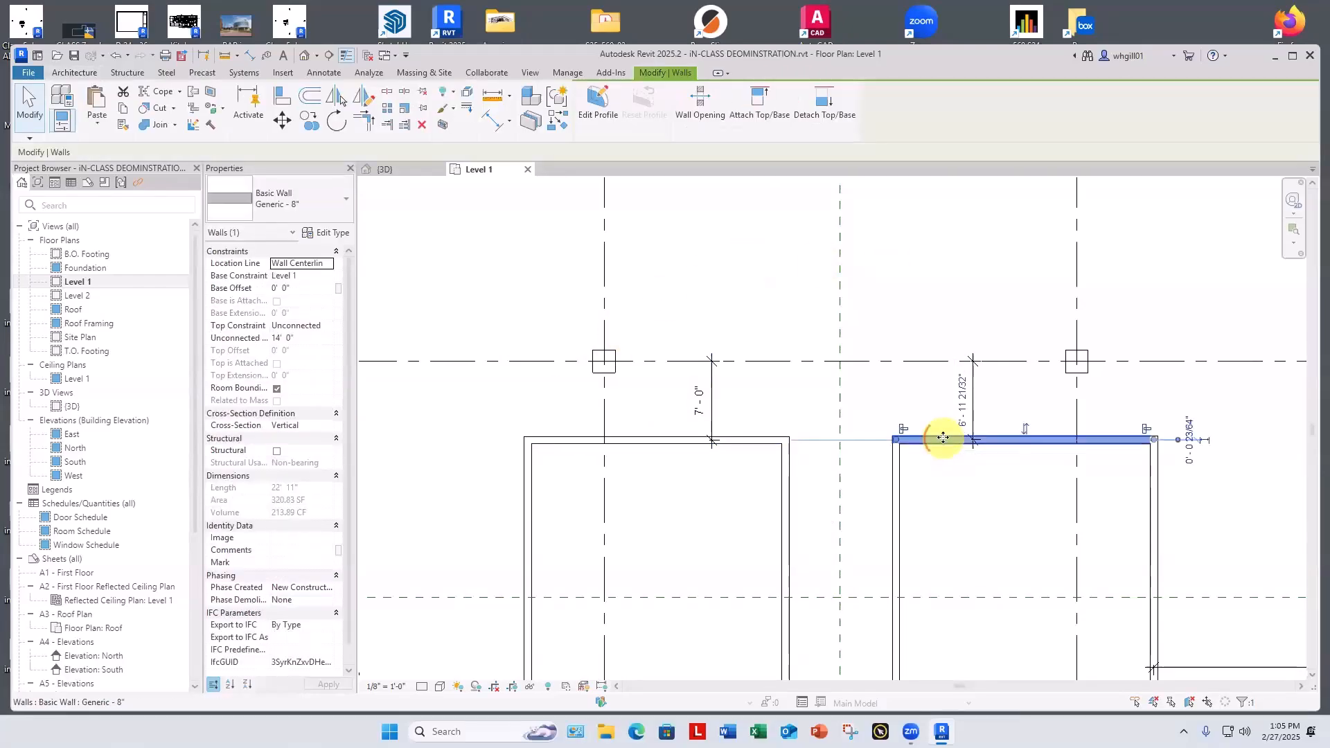
pyautogui.click(966, 390)
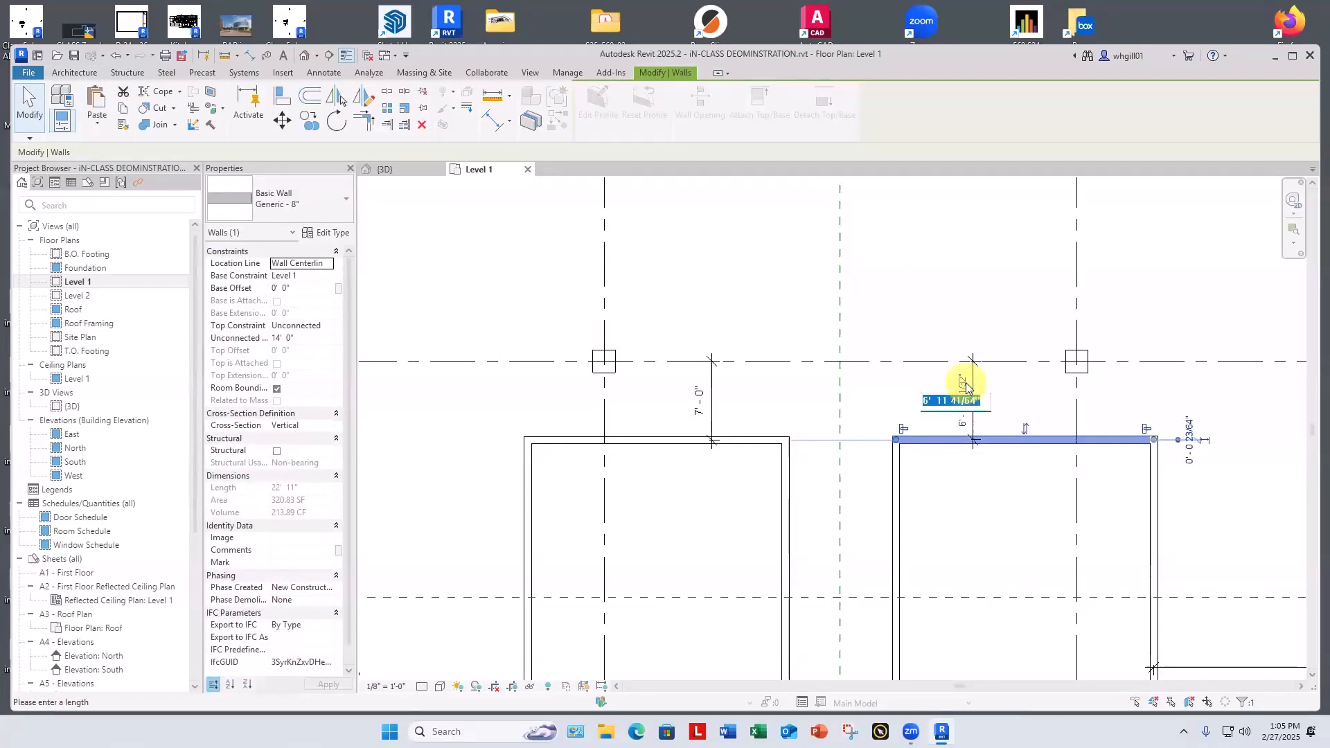
pyautogui.write('7')
pyautogui.press('Return')
pyautogui.click(943, 288)
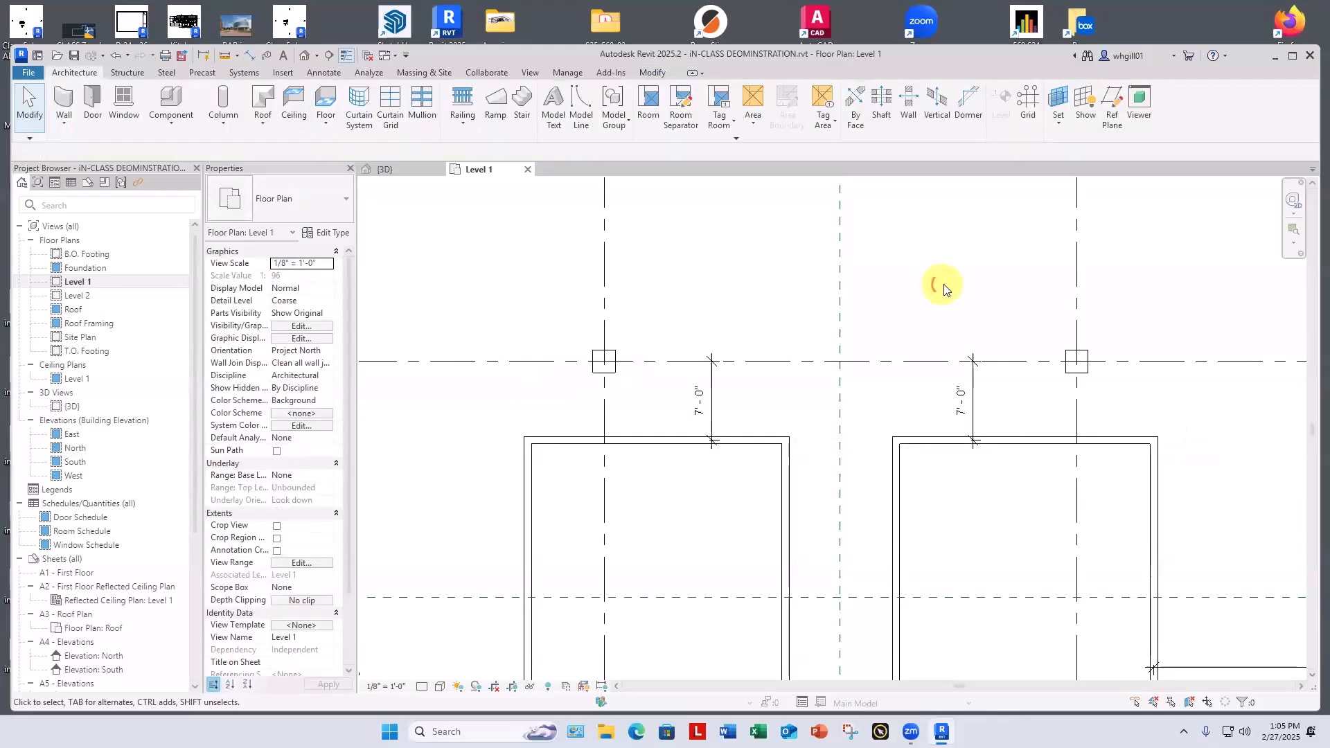
# Set the outer side wall of the left-hand core 35' from grid 1.
pyautogui.scroll(-5, 943, 287)
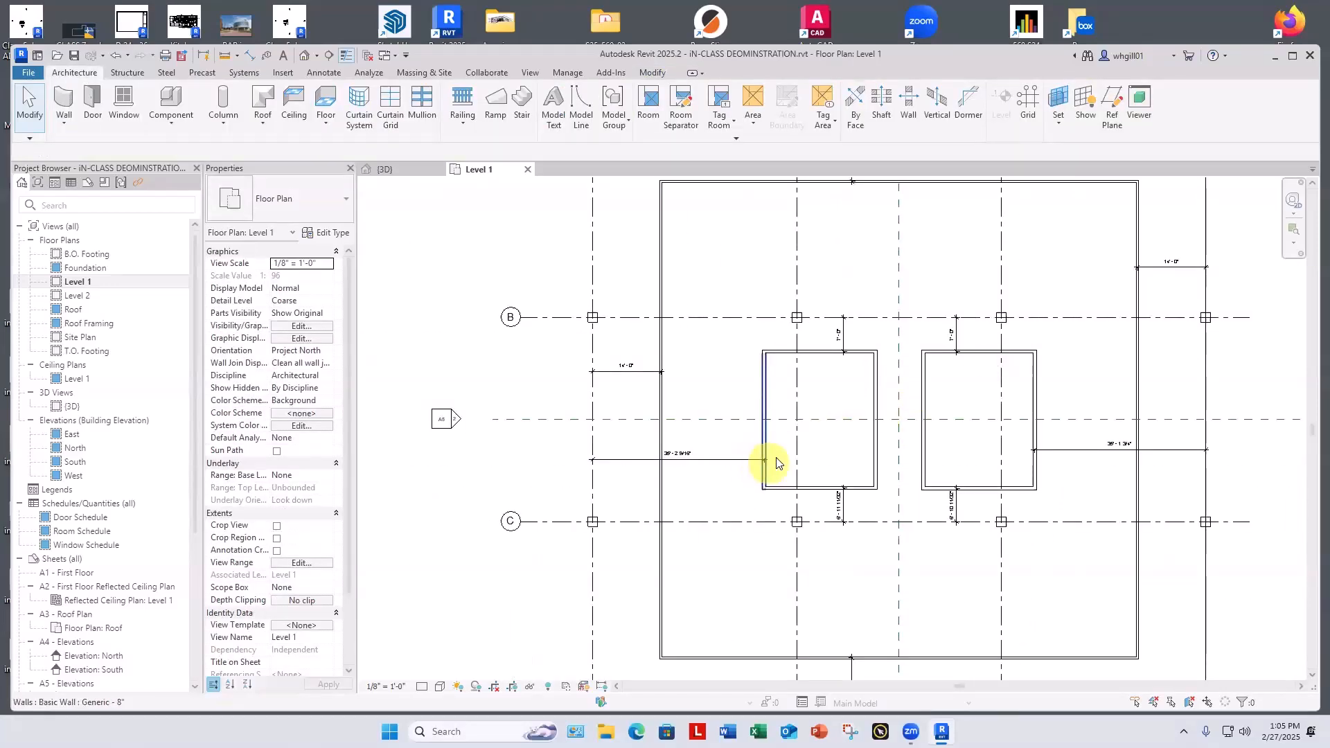
pyautogui.scroll(3, 767, 459)
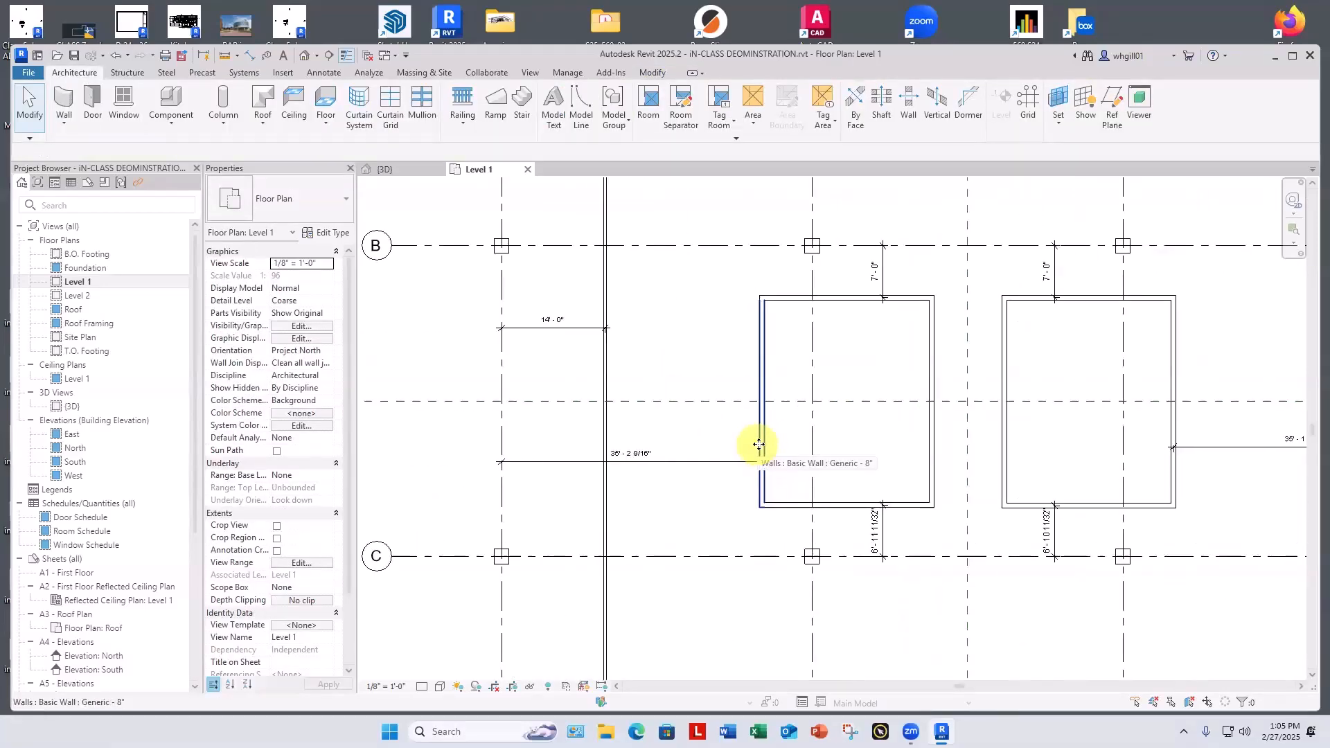
pyautogui.click(762, 447)
pyautogui.write('35')
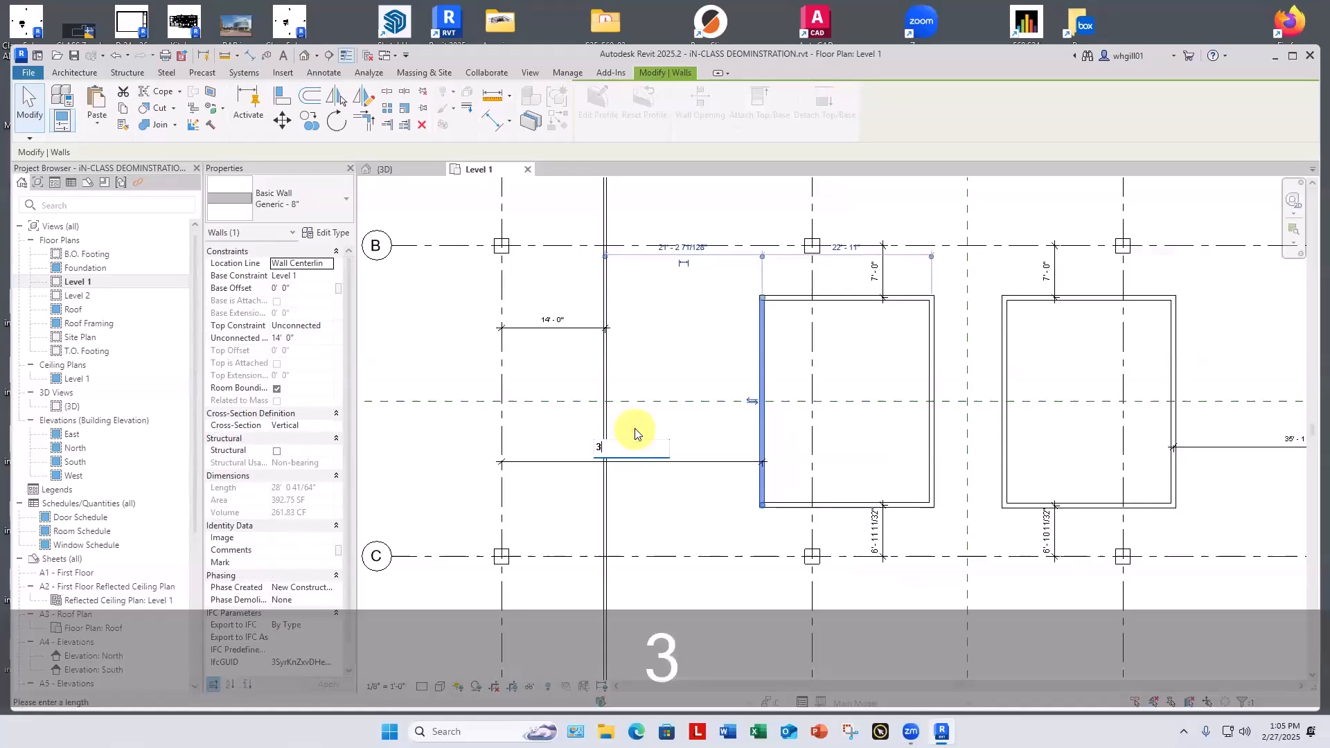
pyautogui.press('Return')
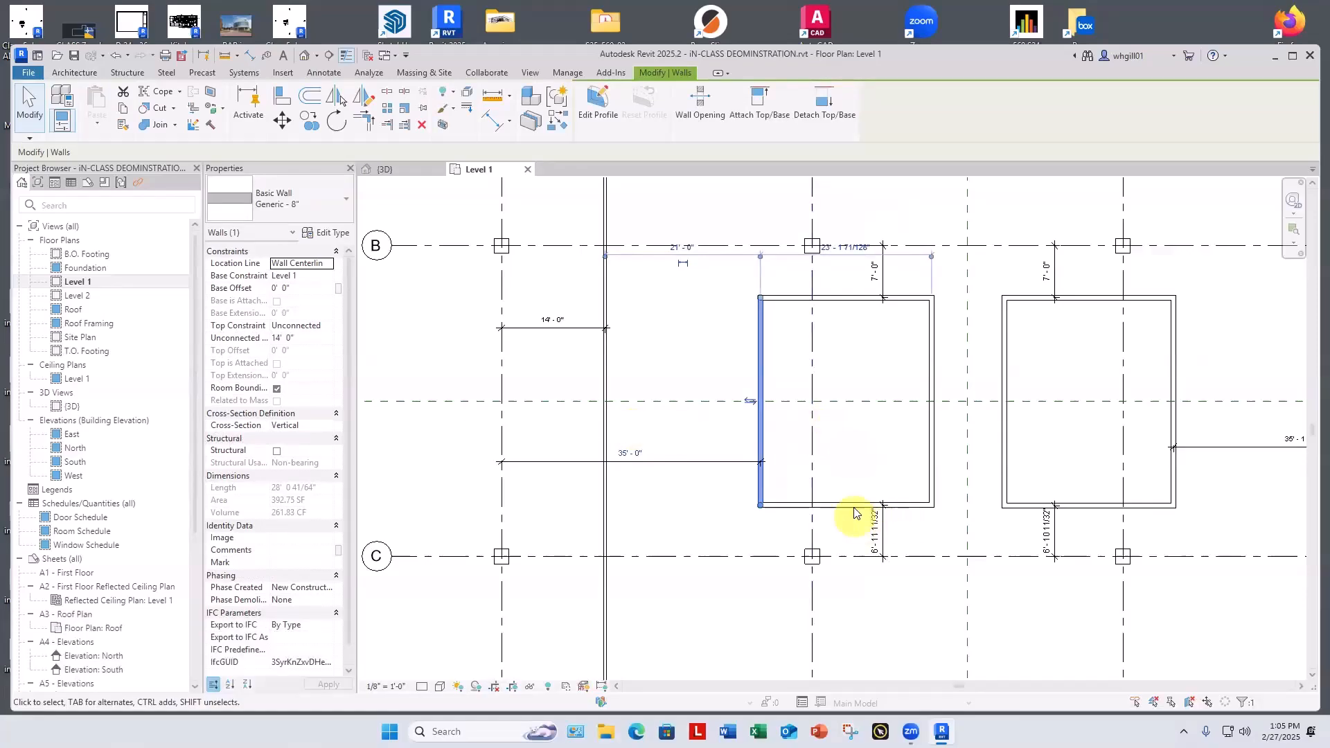
# Set the lower walls of both cores 7' from grid C.
pyautogui.click(853, 506)
pyautogui.click(874, 528)
pyautogui.write('7')
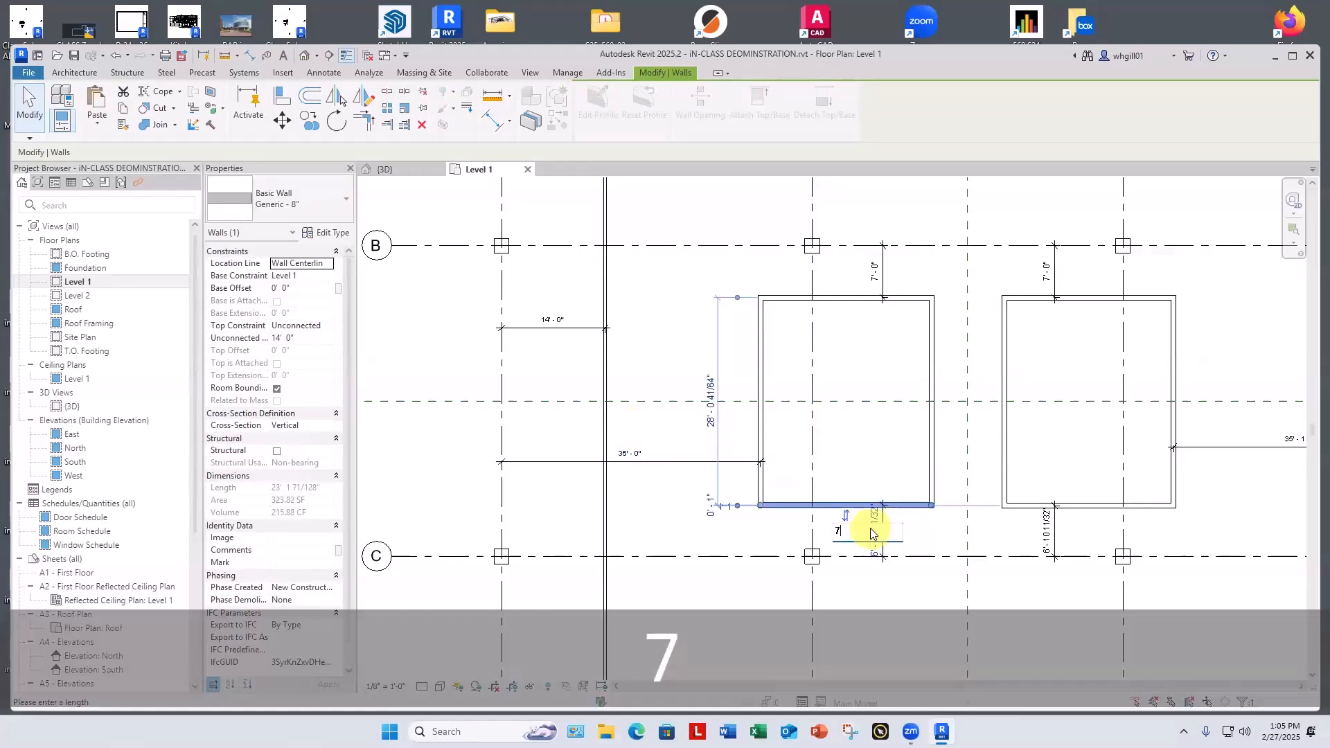
pyautogui.press('Return')
pyautogui.click(1075, 507)
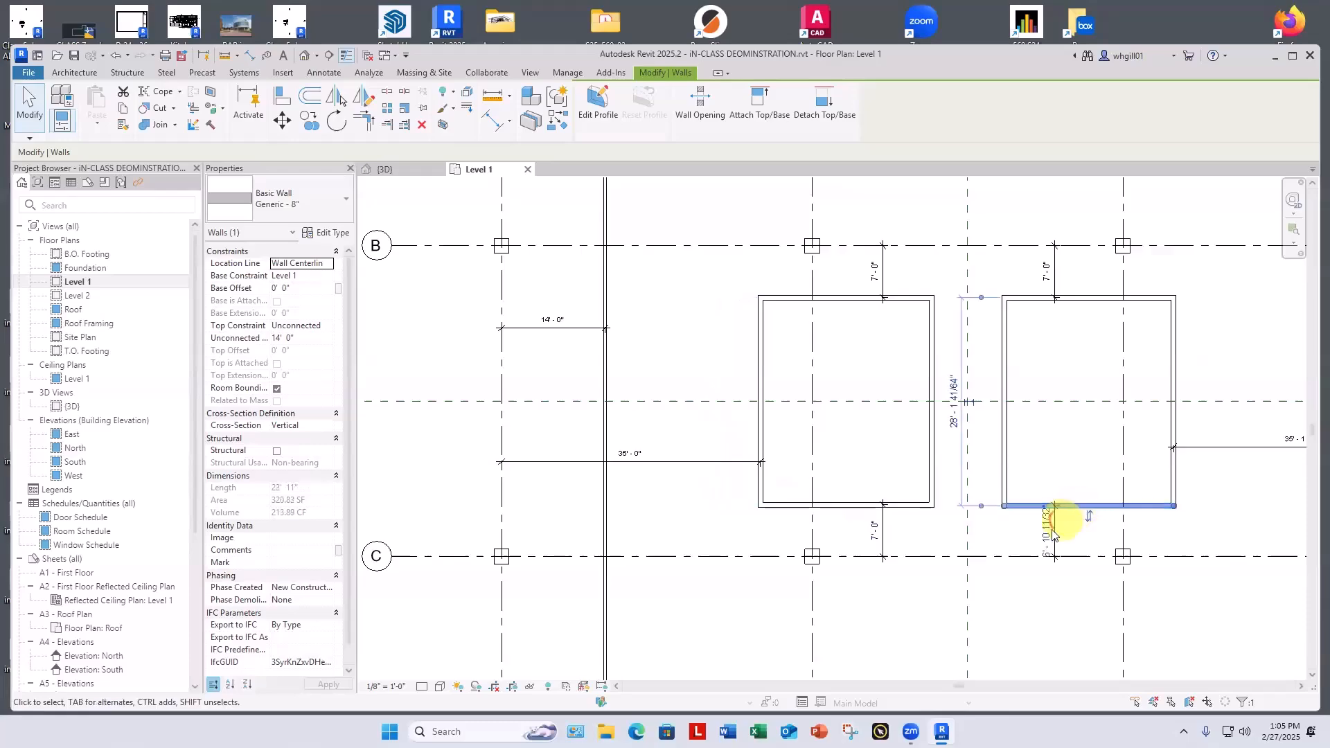
pyautogui.click(1047, 530)
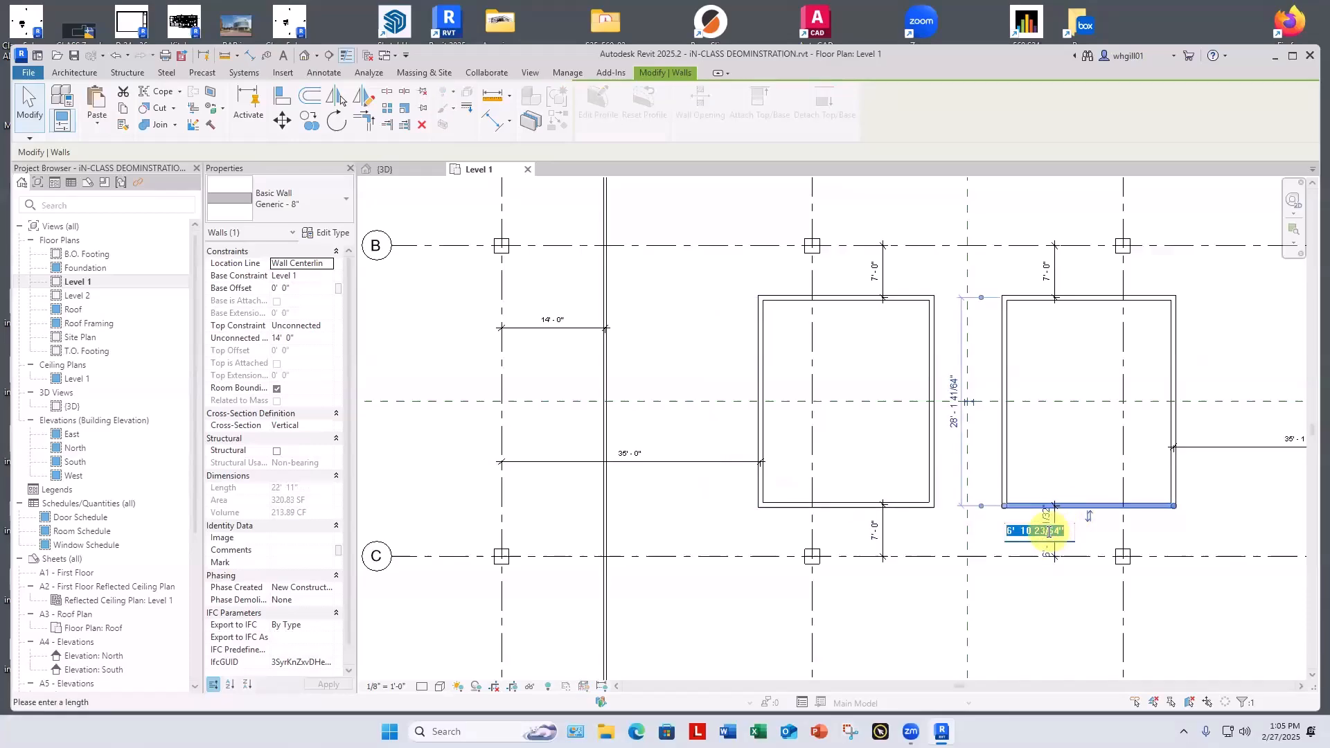
pyautogui.write('7')
pyautogui.press('Return')
# Set the outer side wall of the right-hand core 35' from grid 4.
pyautogui.moveTo(1240, 493); pyautogui.dragTo(938, 511, button='middle')
pyautogui.press('Escape')
pyautogui.press('Escape')
pyautogui.click(873, 494)
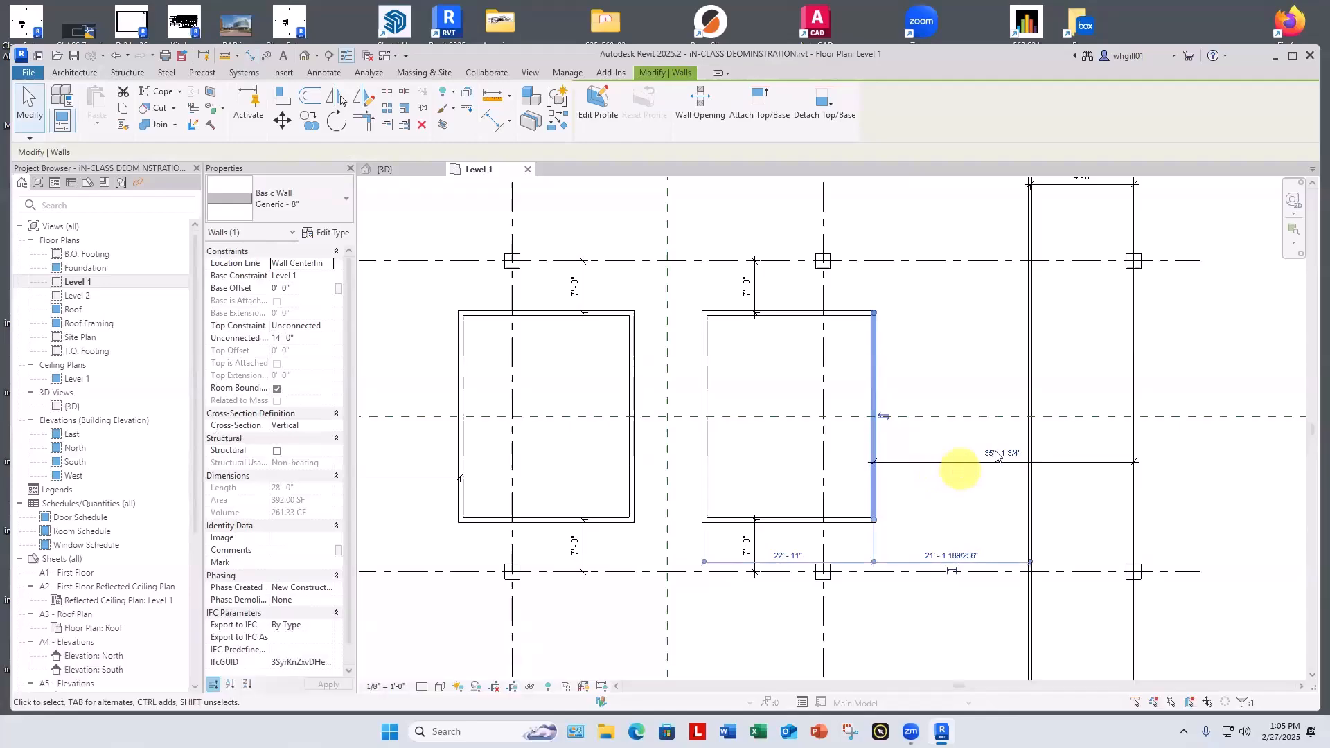
pyautogui.click(998, 450)
pyautogui.write('35')
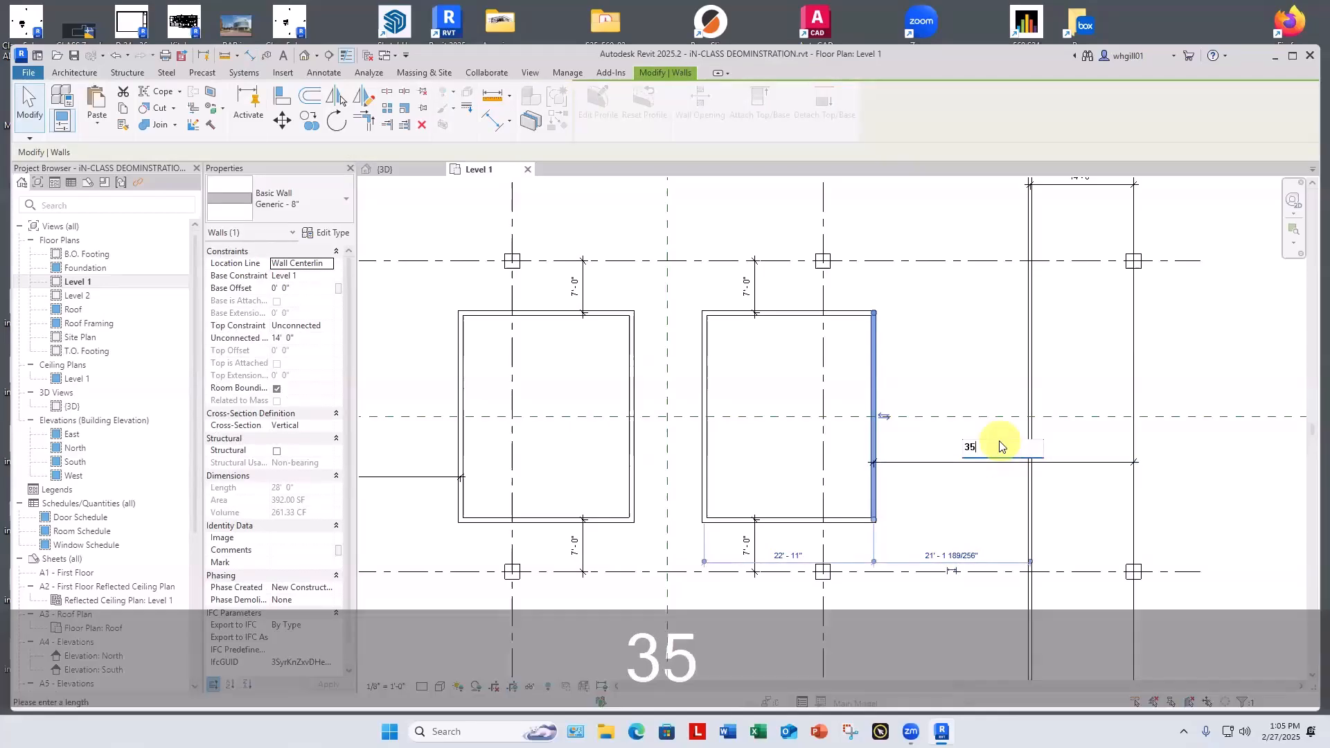
pyautogui.press('Return')
pyautogui.press('Escape')
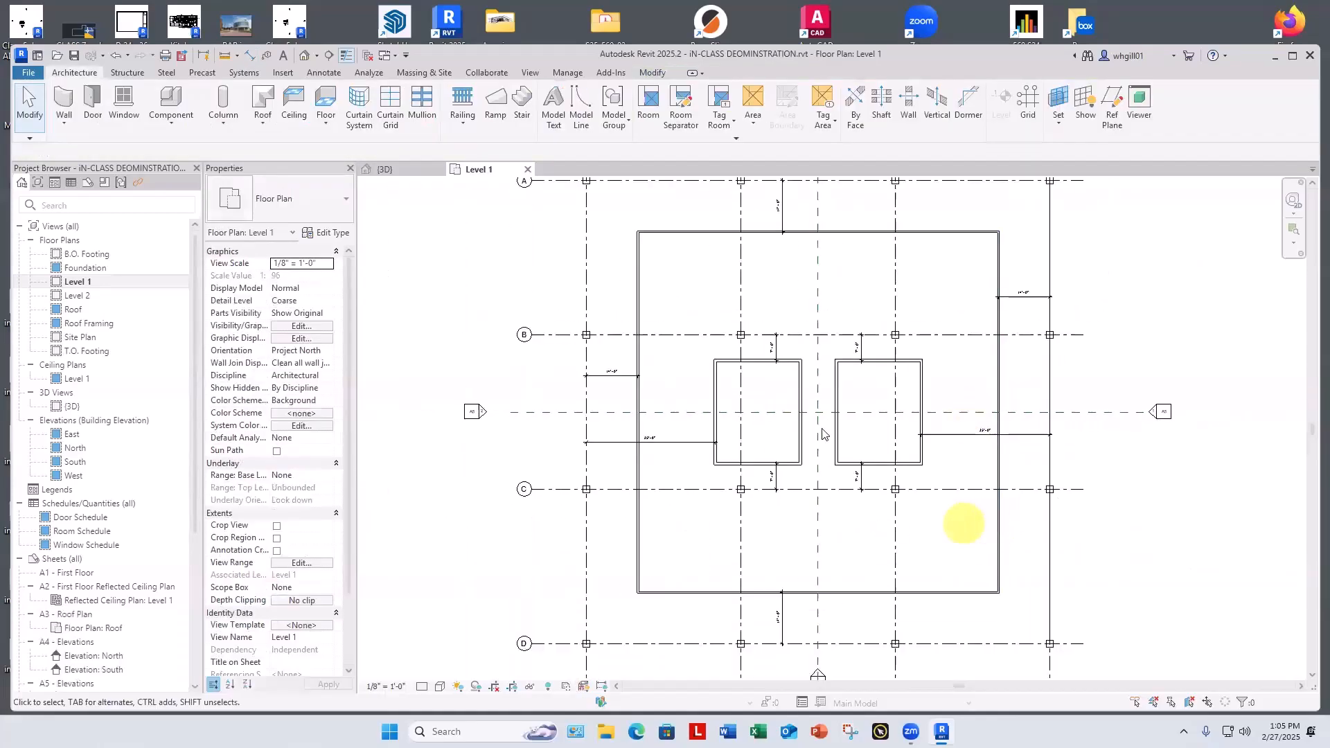
# Dimension the inner side wall of each core to the vertical reference plane running between the cores.
pyautogui.press('d')
pyautogui.press('i')
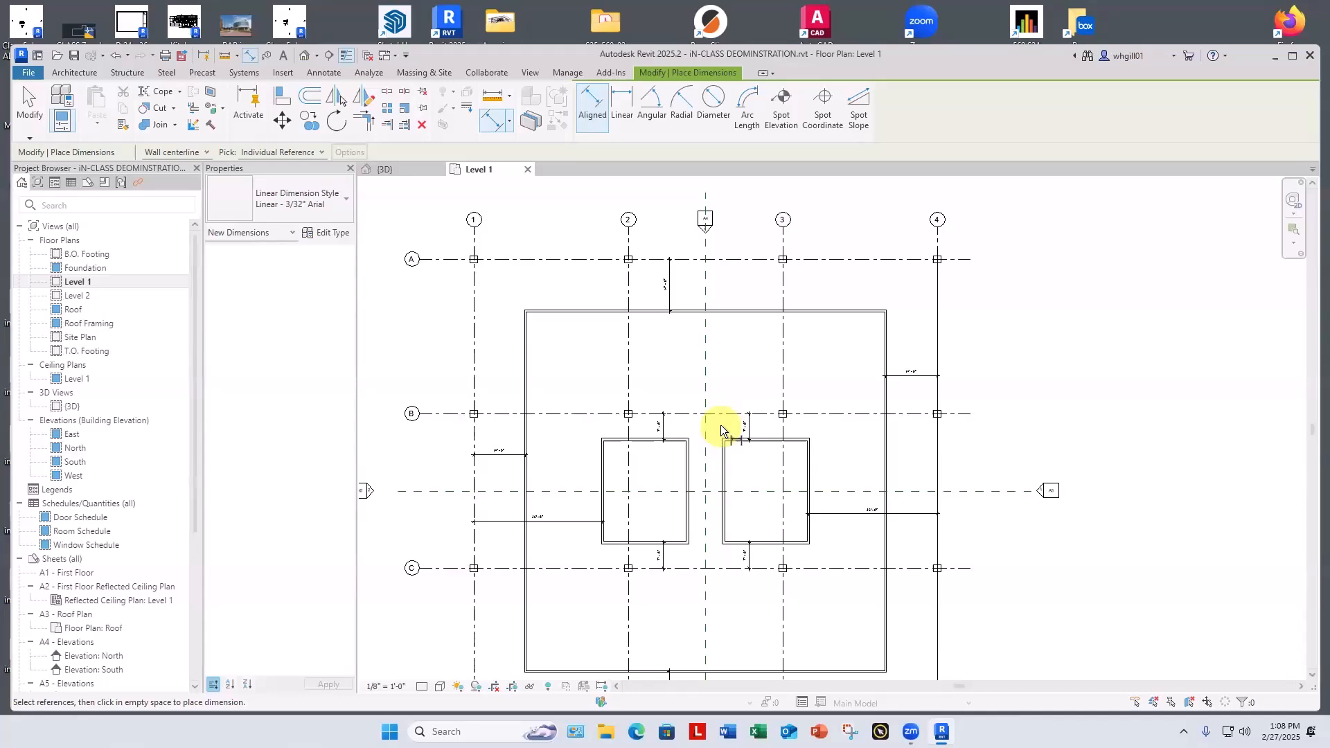
pyautogui.scroll(5, 714, 424)
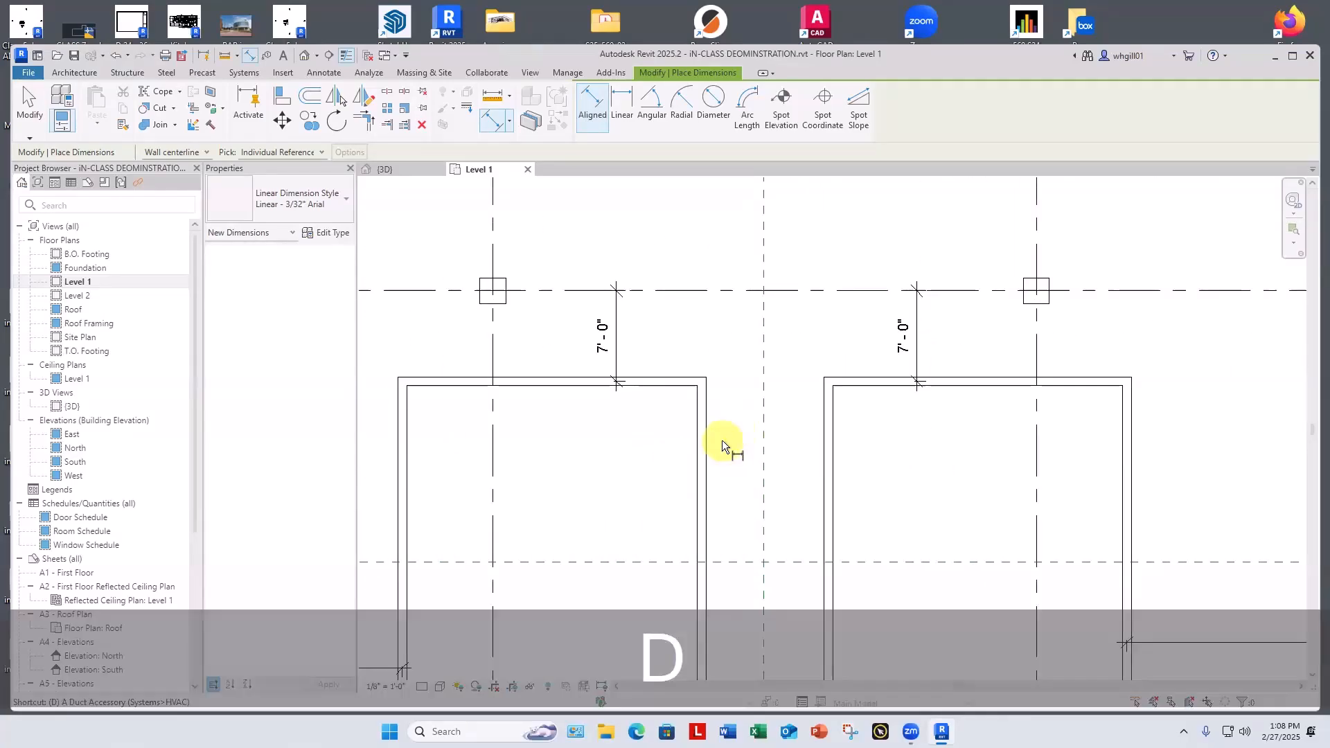
pyautogui.click(704, 446)
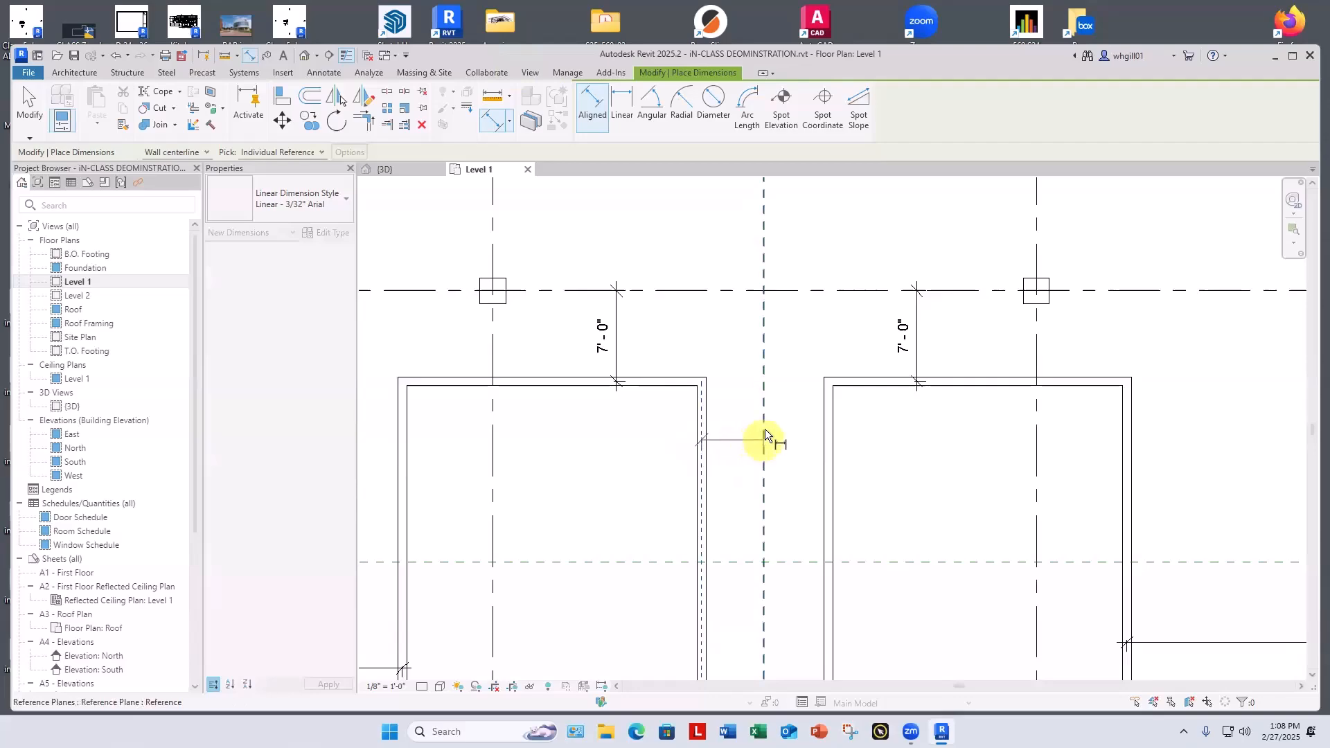
pyautogui.click(765, 430)
pyautogui.click(782, 410)
pyautogui.click(765, 463)
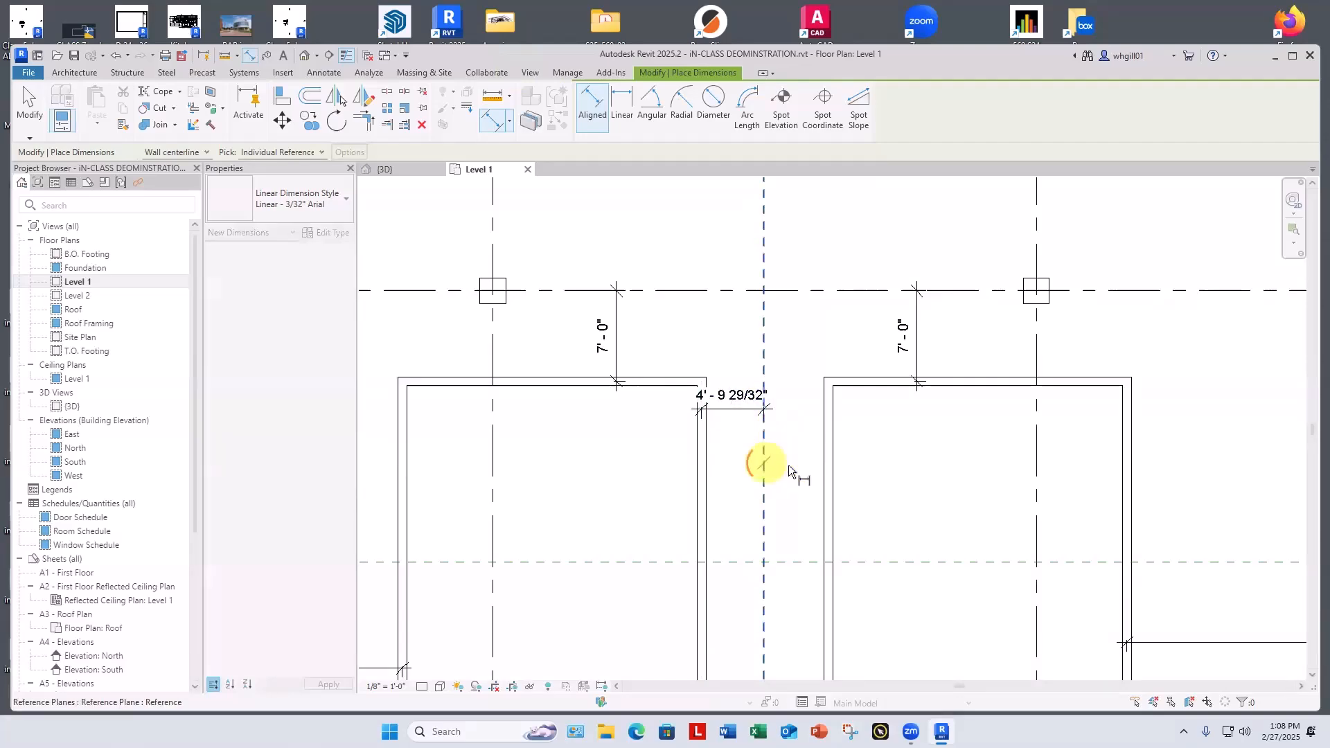
pyautogui.click(828, 463)
pyautogui.click(875, 463)
pyautogui.press('Escape')
pyautogui.press('Escape')
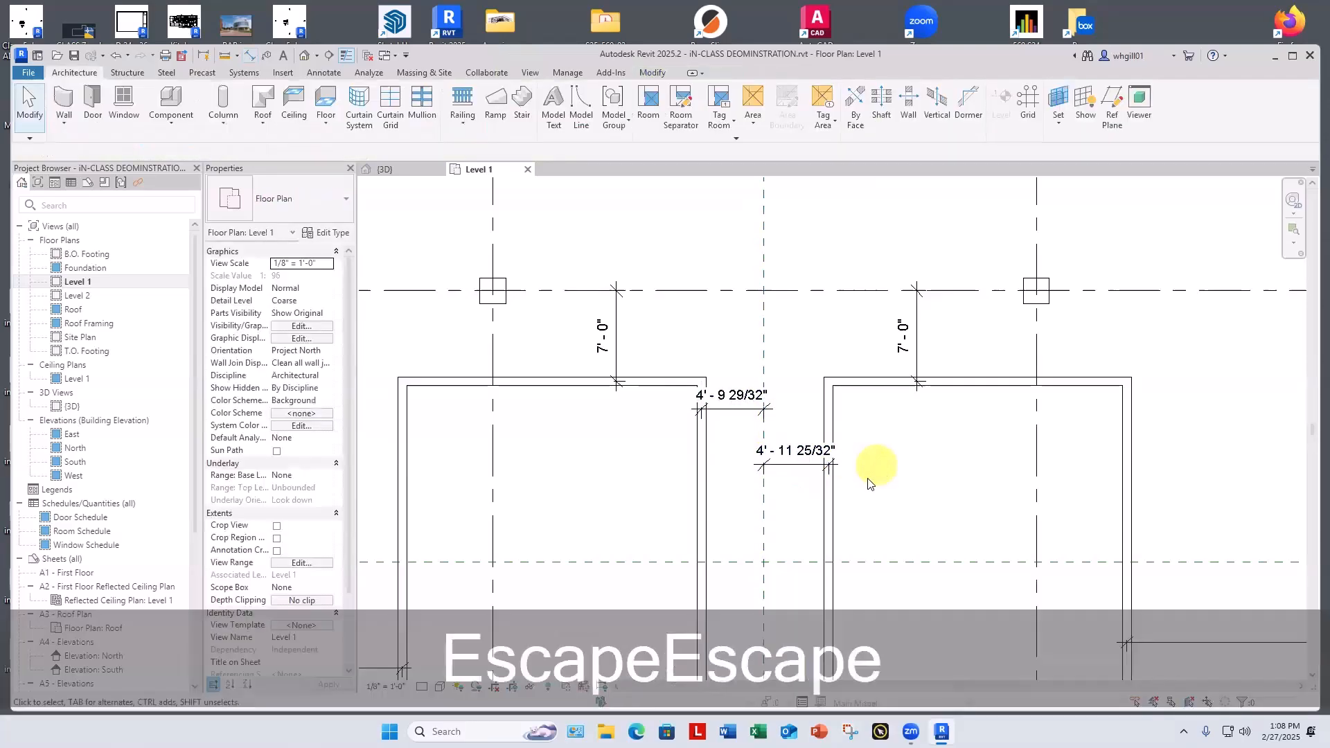
pyautogui.moveTo(874, 485); pyautogui.dragTo(861, 527, button='middle')
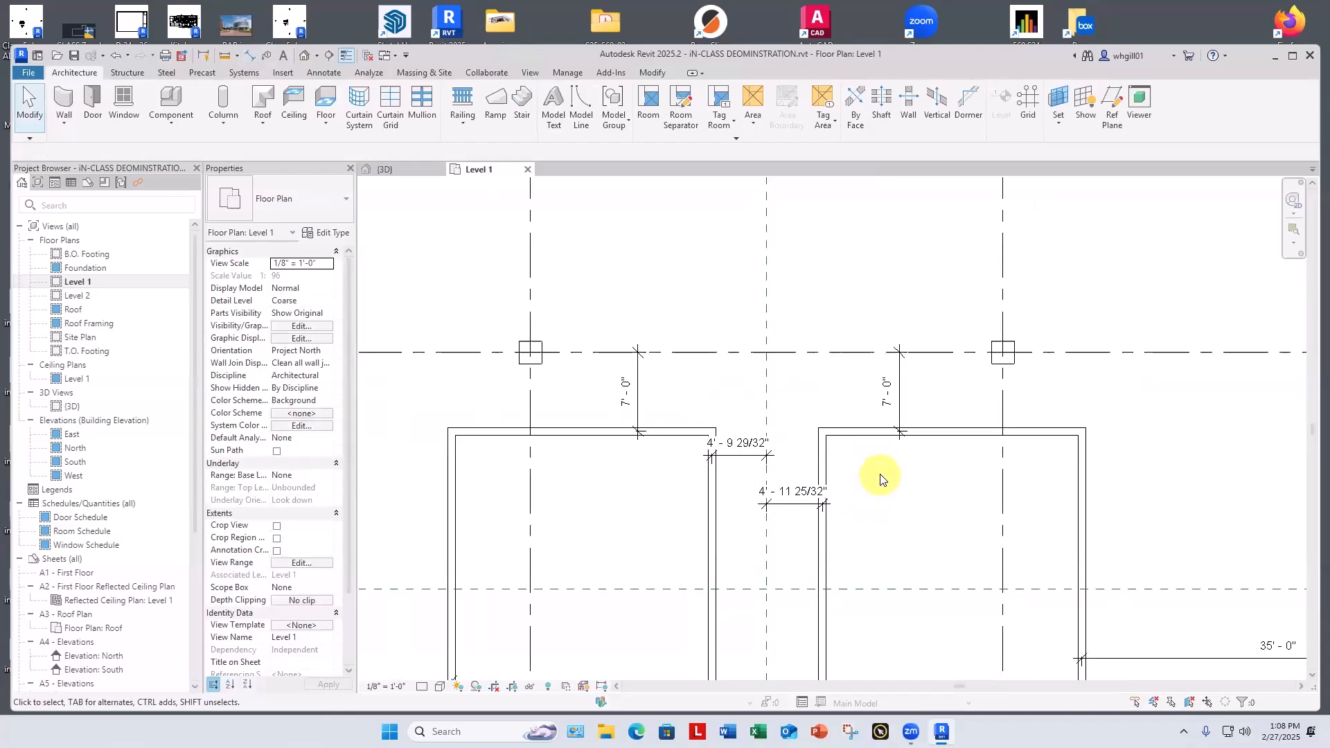
pyautogui.scroll(-1, 882, 464)
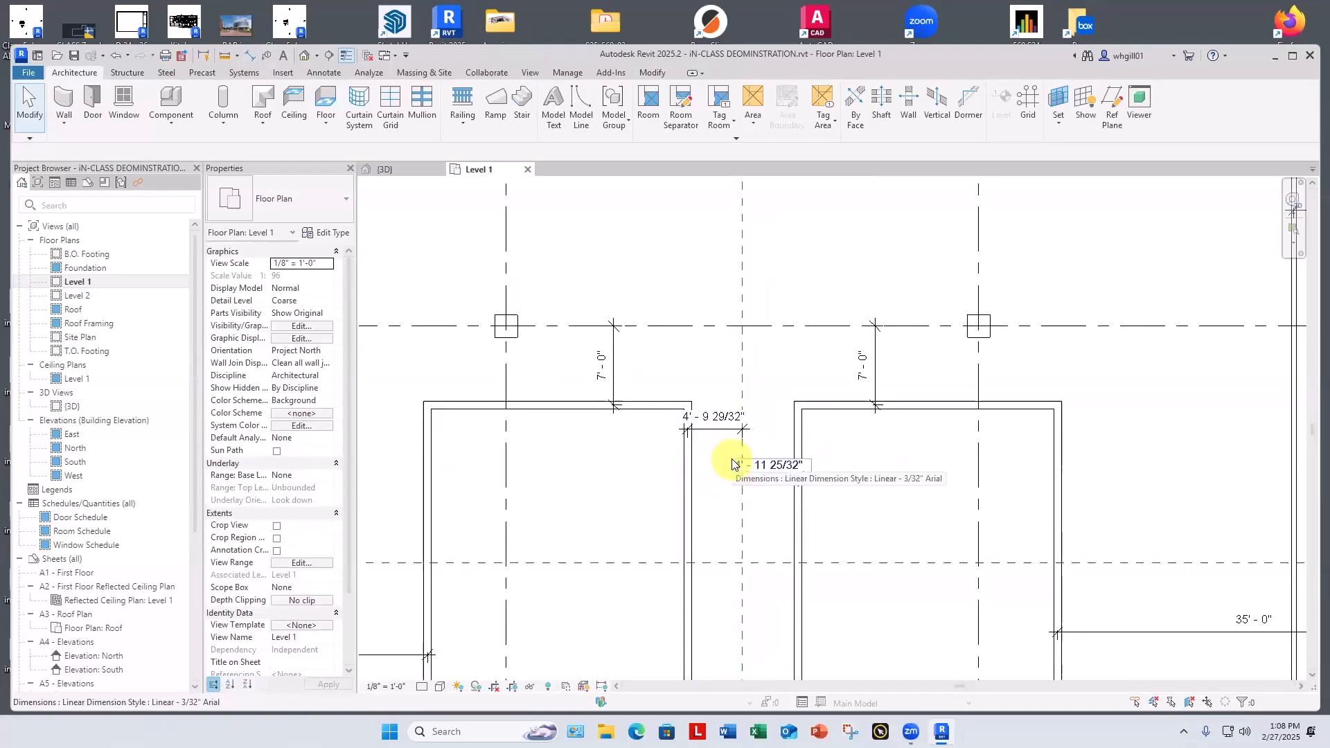
pyautogui.press('Escape')
pyautogui.scroll(-4, 742, 451)
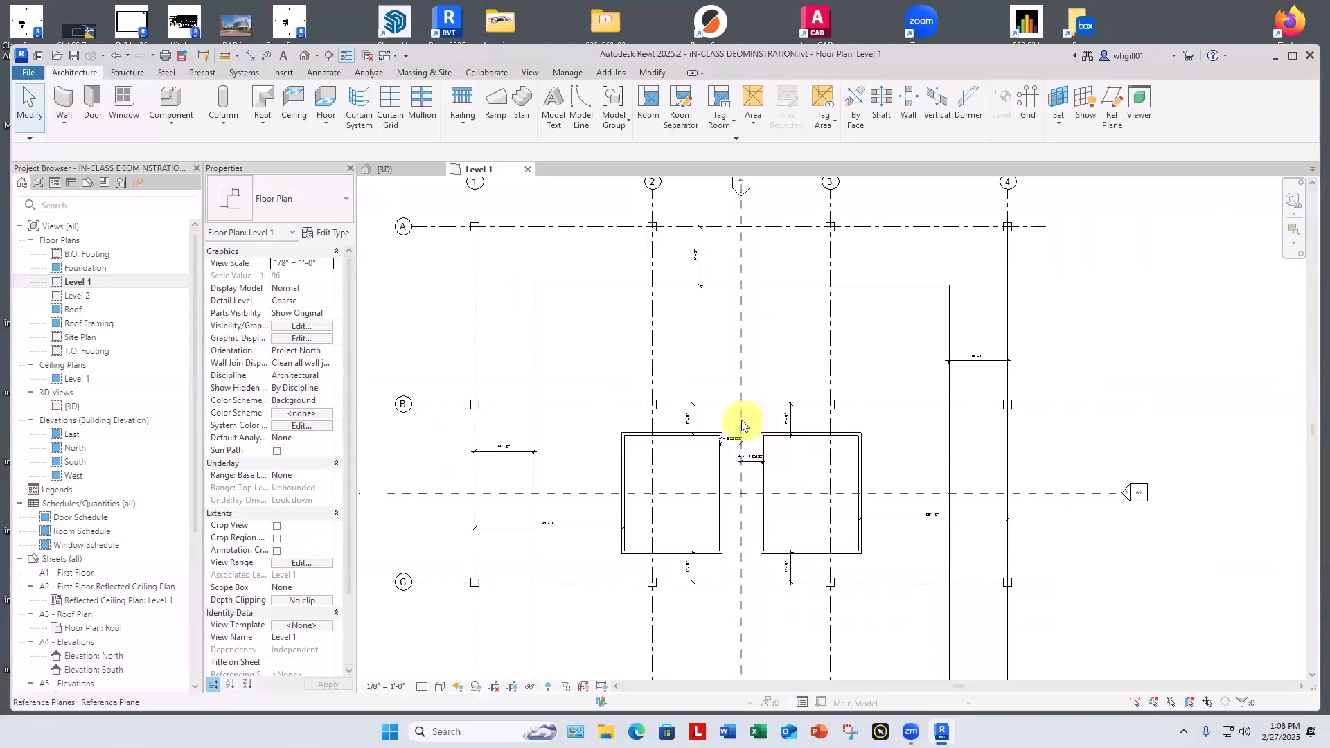
# Delete the dimensions between the inner core walls and the vertical reference plane.
pyautogui.click(733, 443)
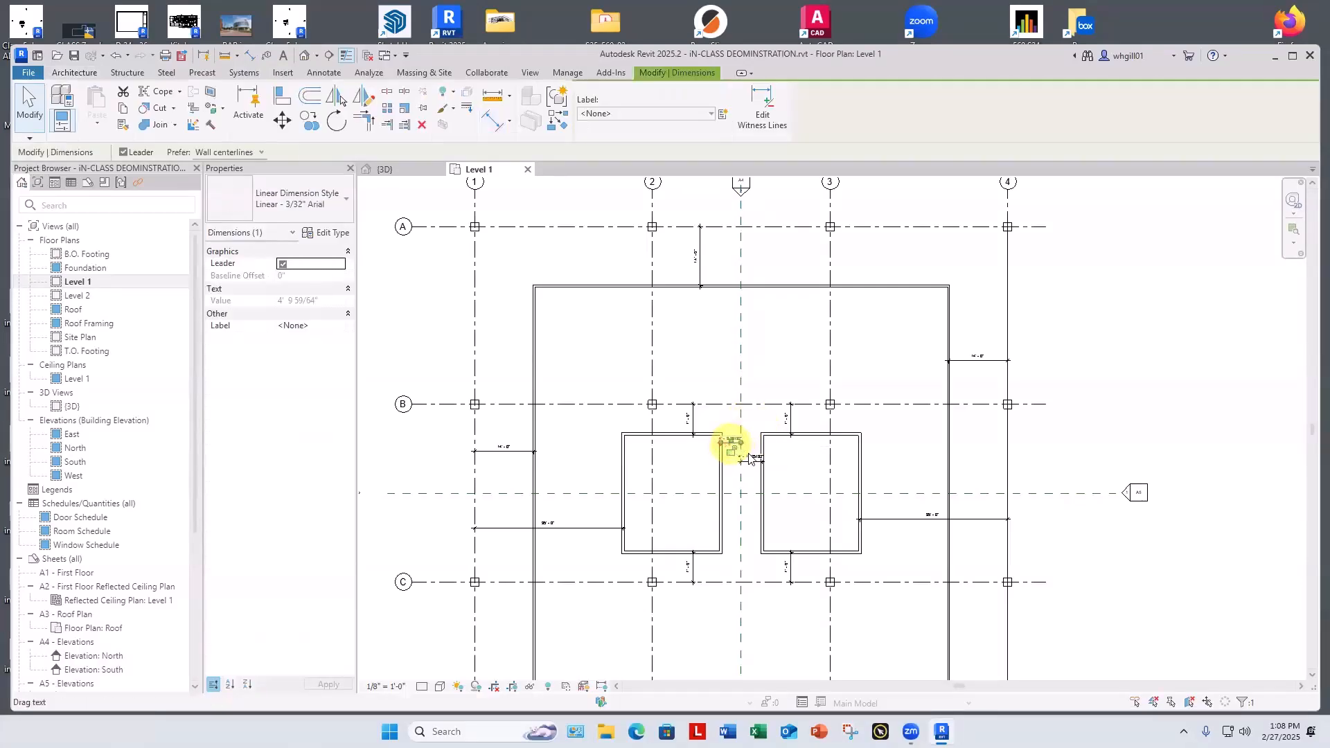
pyautogui.press('Delete')
pyautogui.scroll(-3, 735, 445)
pyautogui.moveTo(767, 407); pyautogui.dragTo(746, 374, button='middle')
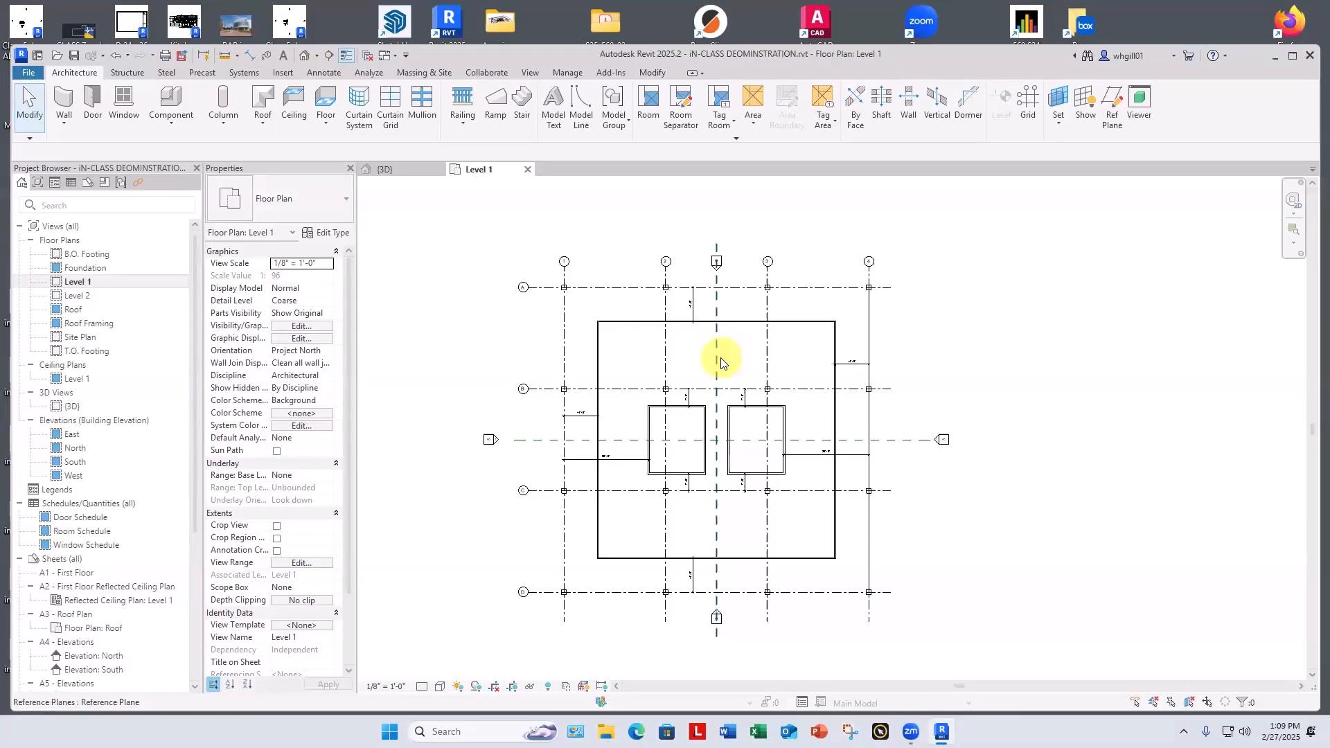
# Delete the vertical and horizontal reference planes crossing the centre of the plan.
pyautogui.click(717, 367)
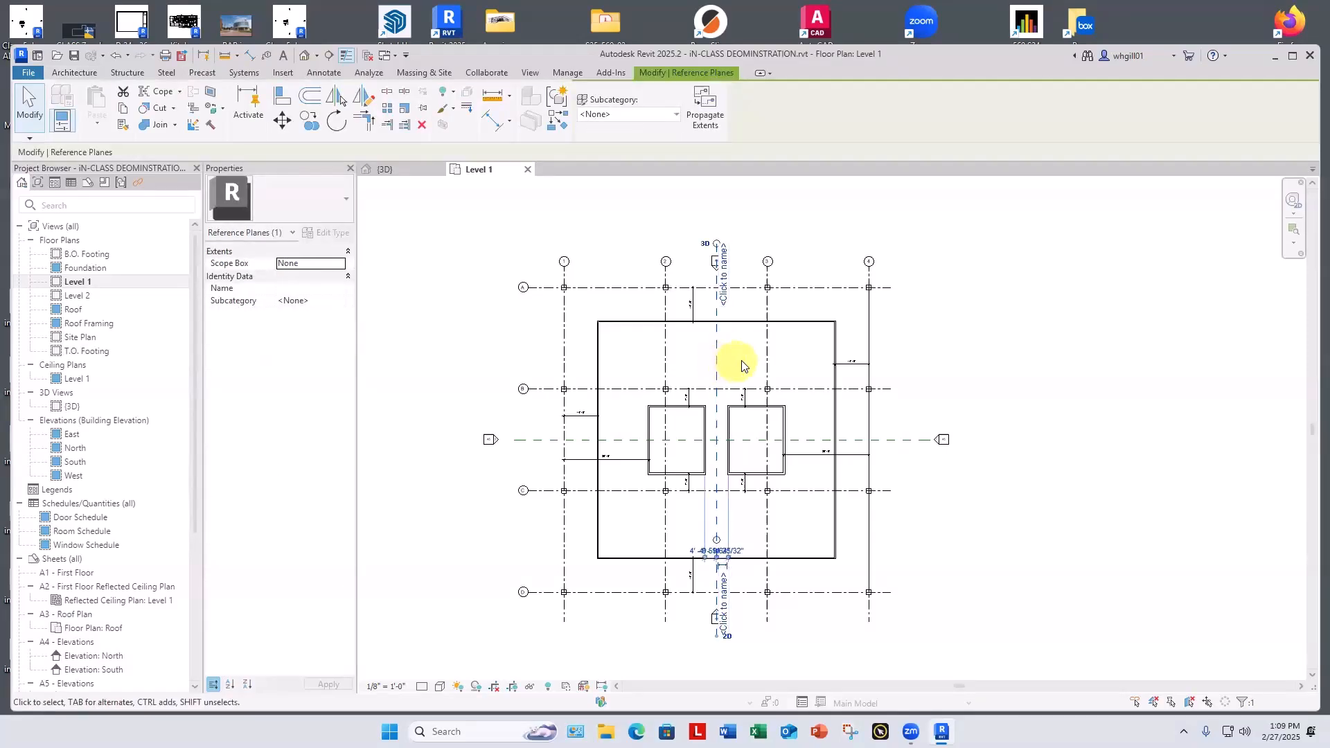
pyautogui.press('BackSpace')
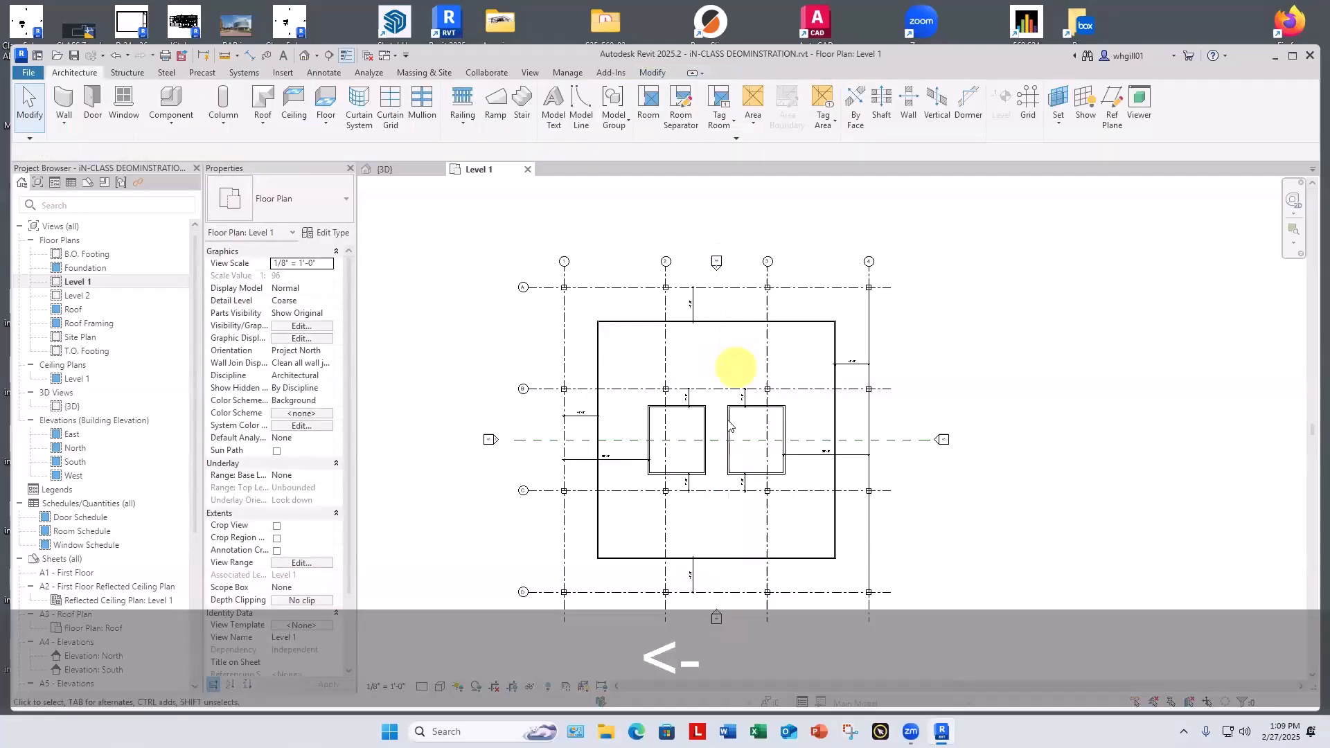
pyautogui.click(716, 442)
pyautogui.press('BackSpace')
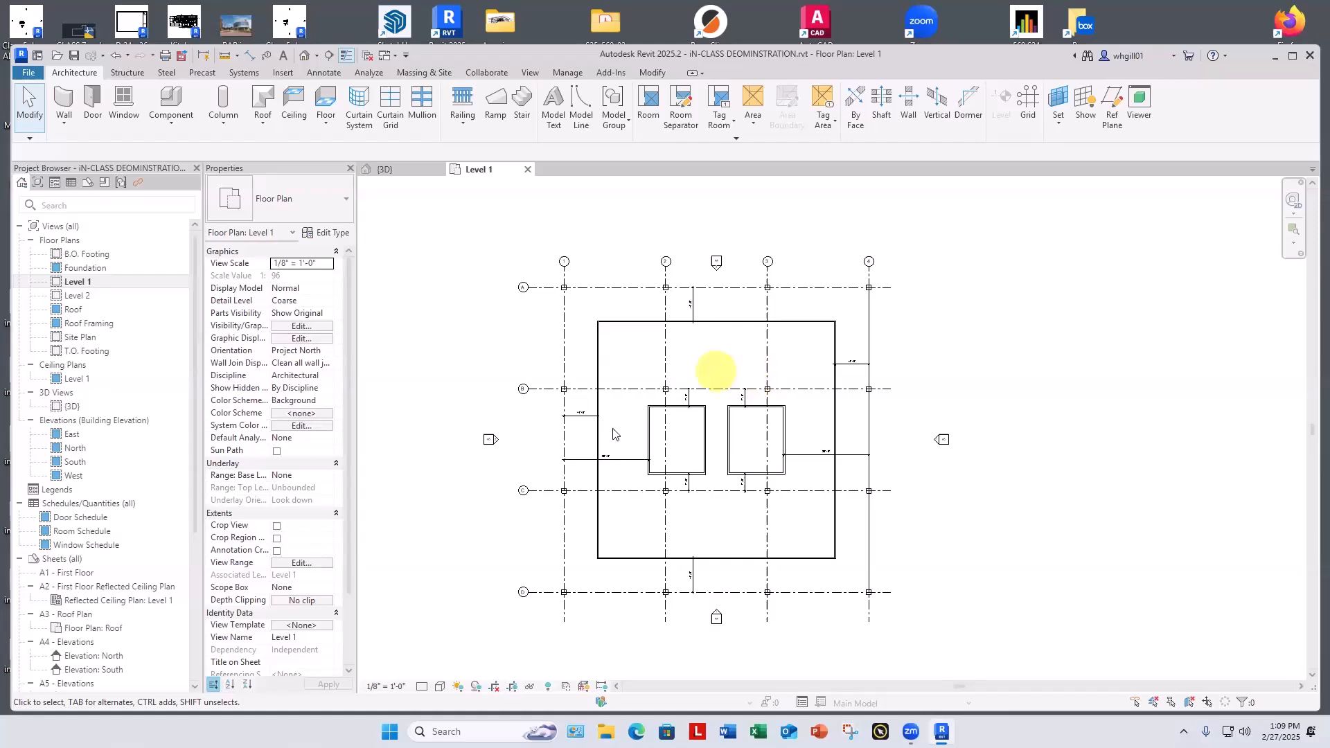
# Reveal the hidden elements in the Level 1 plan and examine where the project base point sits between the cores.
pyautogui.click(547, 686)
pyautogui.scroll(10, 716, 442)
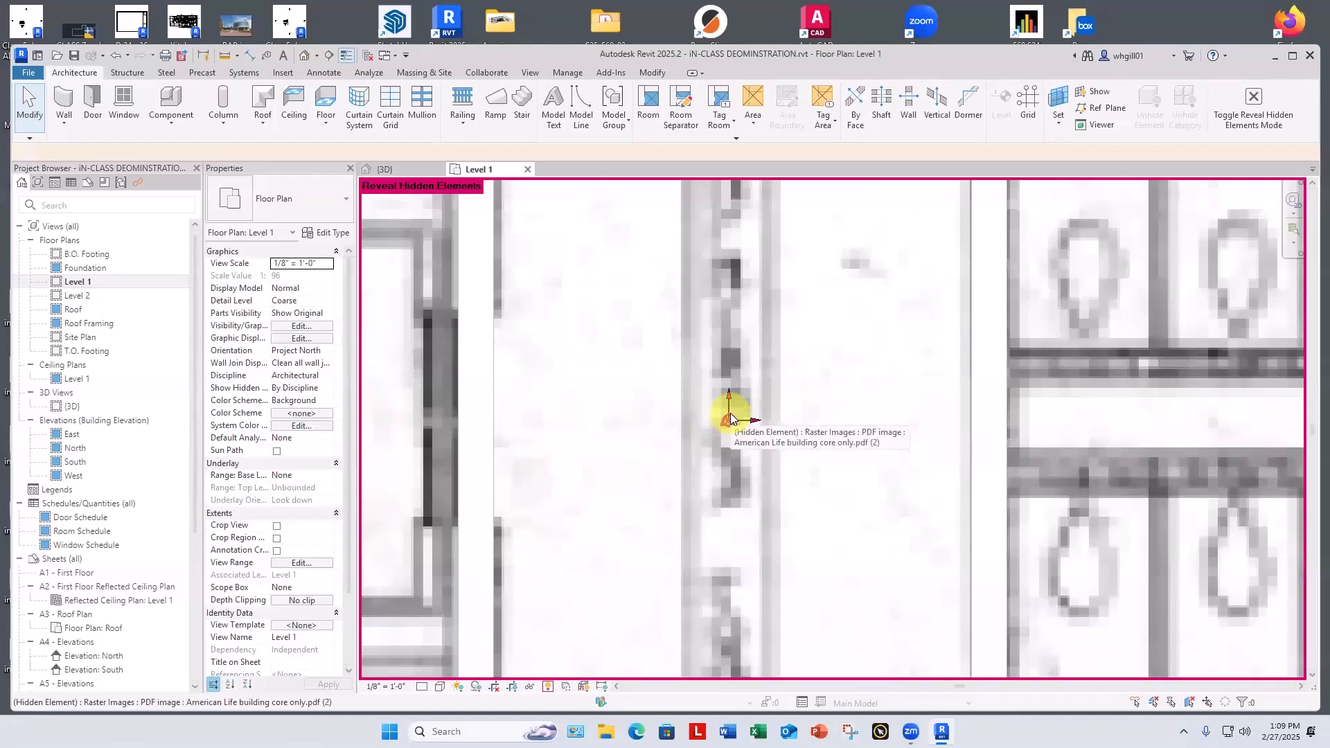
pyautogui.scroll(-3, 273, 504)
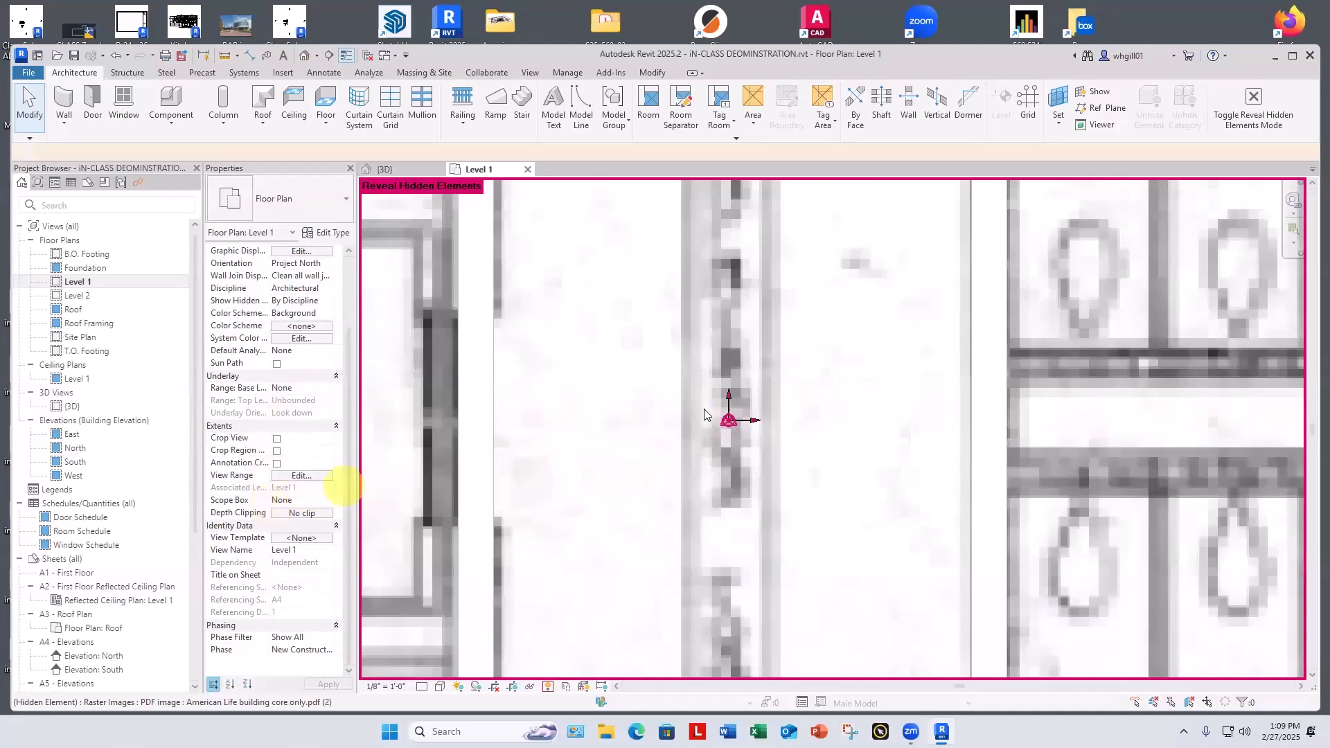
pyautogui.scroll(-2, 735, 418)
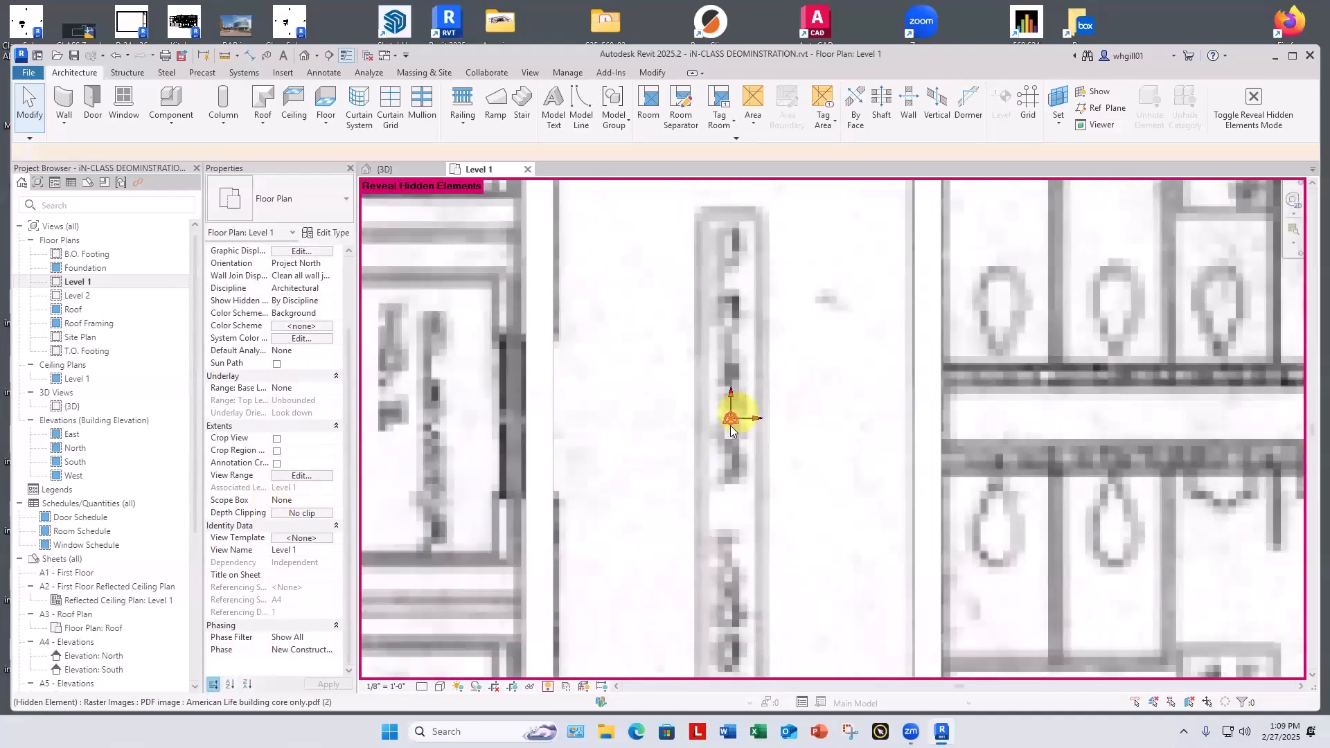
pyautogui.scroll(3, 727, 422)
pyautogui.scroll(2, 720, 428)
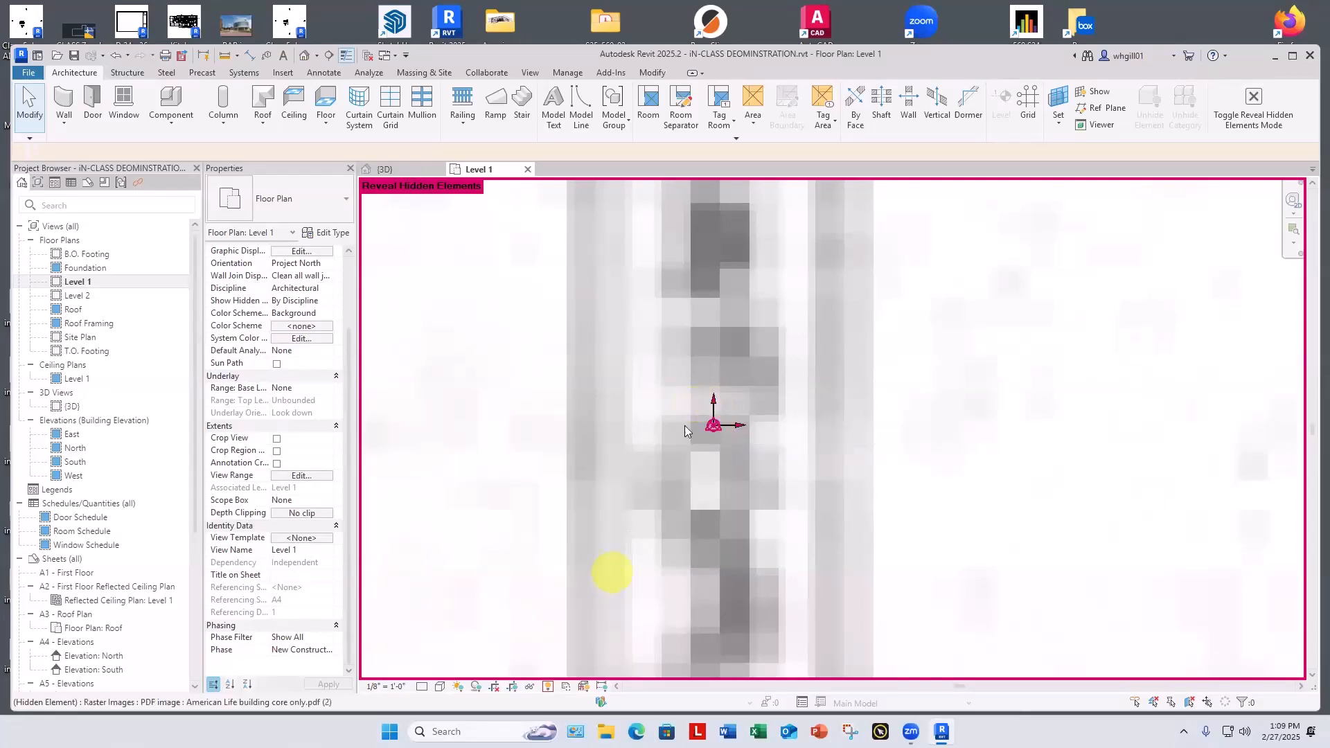
pyautogui.scroll(-3, 755, 399)
pyautogui.scroll(-4, 758, 403)
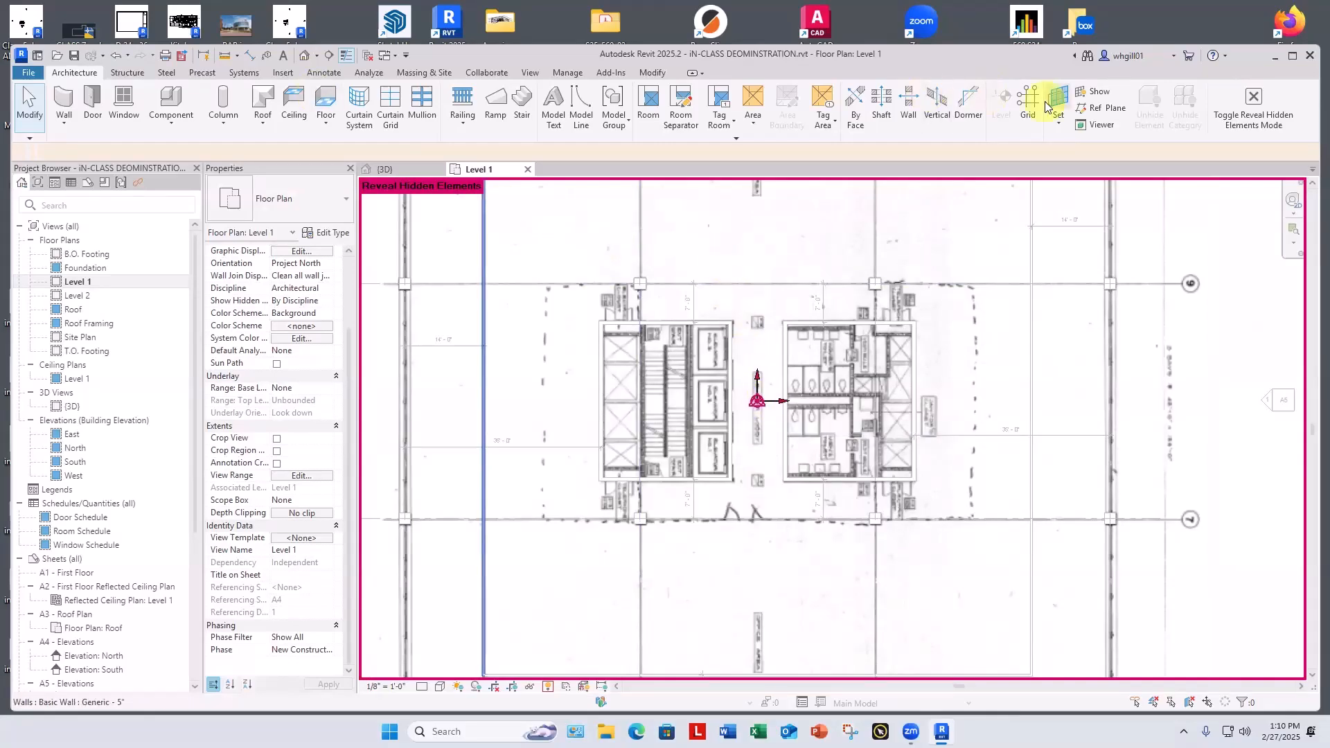
# Draw a horizontal reference plane from the internal origin eastward past the east elevation marker.
pyautogui.click(1106, 109)
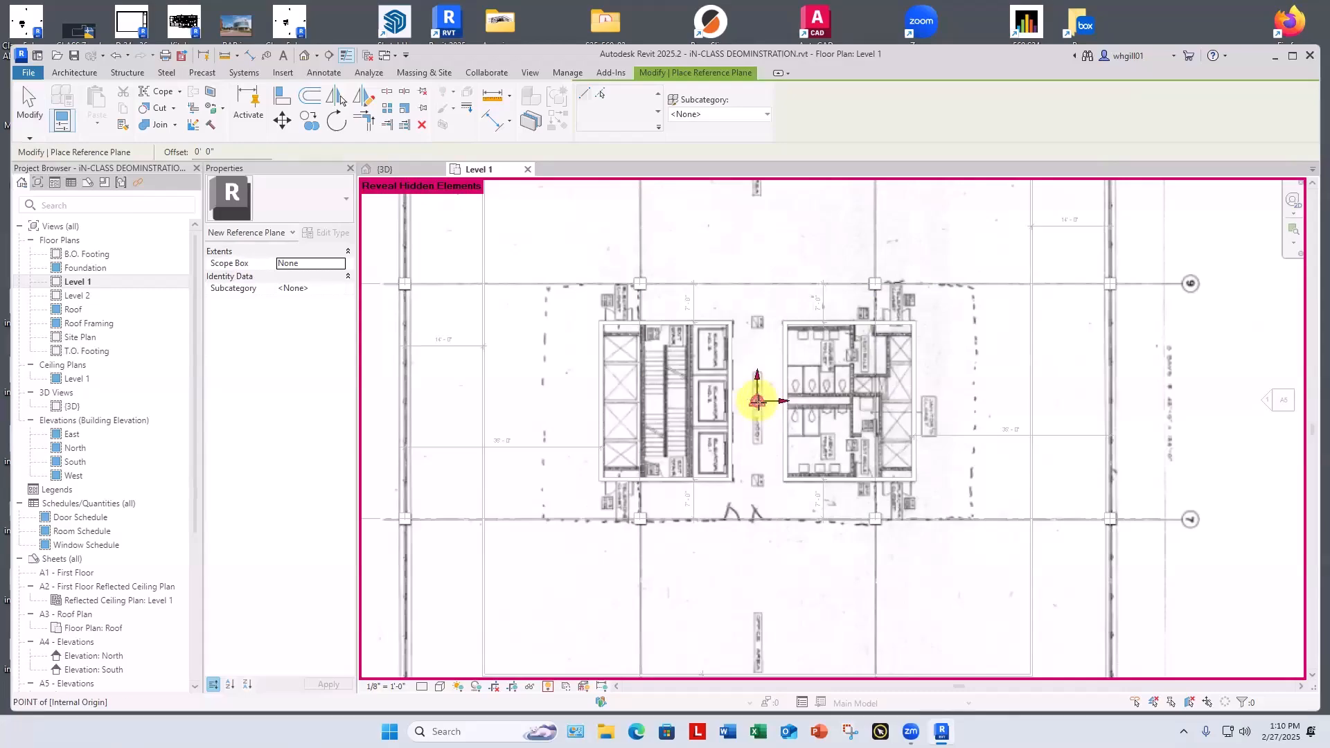
pyautogui.click(757, 401)
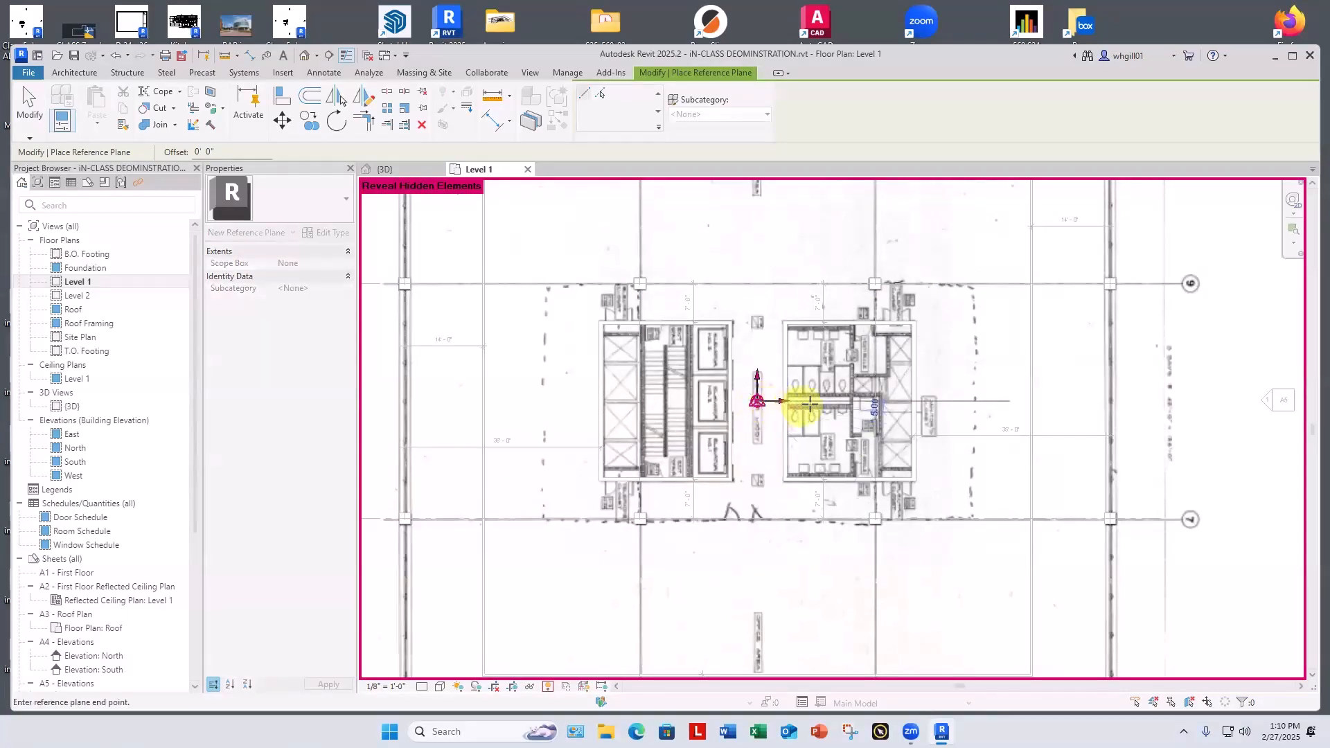
pyautogui.scroll(-2, 1182, 385)
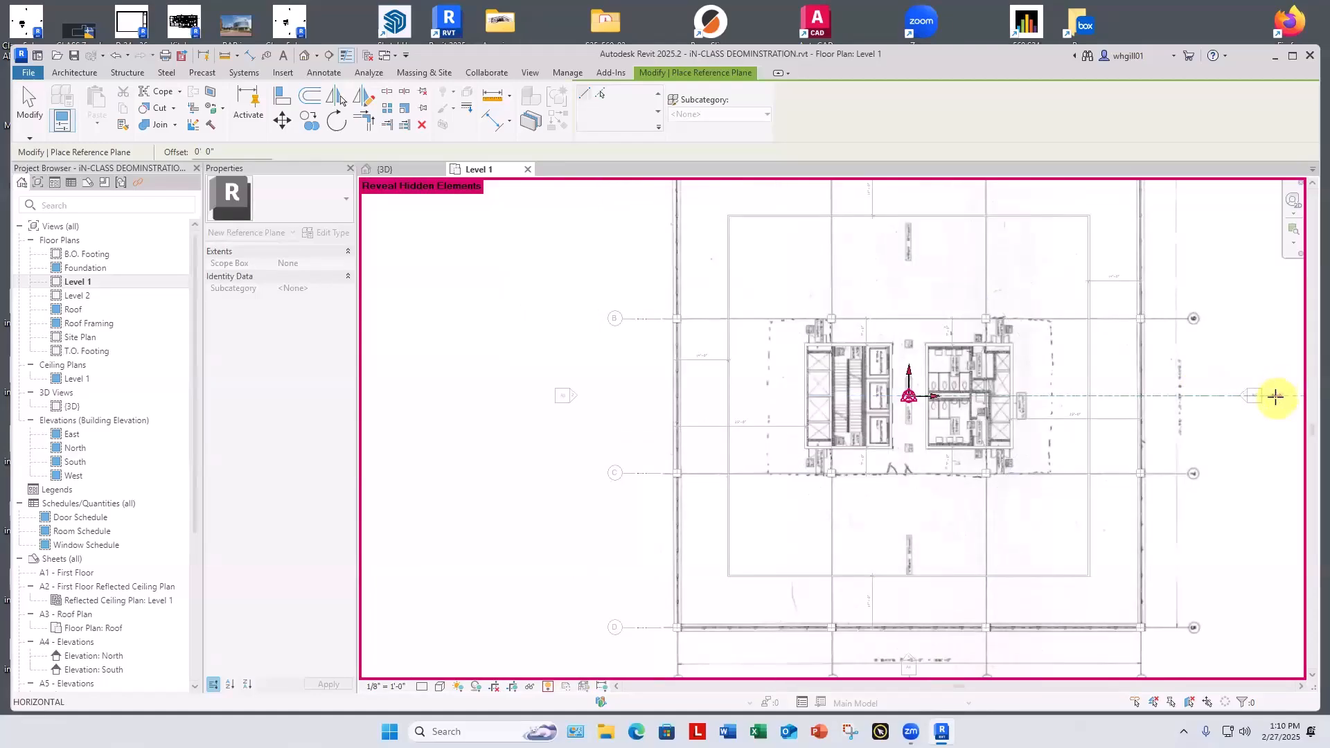
pyautogui.moveTo(1276, 395); pyautogui.dragTo(1286, 407, button='middle')
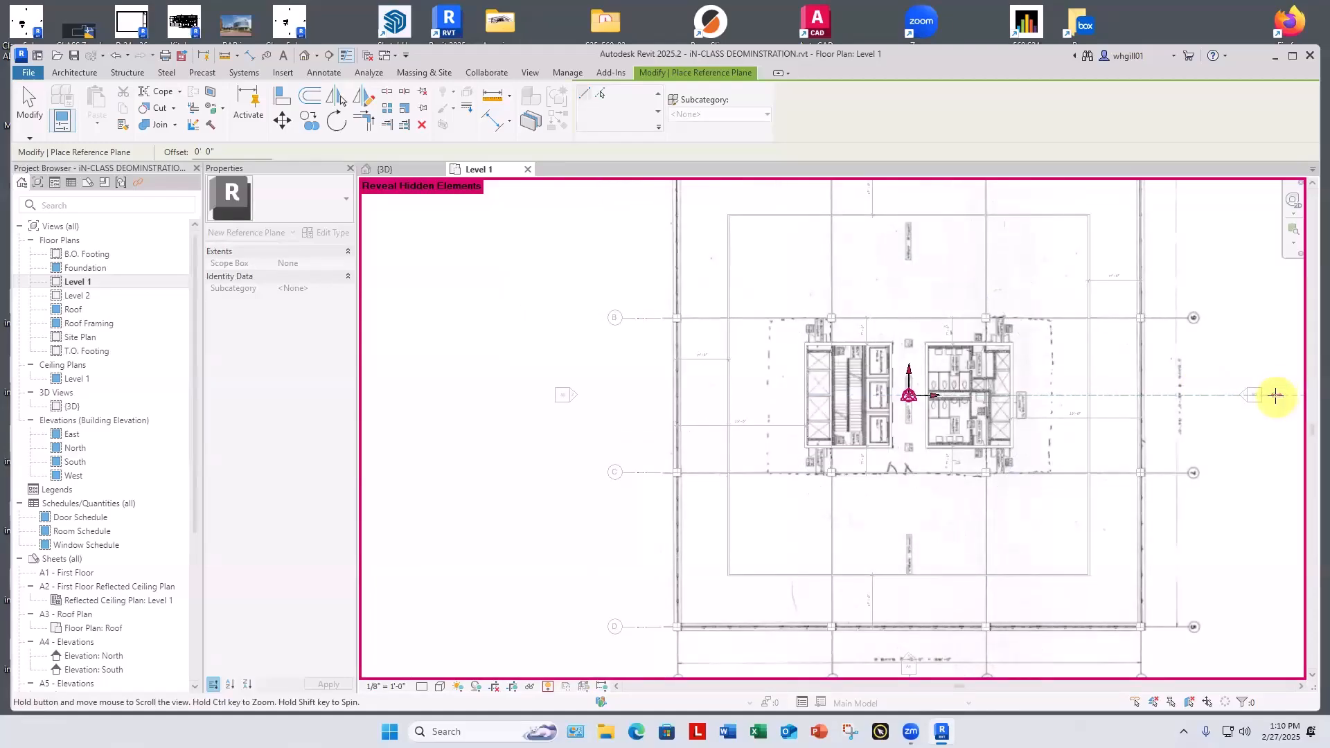
pyautogui.press('Escape')
pyautogui.press('Escape')
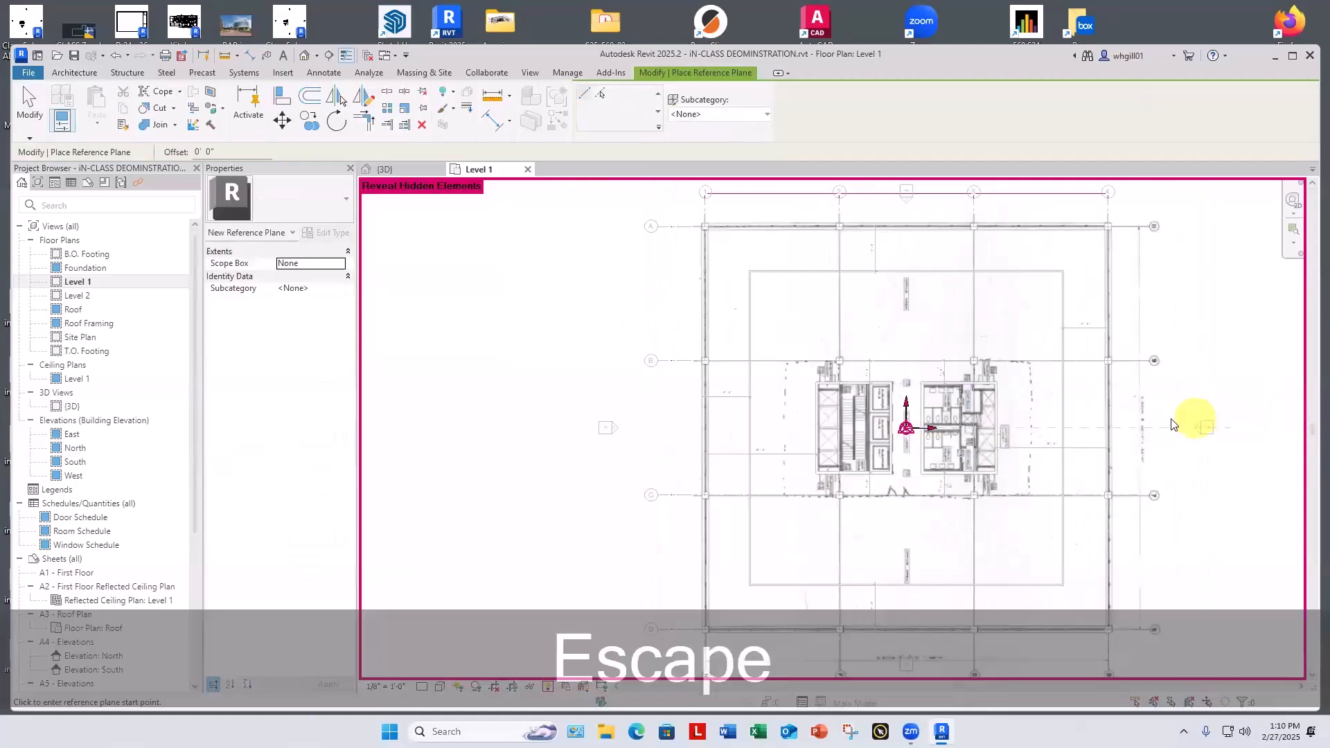
pyautogui.press('Escape')
pyautogui.press('Escape')
# Extend the horizontal reference plane's inner end westward past the west elevation marker.
pyautogui.click(1146, 430)
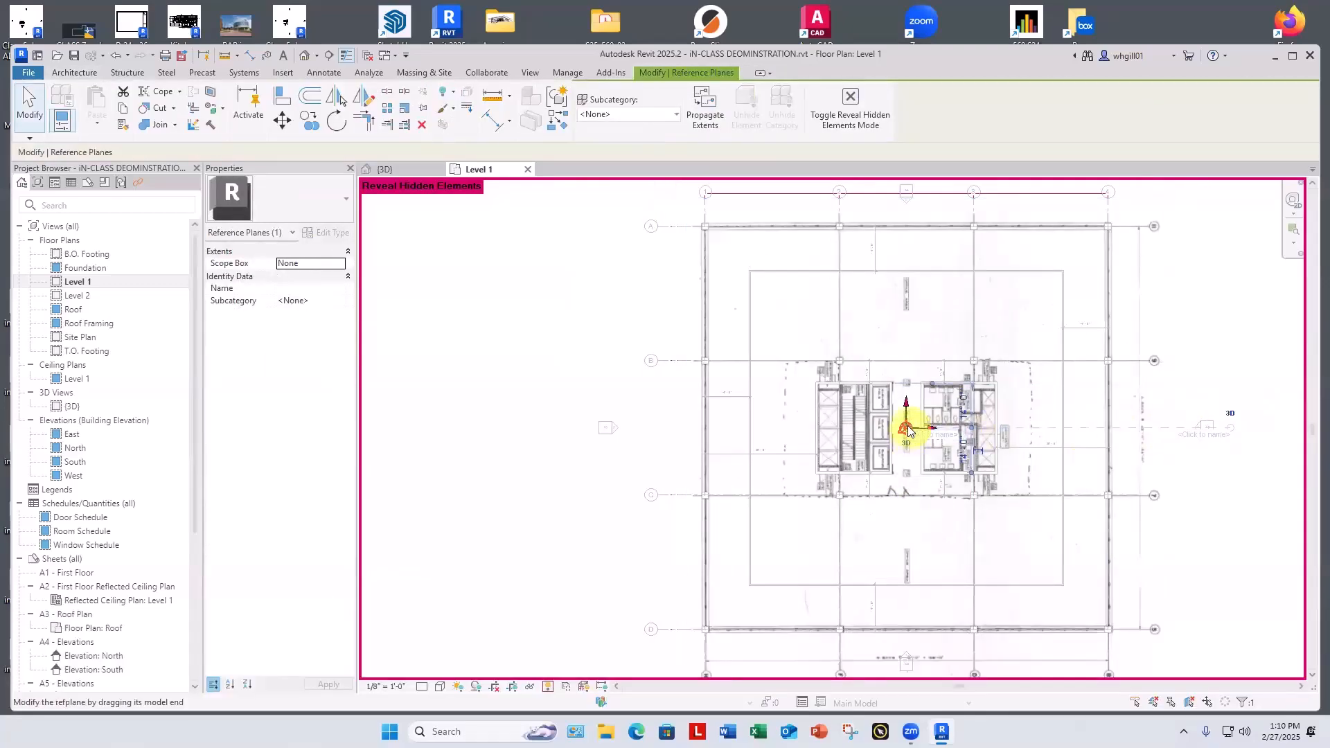
pyautogui.moveTo(896, 427); pyautogui.dragTo(565, 428)
pyautogui.click(558, 483)
pyautogui.scroll(-2, 558, 483)
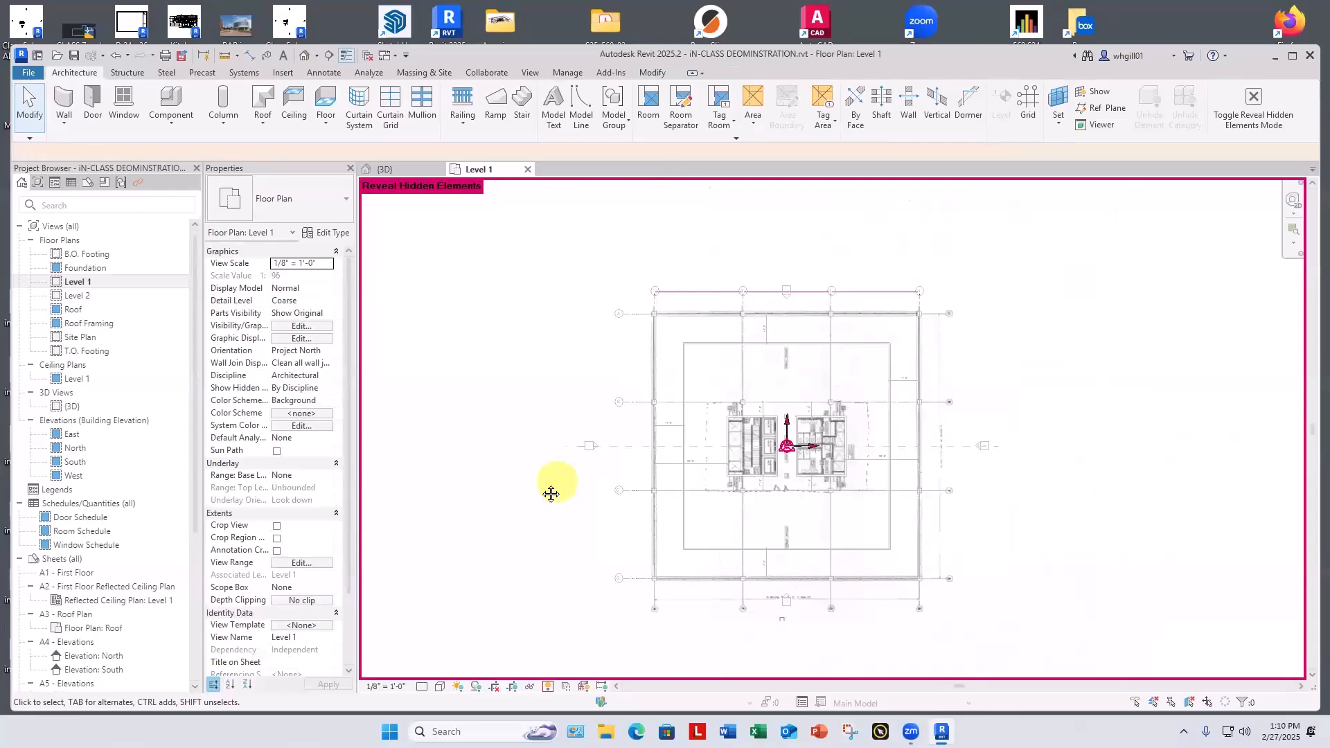
pyautogui.moveTo(551, 493); pyautogui.dragTo(505, 504, button='middle')
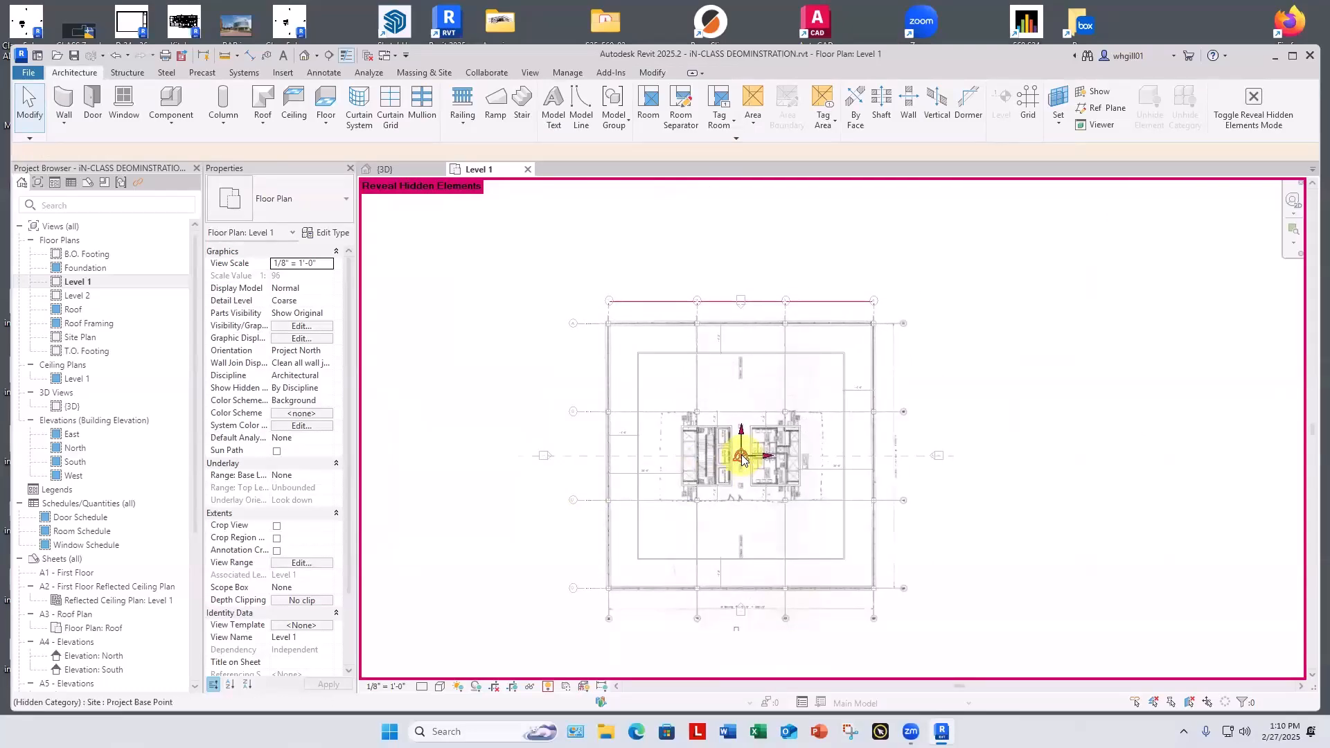
# Draw a vertical reference plane from the internal origin up past the north elevation marker.
pyautogui.press('r')
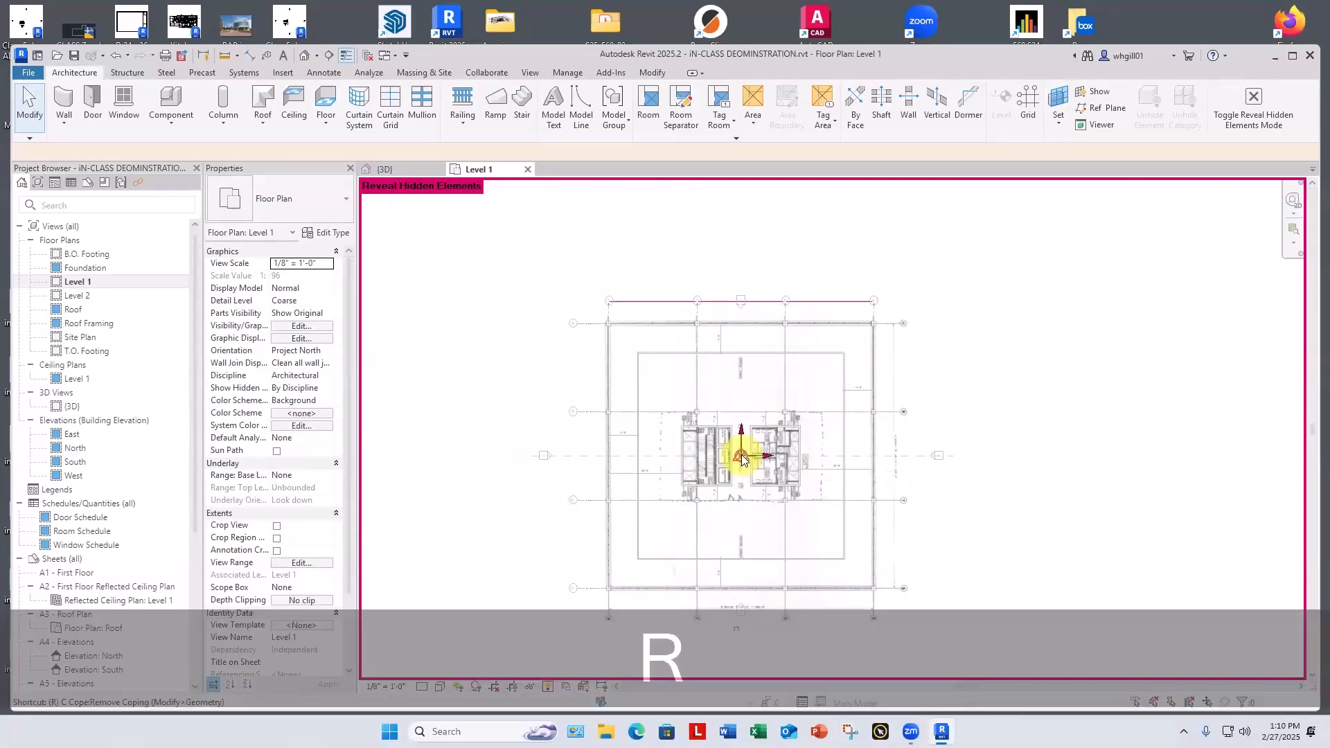
pyautogui.press('p')
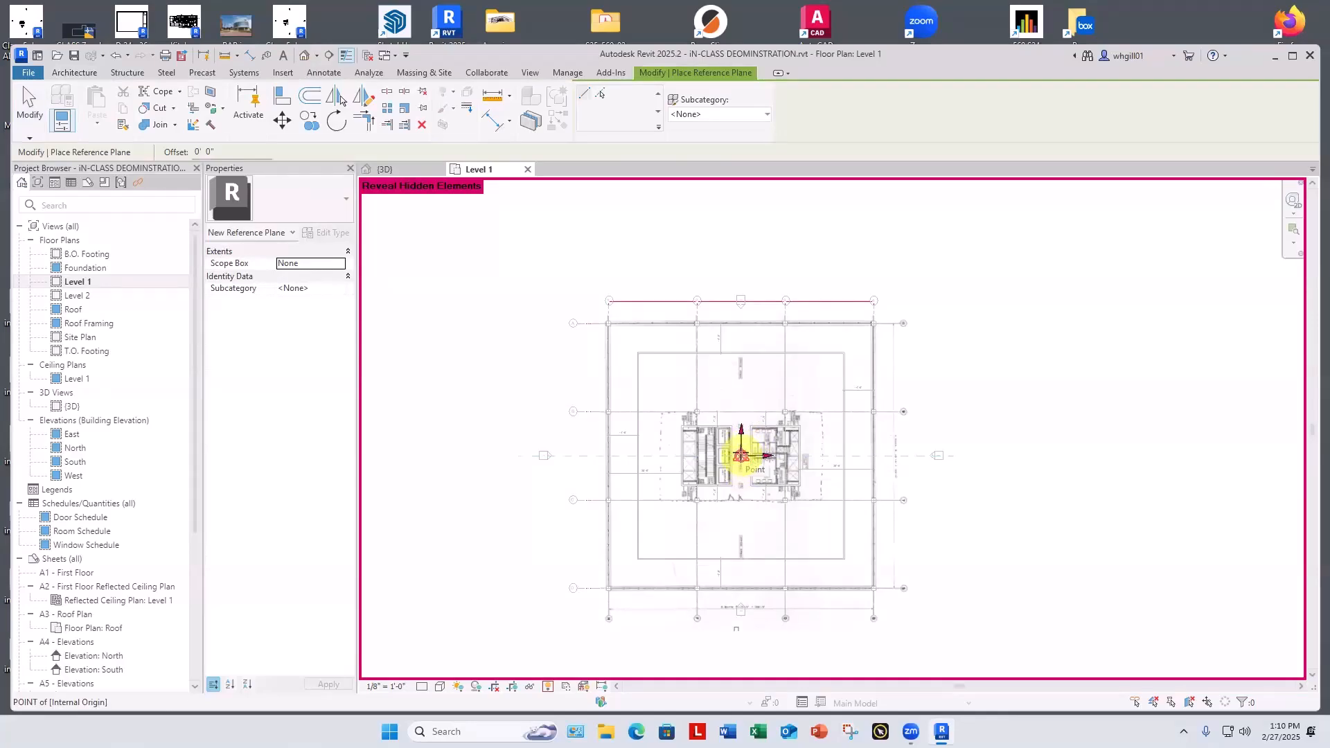
pyautogui.click(741, 455)
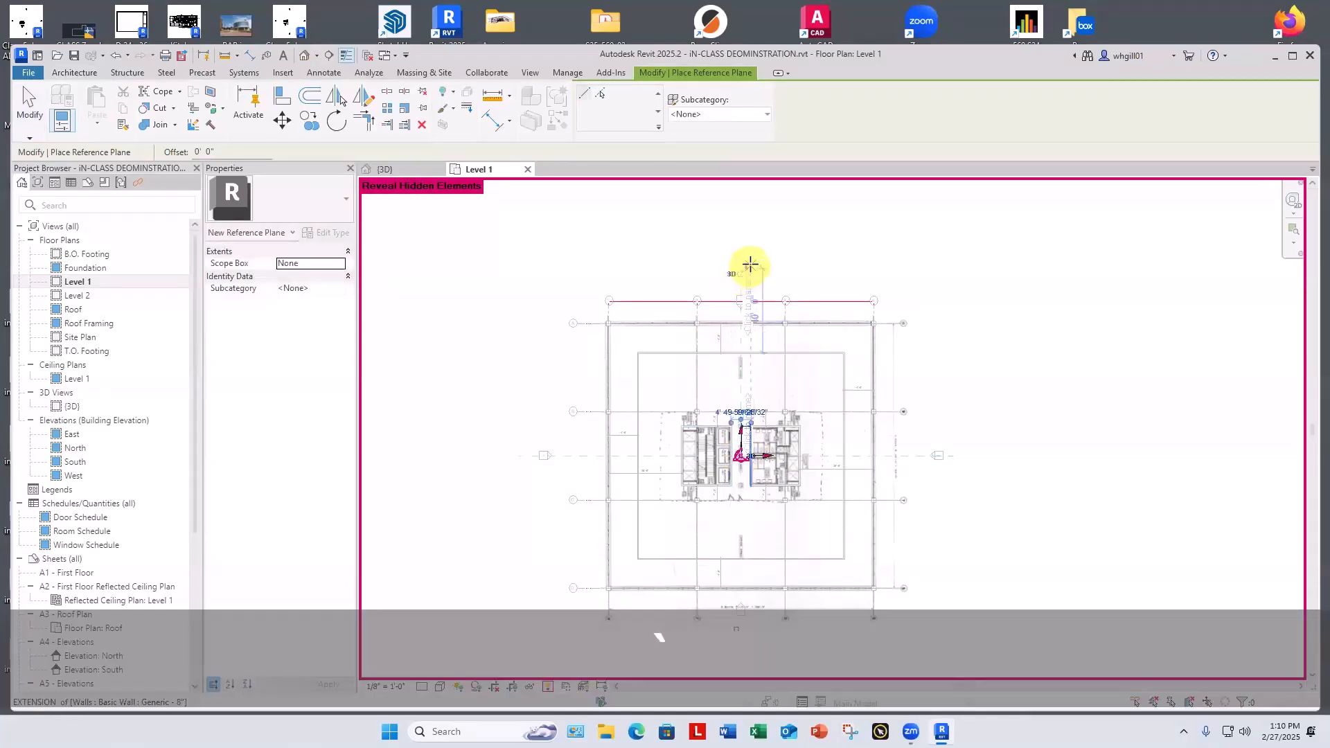
pyautogui.press('Escape')
pyautogui.press('Escape')
# Extend the vertical reference plane's lower end down past the south elevation marker.
pyautogui.click(744, 276)
pyautogui.moveTo(742, 453); pyautogui.dragTo(740, 417, button='middle')
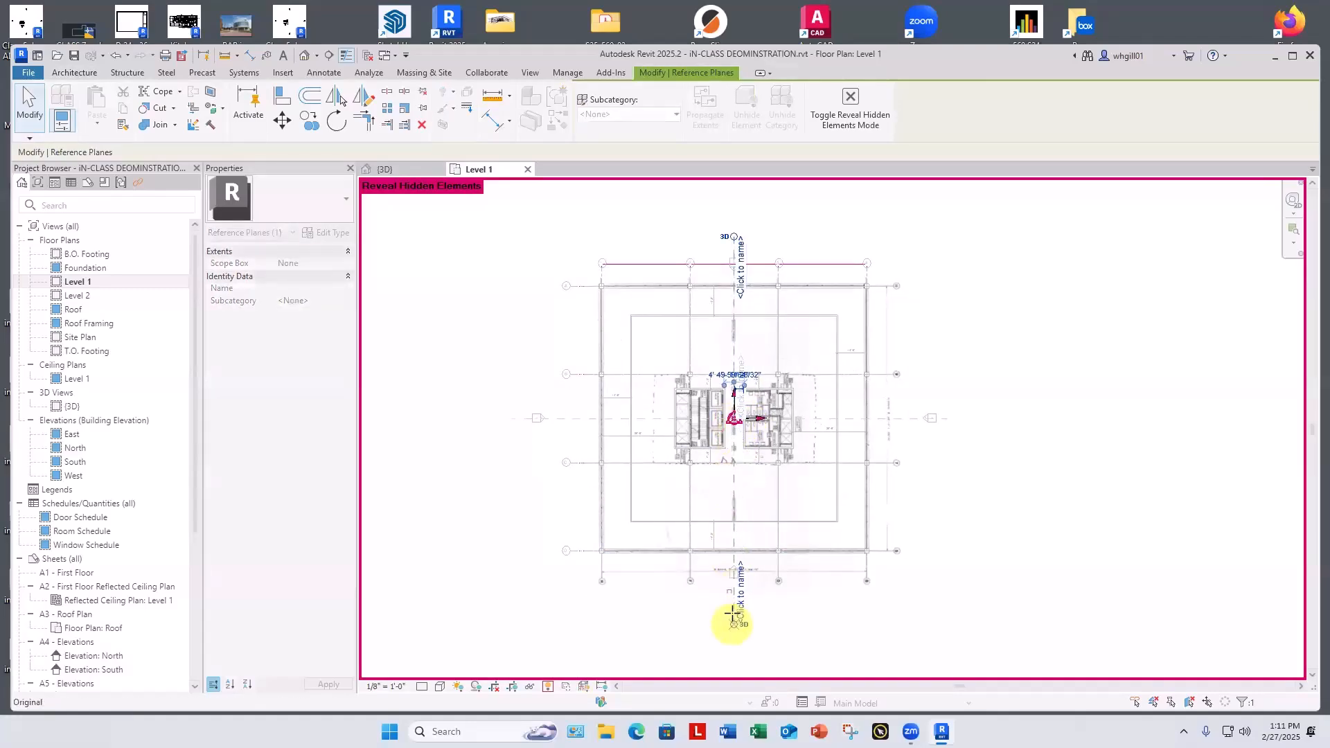
pyautogui.click(785, 611)
pyautogui.press('Escape')
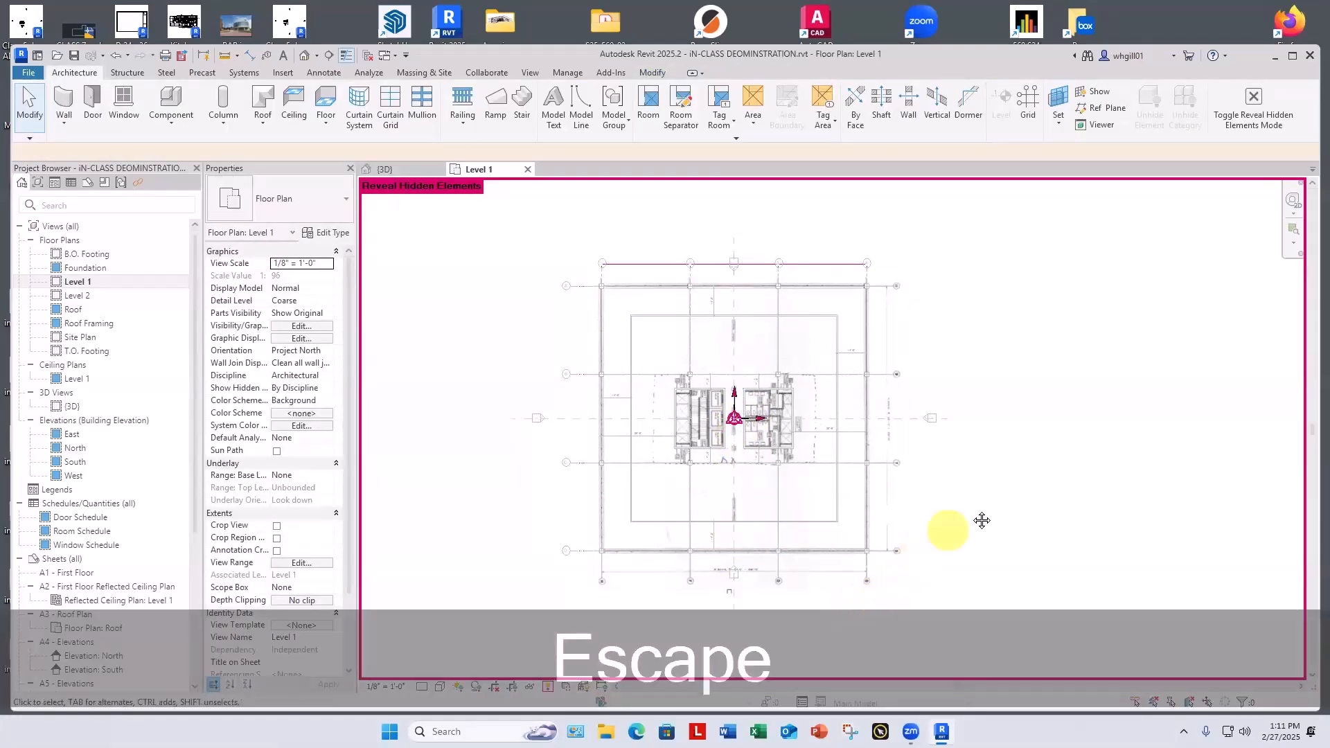
pyautogui.moveTo(979, 522); pyautogui.dragTo(1016, 466, button='middle')
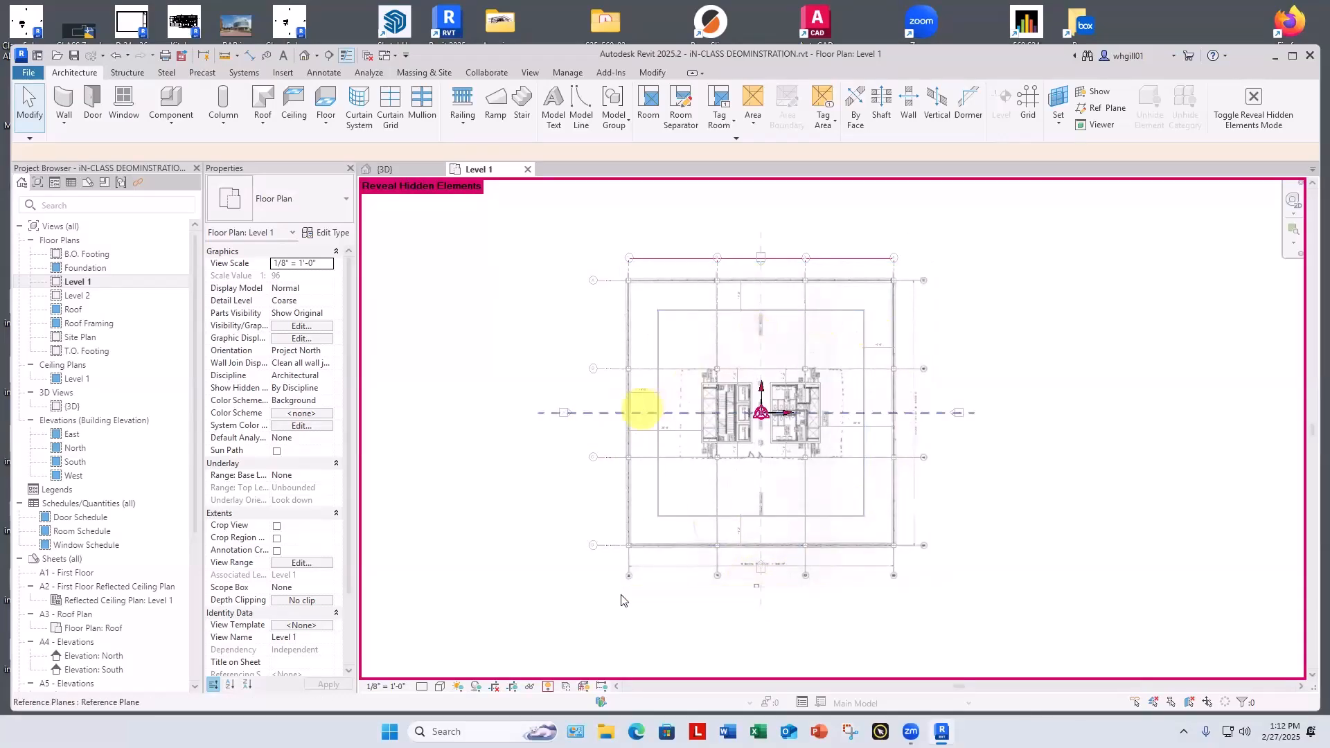
# Turn off the display of hidden elements and pin both new reference planes in place.
pyautogui.click(548, 687)
pyautogui.click(602, 413)
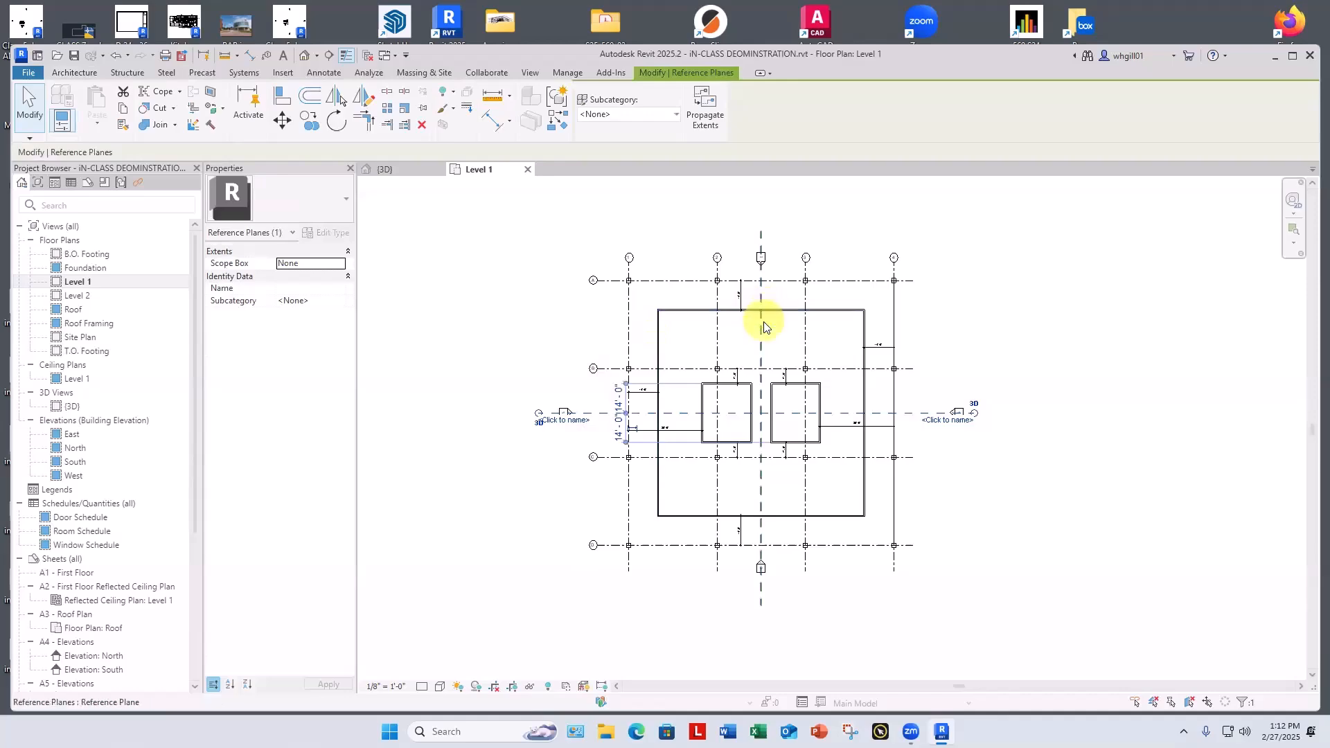
pyautogui.keyDown('ctrl'); pyautogui.click(762, 322); pyautogui.keyUp('ctrl')
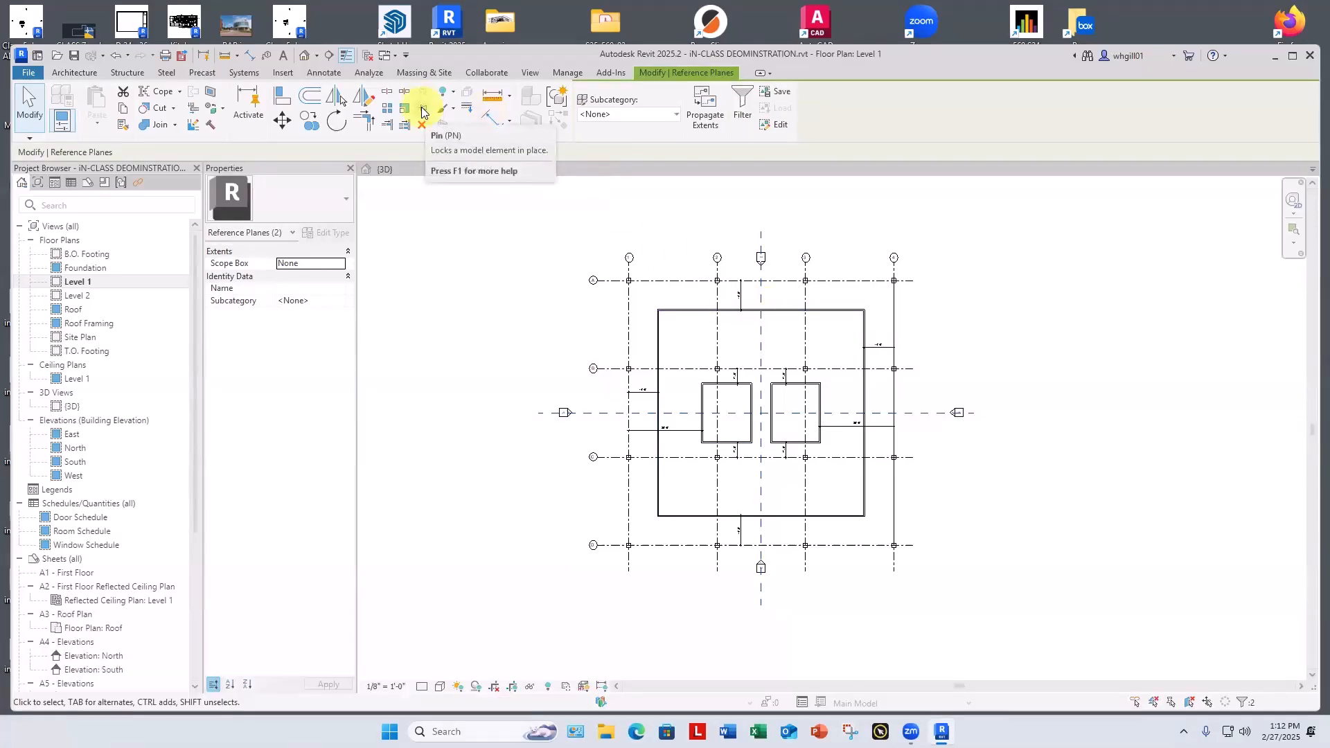
pyautogui.press('Escape')
pyautogui.scroll(8, 759, 392)
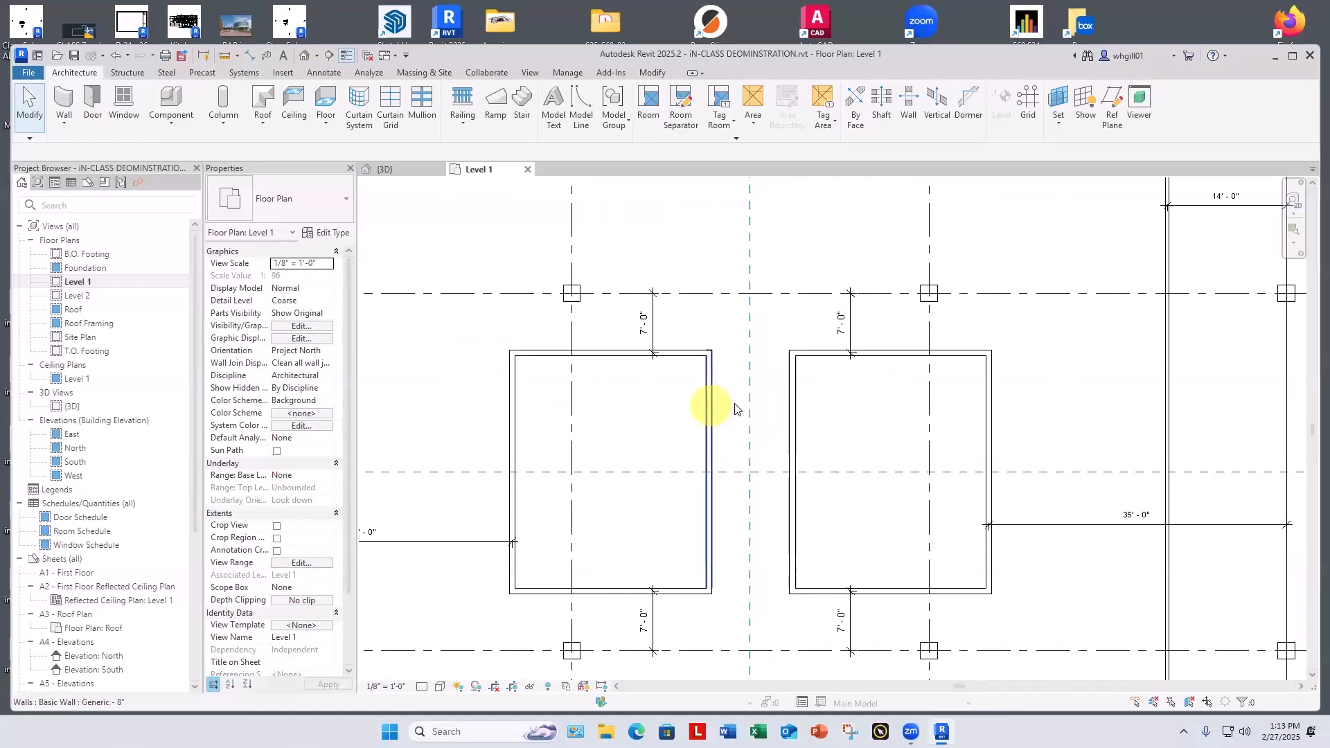
pyautogui.press('d')
pyautogui.press('i')
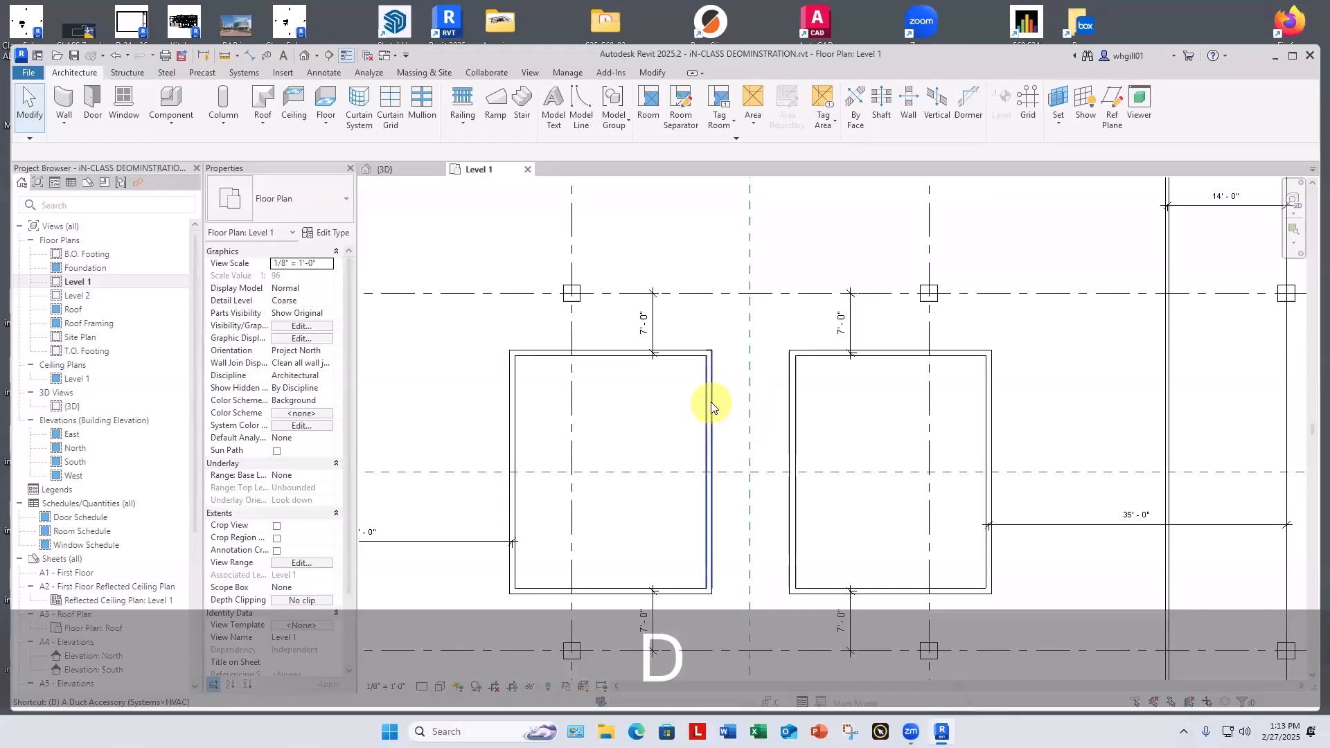
pyautogui.click(705, 393)
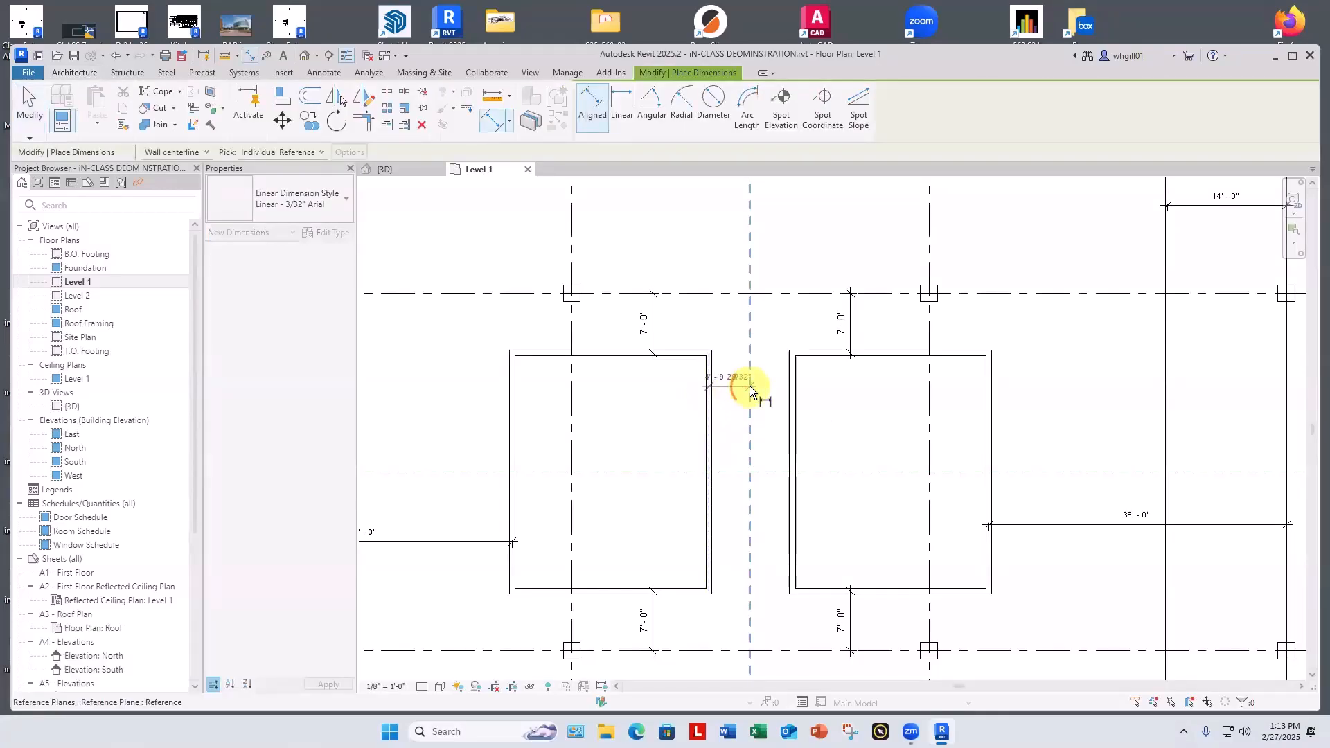
pyautogui.press('Escape')
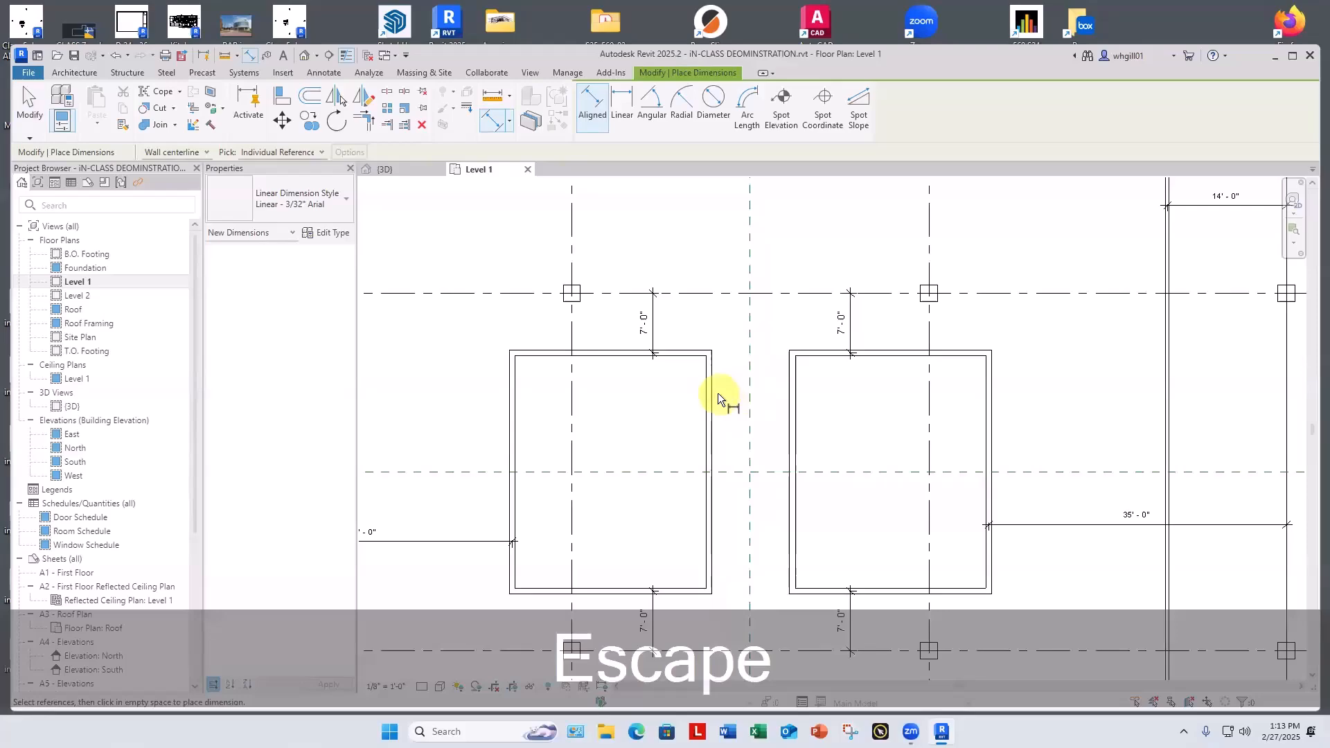
# Dimension the inner wall centerline of each core to the vertical reference plane between them.
pyautogui.press('d')
pyautogui.press('i')
pyautogui.click(707, 389)
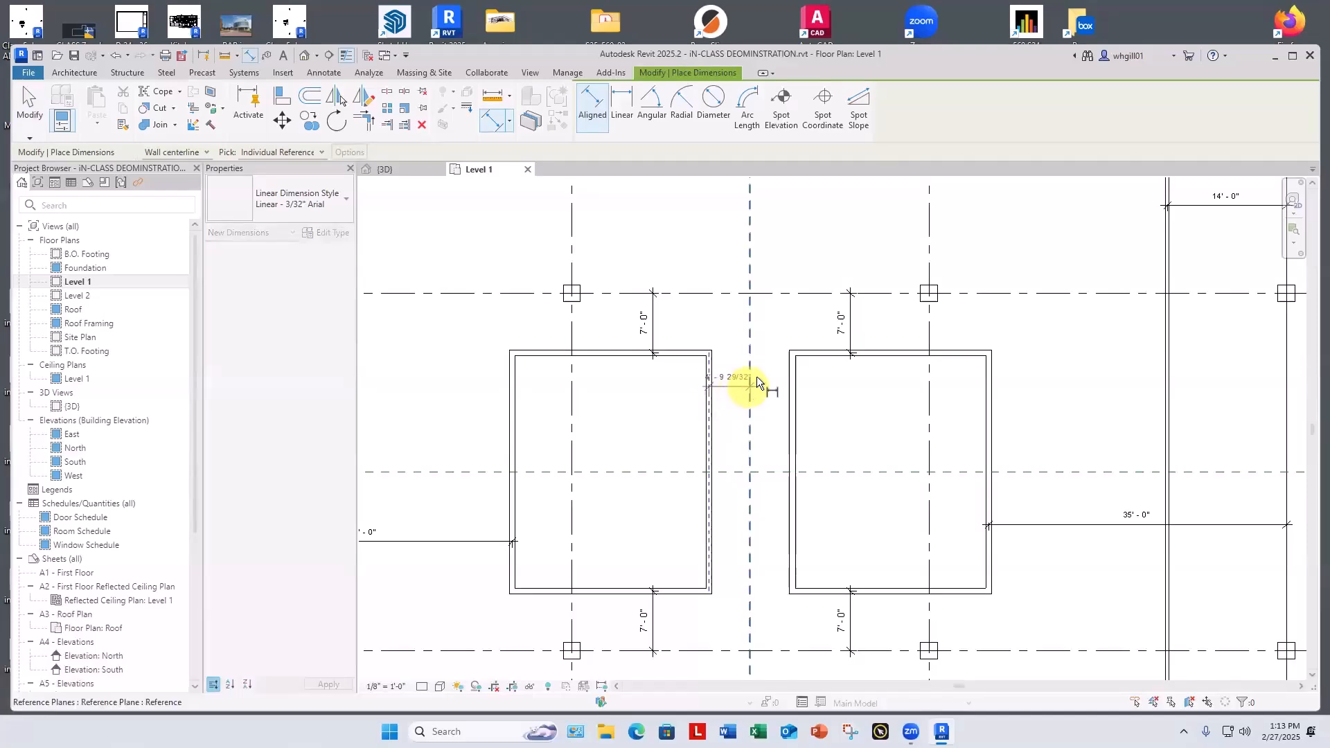
pyautogui.click(762, 371)
pyautogui.click(751, 405)
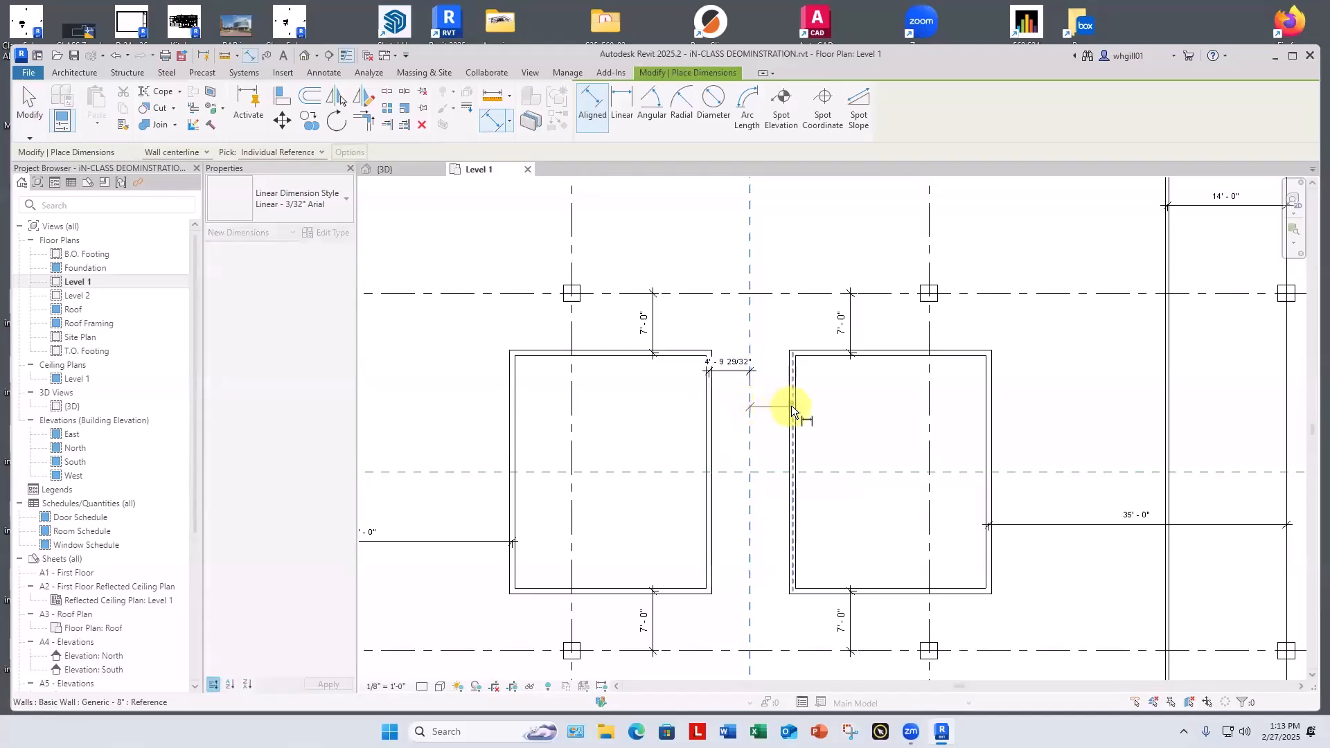
pyautogui.click(791, 405)
pyautogui.click(818, 399)
pyautogui.press('Escape')
pyautogui.press('Escape')
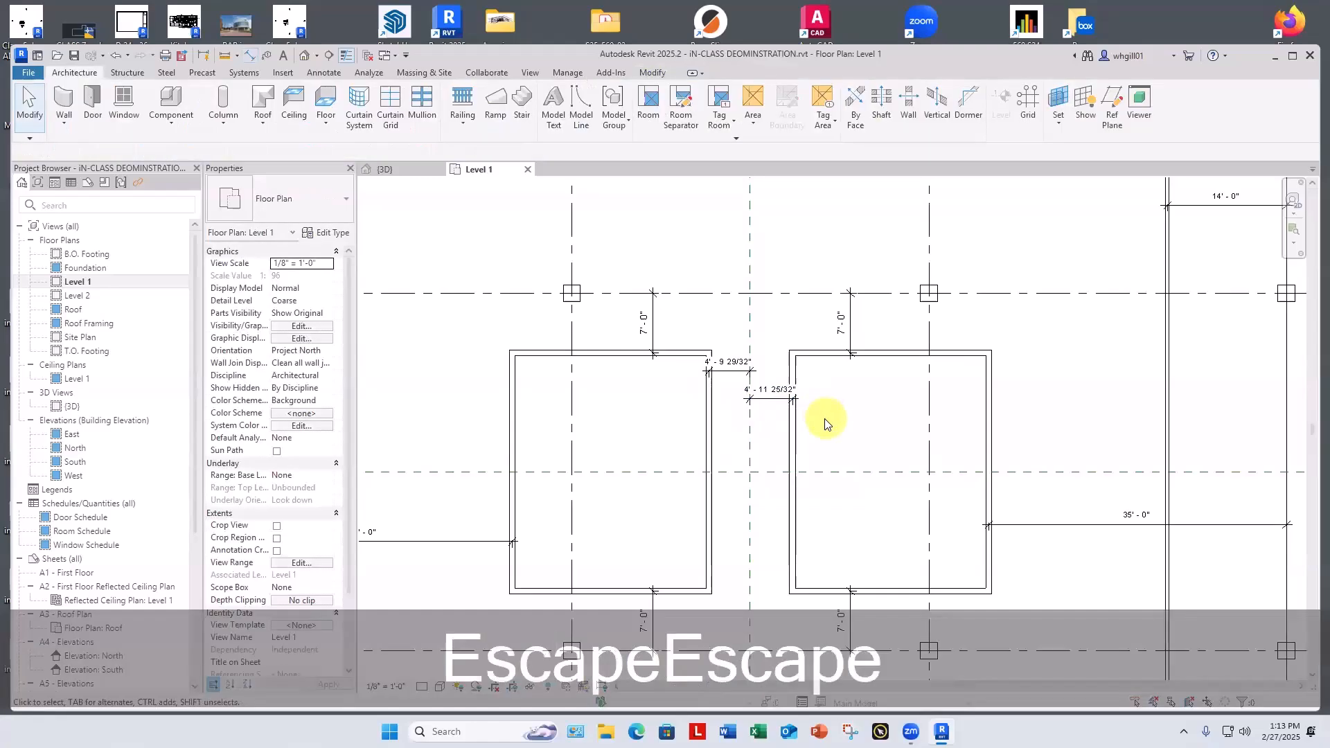
# Set the distance from the vertical reference plane to the east core's inner wall to 5'-0".
pyautogui.scroll(3, 819, 469)
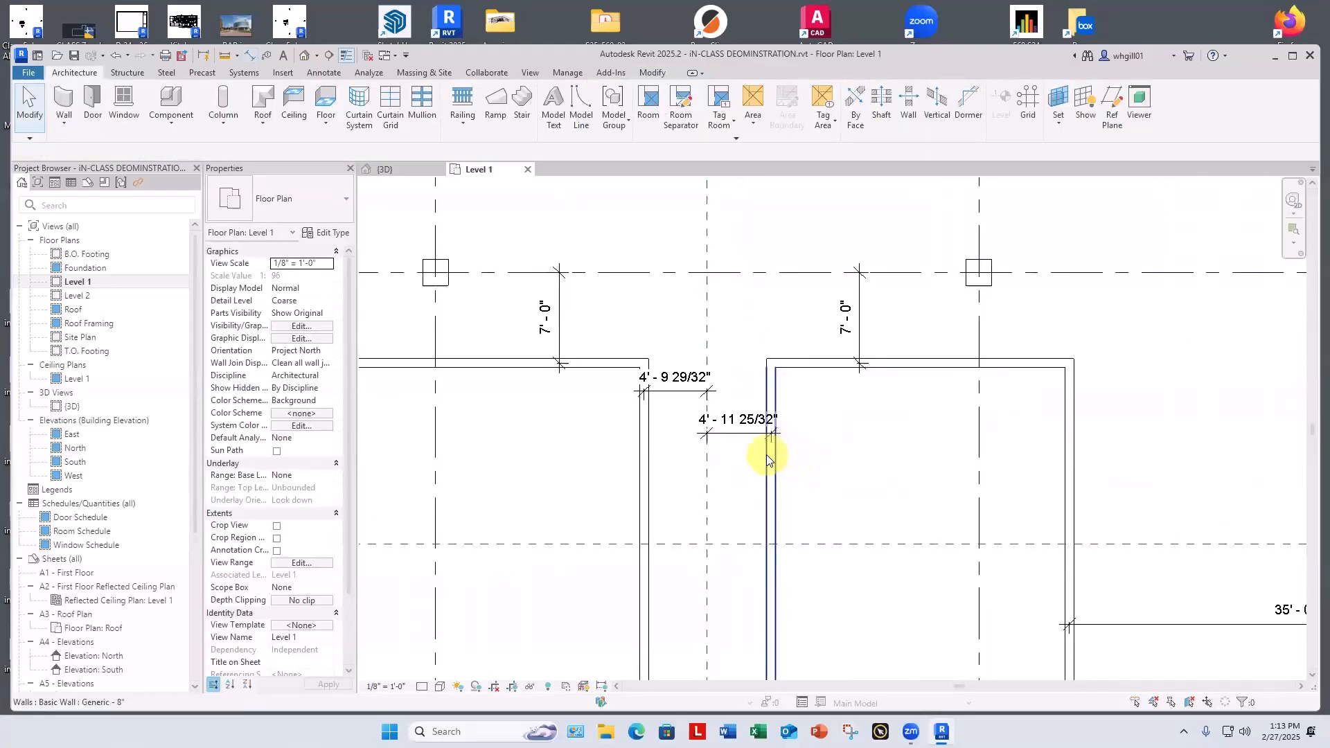
pyautogui.click(768, 459)
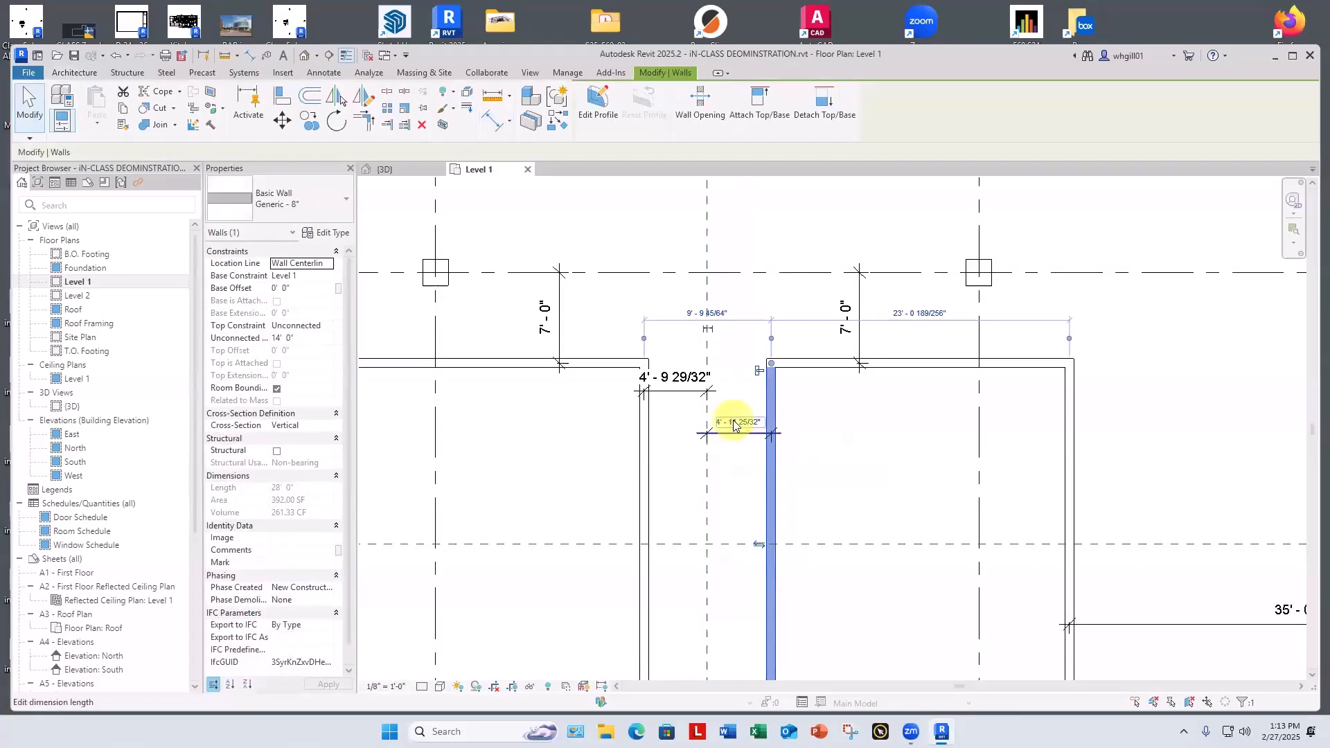
pyautogui.click(736, 419)
pyautogui.write('5')
pyautogui.press('Return')
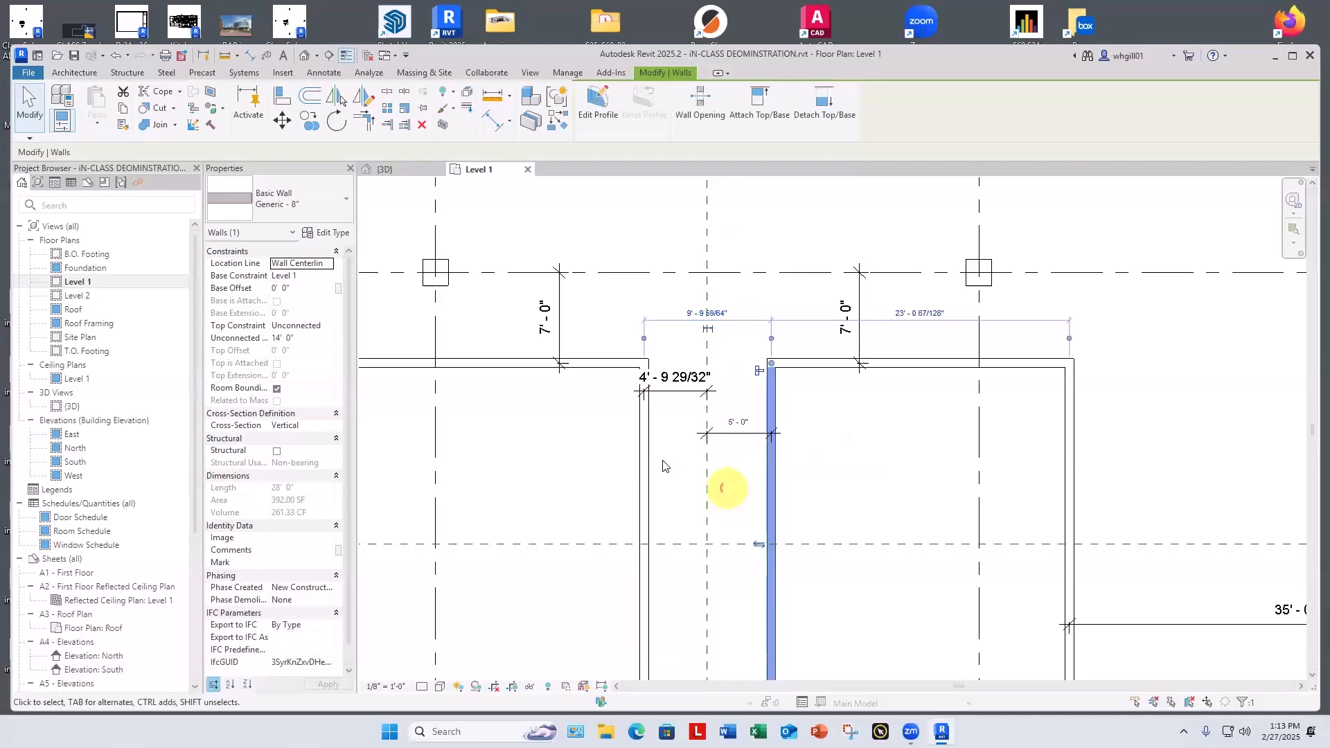
# Set the distance from the west core's inner wall to the vertical reference plane to 5'-0".
pyautogui.click(644, 461)
pyautogui.click(677, 376)
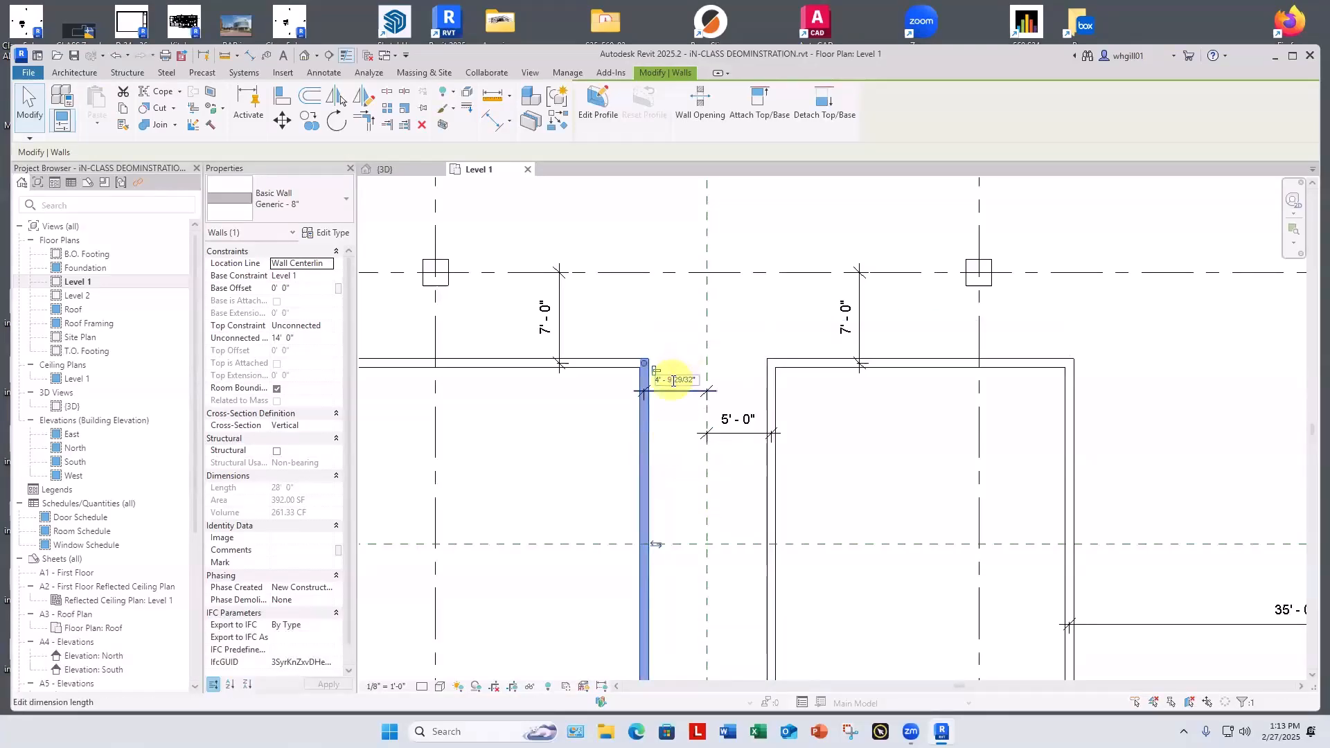
pyautogui.write('5')
pyautogui.press('Return')
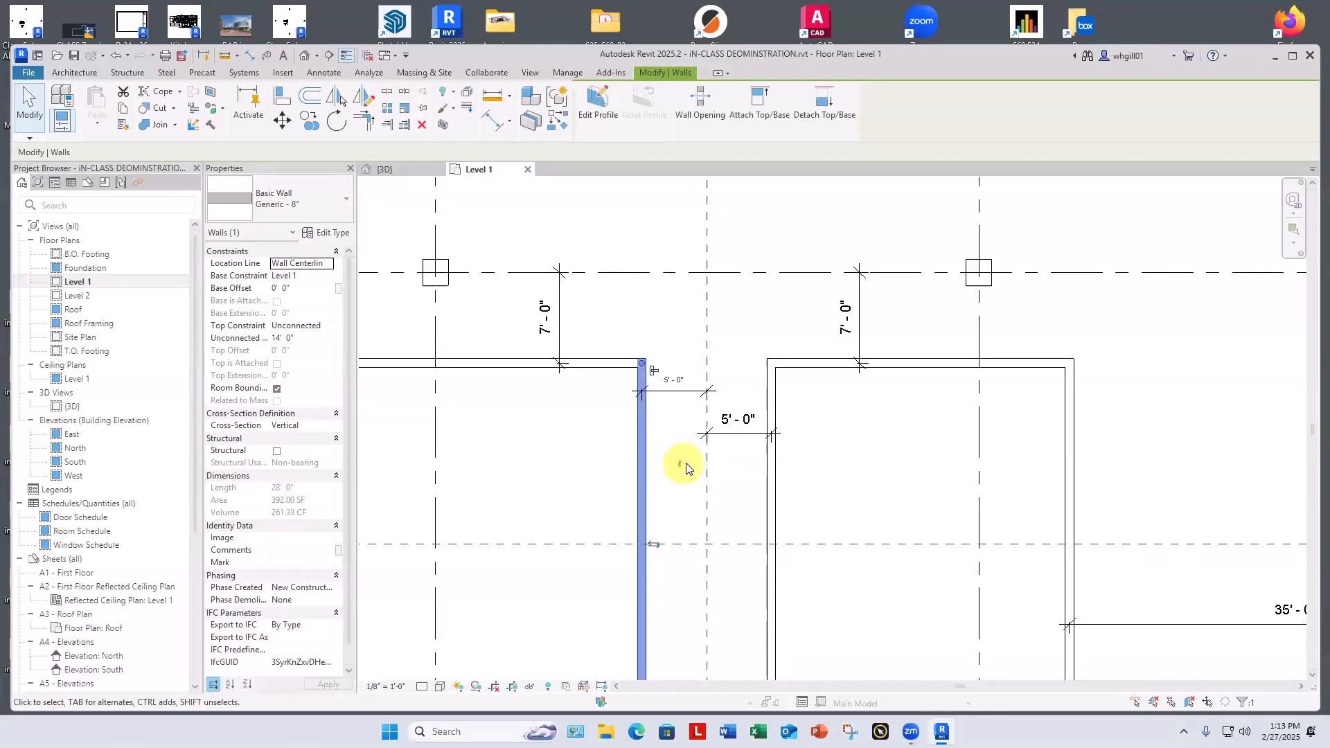
pyautogui.press('Escape')
pyautogui.scroll(-2, 683, 464)
pyautogui.scroll(2, 678, 426)
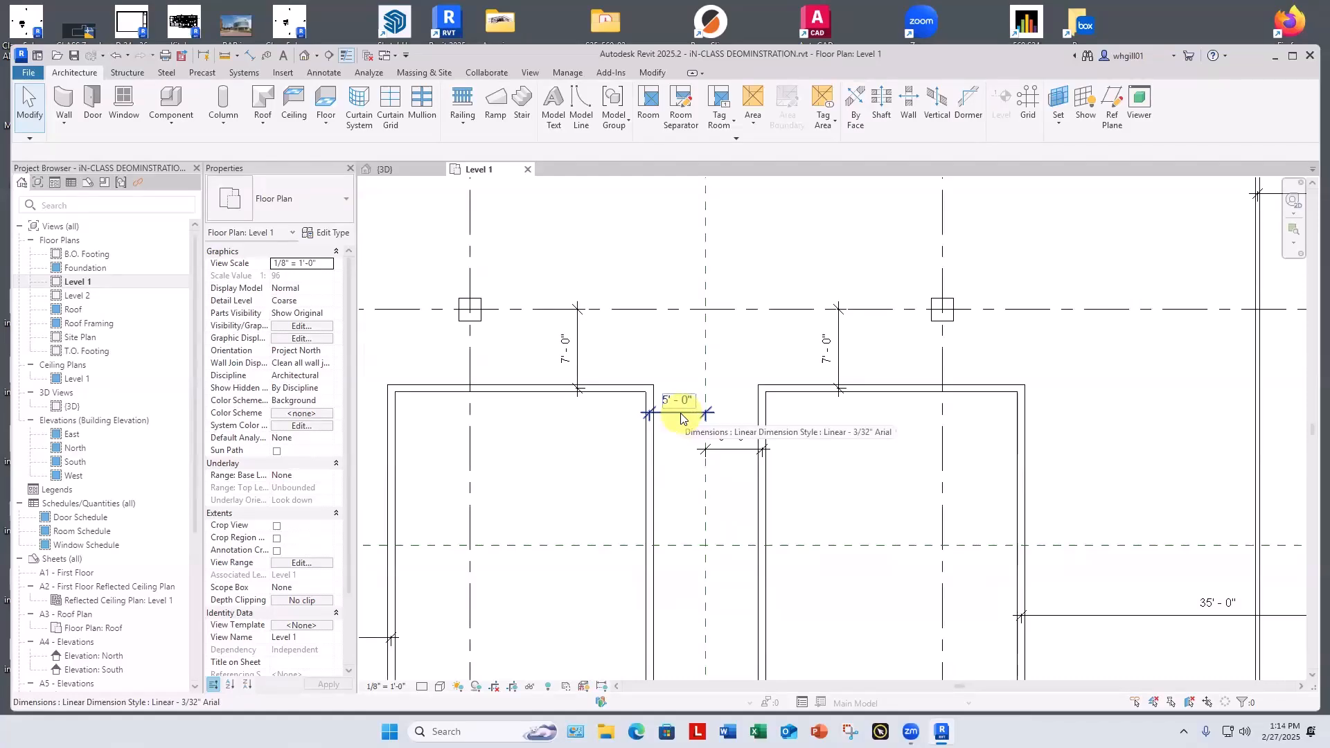
# Delete the stray solid line that overlaps grid 4.
pyautogui.click(680, 414)
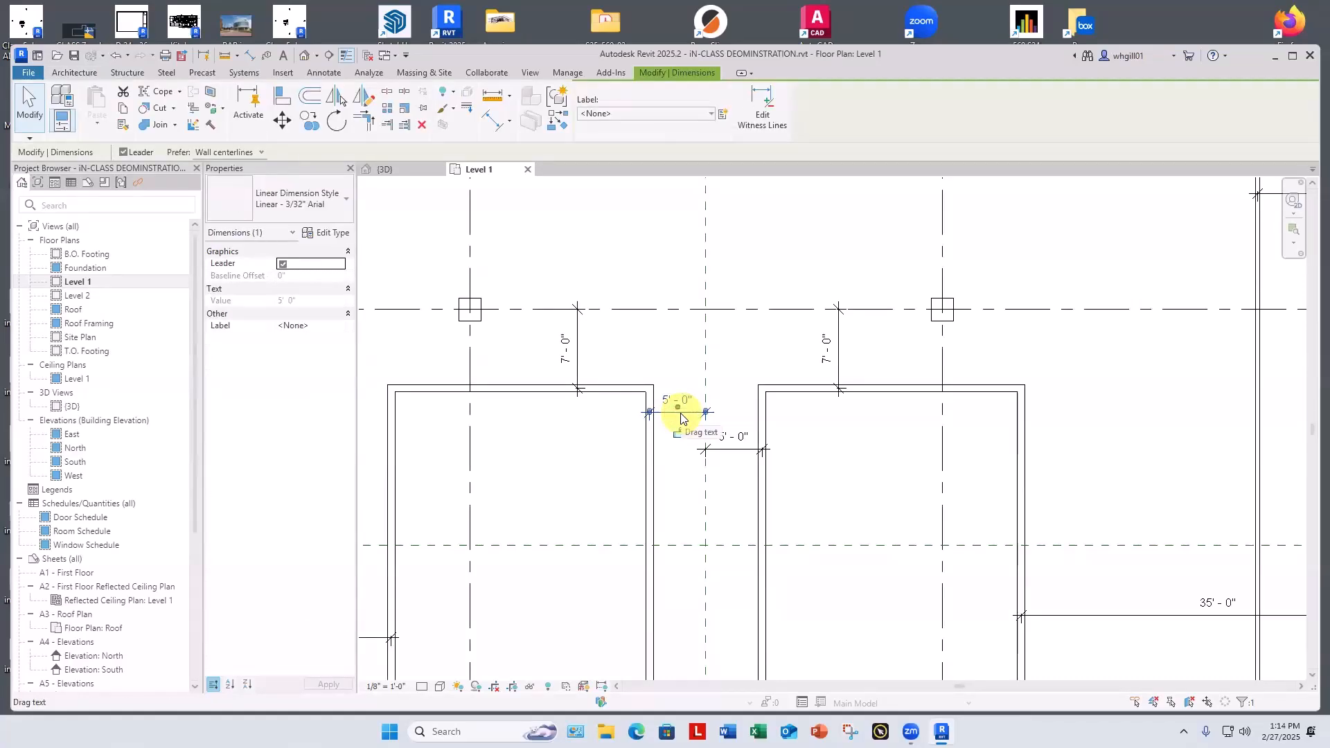
pyautogui.scroll(-3, 668, 455)
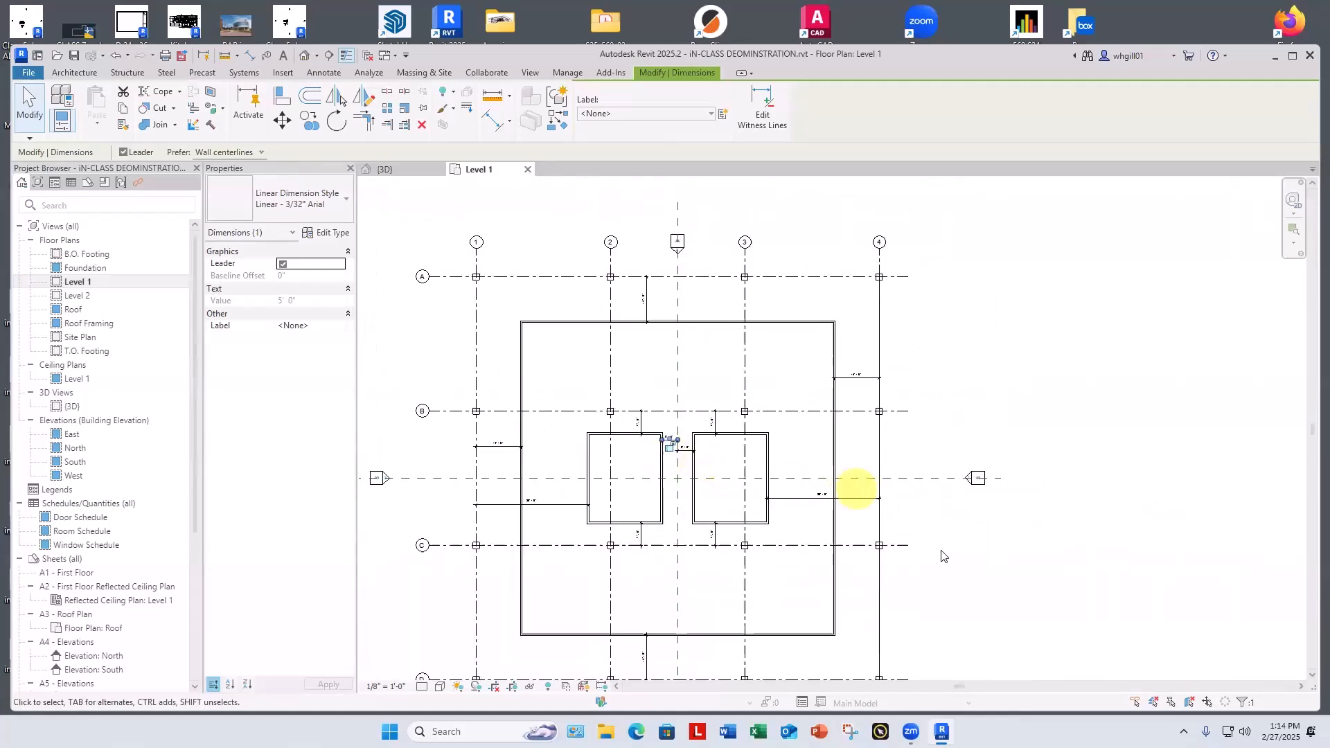
pyautogui.moveTo(945, 537); pyautogui.dragTo(960, 501, button='middle')
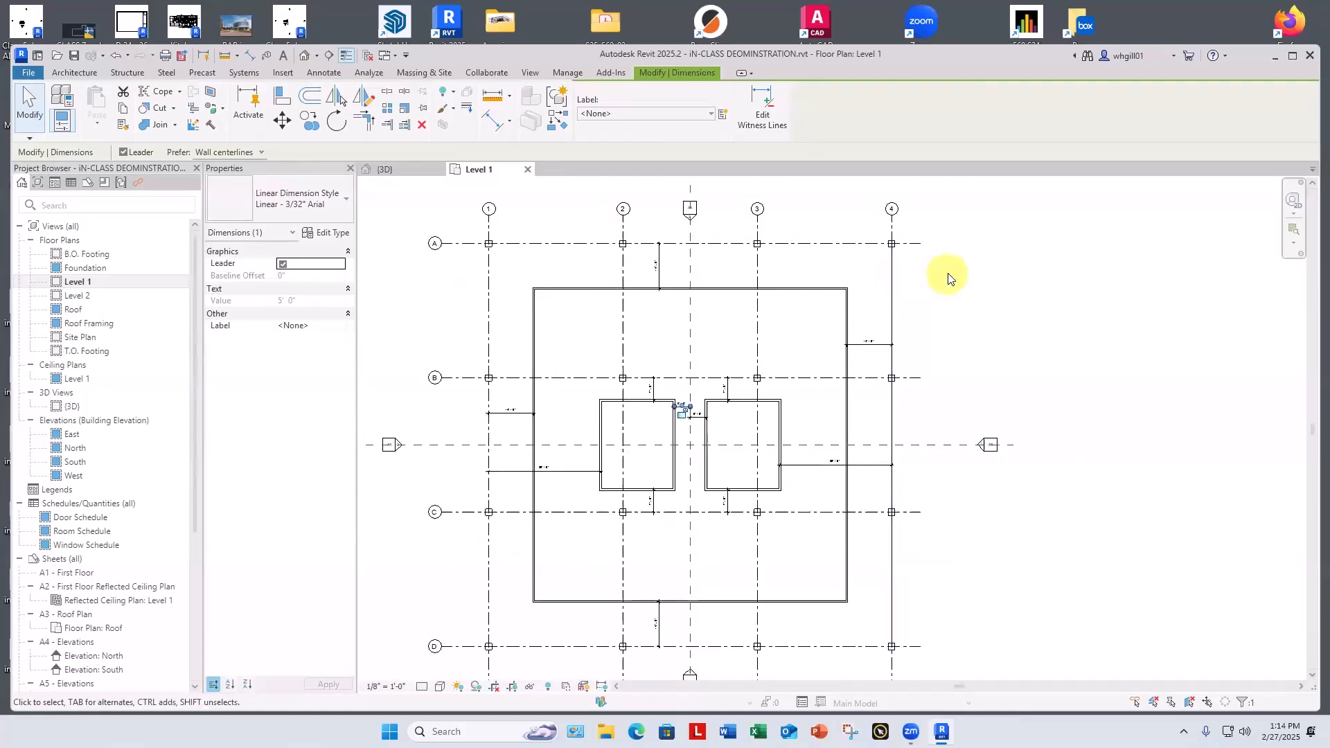
pyautogui.click(891, 318)
pyautogui.press('BackSpace')
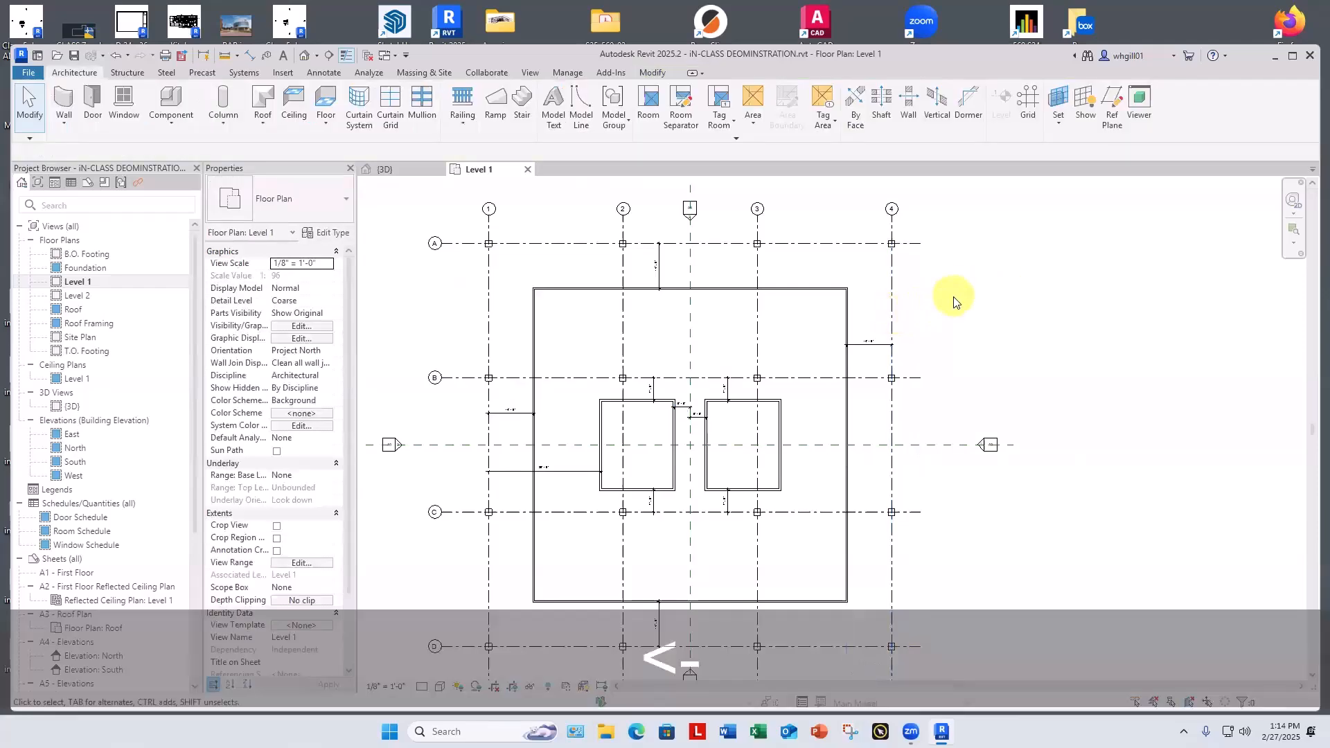
# Select grid 4 and extend the selection to all grid instances in the entire project.
pyautogui.scroll(-2, 950, 297)
pyautogui.moveTo(949, 297); pyautogui.dragTo(1004, 356, button='middle')
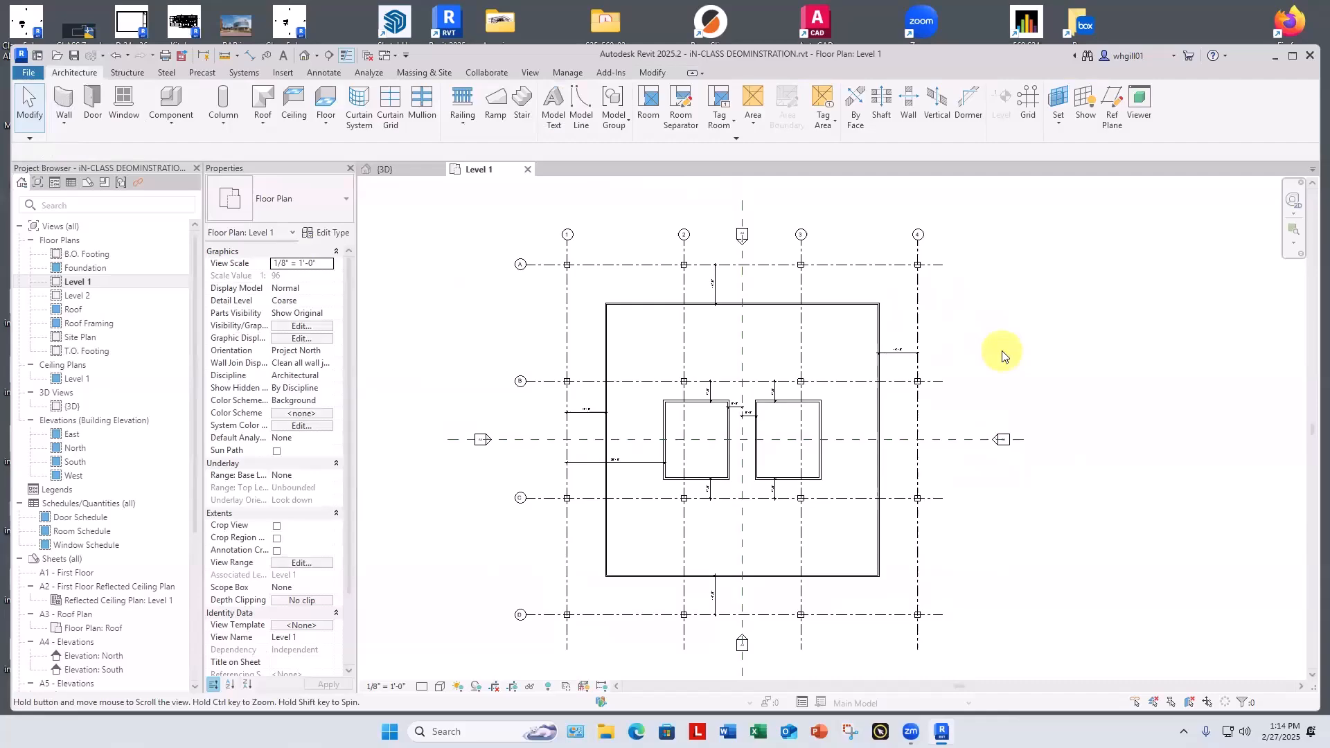
pyautogui.click(919, 303)
pyautogui.click(945, 304)
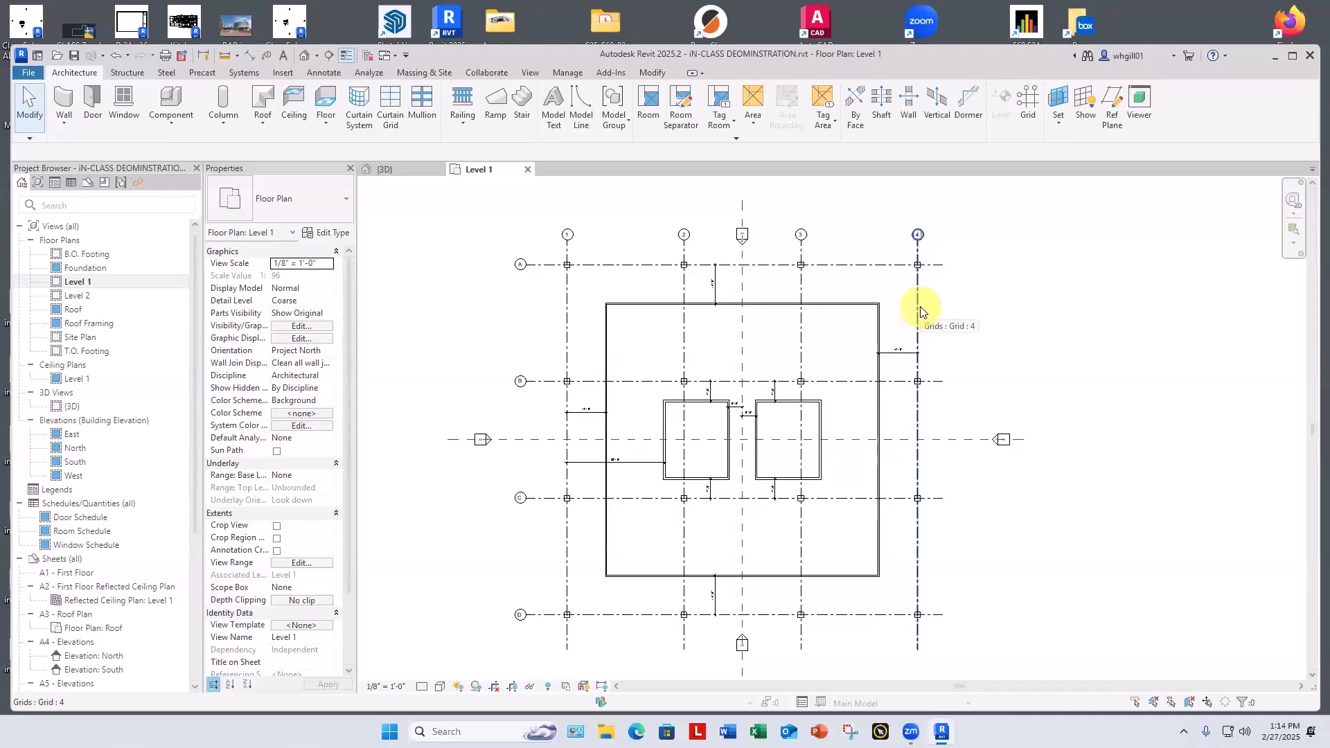
pyautogui.click(918, 310)
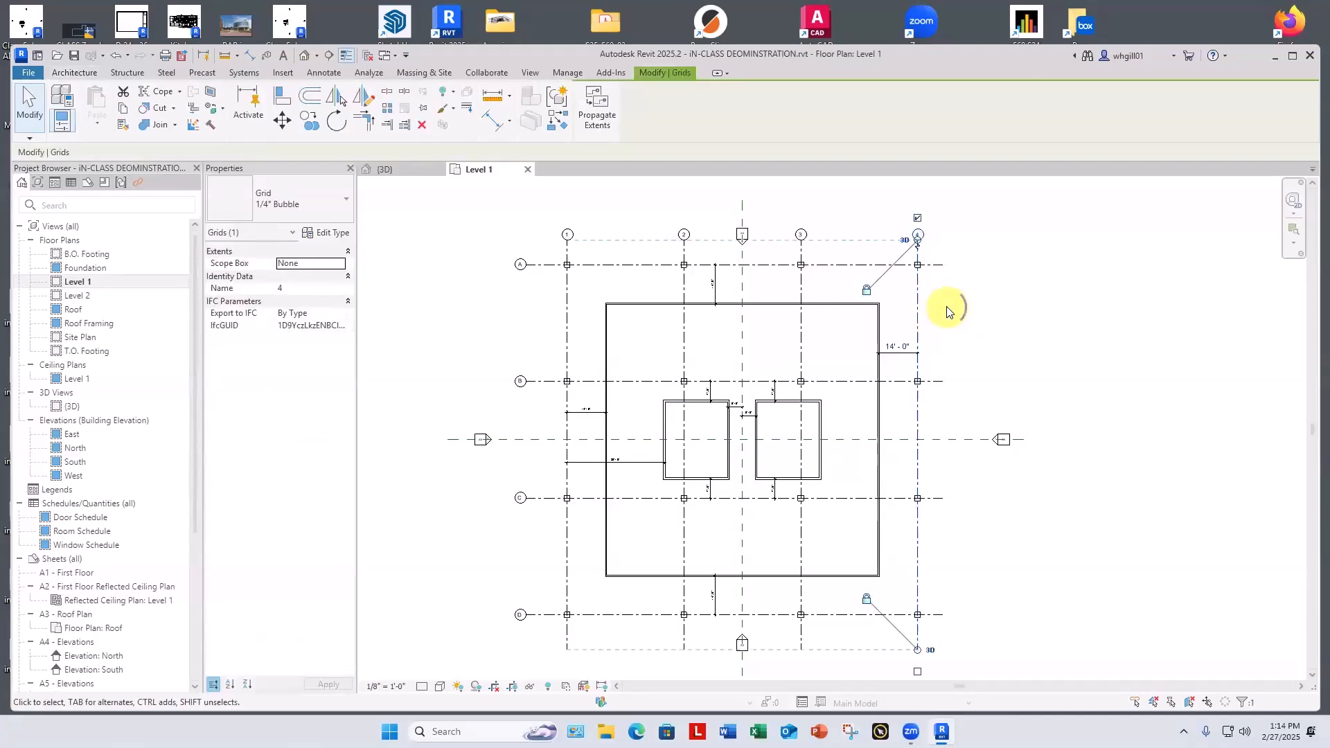
pyautogui.rightClick(947, 311)
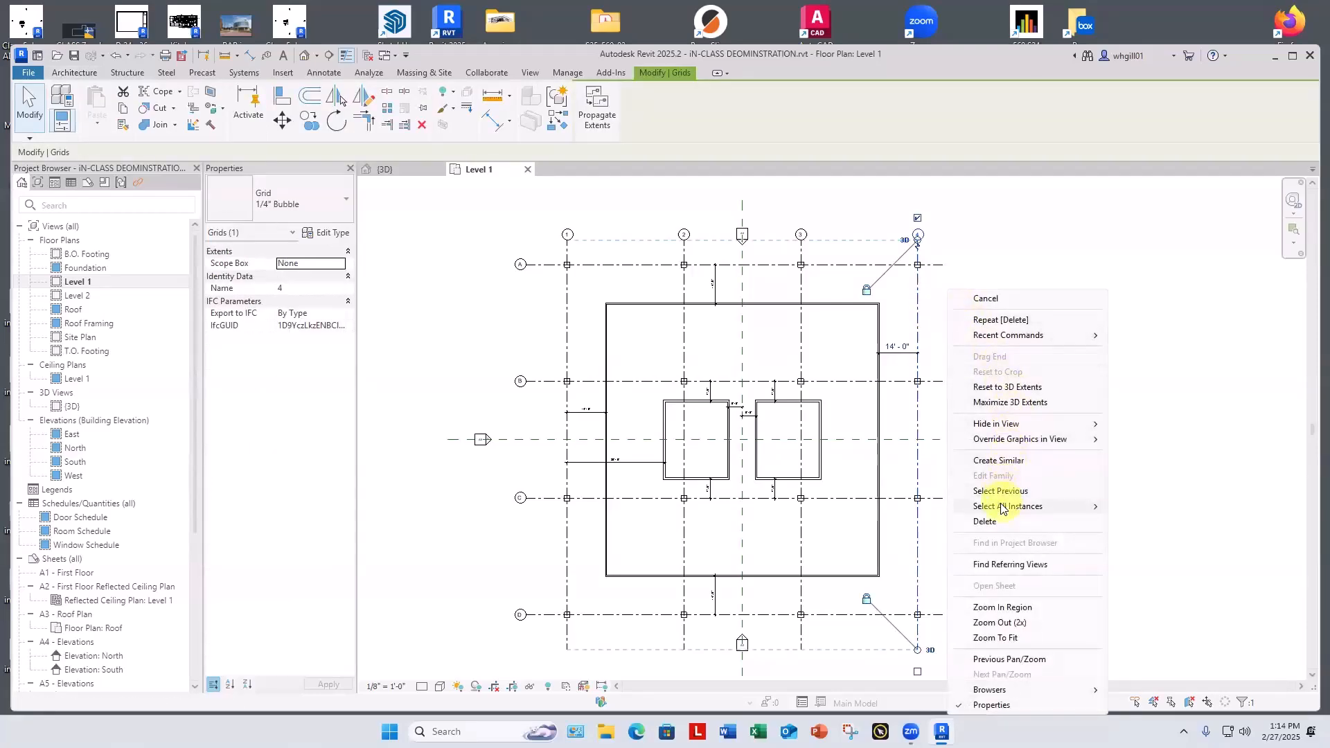
pyautogui.moveTo(1000, 511)
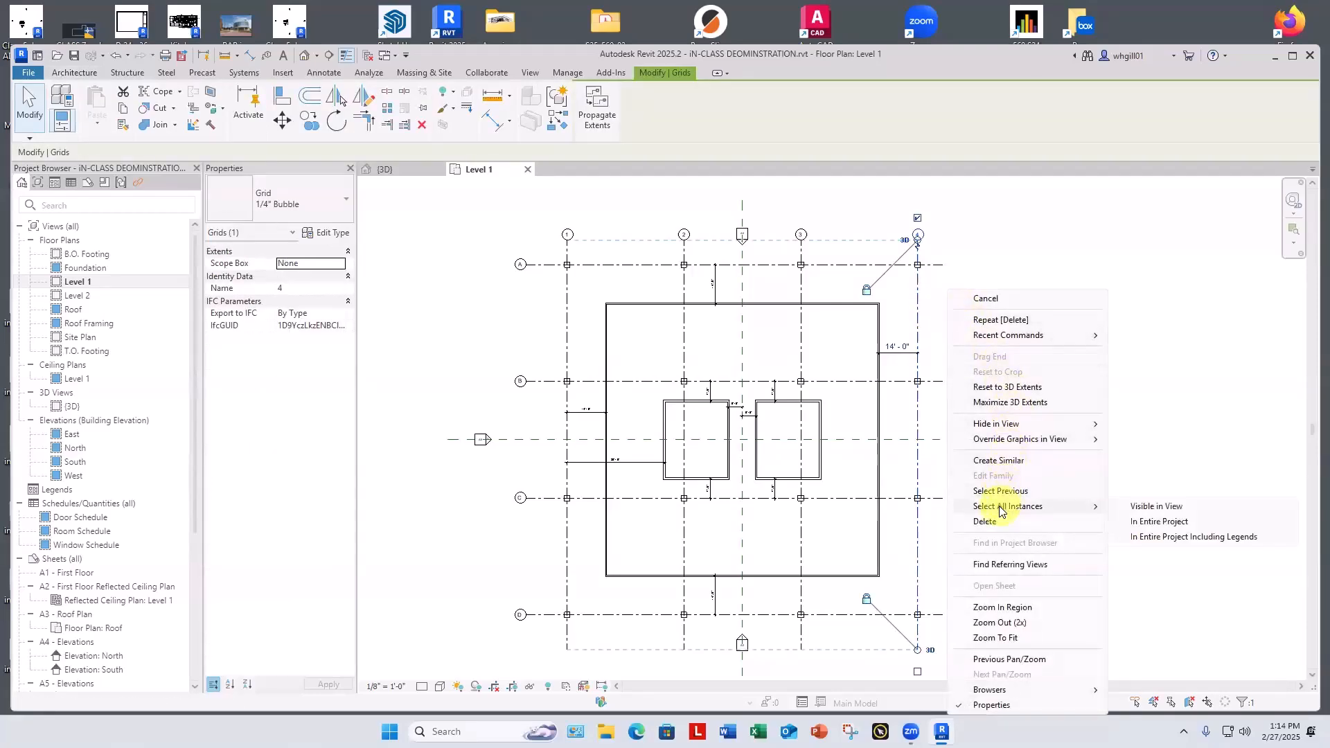
pyautogui.click(1141, 526)
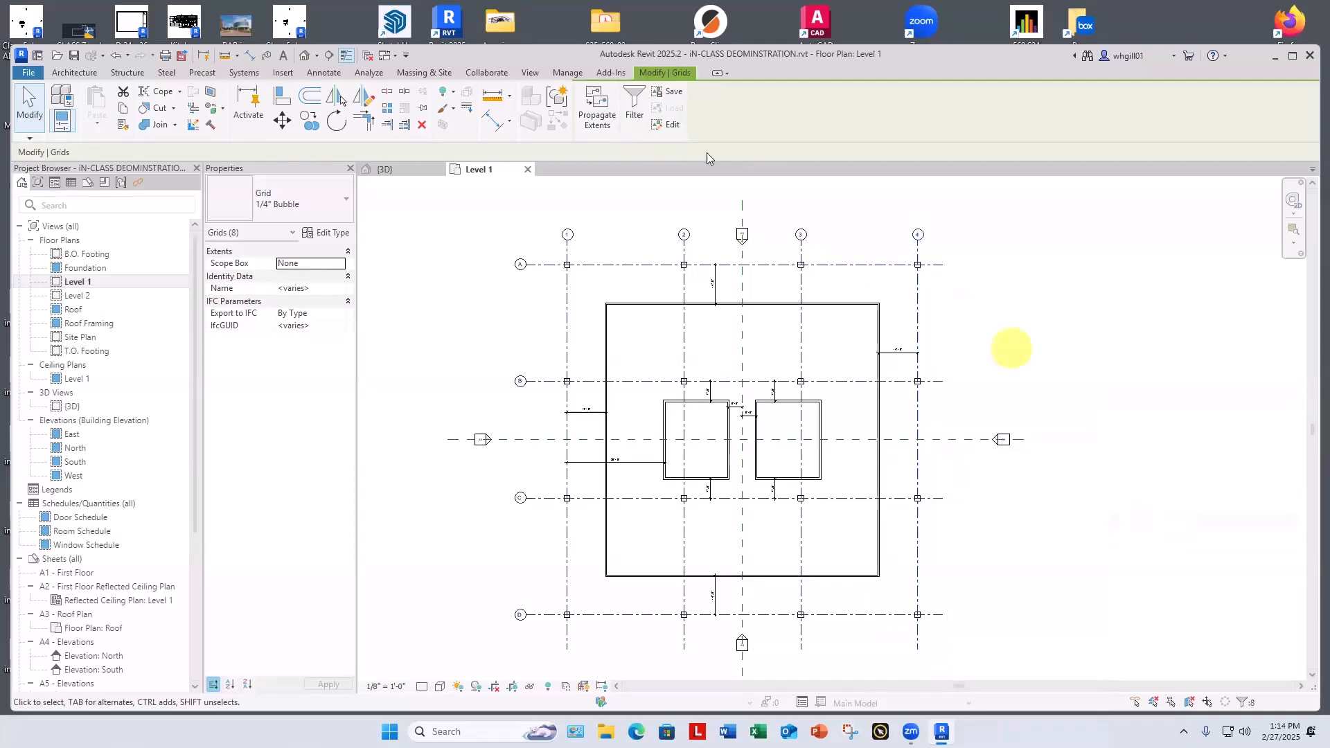
pyautogui.click(466, 199)
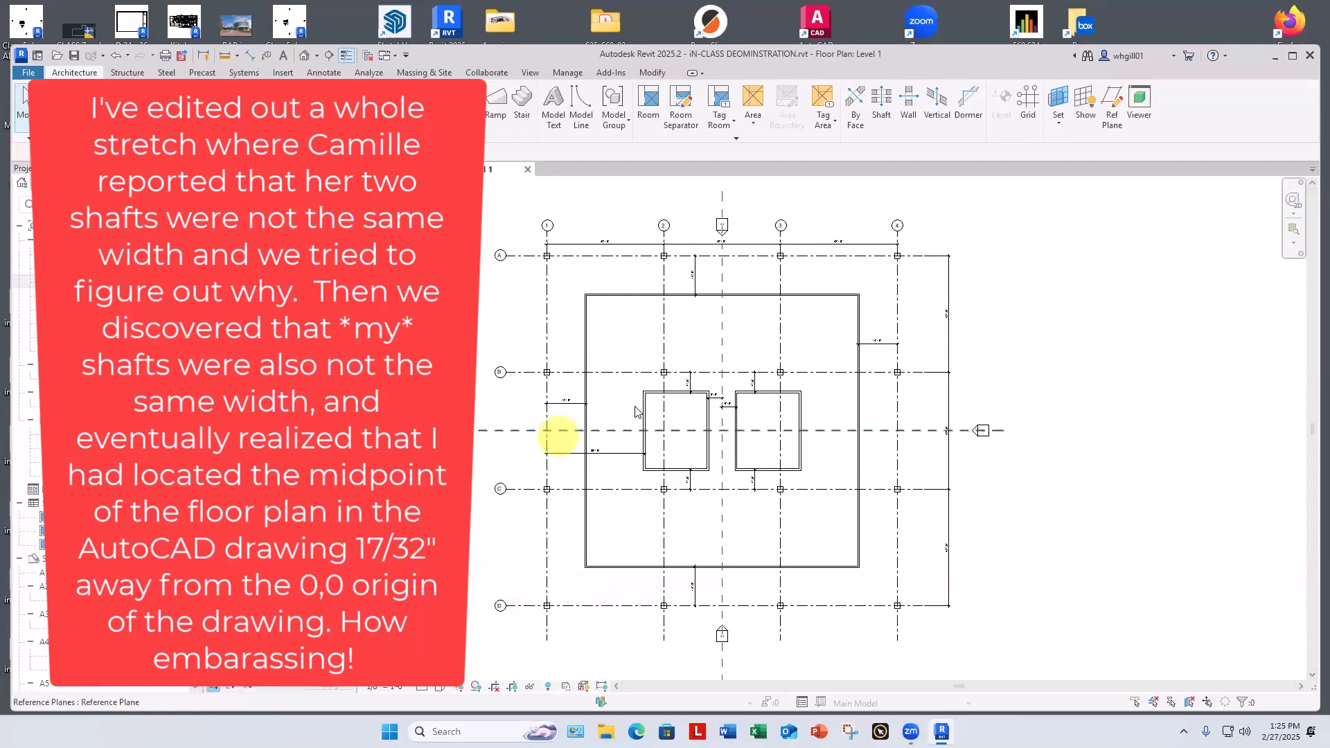
# Dimension the east-west width of both cores between their wall centerlines, keeping the two dimensions aligned.
pyautogui.scroll(5, 640, 421)
pyautogui.scroll(2, 647, 423)
pyautogui.press('d')
pyautogui.press('i')
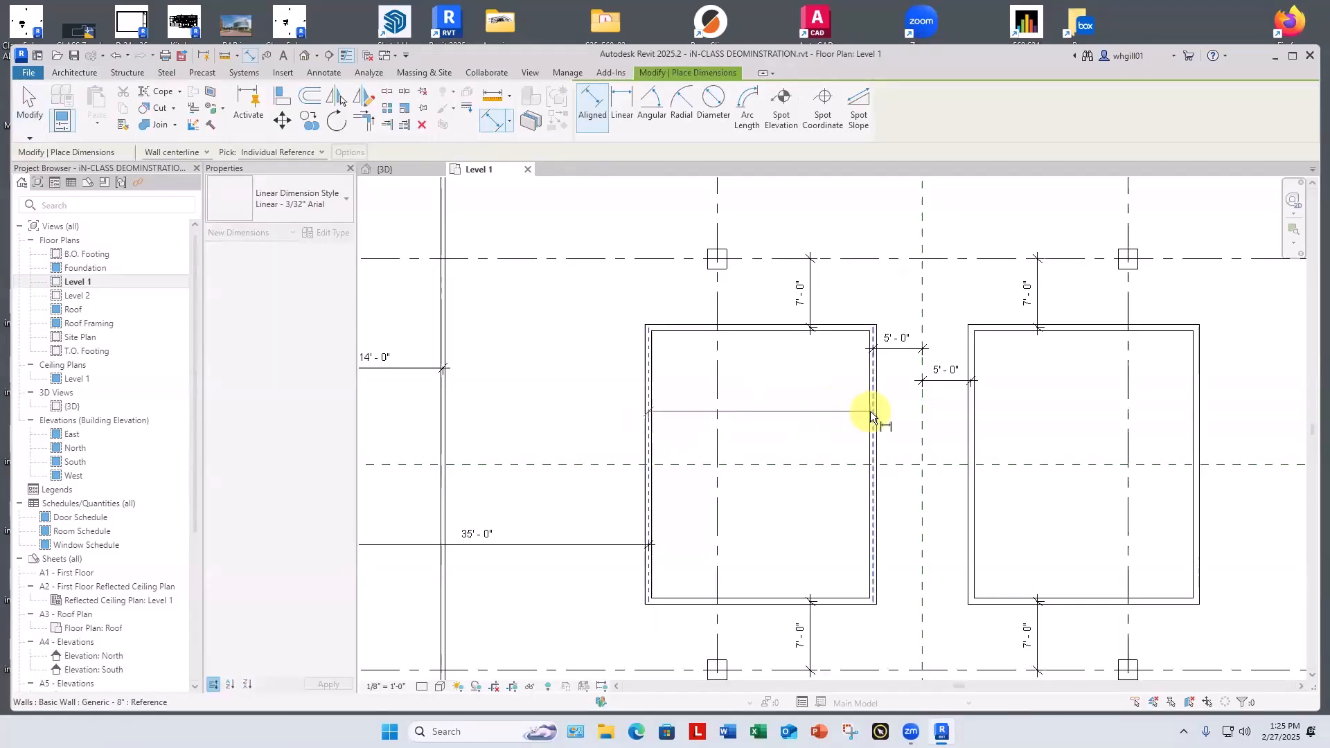
pyautogui.click(873, 416)
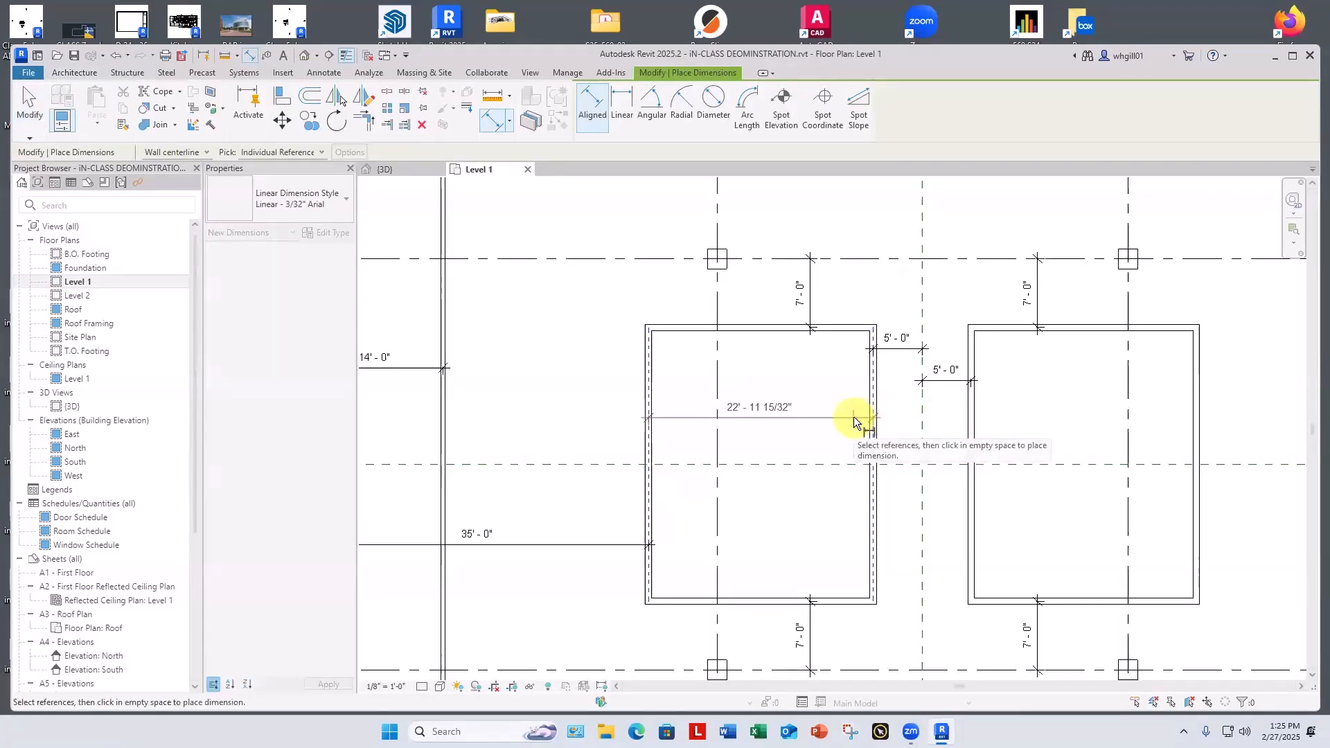
pyautogui.click(853, 417)
pyautogui.click(968, 419)
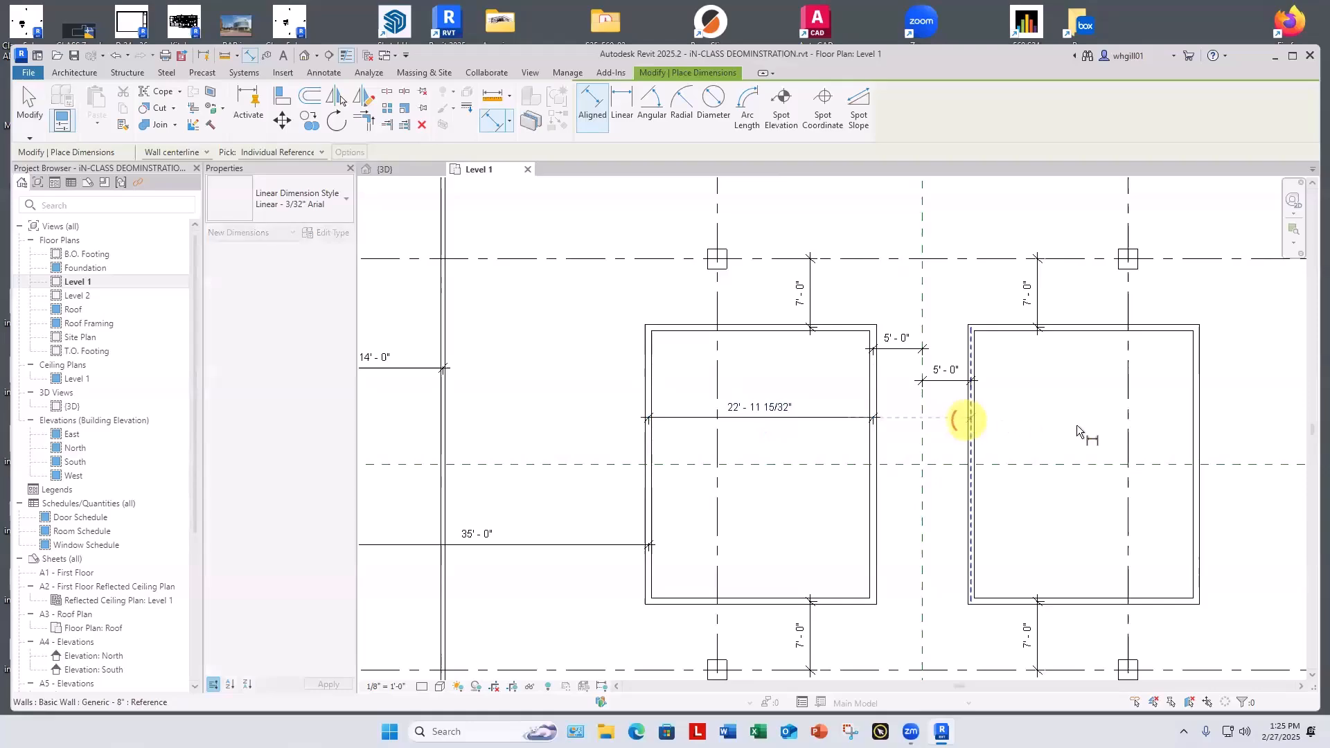
pyautogui.click(1190, 407)
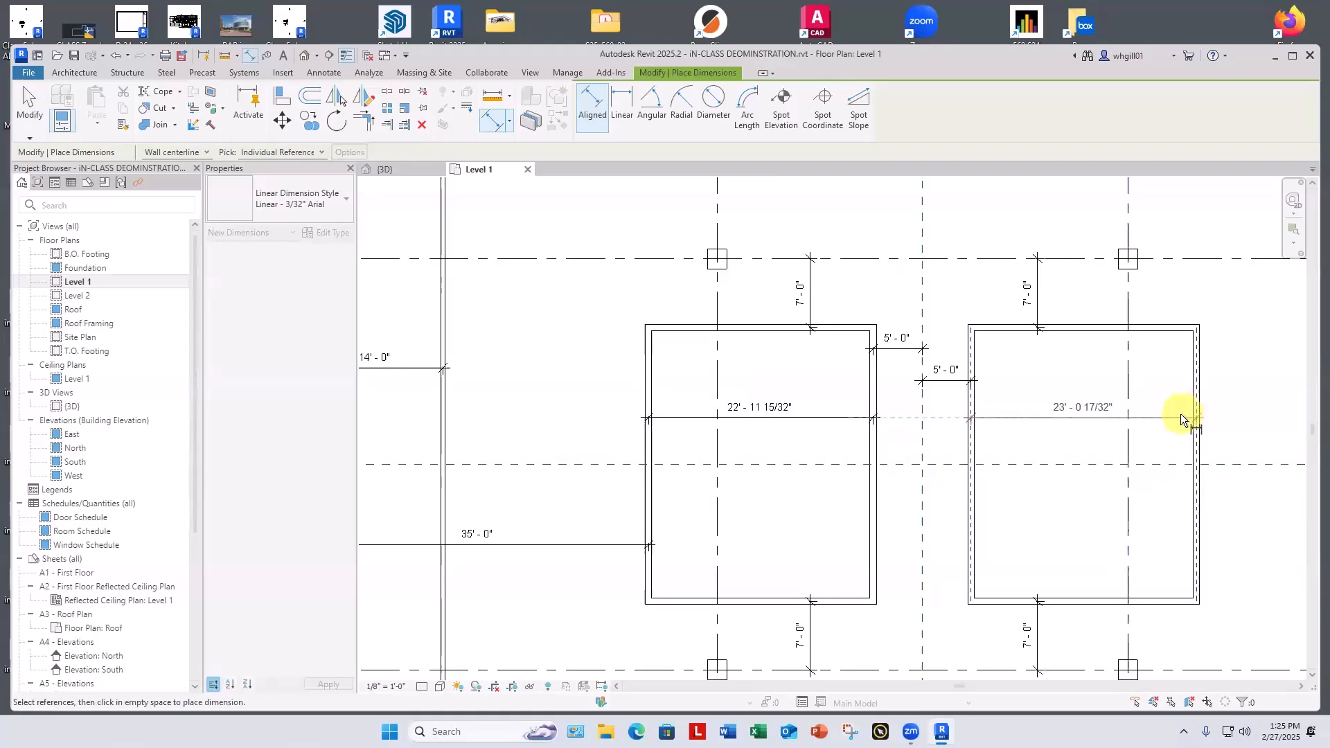
pyautogui.click(1181, 414)
pyautogui.press('Escape')
pyautogui.scroll(-1, 789, 415)
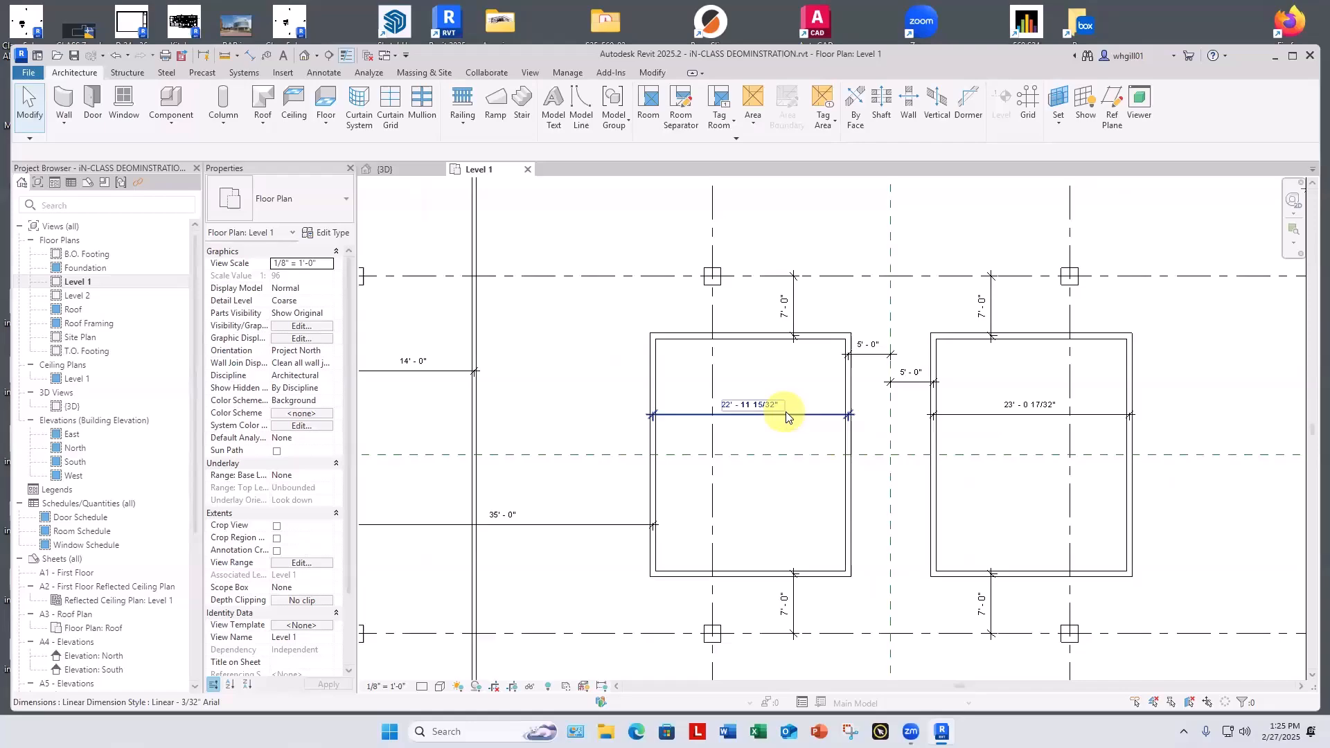
pyautogui.moveTo(878, 420); pyautogui.dragTo(873, 416, button='middle')
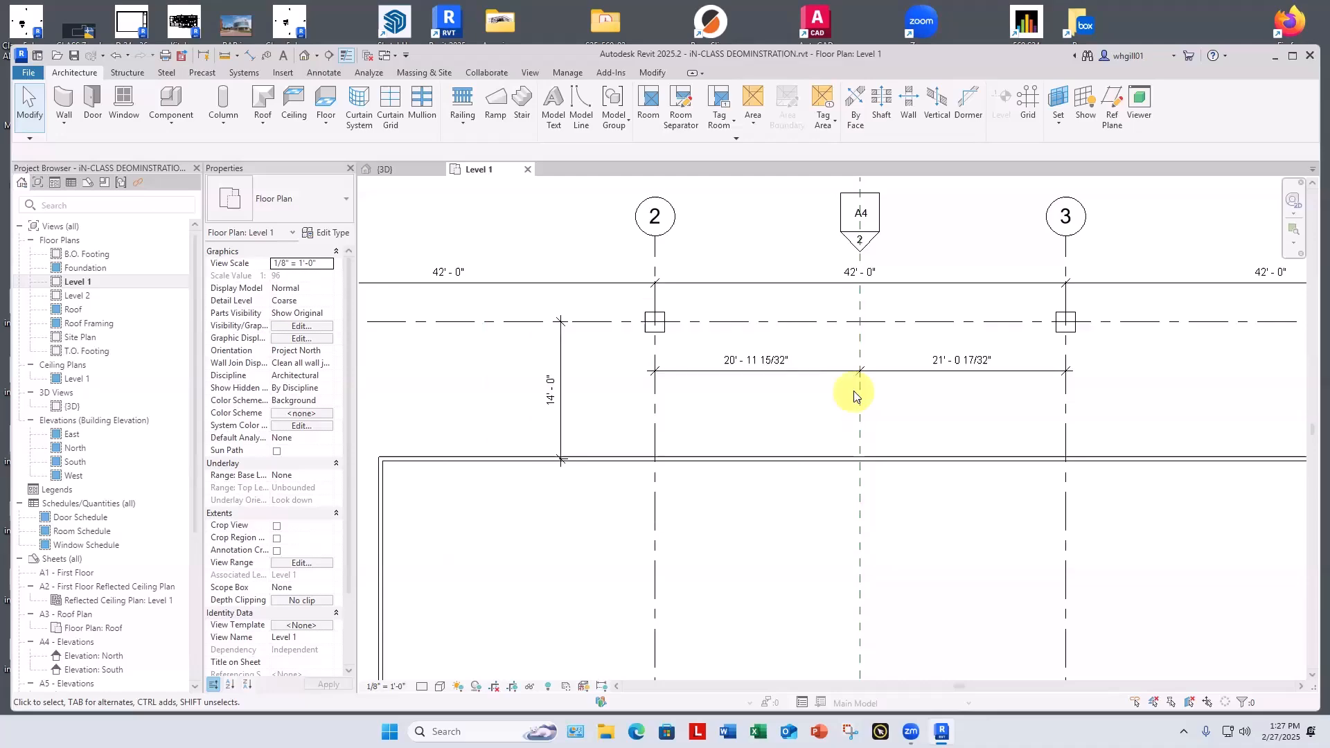
# Undo the last edit and examine the dimensions from the vertical reference plane to grids 2 and 3.
pyautogui.scroll(-2, 855, 400)
pyautogui.hotkey('ctrl', 'z')
pyautogui.scroll(-1, 853, 406)
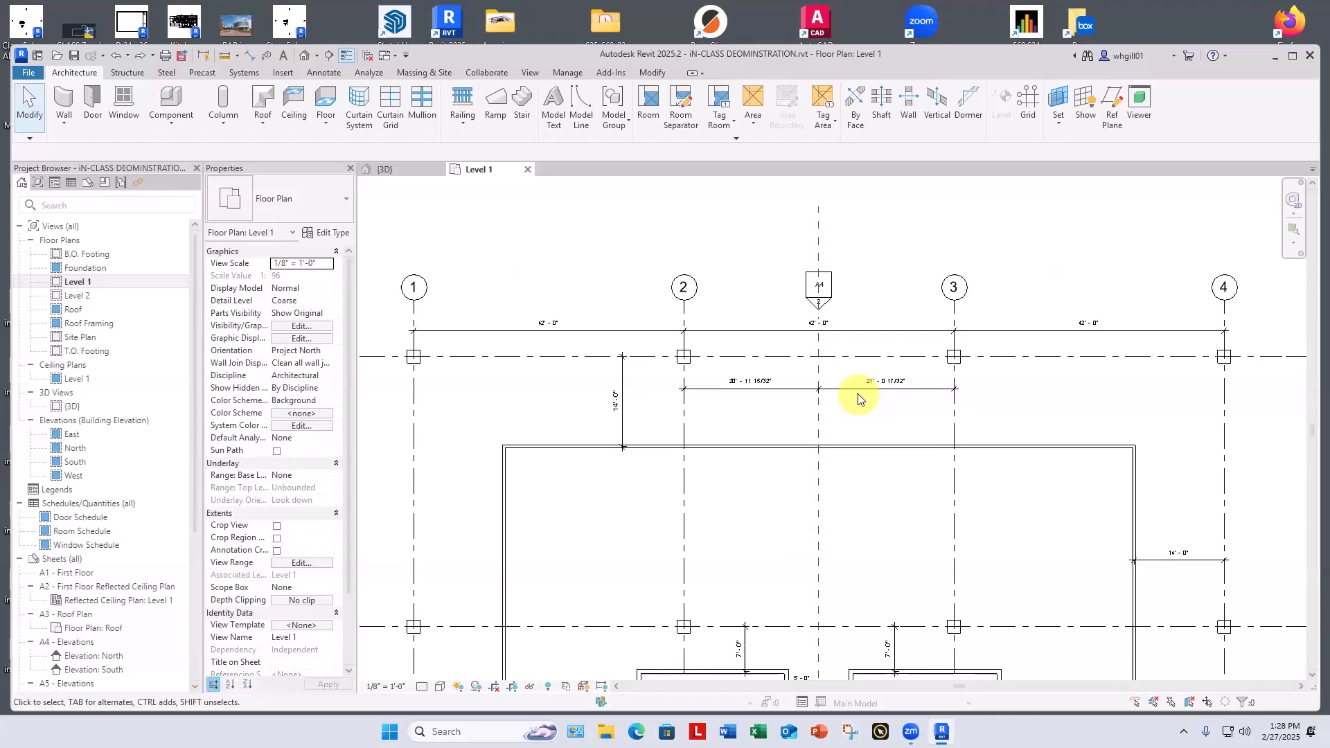
pyautogui.scroll(-2, 862, 407)
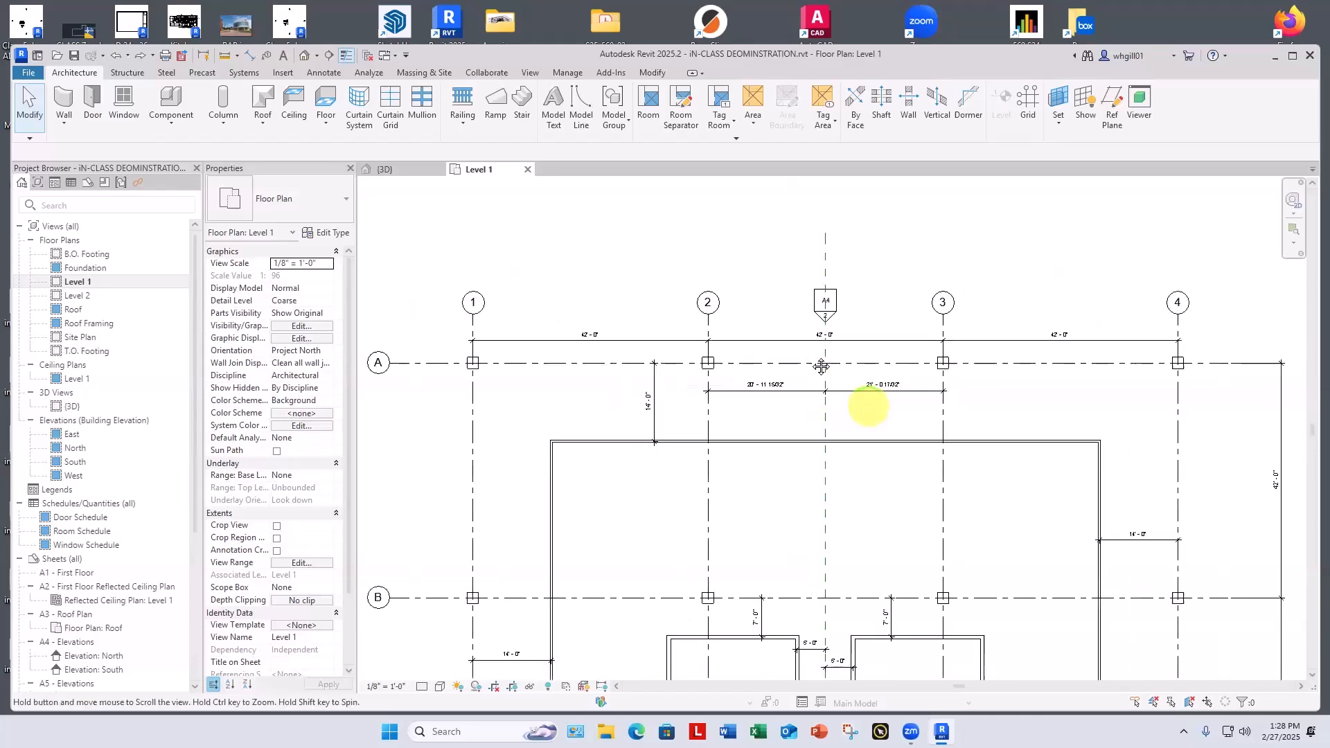
pyautogui.moveTo(862, 408); pyautogui.dragTo(766, 404, button='middle')
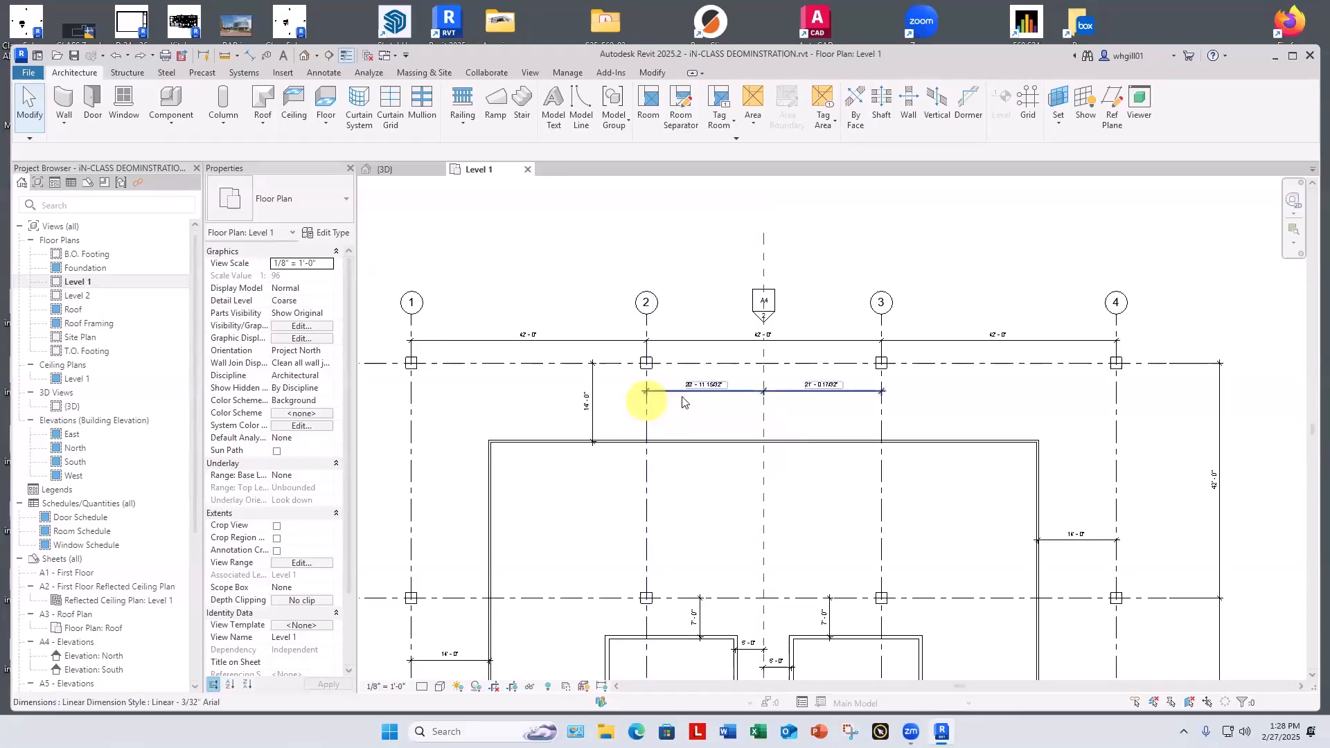
pyautogui.click(729, 392)
pyautogui.click(762, 406)
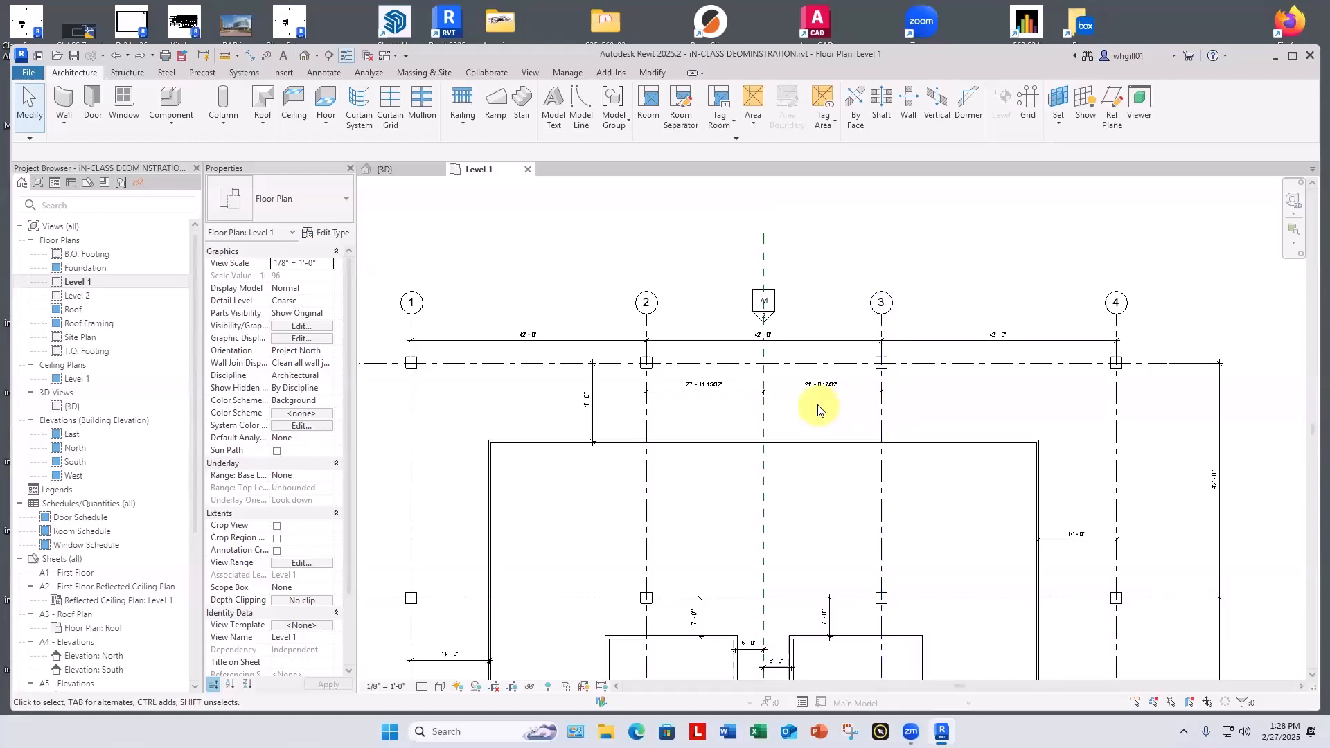
# Unpin the vertical reference plane and center it between grids 2 and 3 by making its two dimension segments equal.
pyautogui.scroll(-2, 817, 409)
pyautogui.moveTo(817, 409); pyautogui.dragTo(812, 365, button='middle')
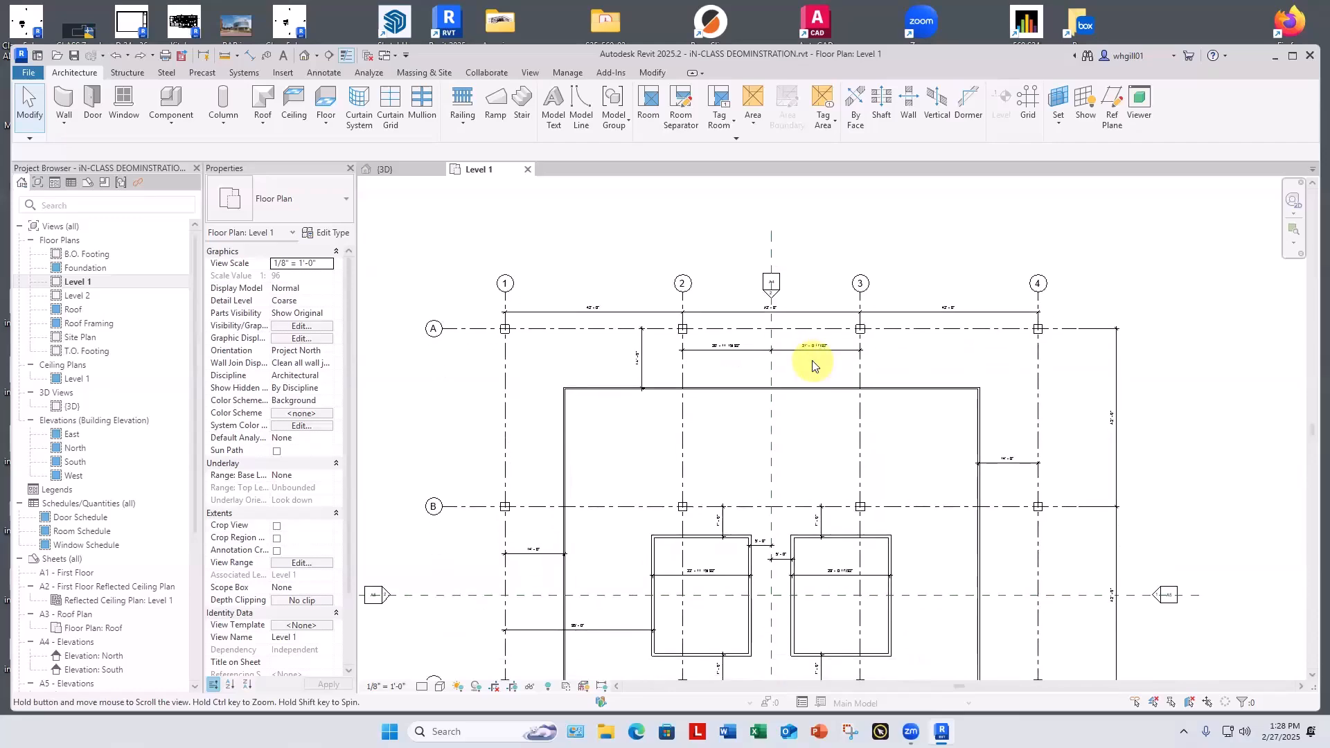
pyautogui.click(772, 373)
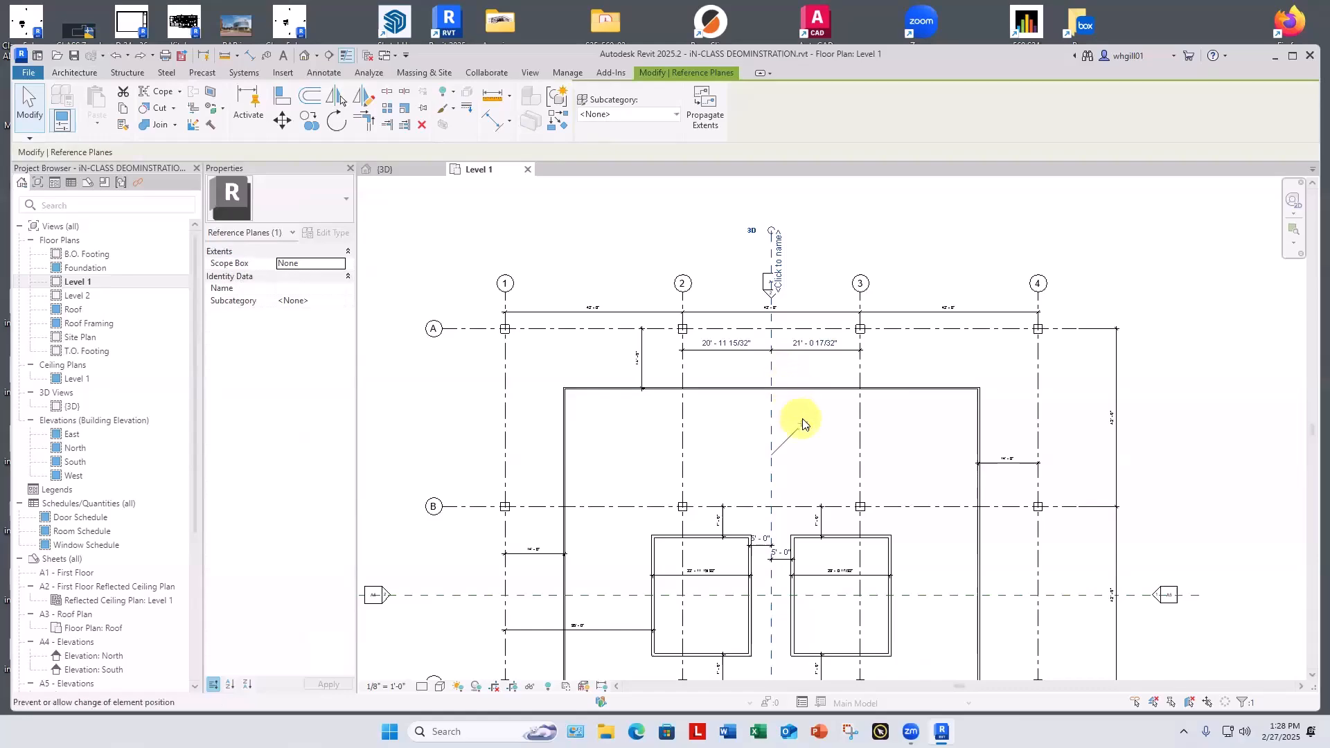
pyautogui.click(803, 423)
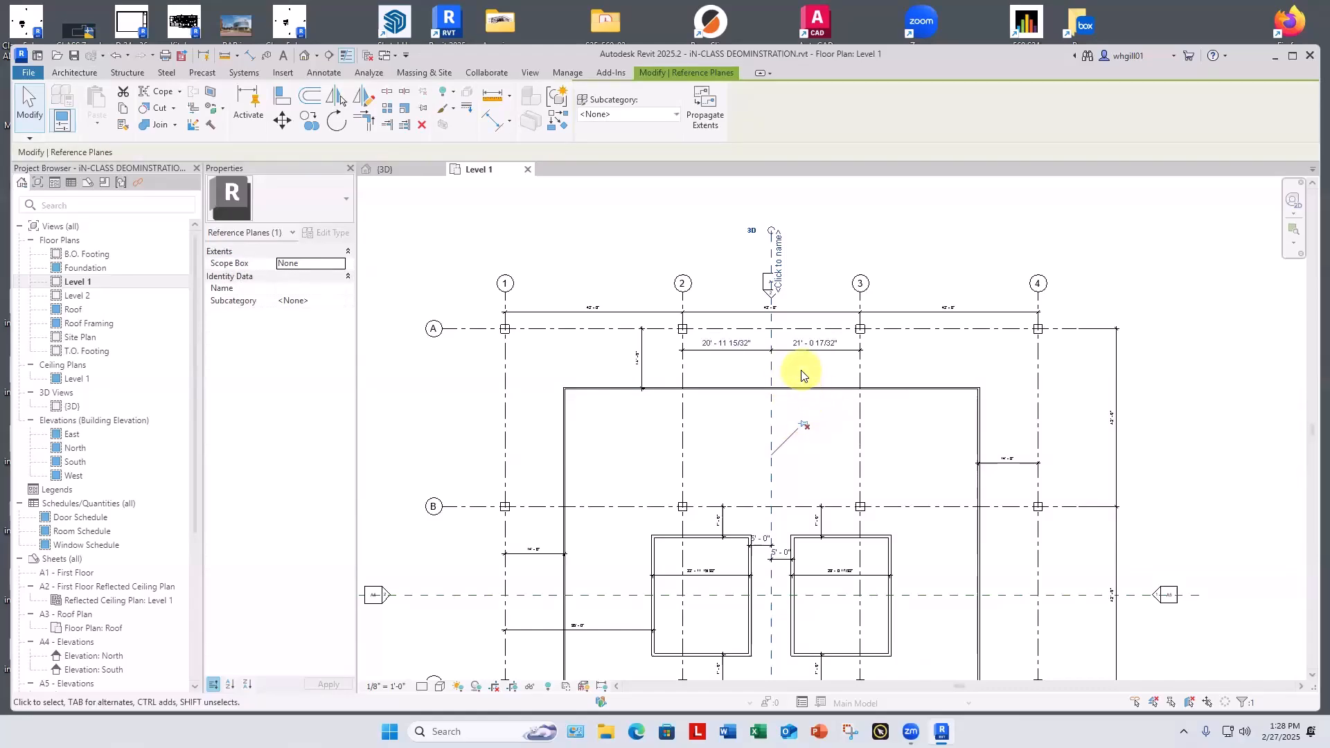
pyautogui.click(759, 351)
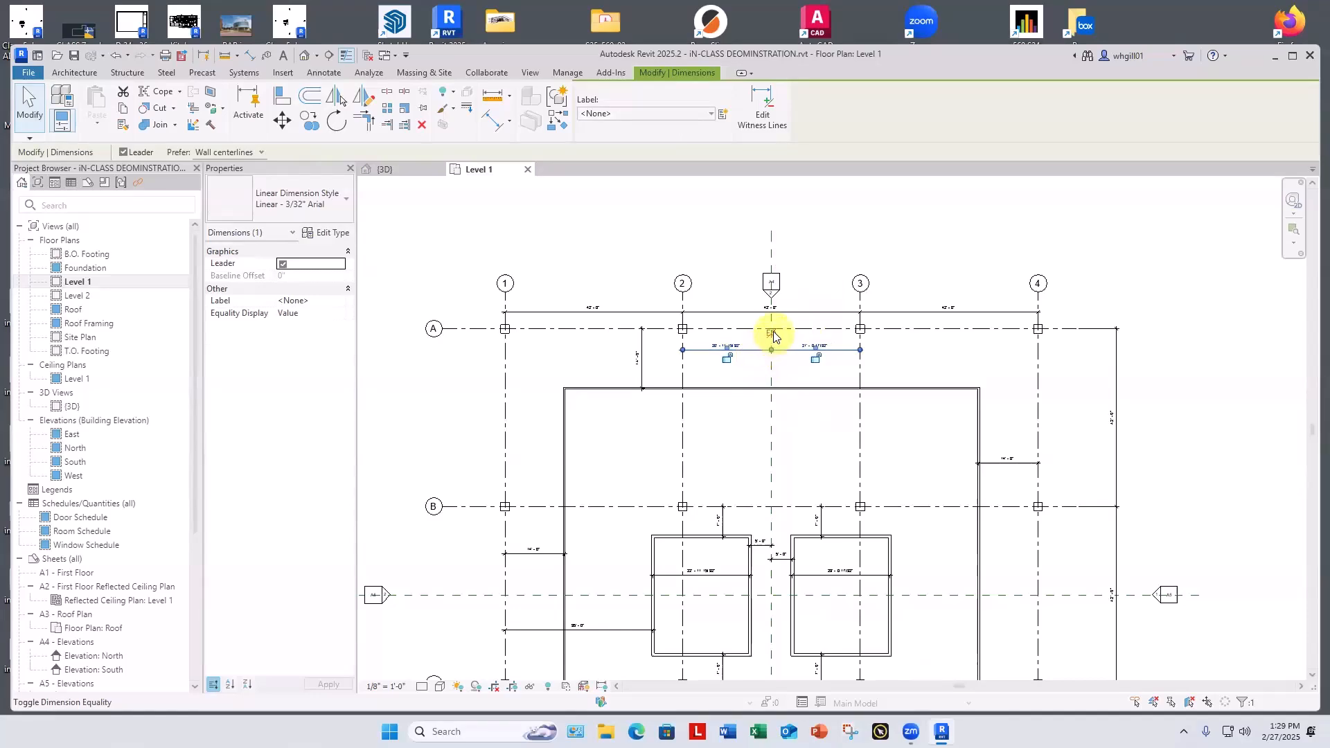
pyautogui.click(773, 337)
pyautogui.press('Escape')
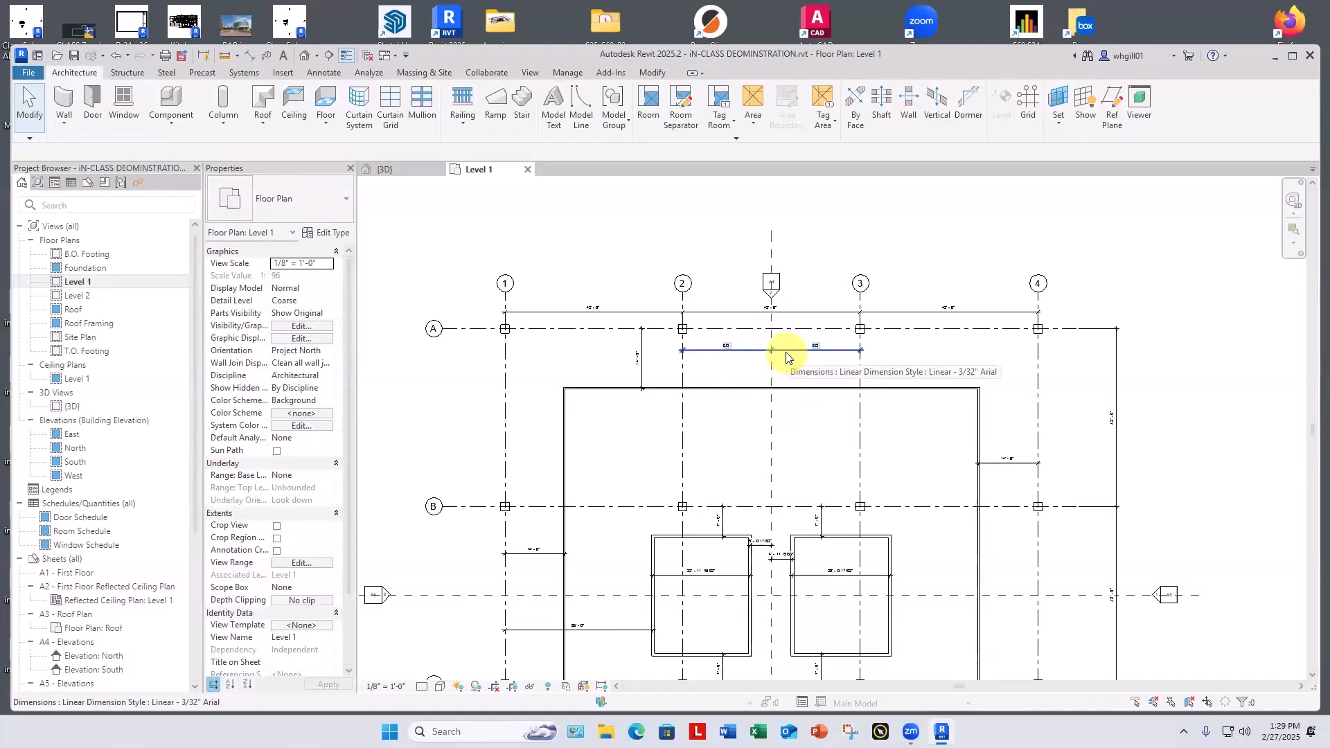
# Turn off the equality constraint on the dimension between grids 2 and 3 and pin the vertical reference plane again.
pyautogui.click(779, 350)
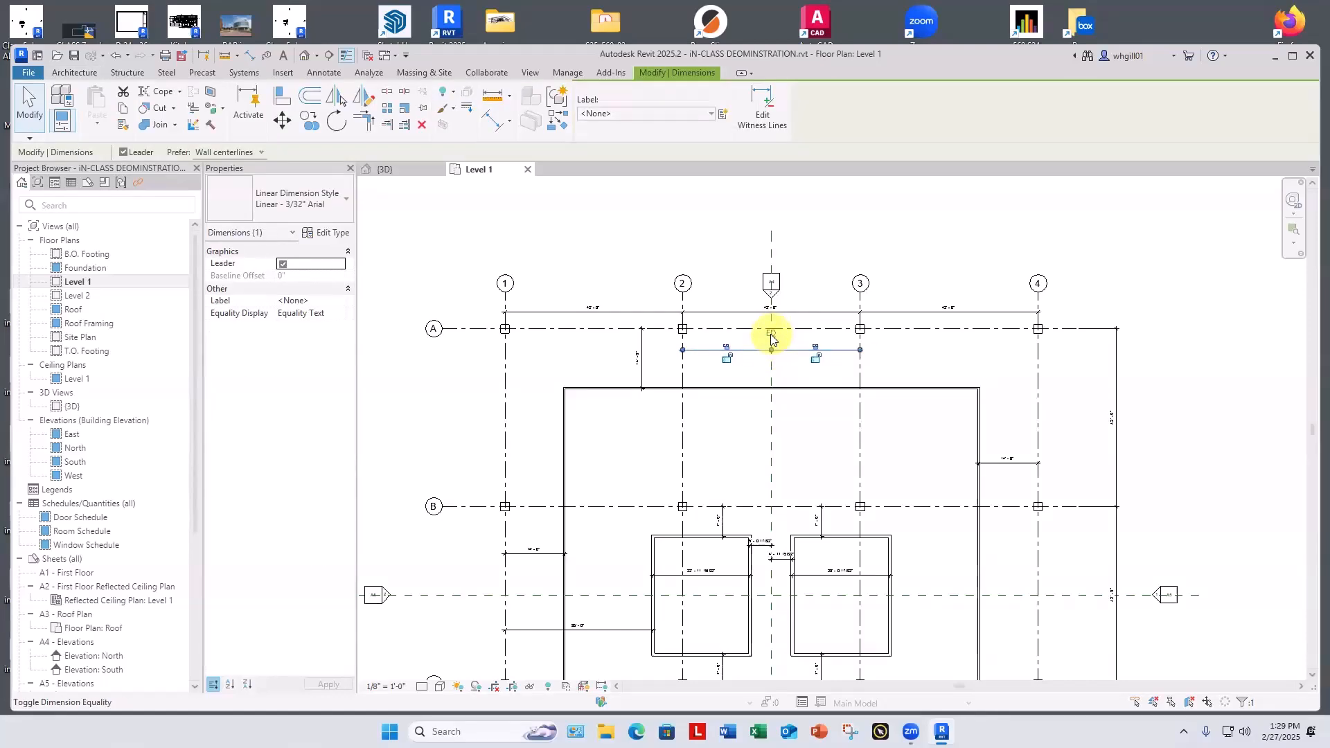
pyautogui.click(773, 338)
pyautogui.press('Escape')
pyautogui.scroll(2, 788, 364)
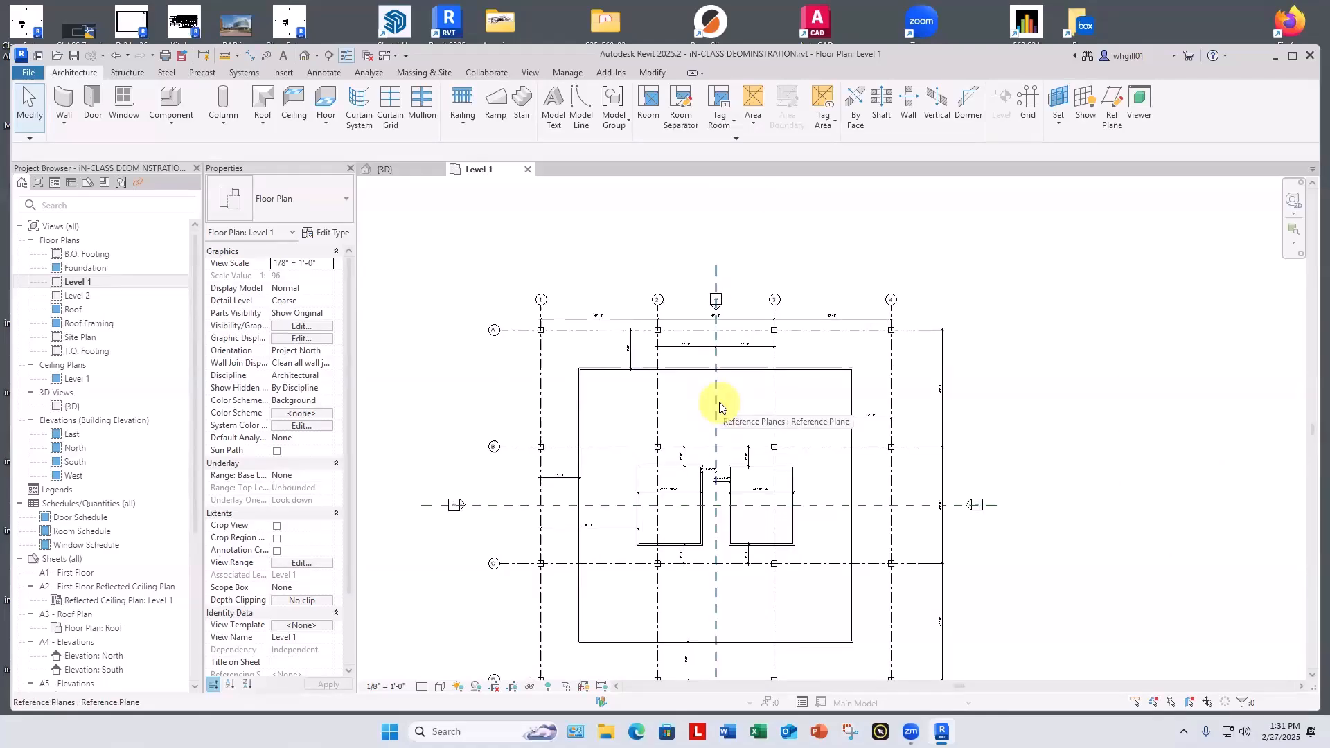
pyautogui.click(719, 407)
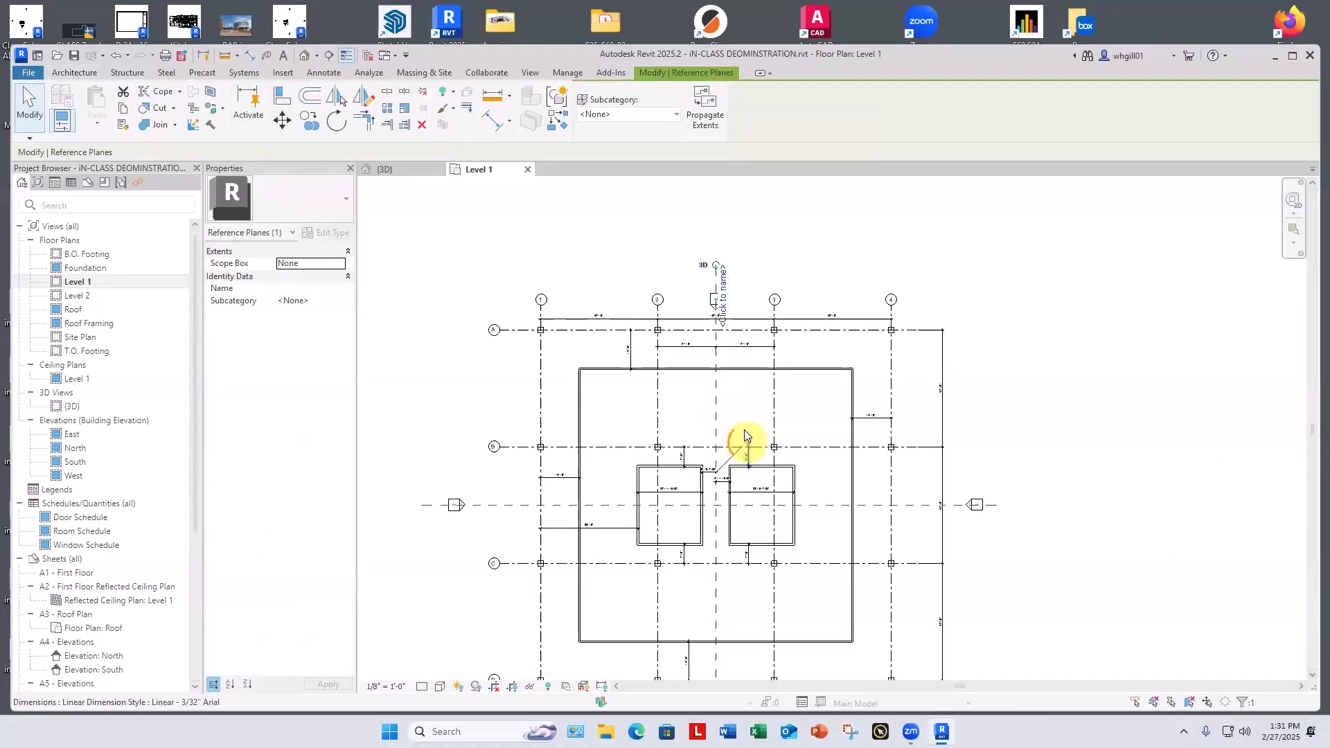
pyautogui.click(738, 414)
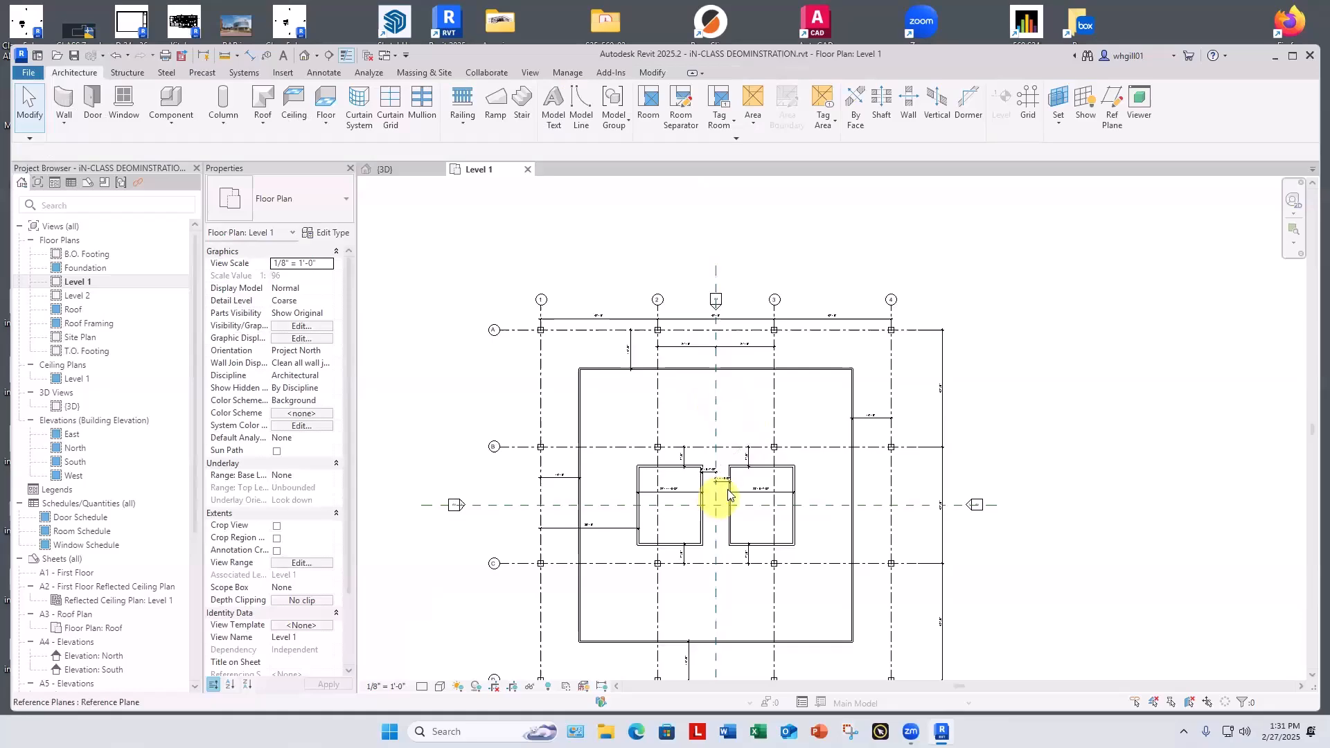
# Set the east core's inner wall 5' from the vertical reference plane.
pyautogui.scroll(8, 717, 493)
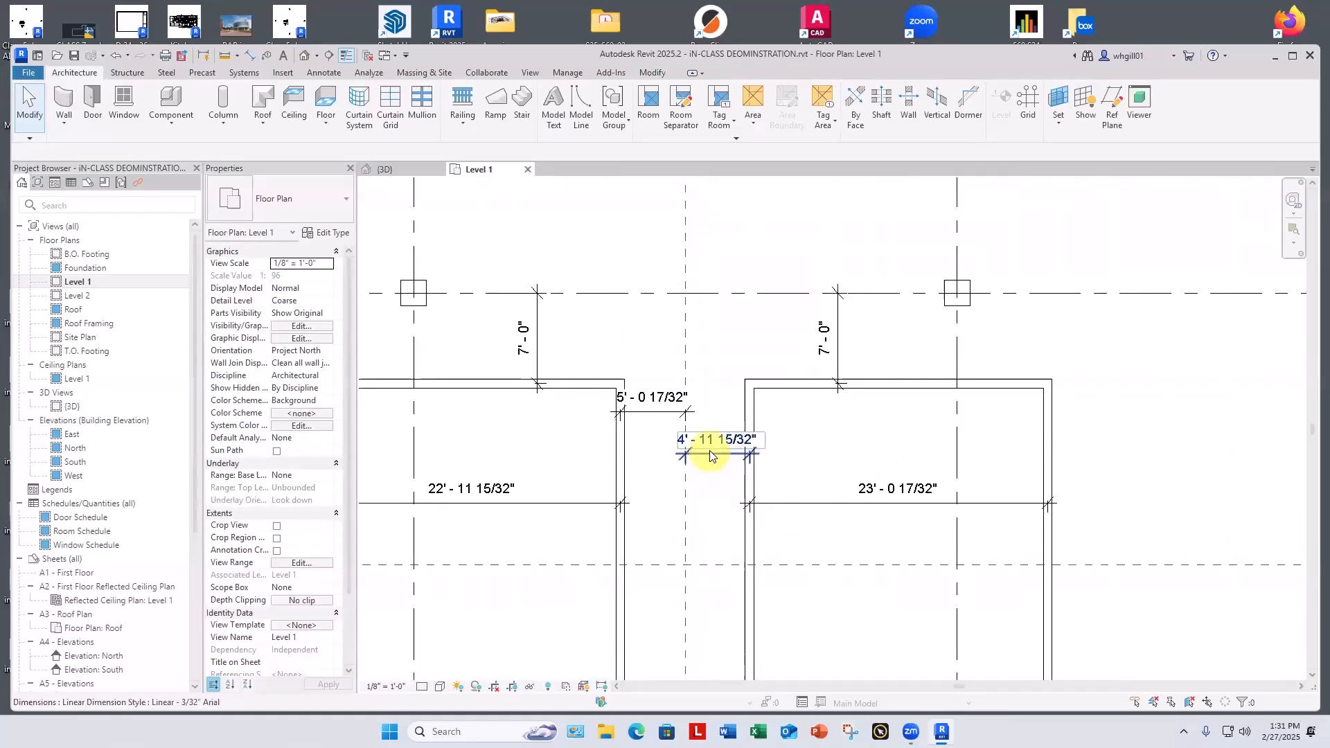
pyautogui.click(753, 413)
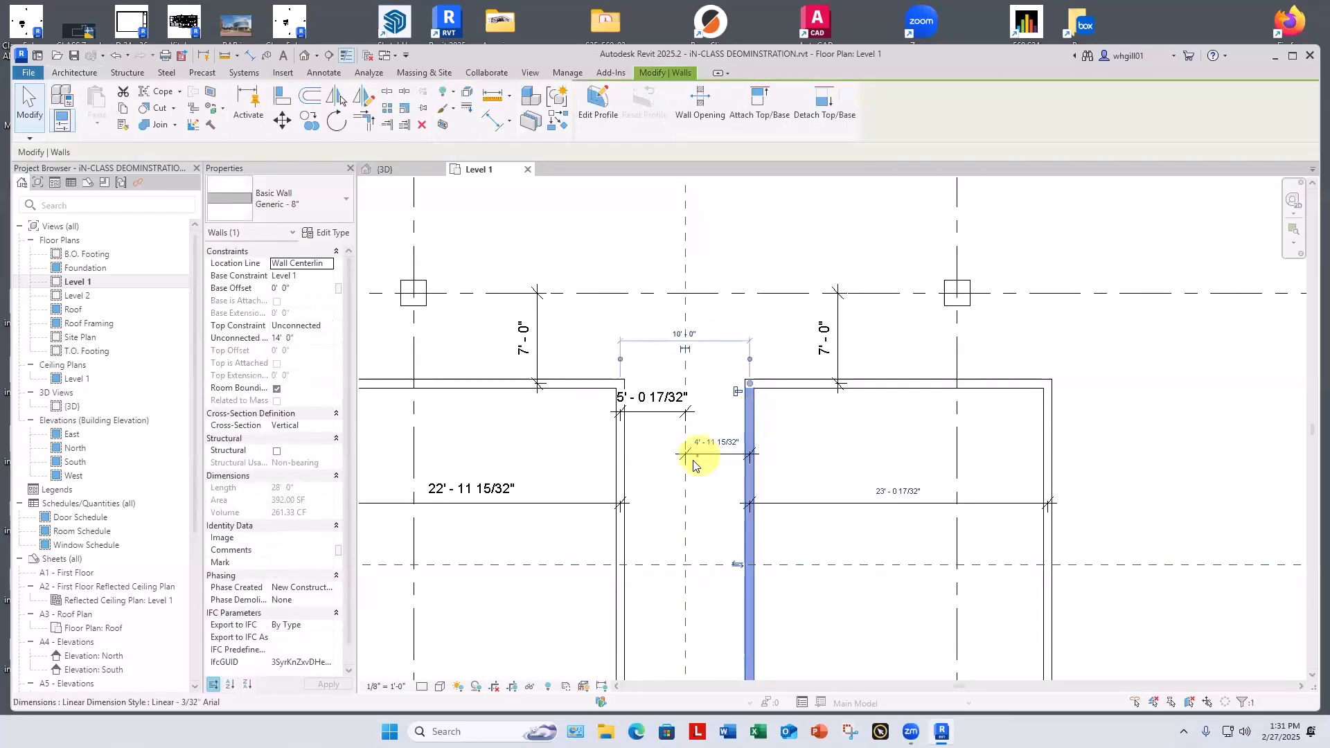
pyautogui.click(714, 441)
pyautogui.write('5')
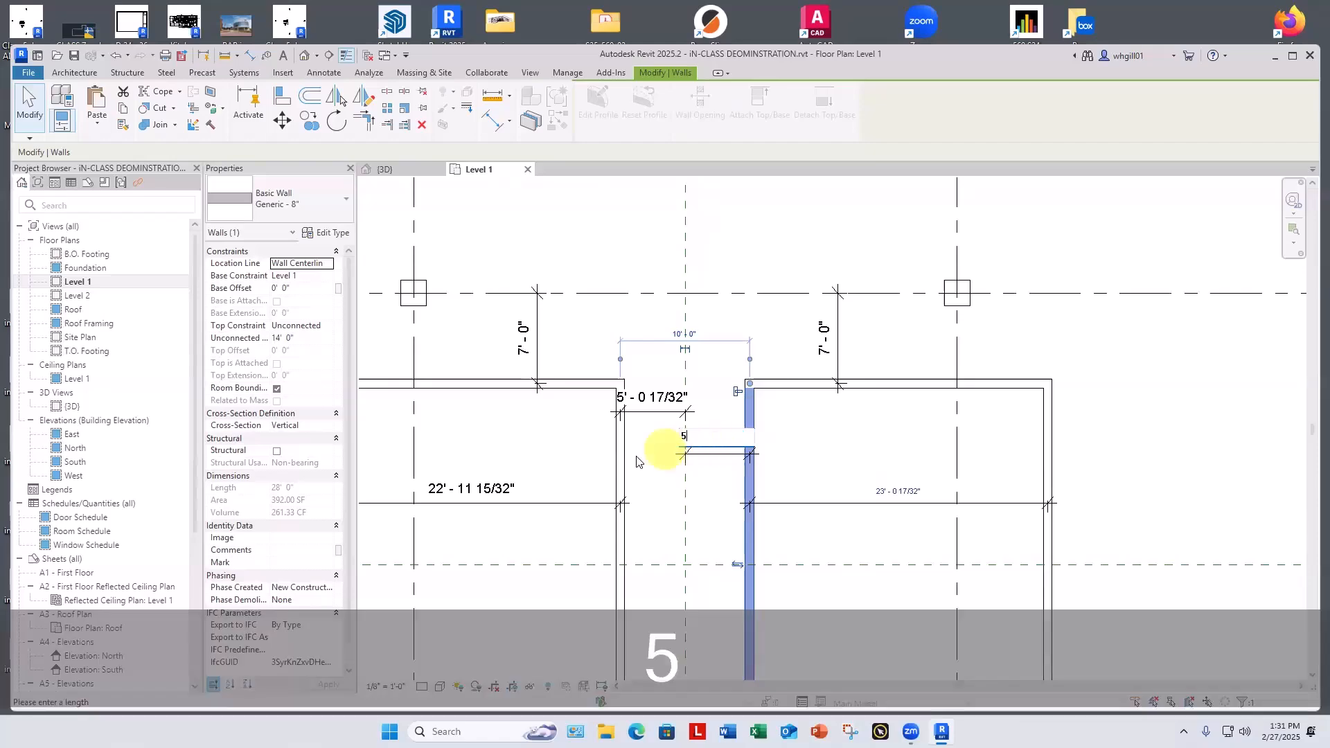
pyautogui.press('Return')
# Set the west core's inner wall 5' from the vertical reference plane.
pyautogui.click(621, 437)
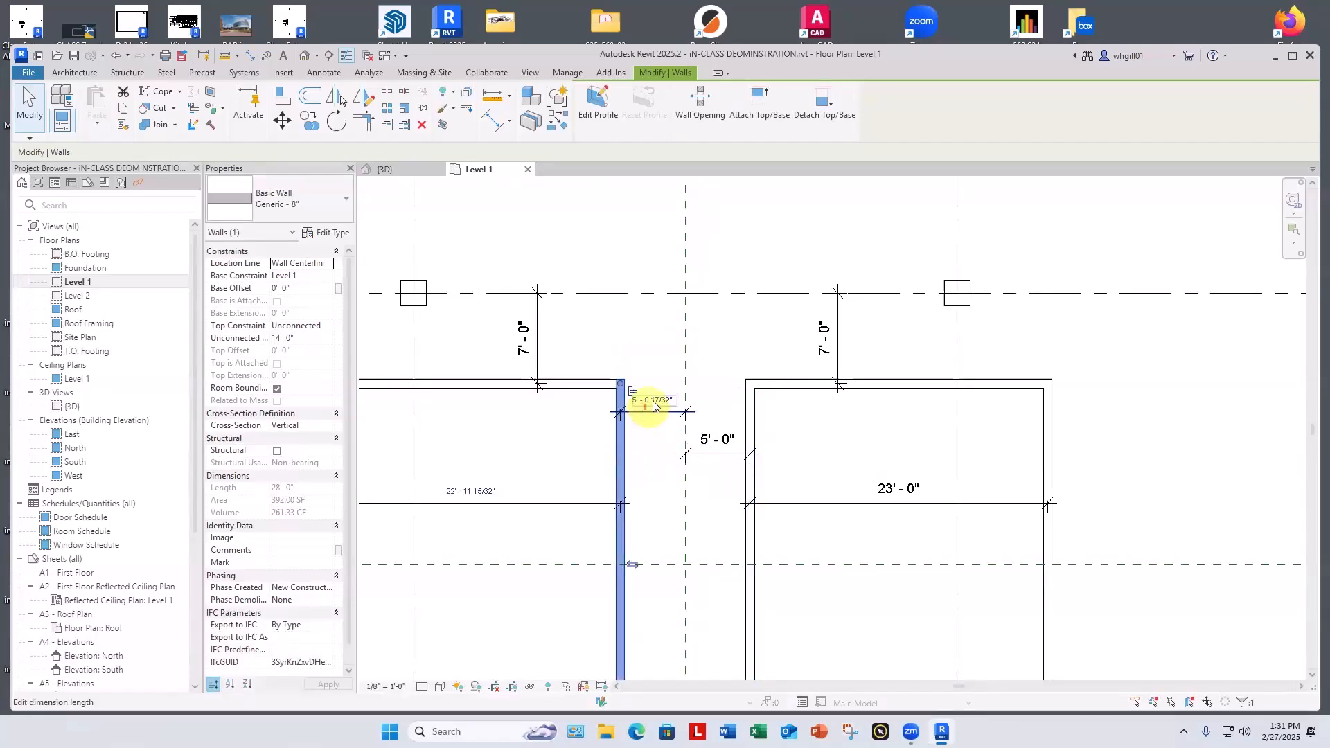
pyautogui.click(651, 398)
pyautogui.write('5')
pyautogui.click(638, 352)
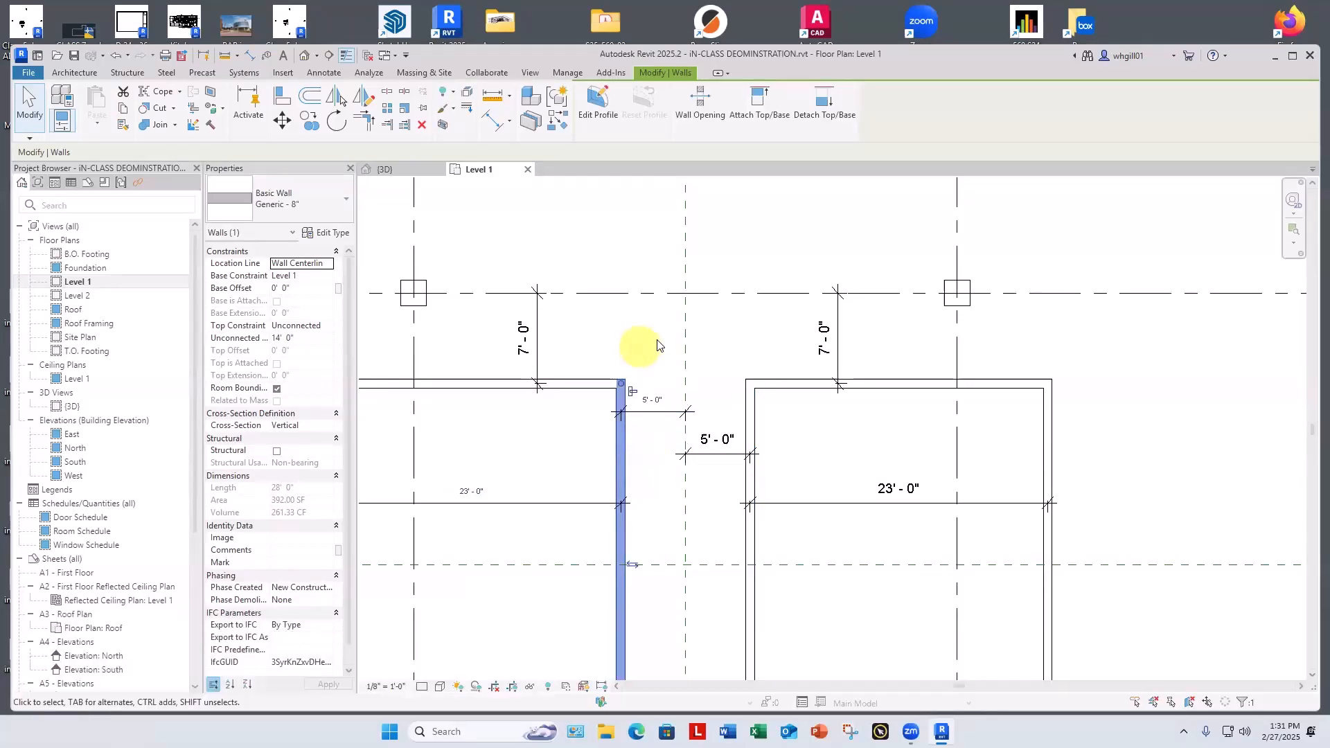
pyautogui.press('Escape')
pyautogui.scroll(-3, 656, 344)
pyautogui.scroll(-2, 665, 346)
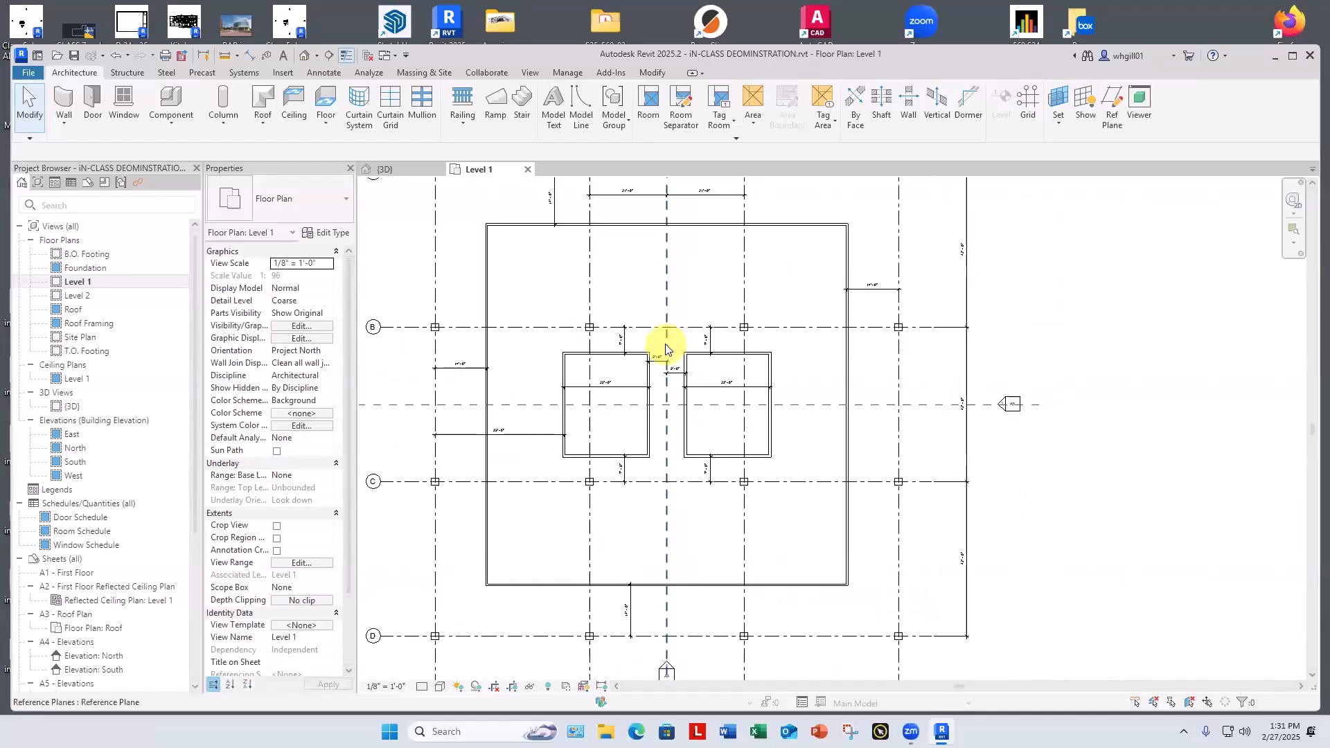
pyautogui.scroll(4, 700, 379)
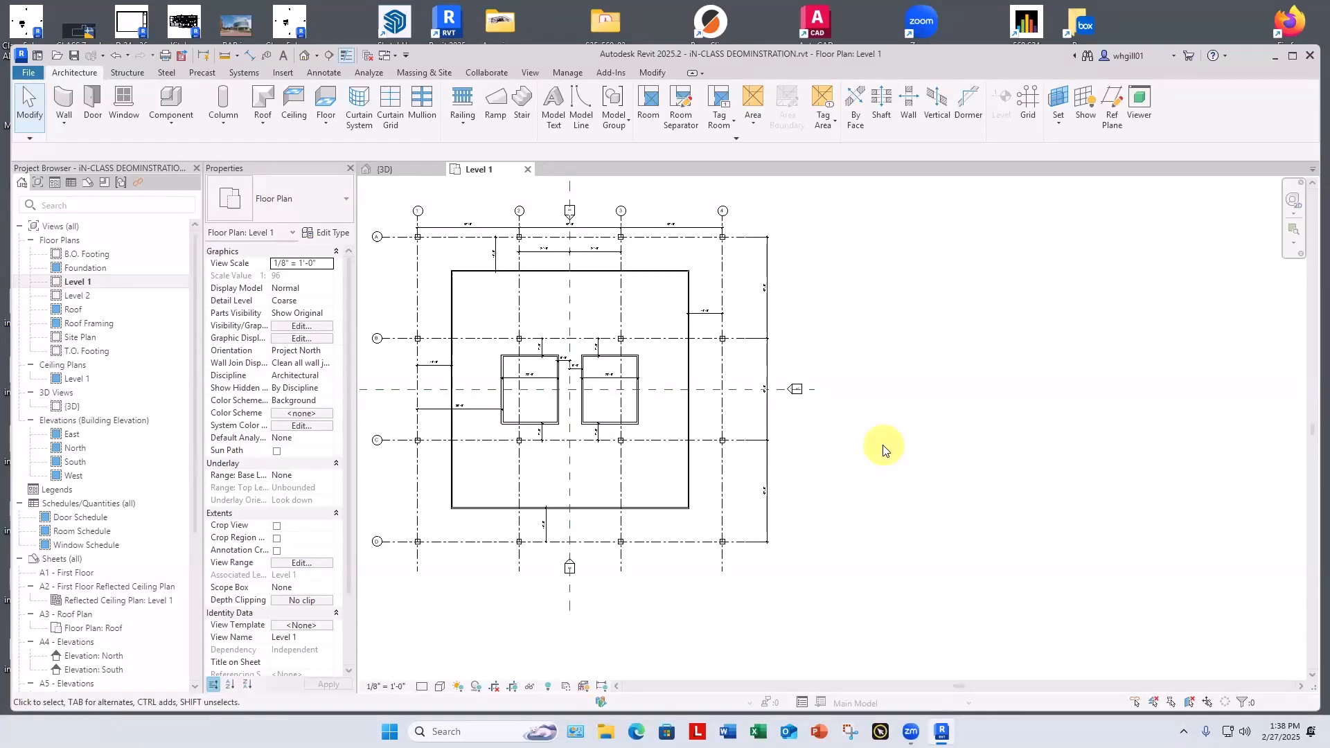
# Select the column at grid intersection D-1 and open its Rectangular Column family for editing.
pyautogui.click(418, 542)
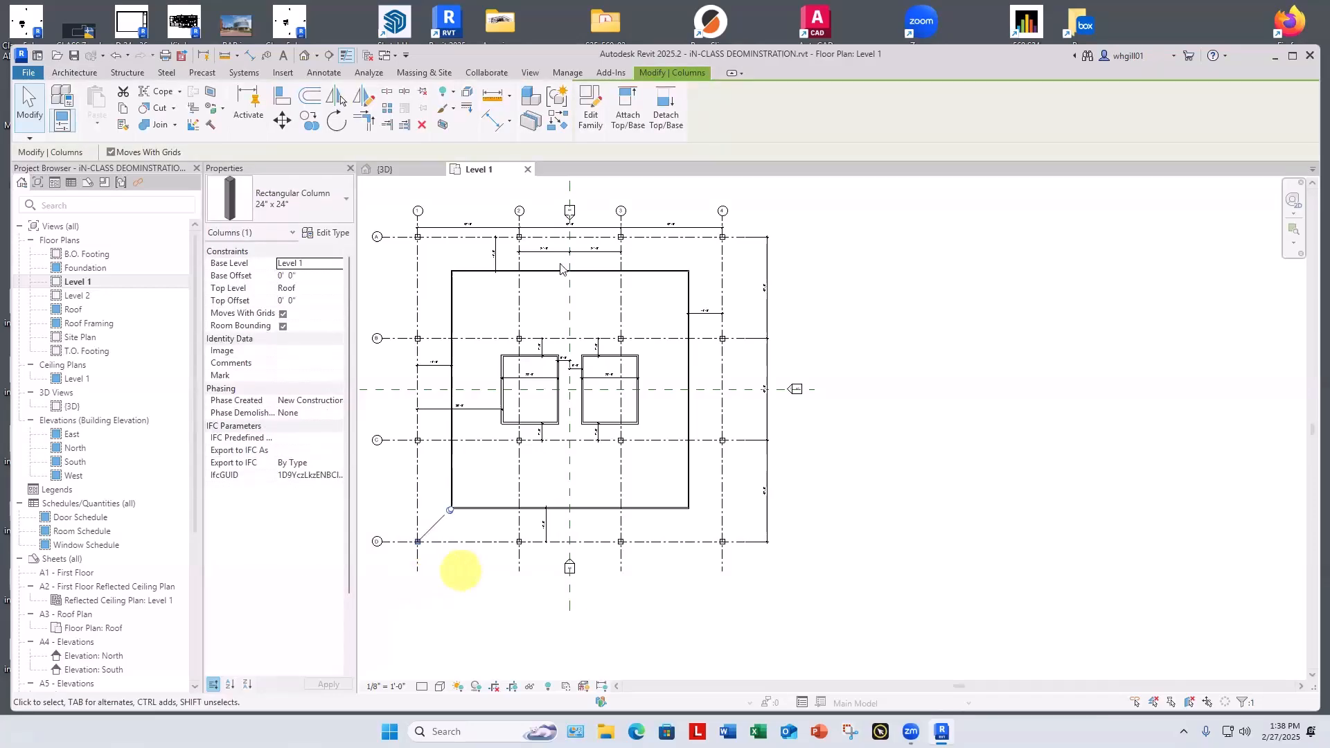
pyautogui.click(431, 562)
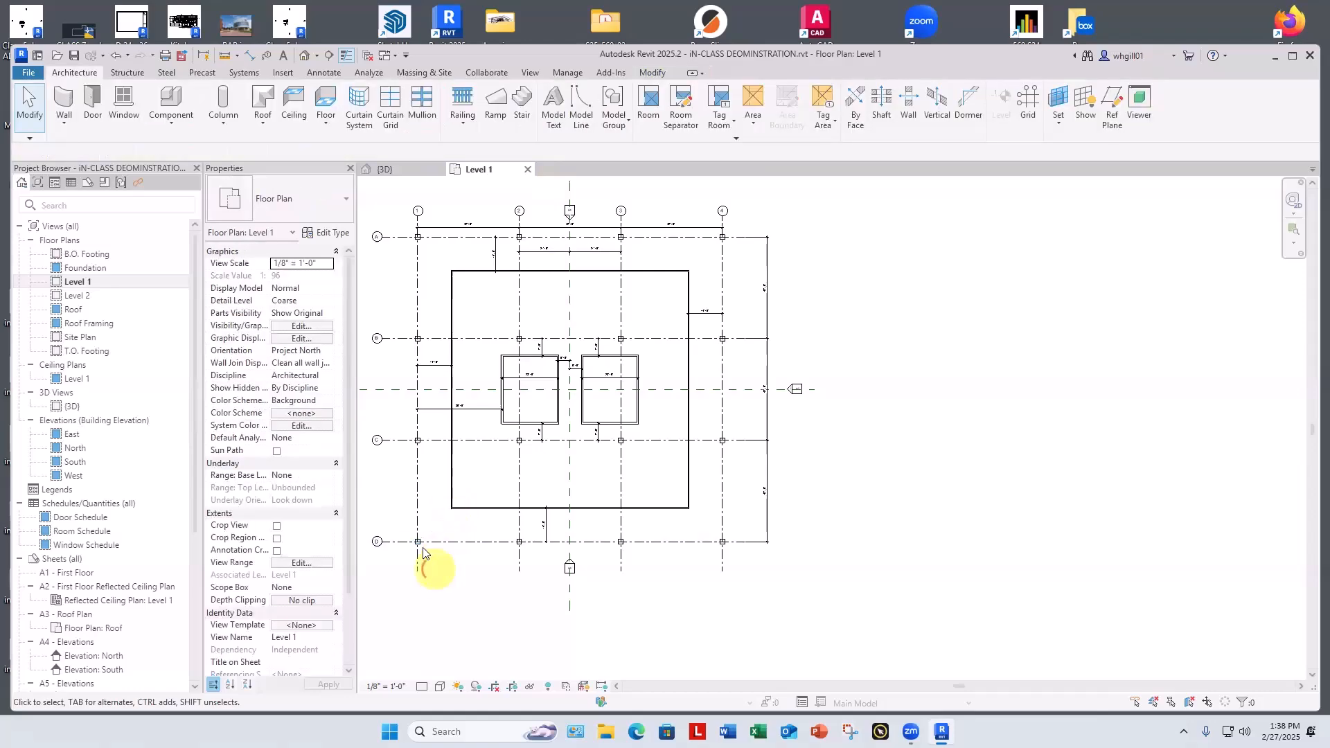
pyautogui.click(418, 543)
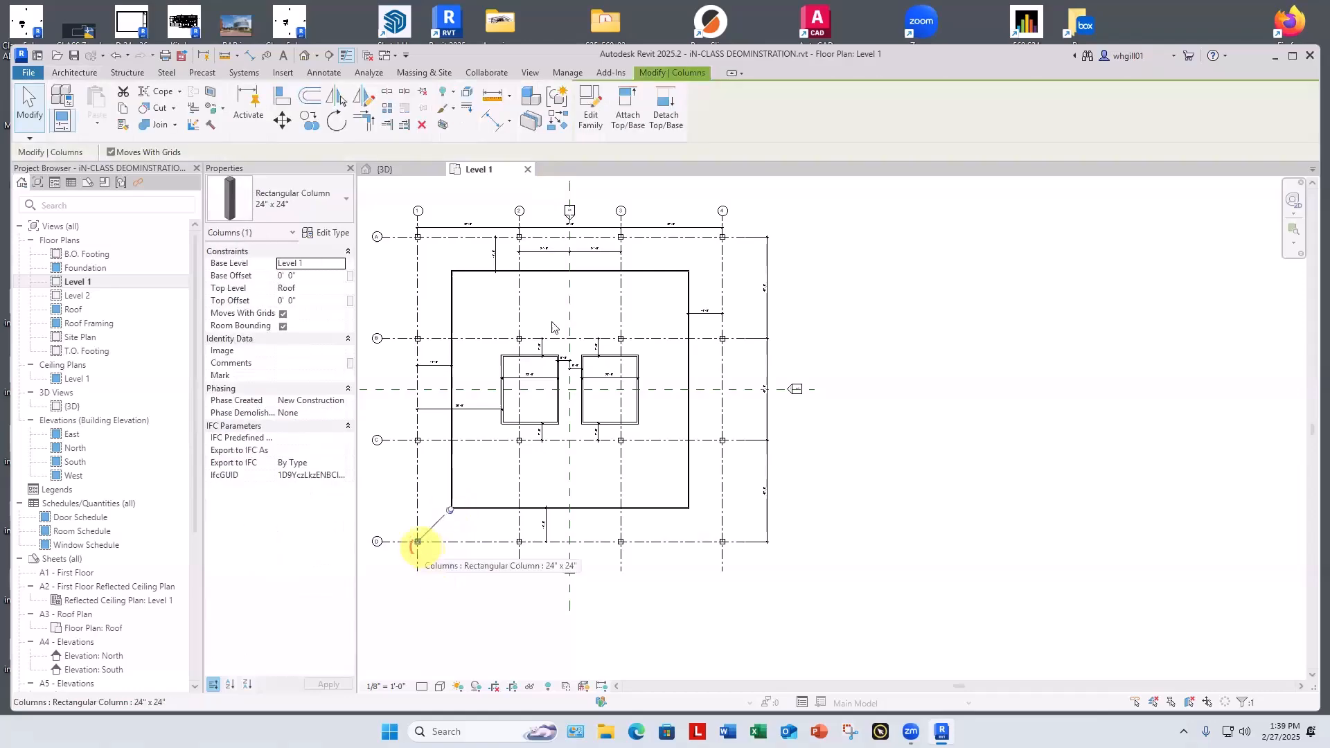
pyautogui.click(590, 117)
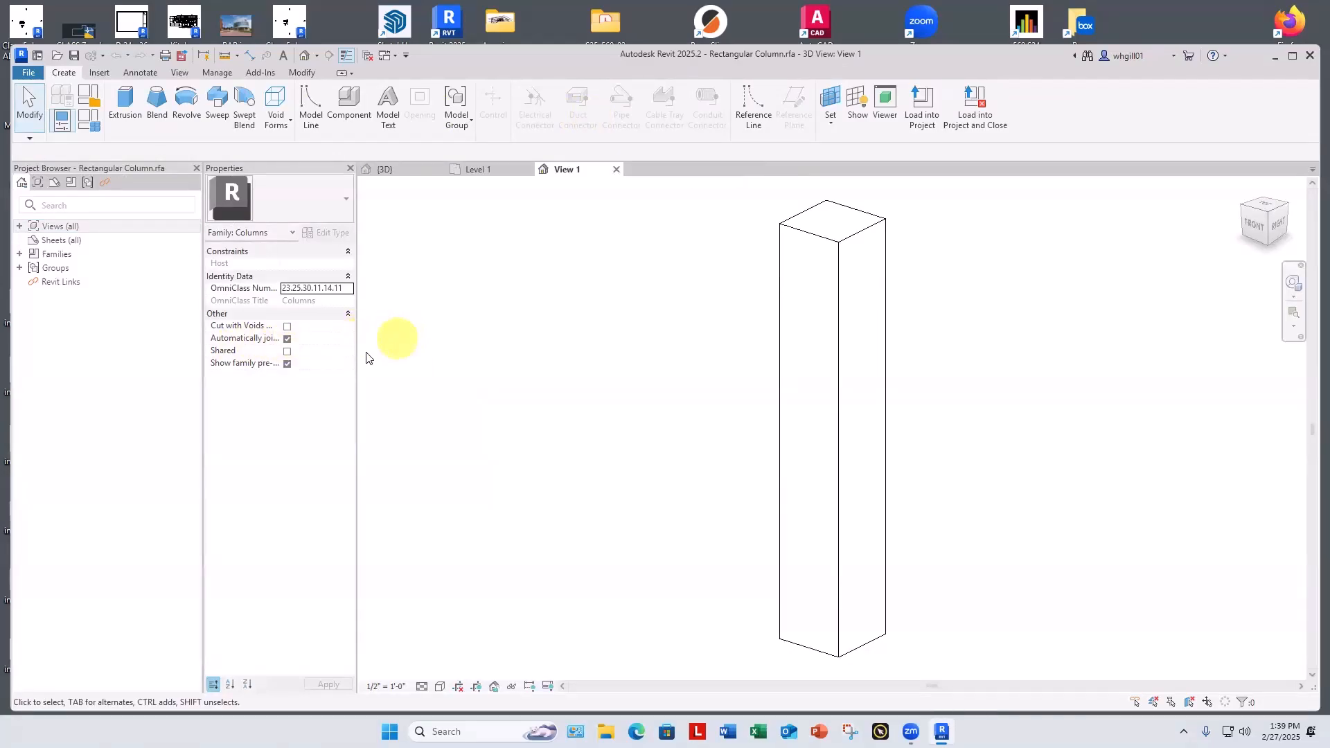
# Widen the property listing and disable the column family's option to automatically join geometry.
pyautogui.moveTo(357, 356); pyautogui.dragTo(473, 356)
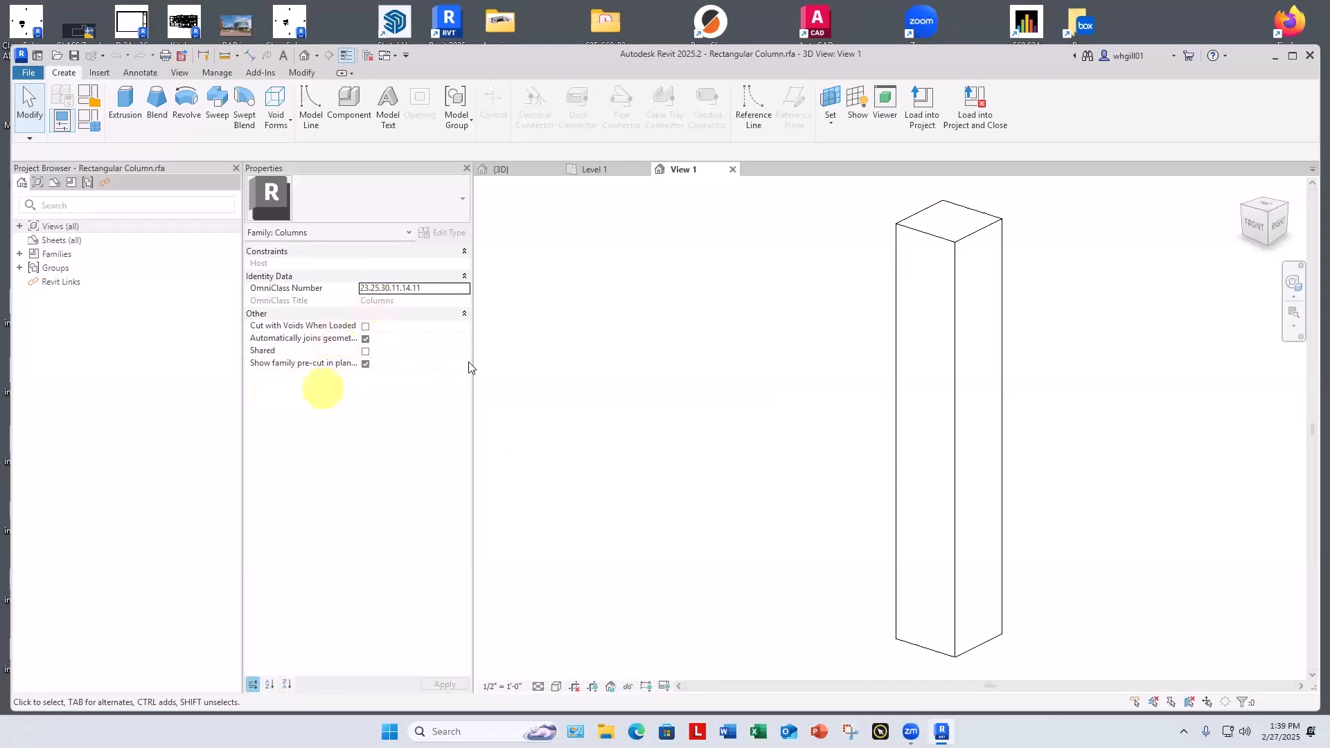
pyautogui.click(366, 339)
pyautogui.click(506, 356)
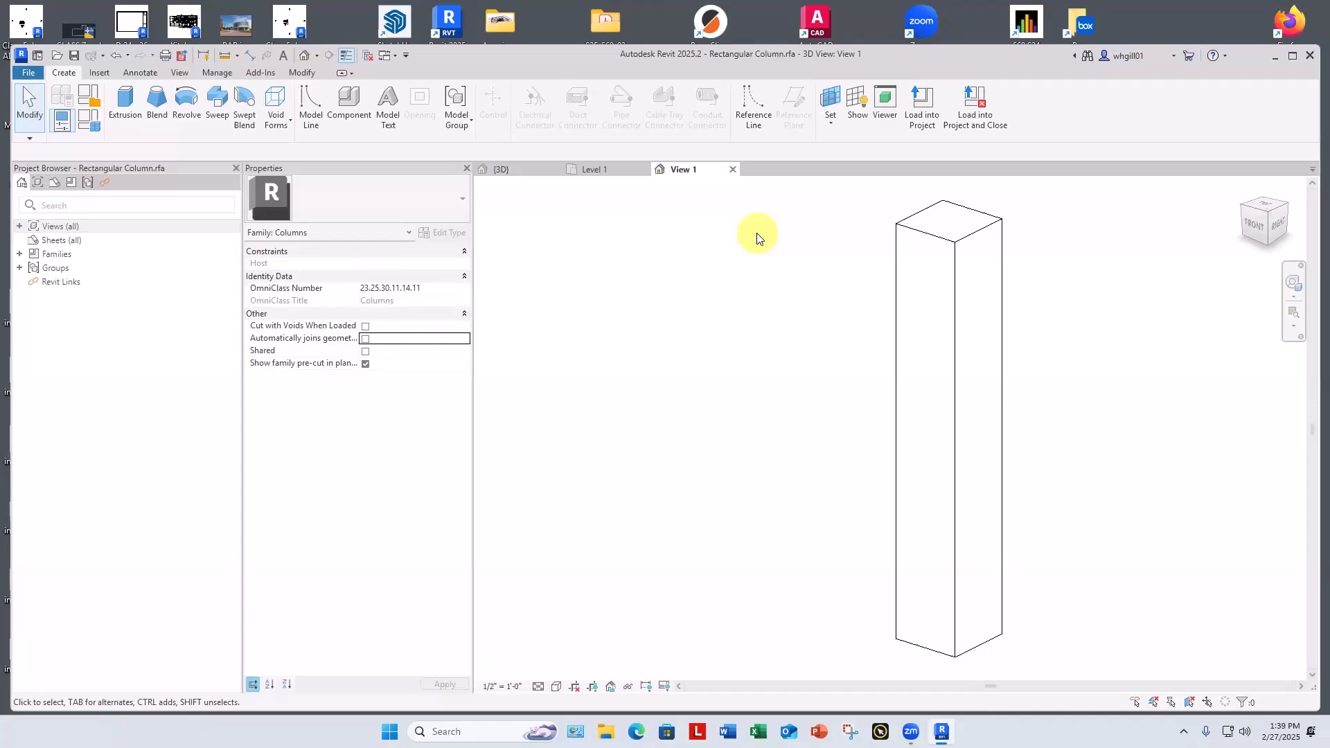
# Load the column family into the project and close it without saving, overwriting the existing version and its parameter values.
pyautogui.click(972, 119)
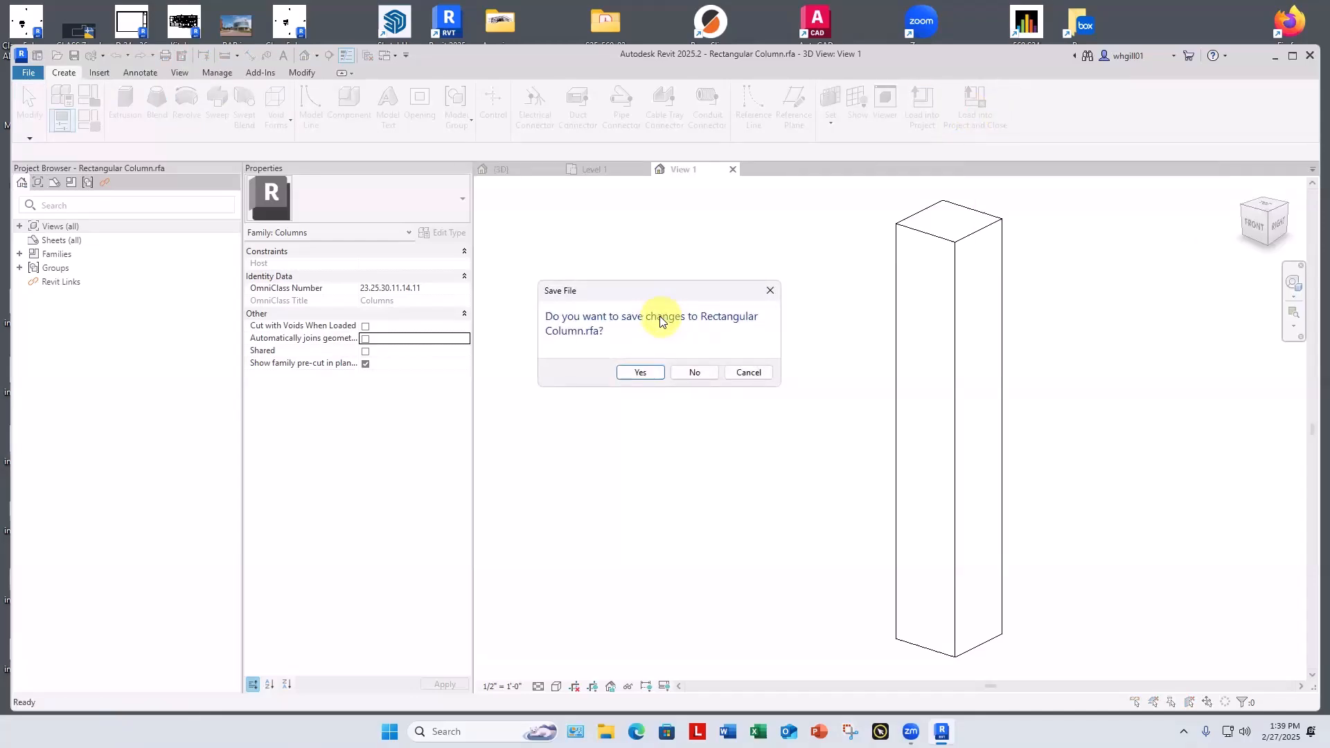
pyautogui.click(696, 372)
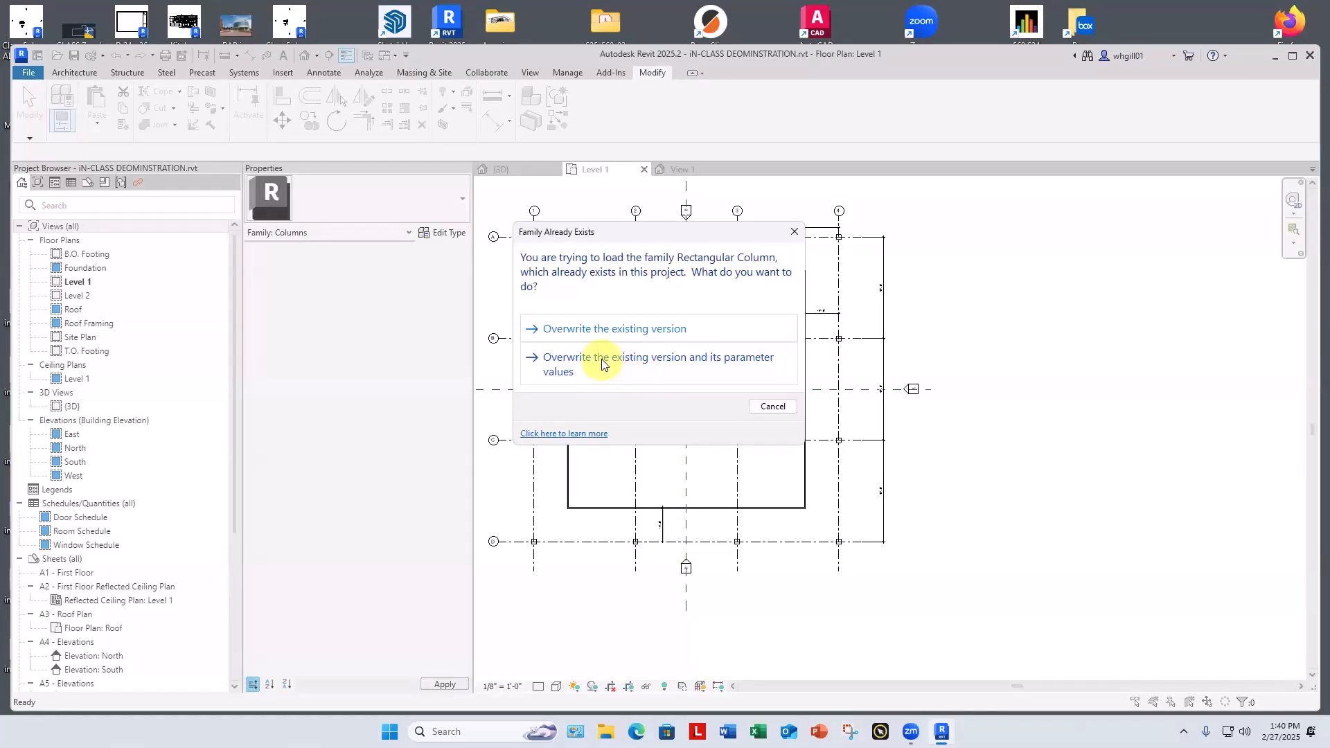
pyautogui.click(601, 361)
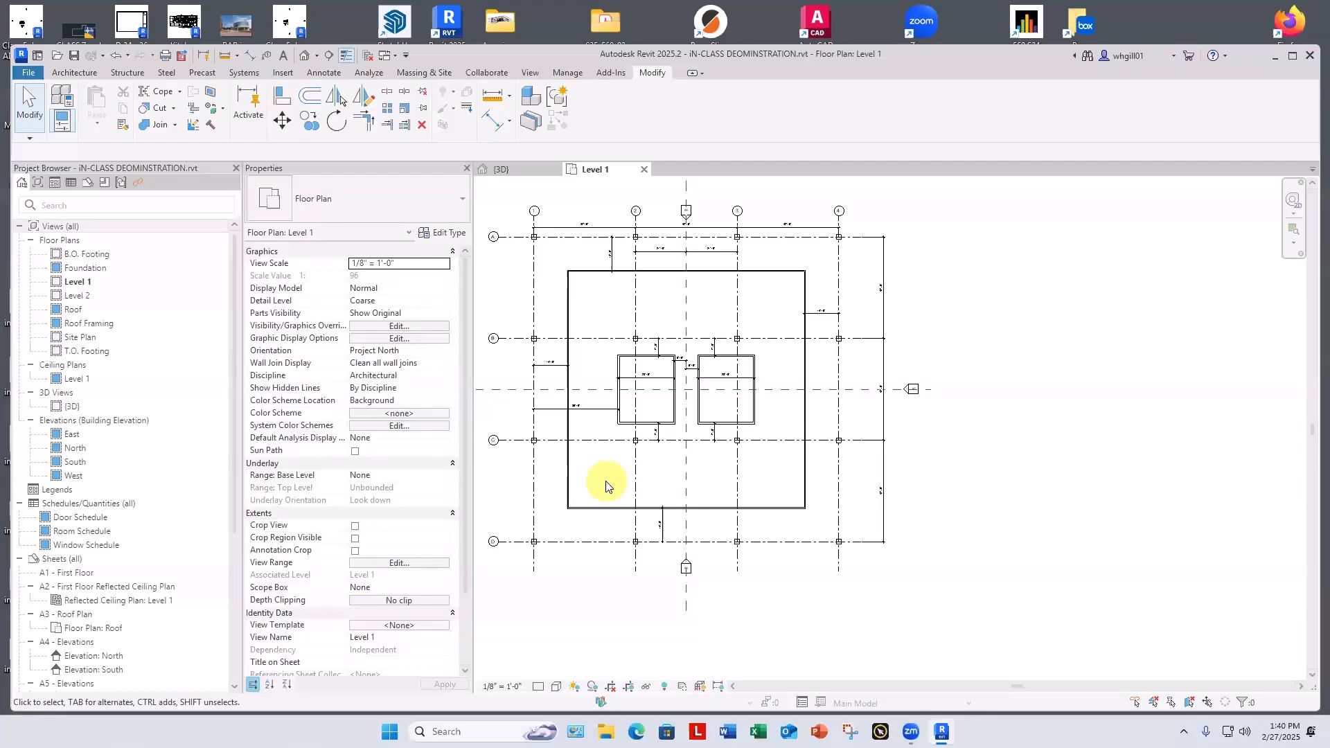
# In the 3D view, select the chain of four exterior walls and change their type to the Storefront curtain wall.
pyautogui.click(516, 169)
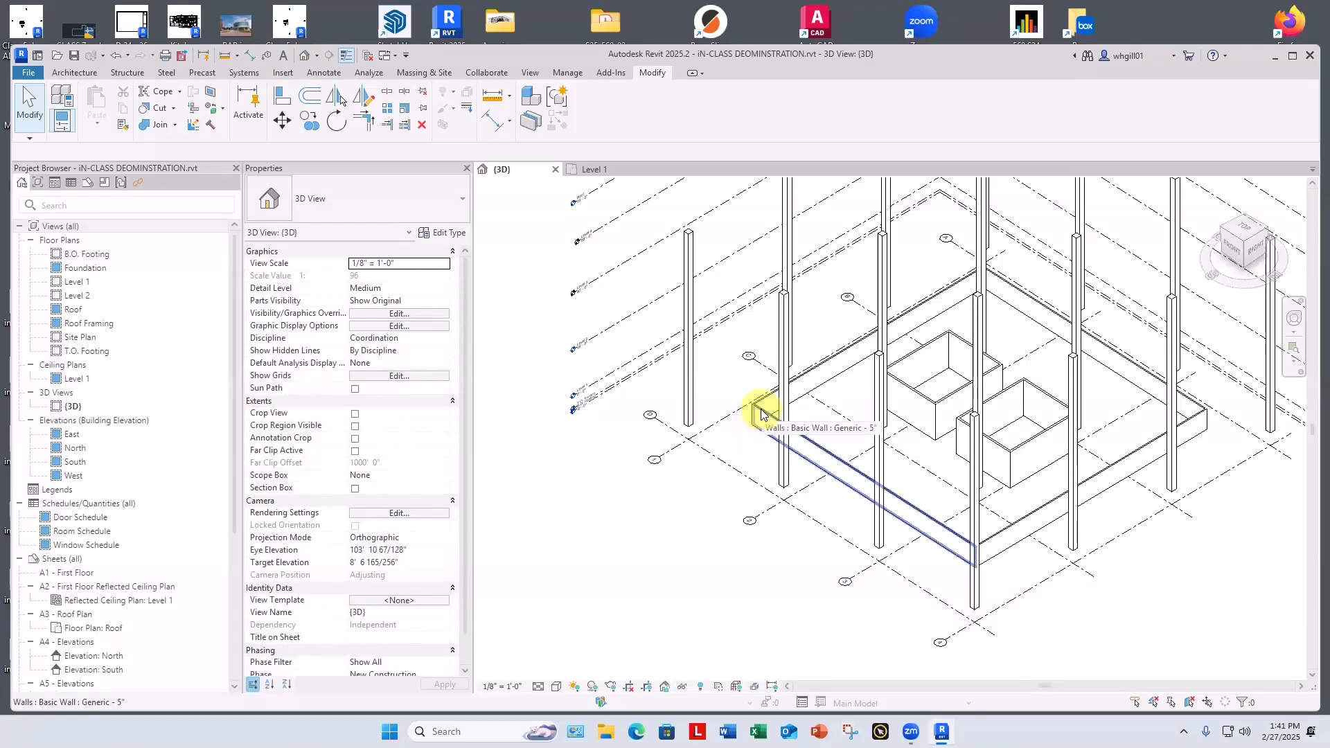
pyautogui.press('Tab')
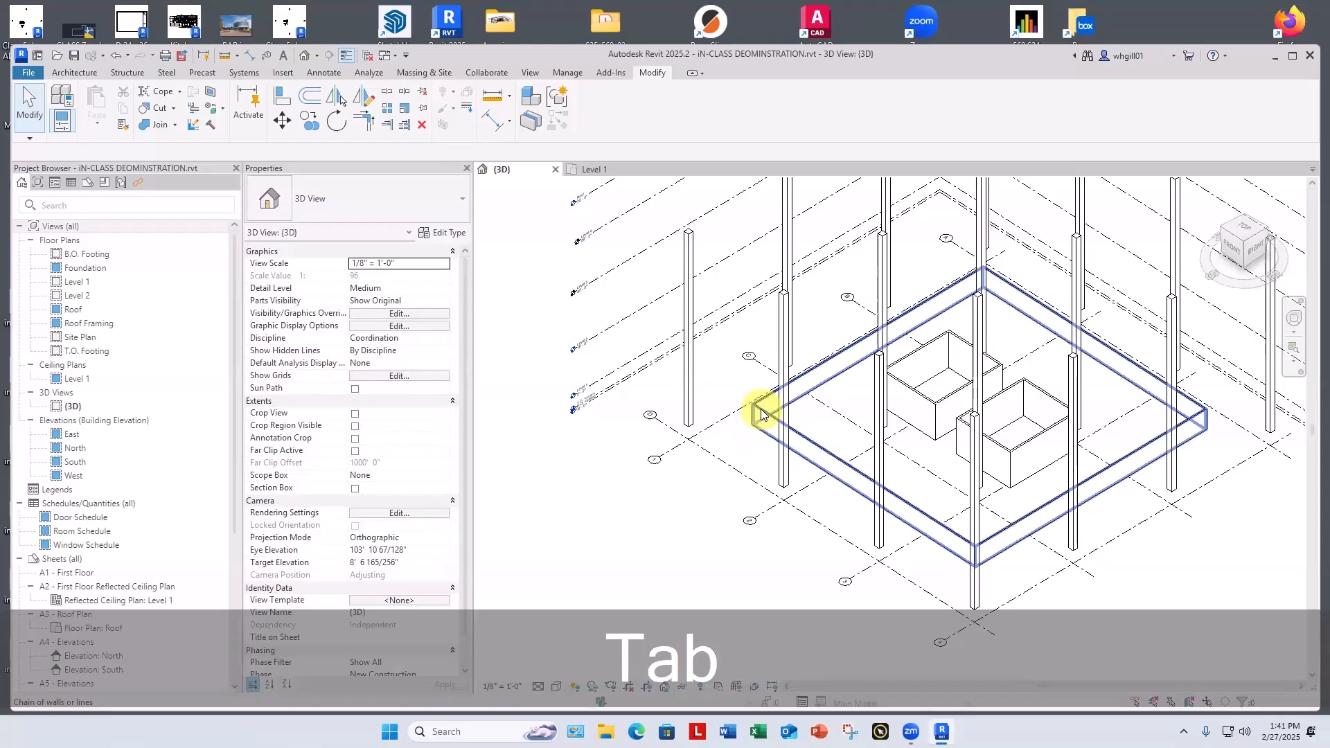
pyautogui.click(760, 413)
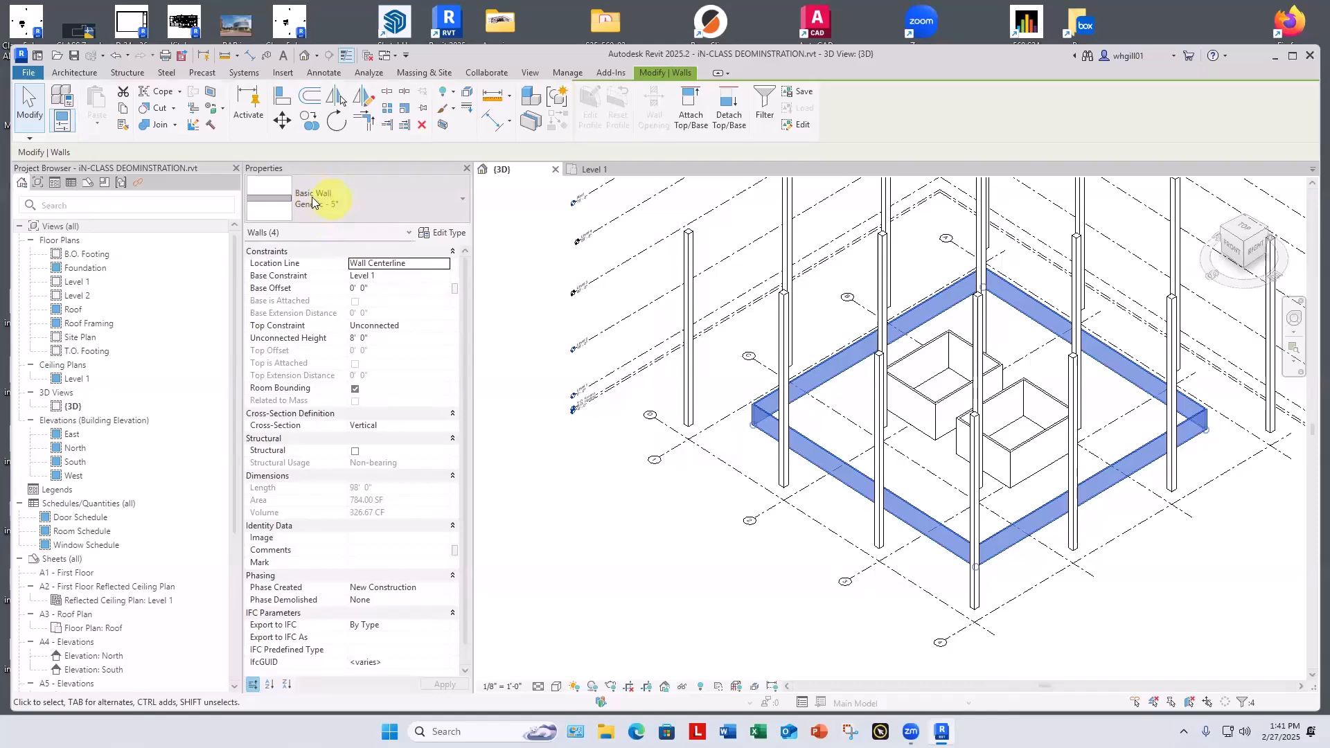
pyautogui.click(463, 200)
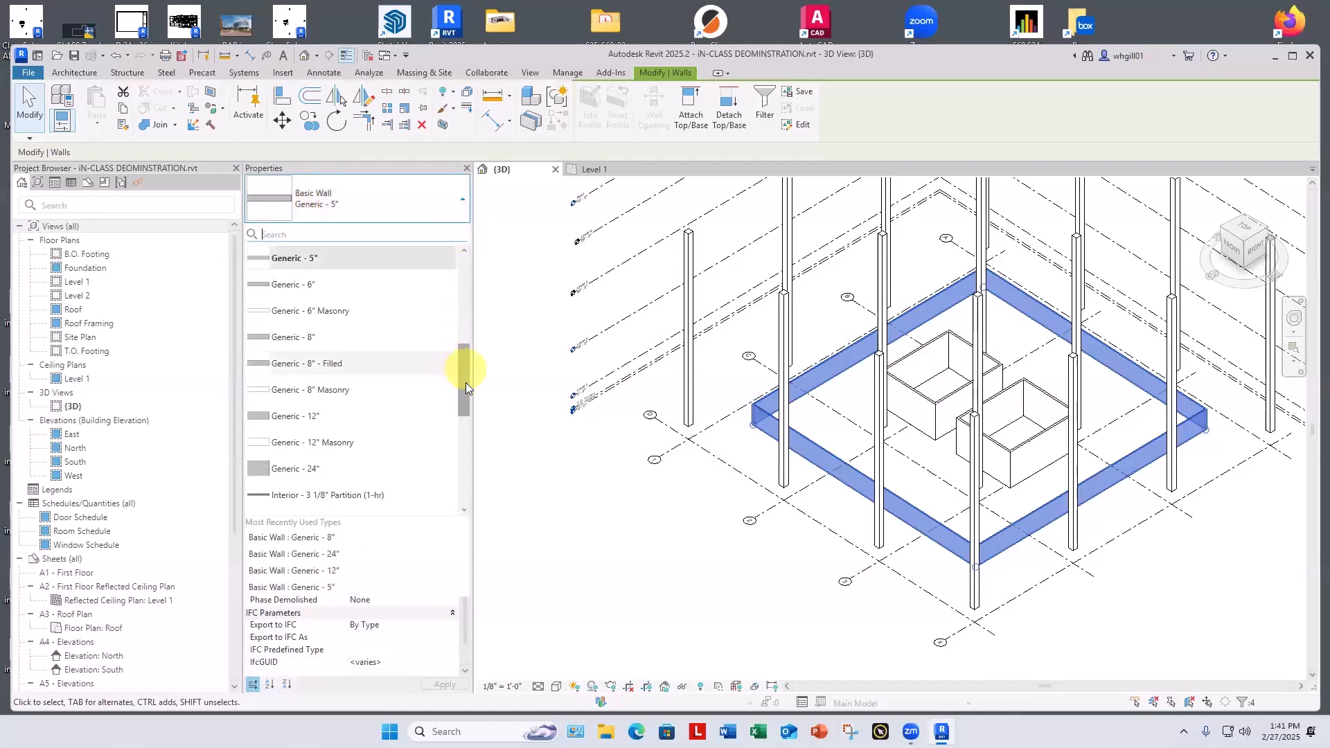
pyautogui.moveTo(466, 382); pyautogui.dragTo(469, 466)
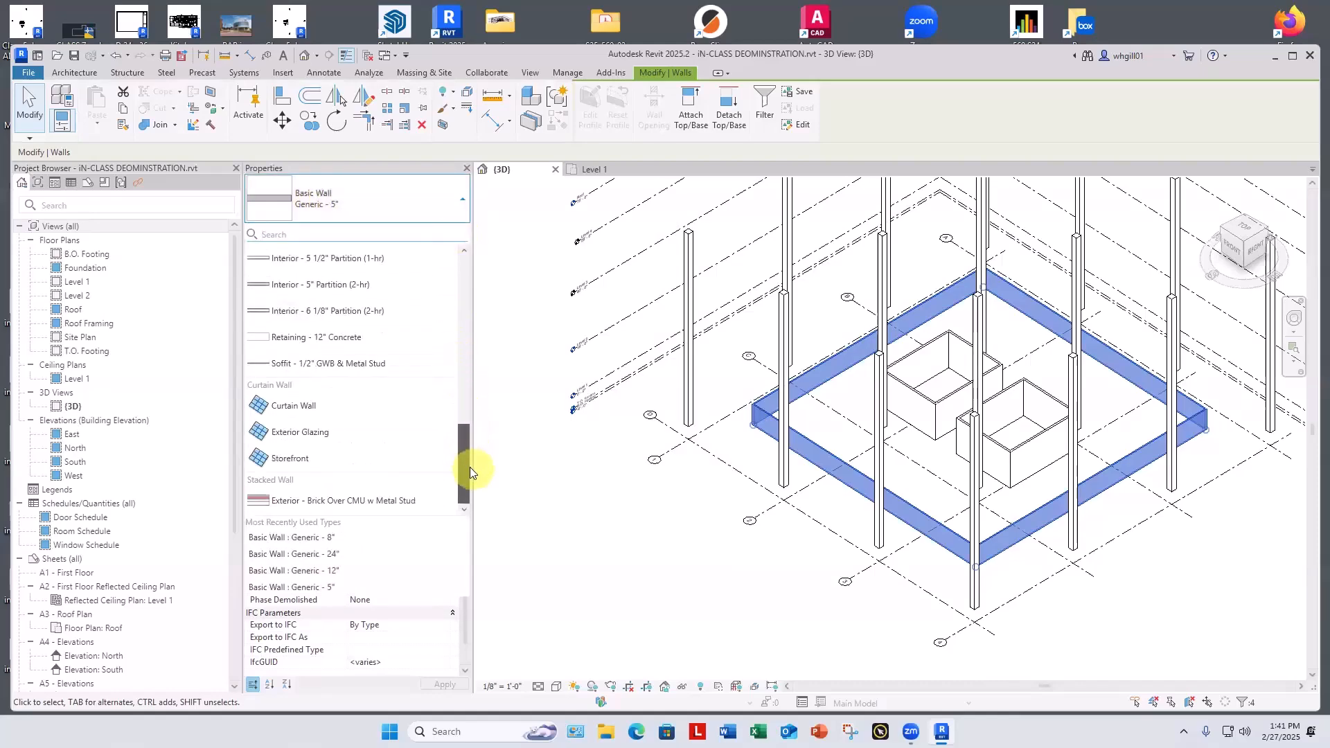
pyautogui.click(294, 460)
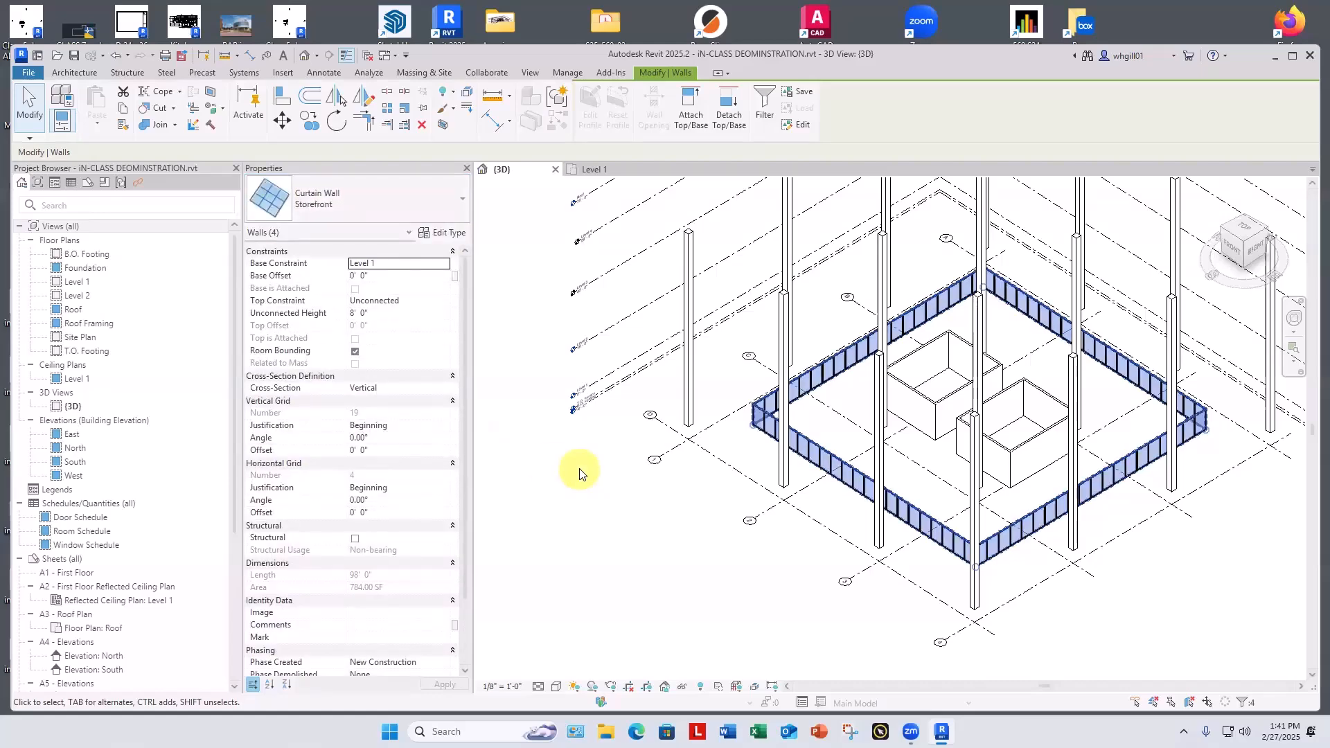
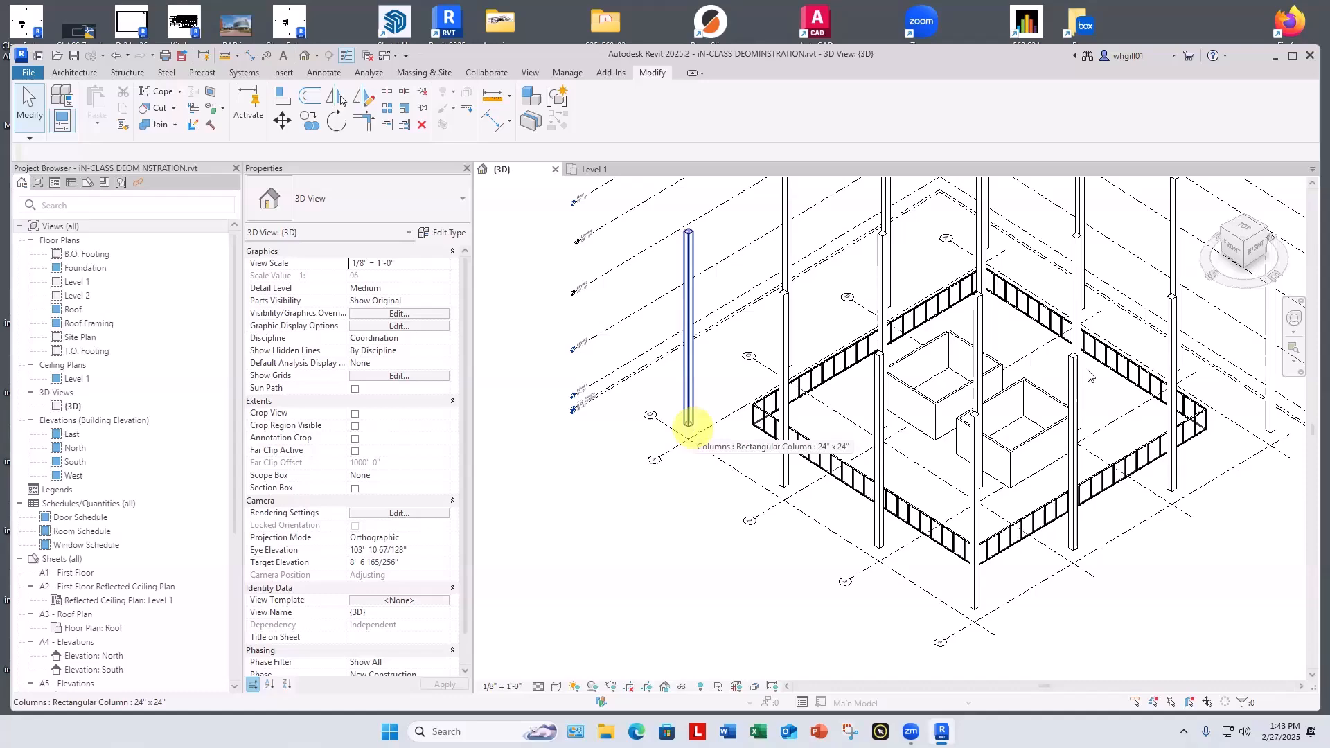
# Set the unconnected height of all four storefront walls to 15' 8".
pyautogui.press('Tab')
pyautogui.click(803, 438)
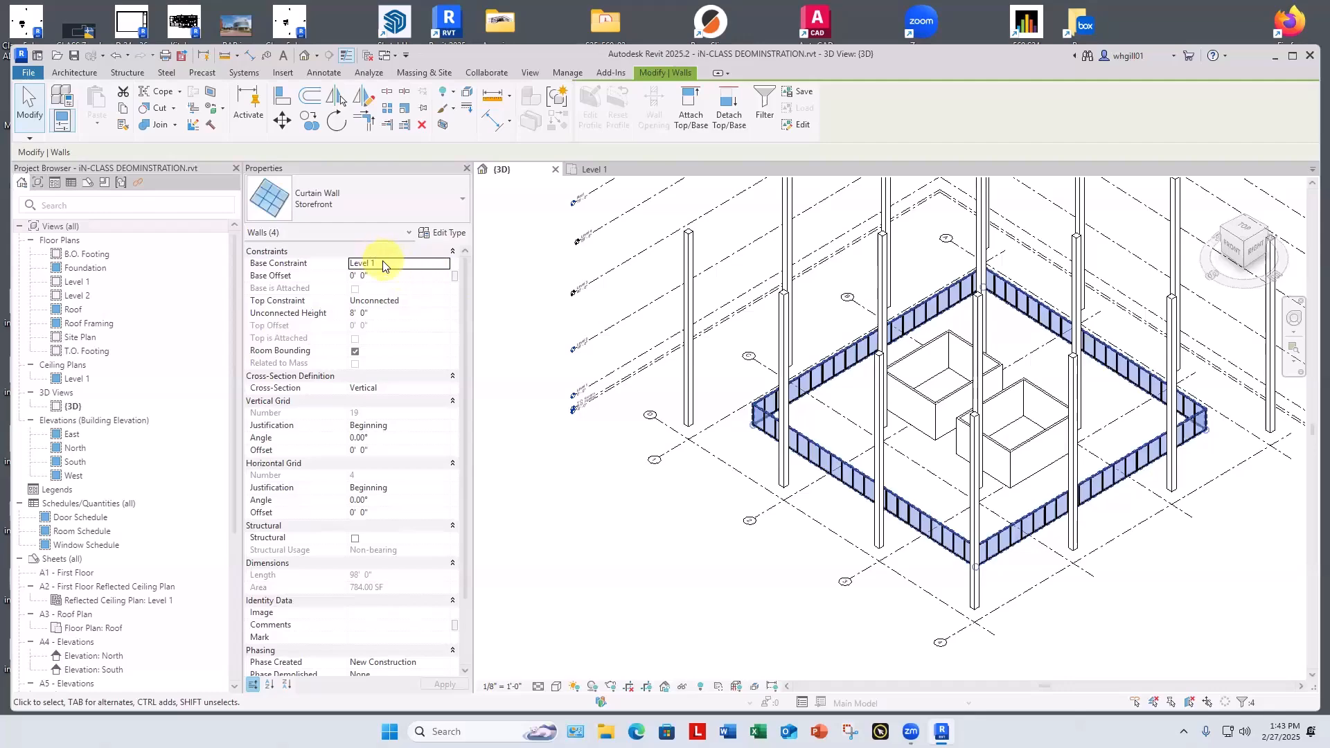
pyautogui.click(363, 313)
pyautogui.write("15'8")
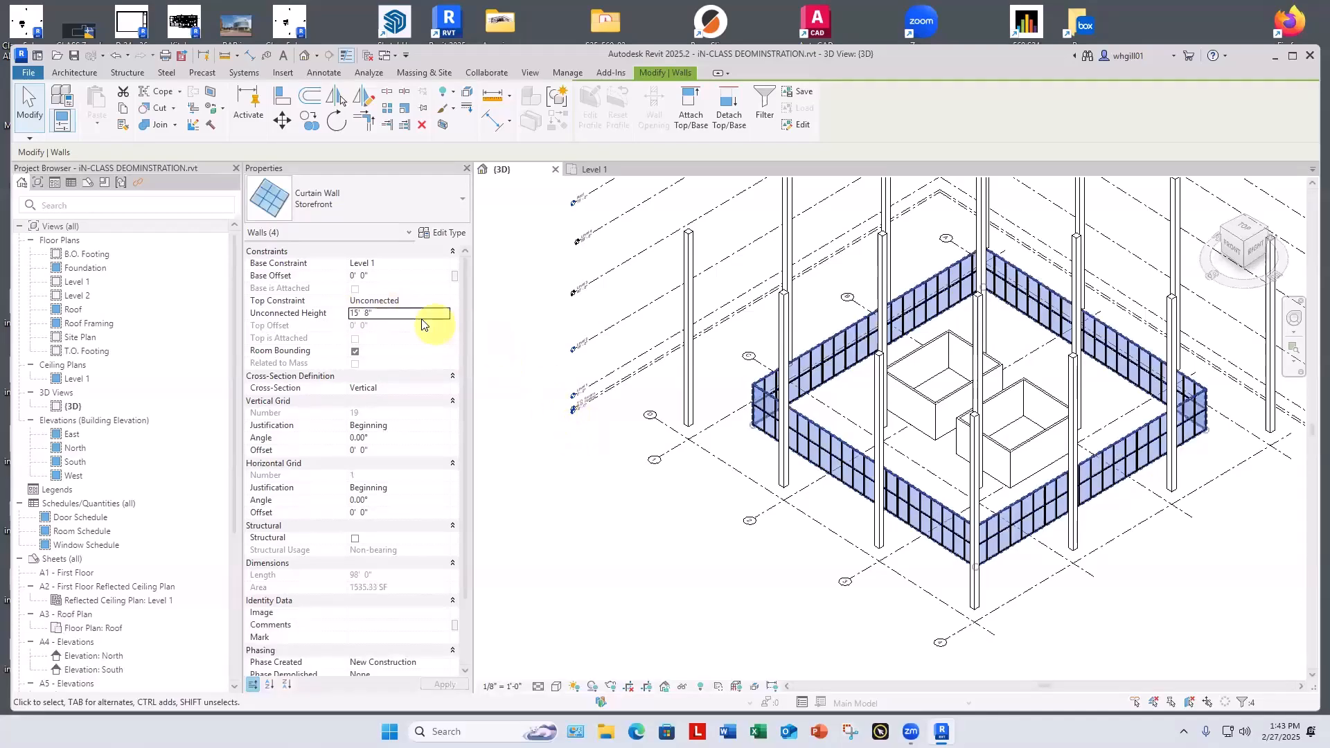
pyautogui.click(612, 514)
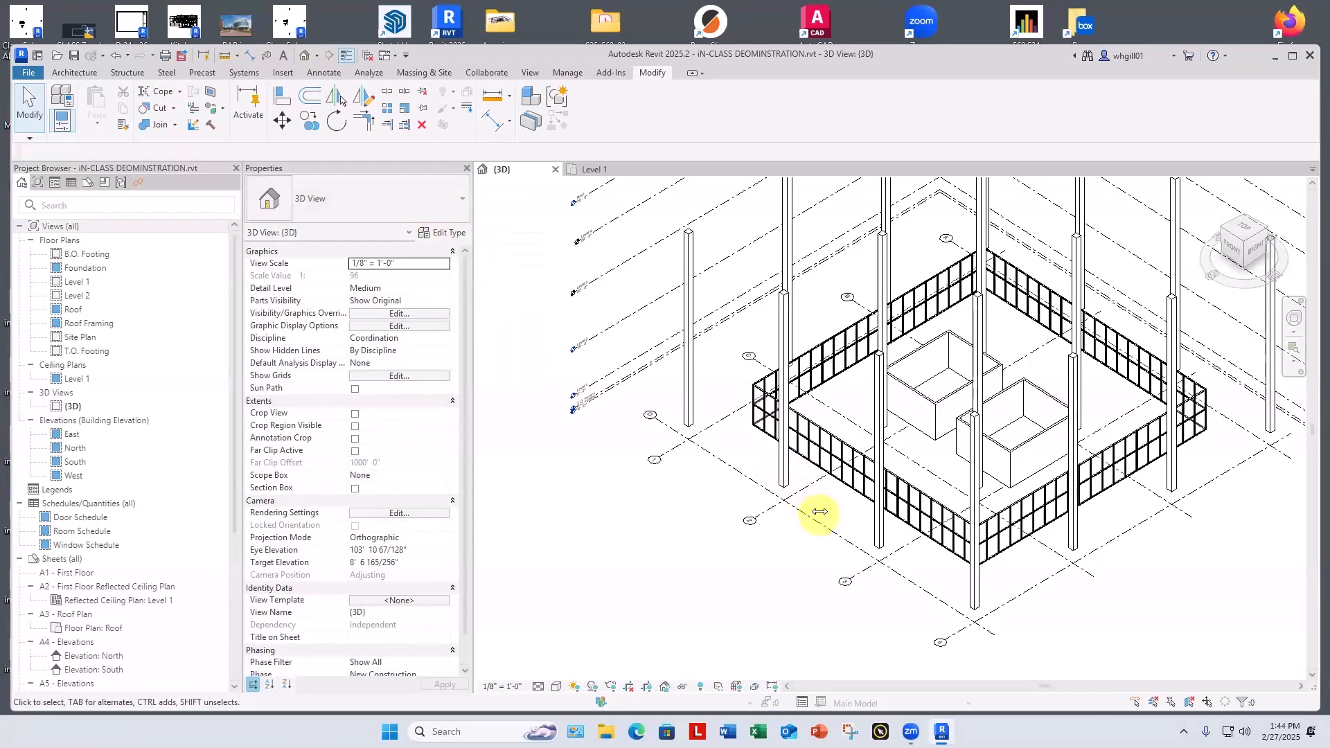
pyautogui.click(817, 446)
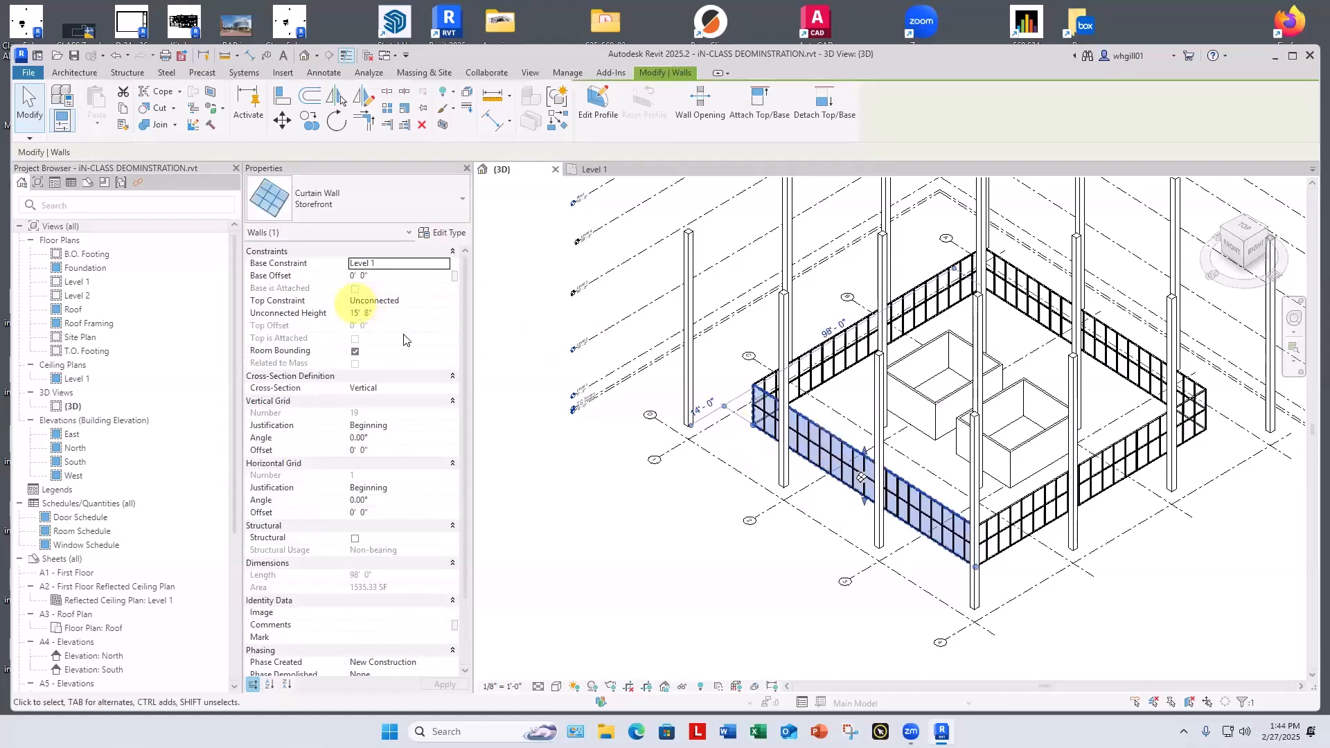
pyautogui.click(442, 233)
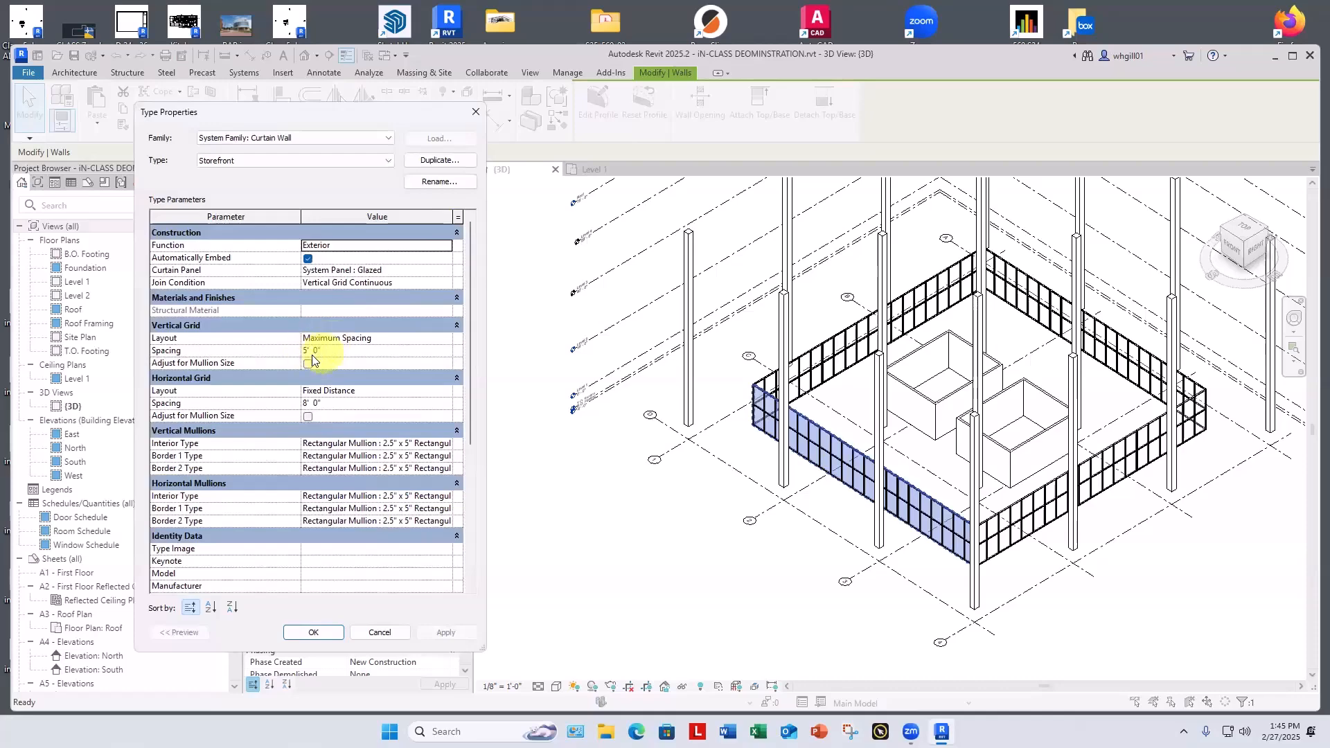
pyautogui.press('Escape')
pyautogui.press('Escape')
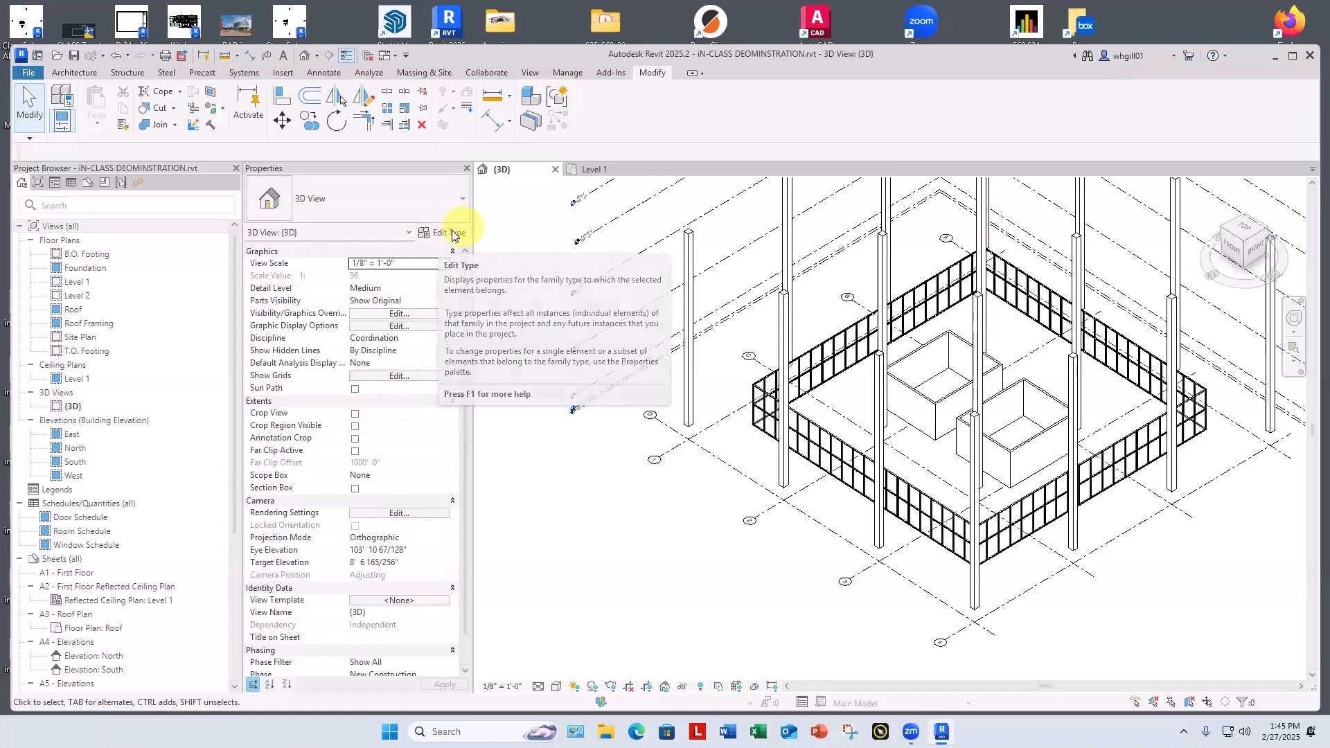
# Duplicate the Storefront curtain wall type of one exterior wall as "Level 1 exterior storefront".
pyautogui.click(800, 413)
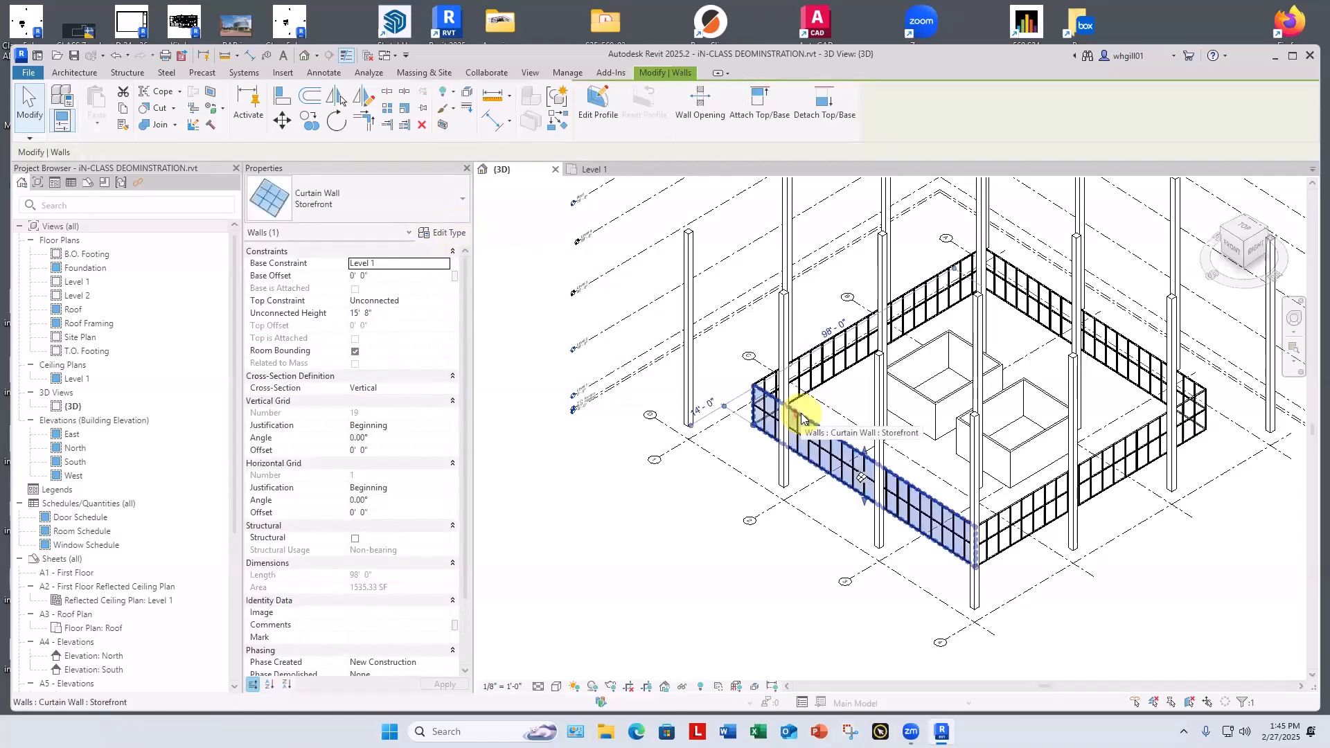
pyautogui.click(442, 232)
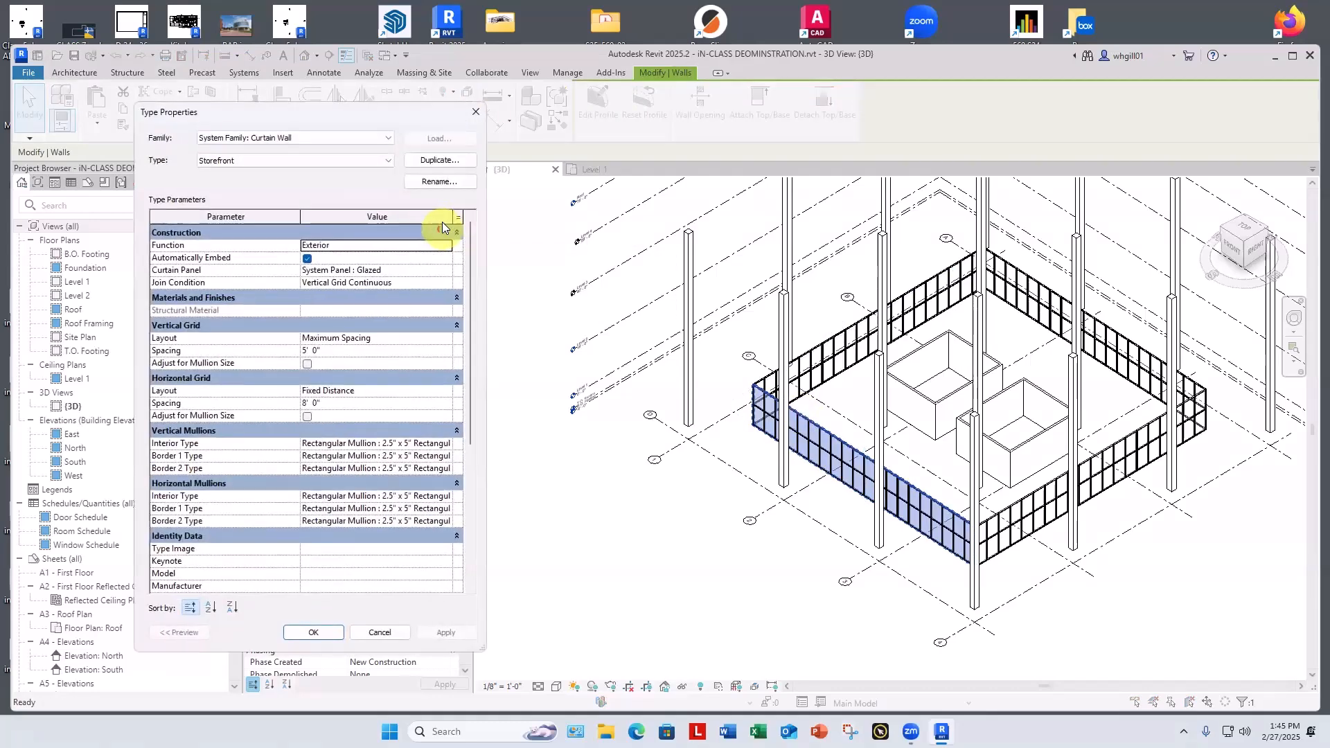
pyautogui.click(434, 161)
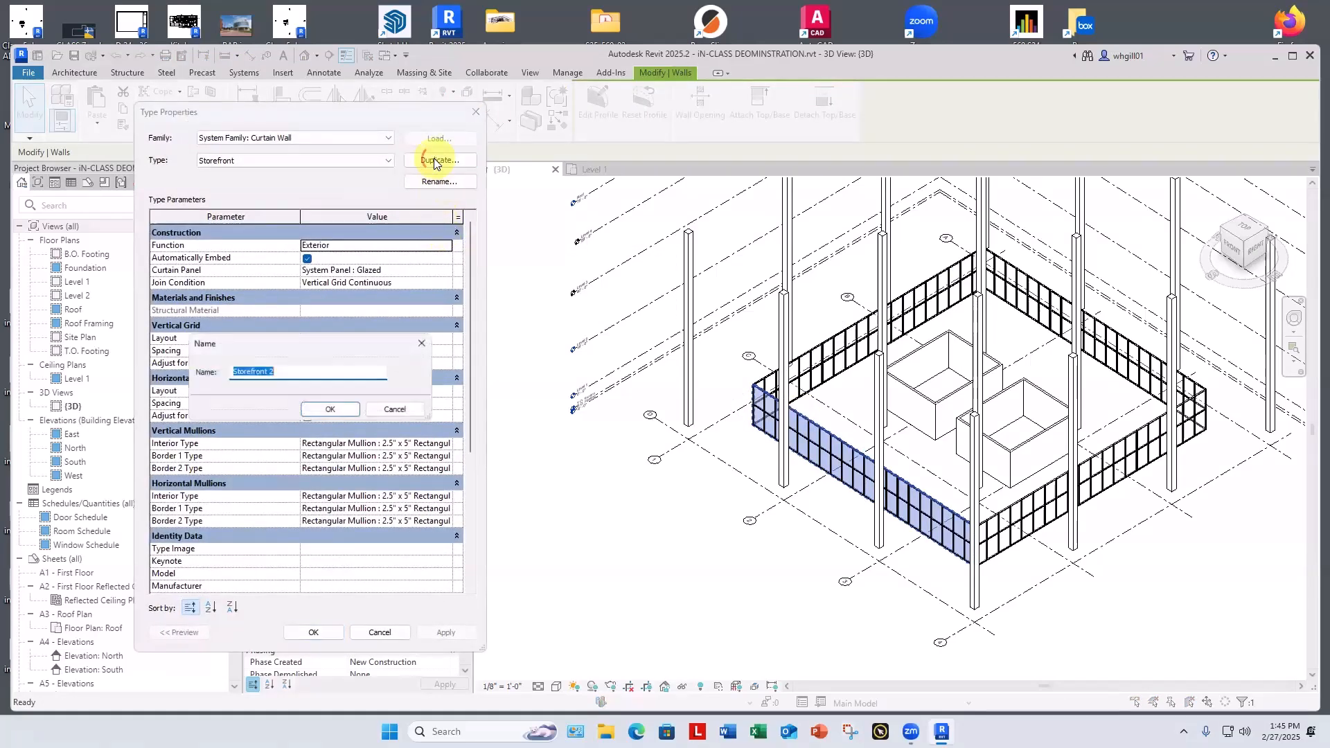
pyautogui.moveTo(276, 371); pyautogui.dragTo(228, 367)
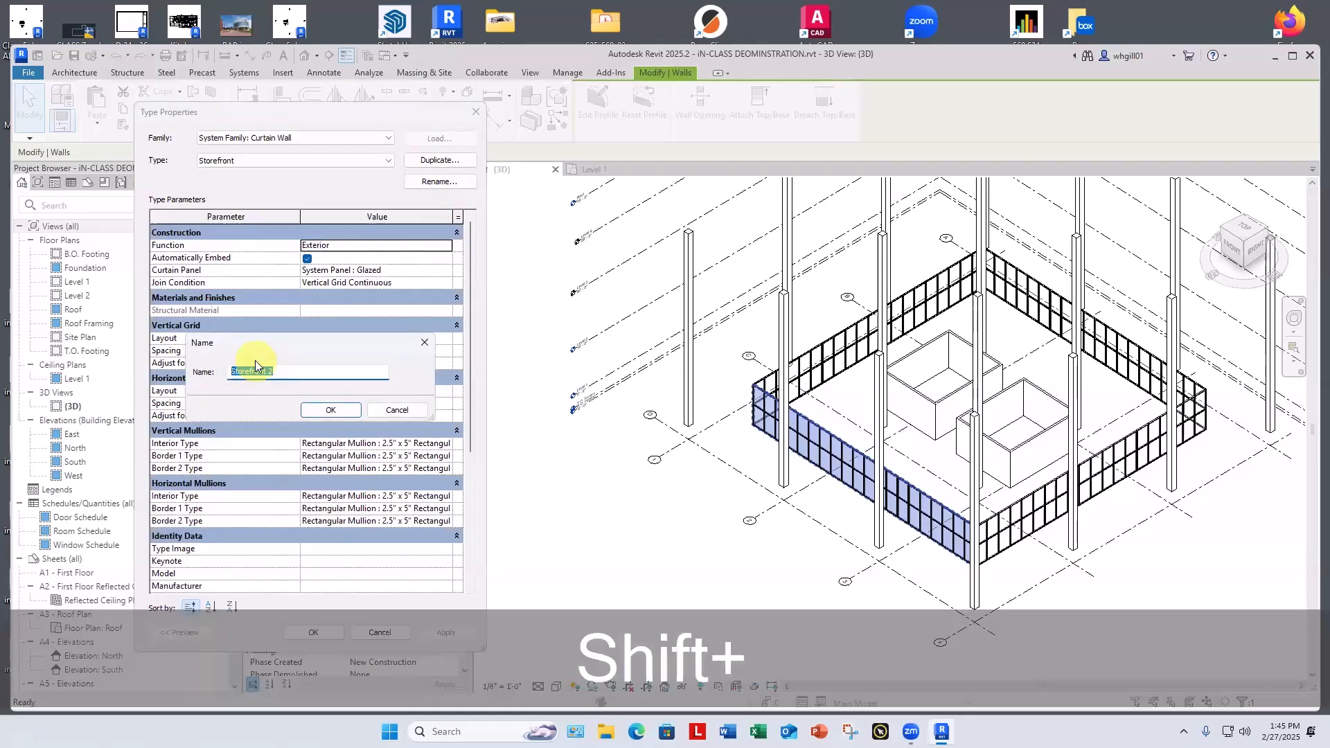
pyautogui.write('Level 1')
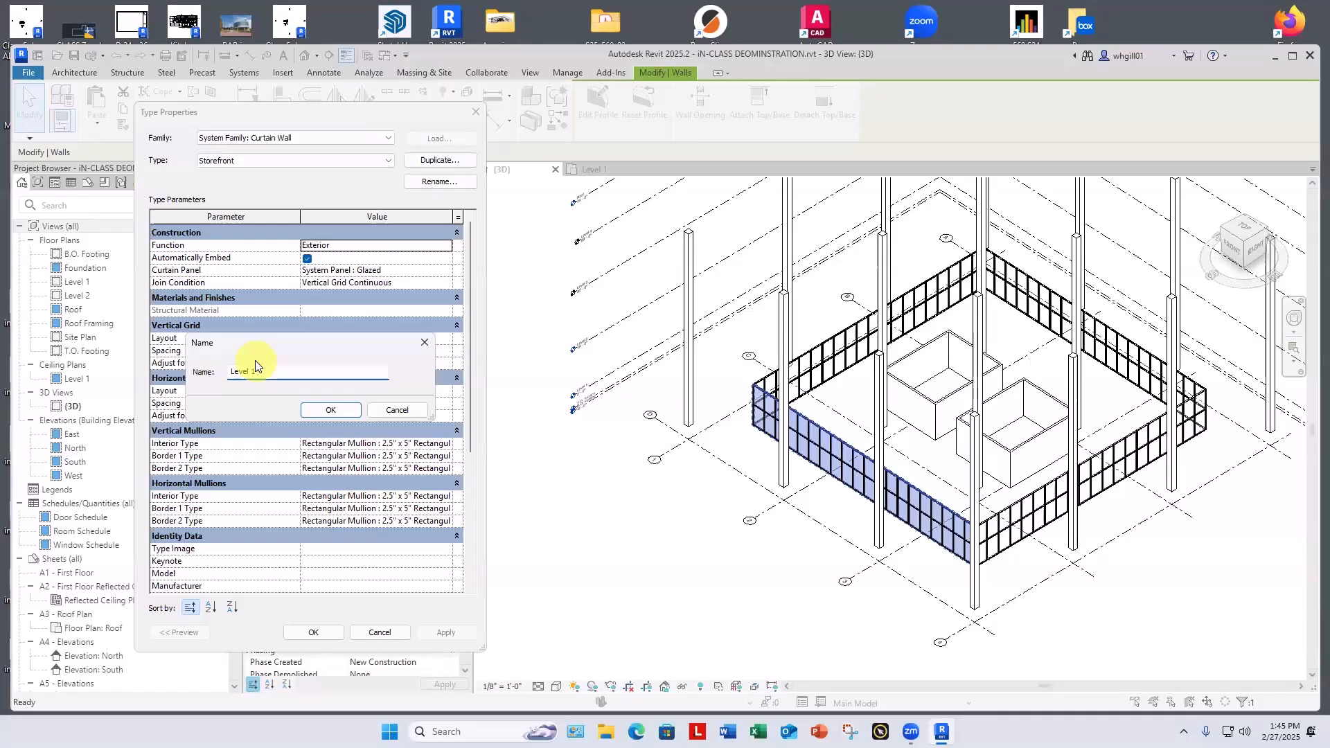
pyautogui.write('exterior')
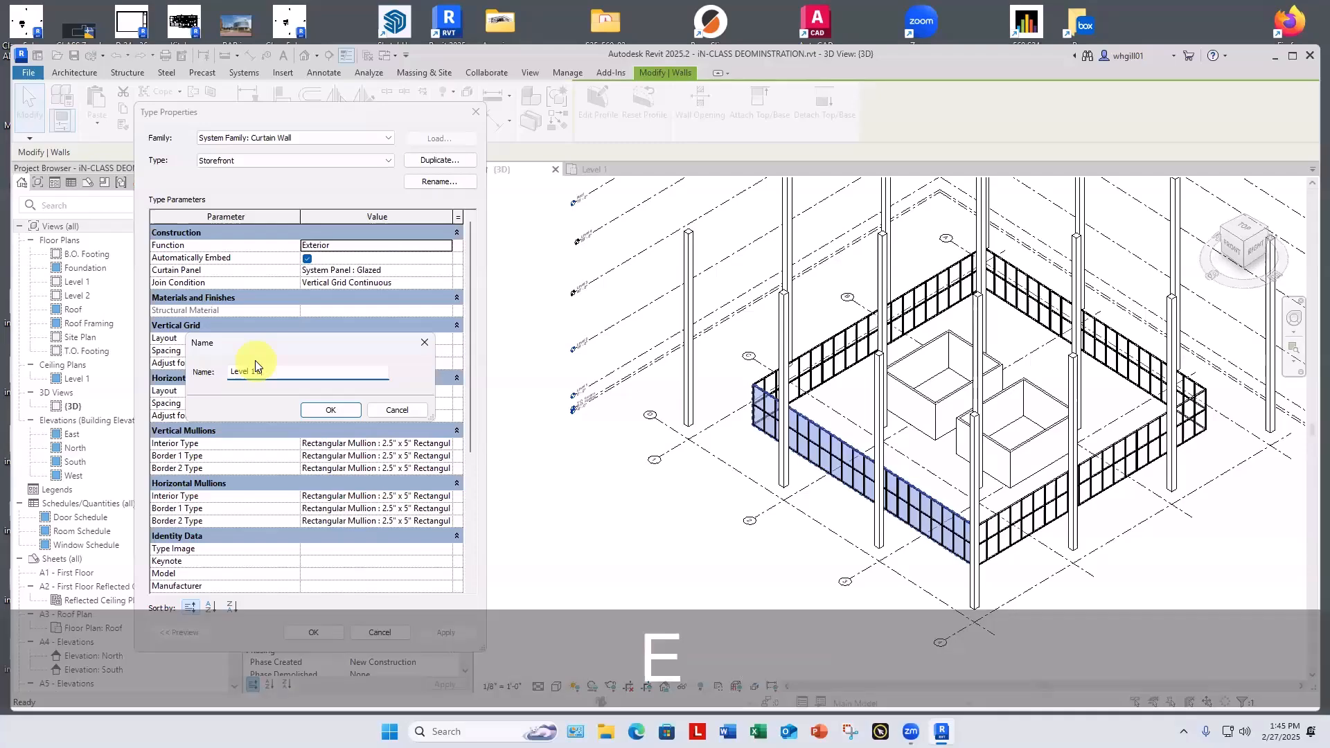
pyautogui.write(' s')
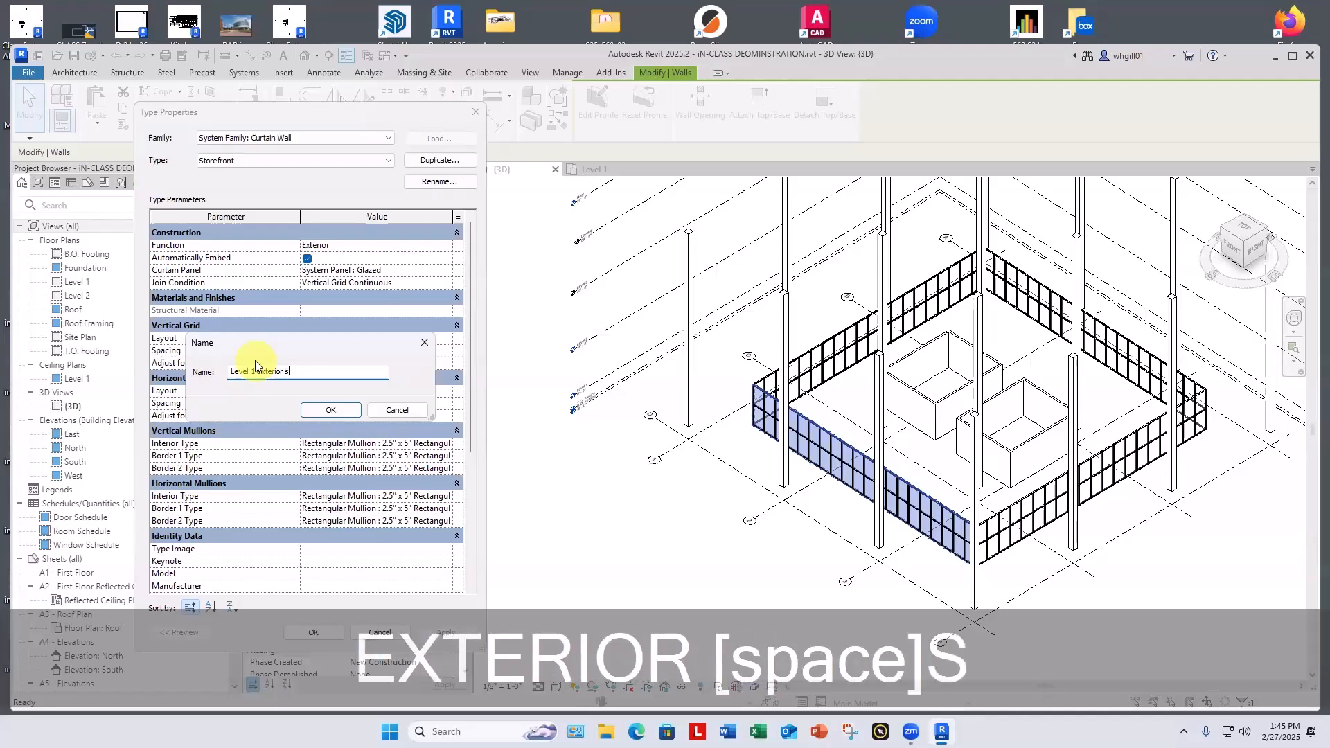
pyautogui.write('torefront')
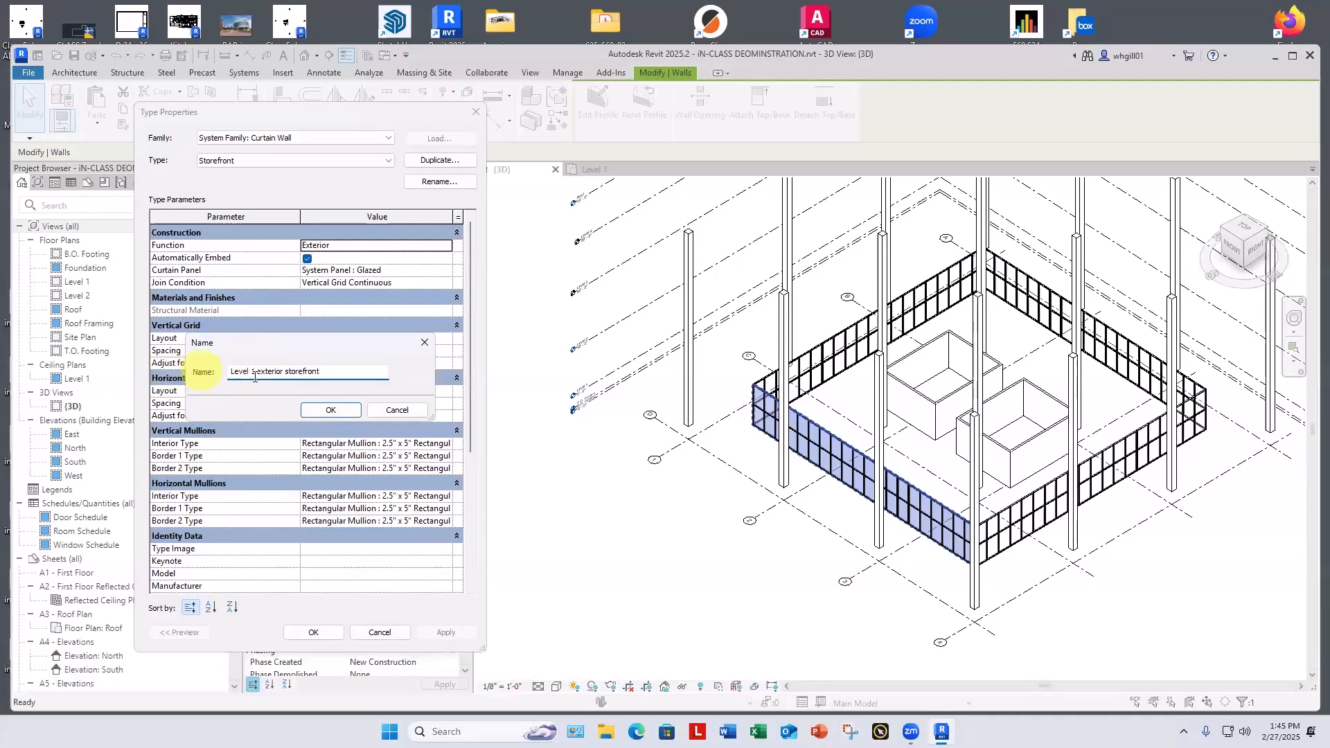
pyautogui.click(328, 410)
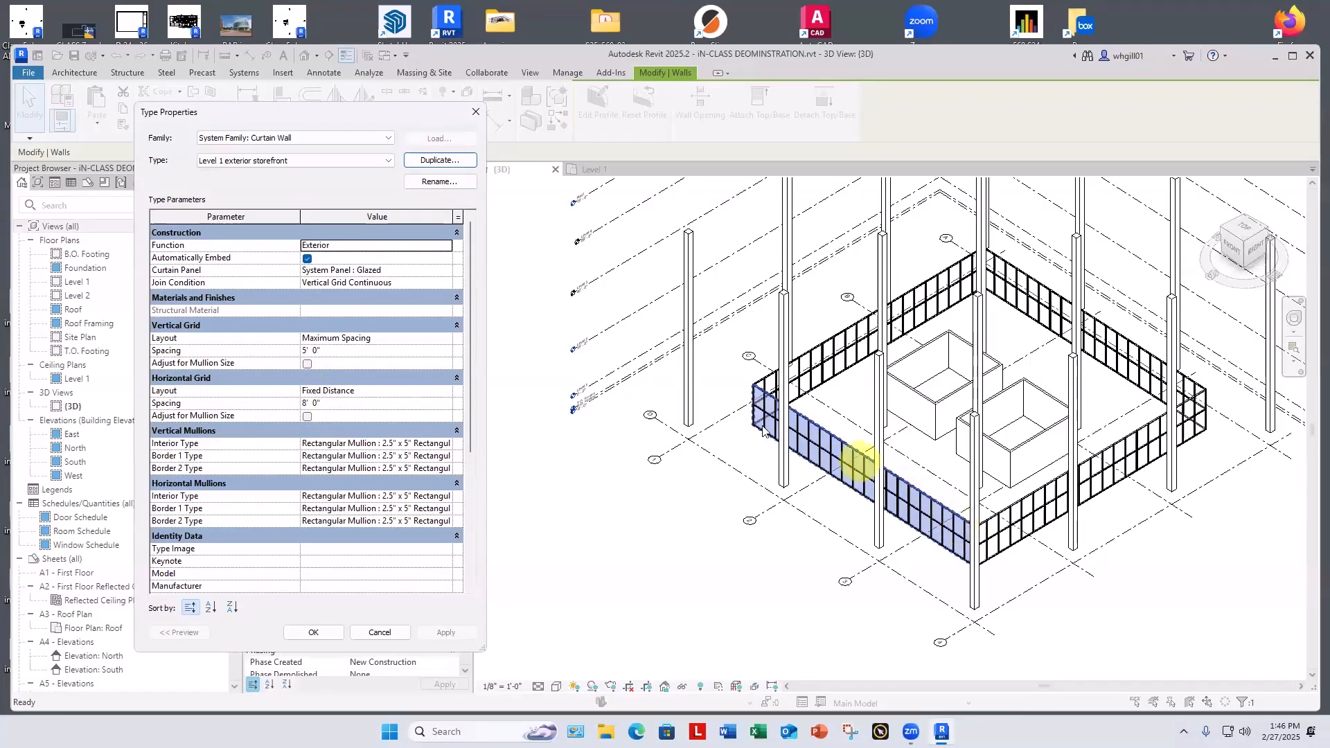
# Set the new storefront type's vertical grid to a Fixed Distance layout with 14' 0" spacing and apply it to the wall.
pyautogui.click(311, 350)
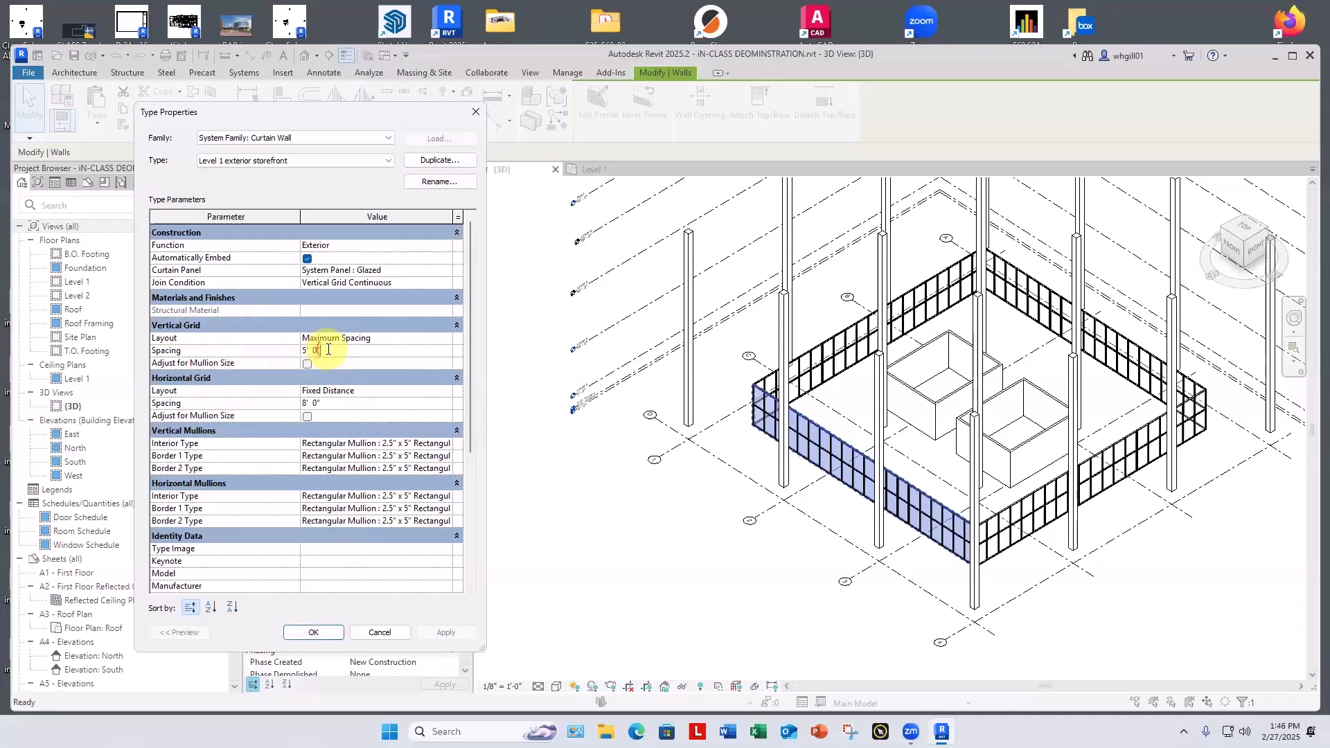
pyautogui.write('14')
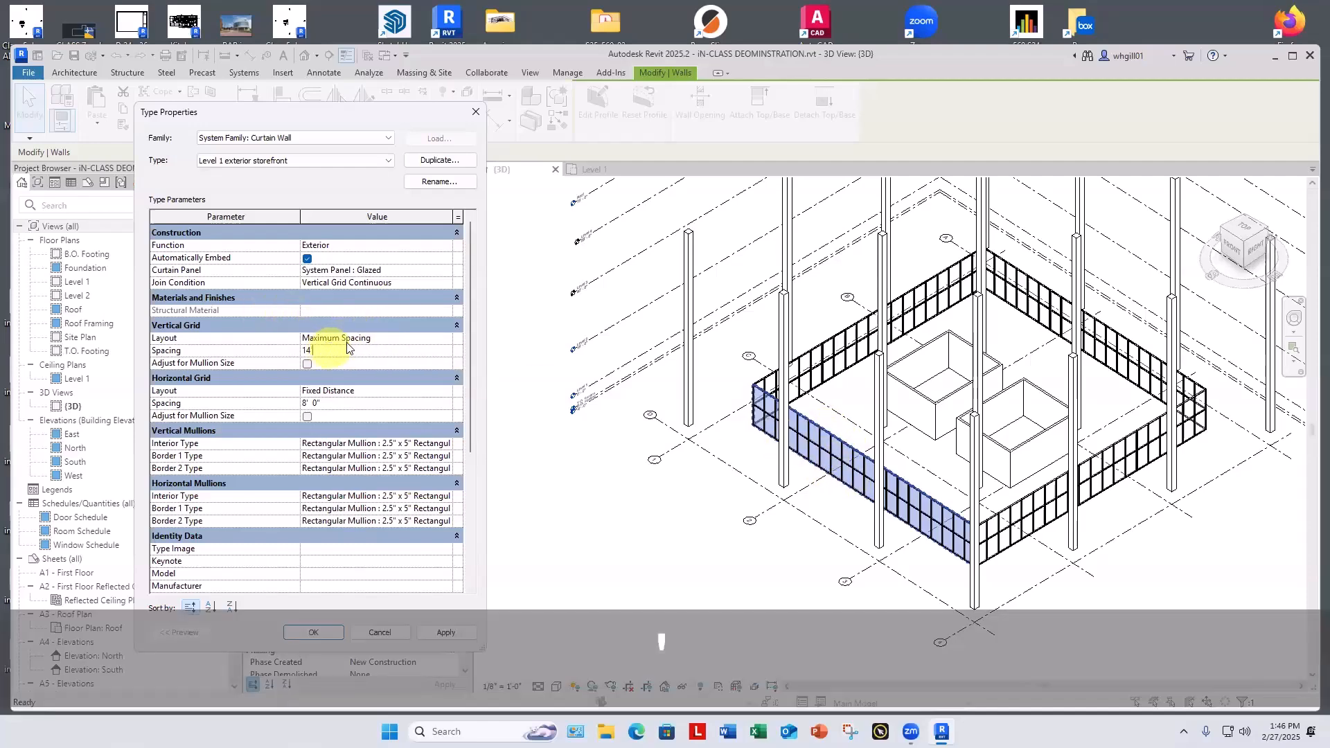
pyautogui.click(360, 337)
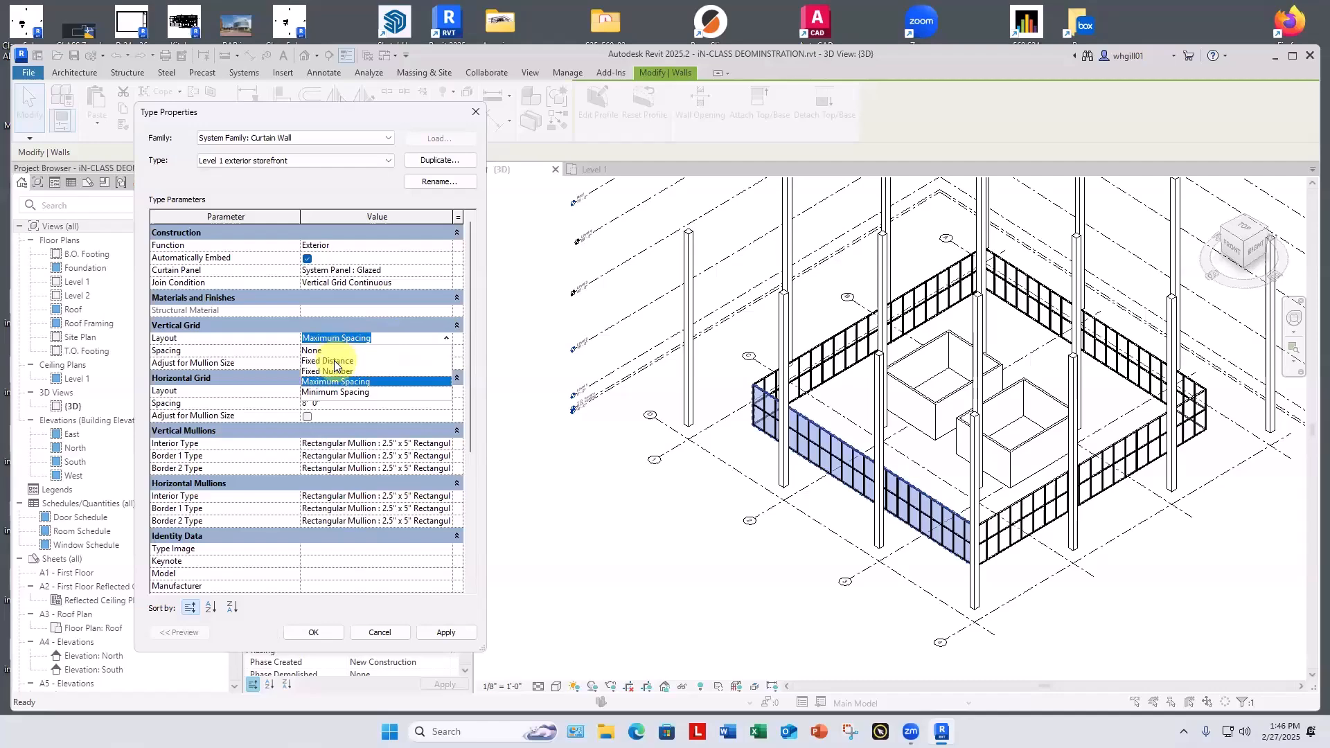
pyautogui.click(336, 361)
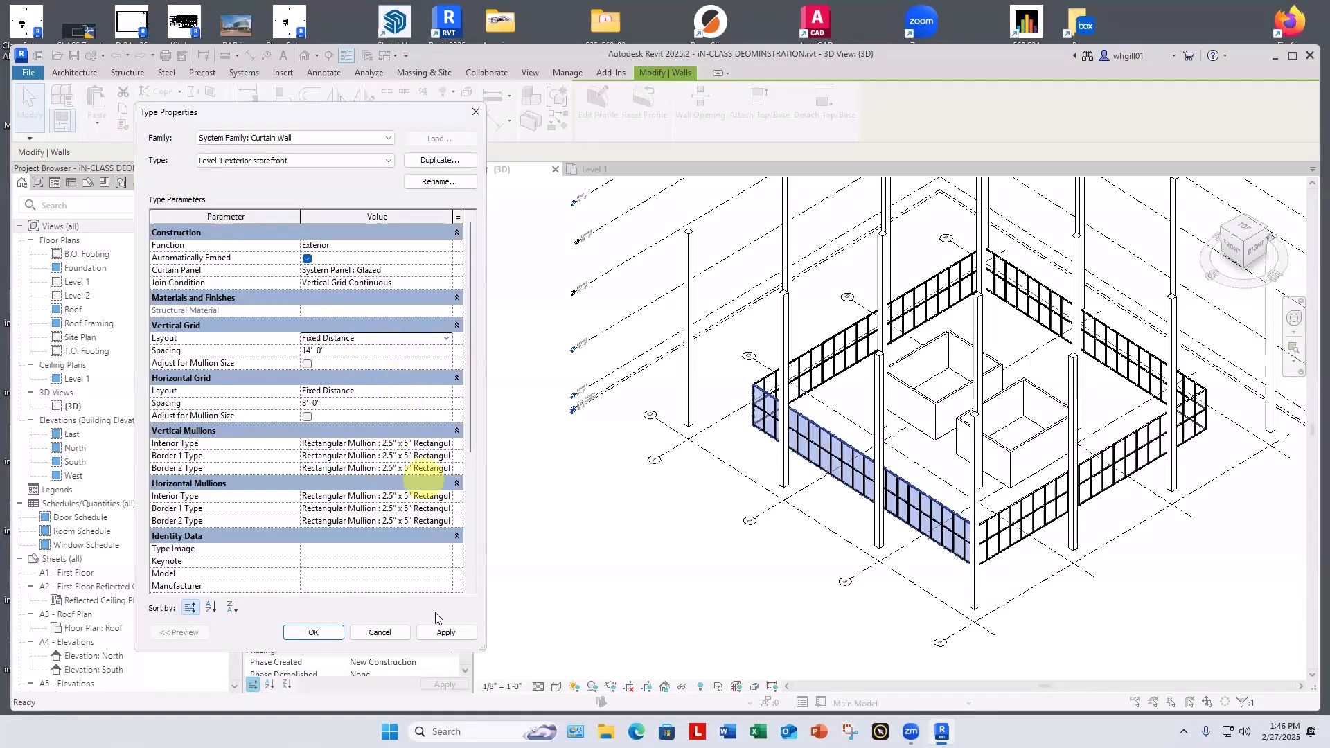
pyautogui.click(435, 633)
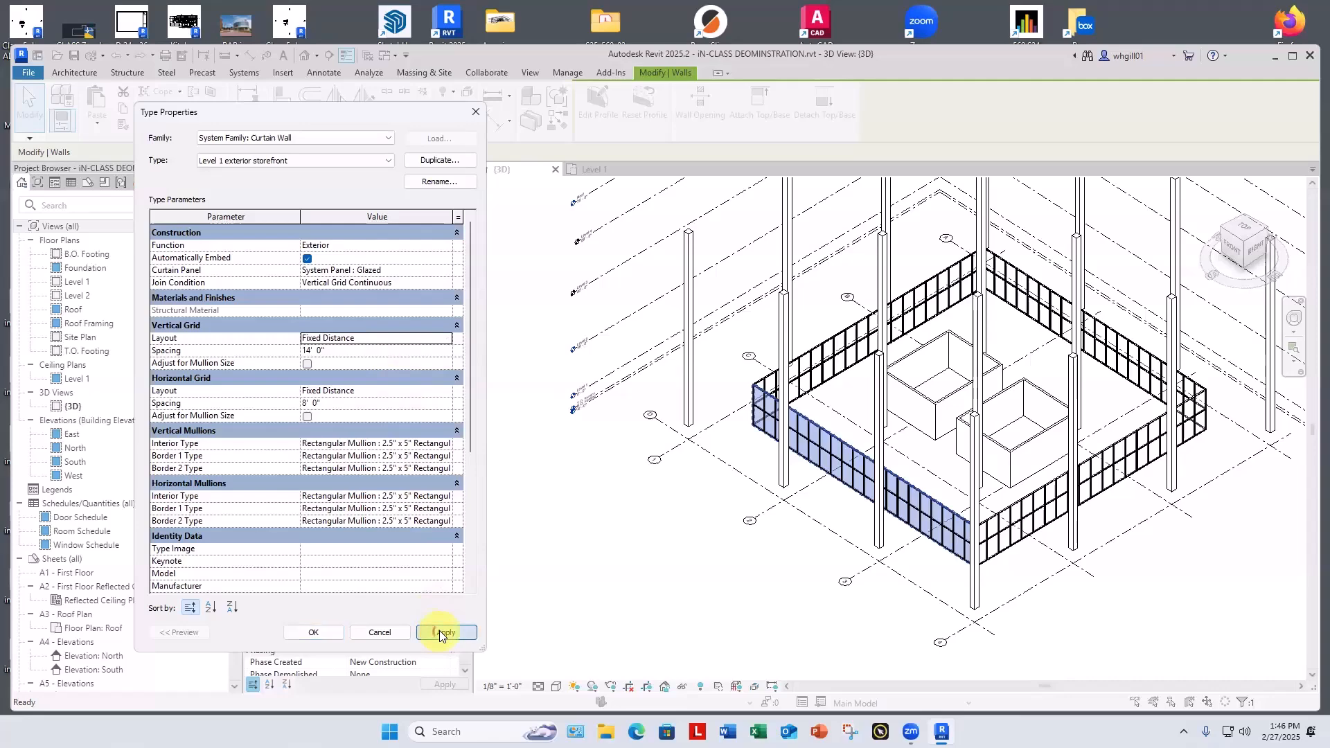
pyautogui.click(313, 632)
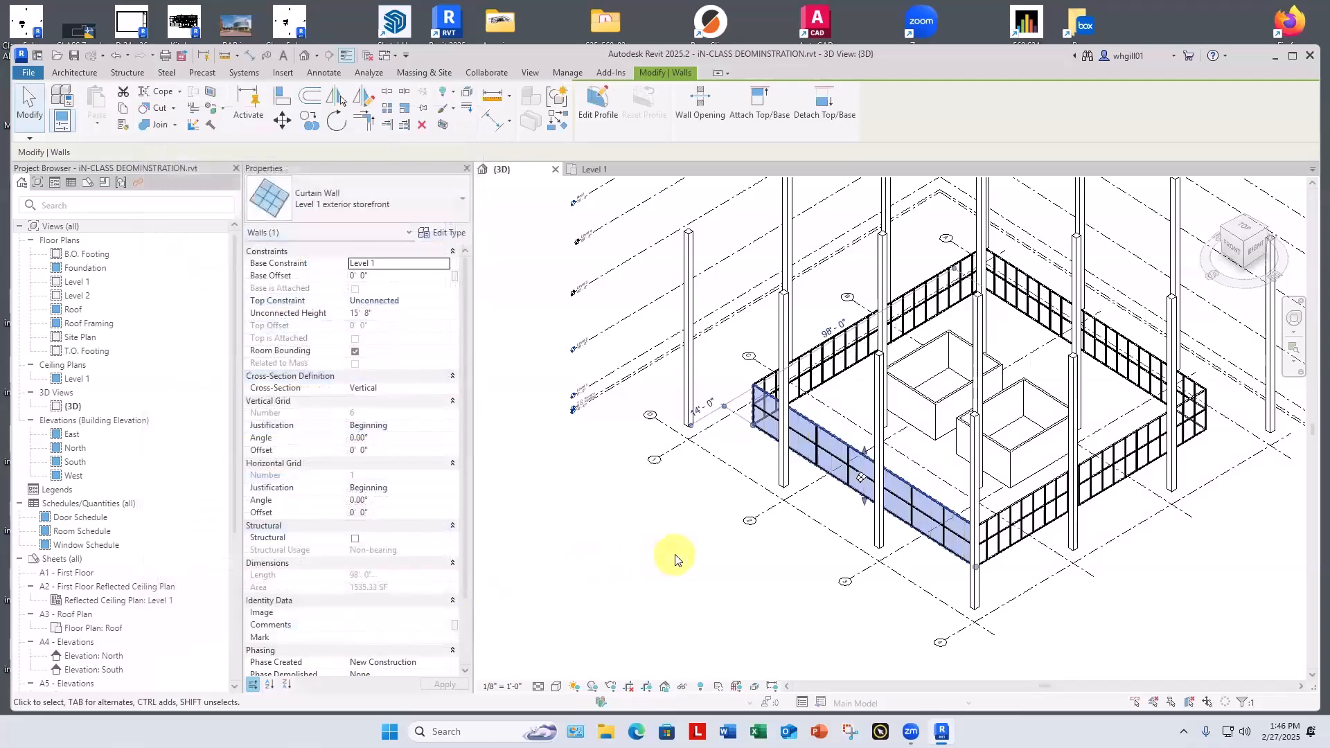
pyautogui.click(668, 559)
# Dismiss the save reminder and use Match Type to copy the Level 1 exterior storefront type to the other three exterior walls.
pyautogui.keyDown('shift'); pyautogui.moveTo(658, 552); pyautogui.dragTo(638, 518, button='middle'); pyautogui.keyUp('shift')
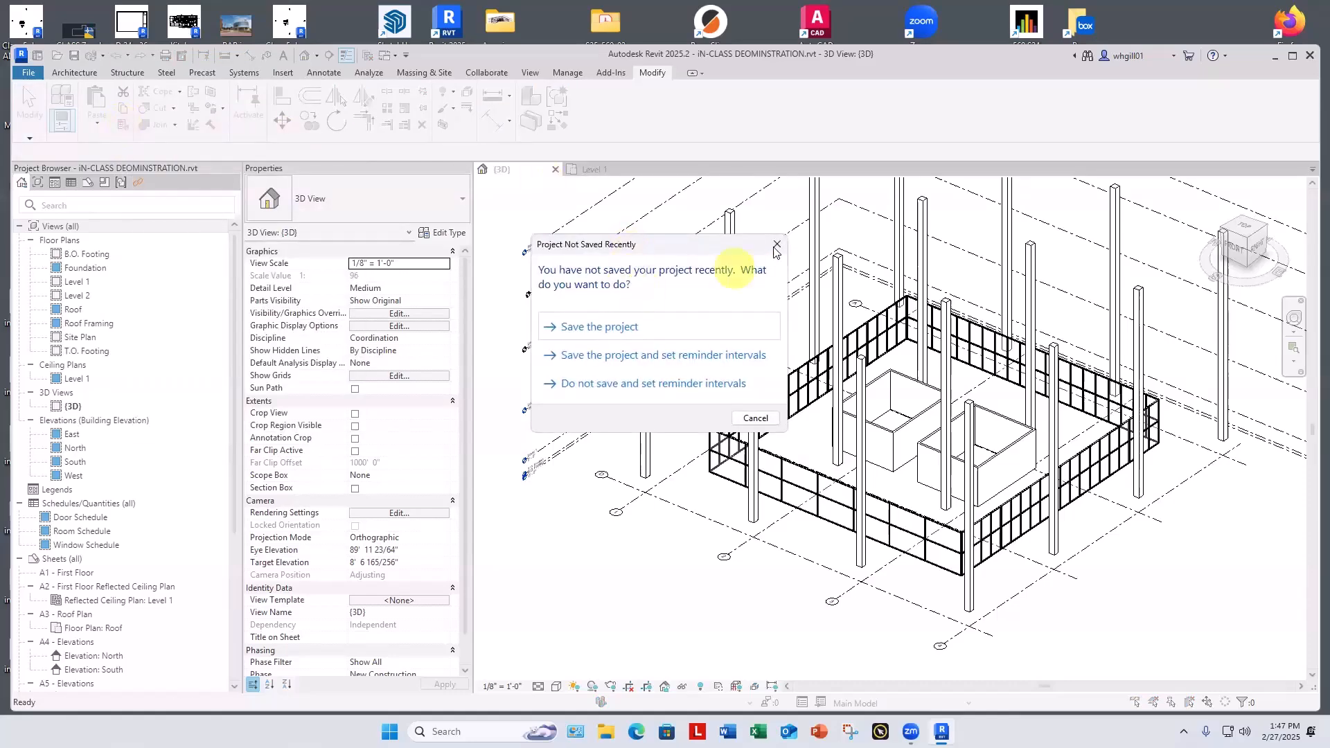
pyautogui.click(775, 246)
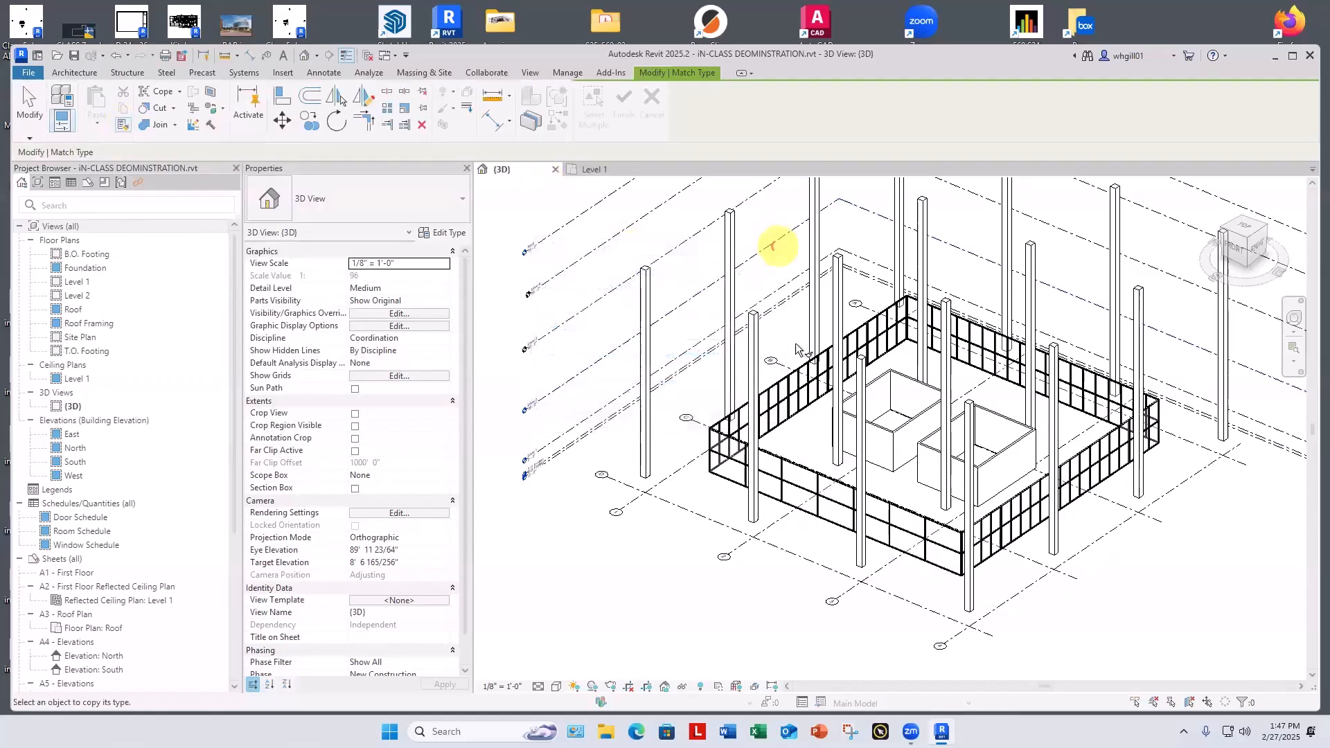
pyautogui.click(789, 467)
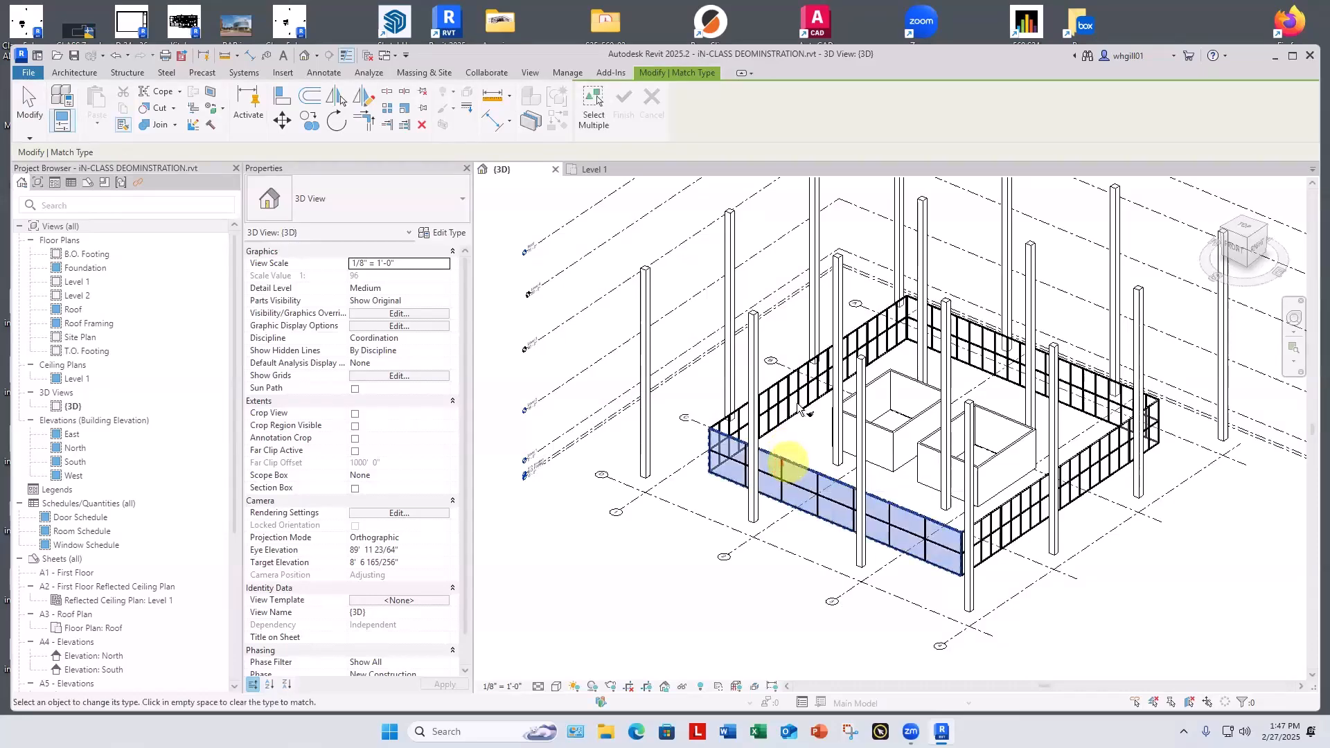
pyautogui.click(979, 344)
pyautogui.click(1084, 462)
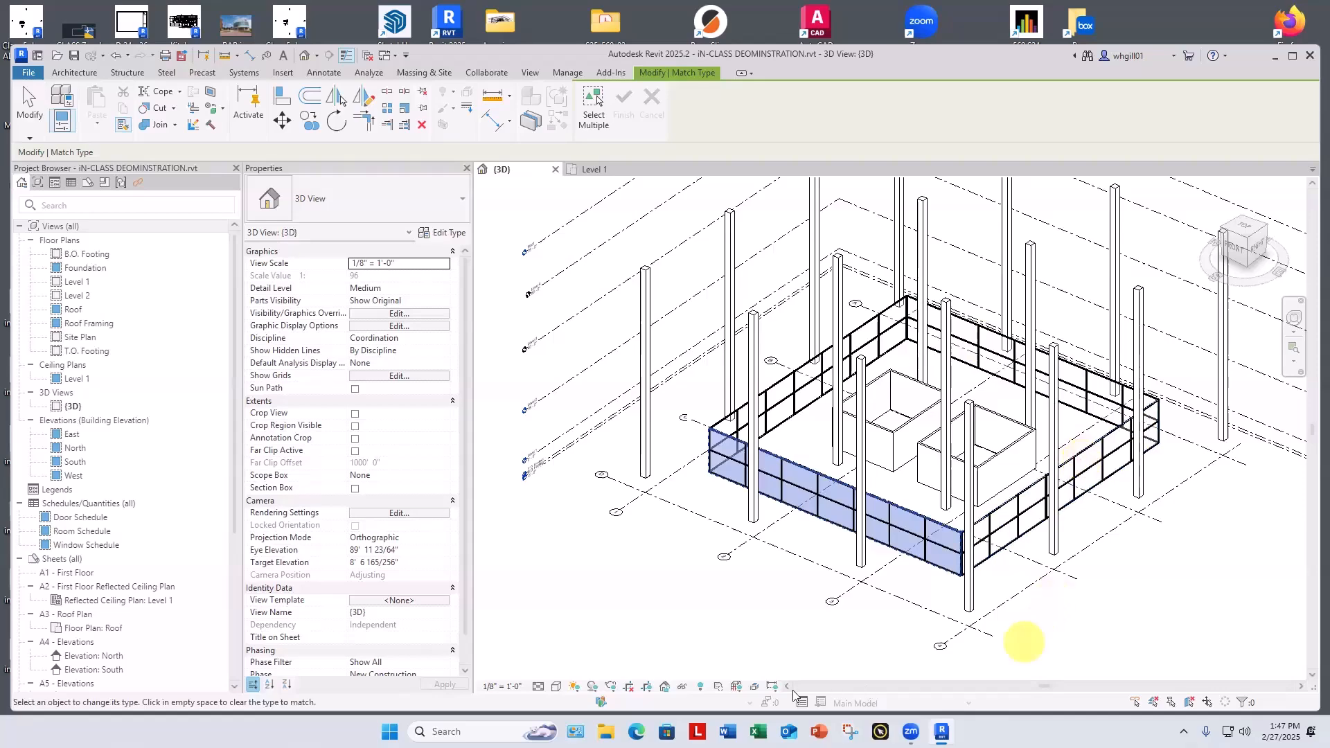
pyautogui.click(720, 667)
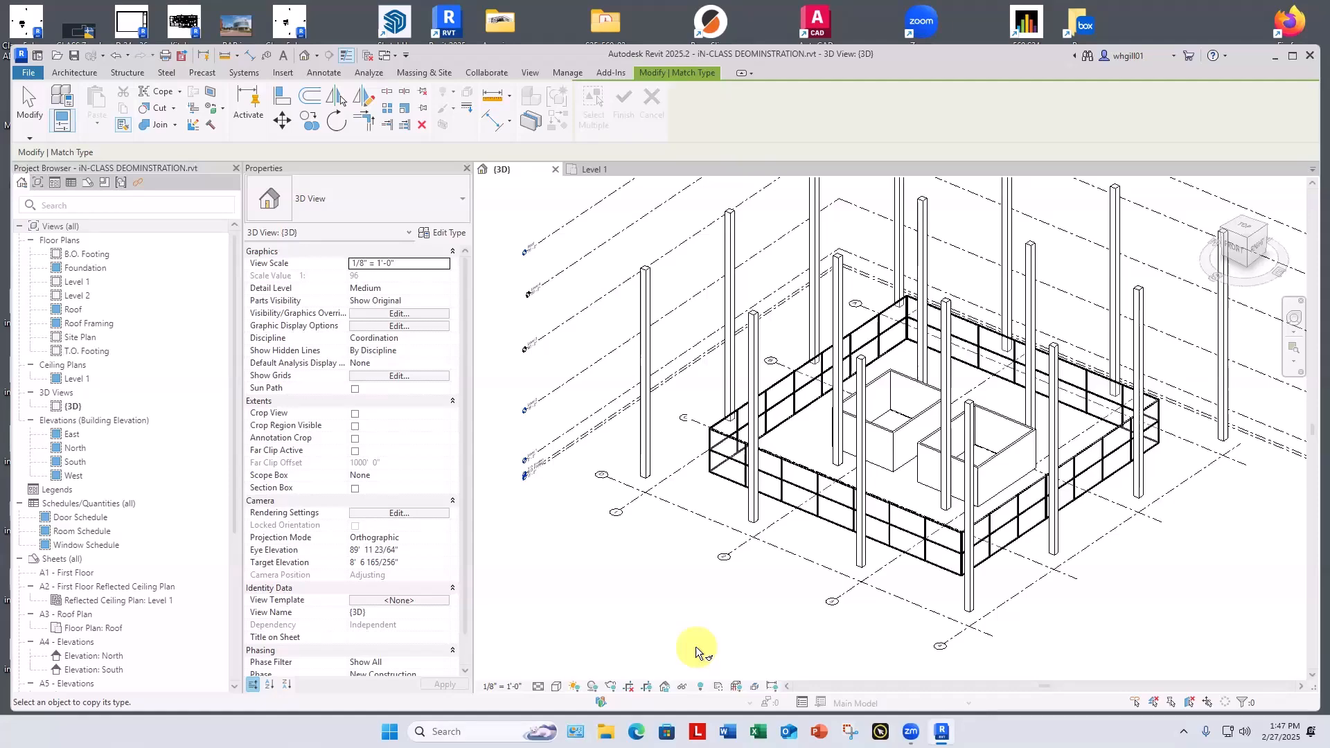
pyautogui.keyDown('shift'); pyautogui.moveTo(696, 651); pyautogui.dragTo(614, 505, button='middle'); pyautogui.keyUp('shift')
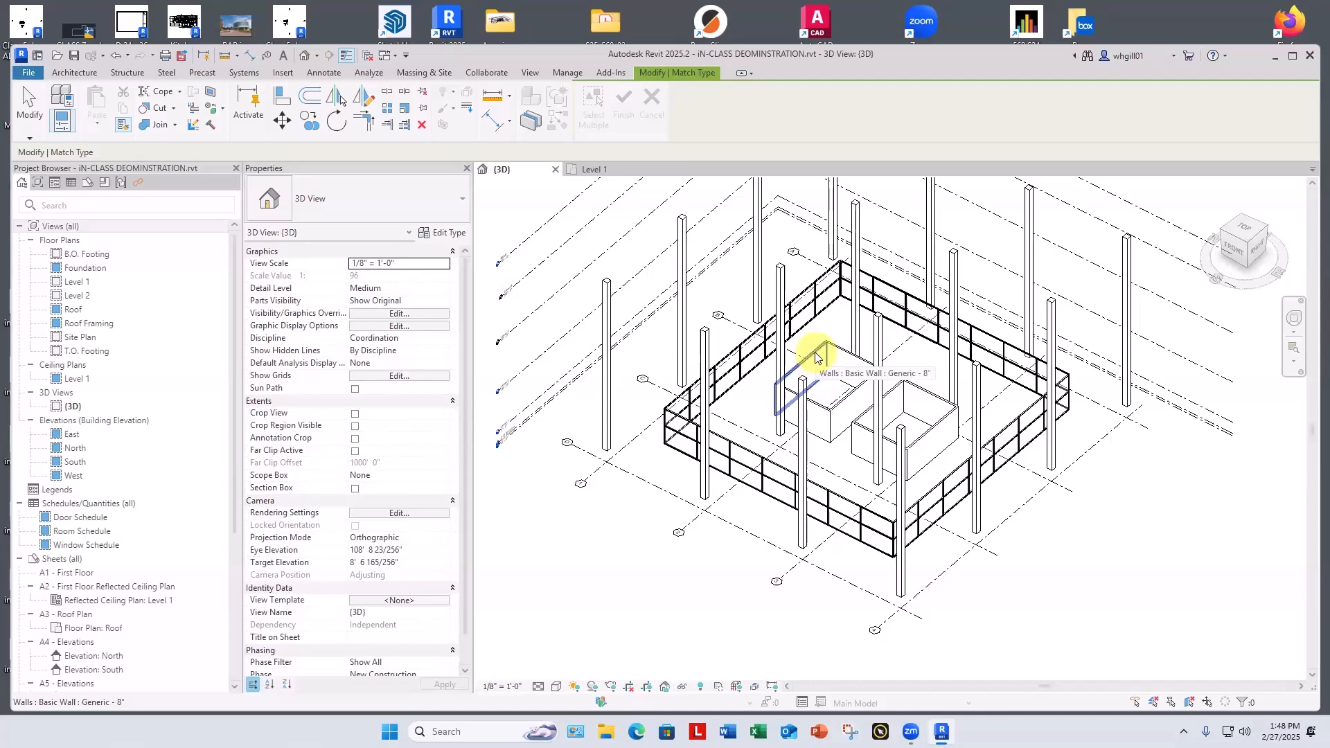
pyautogui.press('Escape')
pyautogui.press('Escape')
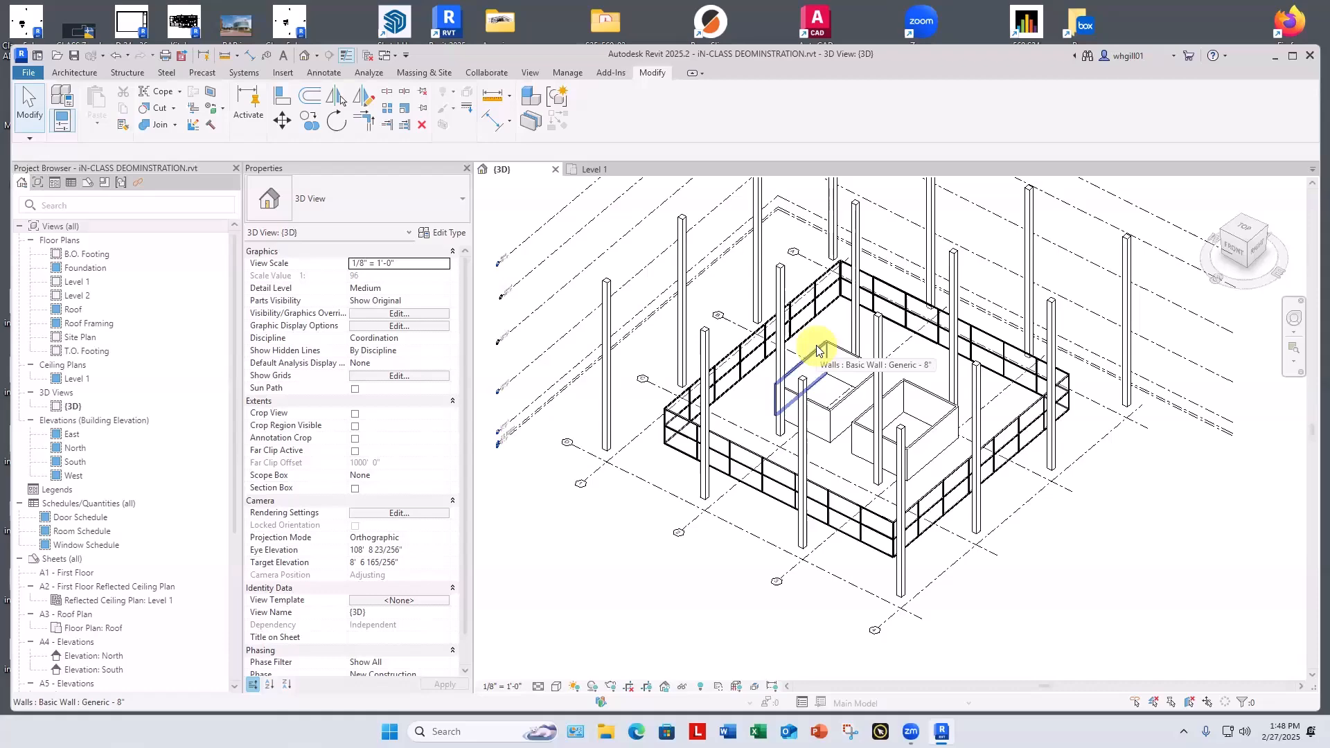
# Select the four chained walls of the rear core in the 3D view and set their top constraint to Up to level: Roof.
pyautogui.press('Tab')
pyautogui.click(817, 349)
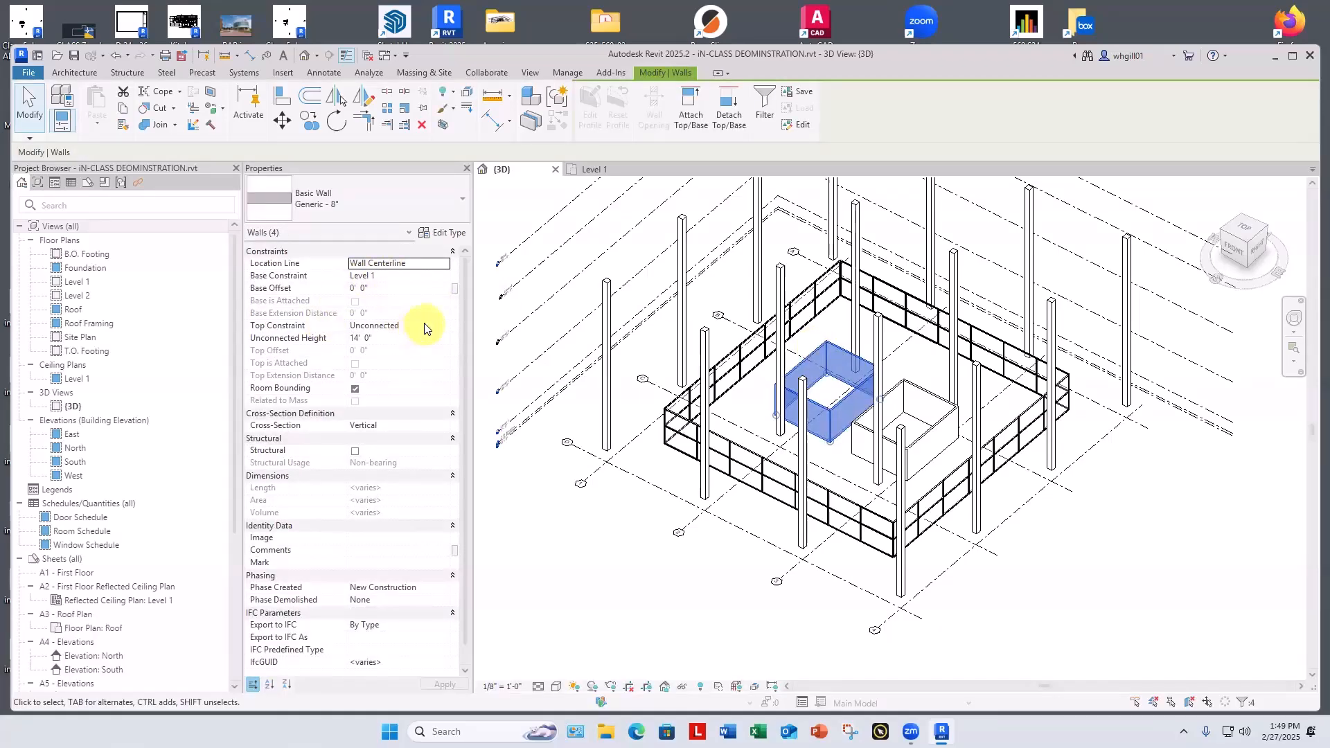
pyautogui.click(443, 324)
pyautogui.click(443, 323)
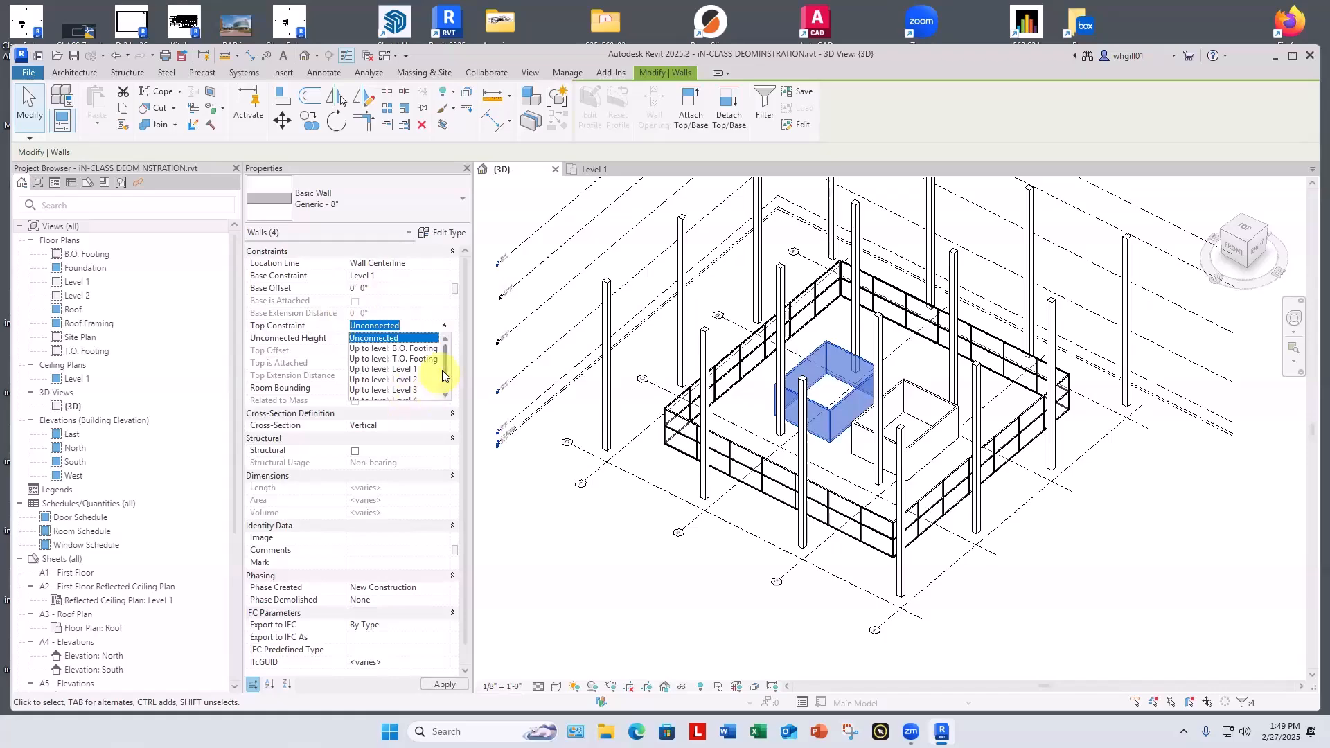
pyautogui.scroll(-2, 440, 373)
pyautogui.click(388, 389)
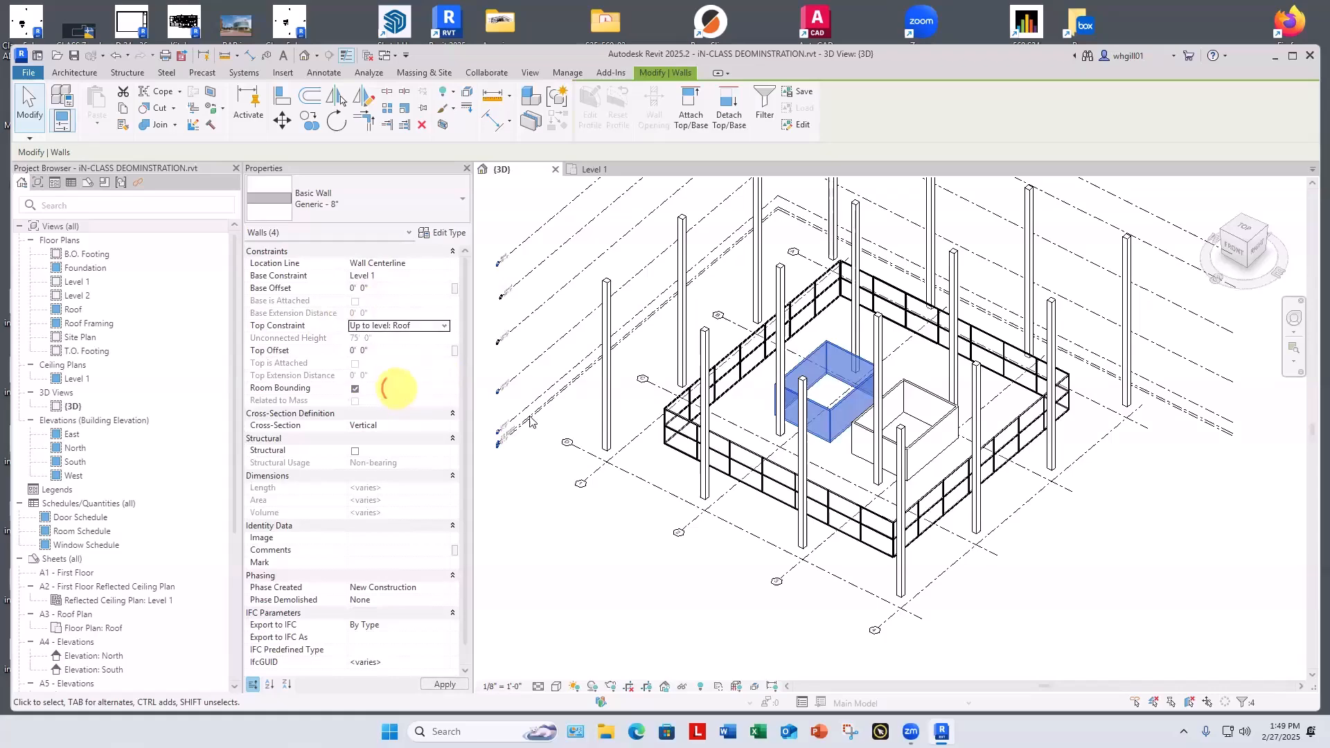
pyautogui.click(672, 608)
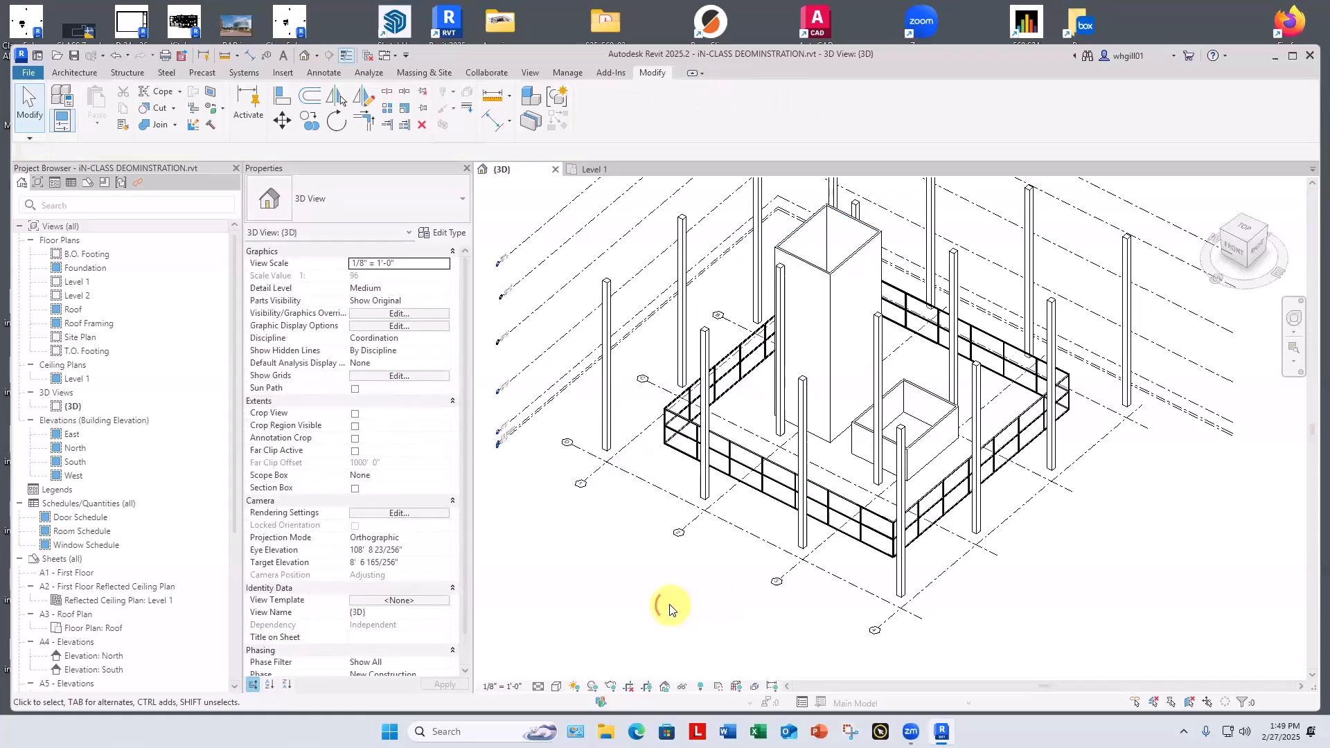
# Select the chained walls of the remaining low core and set their top constraint to Up to level: Roof.
pyautogui.press('Tab')
pyautogui.click(929, 401)
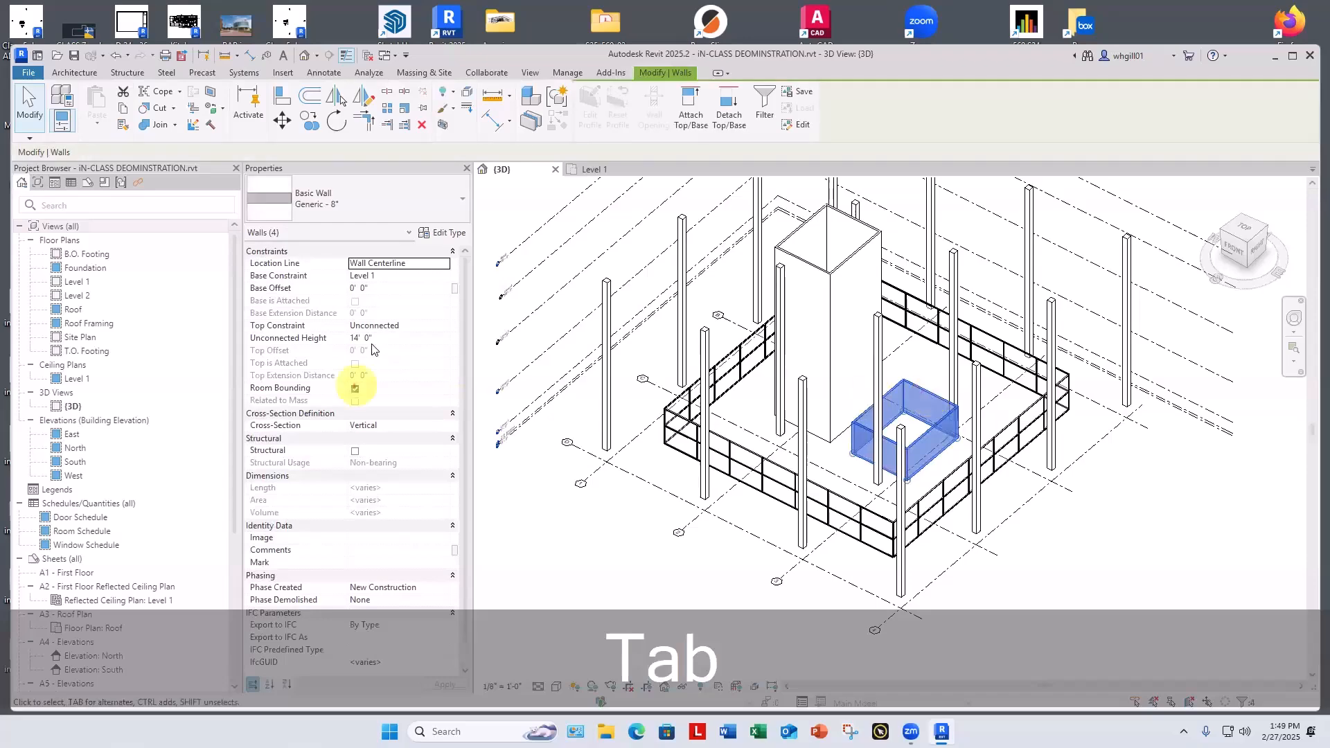
pyautogui.click(428, 324)
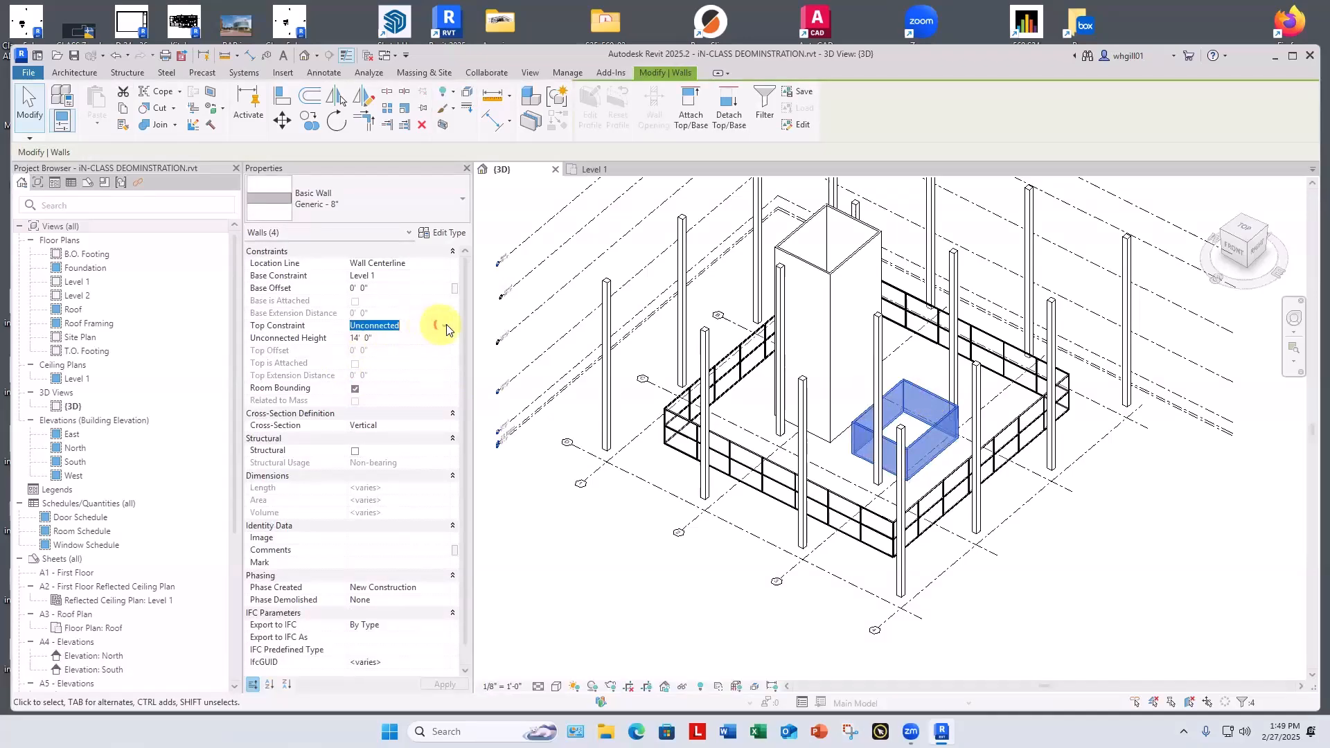
pyautogui.click(444, 325)
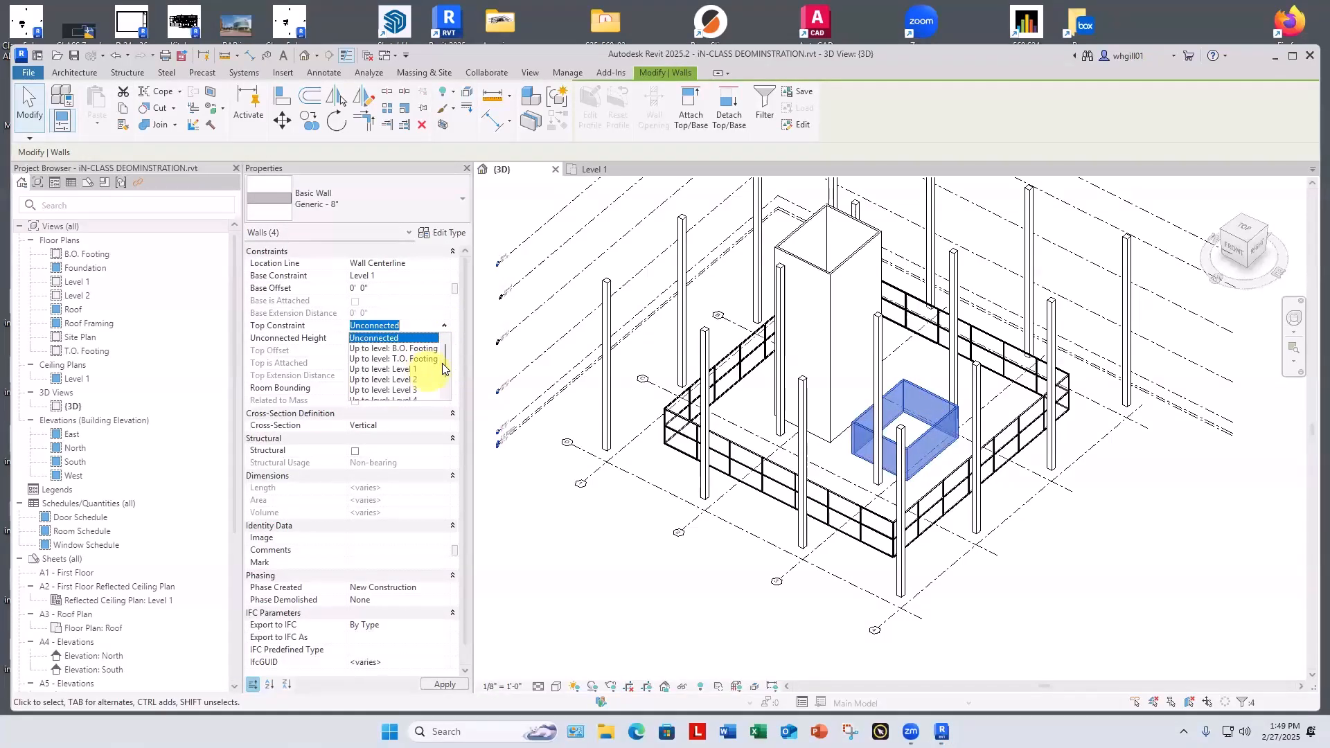
pyautogui.click(397, 382)
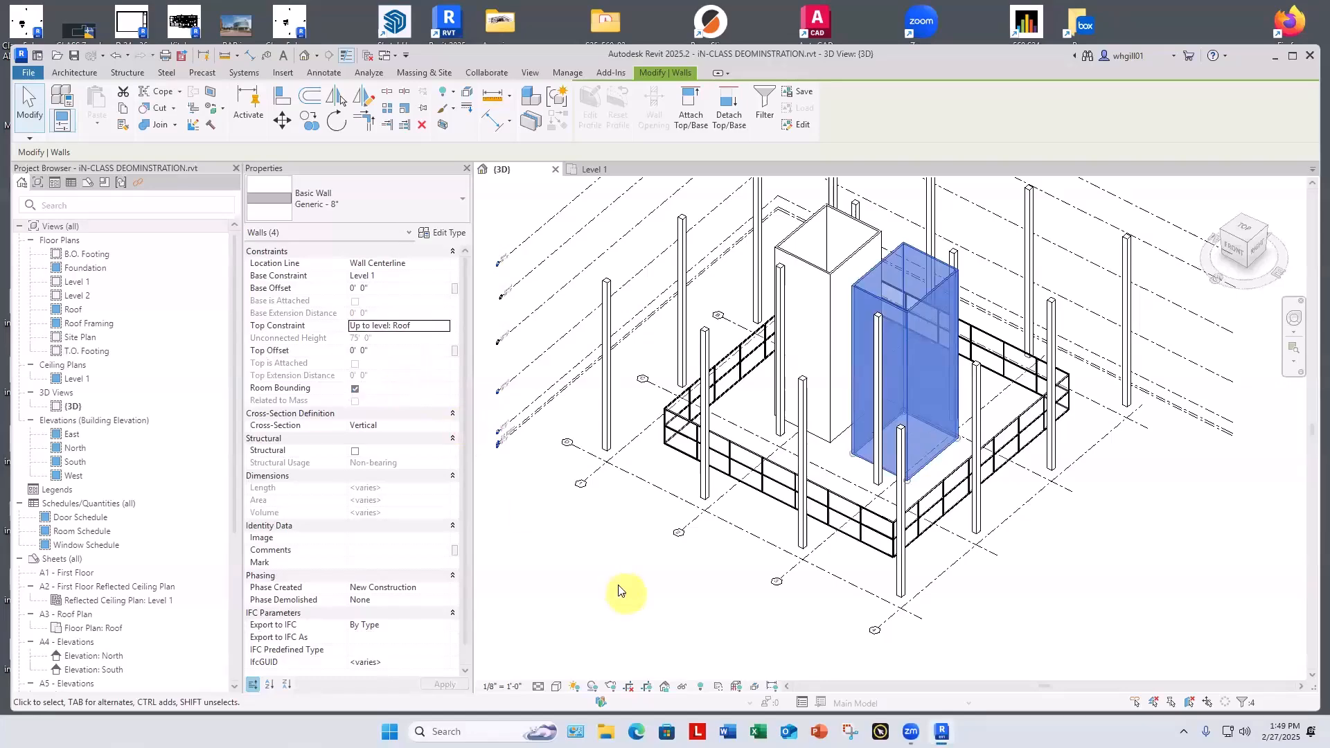
pyautogui.click(597, 582)
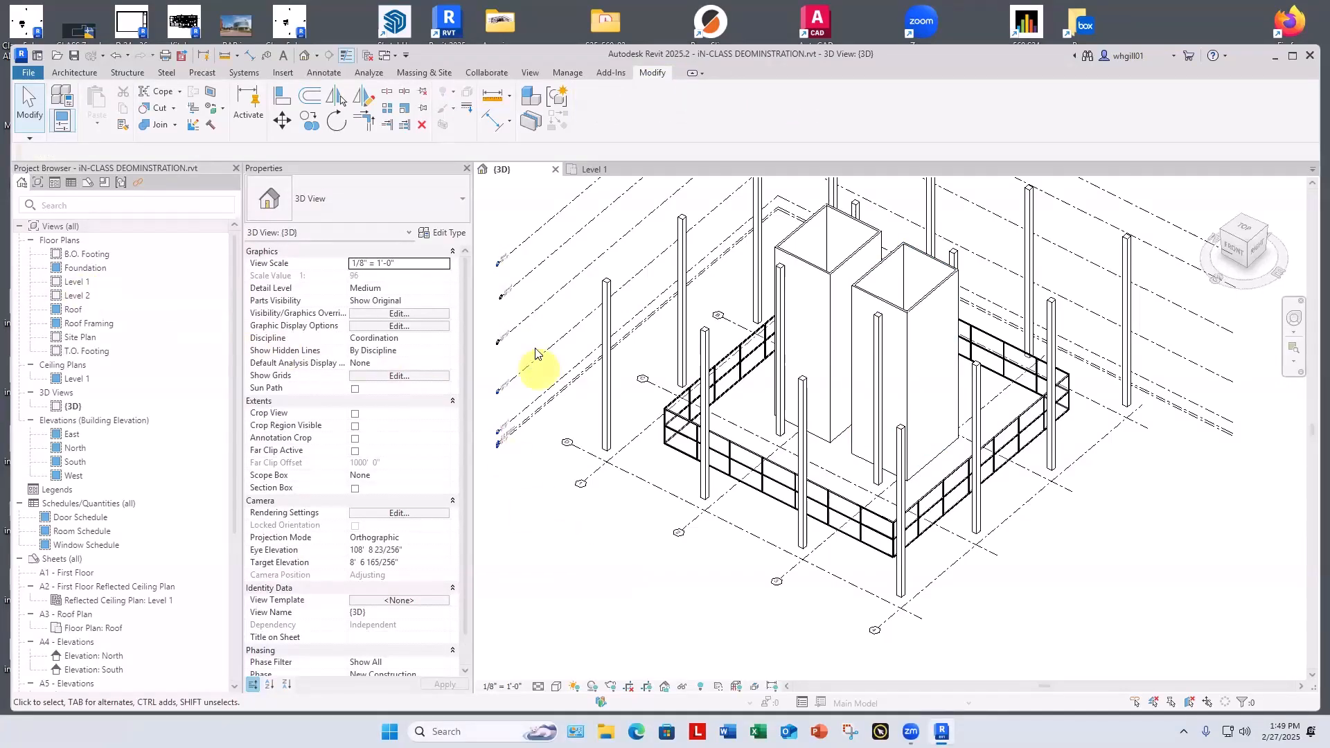
# Open the East elevation and set the Level 2 elevation to 19' 8".
pyautogui.doubleClick(72, 435)
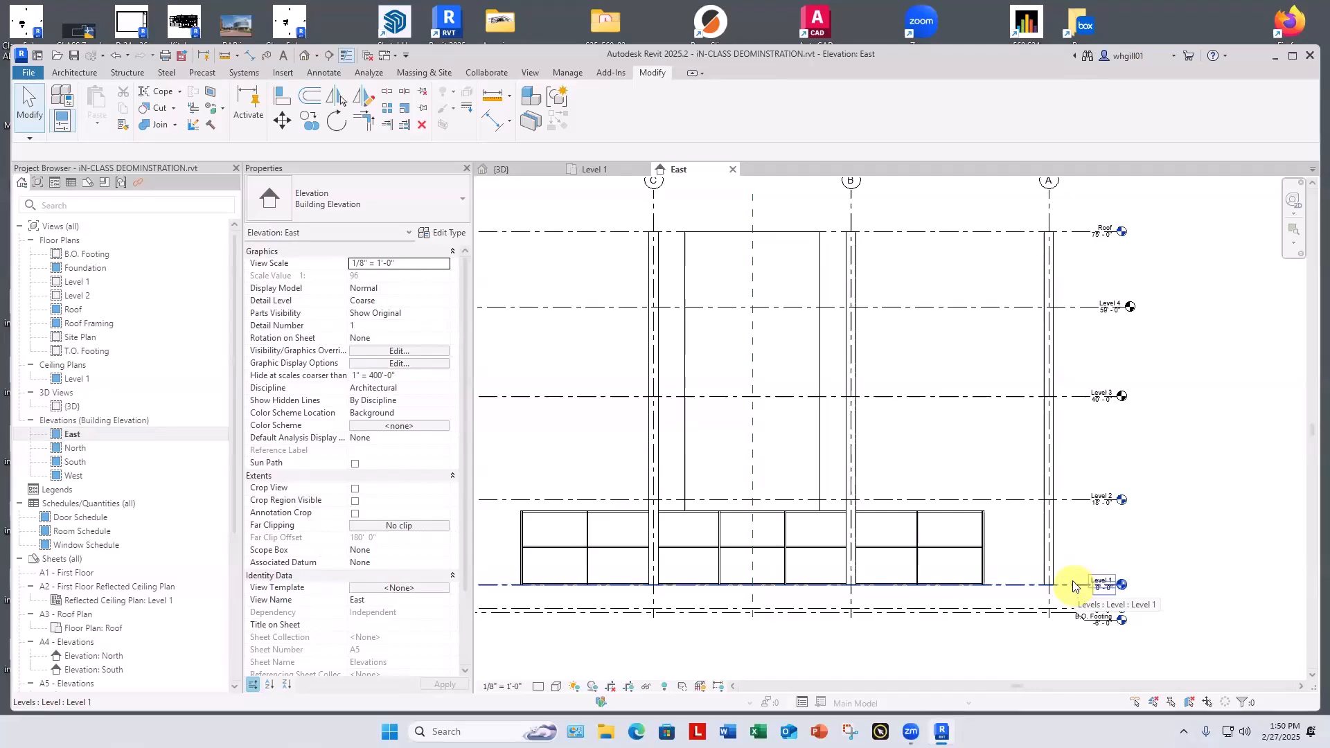
pyautogui.scroll(2, 1098, 506)
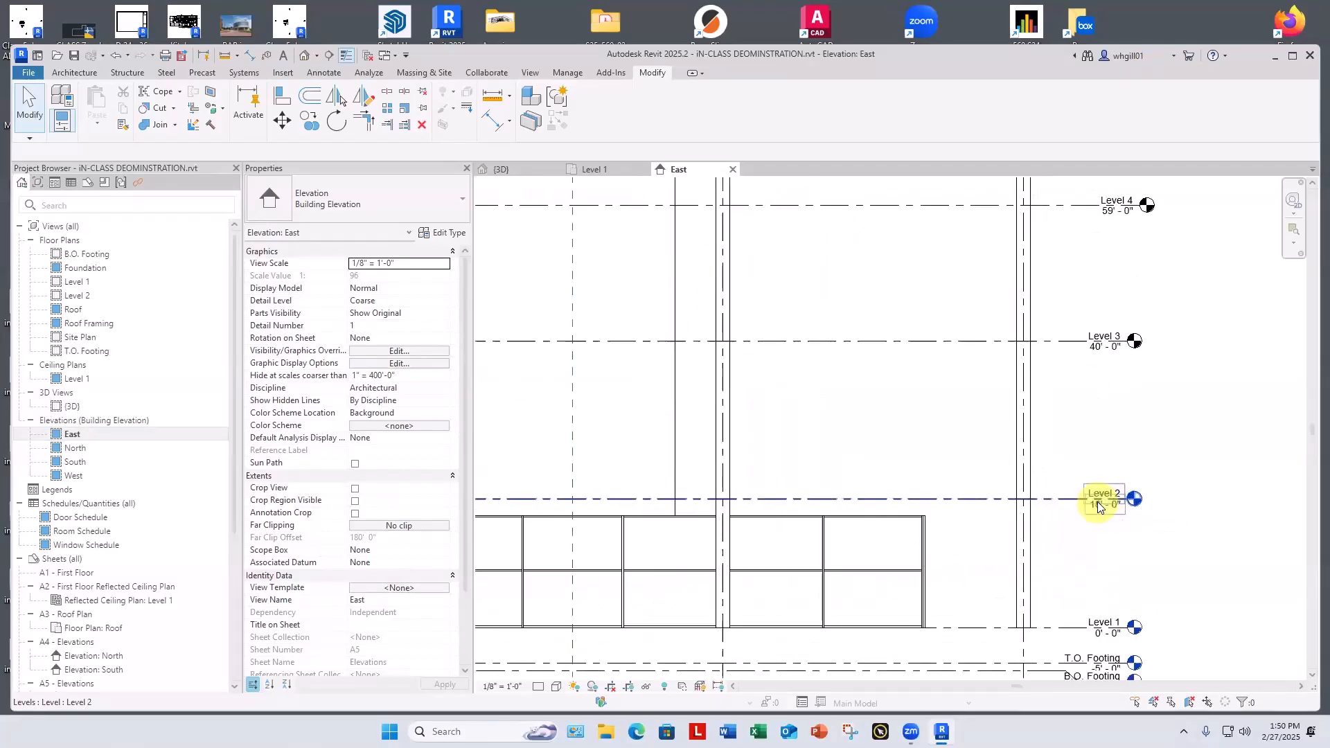
pyautogui.scroll(3, 1098, 506)
pyautogui.click(1112, 509)
pyautogui.click(1125, 500)
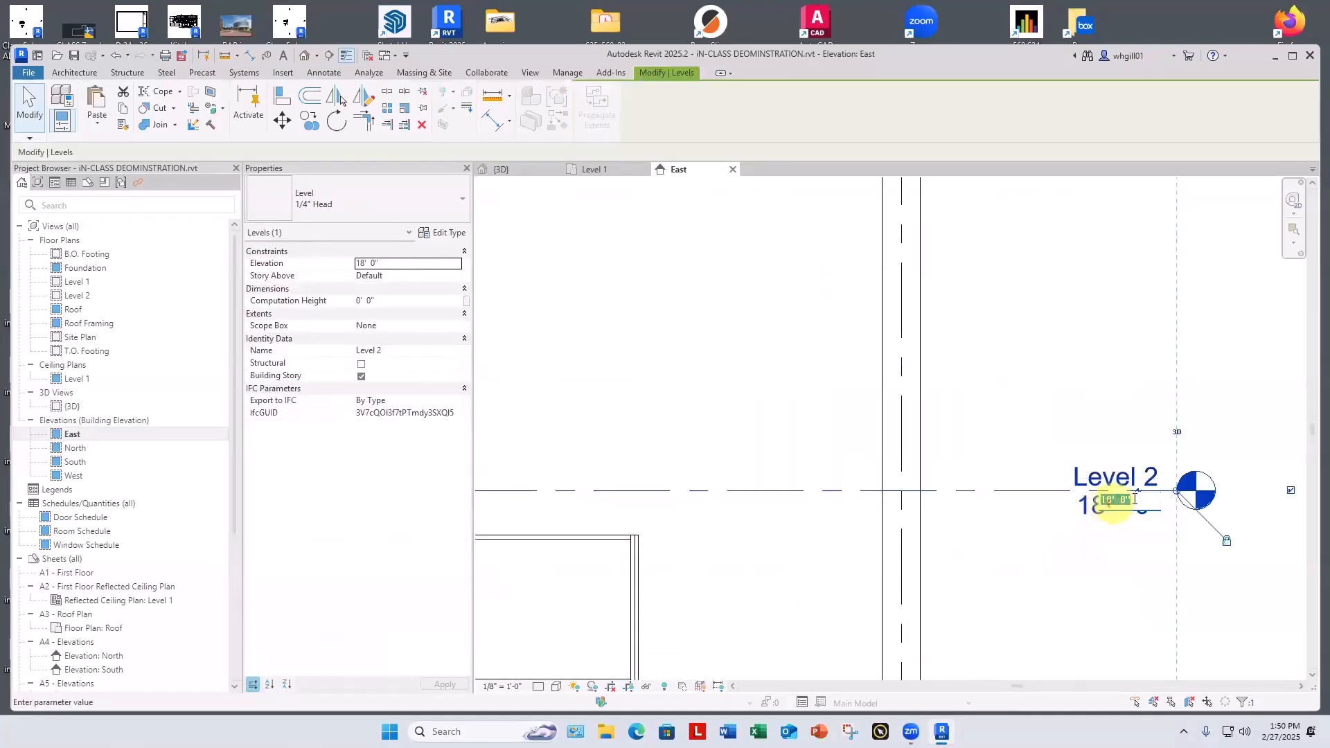
pyautogui.write('1')
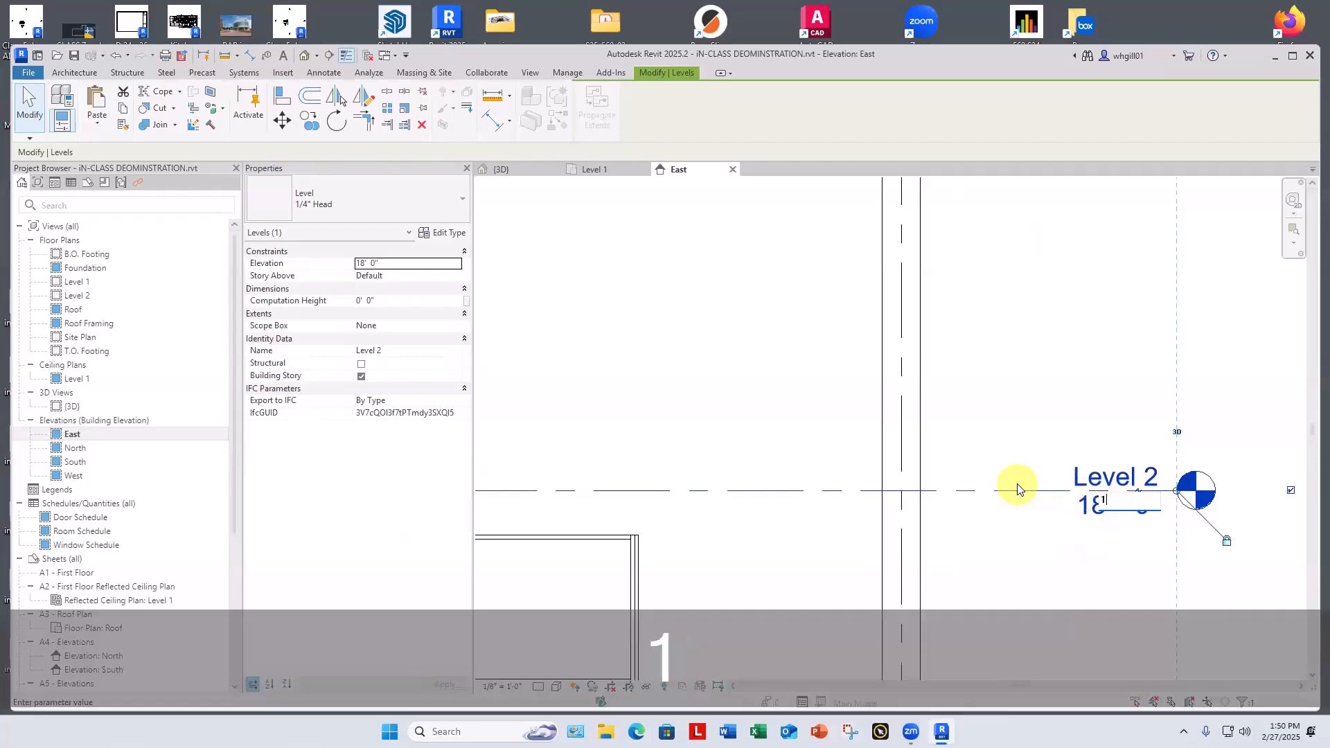
pyautogui.write("9'  ")
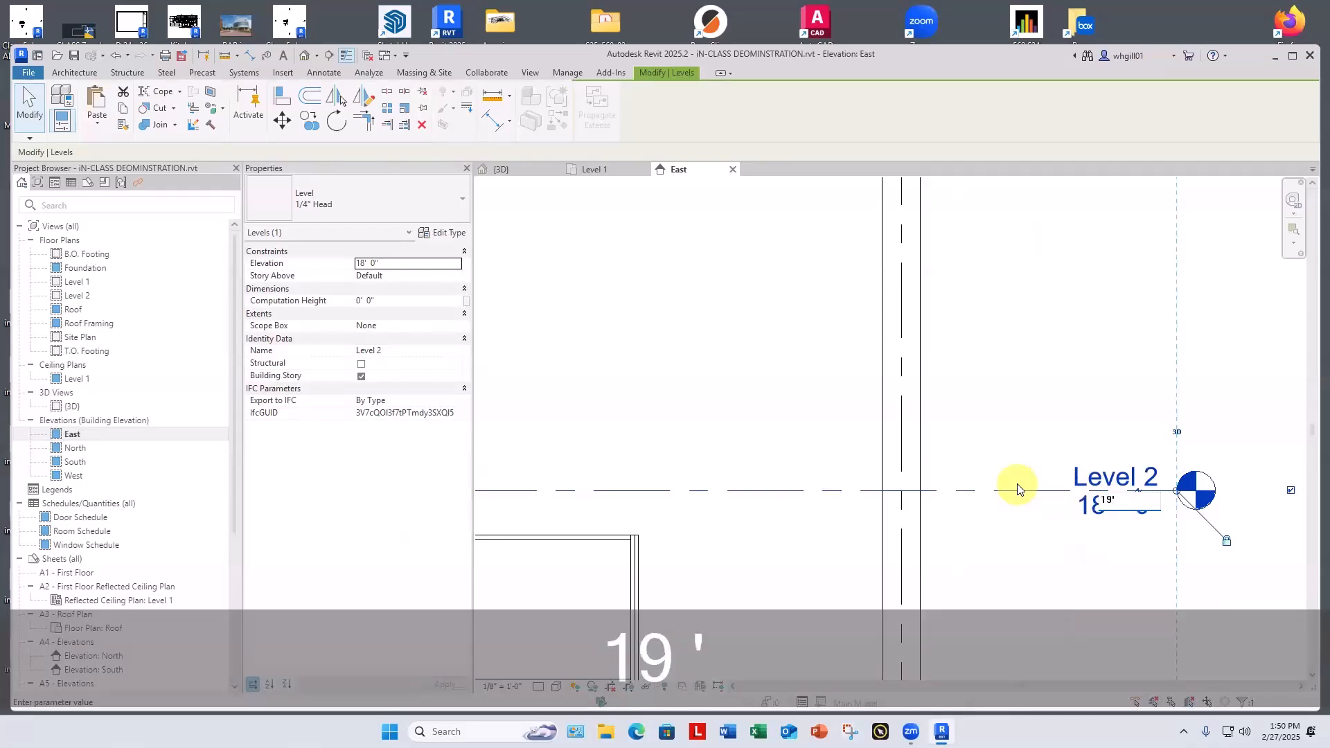
pyautogui.write('8')
pyautogui.press('Return')
pyautogui.click(1037, 320)
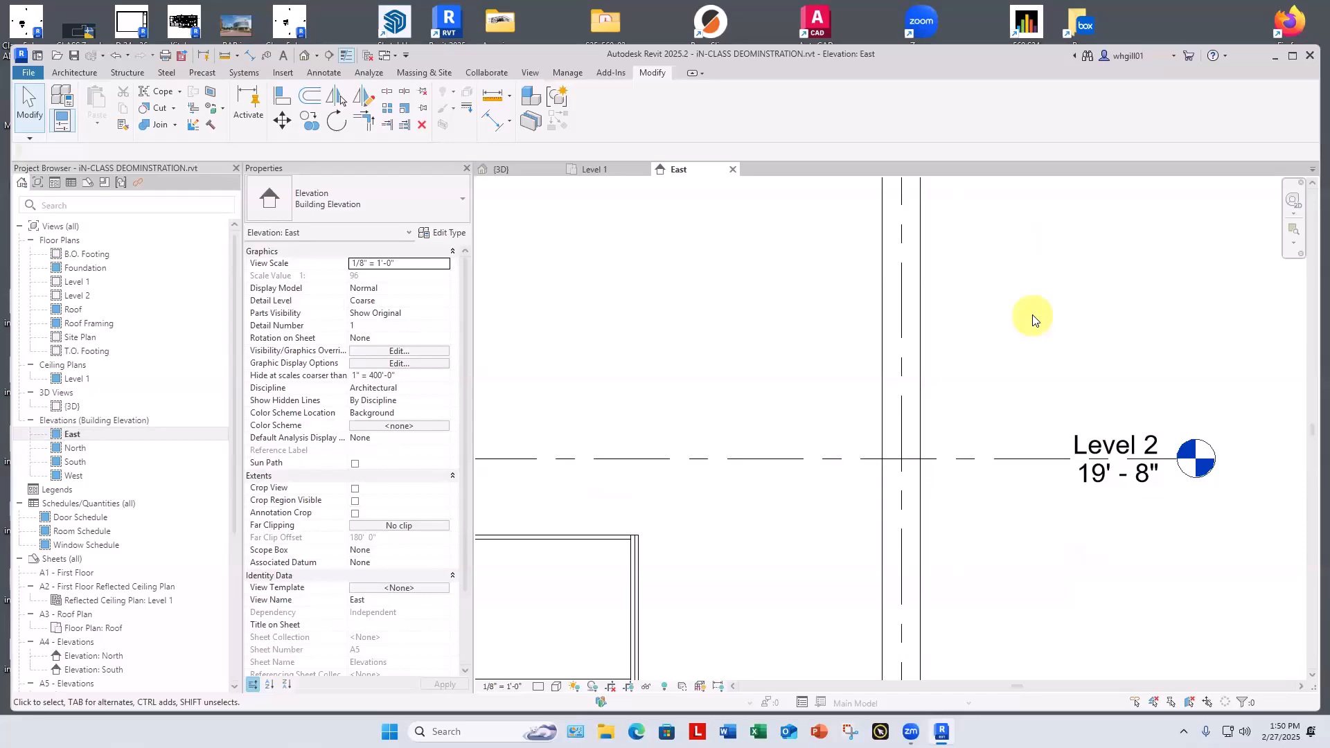
# Copy the Level 4 line upward about 9' to add another level between Level 4 and the Roof.
pyautogui.scroll(-6, 1063, 299)
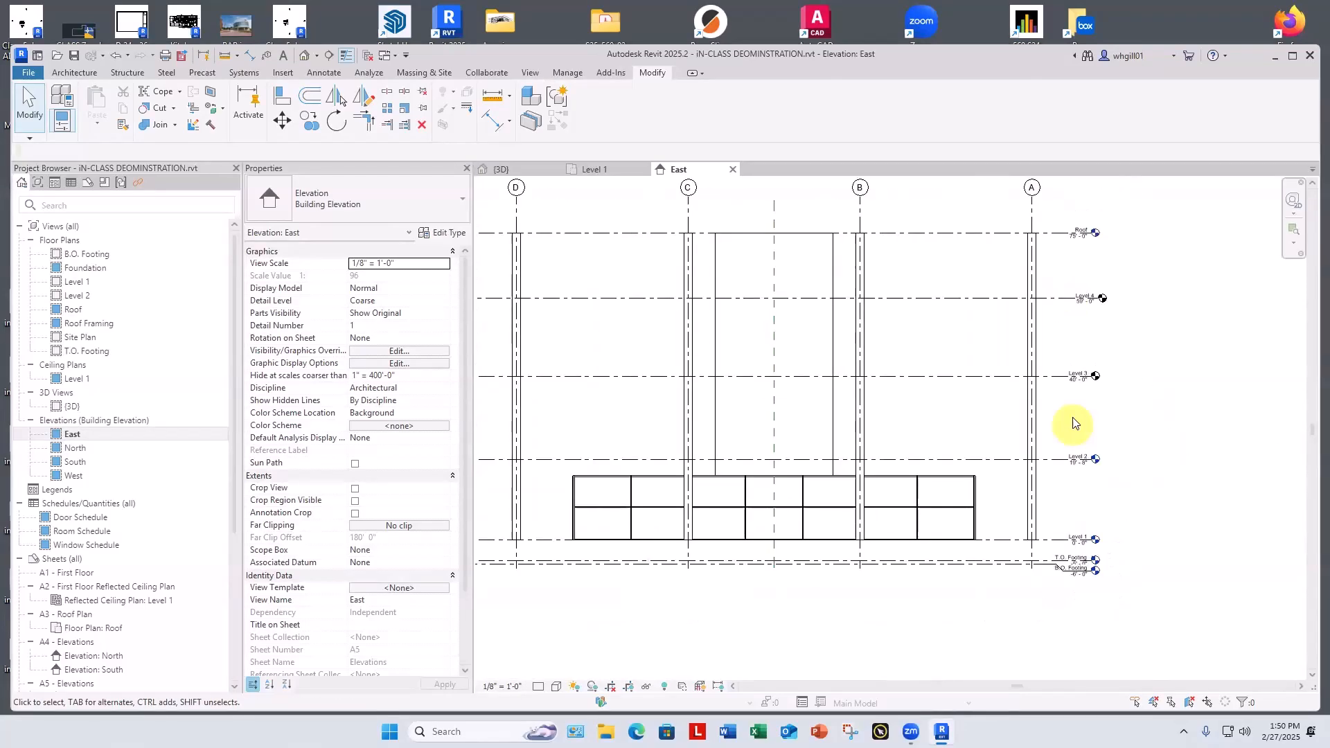
pyautogui.moveTo(1061, 414); pyautogui.dragTo(1005, 482, button='middle')
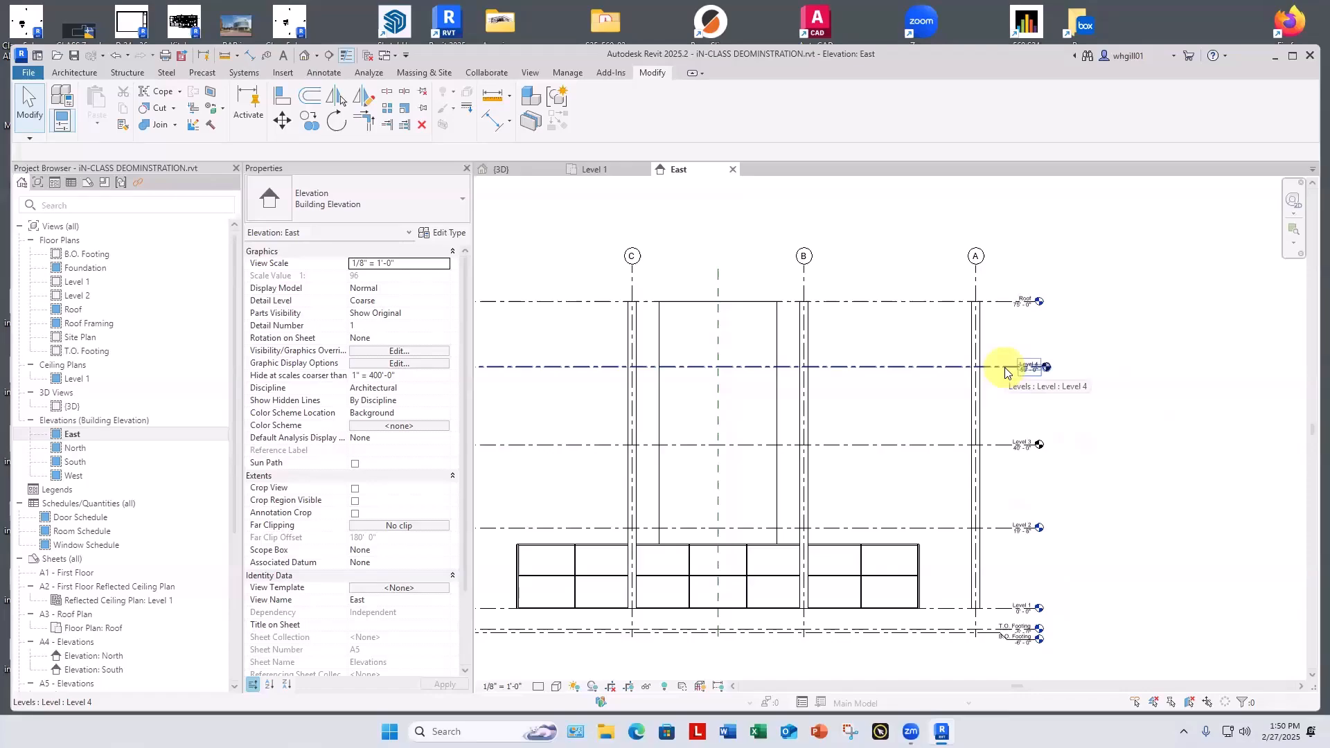
pyautogui.keyDown('ctrl'); pyautogui.moveTo(1005, 372); pyautogui.dragTo(998, 329); pyautogui.keyUp('ctrl')
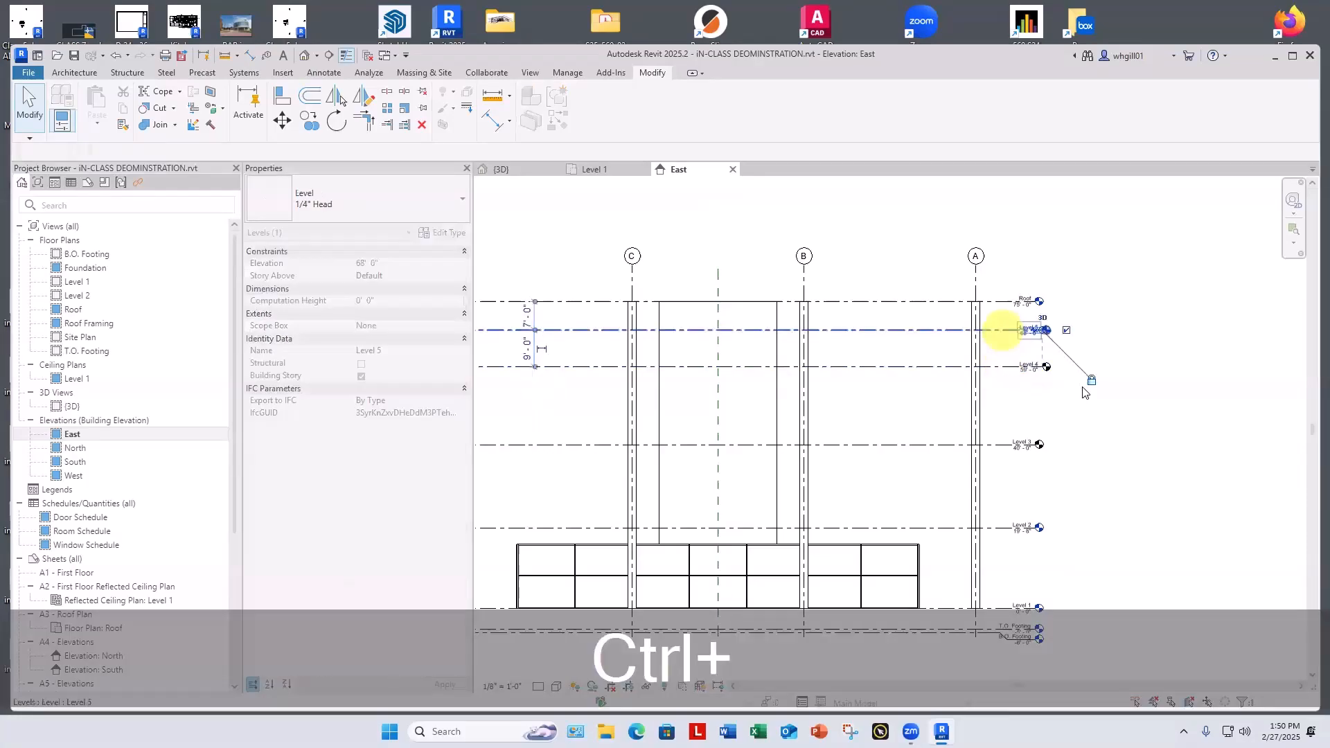
pyautogui.click(1083, 398)
pyautogui.moveTo(1034, 492); pyautogui.dragTo(989, 458, button='middle')
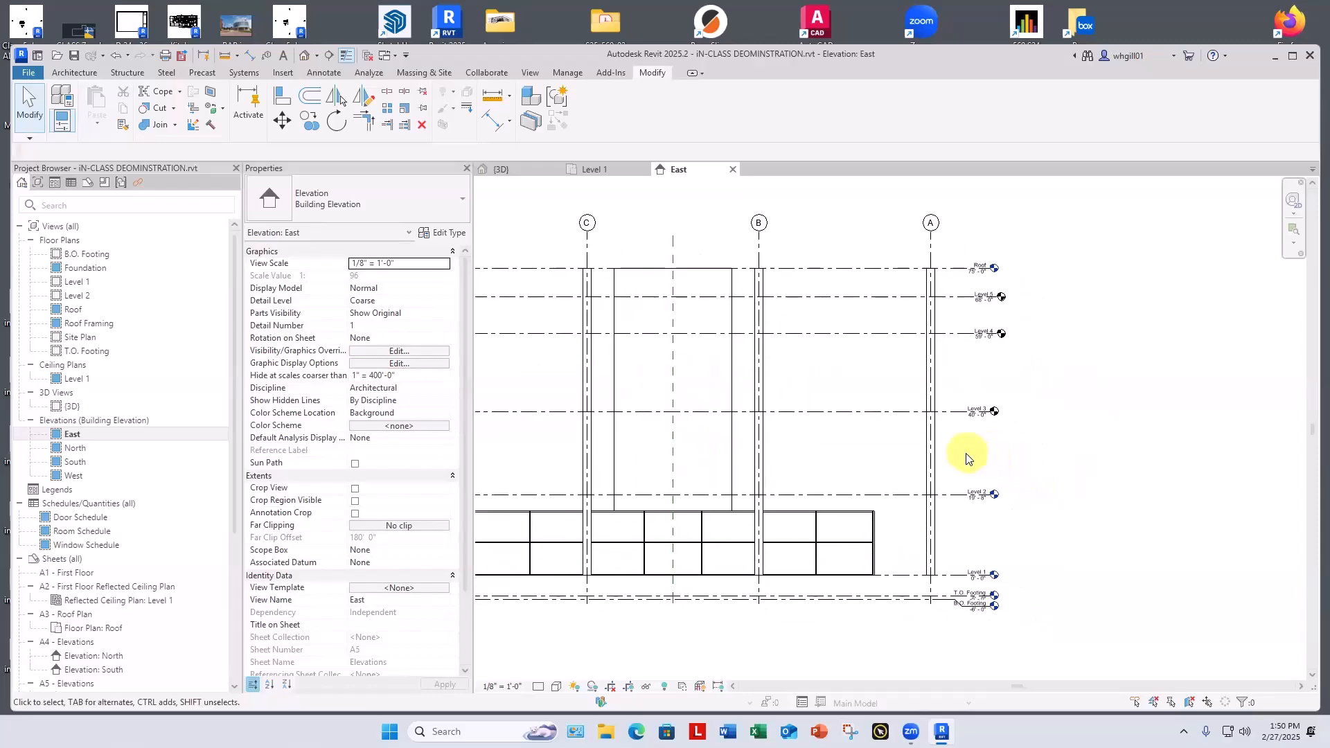
# Place one aligned dimension string through Level 2, Level 3, Level 4, Level 5 and Roof, beside the level heads.
pyautogui.scroll(2, 966, 455)
pyautogui.scroll(1, 966, 457)
pyautogui.press('d')
pyautogui.press('i')
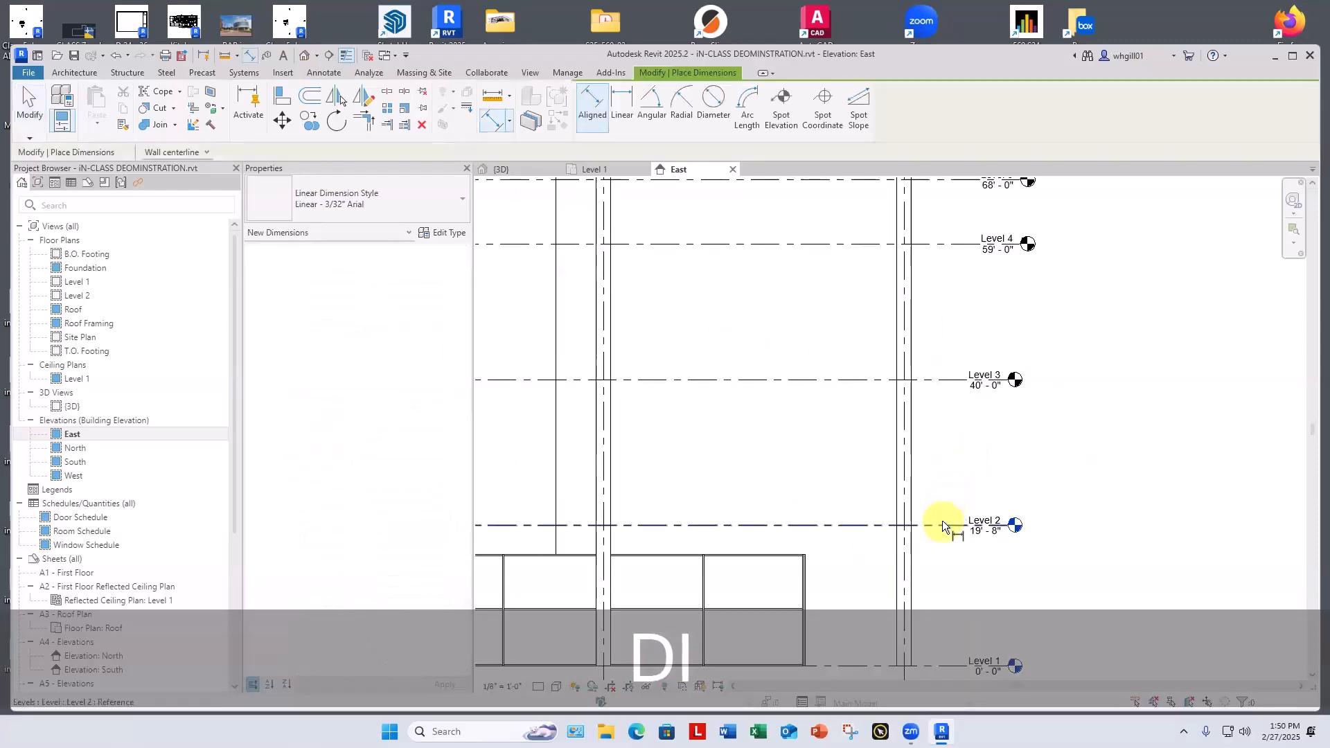
pyautogui.click(941, 524)
pyautogui.click(941, 380)
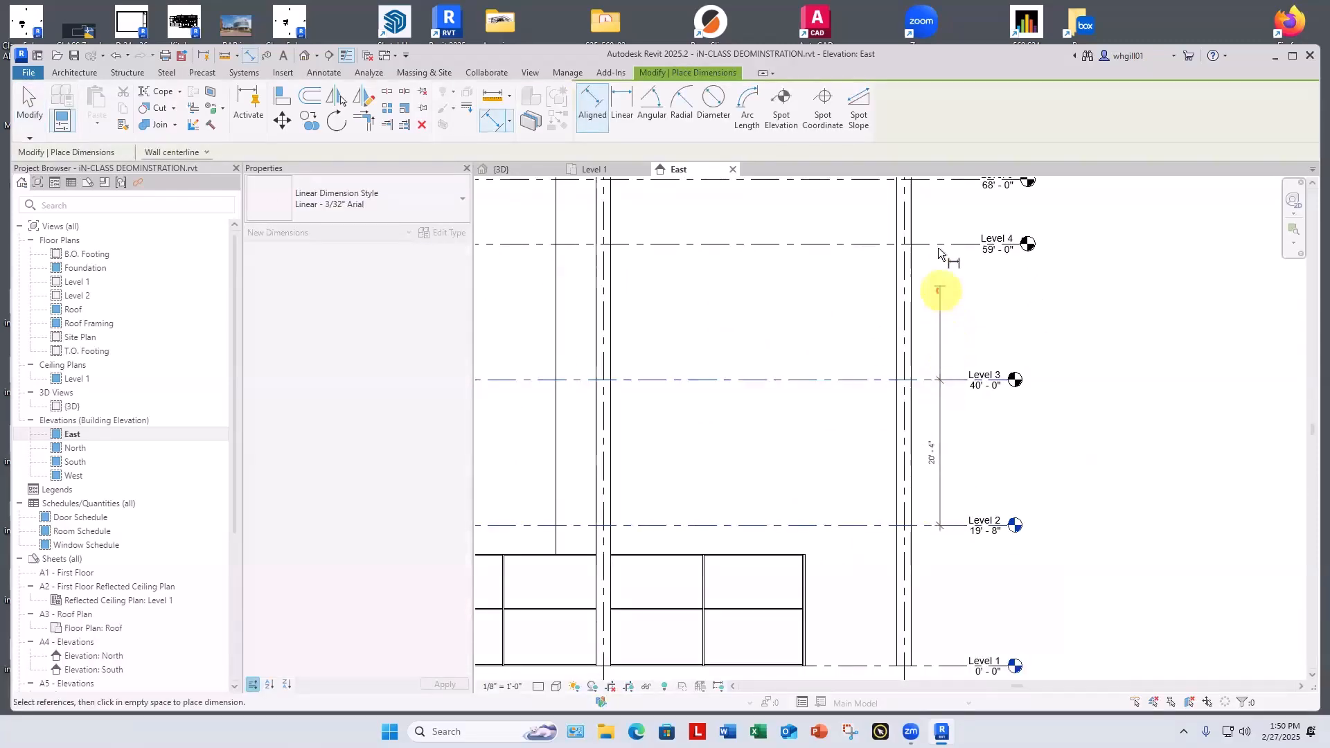
pyautogui.click(938, 247)
pyautogui.moveTo(939, 247); pyautogui.dragTo(951, 401, button='middle')
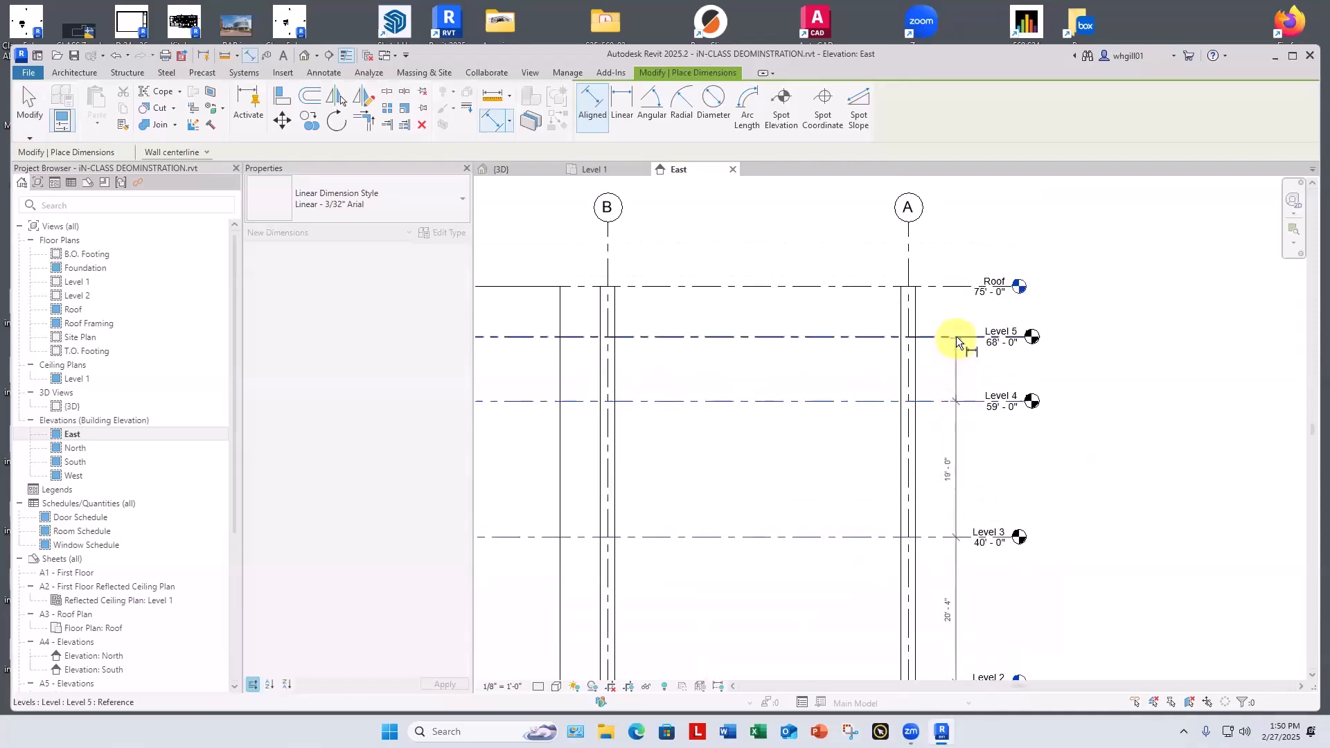
pyautogui.click(956, 337)
pyautogui.click(949, 285)
pyautogui.click(1123, 281)
pyautogui.press('Escape')
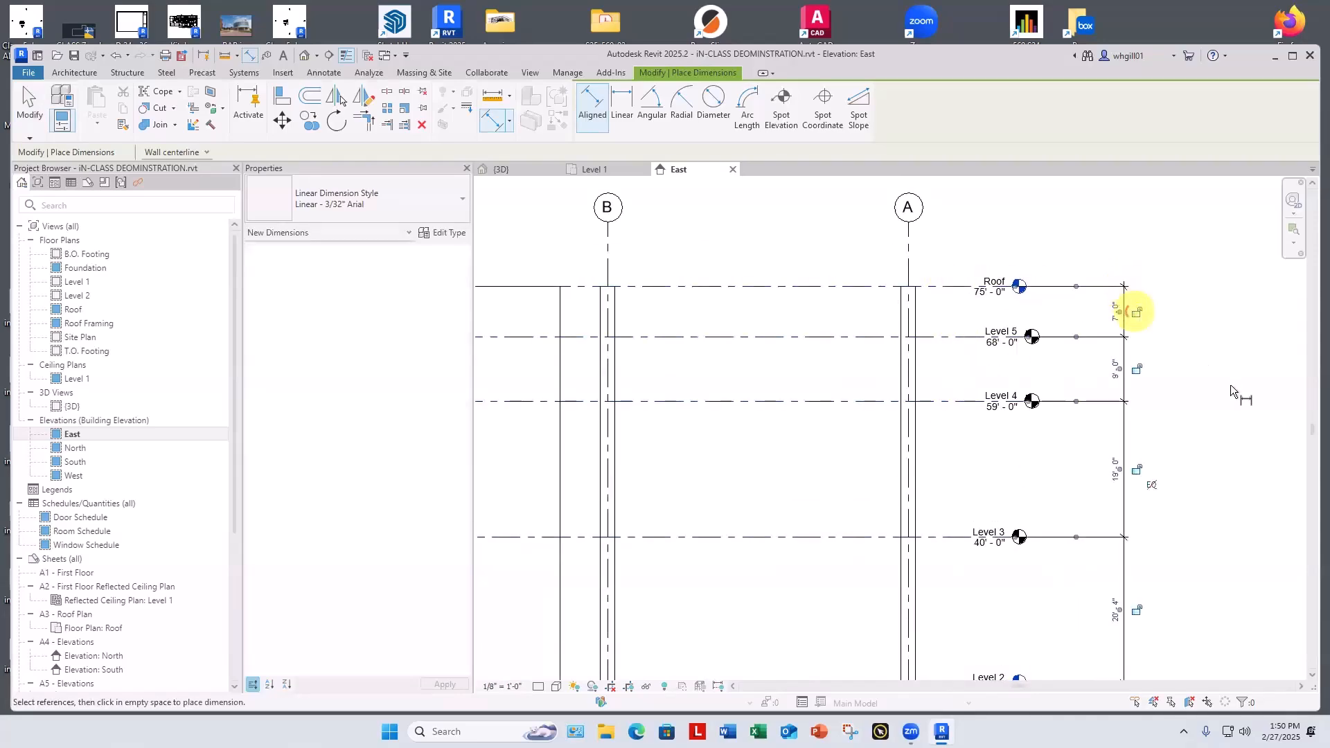
pyautogui.press('Escape')
# Set the spacing between Level 2 and Level 3 to 14' by moving Level 3.
pyautogui.scroll(-3, 1216, 452)
pyautogui.moveTo(1216, 475); pyautogui.dragTo(1012, 407, button='middle')
pyautogui.scroll(4, 987, 478)
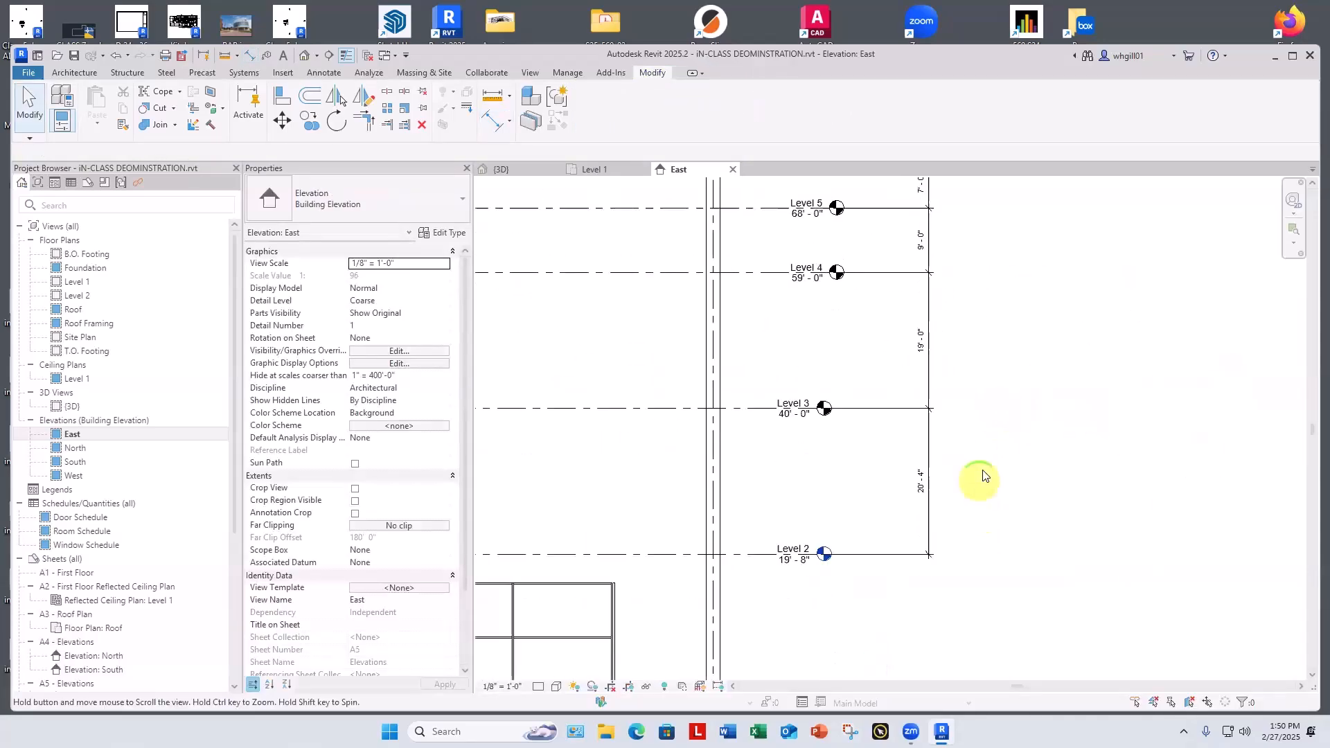
pyautogui.scroll(-4, 981, 471)
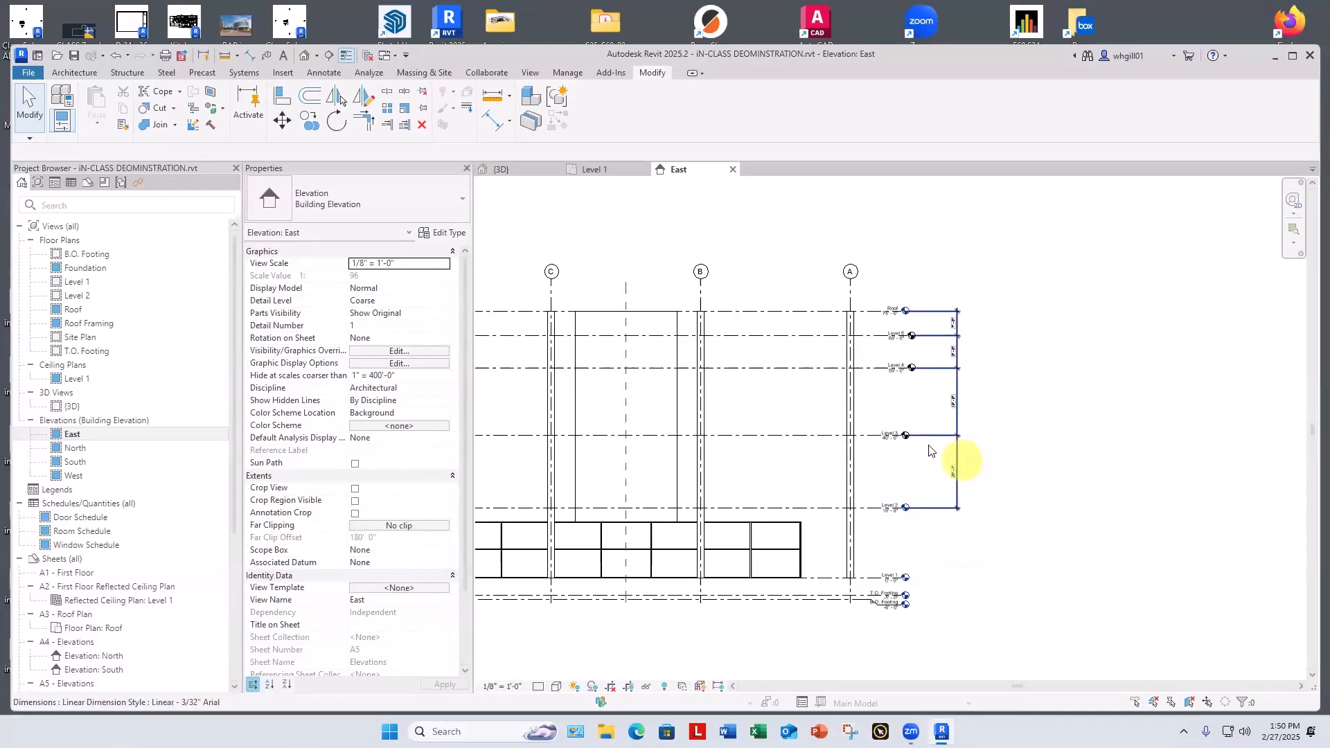
pyautogui.scroll(2, 922, 451)
pyautogui.scroll(2, 922, 451)
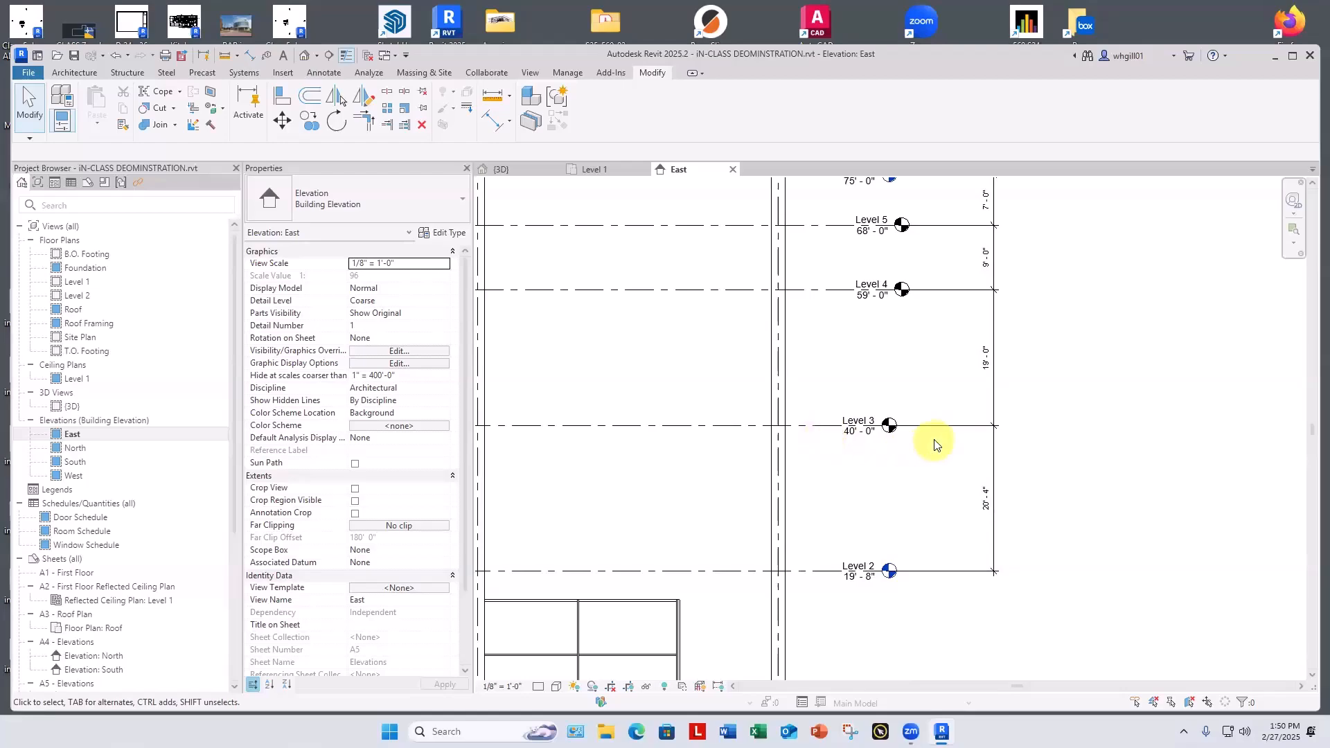
pyautogui.scroll(-2, 995, 531)
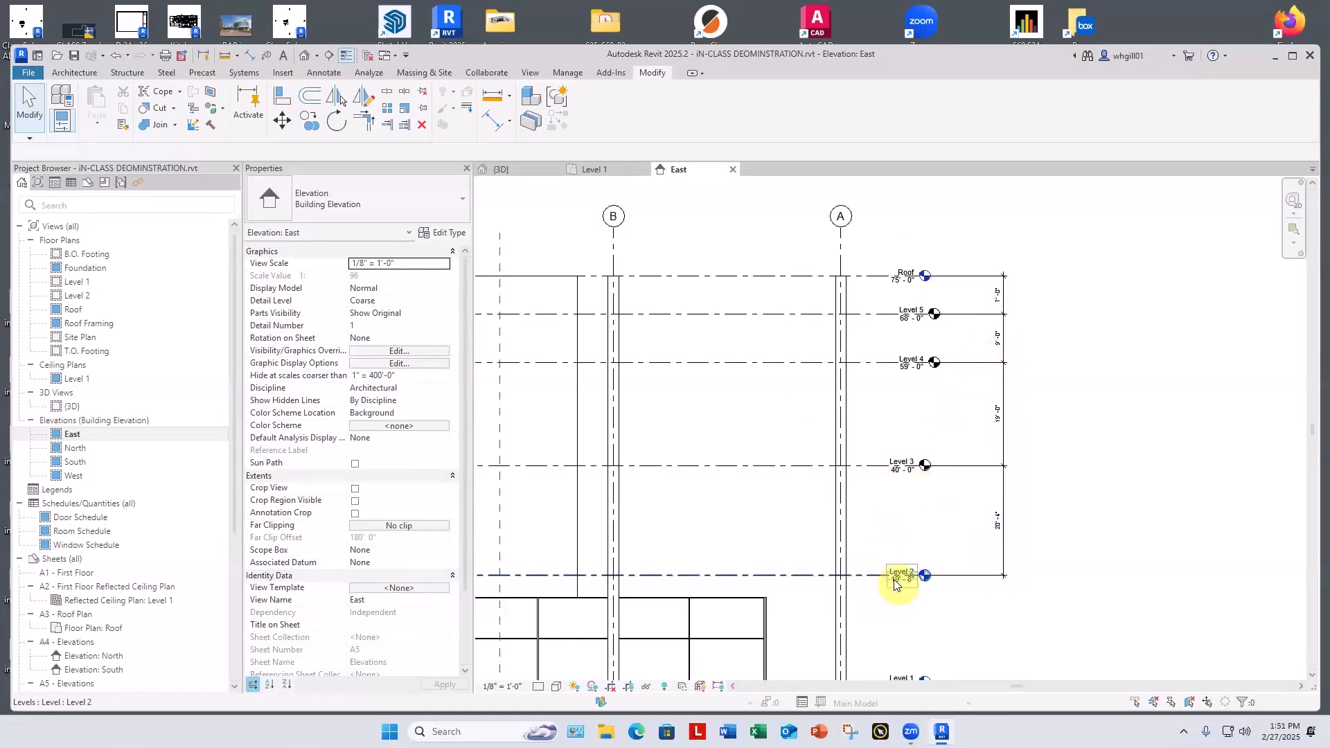
pyautogui.click(869, 470)
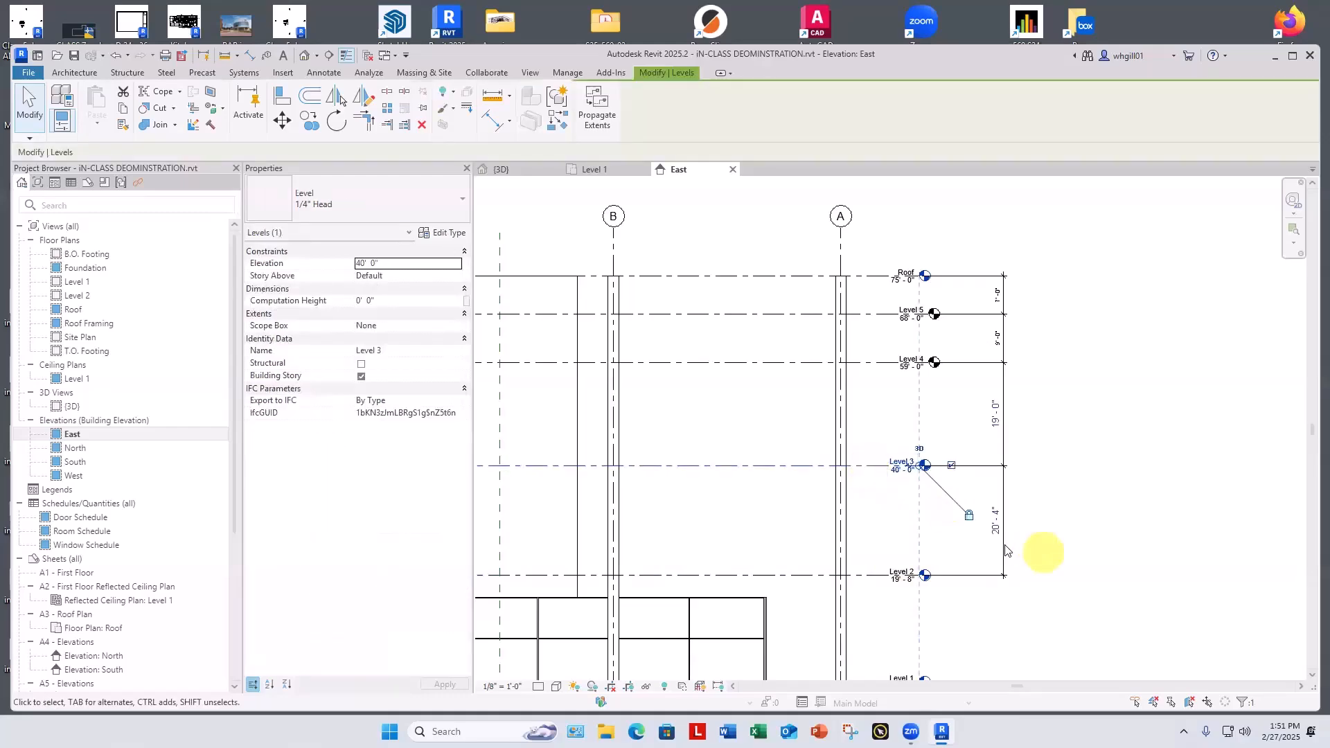
pyautogui.click(996, 527)
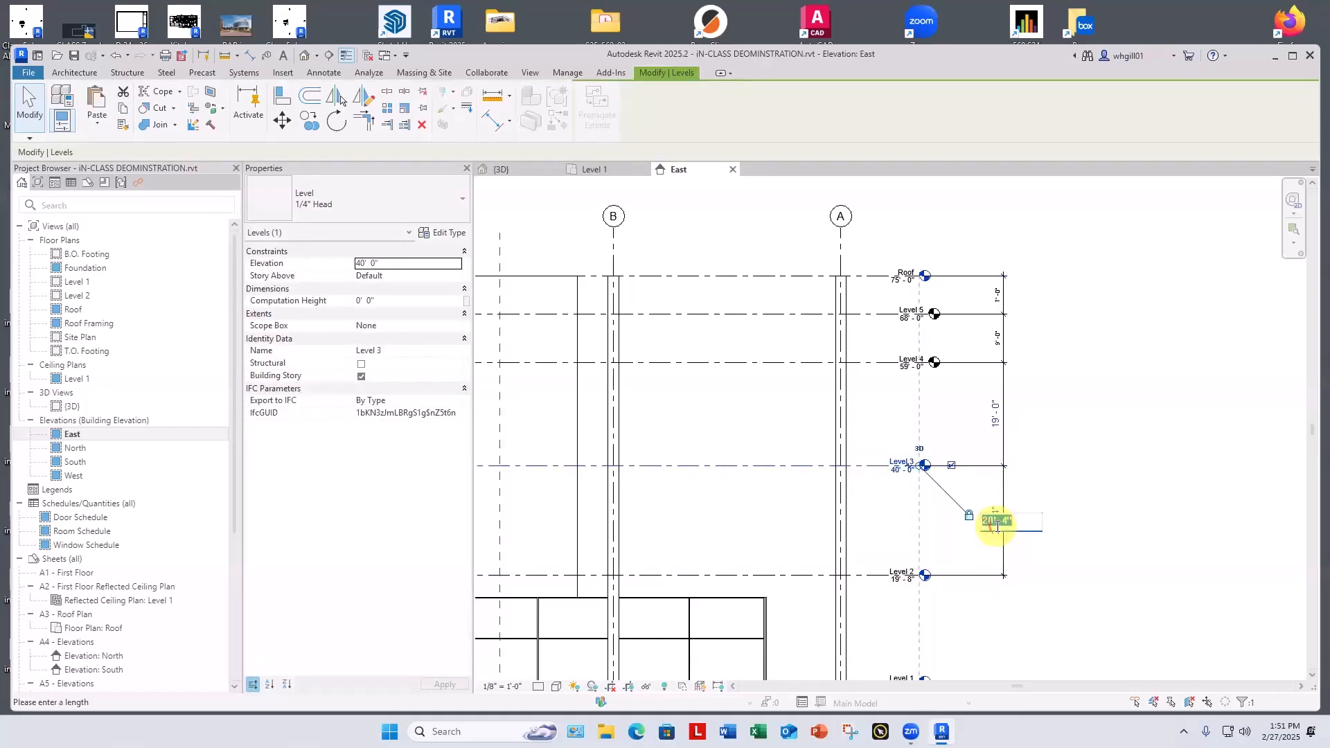
pyautogui.write('14')
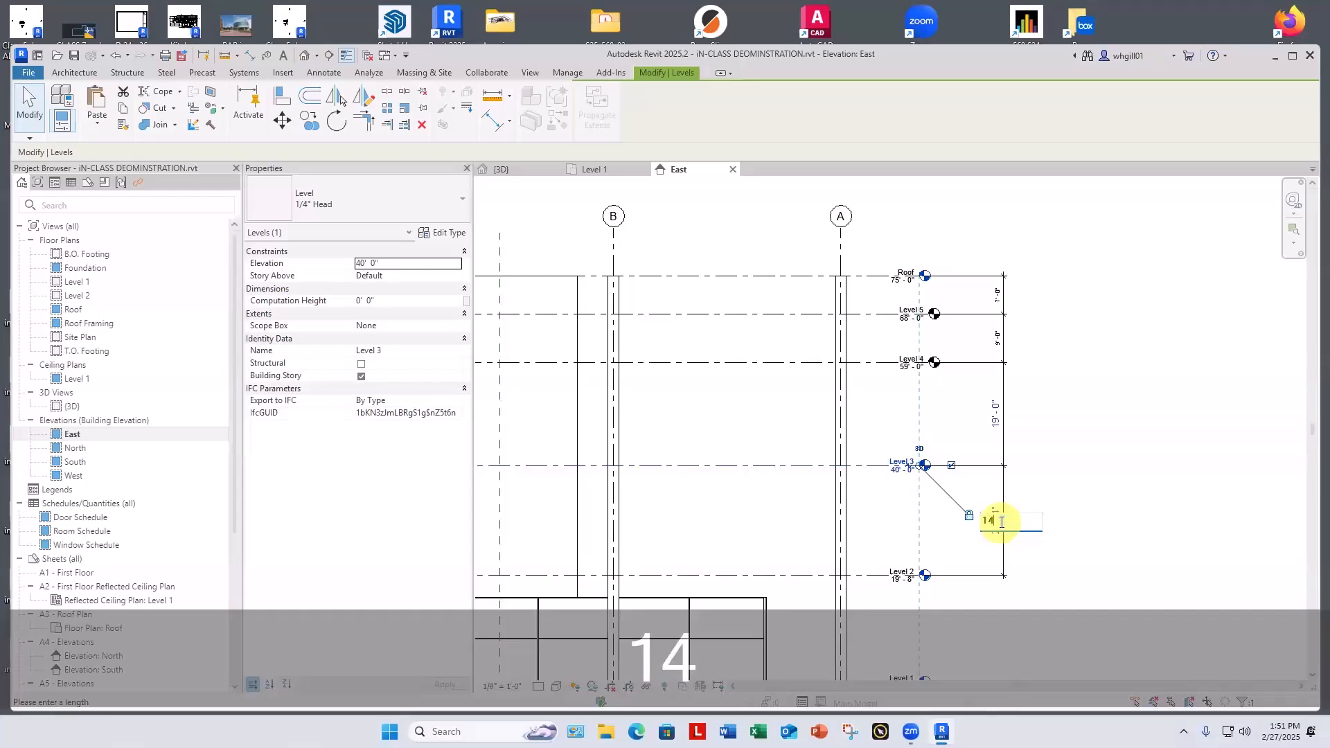
pyautogui.press('Return')
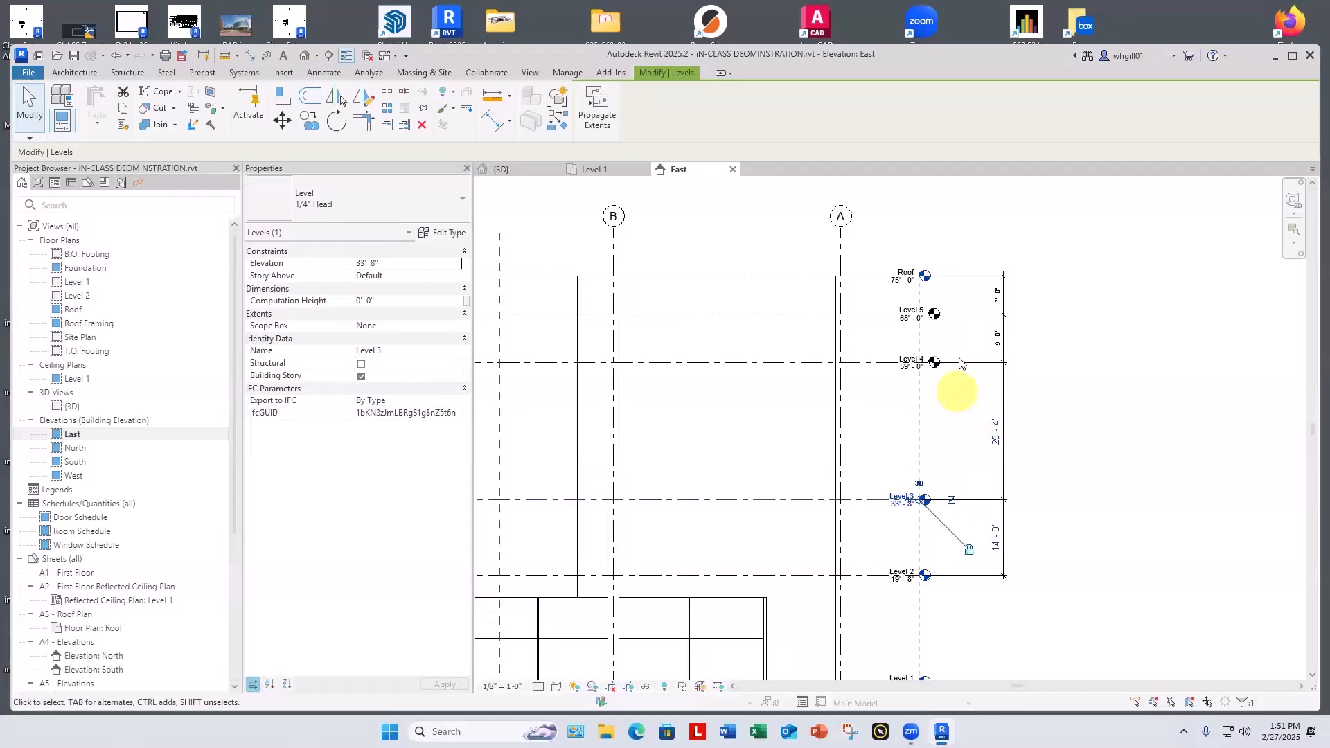
# Move Level 4 to 14' above Level 3 and Level 5 to 14' above Level 4.
pyautogui.click(891, 363)
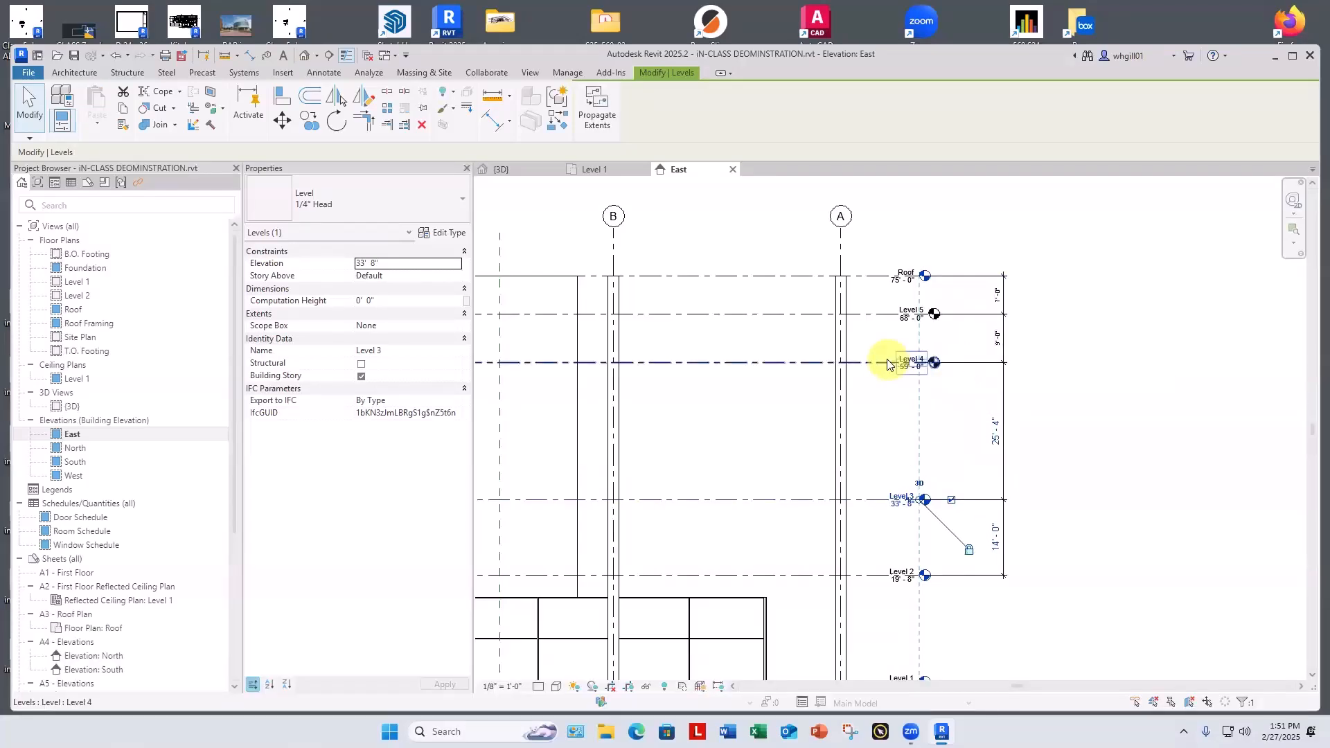
pyautogui.click(995, 432)
pyautogui.write('14')
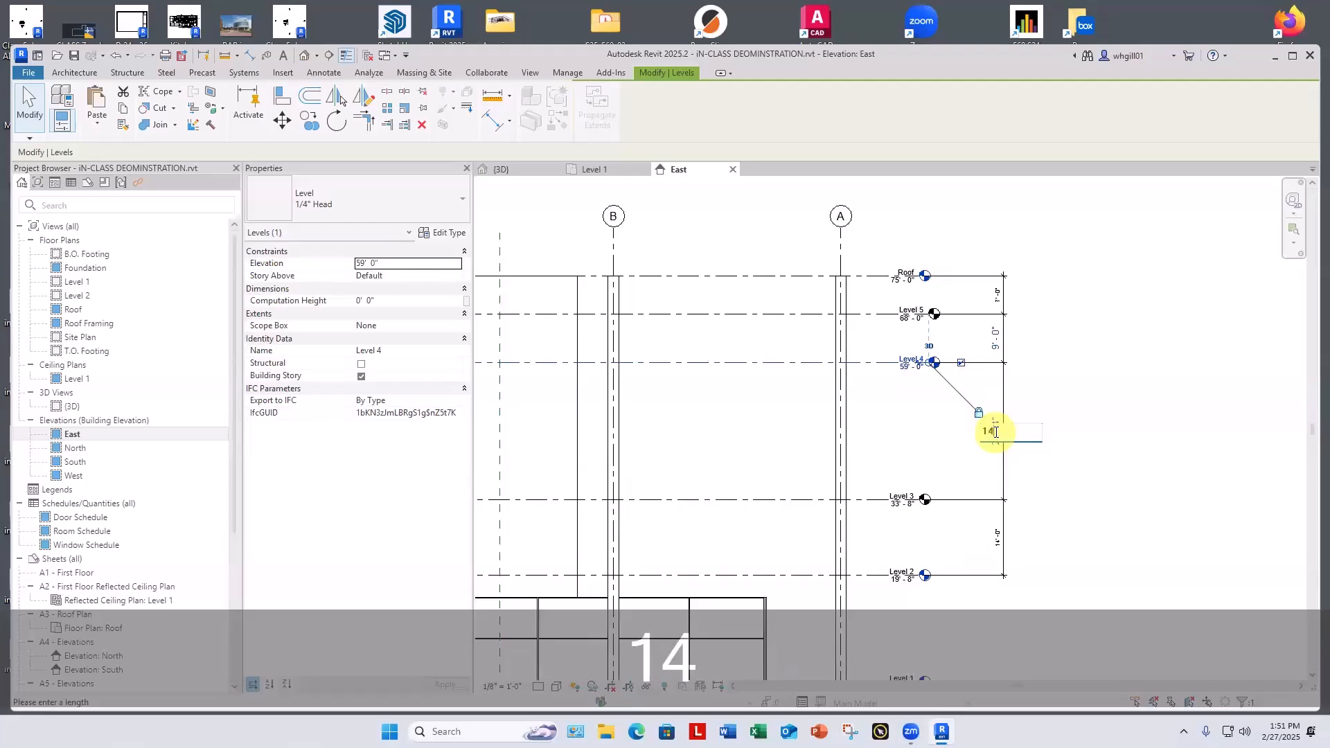
pyautogui.press('Return')
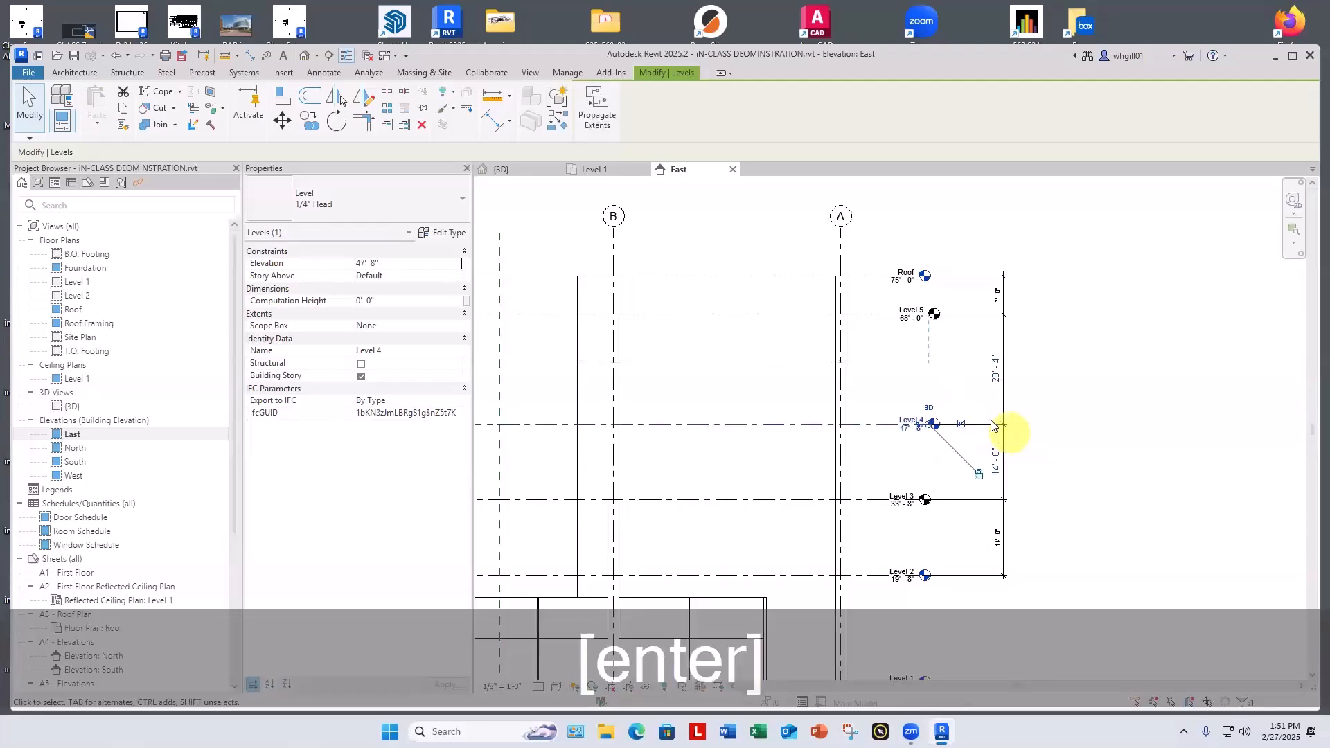
pyautogui.click(877, 321)
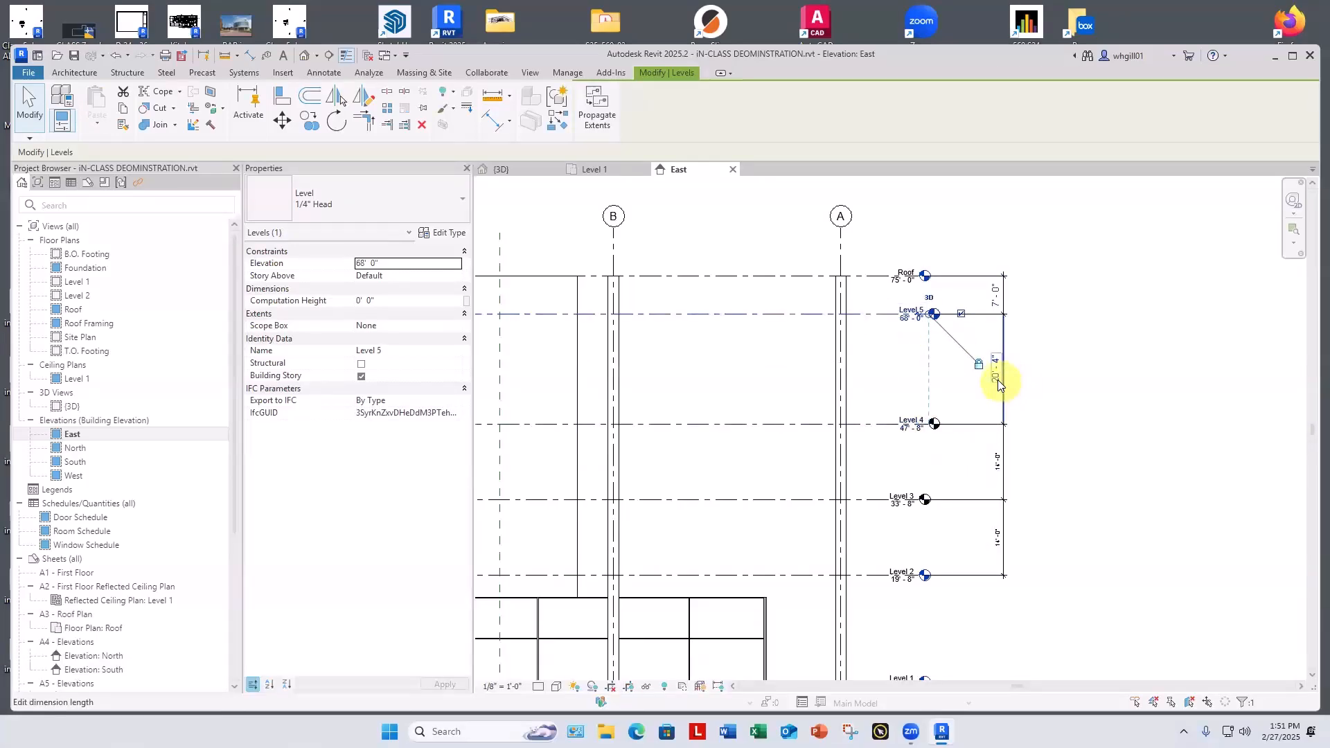
pyautogui.click(997, 379)
pyautogui.write('14')
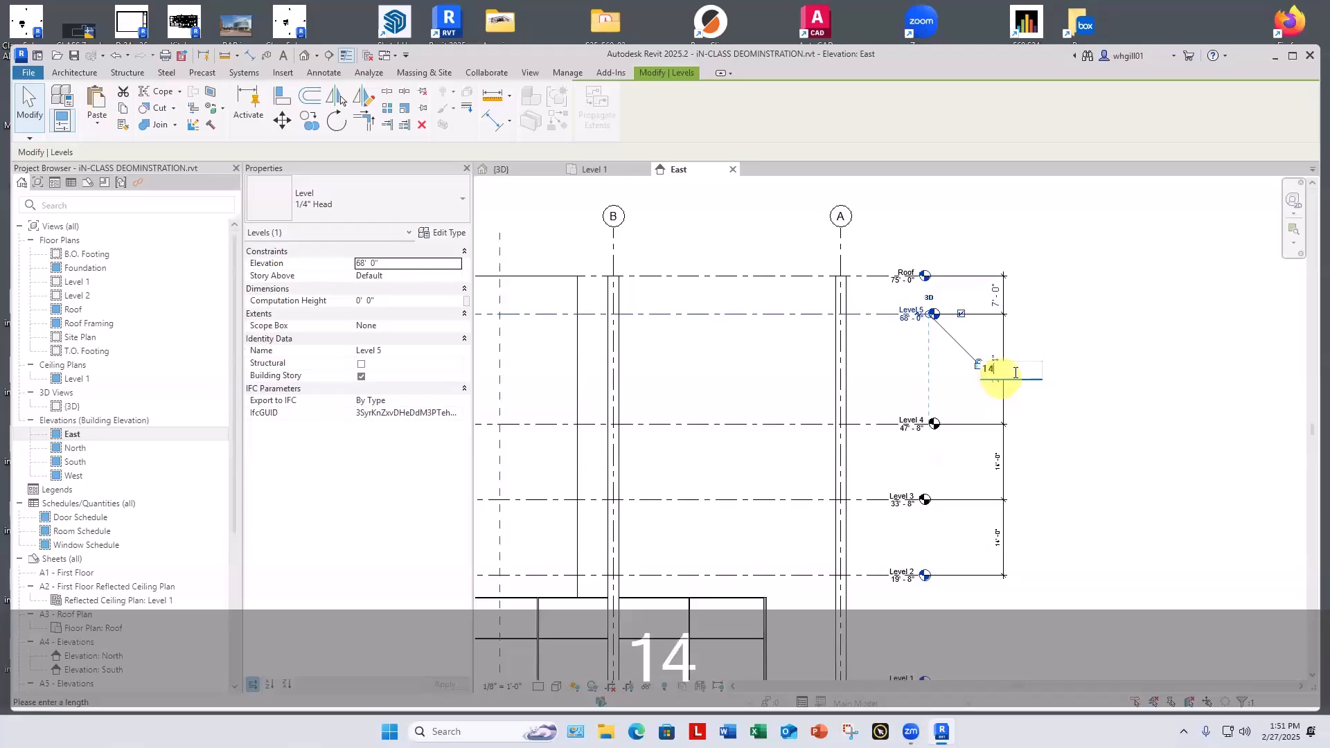
pyautogui.press('Return')
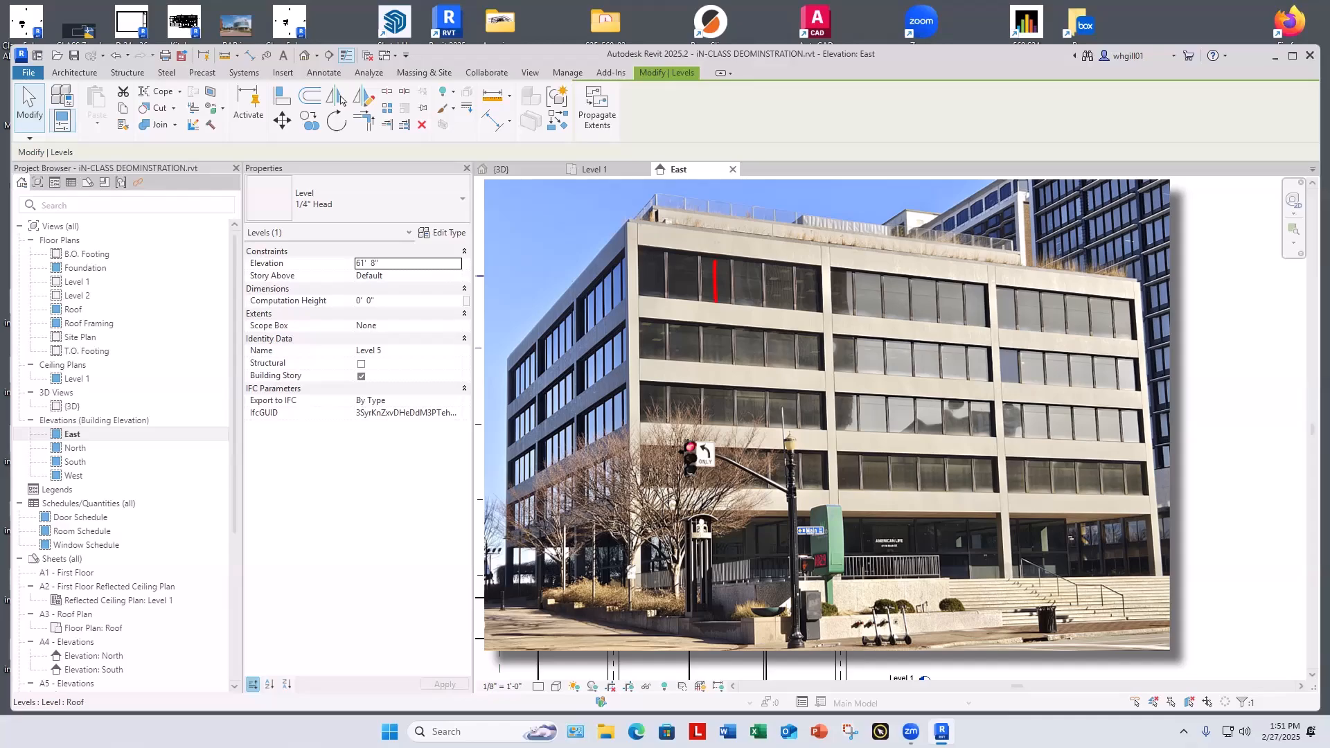
# Move the Roof level to 16' above Level 5.
pyautogui.click(925, 276)
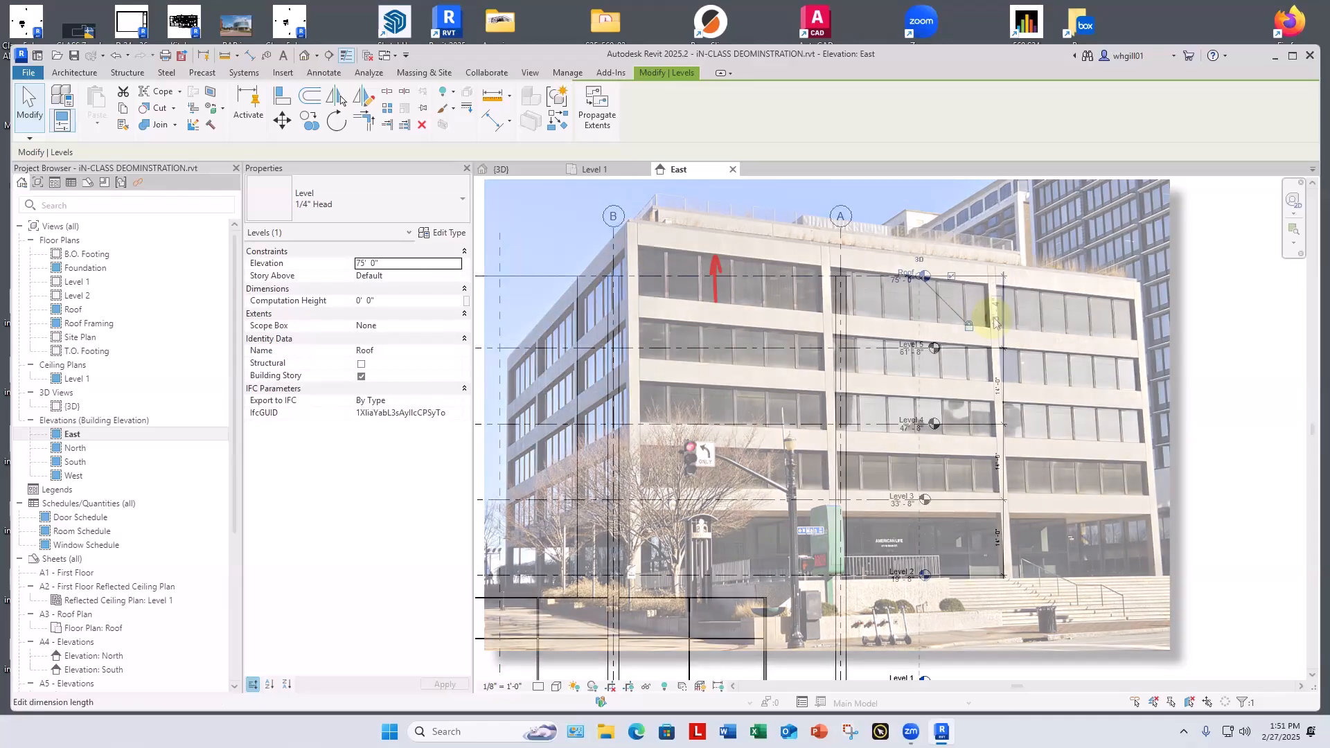
pyautogui.click(998, 311)
pyautogui.write('16')
pyautogui.press('Return')
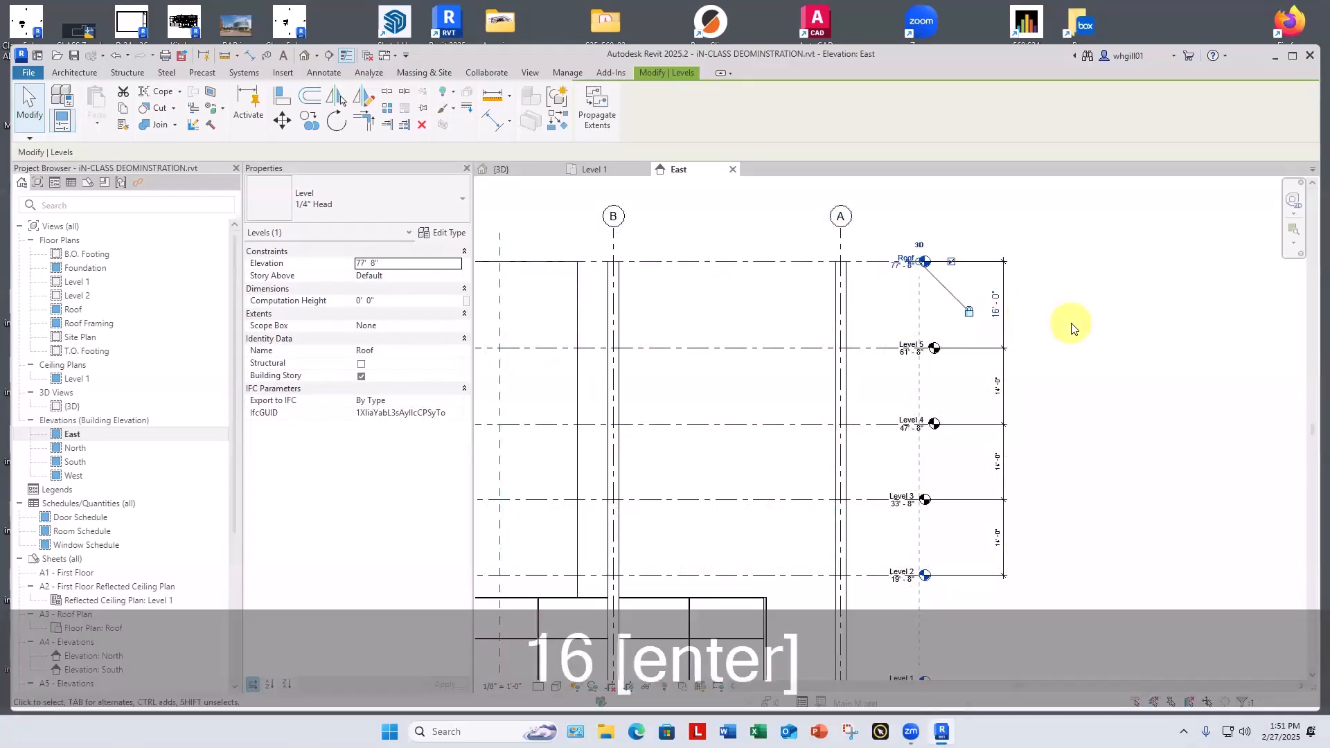
pyautogui.click(1071, 323)
# Examine the level elevations and the floor-to-floor dimension string from Level 2 to the Roof in the East elevation.
pyautogui.scroll(-1, 1071, 324)
pyautogui.moveTo(1070, 330); pyautogui.dragTo(1217, 321, button='middle')
pyautogui.scroll(-1, 1217, 321)
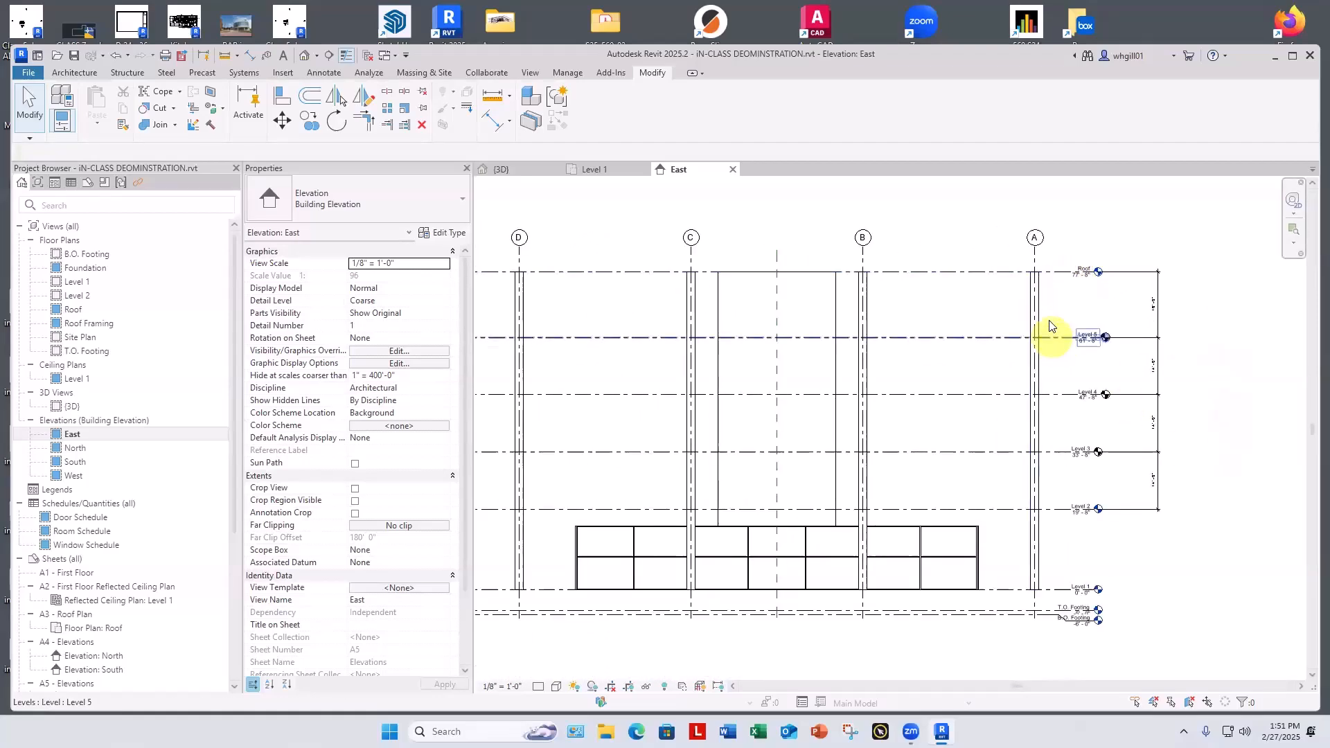
pyautogui.scroll(3, 1077, 294)
pyautogui.scroll(-3, 1009, 291)
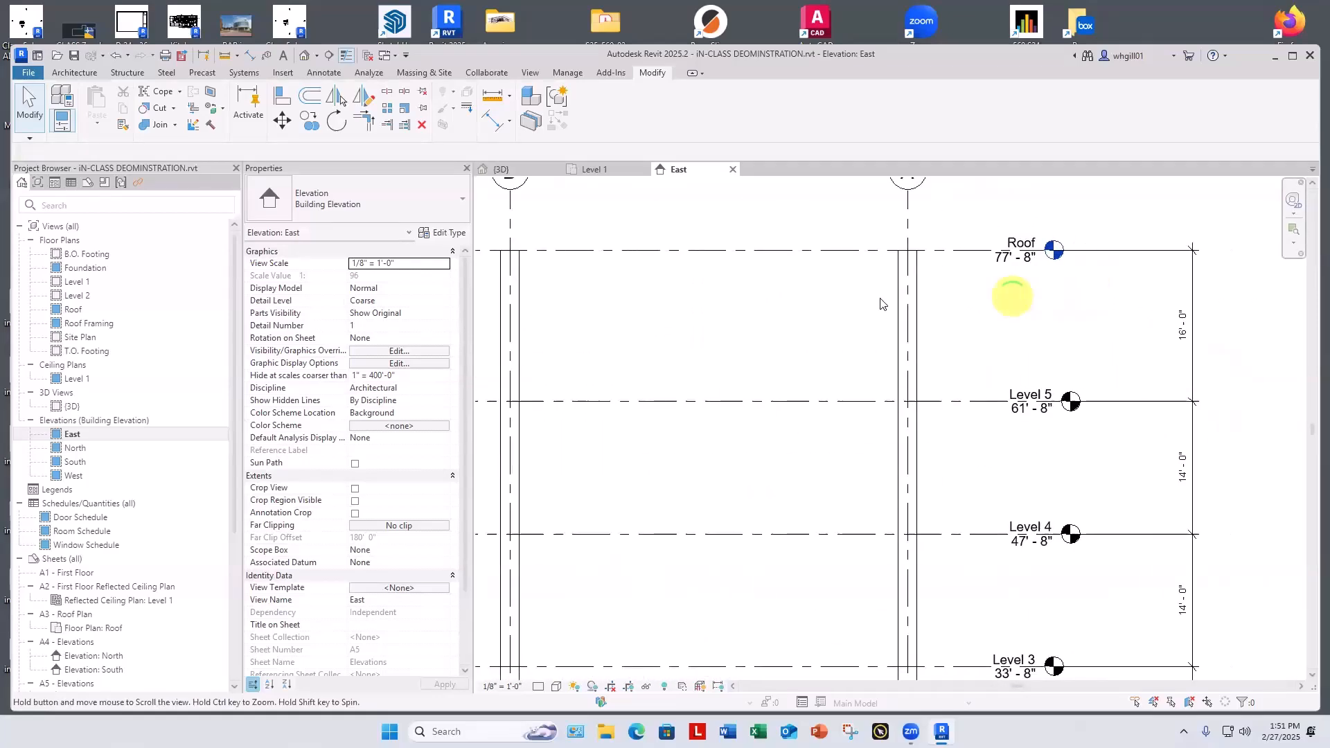
pyautogui.moveTo(1027, 430); pyautogui.dragTo(1053, 348, button='middle')
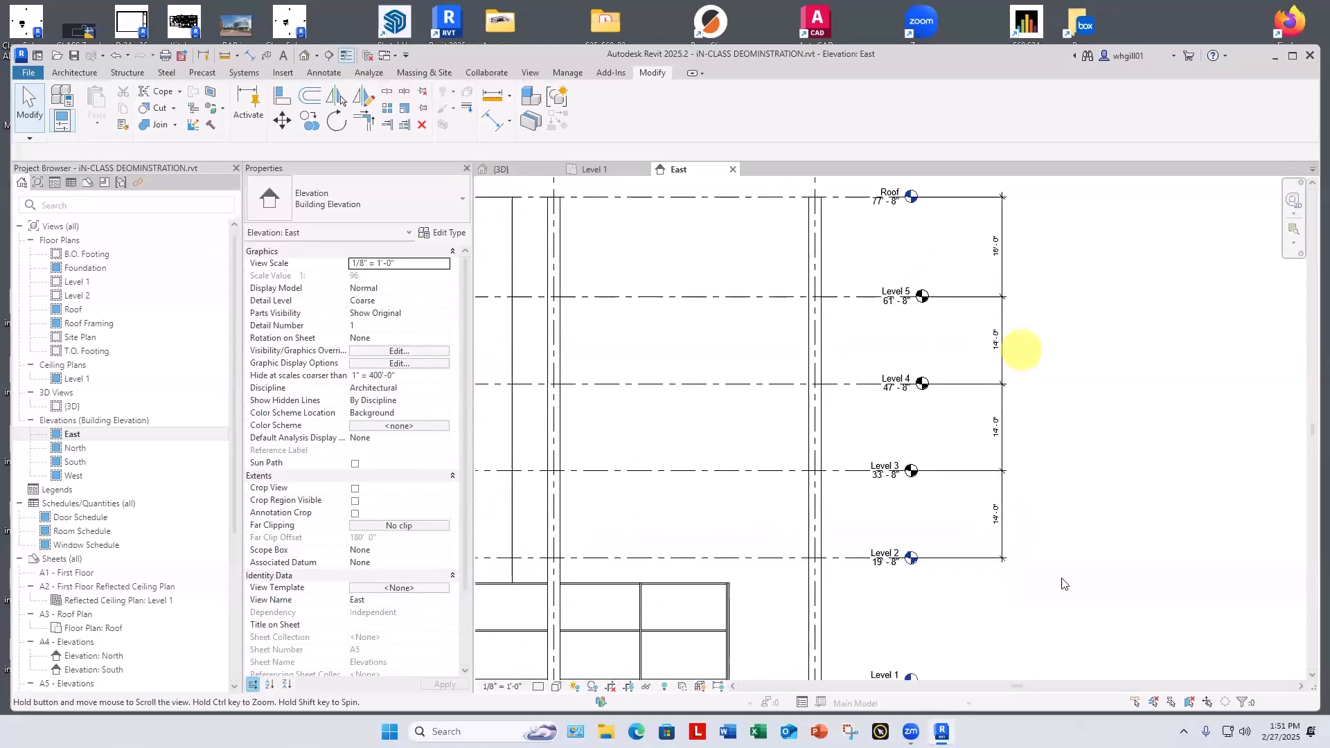
pyautogui.moveTo(992, 626); pyautogui.dragTo(959, 561, button='middle')
pyautogui.moveTo(966, 449); pyautogui.dragTo(931, 597, button='middle')
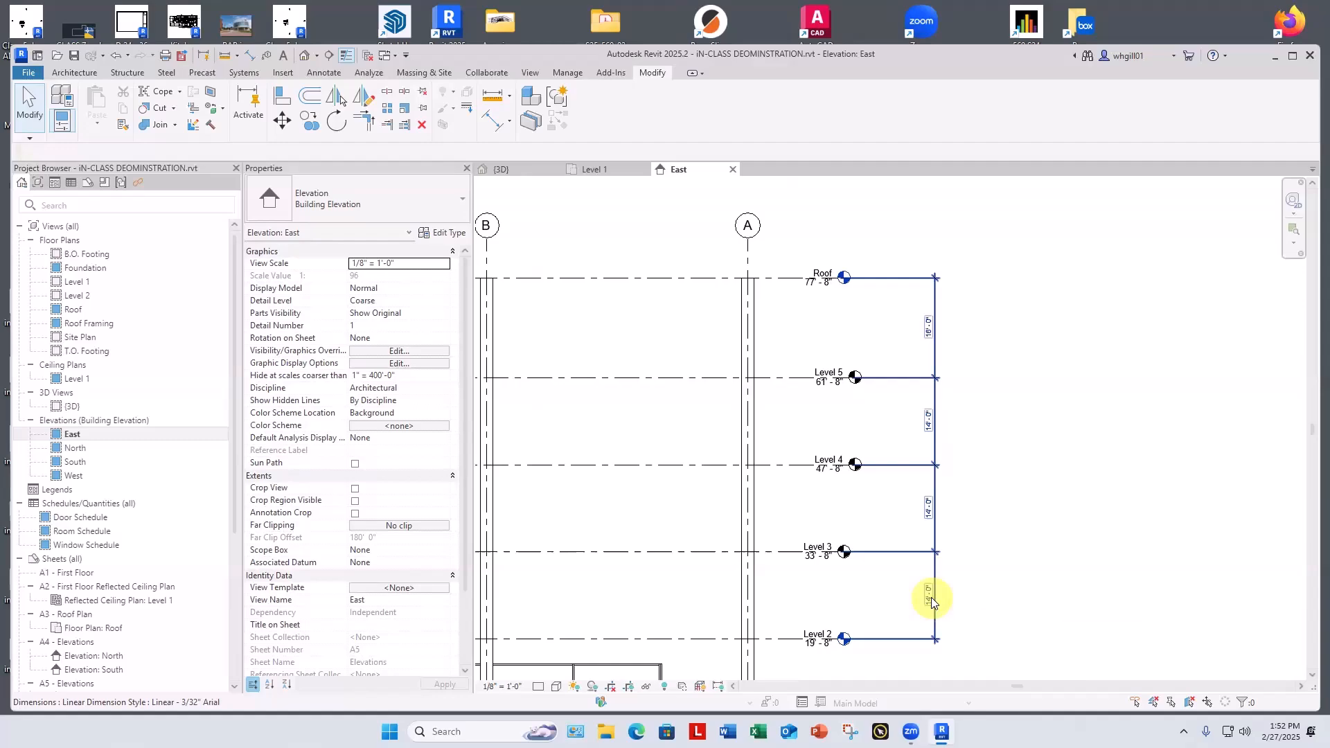
pyautogui.scroll(-3, 931, 597)
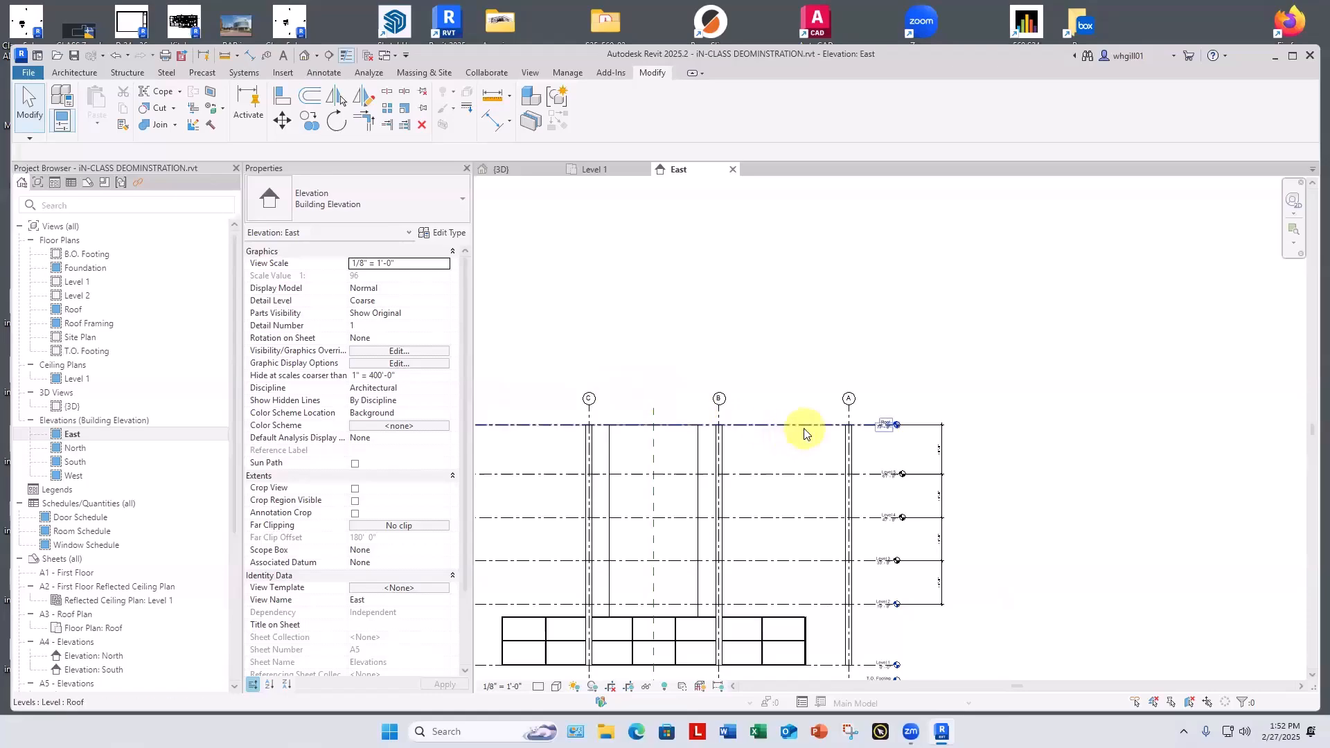
# Copy the Roof level about 15' upward and extend the floor-to-floor dimension string to include the new level.
pyautogui.keyDown('ctrl'); pyautogui.moveTo(804, 426); pyautogui.dragTo(802, 380); pyautogui.keyUp('ctrl')
pyautogui.click(1087, 407)
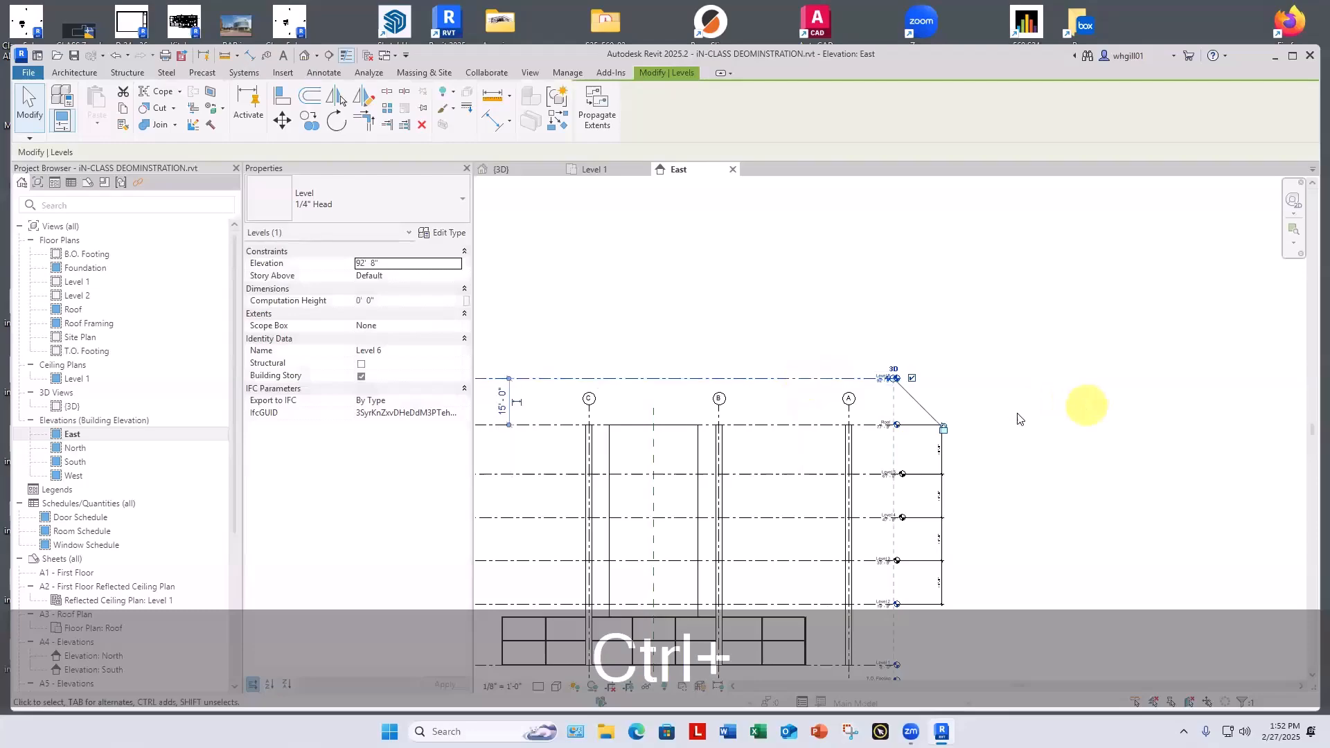
pyautogui.scroll(3, 967, 435)
pyautogui.click(950, 424)
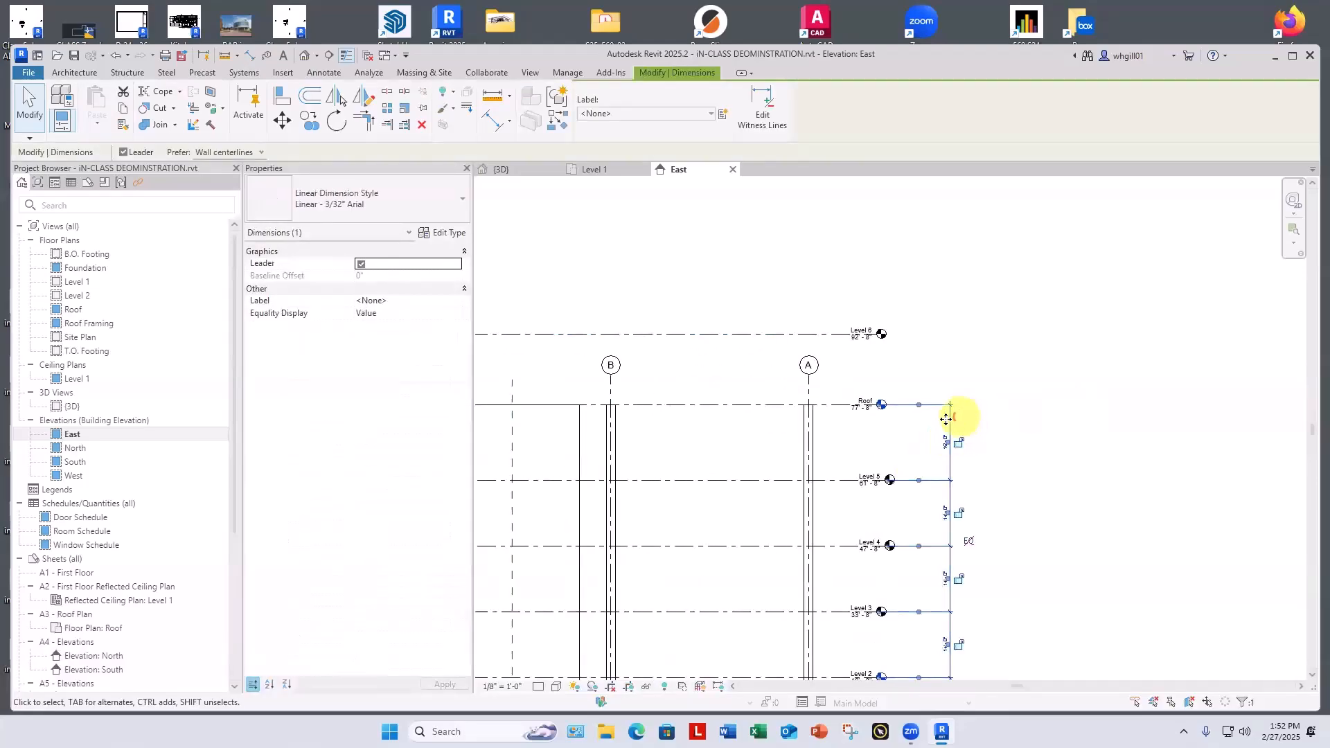
pyautogui.click(827, 334)
pyautogui.click(996, 367)
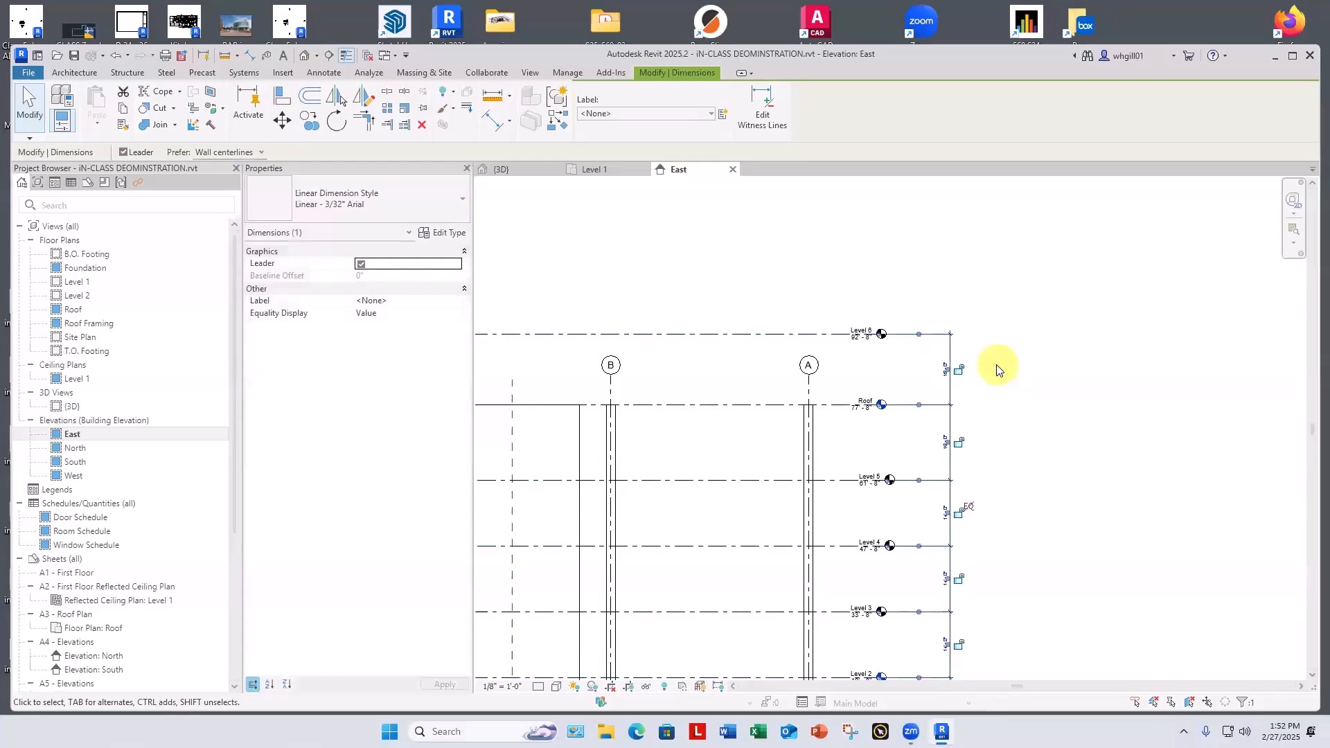
pyautogui.press('Escape')
pyautogui.press('Escape')
# Set the spacing between the Roof and the new level above it to 16' by moving the new level.
pyautogui.scroll(2, 996, 365)
pyautogui.click(821, 319)
pyautogui.click(918, 374)
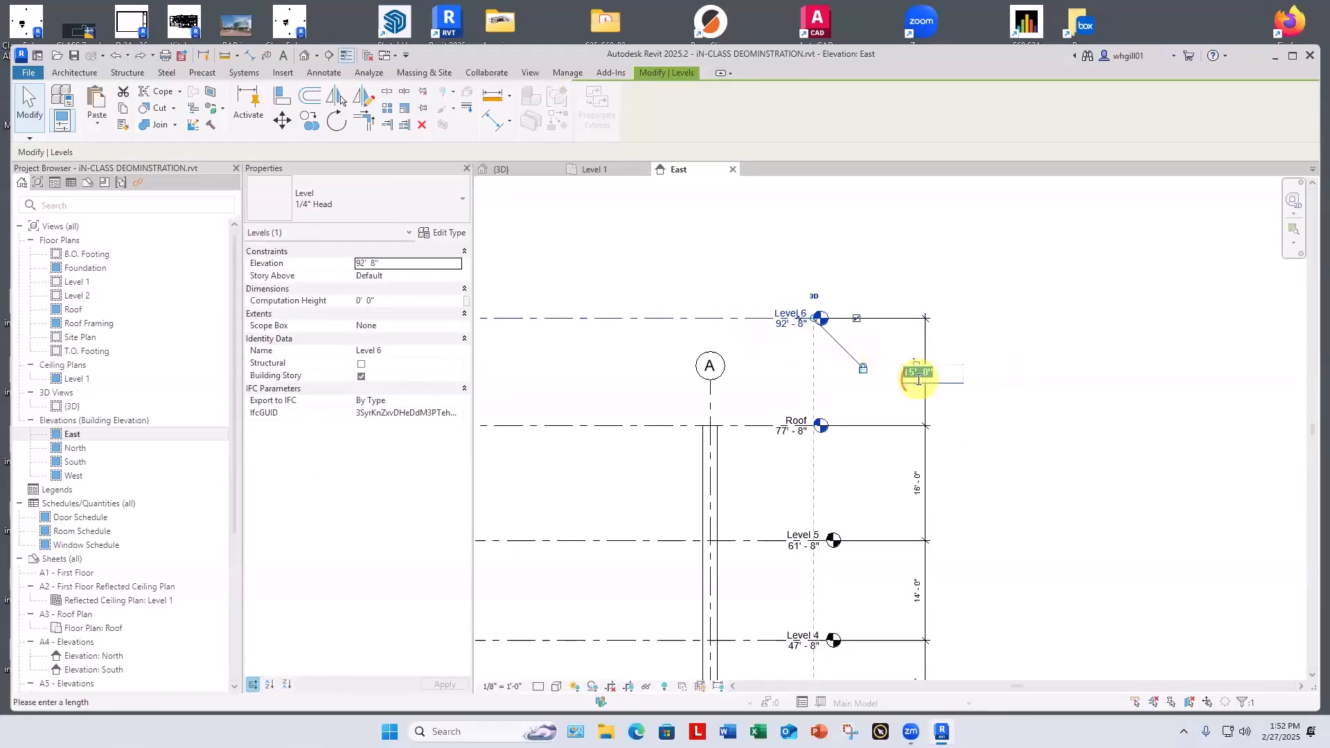
pyautogui.write('16')
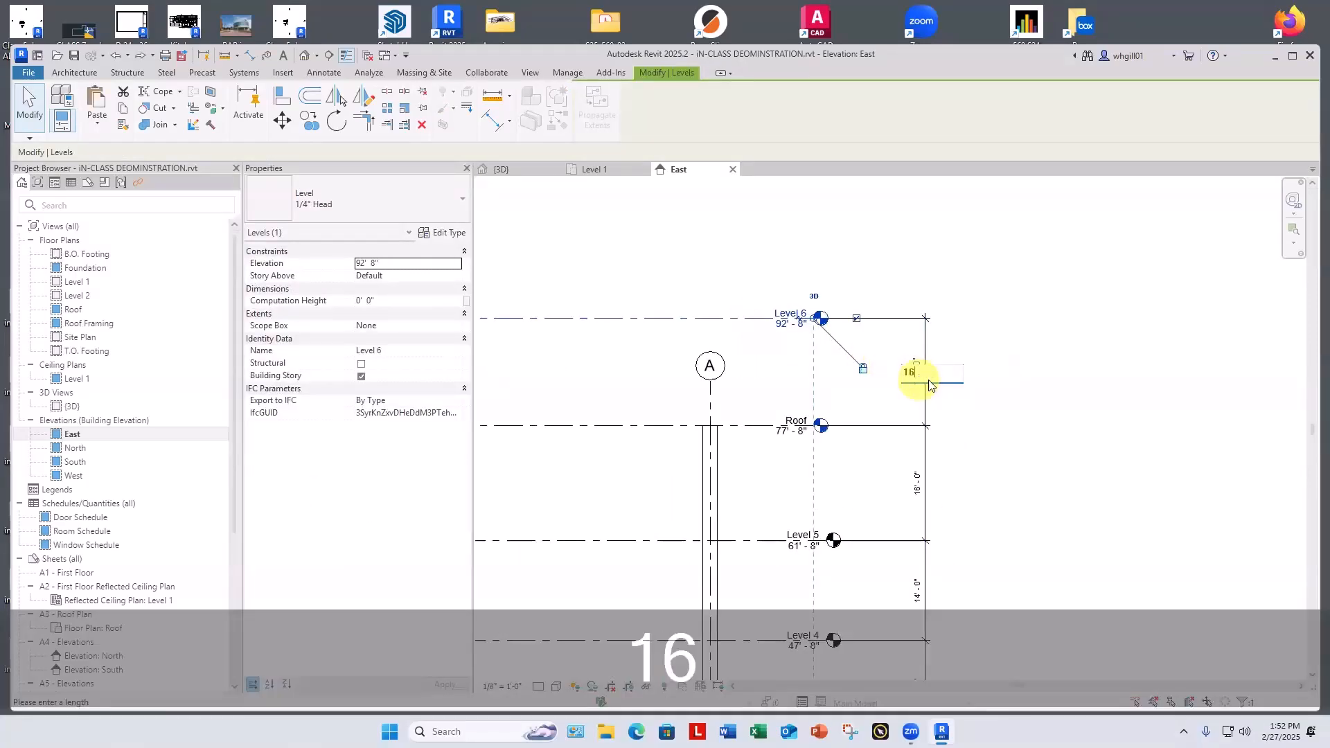
pyautogui.press('Return')
pyautogui.click(993, 387)
# Rename the level above the Roof with a name beginning with "Penthouse".
pyautogui.scroll(-1, 807, 378)
pyautogui.moveTo(802, 373); pyautogui.dragTo(897, 393, button='middle')
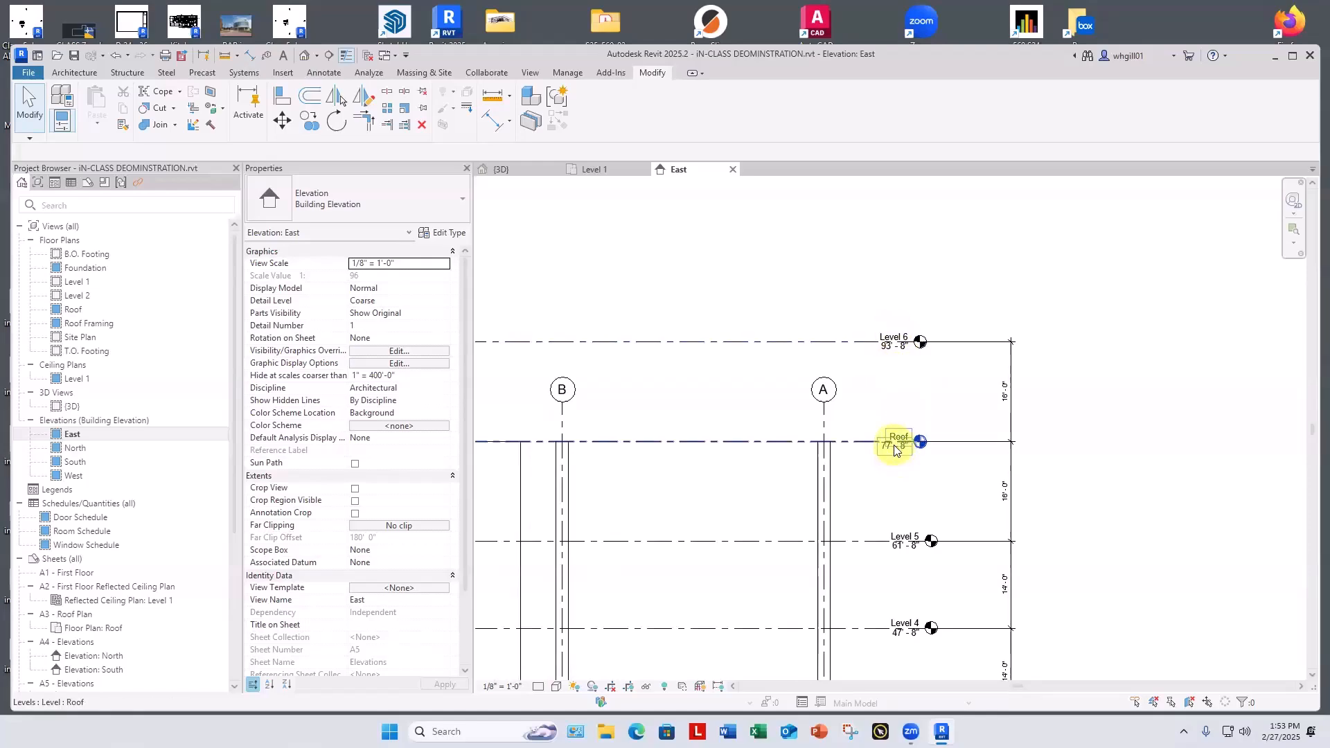
pyautogui.click(890, 337)
pyautogui.click(878, 332)
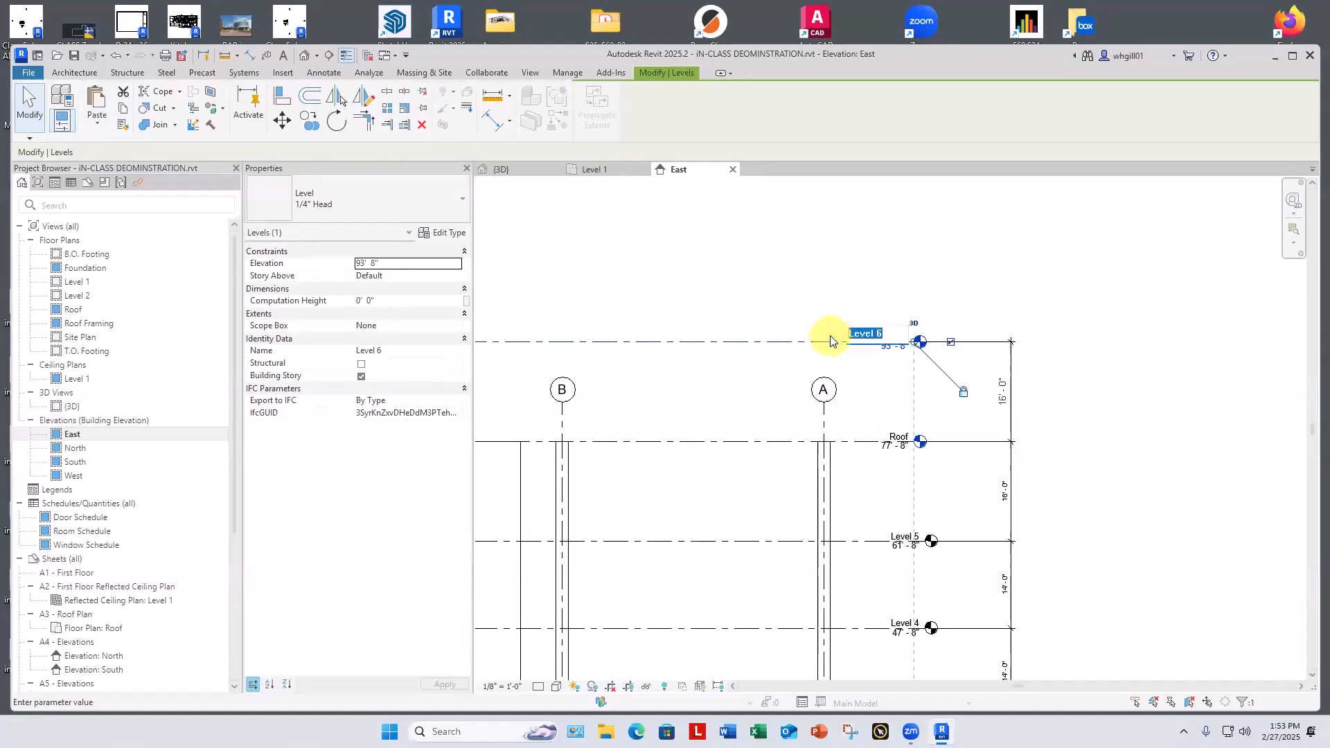
pyautogui.write('Pen')
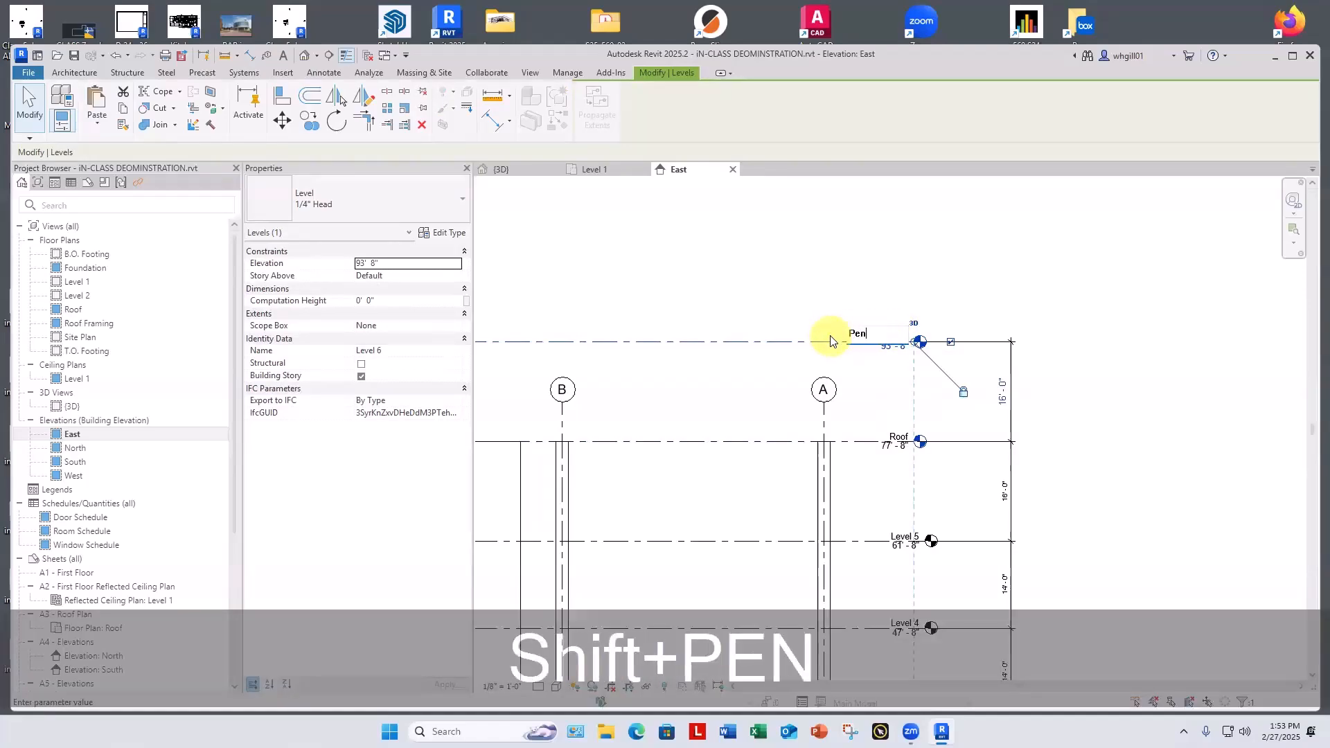
pyautogui.write('thouse ')
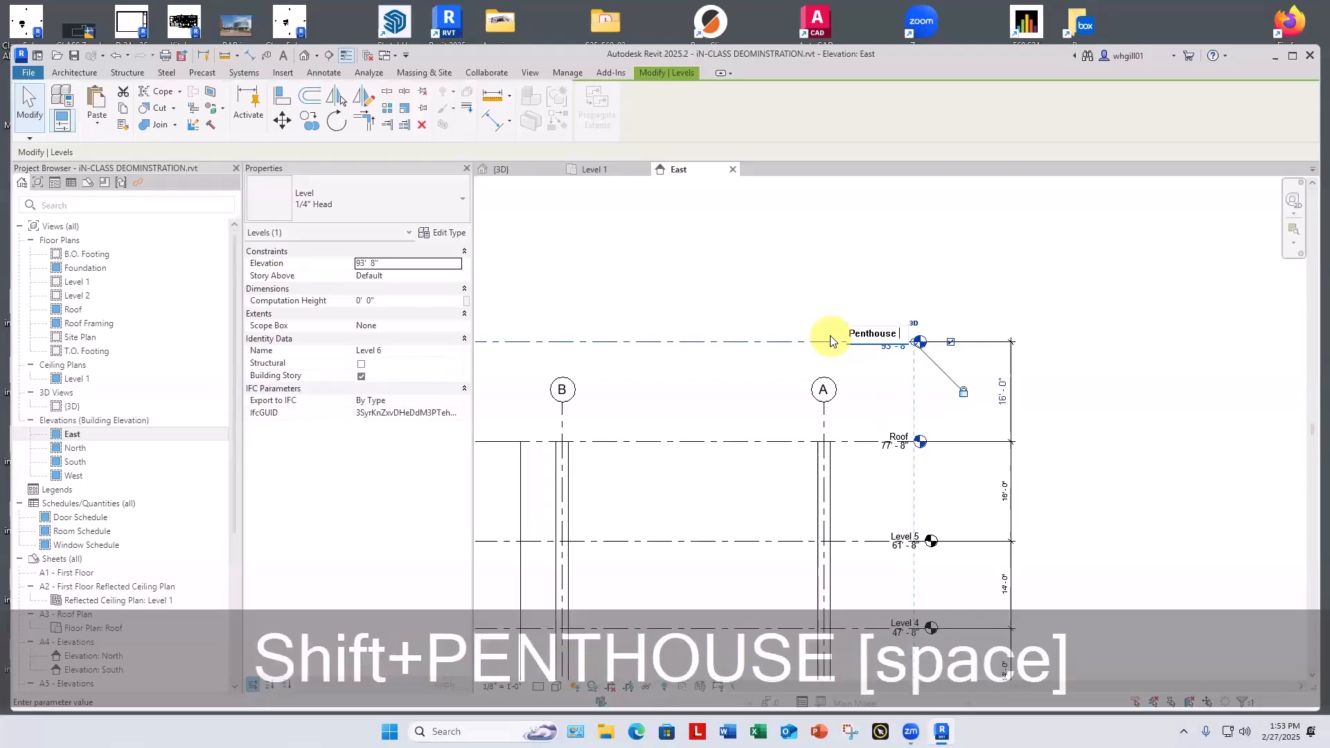
# Rename the topmost level at 93' 8" as Penthouse Roof.
pyautogui.write('roof')
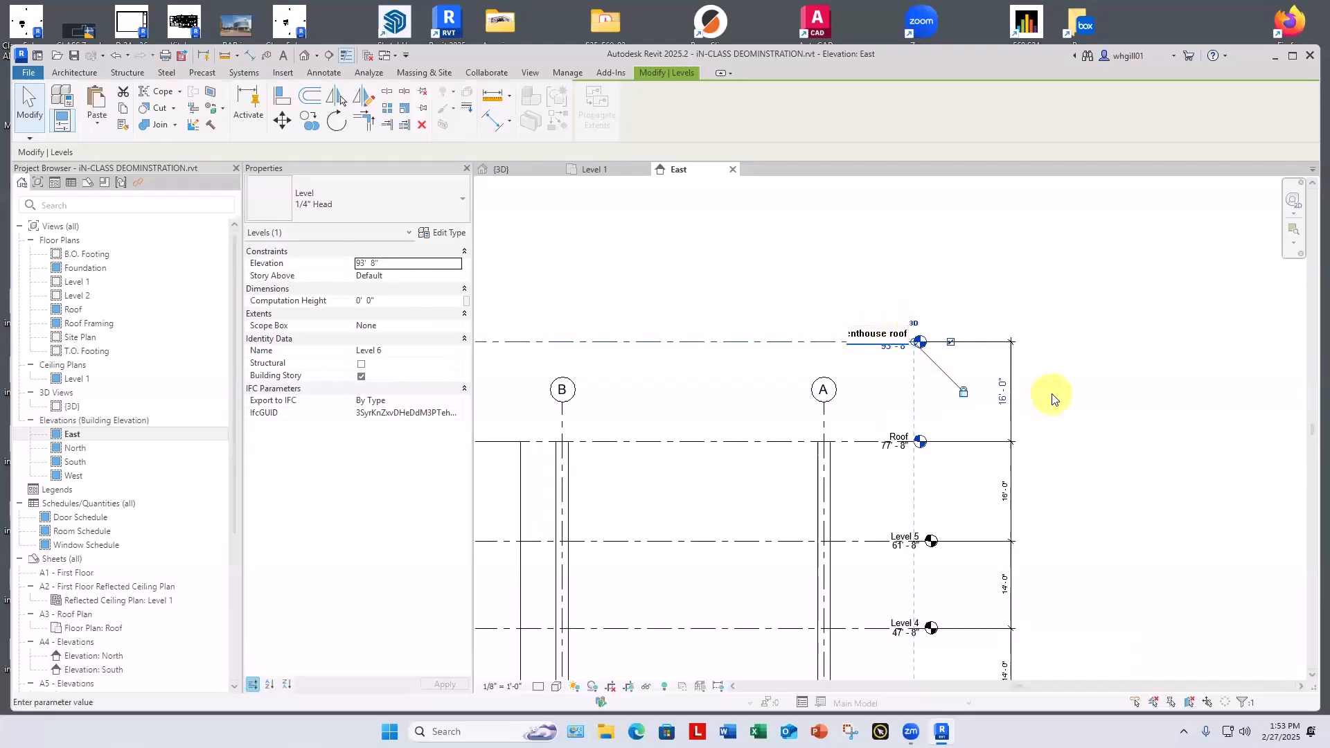
pyautogui.click(1057, 389)
pyautogui.click(1058, 389)
# Extend the level dimension string down to Level 1 by adding a witness line there.
pyautogui.scroll(-2, 1051, 381)
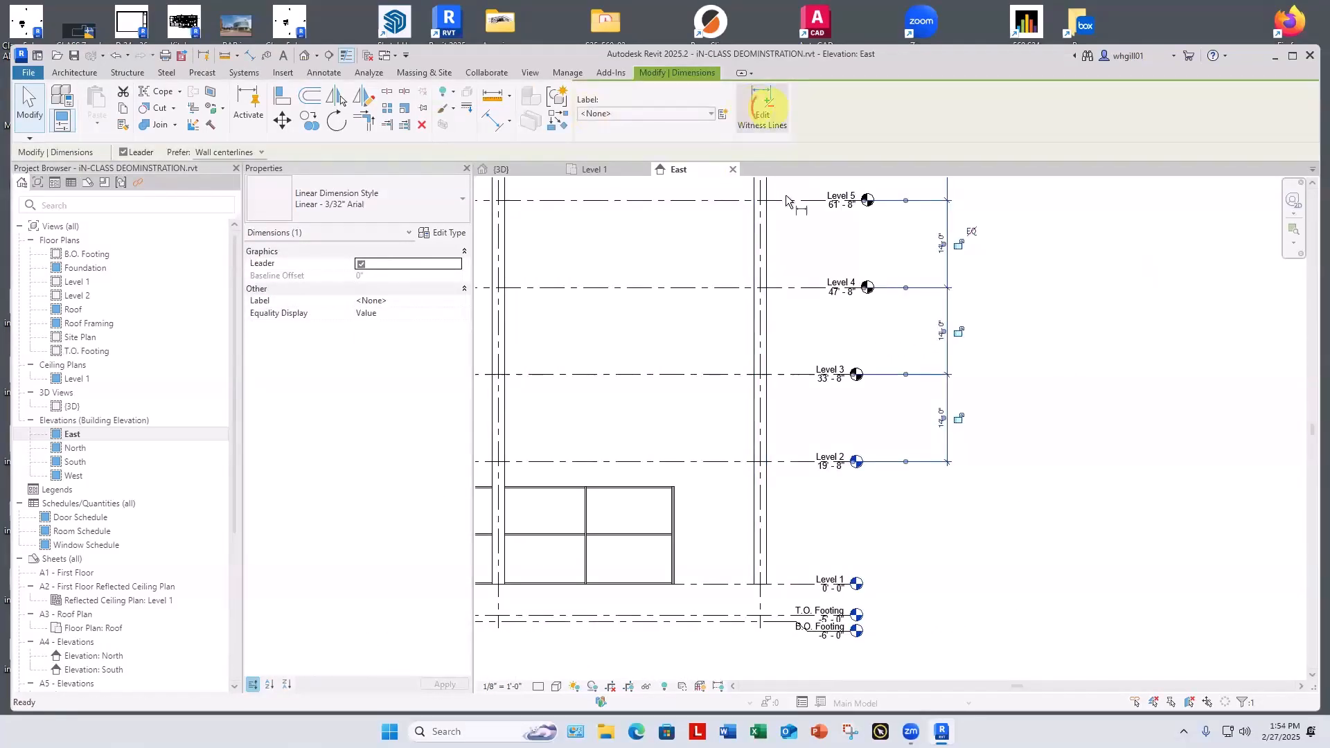
pyautogui.click(802, 585)
pyautogui.click(861, 534)
pyautogui.press('Escape')
pyautogui.press('Escape')
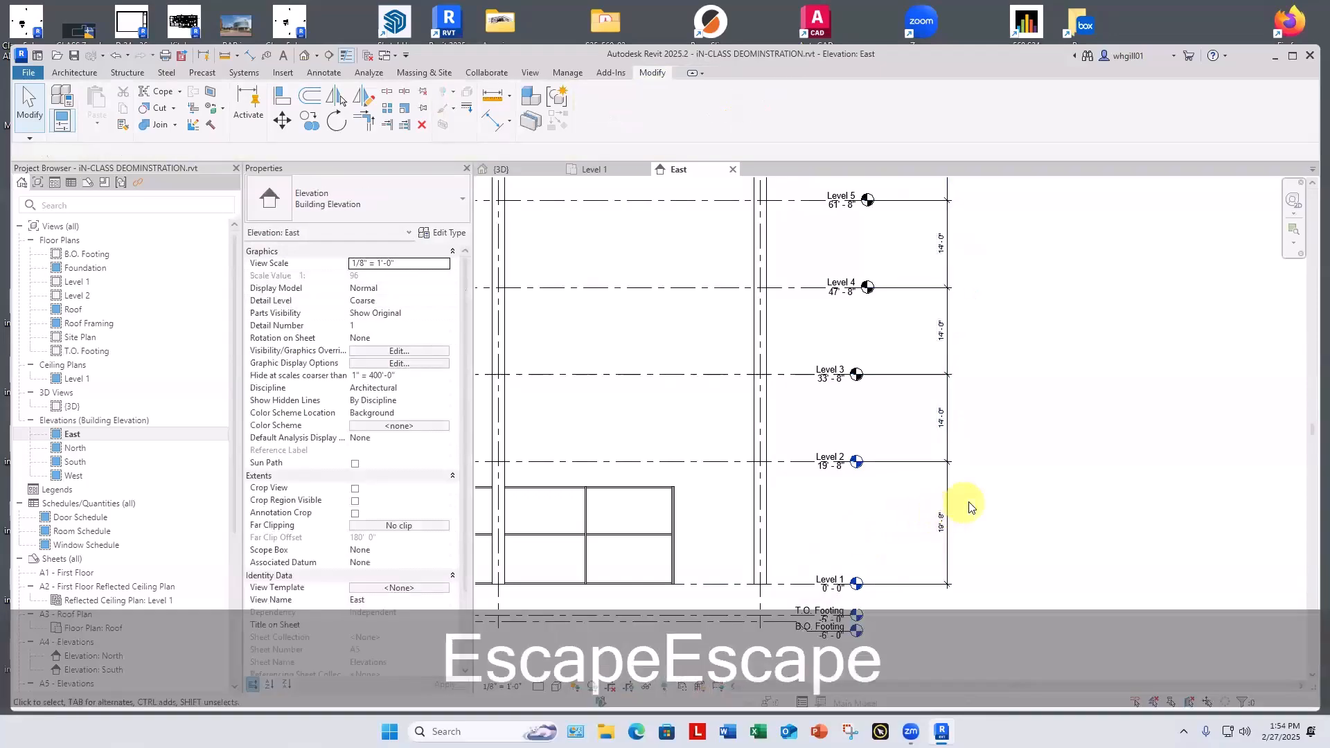
pyautogui.moveTo(968, 503); pyautogui.dragTo(860, 611, button='middle')
pyautogui.scroll(-1, 859, 610)
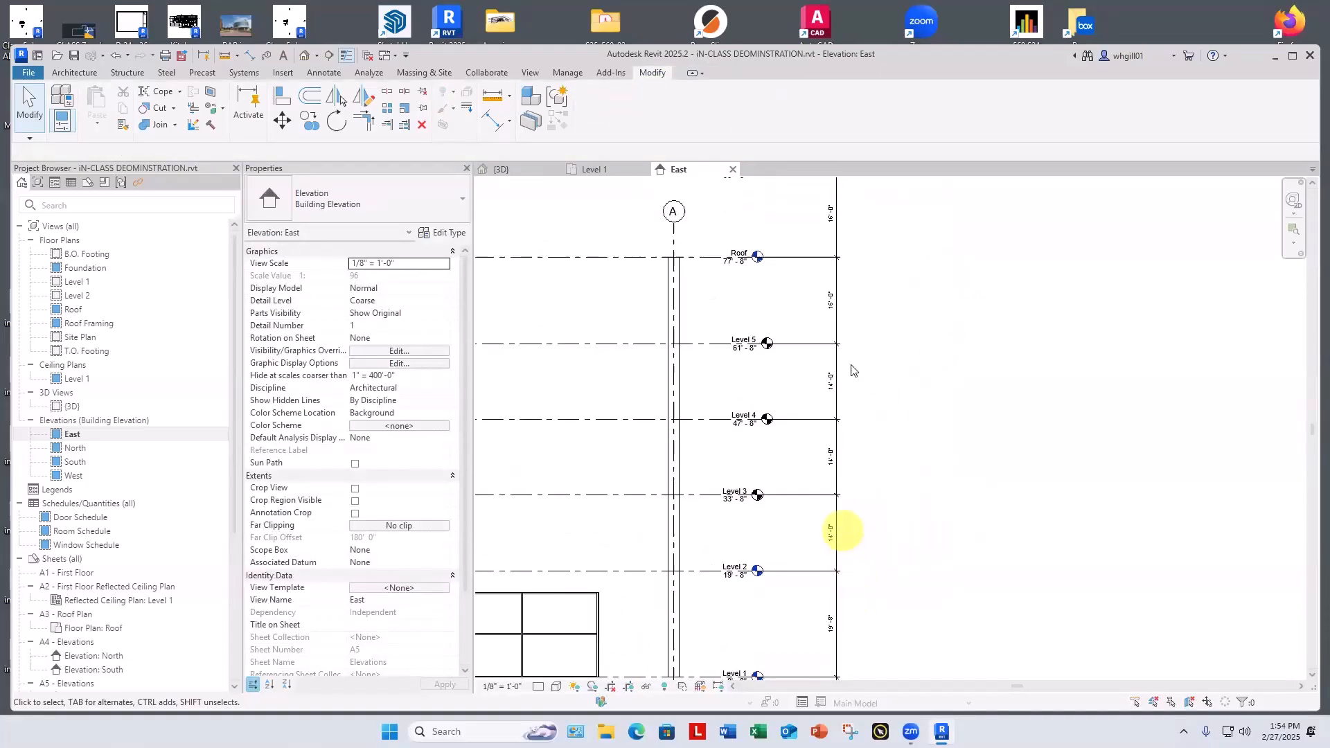
pyautogui.moveTo(852, 356); pyautogui.dragTo(843, 469, button='middle')
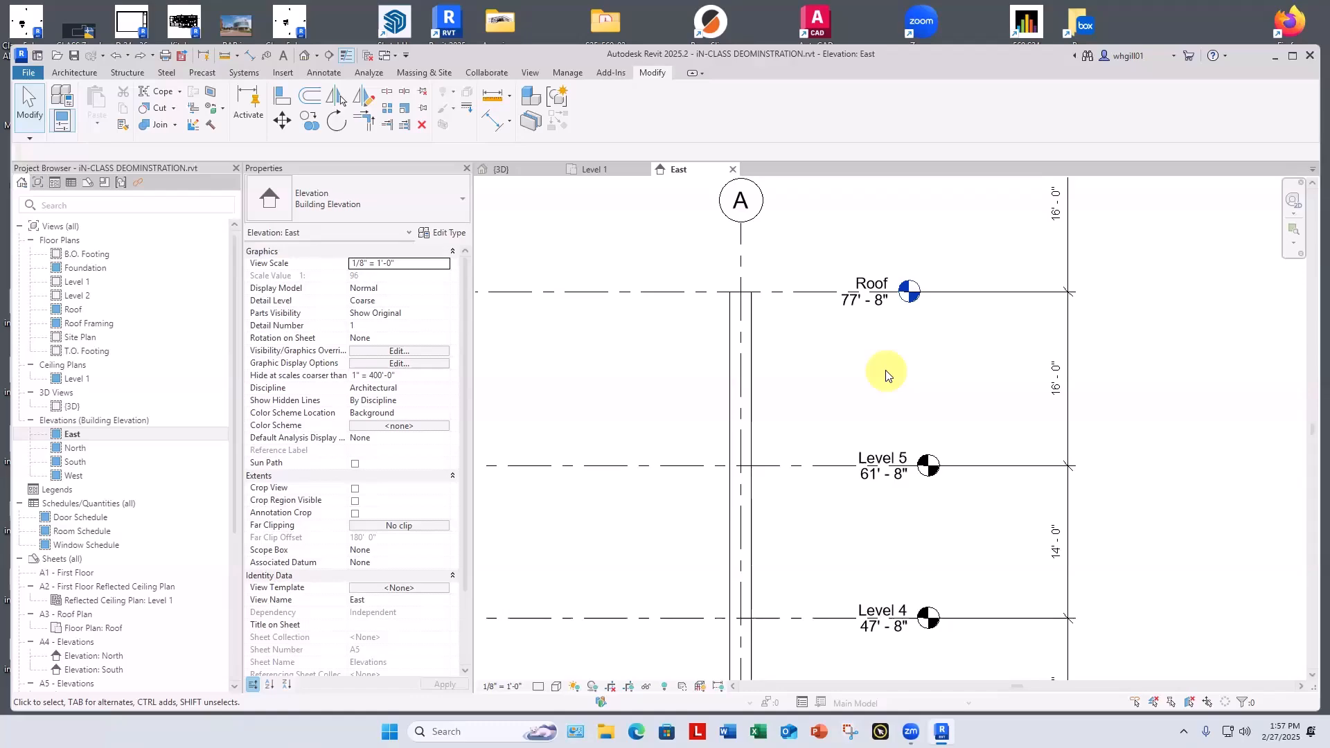
pyautogui.scroll(-5, 736, 345)
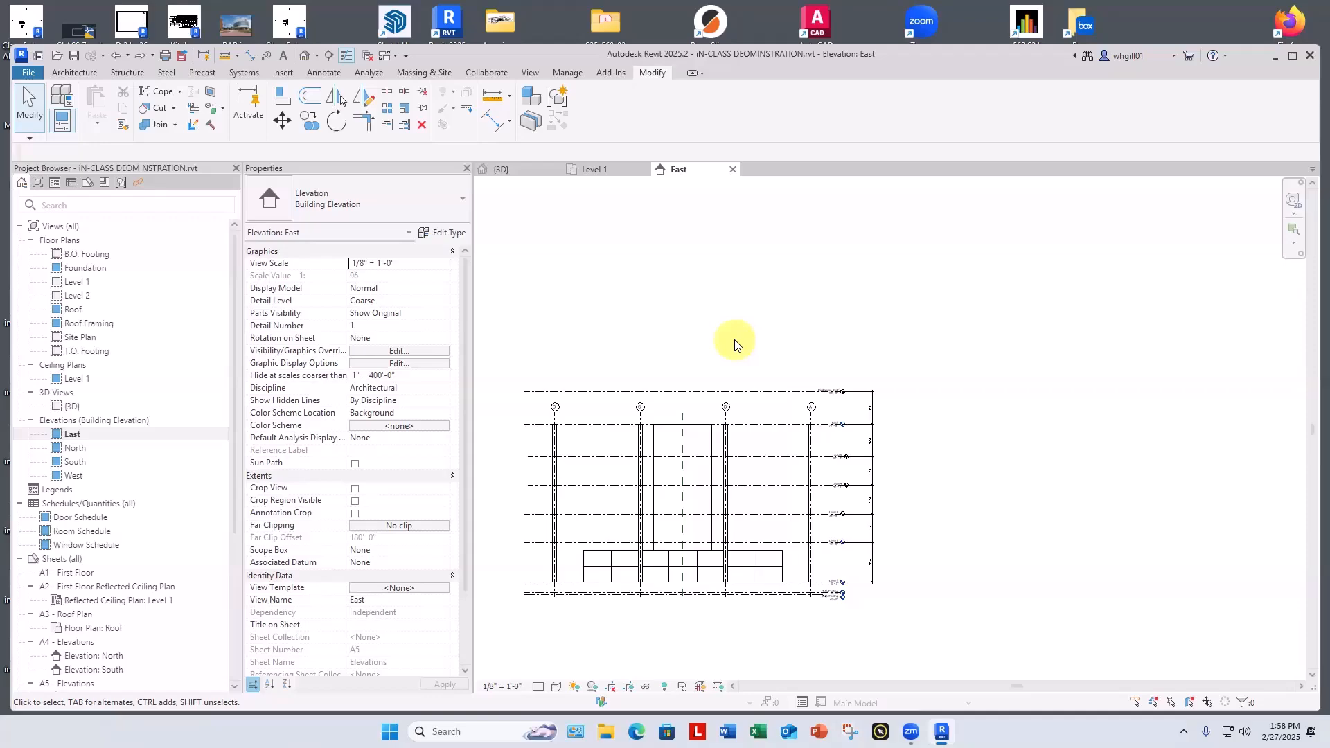
# Open the Level 2 floor plan and create new floor plan views for Level 3, Level 4 and Level 5.
pyautogui.doubleClick(77, 296)
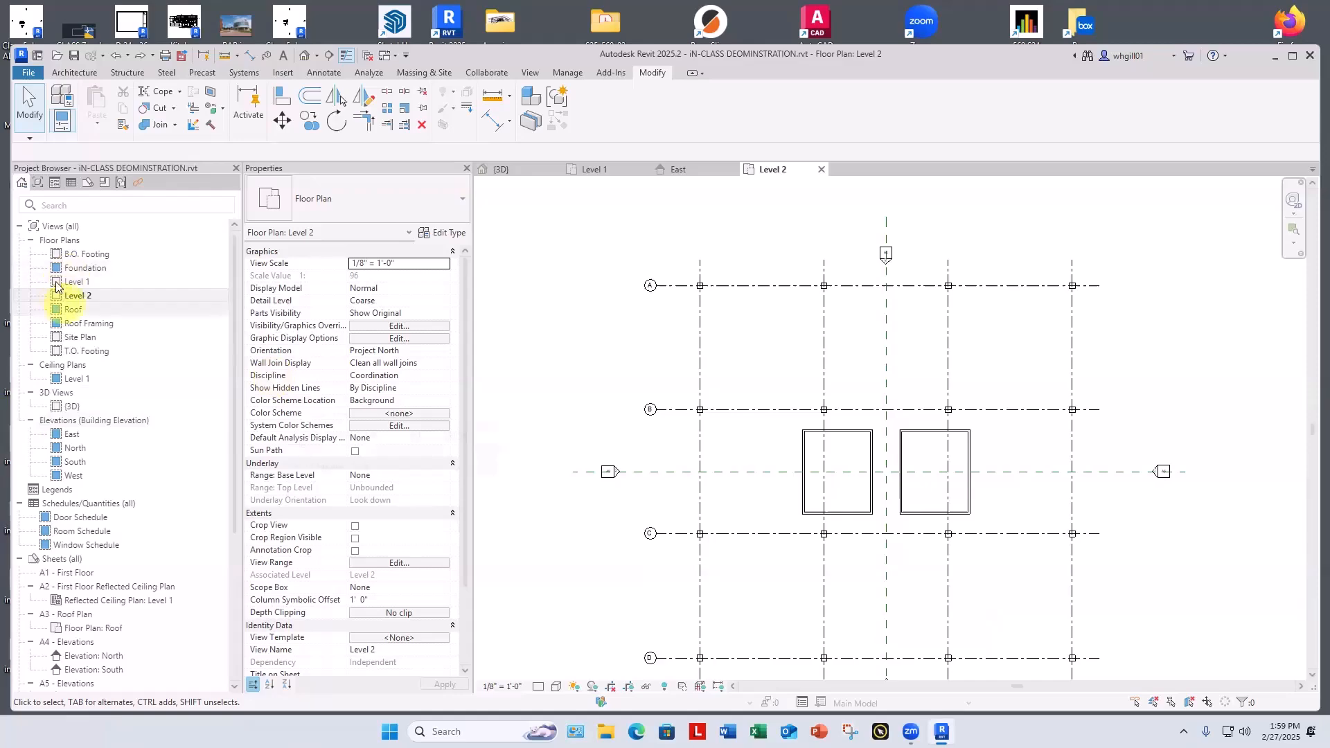
pyautogui.click(528, 71)
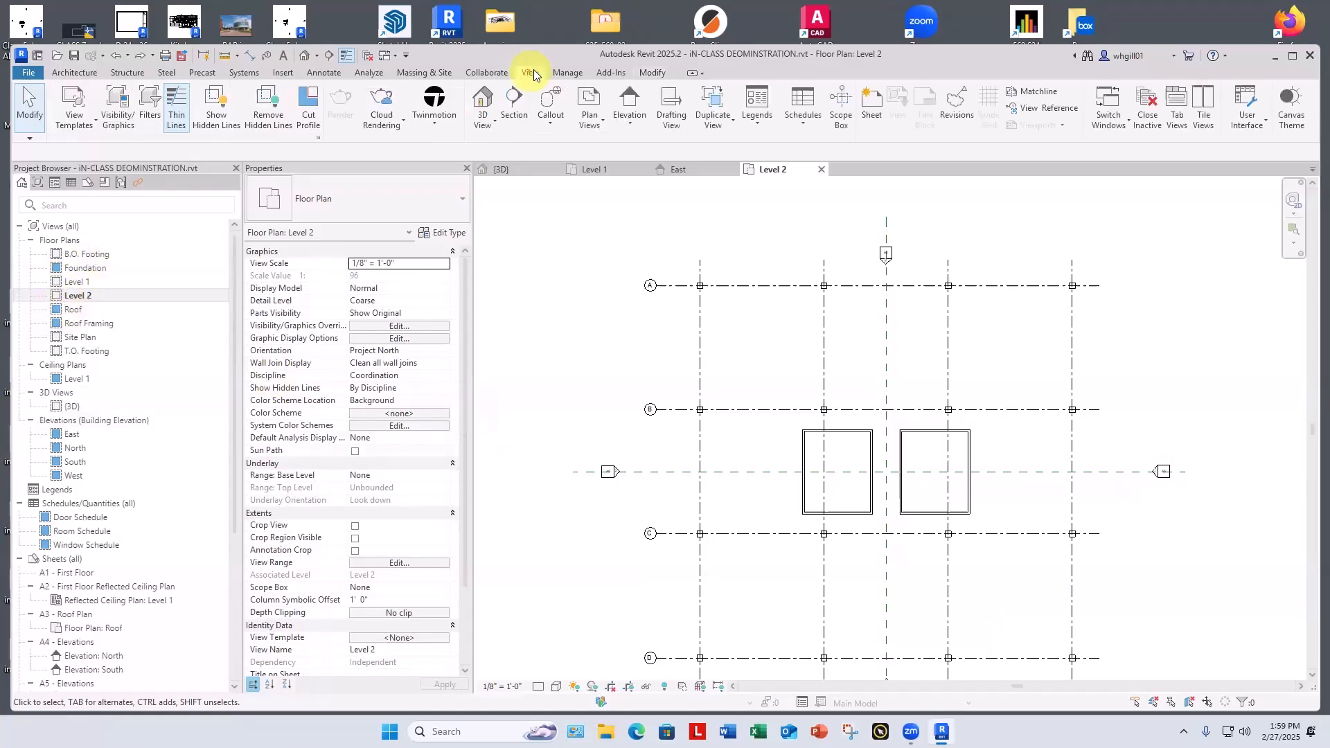
pyautogui.click(594, 123)
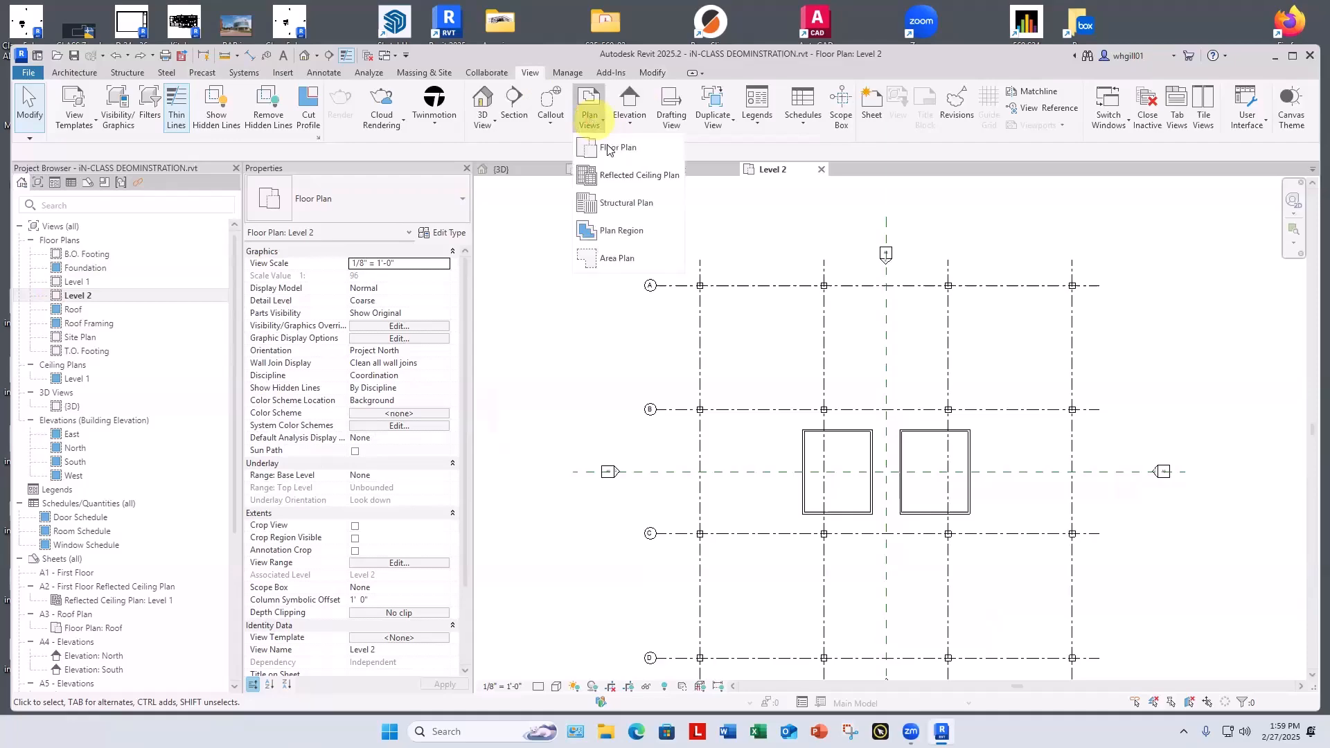
pyautogui.click(608, 149)
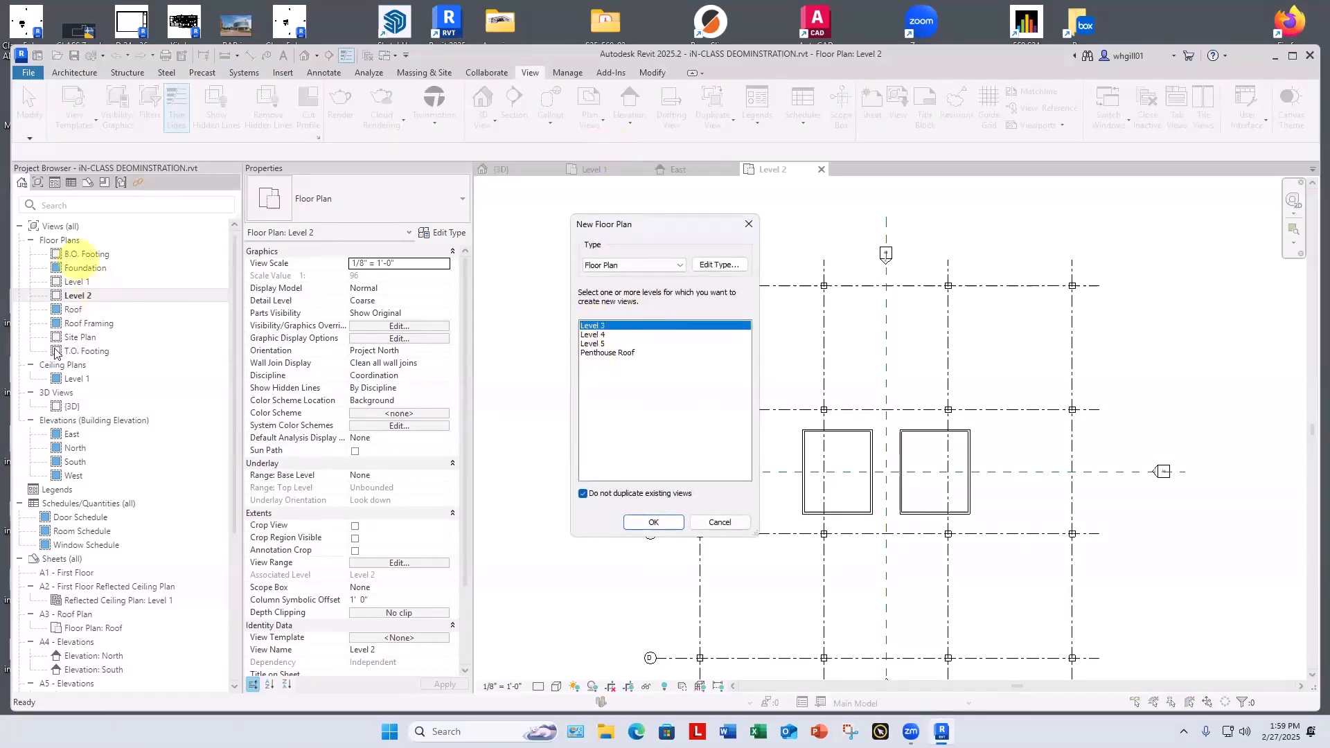
pyautogui.keyDown('ctrl'); pyautogui.click(592, 336); pyautogui.keyUp('ctrl')
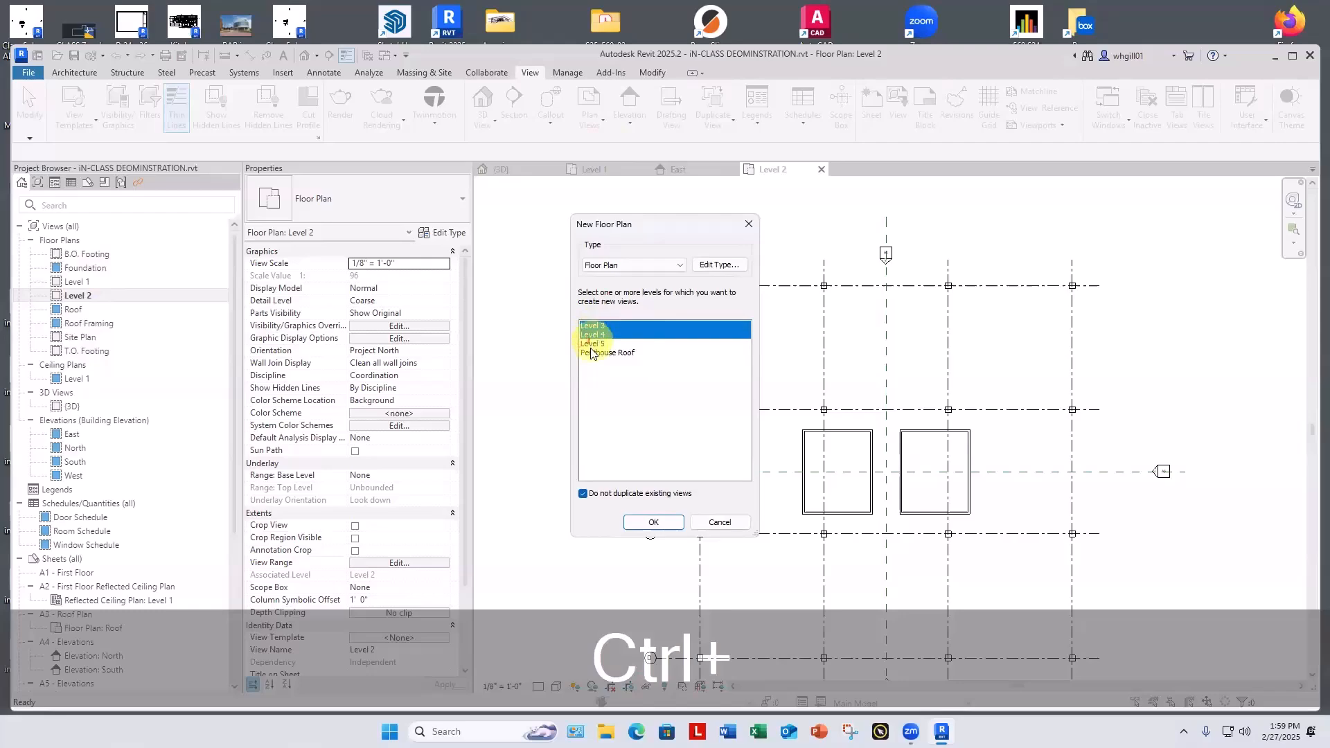
pyautogui.keyDown('ctrl'); pyautogui.click(591, 343); pyautogui.keyUp('ctrl')
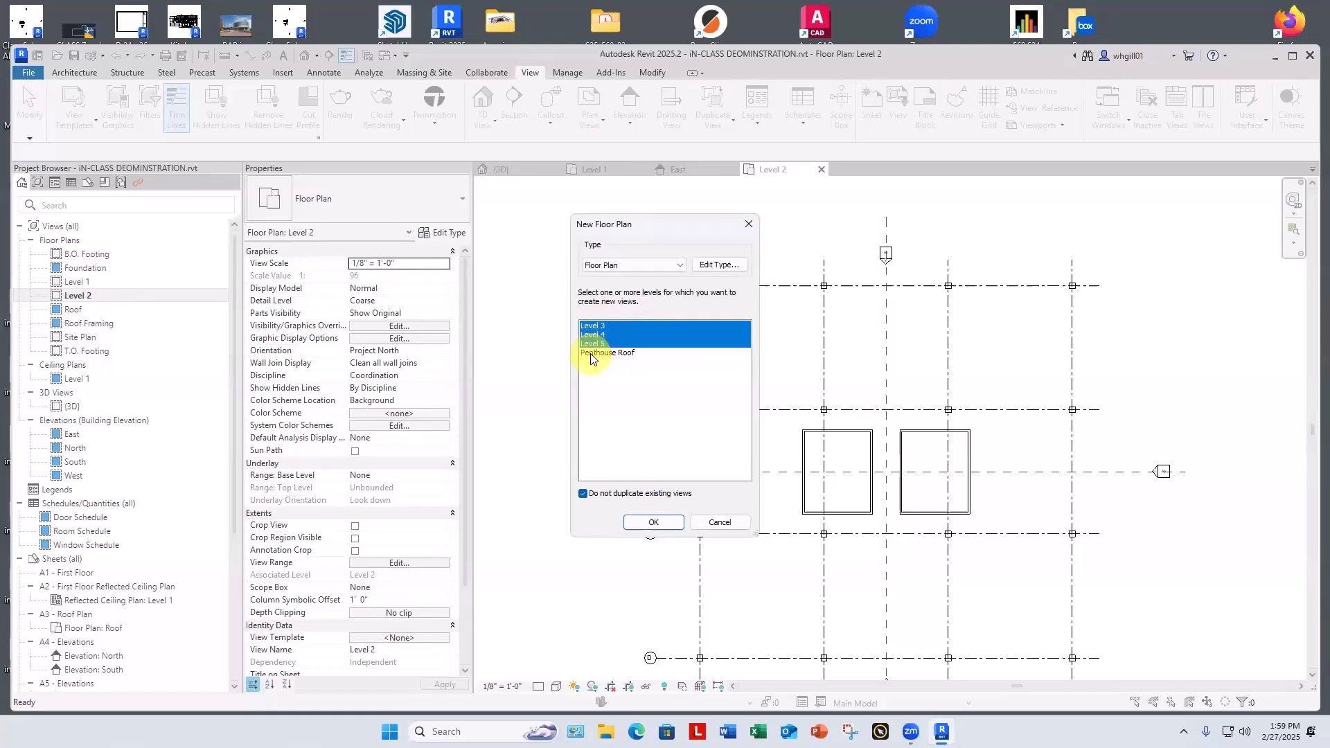
pyautogui.click(652, 523)
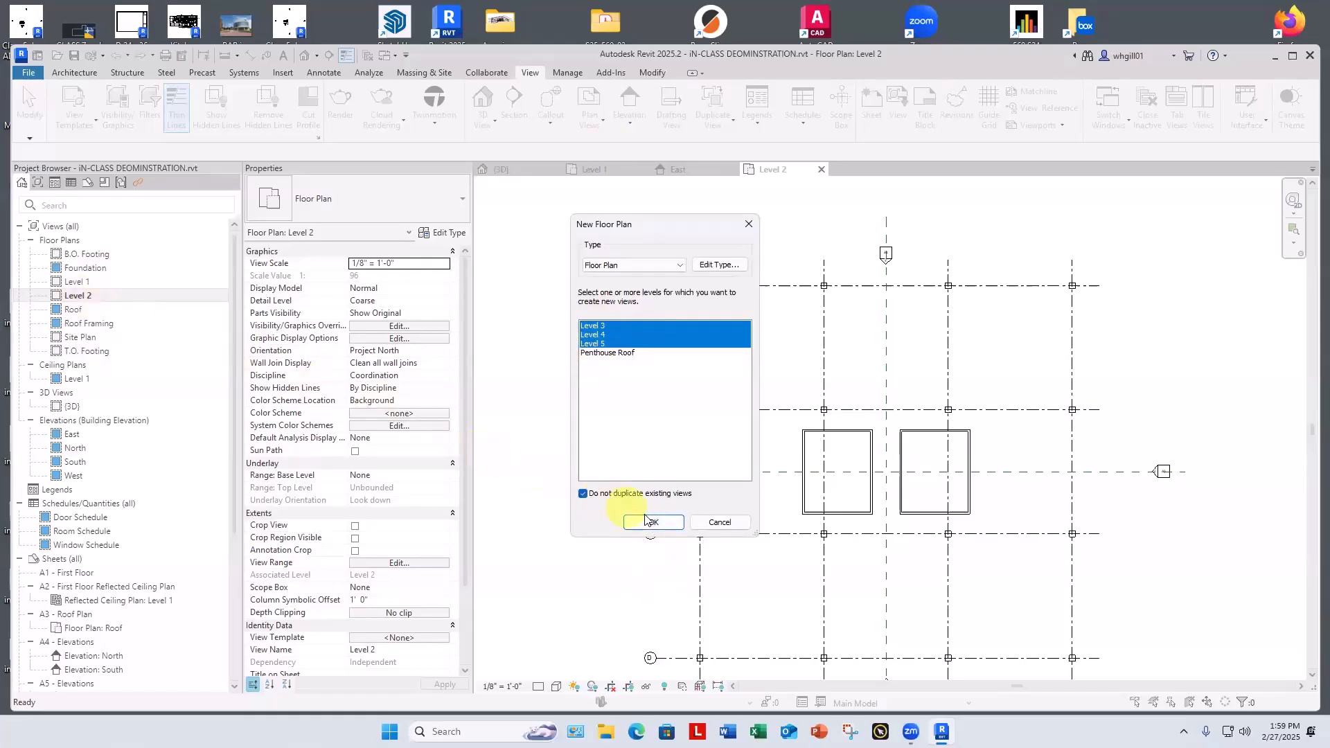
pyautogui.click(641, 521)
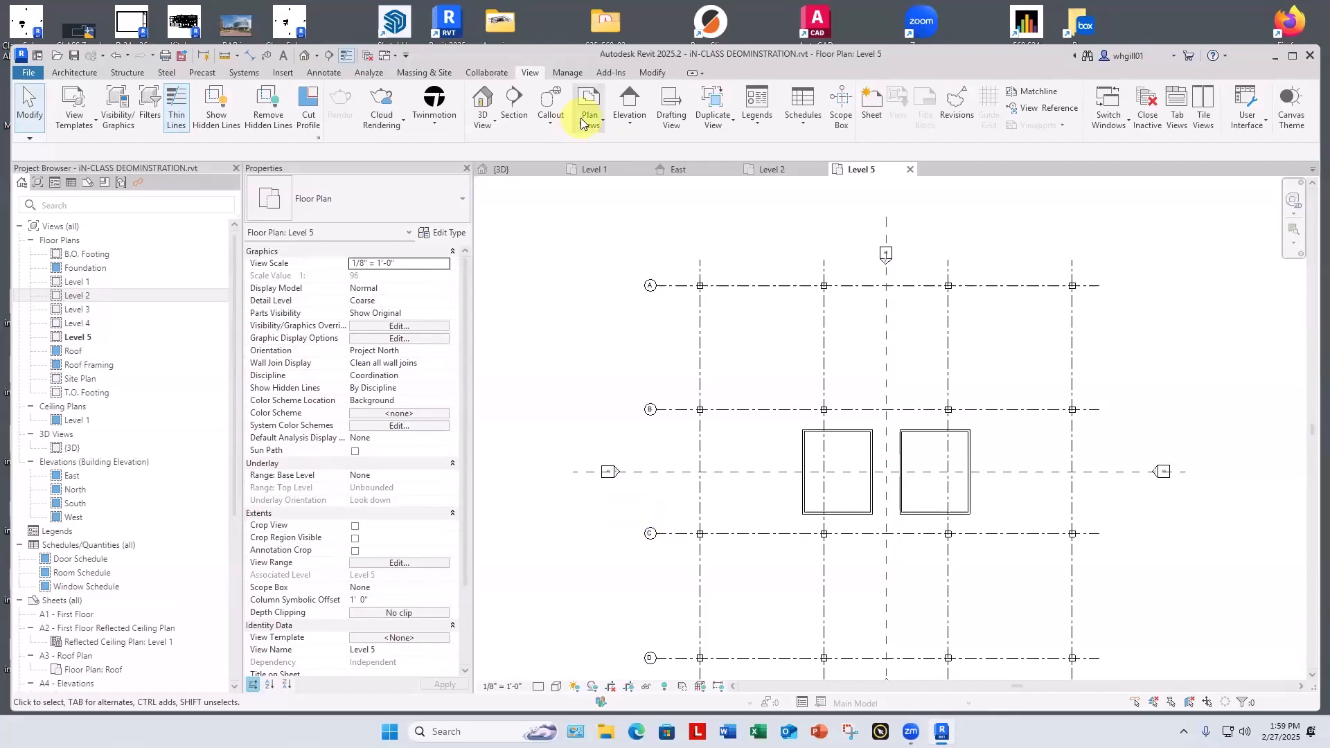
pyautogui.click(588, 109)
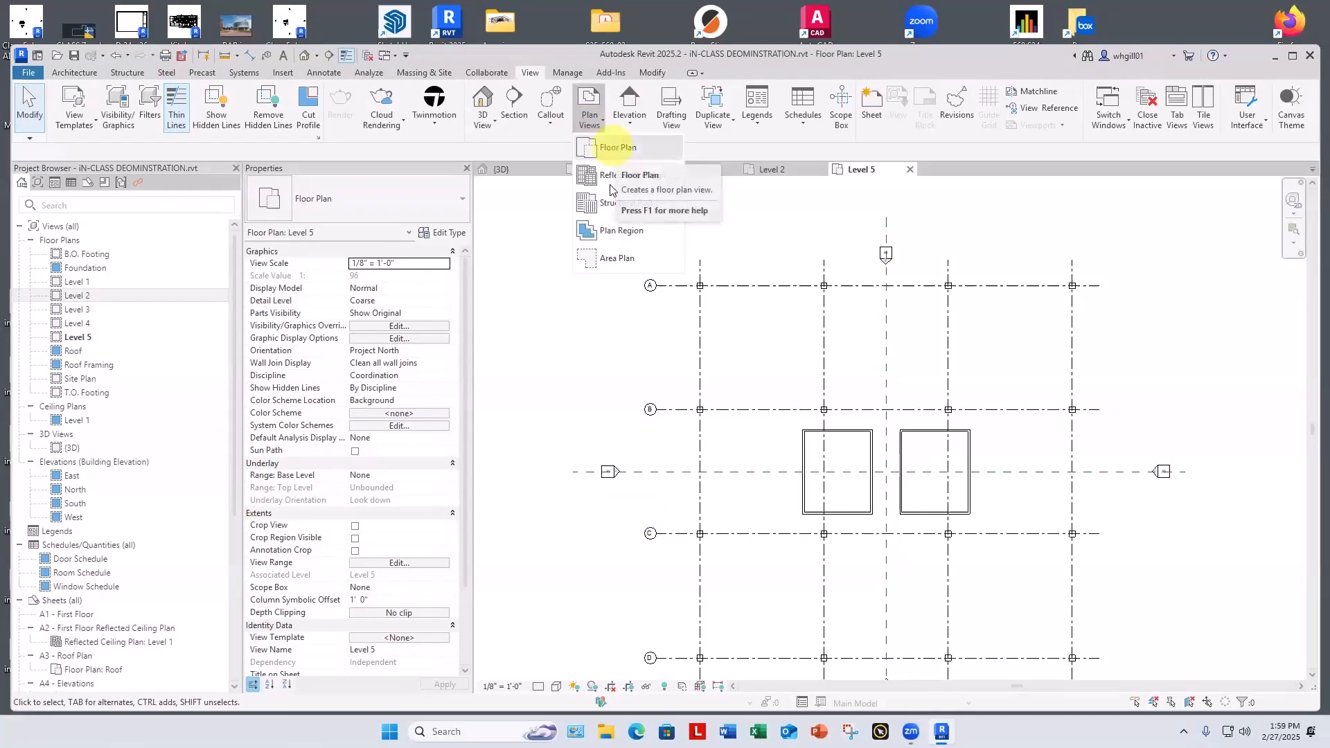
pyautogui.click(642, 176)
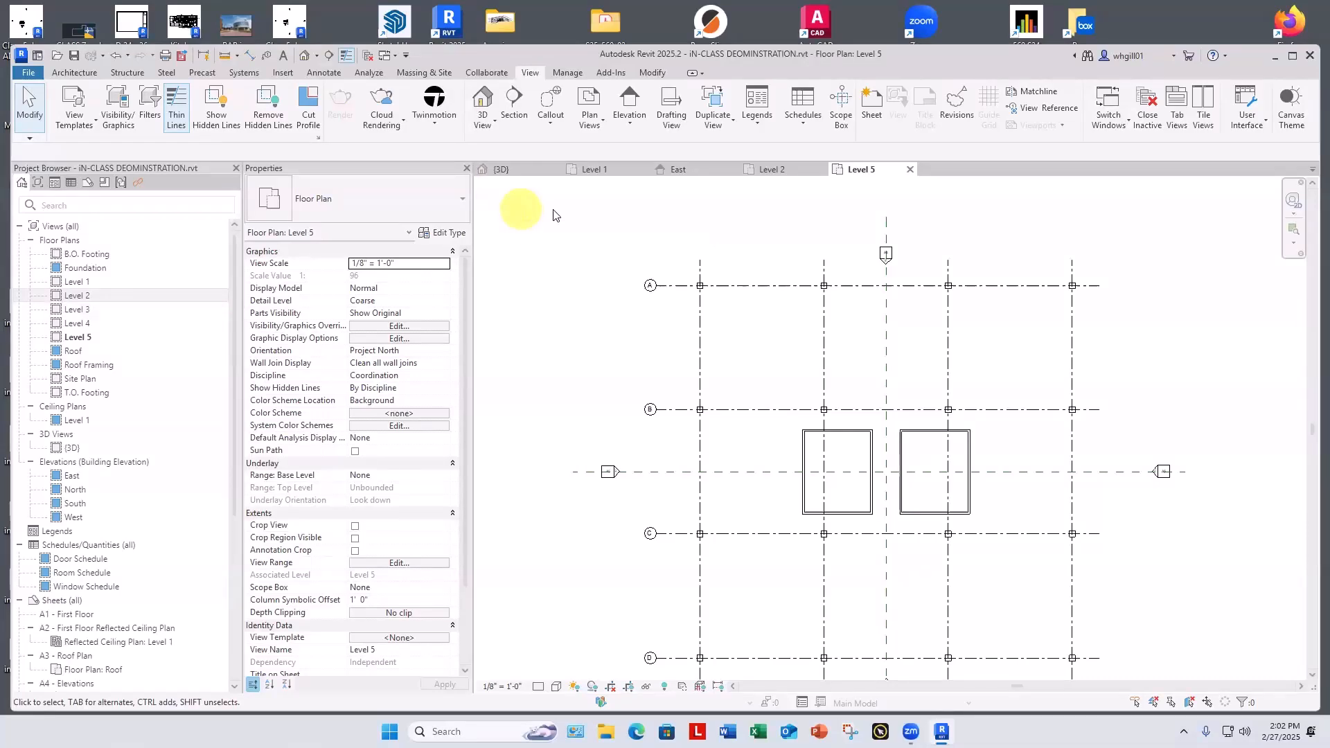
# Start an architectural floor in the Level 2 floor plan using the 4" Concrete Slab type.
pyautogui.doubleClick(77, 295)
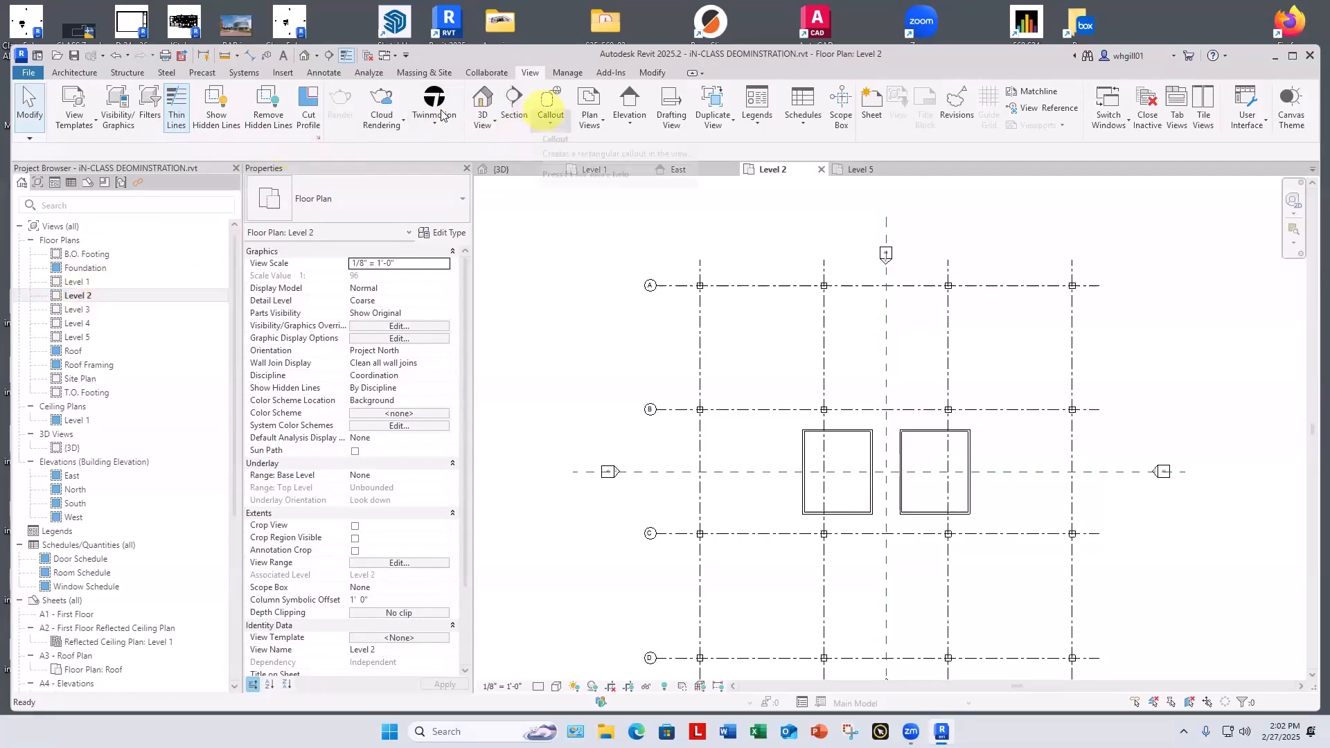
pyautogui.click(74, 72)
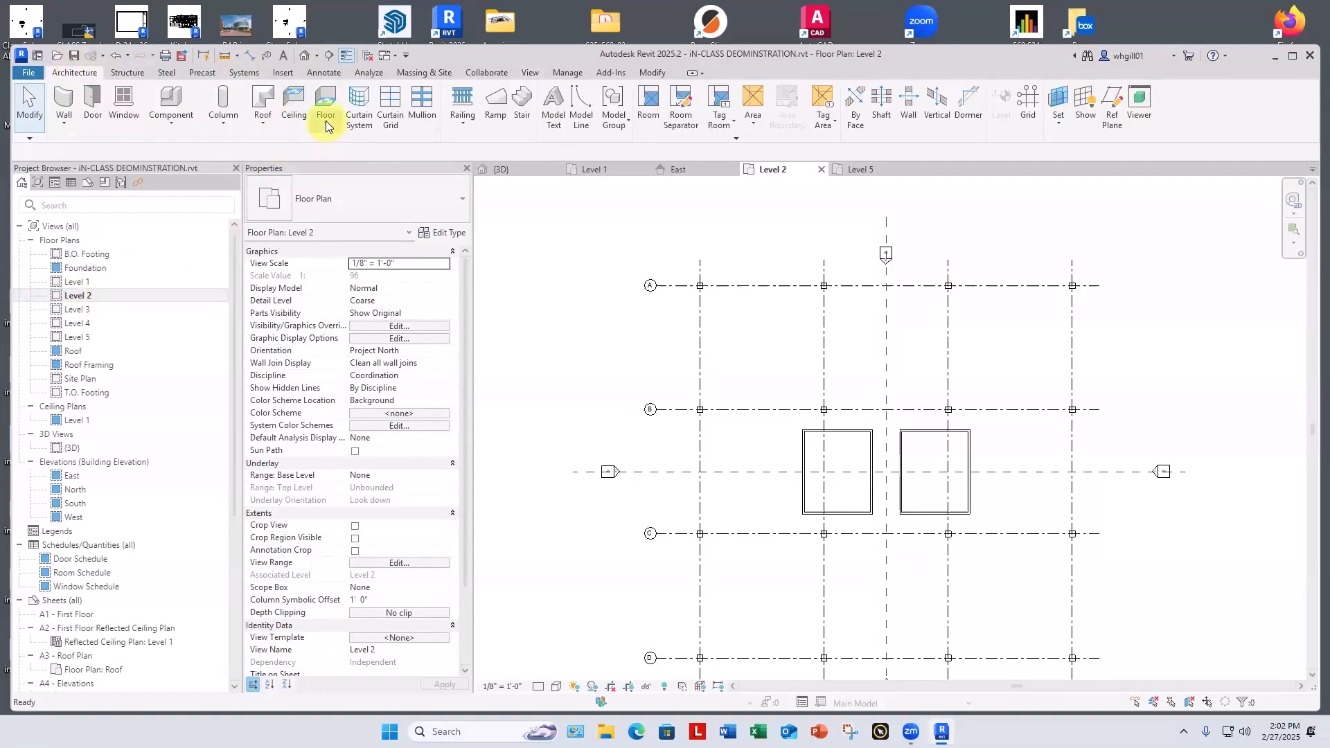
pyautogui.click(325, 123)
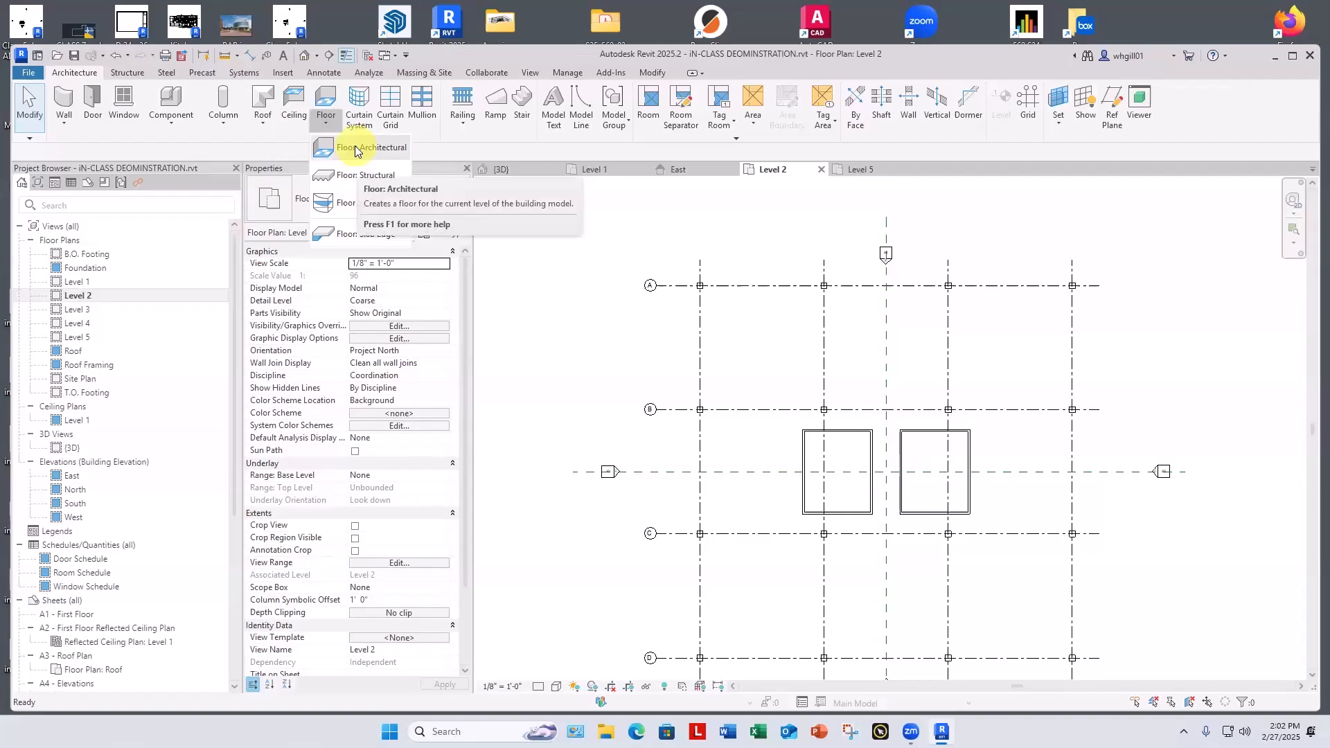
pyautogui.click(354, 148)
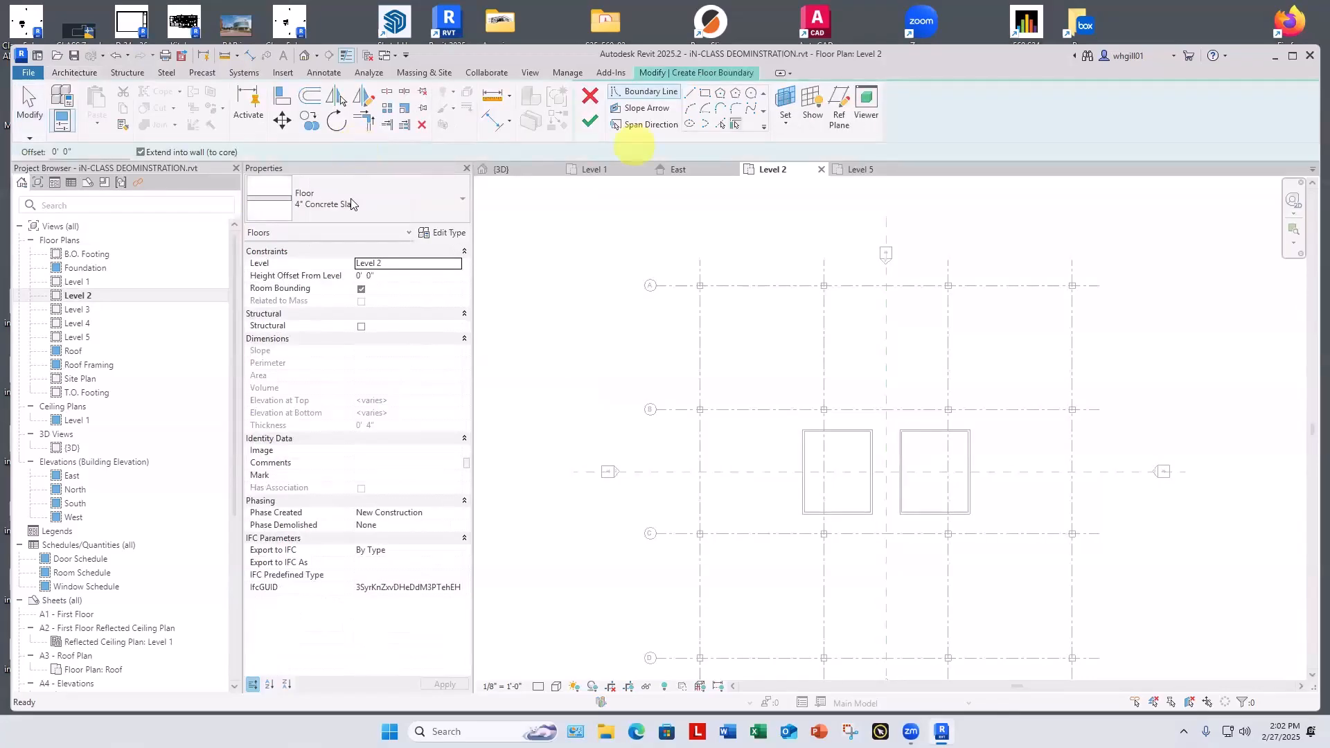
pyautogui.click(369, 200)
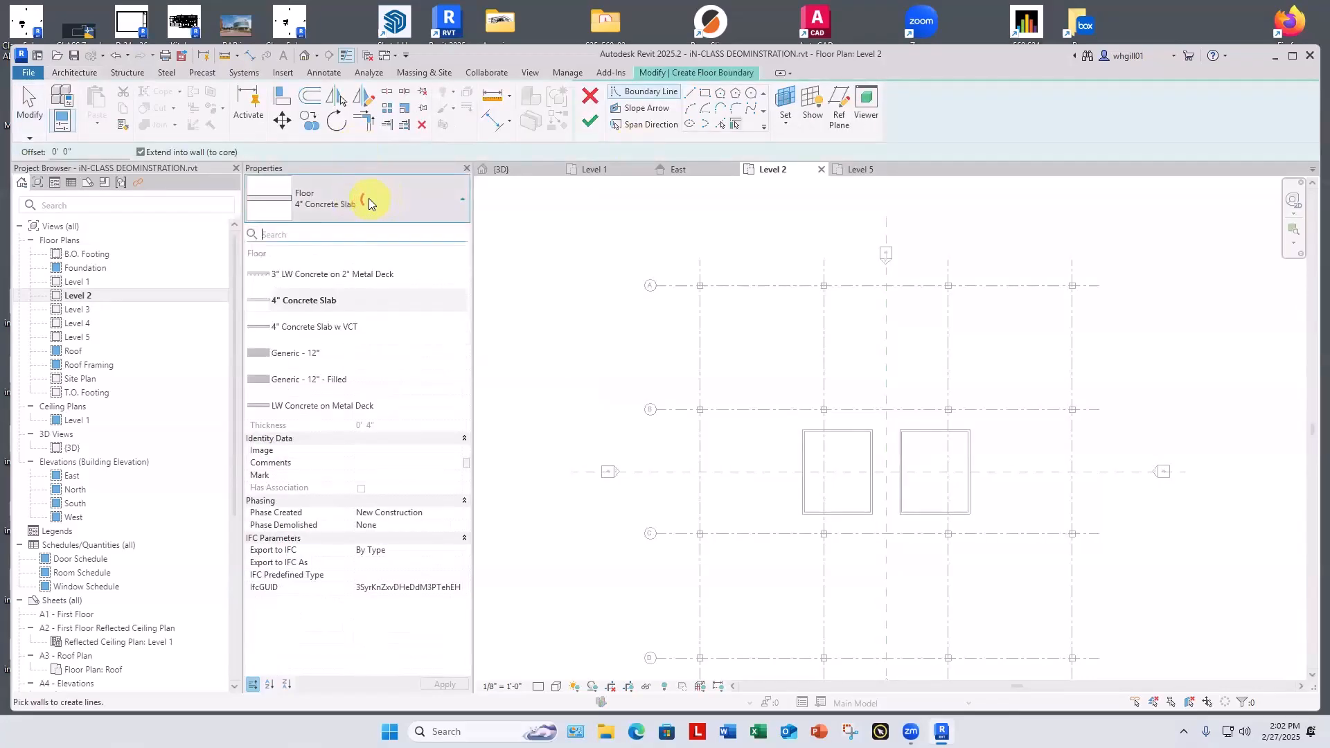
pyautogui.click(319, 302)
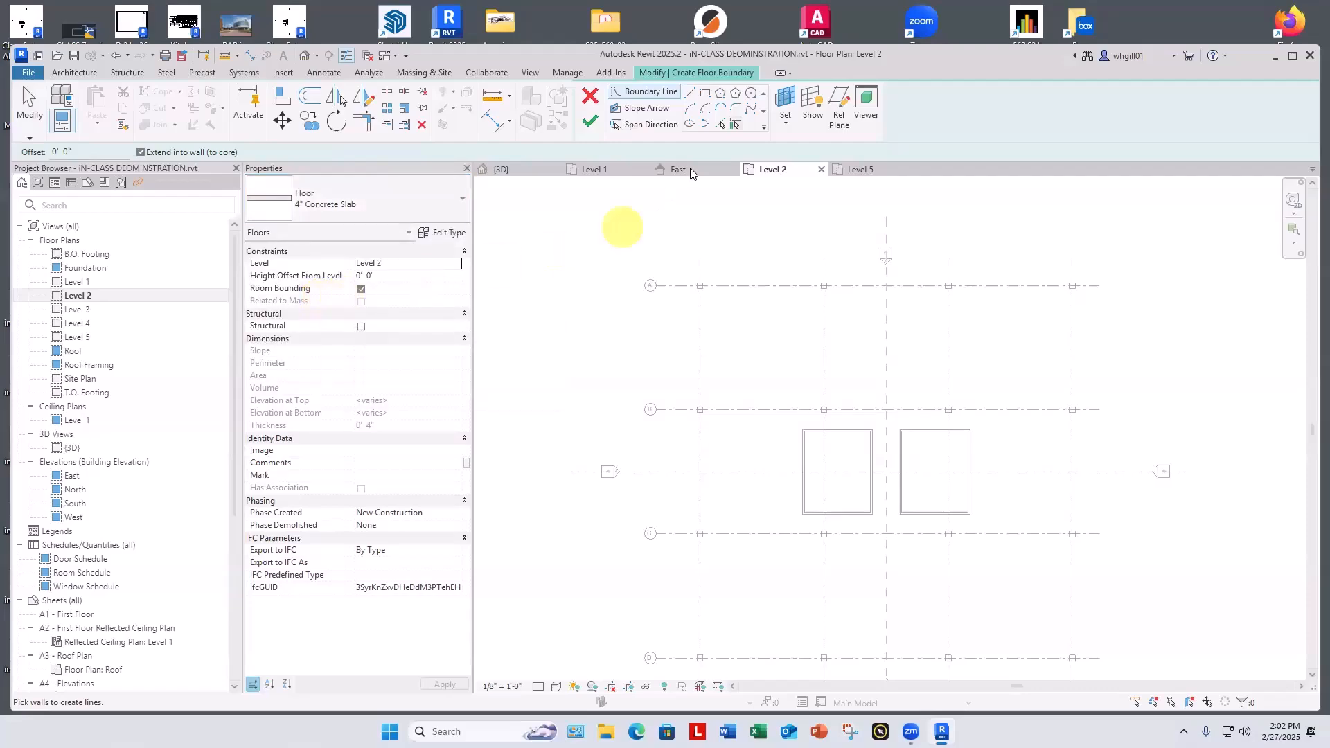
# Sketch a rectangular floor boundary from the inner corner of the column at grid A-1 to that of the column at D-4.
pyautogui.click(706, 98)
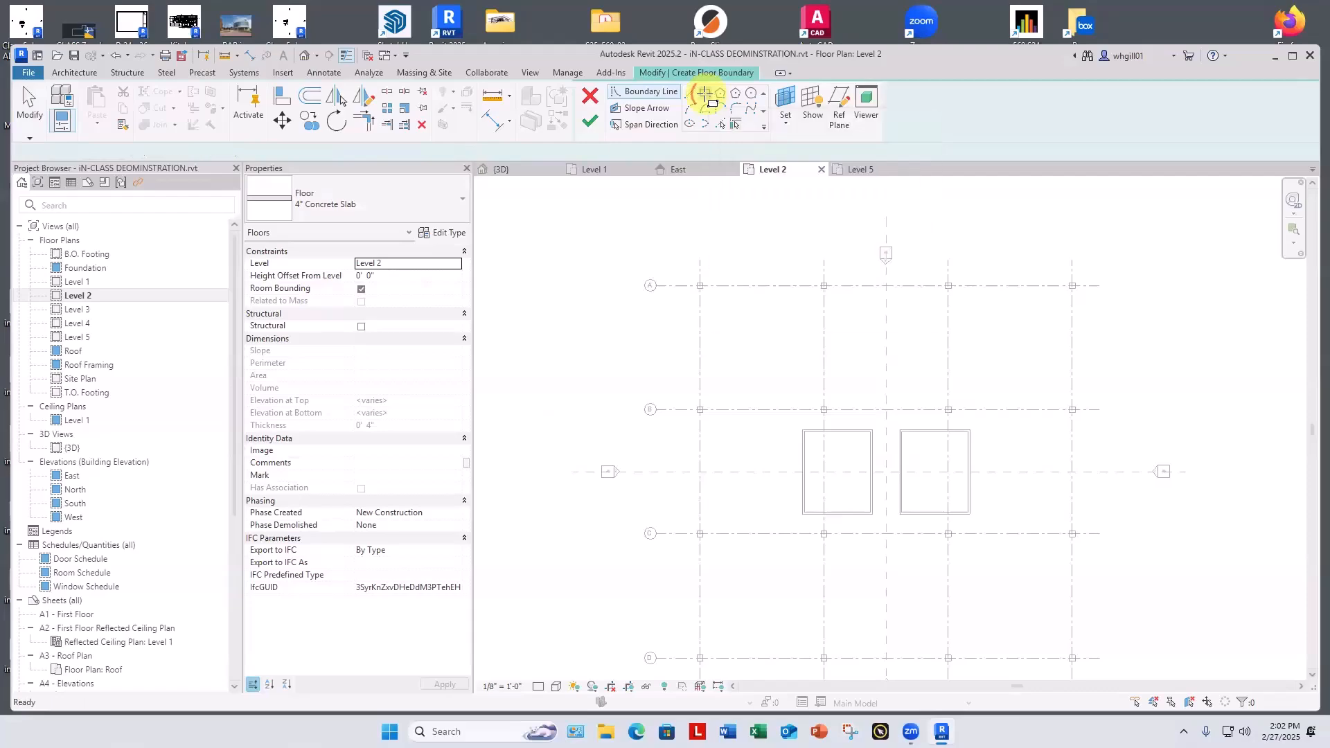
pyautogui.scroll(4, 682, 285)
pyautogui.click(679, 284)
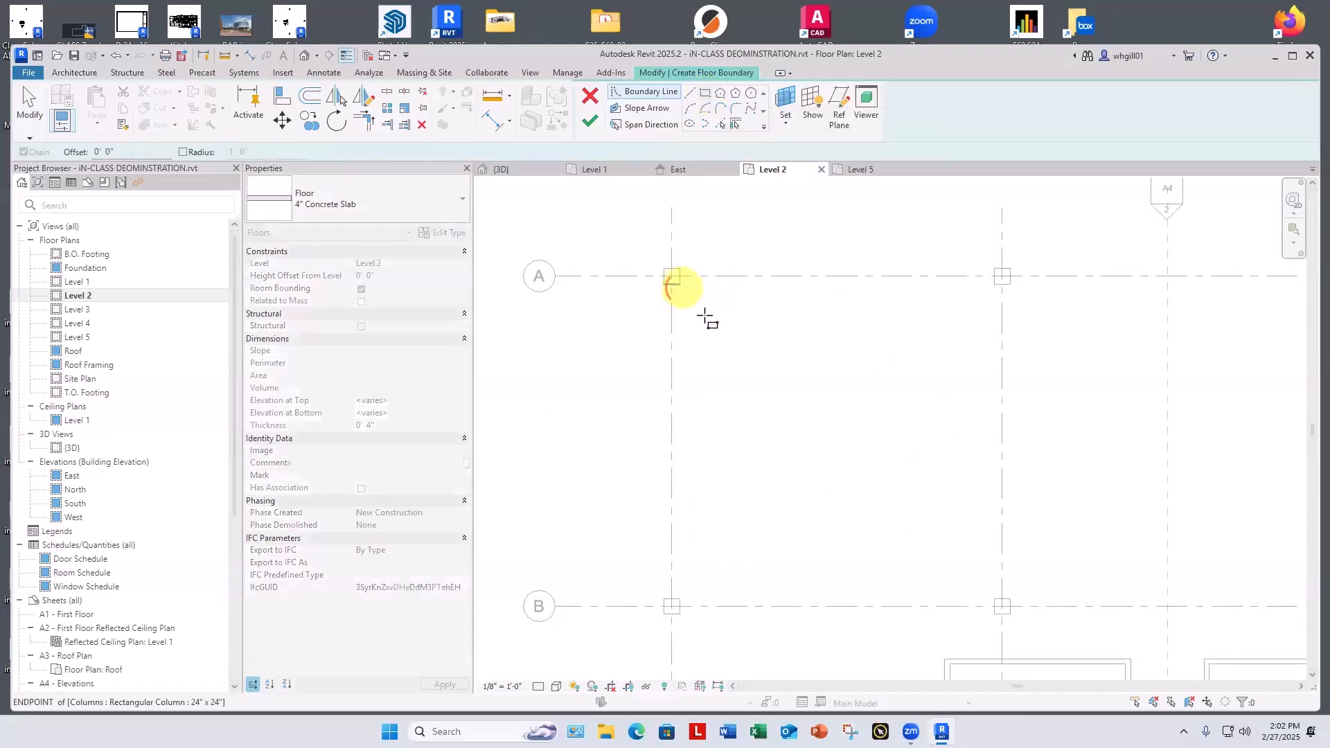
pyautogui.scroll(-4, 742, 377)
pyautogui.scroll(5, 949, 499)
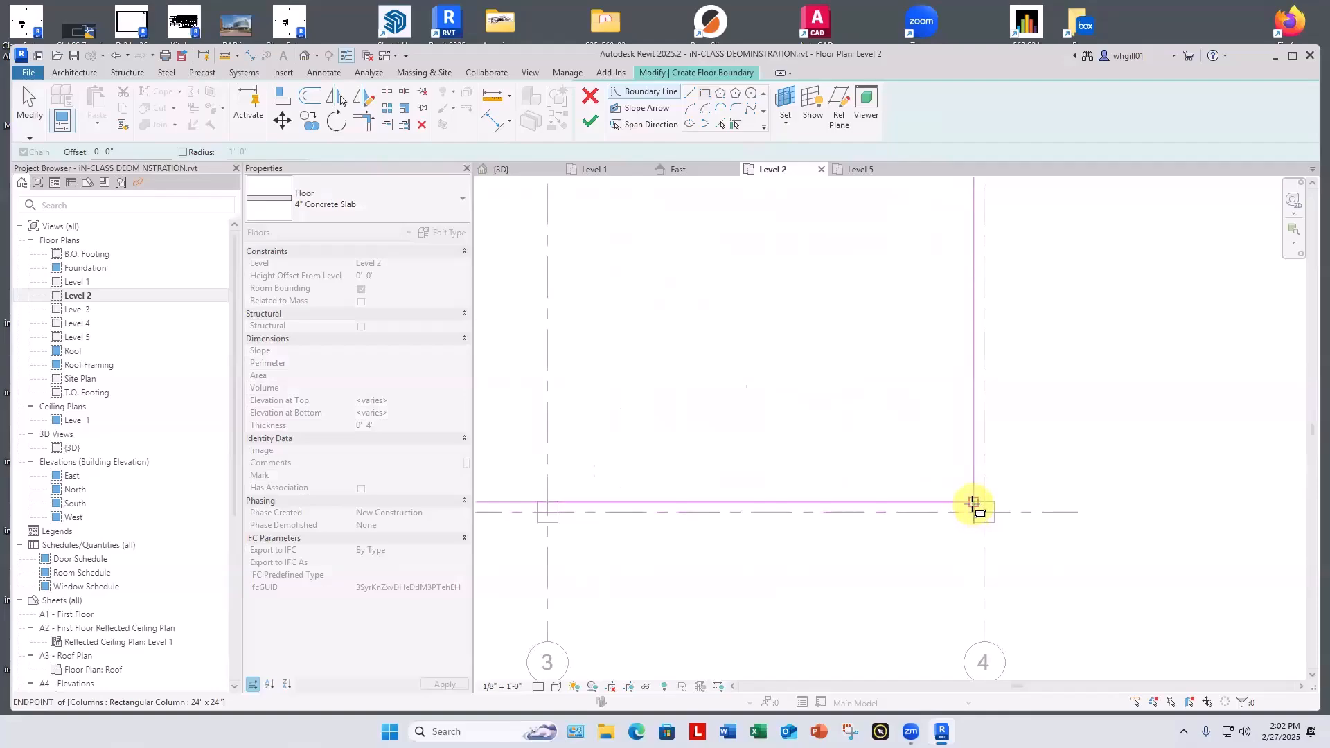
pyautogui.click(974, 511)
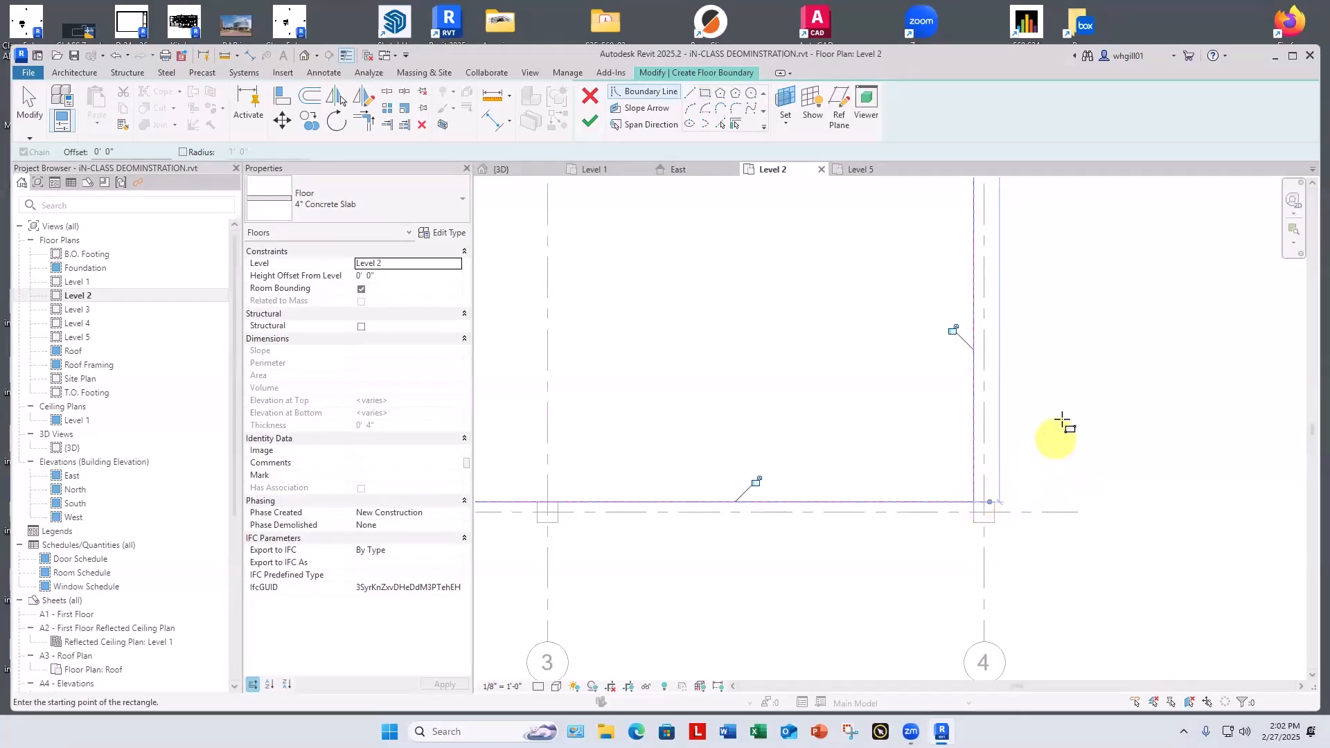
pyautogui.press('Escape')
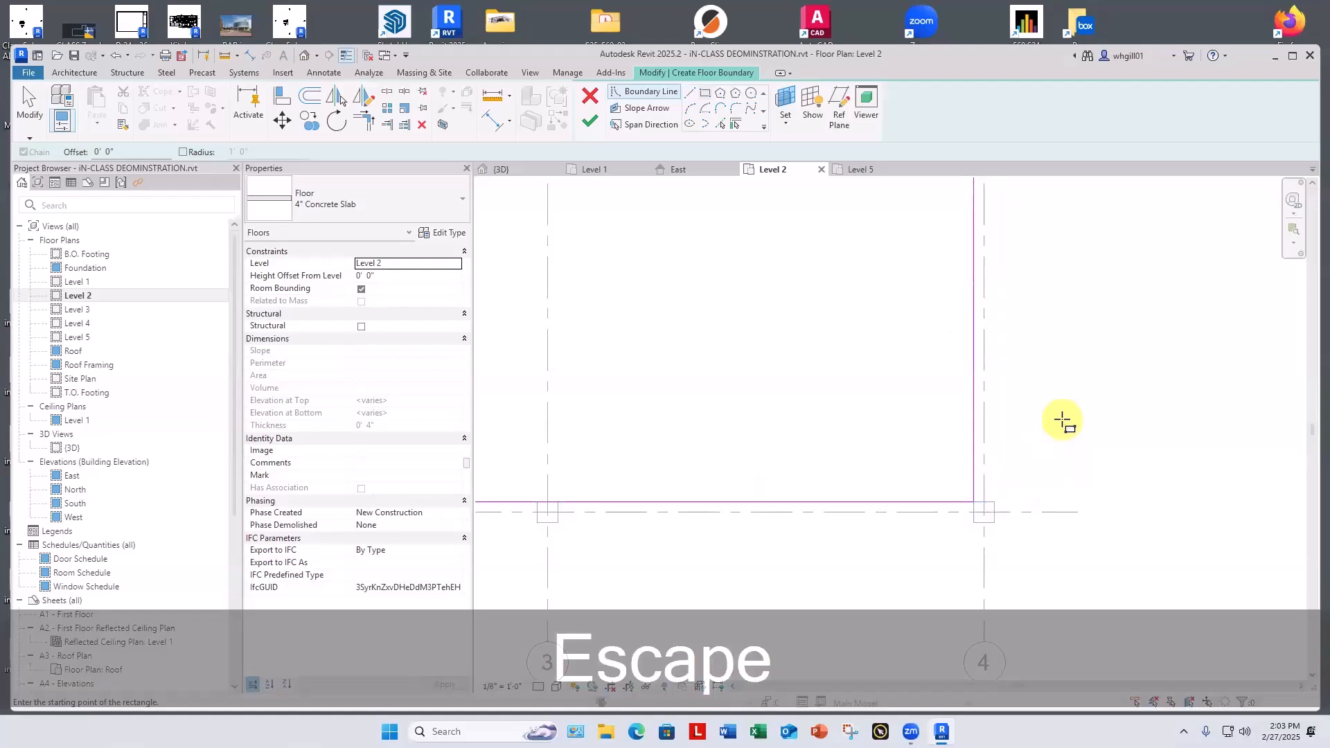
pyautogui.scroll(-5, 1063, 419)
pyautogui.moveTo(1083, 434)
pyautogui.mouseDown(button='middle')
pyautogui.moveTo(1084, 579)
pyautogui.moveTo(1077, 565)
pyautogui.mouseUp(button='middle')
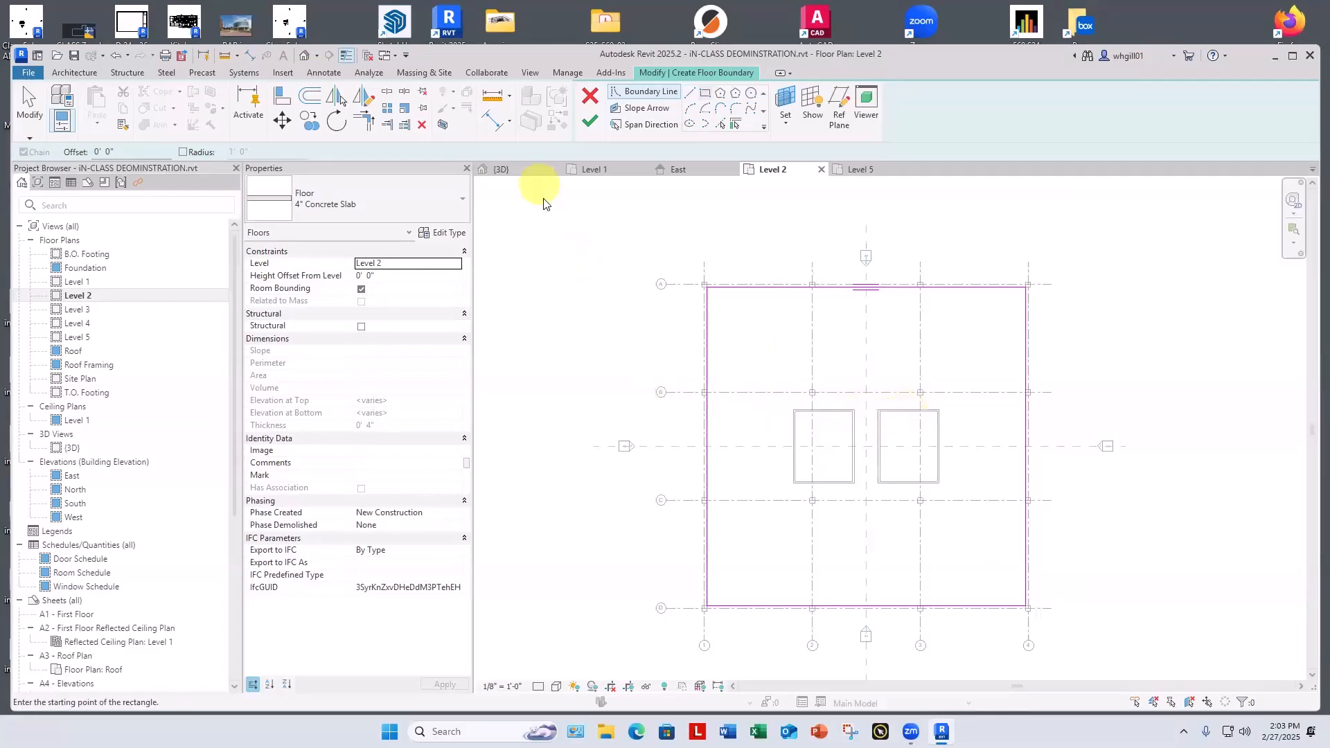
# Sketch rectangular opening boundaries along the outer faces of both central wall enclosures in the floor sketch.
pyautogui.scroll(5, 793, 410)
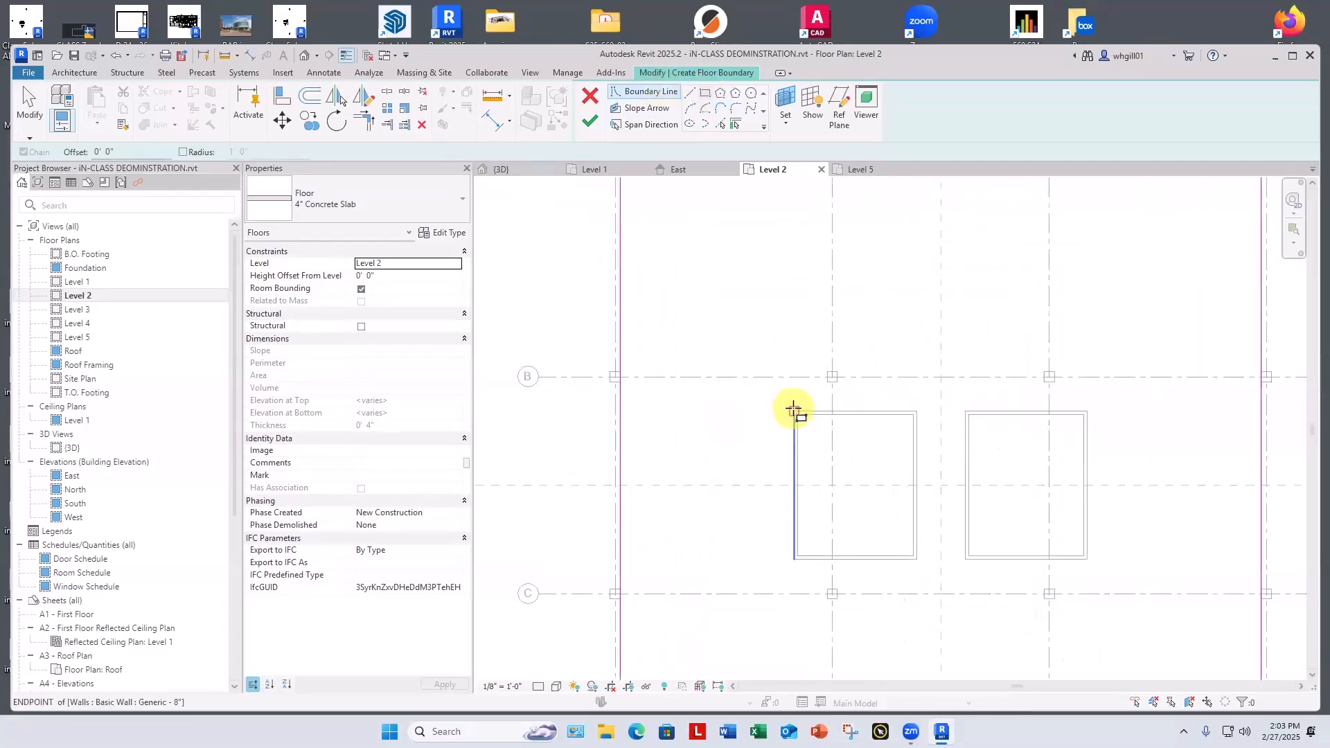
pyautogui.click(795, 410)
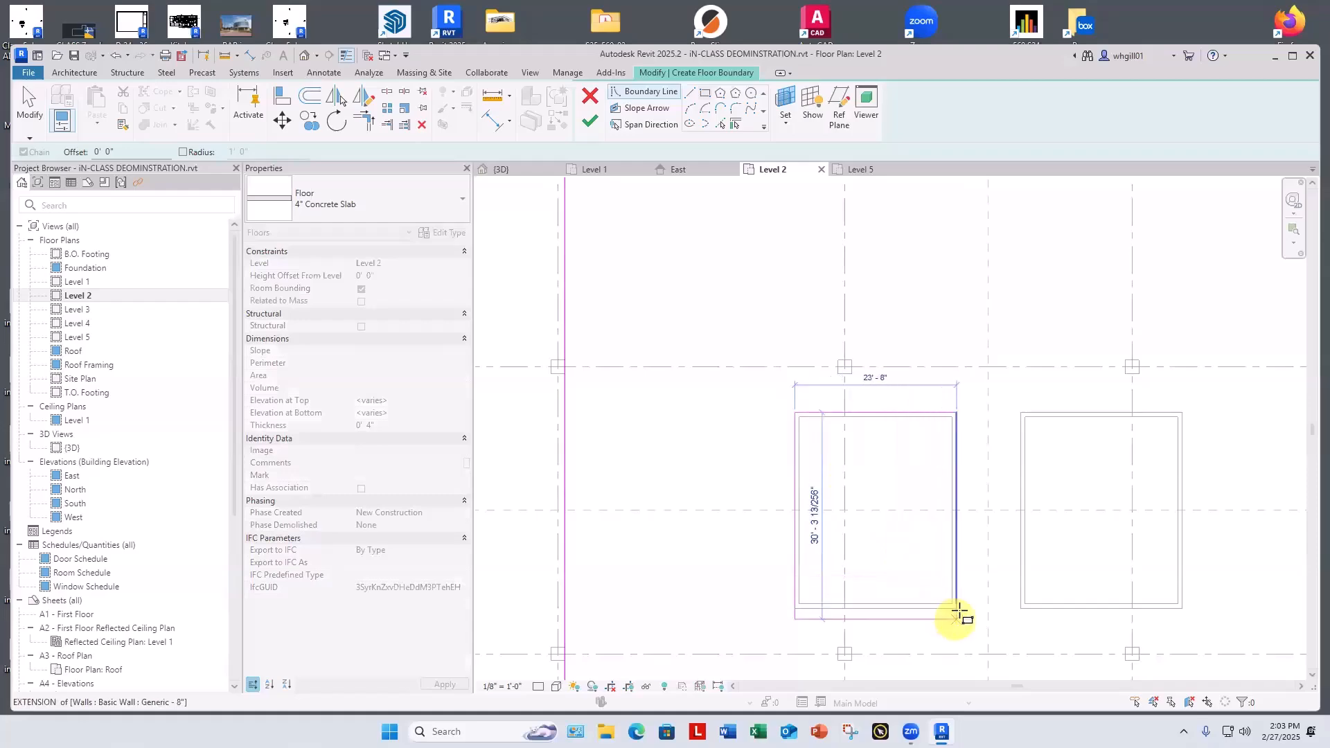
pyautogui.click(958, 610)
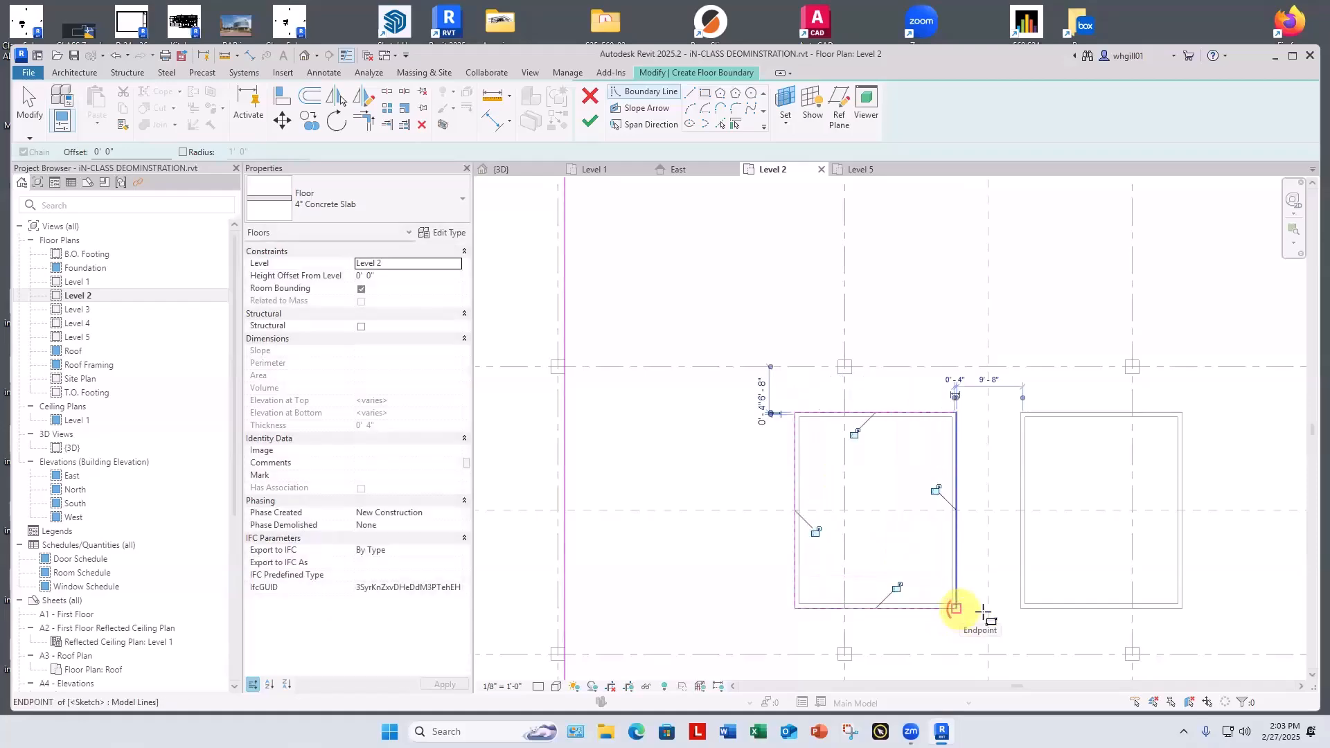
pyautogui.click(1021, 414)
pyautogui.click(1182, 609)
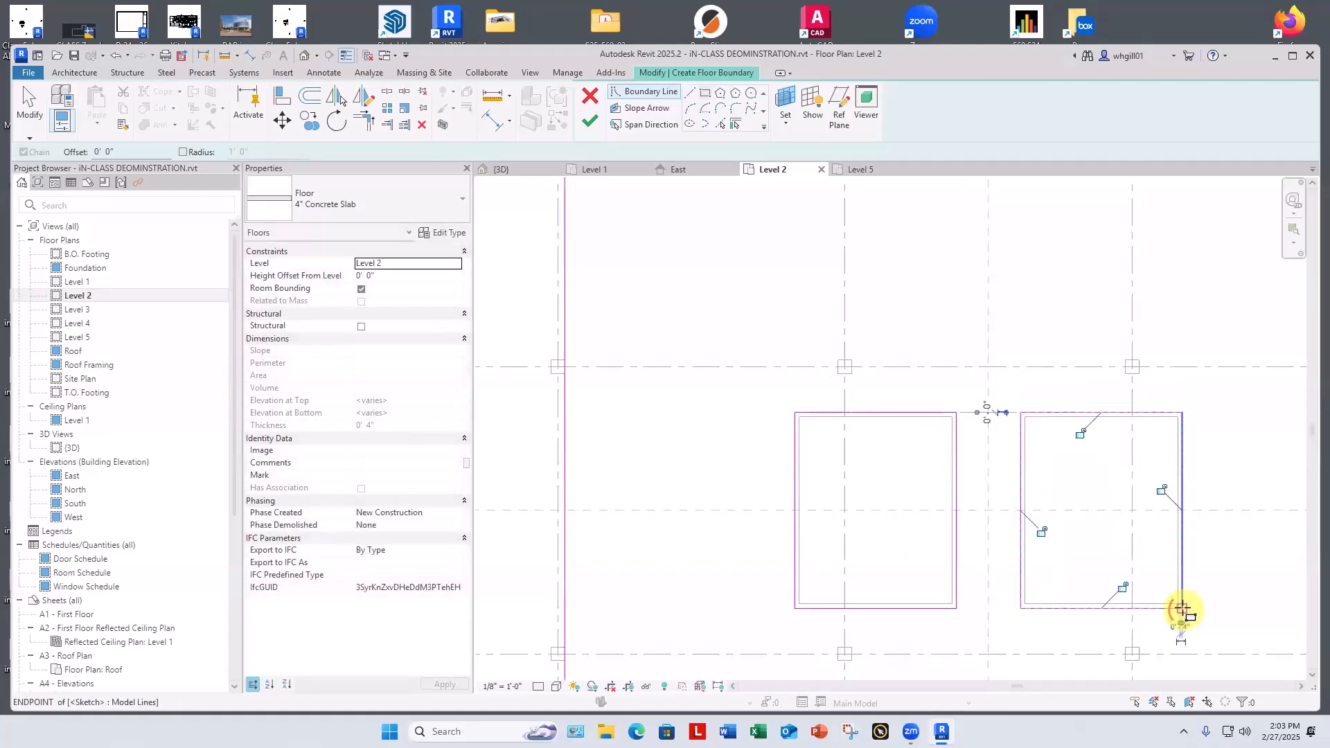
pyautogui.scroll(-5, 1204, 542)
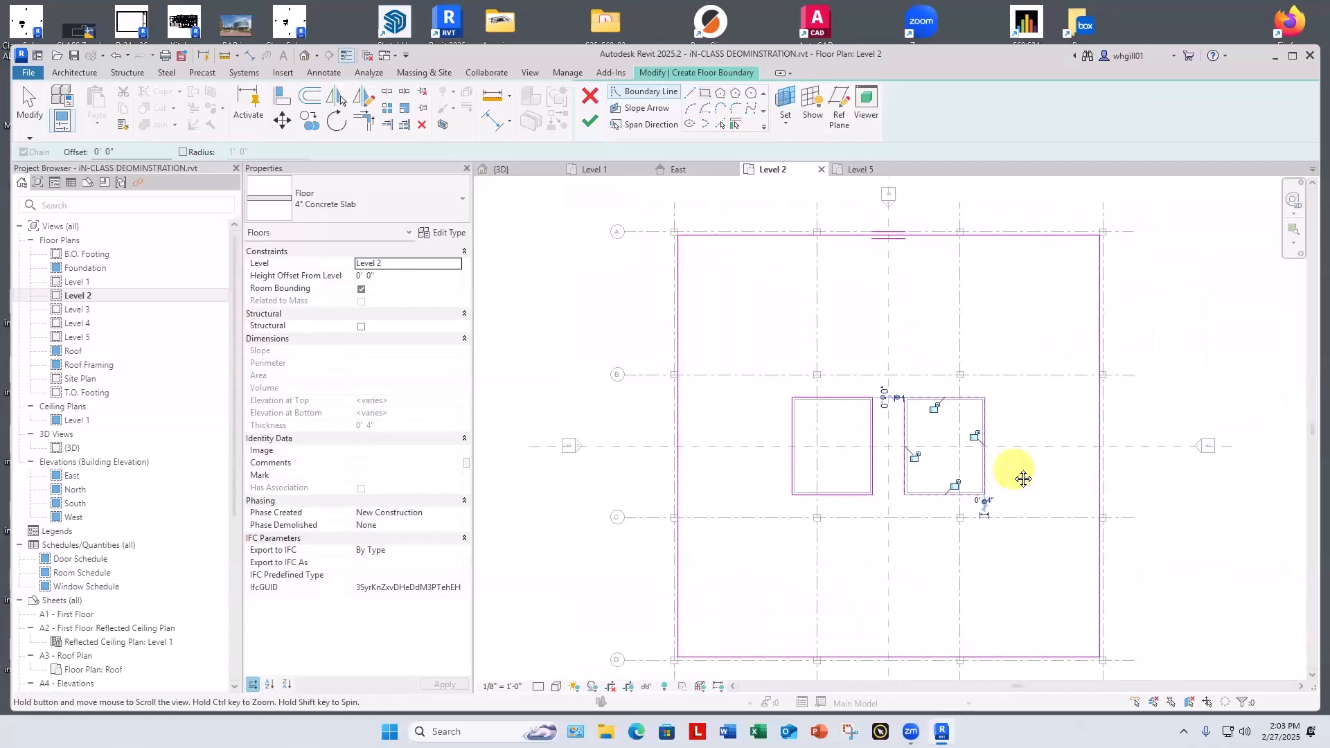
pyautogui.scroll(1, 1046, 412)
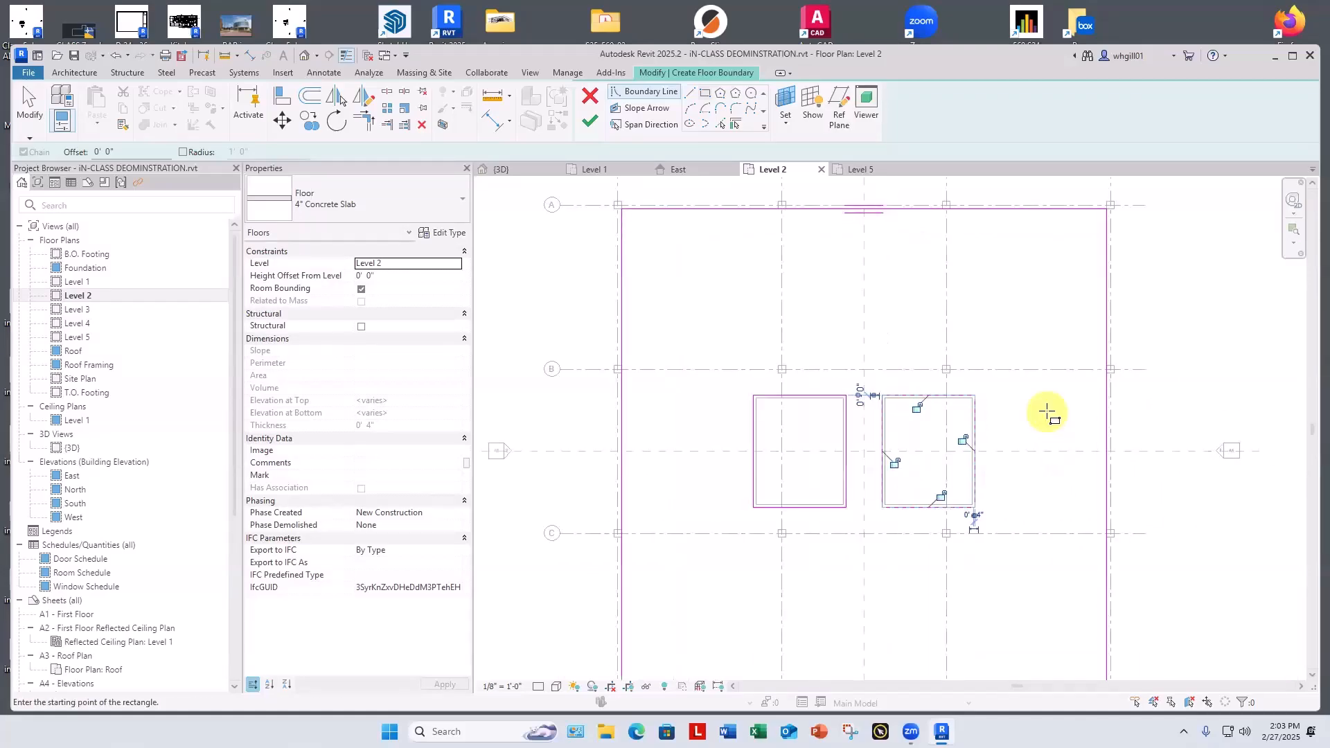
pyautogui.scroll(1, 1046, 412)
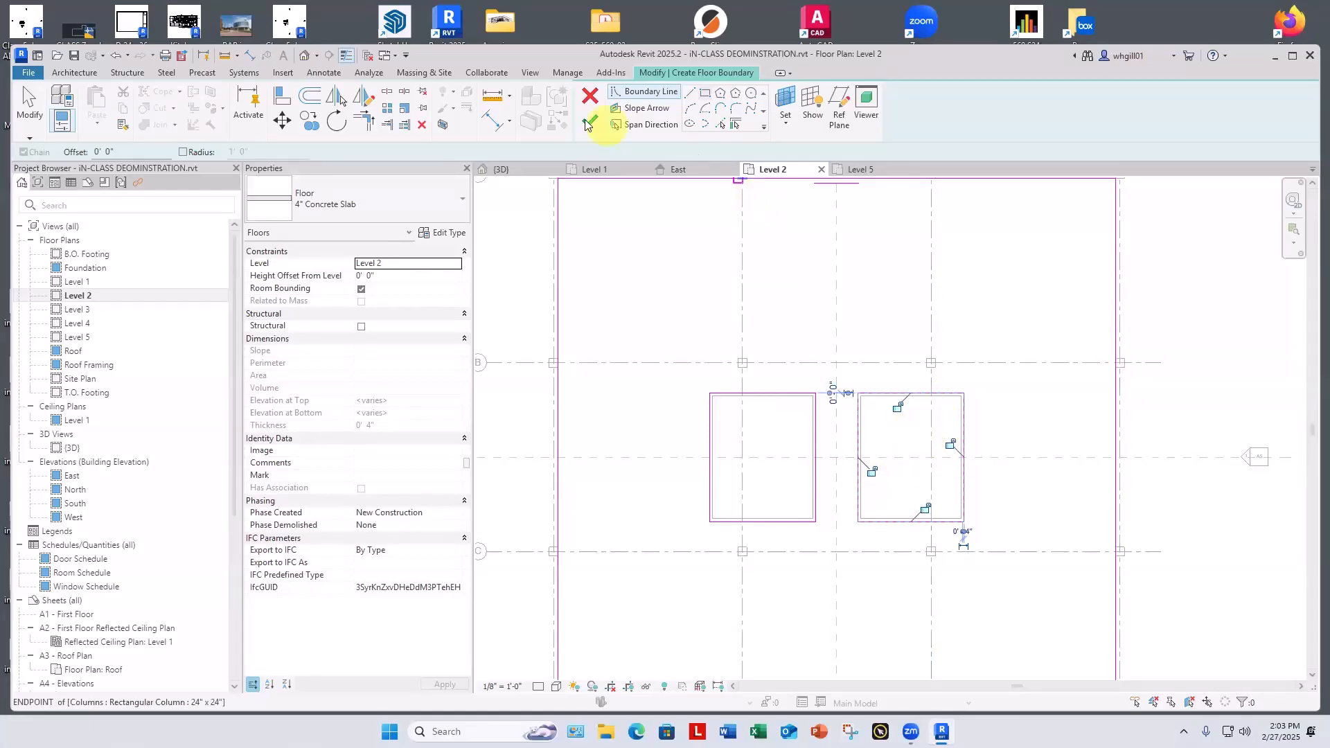
# Finish the Level 2 floor sketch to create the 4" Concrete Slab with its two openings, and clear the selection.
pyautogui.click(588, 122)
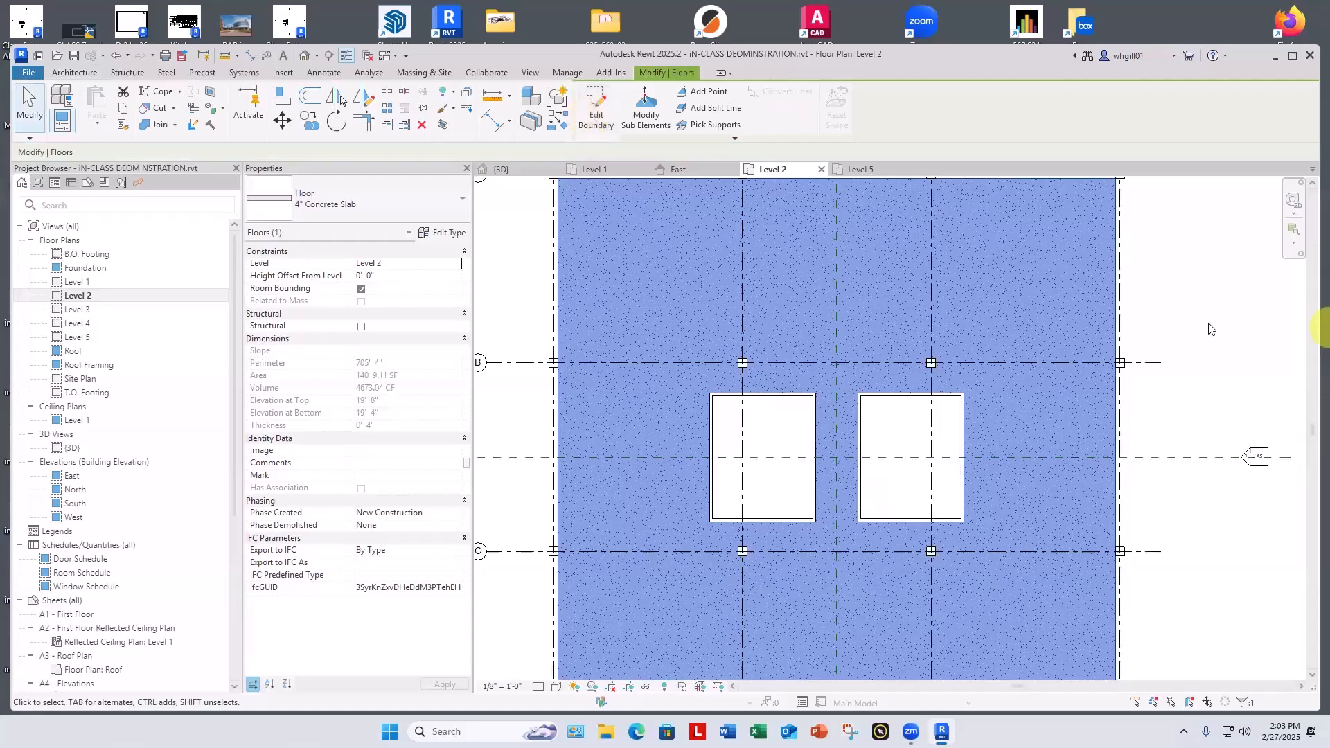
pyautogui.click(1187, 320)
pyautogui.scroll(-2, 1187, 319)
pyautogui.scroll(1, 1185, 318)
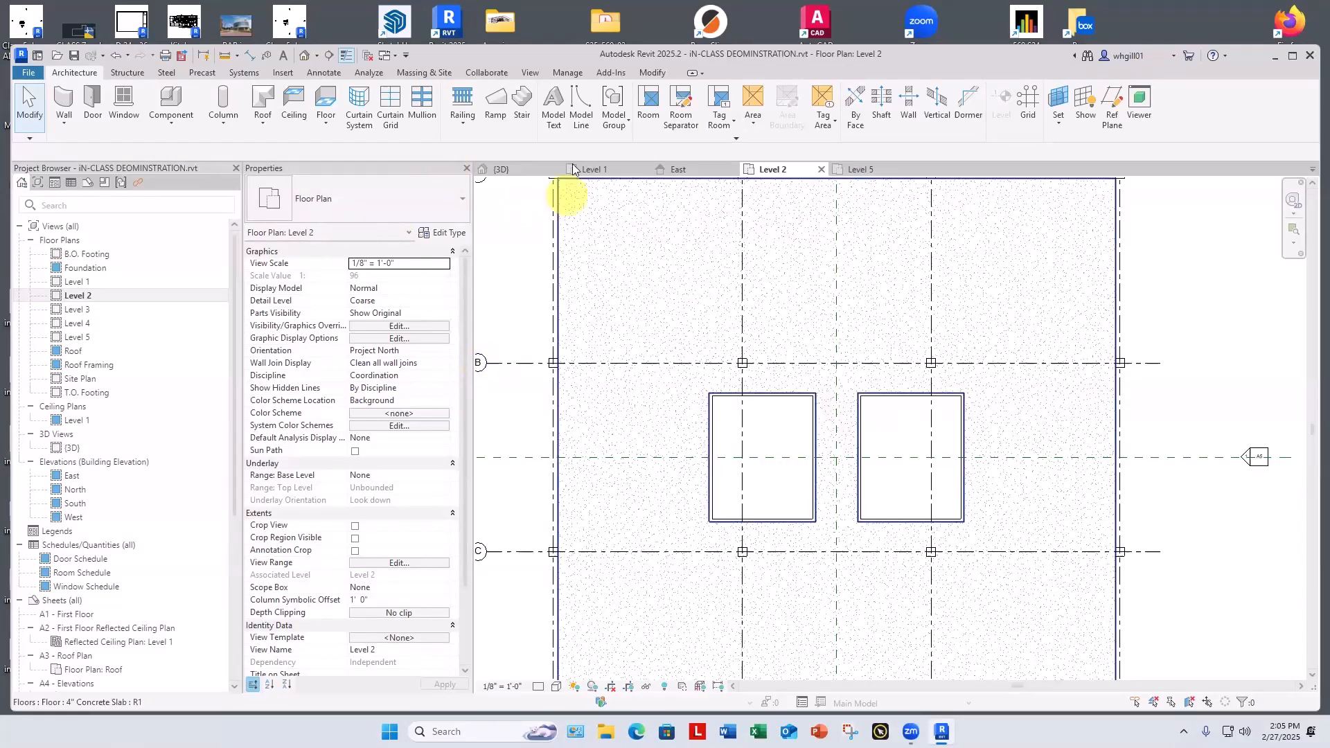
# Examine the Level 2 slab in the 3D view and check one central enclosure's wall constraints in the Level 1 floor plan.
pyautogui.click(525, 169)
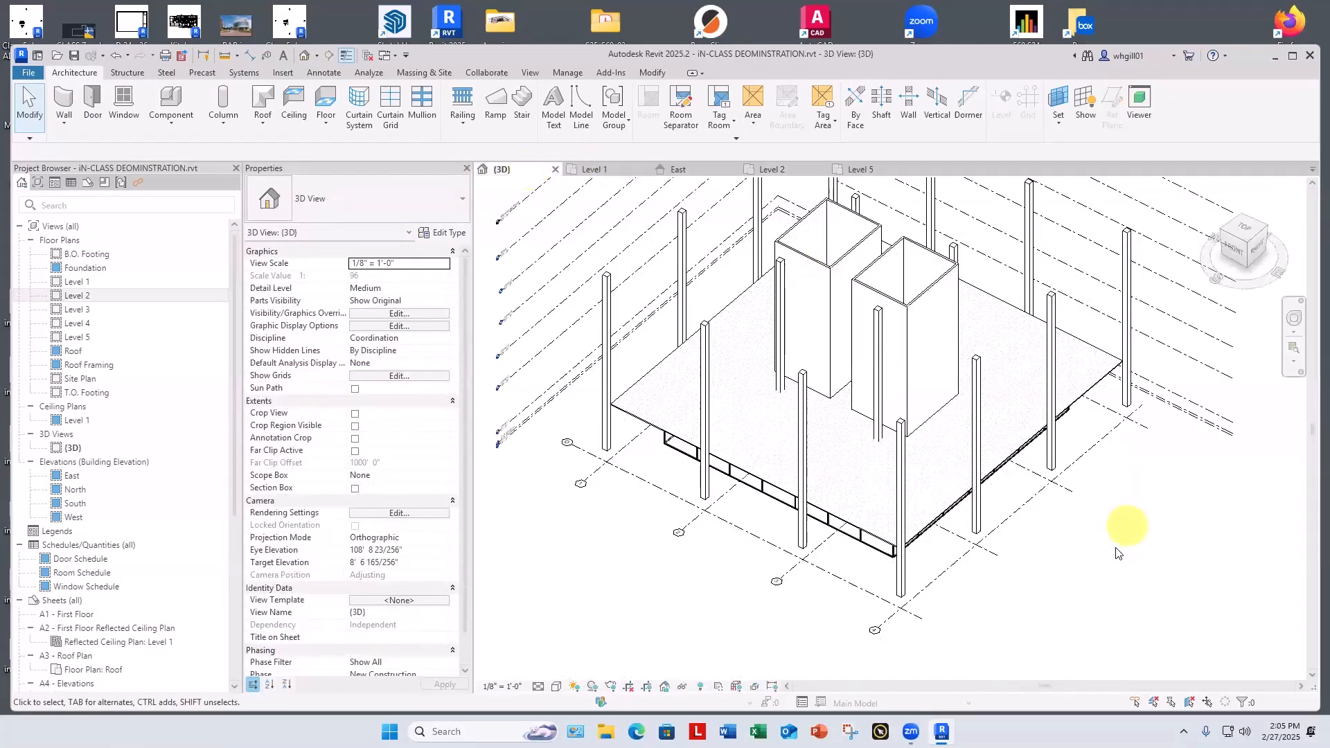
pyautogui.keyDown('shift'); pyautogui.moveTo(1113, 543); pyautogui.dragTo(1000, 421, button='middle'); pyautogui.keyUp('shift')
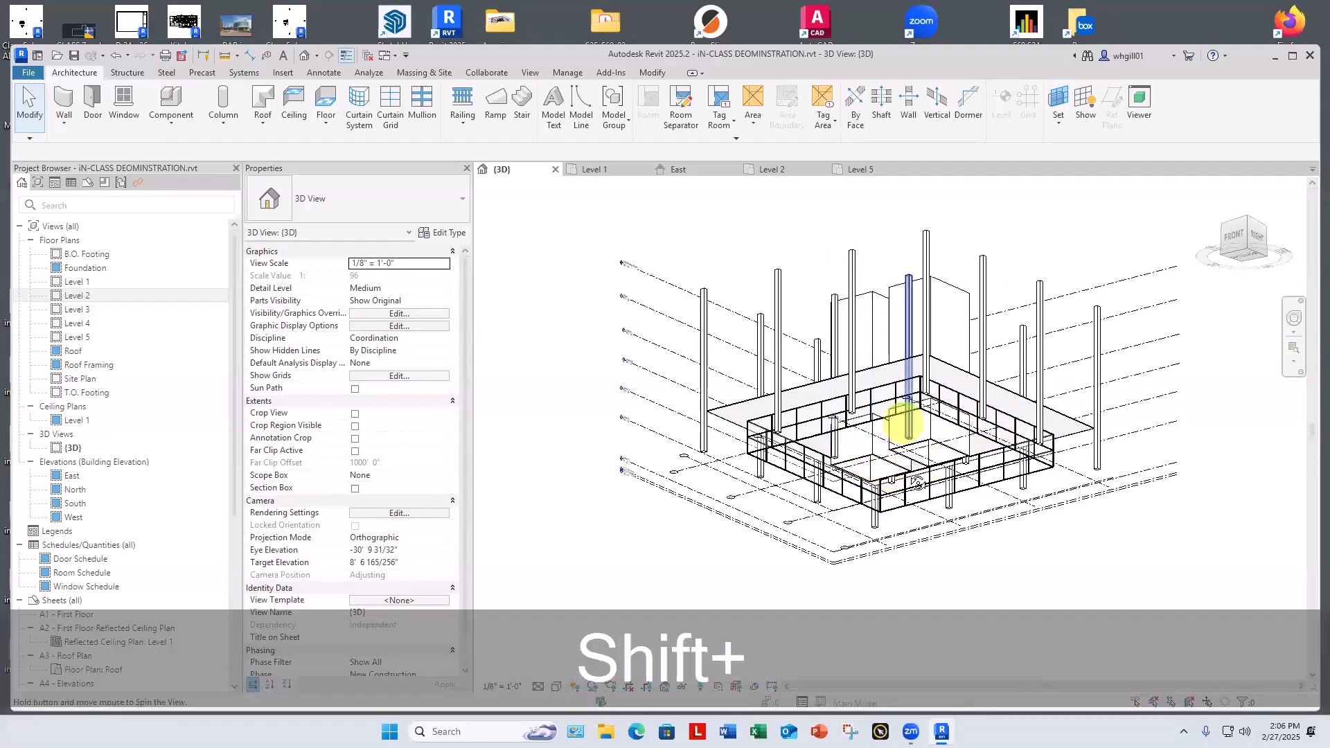
pyautogui.keyDown('shift'); pyautogui.moveTo(888, 457); pyautogui.dragTo(1181, 534, button='middle'); pyautogui.keyUp('shift')
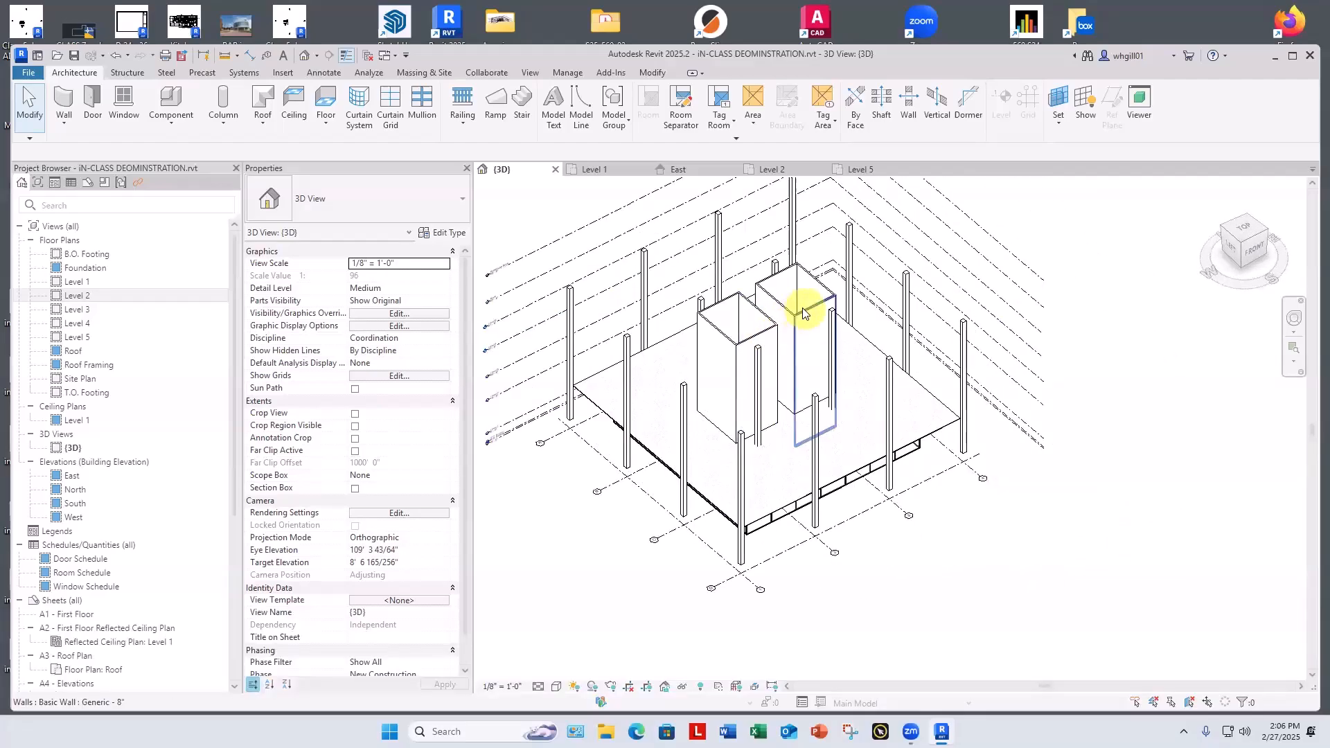
pyautogui.keyDown('shift'); pyautogui.moveTo(803, 313); pyautogui.dragTo(810, 207, button='middle'); pyautogui.keyUp('shift')
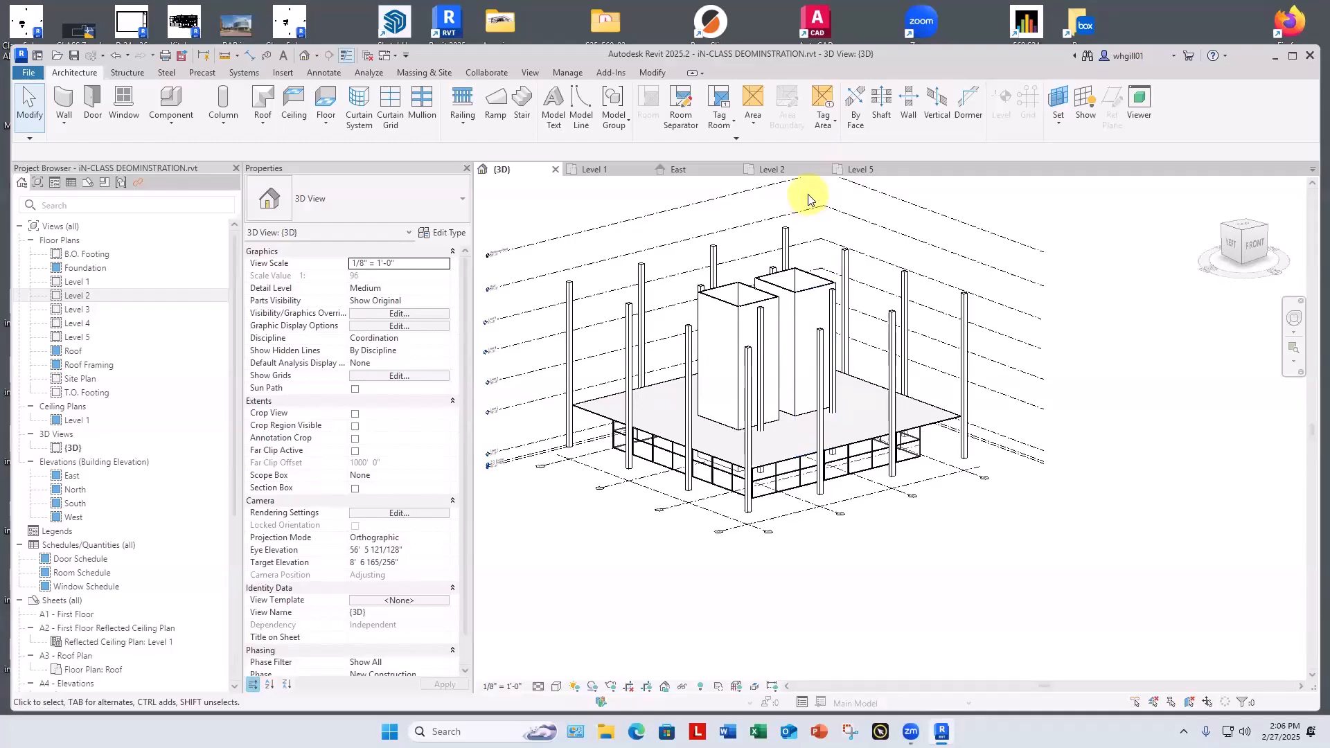
pyautogui.doubleClick(77, 281)
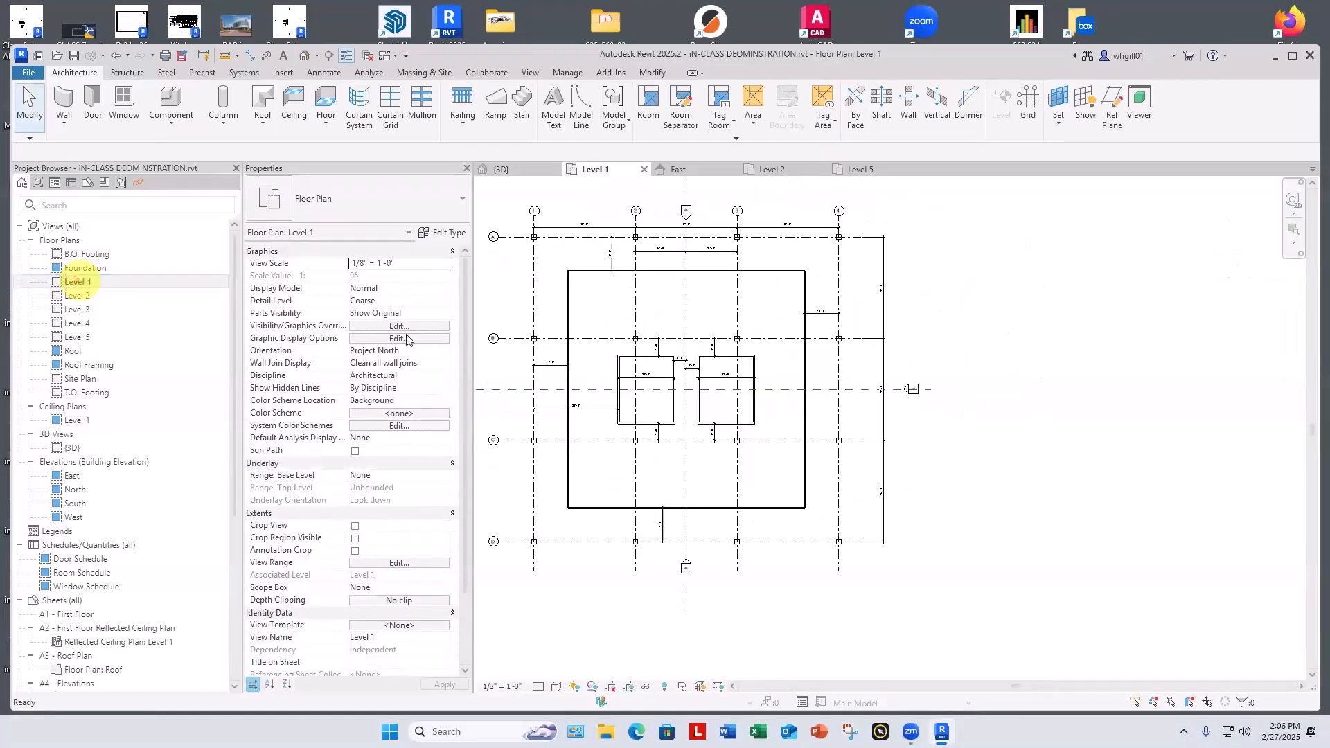
pyautogui.press('Tab')
pyautogui.click(619, 368)
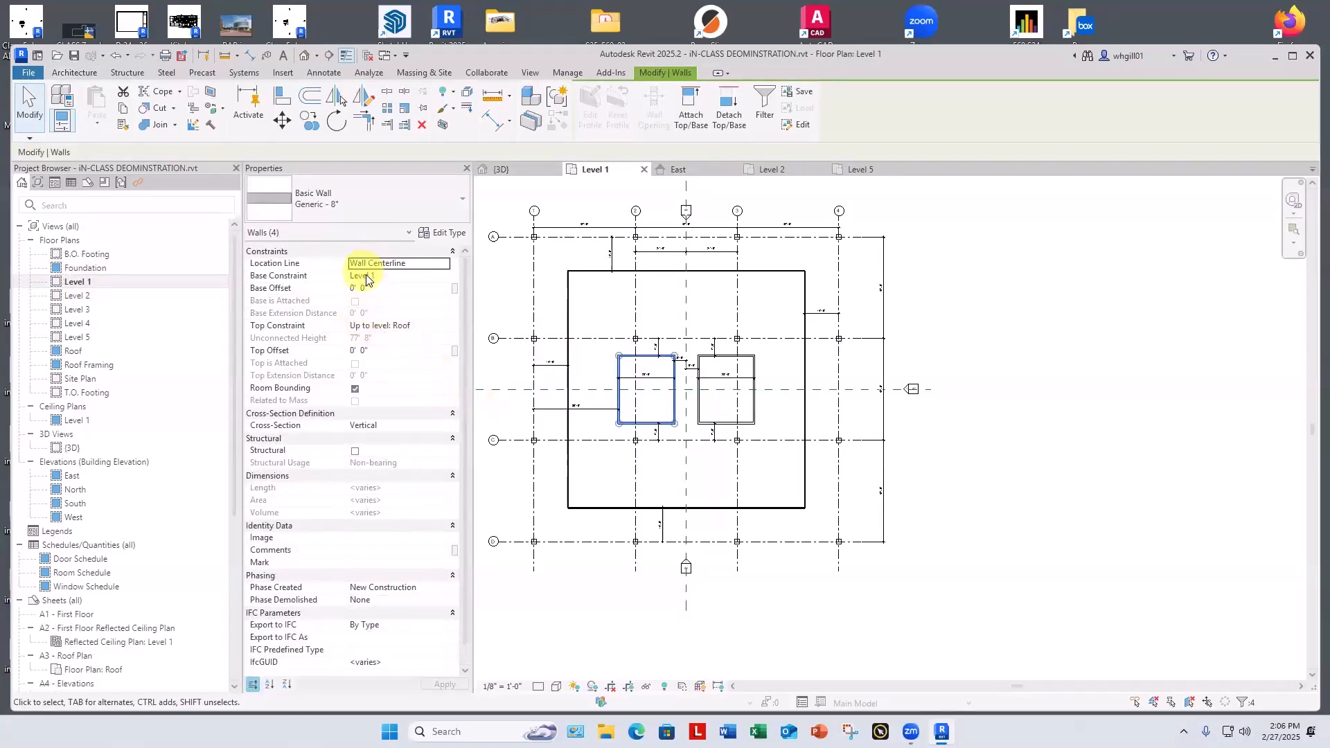
pyautogui.click(514, 315)
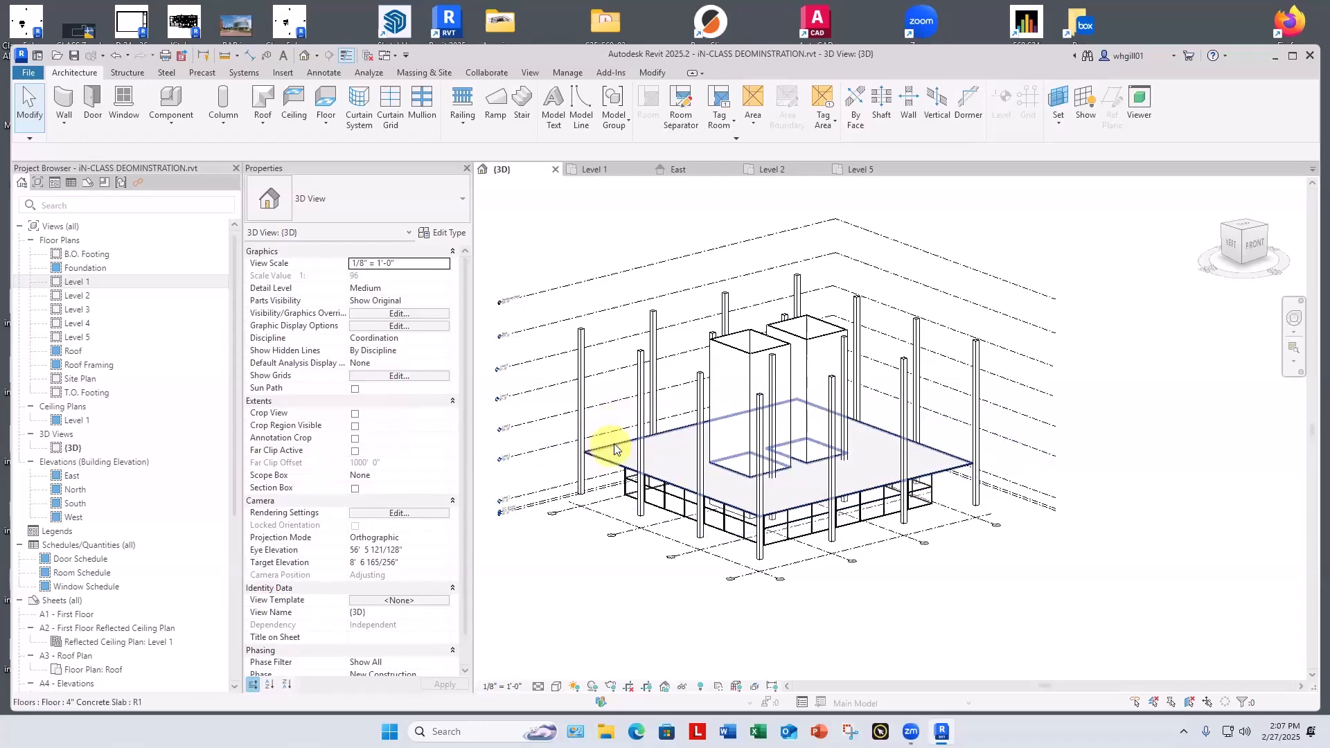
# Copy the Level 2 slab in the 3D view and paste it aligned to Level 3, Level 4, Level 5 and Roof.
pyautogui.click(612, 451)
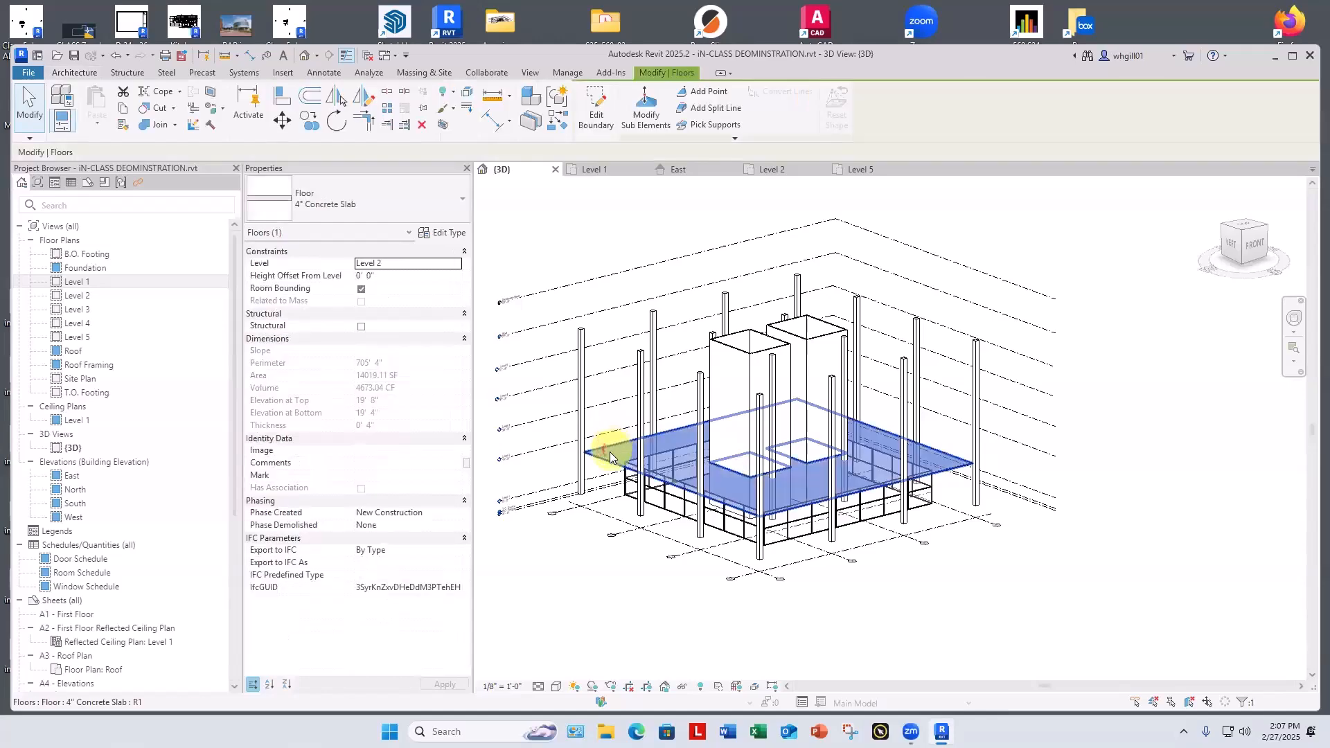
pyautogui.click(123, 112)
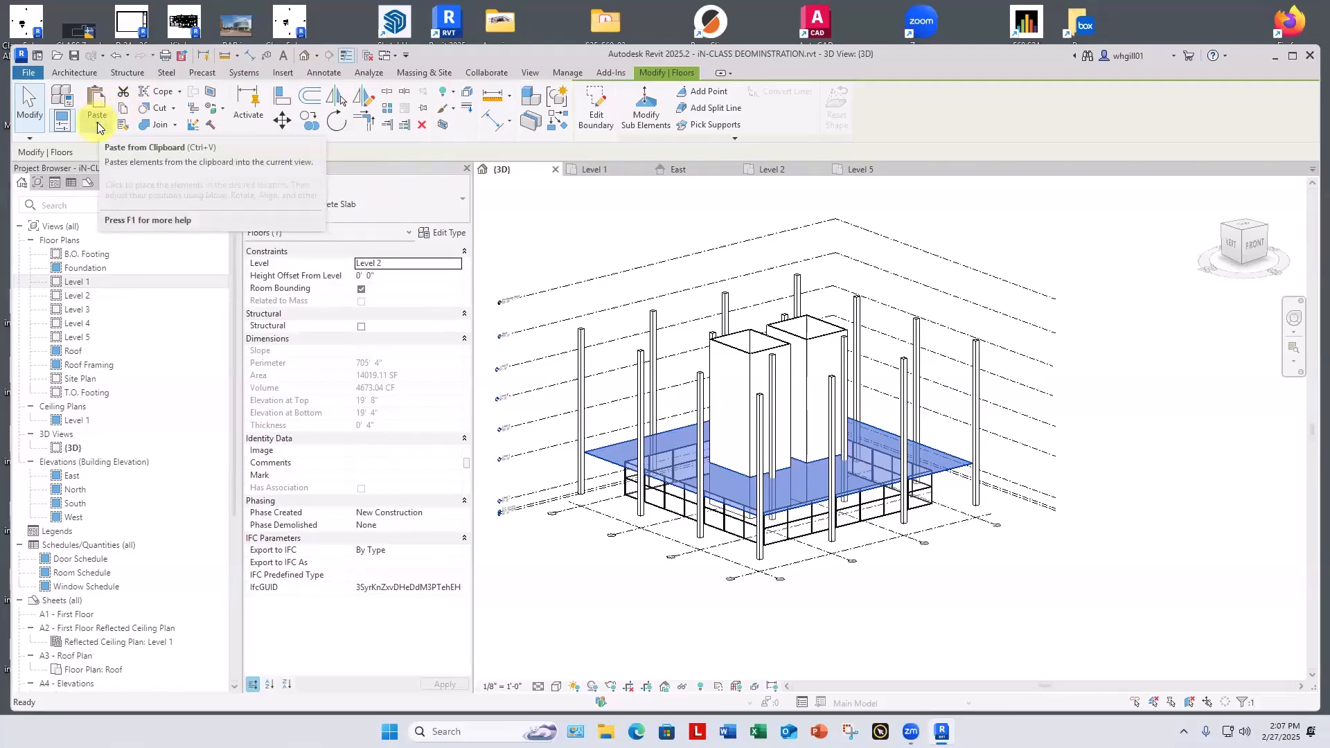
pyautogui.click(97, 123)
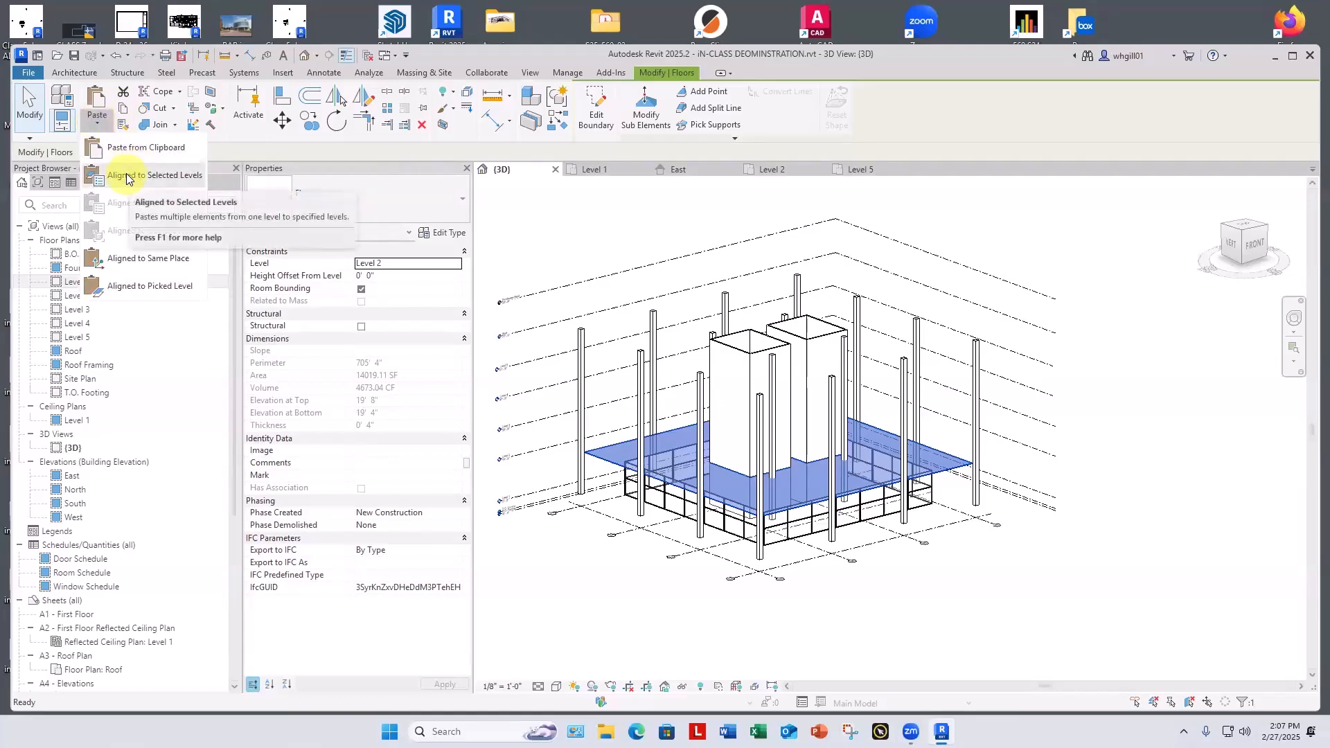
pyautogui.click(126, 178)
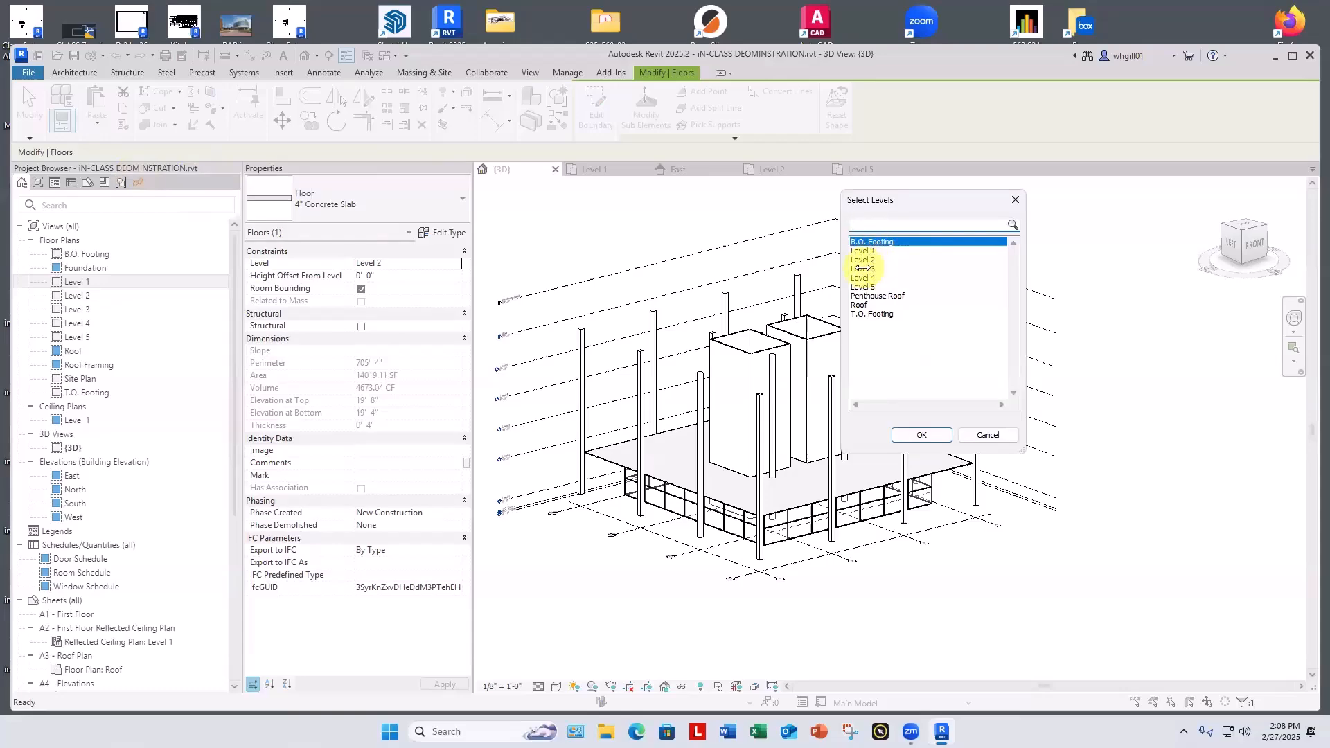
pyautogui.click(862, 269)
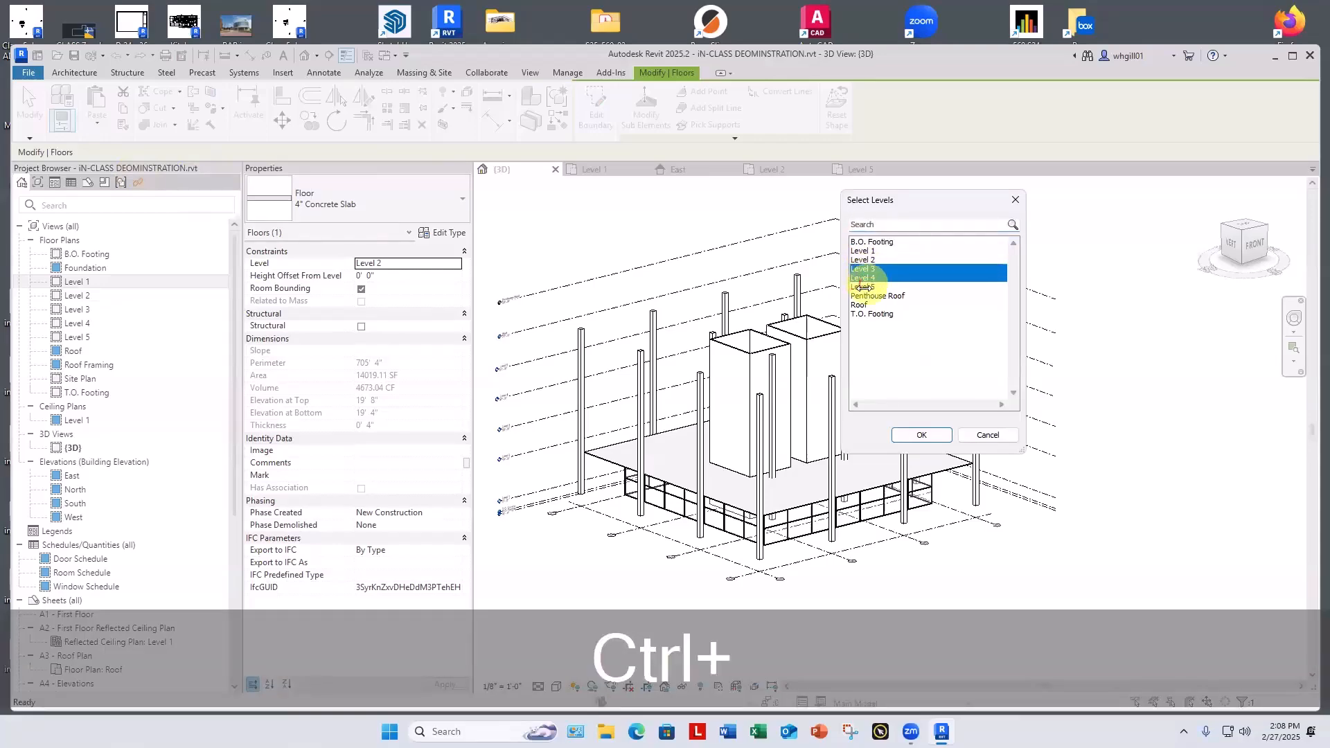
pyautogui.keyDown('ctrl'); pyautogui.click(862, 277); pyautogui.keyUp('ctrl')
pyautogui.keyDown('ctrl'); pyautogui.click(862, 286); pyautogui.keyUp('ctrl')
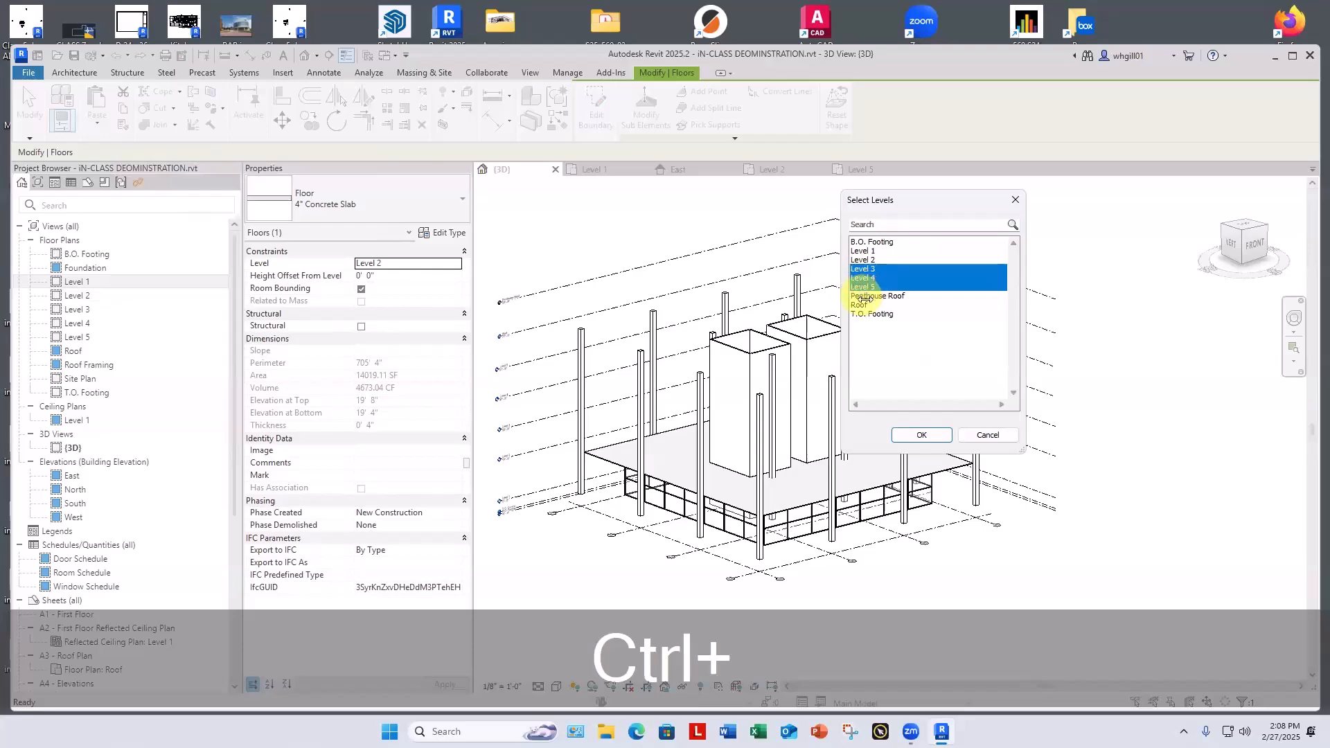
pyautogui.keyDown('ctrl'); pyautogui.click(859, 305); pyautogui.keyUp('ctrl')
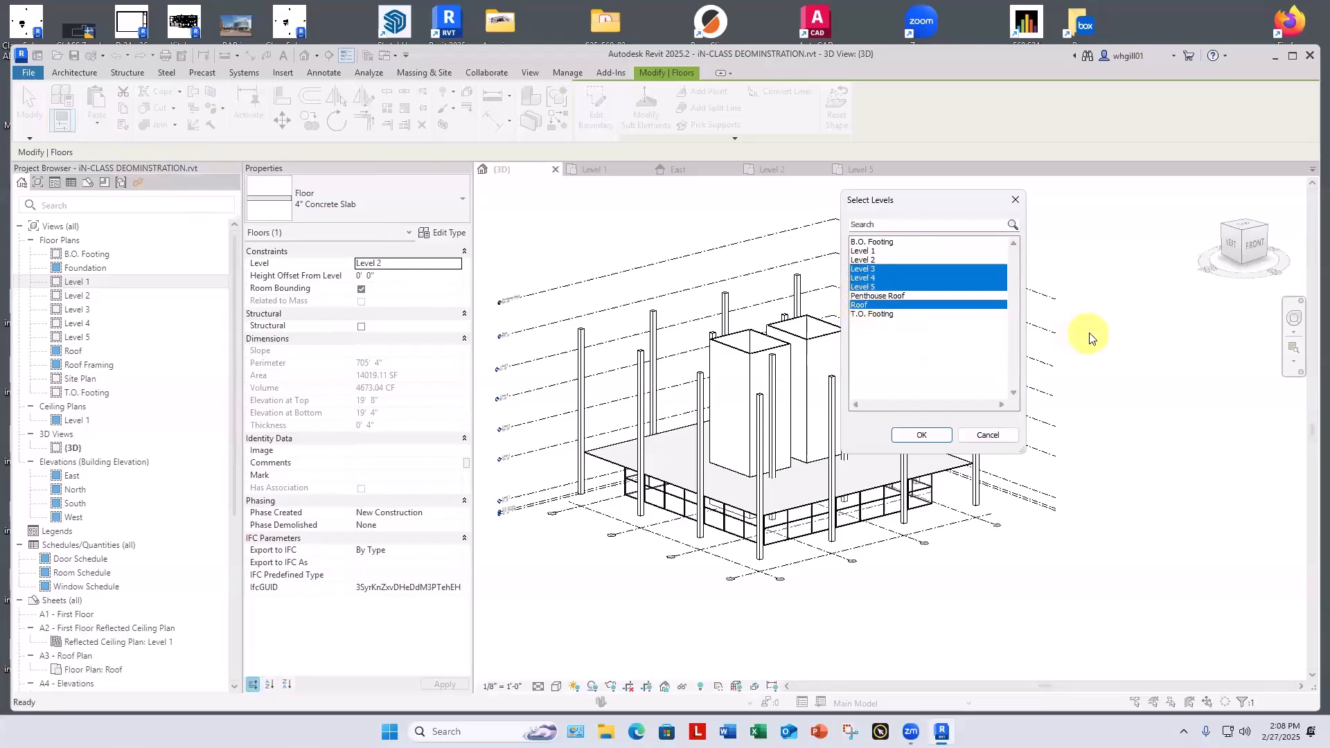
pyautogui.click(921, 435)
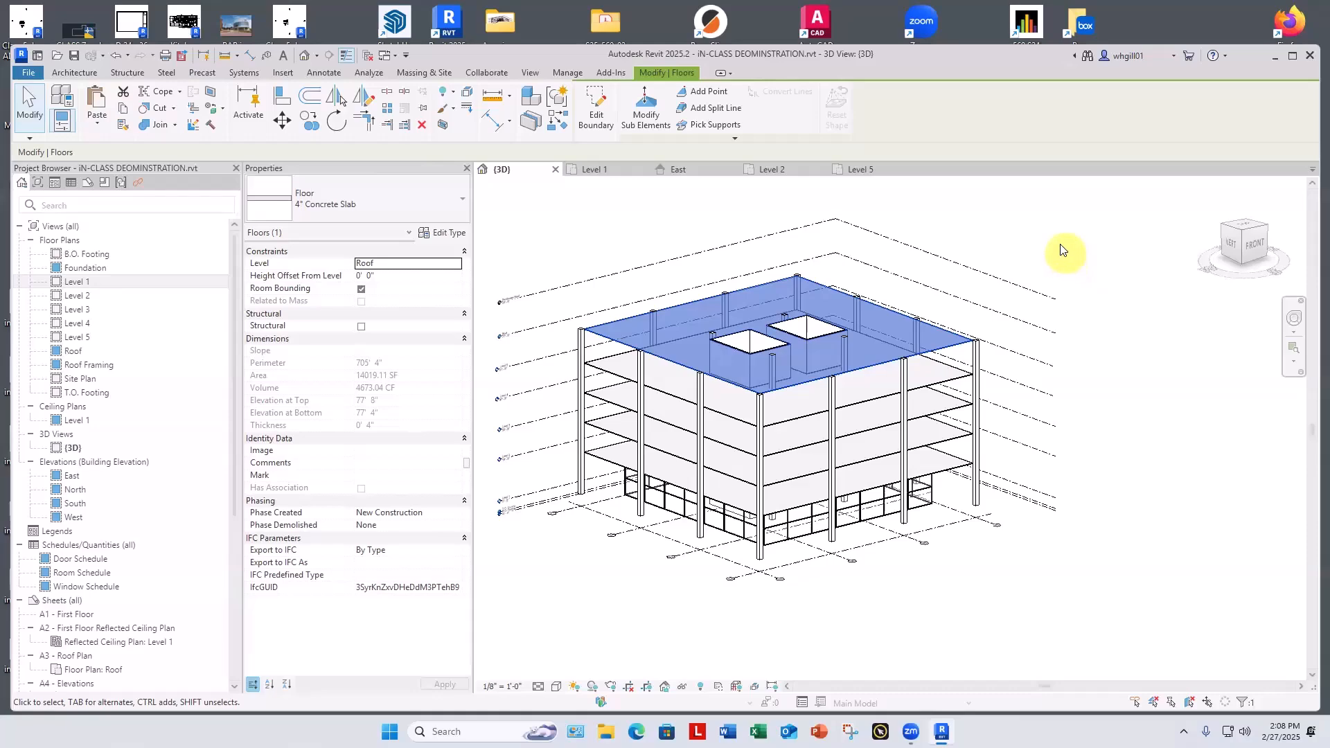
pyautogui.click(1063, 247)
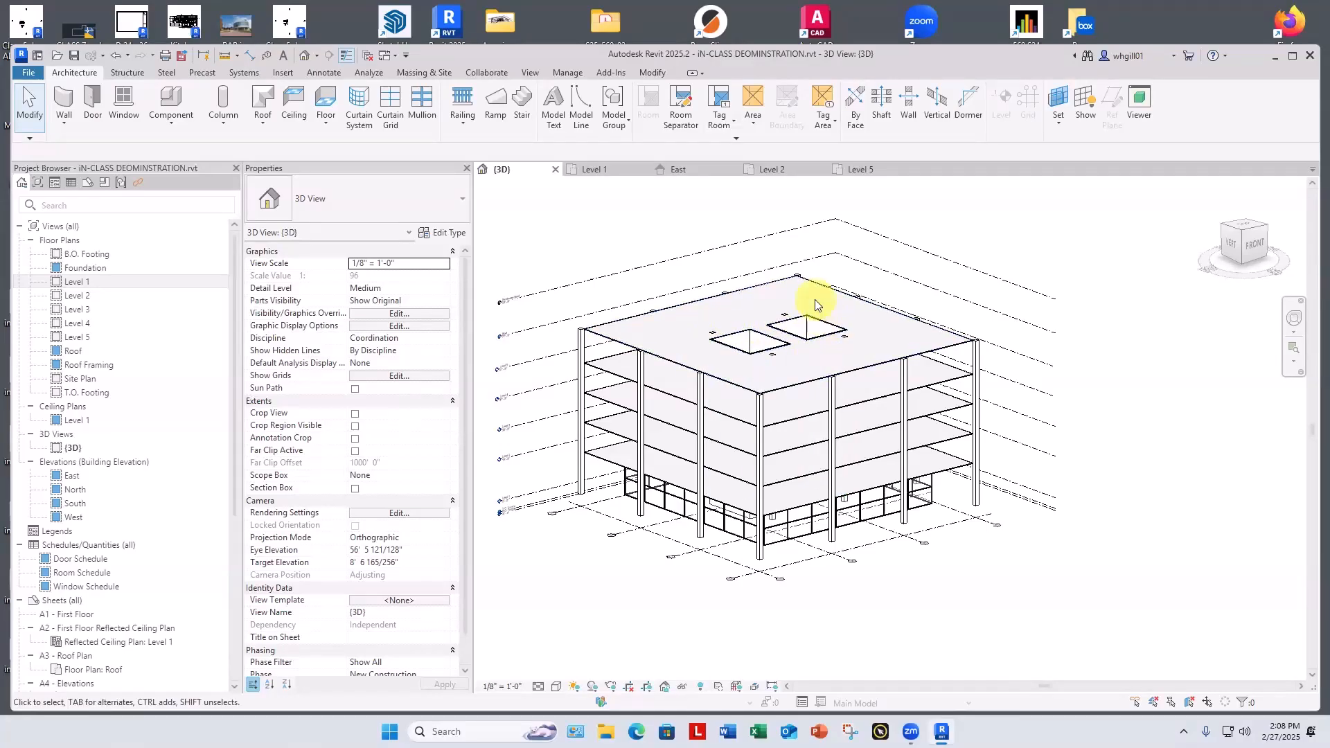
# Open the Level 2 floor plan and bring the whole slab and grid into view.
pyautogui.scroll(-1, 675, 545)
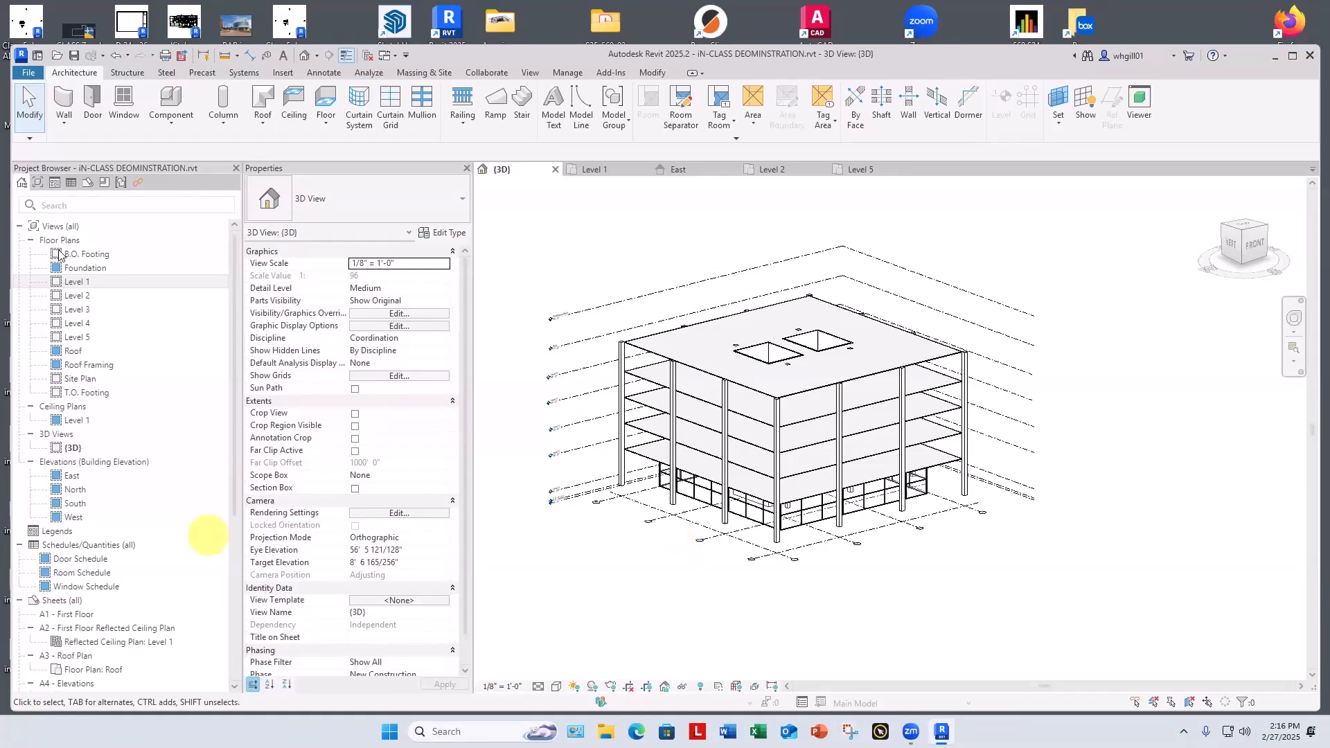
pyautogui.click(79, 297)
pyautogui.doubleClick(81, 296)
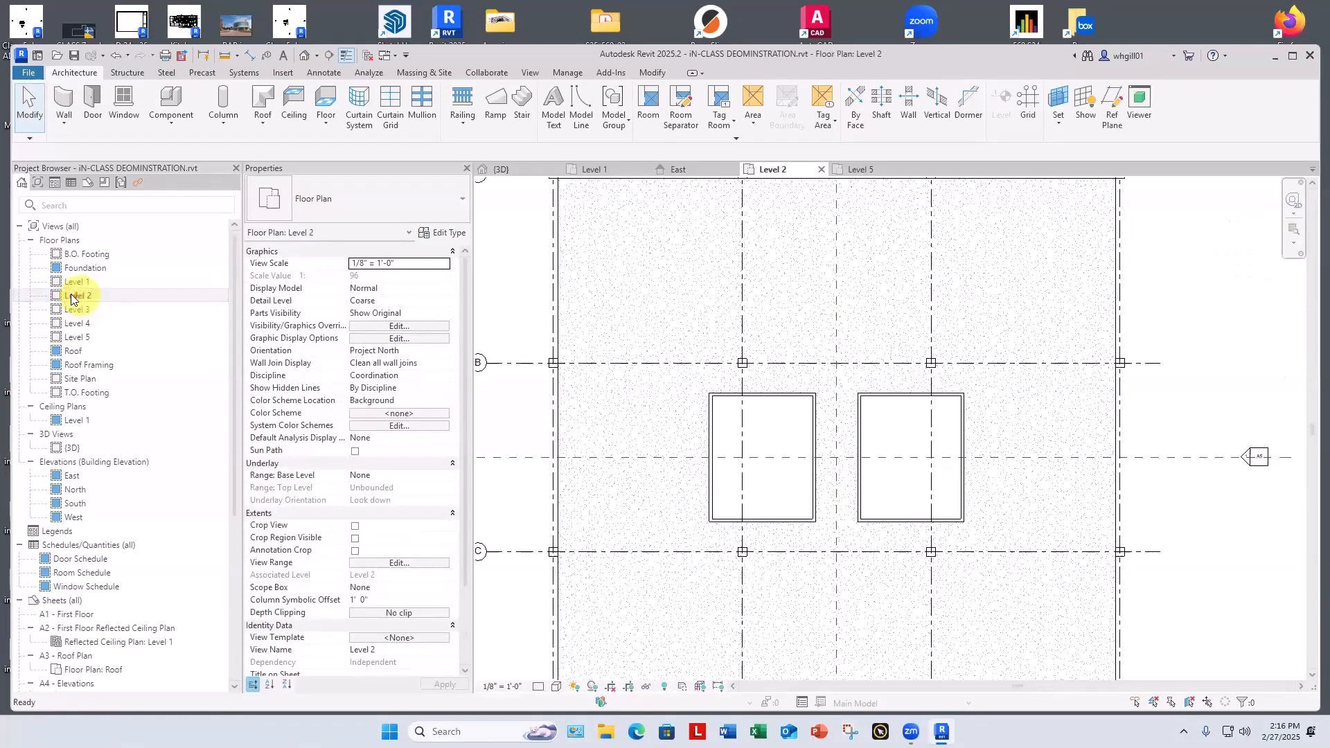
pyautogui.moveTo(597, 511)
pyautogui.mouseDown(button='middle')
pyautogui.moveTo(579, 448)
pyautogui.moveTo(626, 499)
pyautogui.moveTo(614, 524)
pyautogui.mouseUp(button='middle')
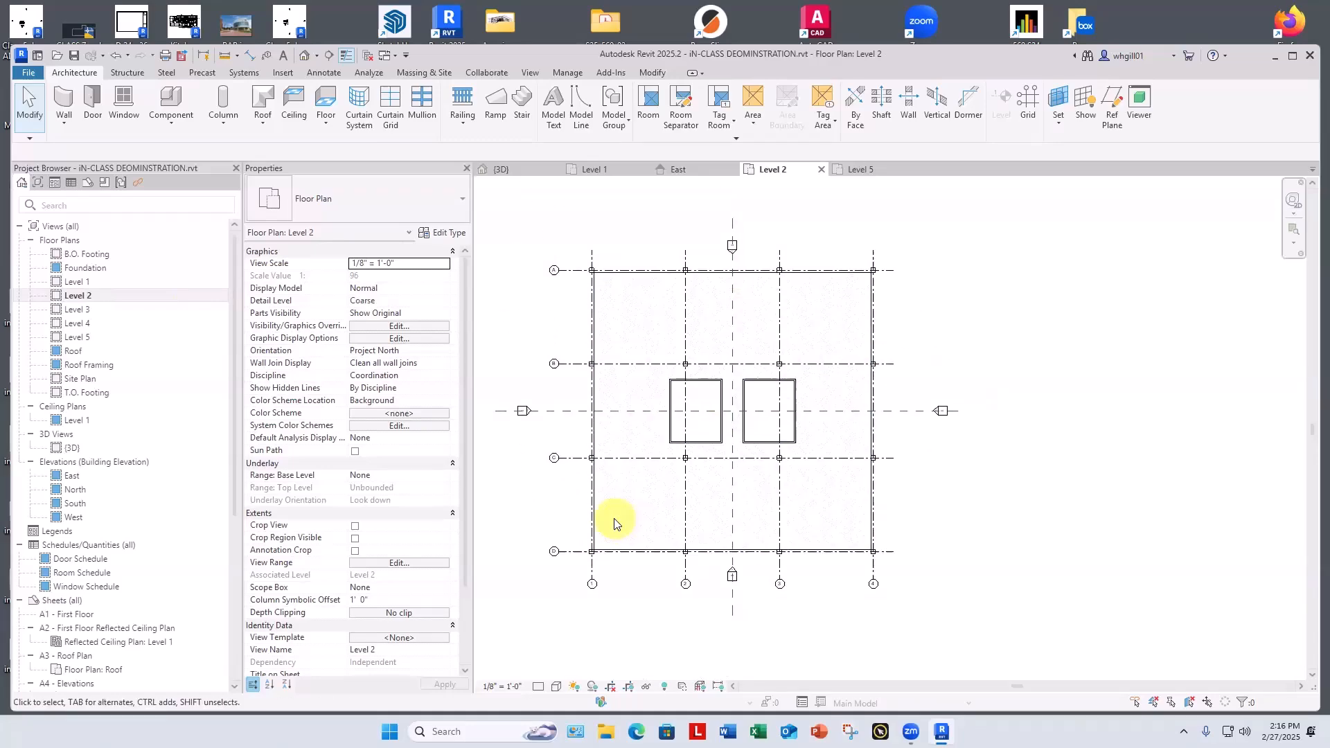
pyautogui.click(64, 123)
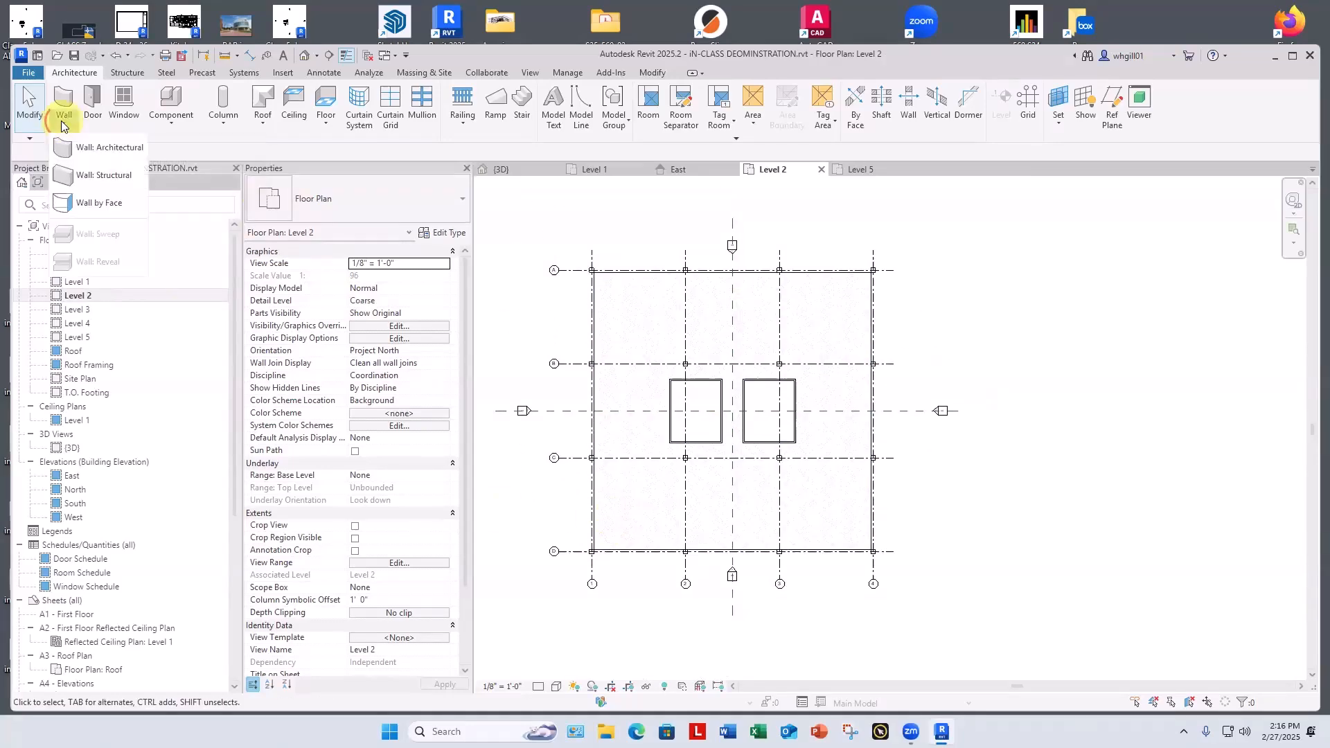
pyautogui.click(93, 142)
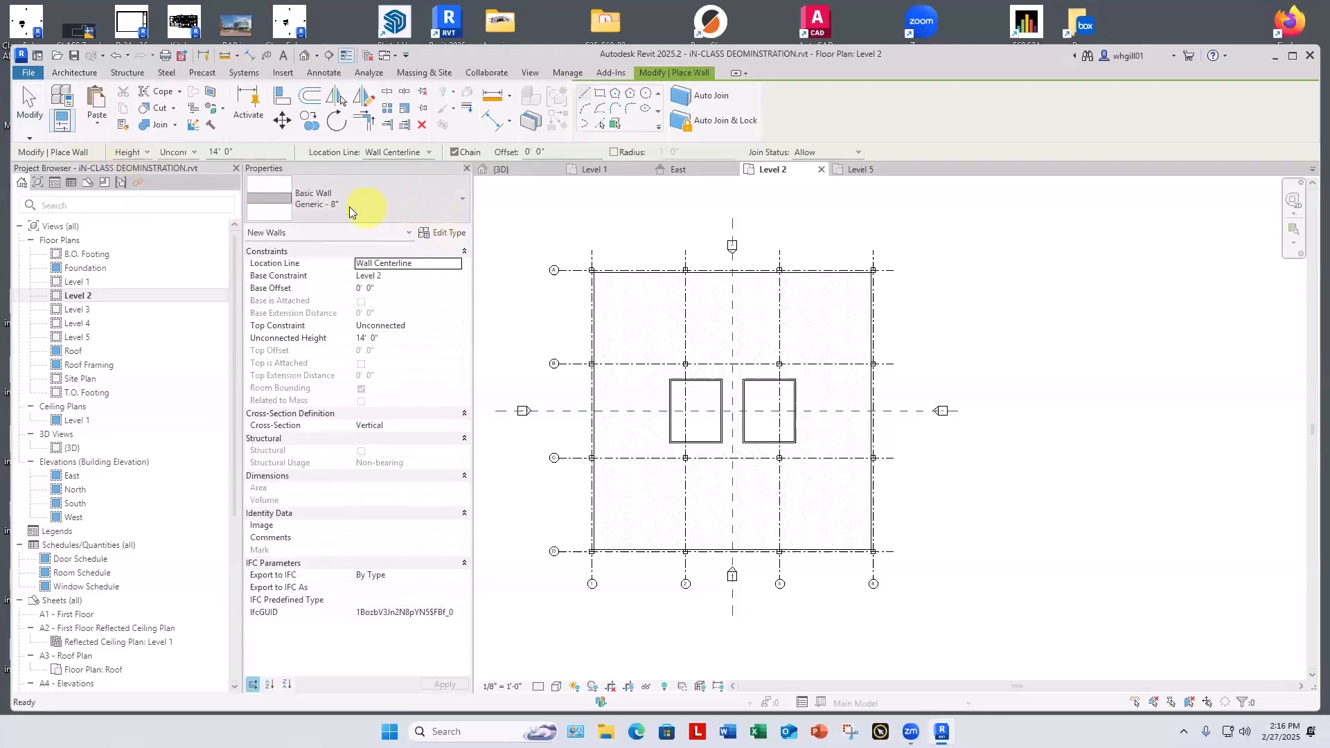
pyautogui.click(349, 207)
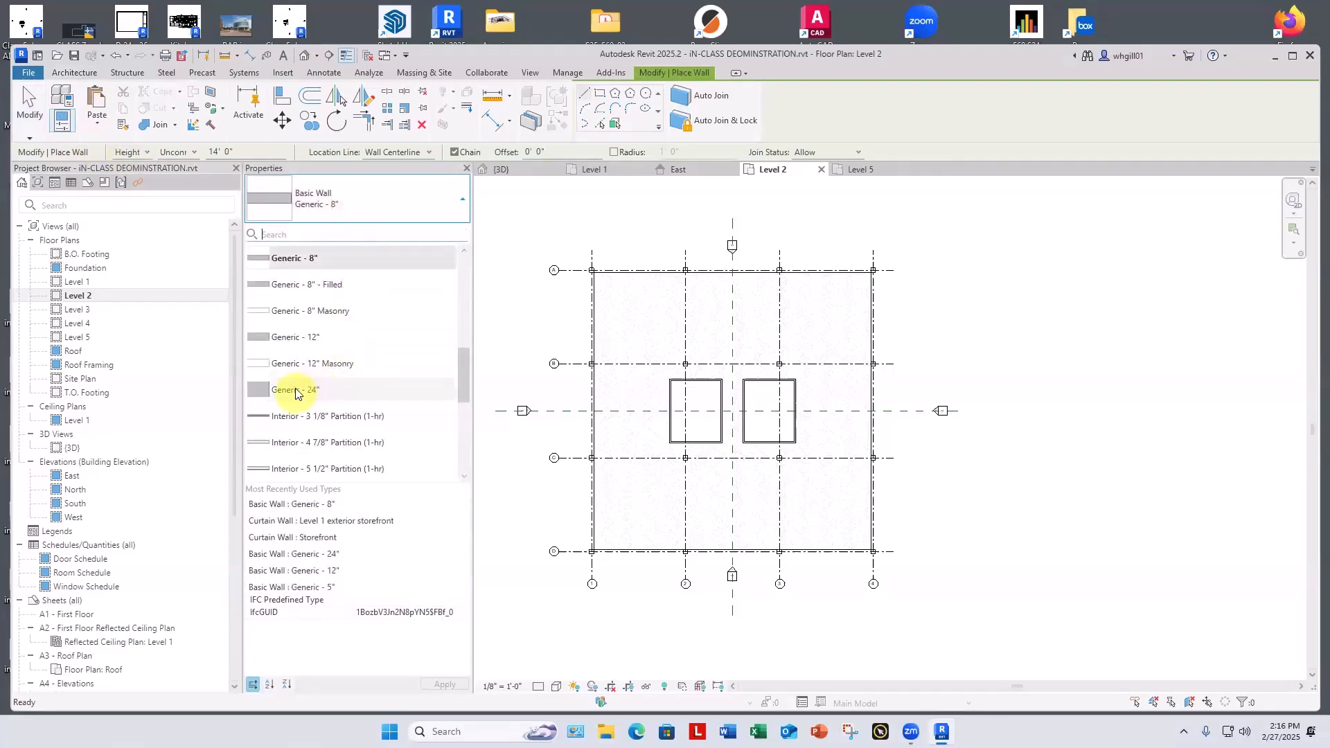
pyautogui.moveTo(296, 393)
pyautogui.press('Escape')
pyautogui.press('Escape')
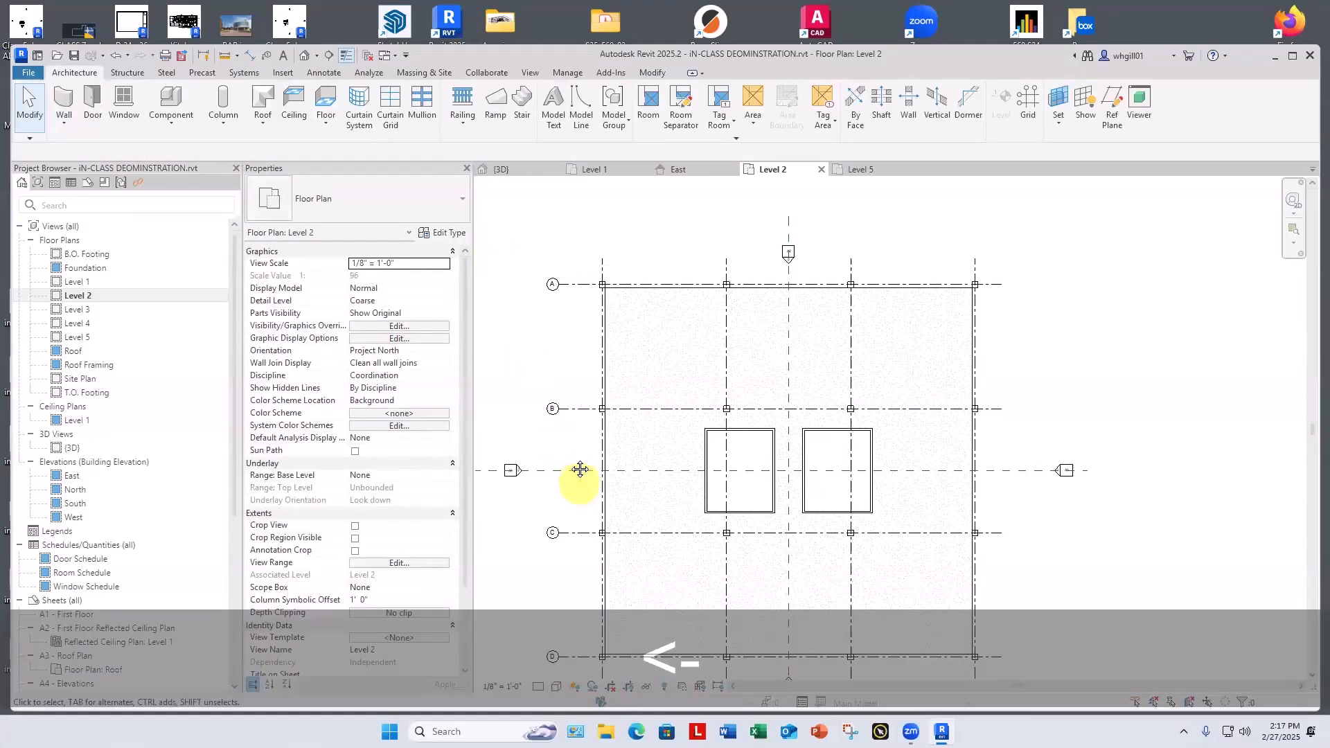
# Start an architectural wall near the column at grid D-1 using the Basic Wall Generic - 24" type, dismissing the save reminder without saving.
pyautogui.scroll(3, 588, 480)
pyautogui.scroll(4, 635, 530)
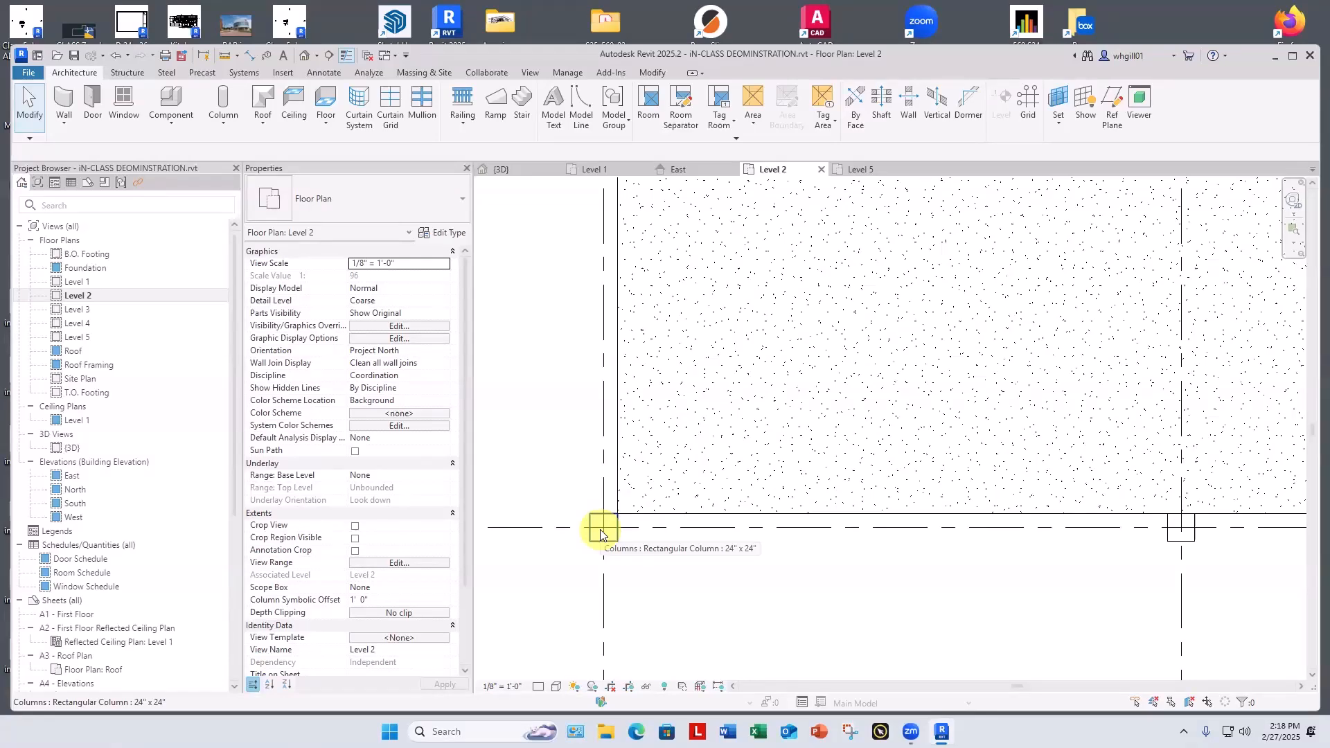
pyautogui.click(62, 123)
pyautogui.click(97, 143)
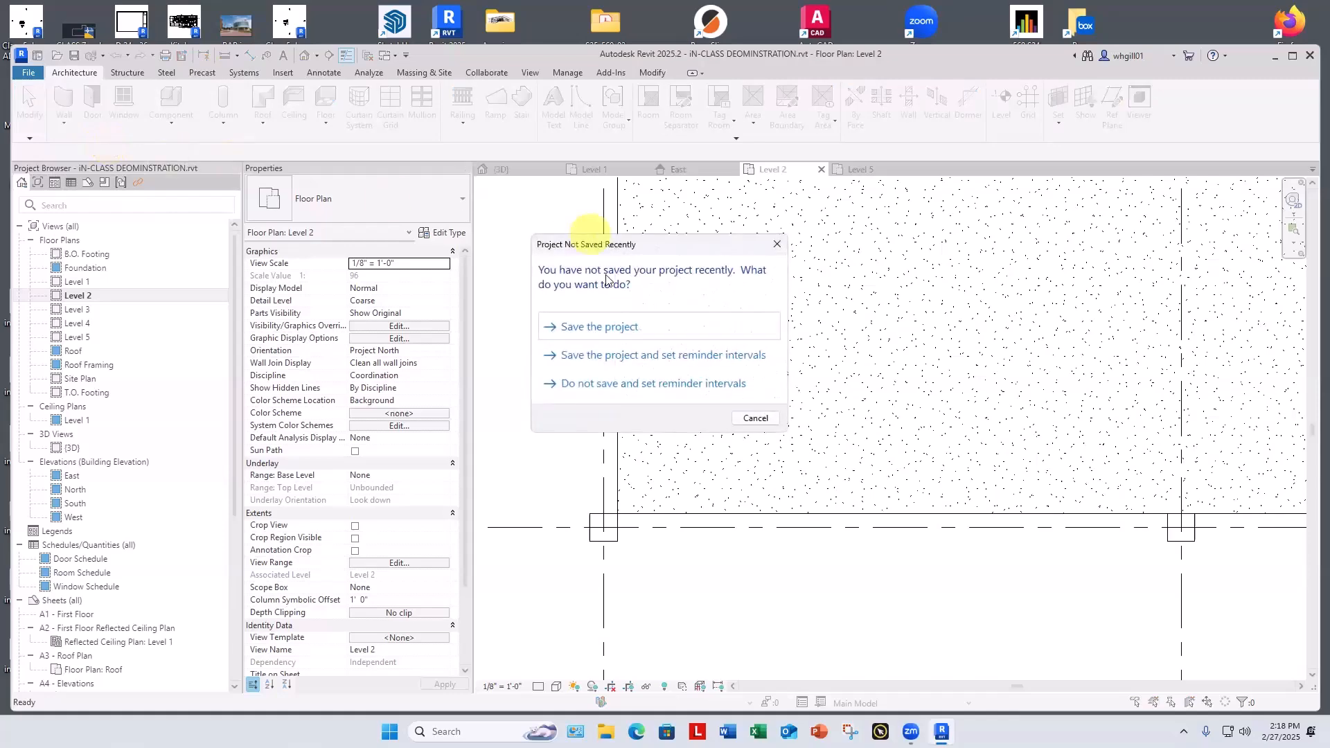
pyautogui.click(777, 243)
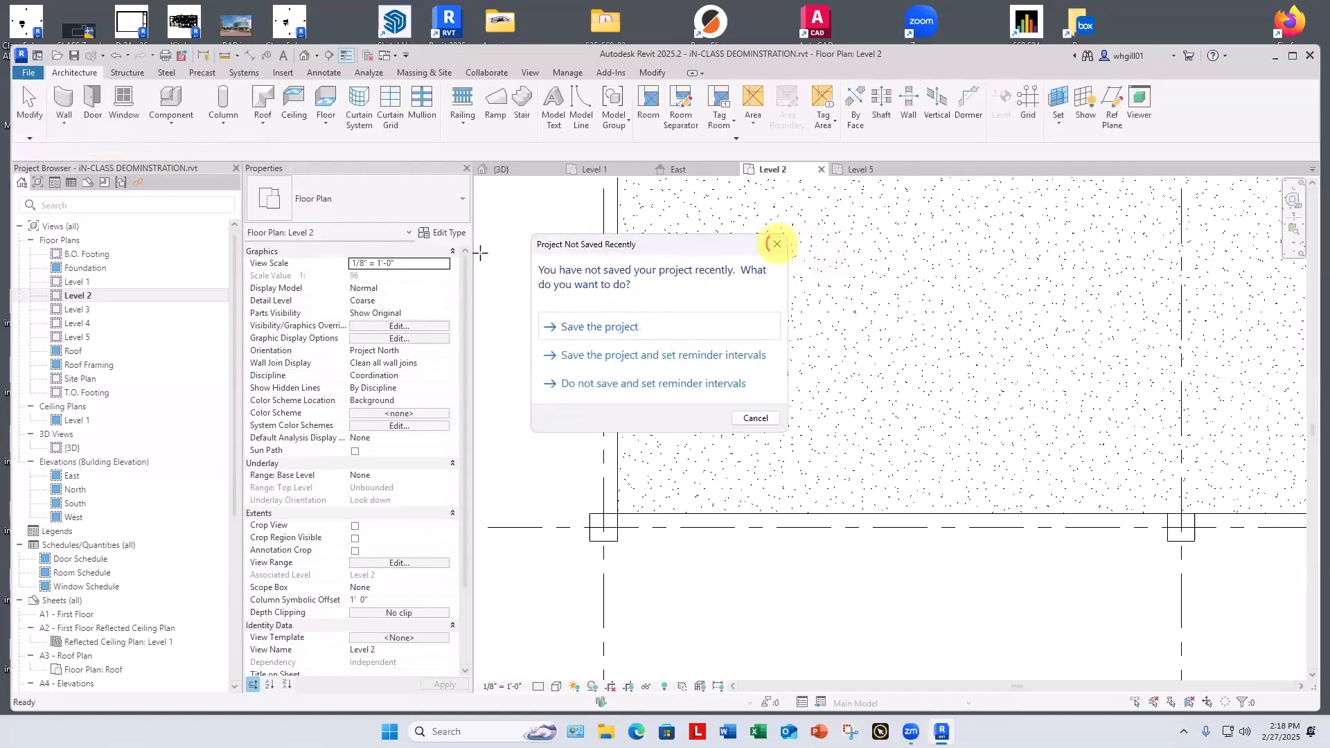
pyautogui.click(305, 202)
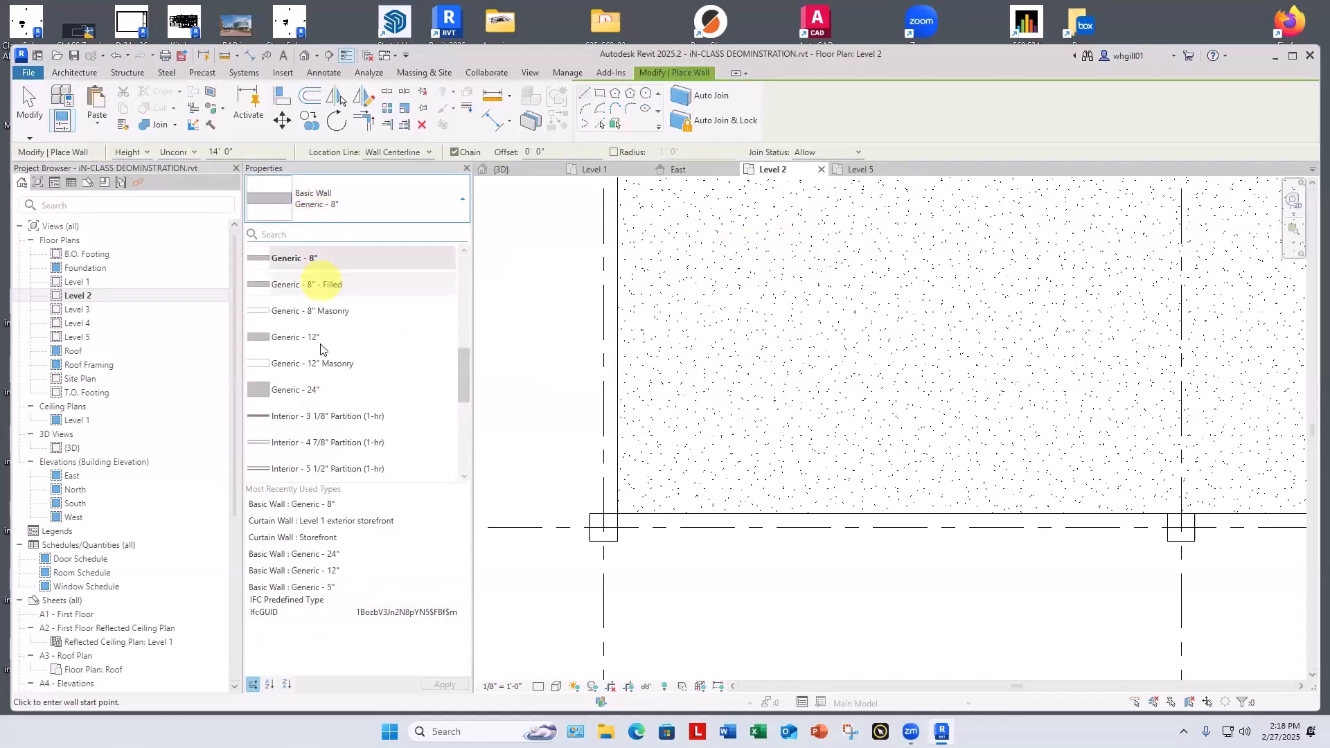
pyautogui.click(309, 388)
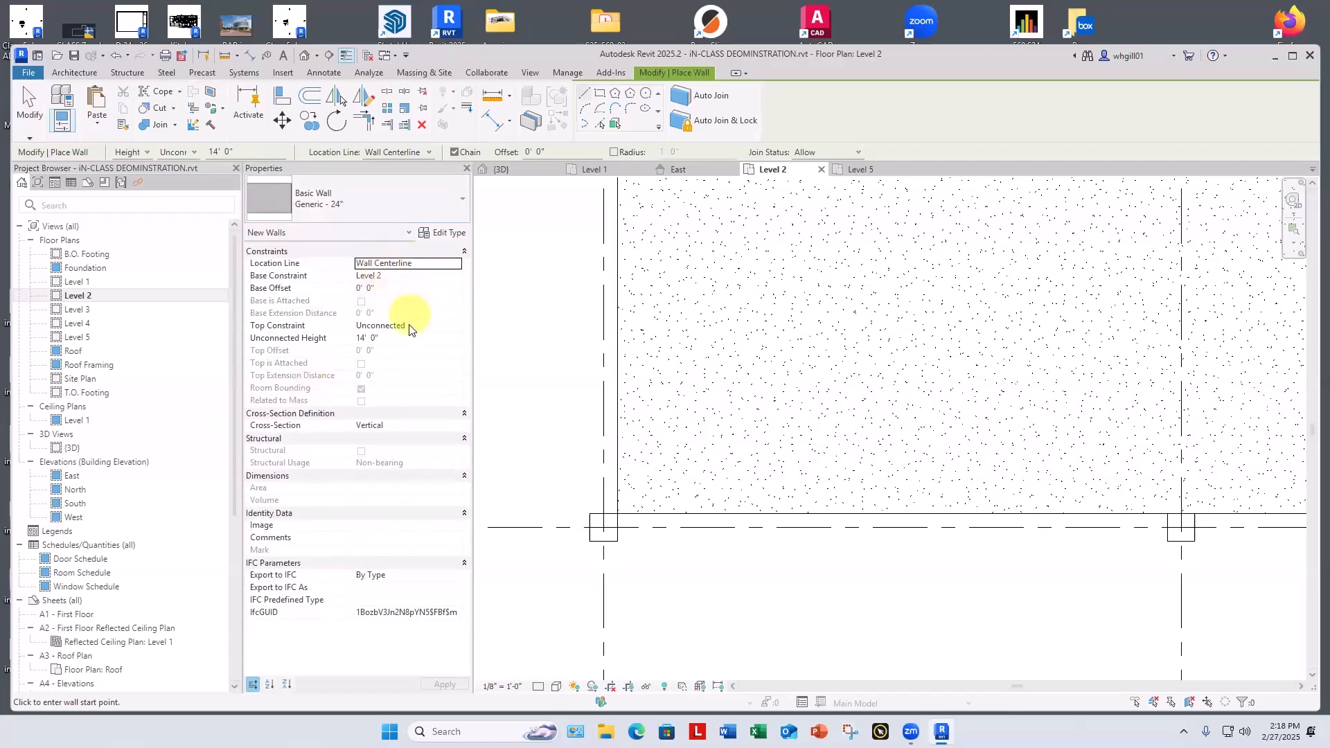
# Set the new wall's base offset to -4' from Level 2 and its top constraint to Up to level: Roof.
pyautogui.click(370, 288)
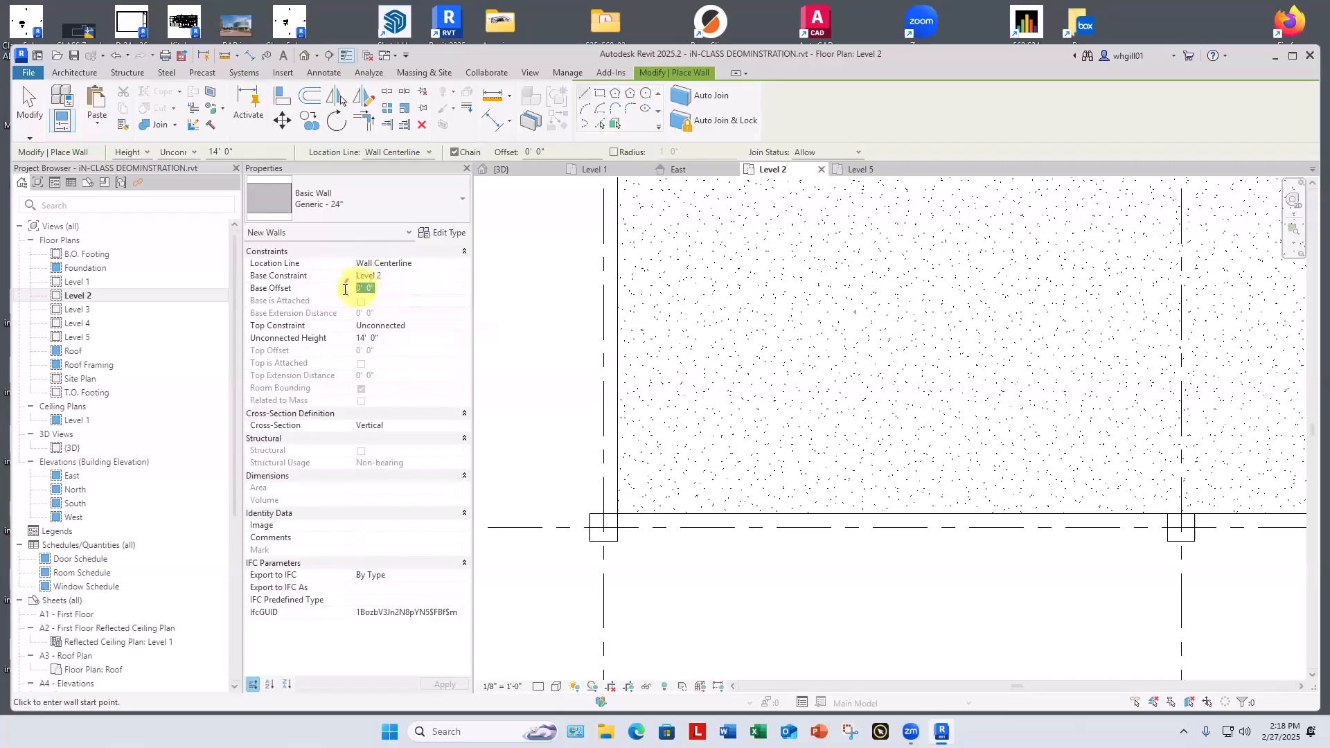
pyautogui.write("-4'")
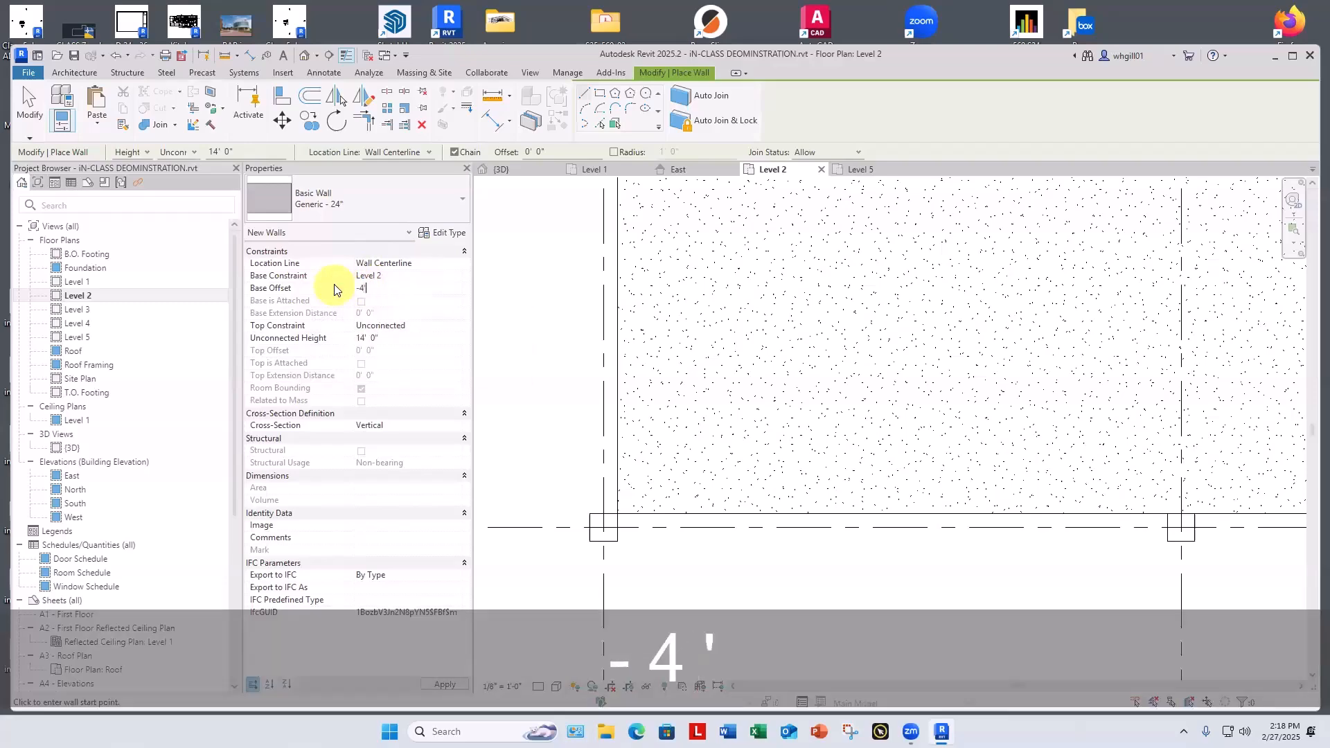
pyautogui.press('Return')
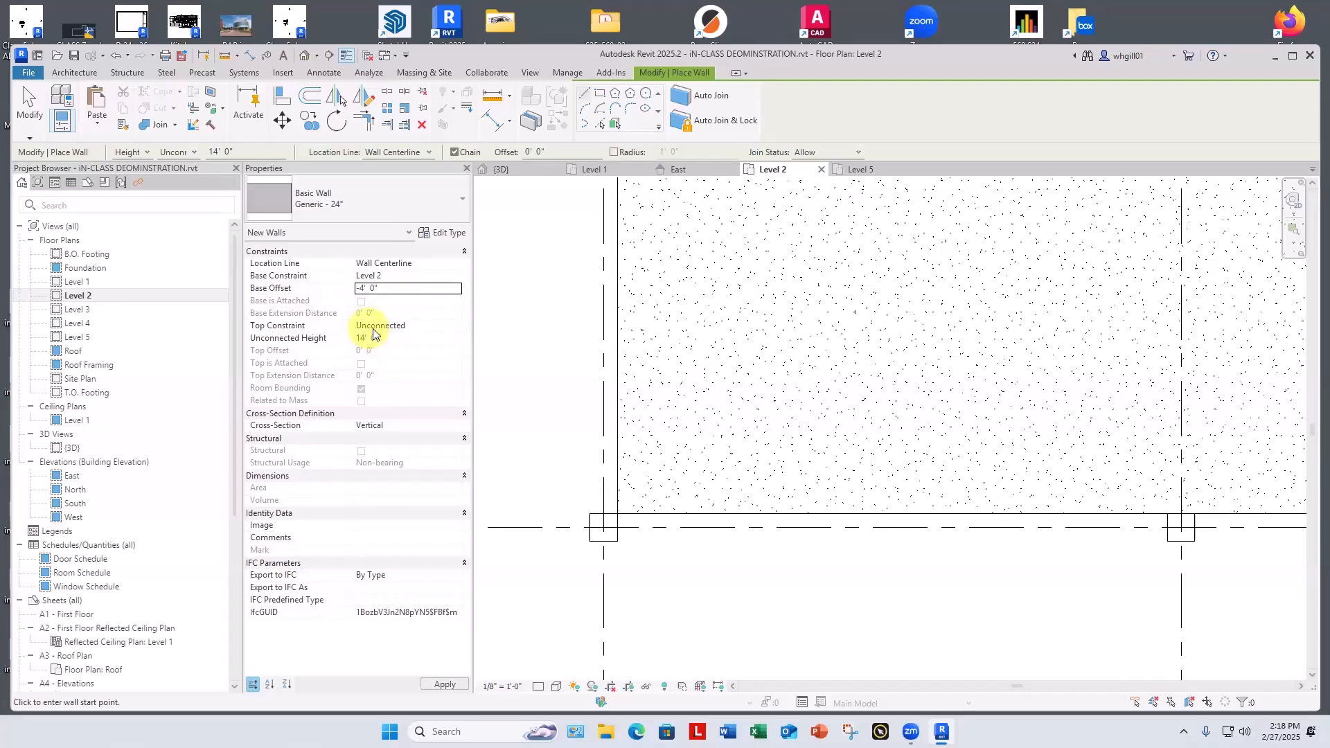
pyautogui.click(434, 329)
pyautogui.click(455, 325)
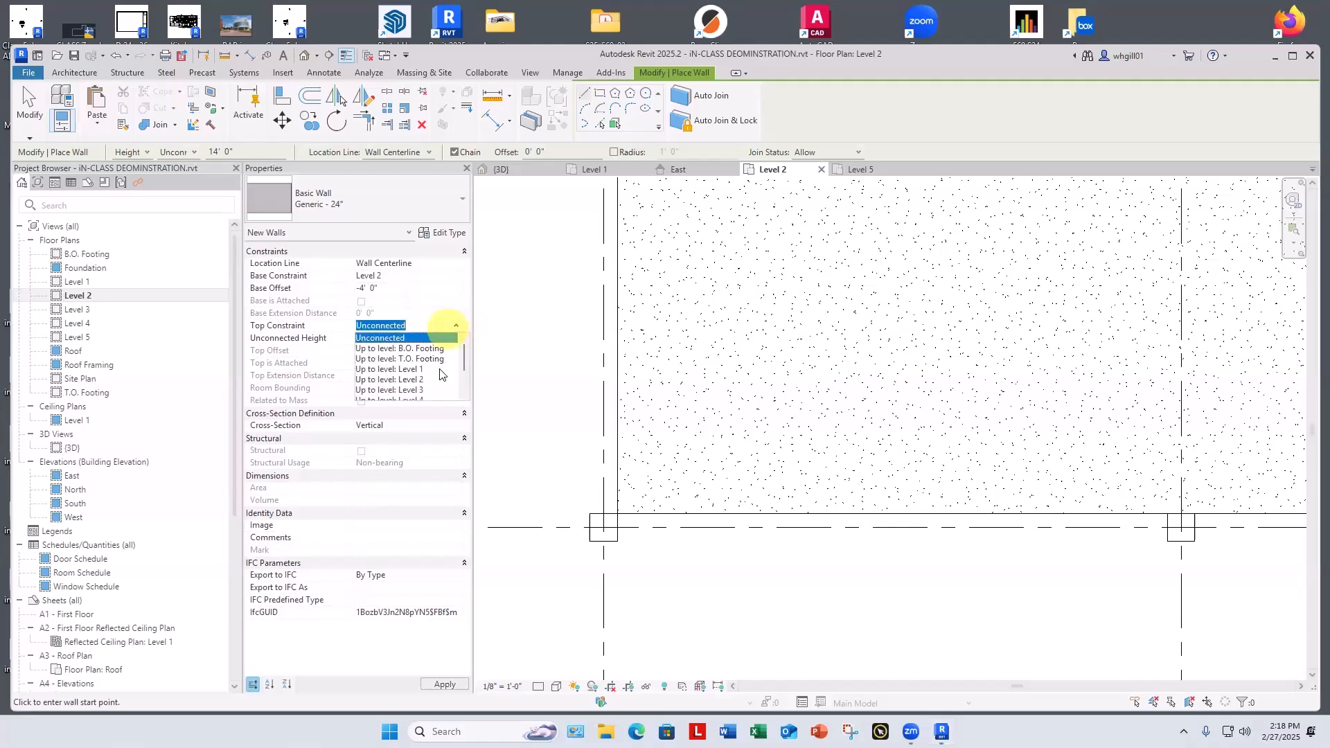
pyautogui.scroll(-2, 461, 364)
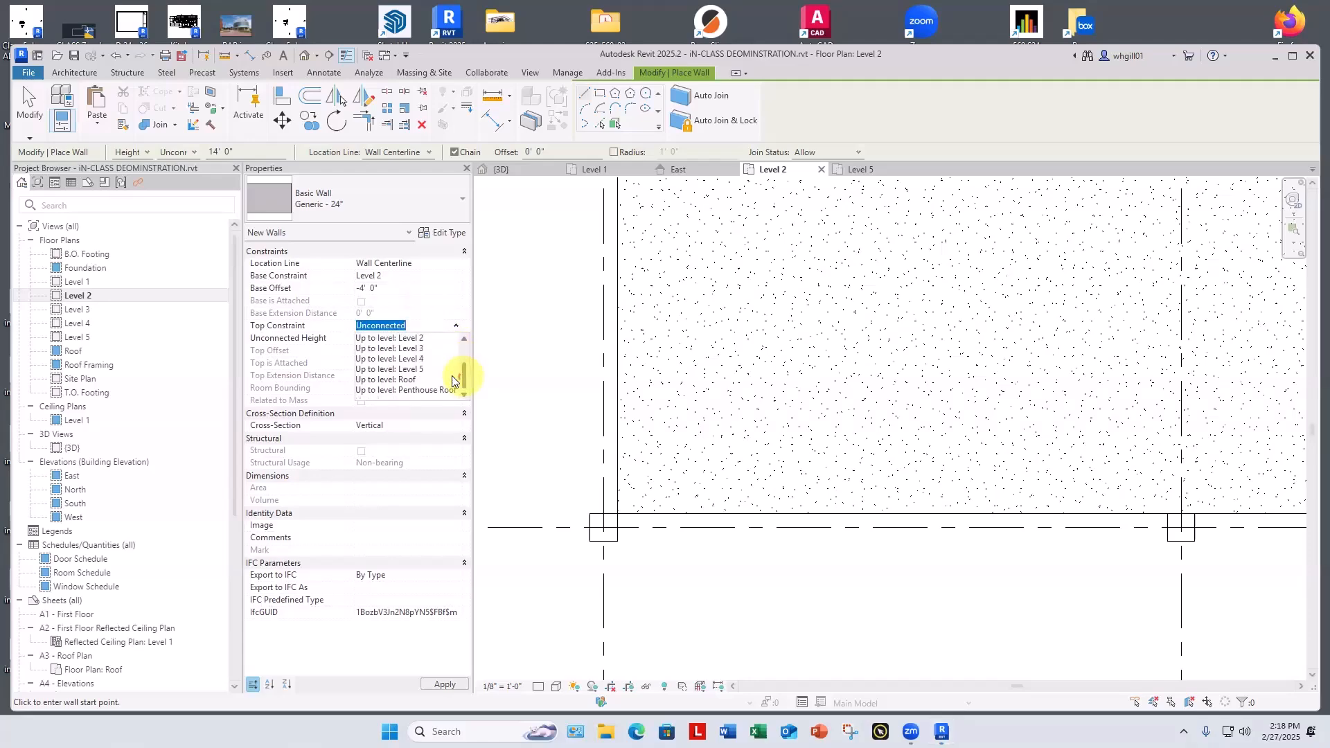
pyautogui.click(407, 380)
# Draw a 40' wall segment along grid 1 between the facing sides of the columns at D-1 and C-1.
pyautogui.scroll(-3, 547, 426)
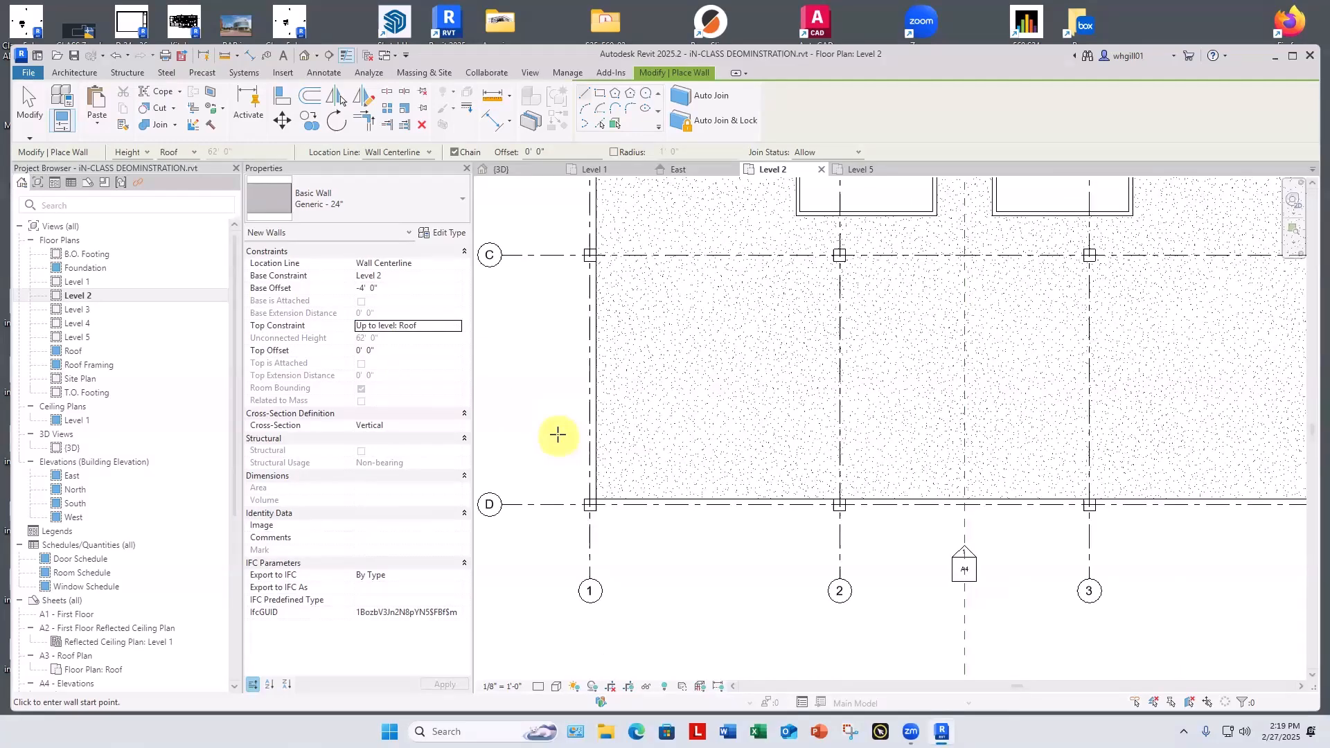
pyautogui.click(590, 500)
pyautogui.click(590, 262)
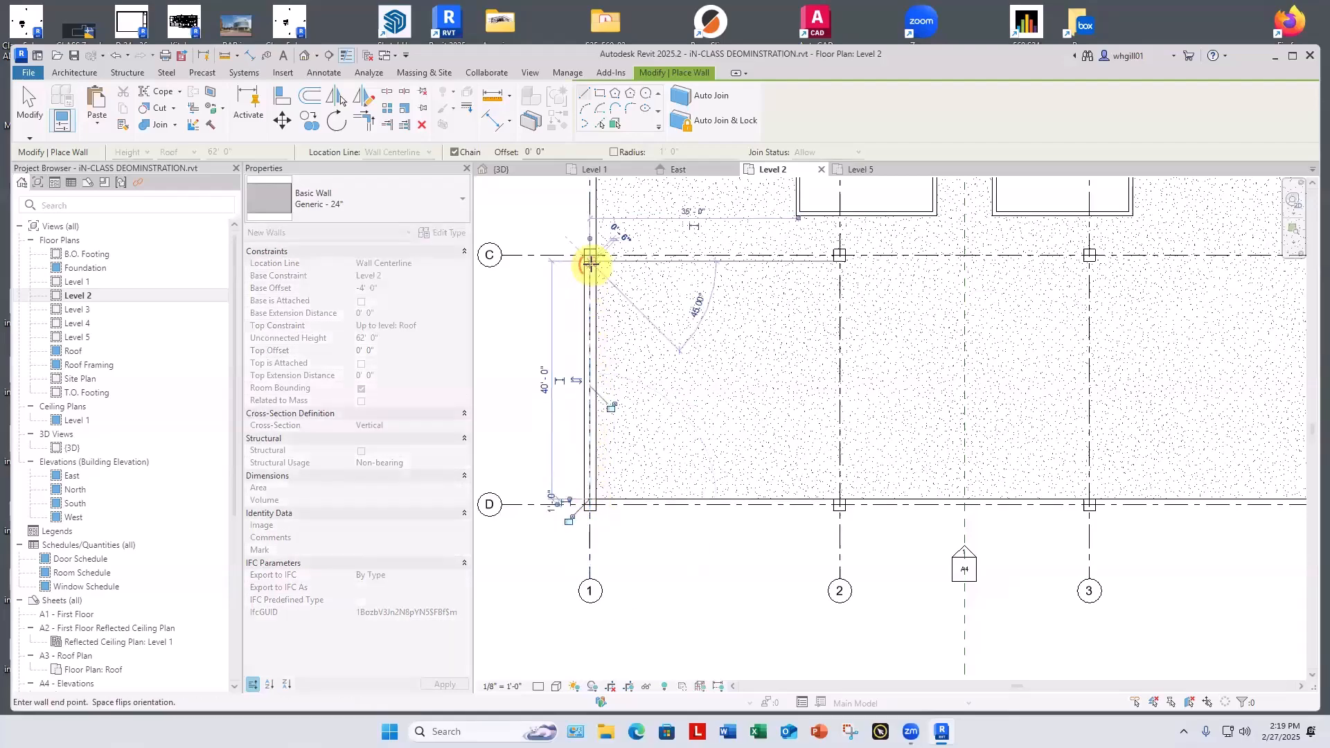
pyautogui.press('Escape')
pyautogui.press('Escape')
pyautogui.click(580, 289)
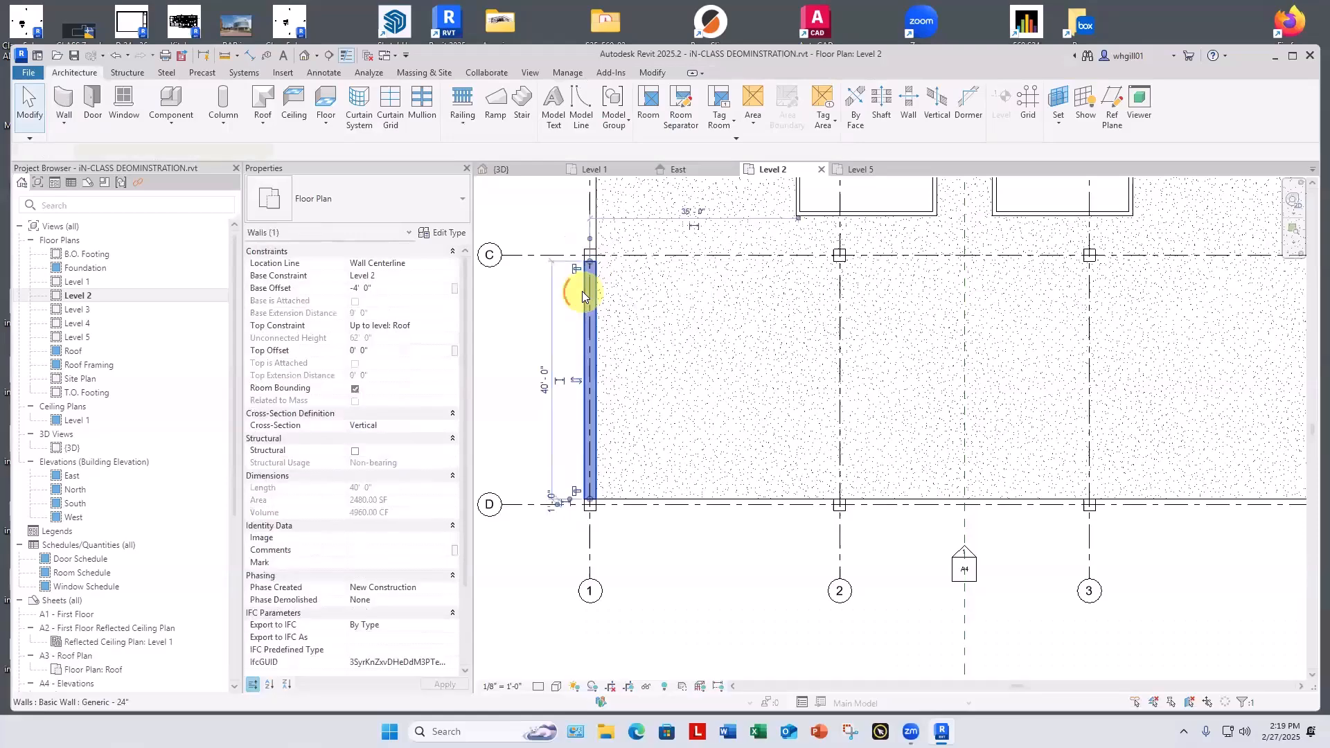
pyautogui.click(528, 348)
# Draw the adjoining 24" wall segment along grid 1 between the columns at C-1 and B-1.
pyautogui.moveTo(549, 317); pyautogui.dragTo(553, 488, button='middle')
pyautogui.scroll(-1, 553, 489)
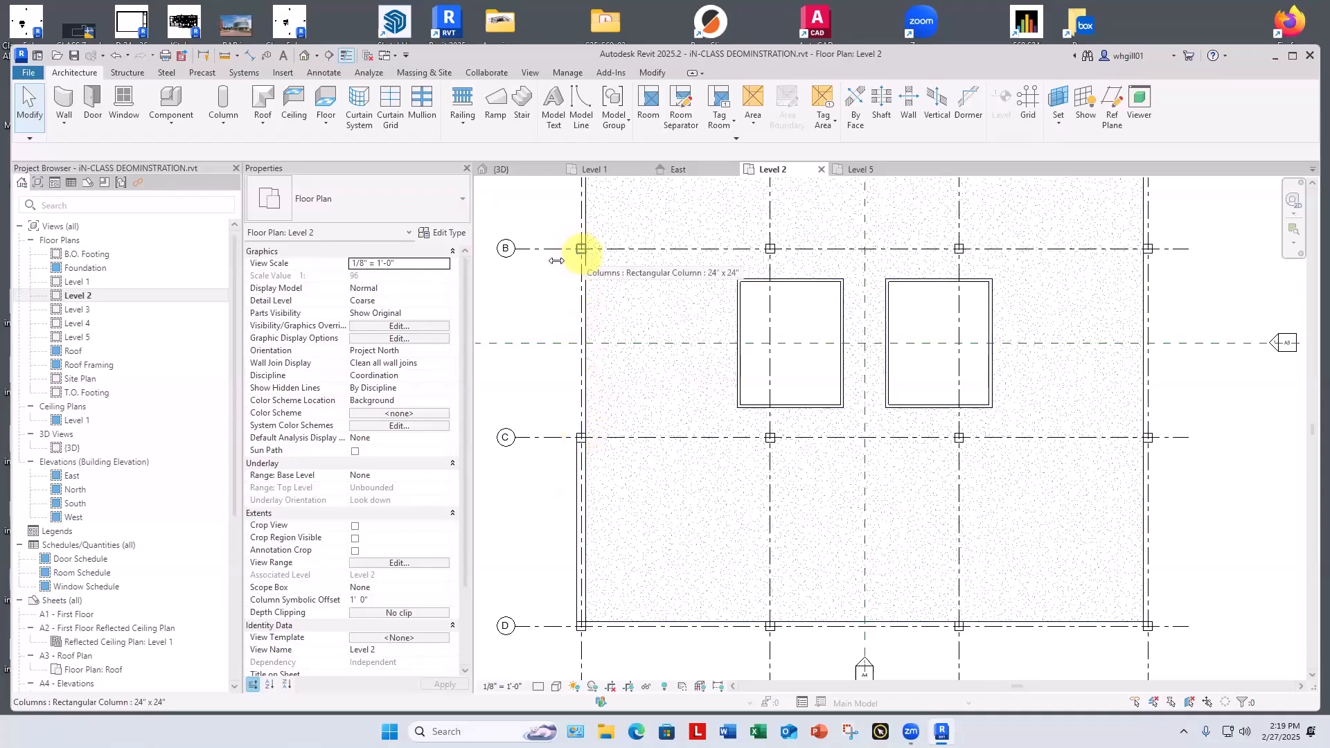
pyautogui.press('w')
pyautogui.press('a')
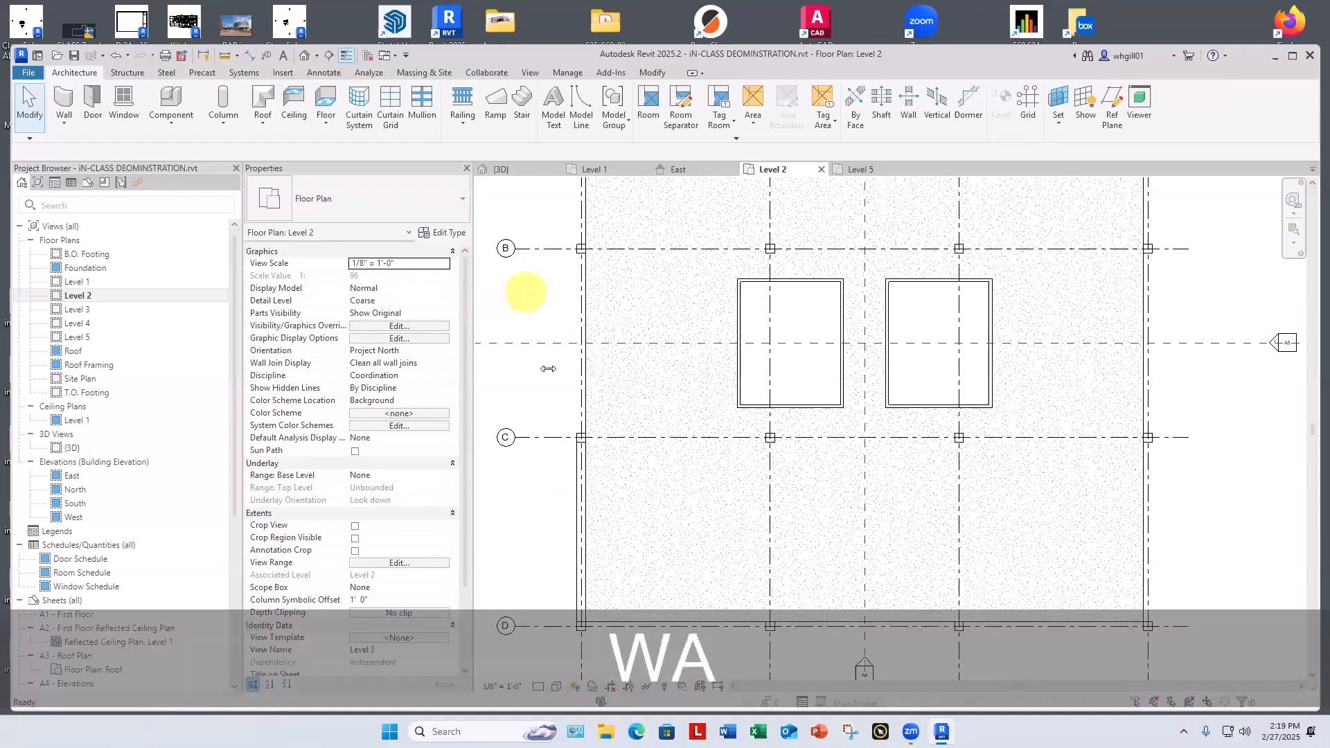
pyautogui.scroll(5, 586, 422)
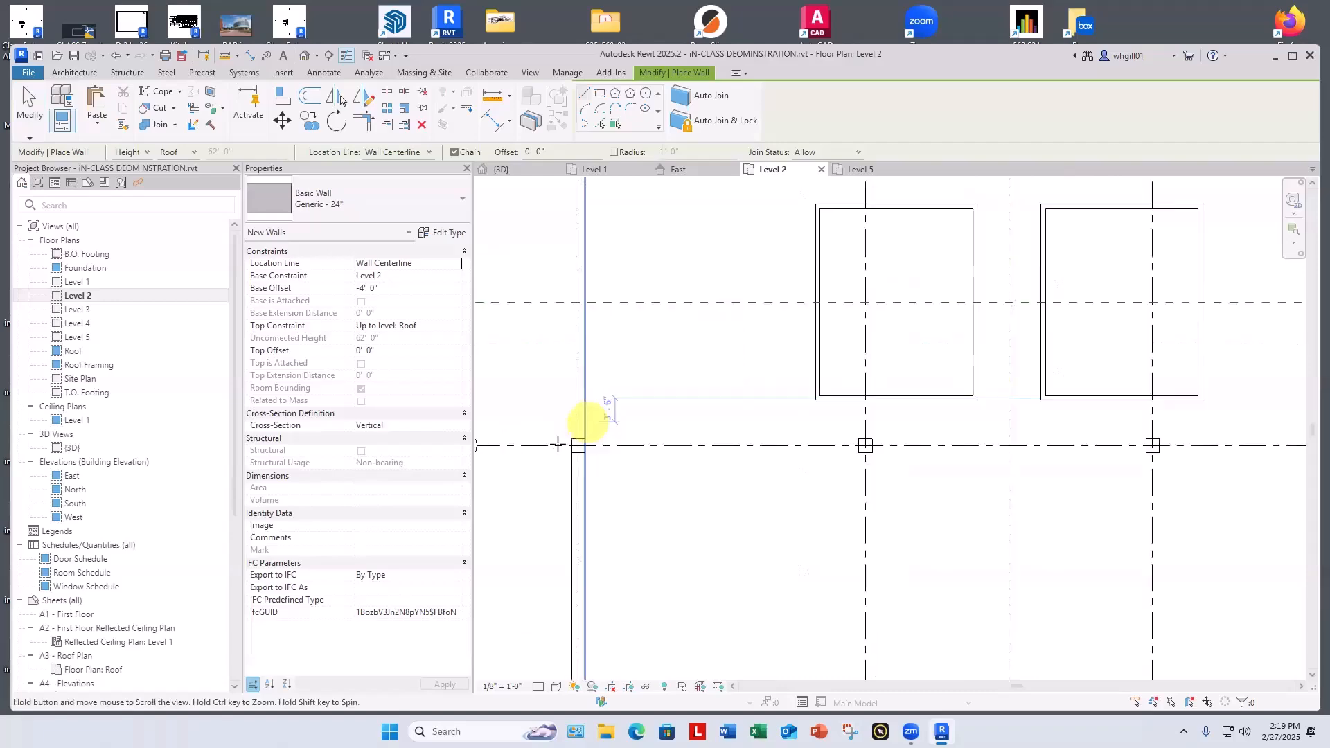
pyautogui.scroll(1, 576, 450)
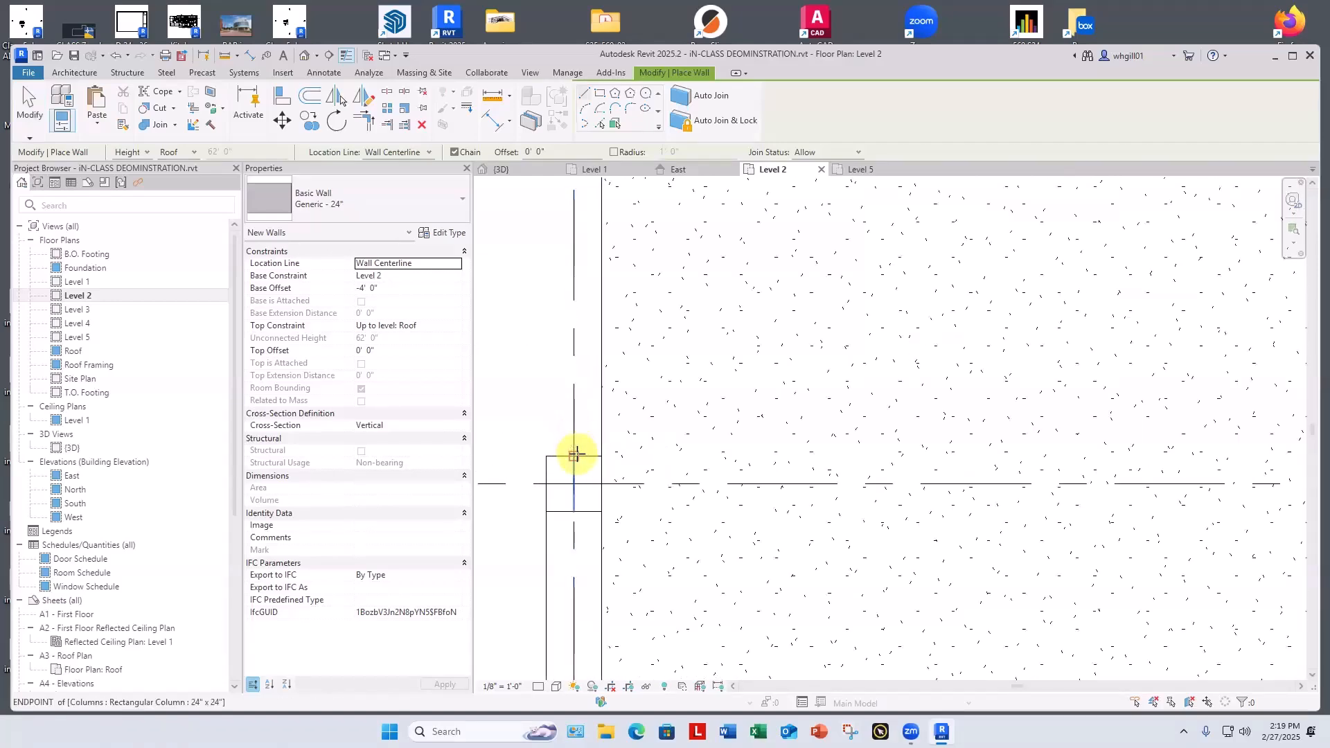
pyautogui.click(573, 457)
pyautogui.scroll(-4, 568, 360)
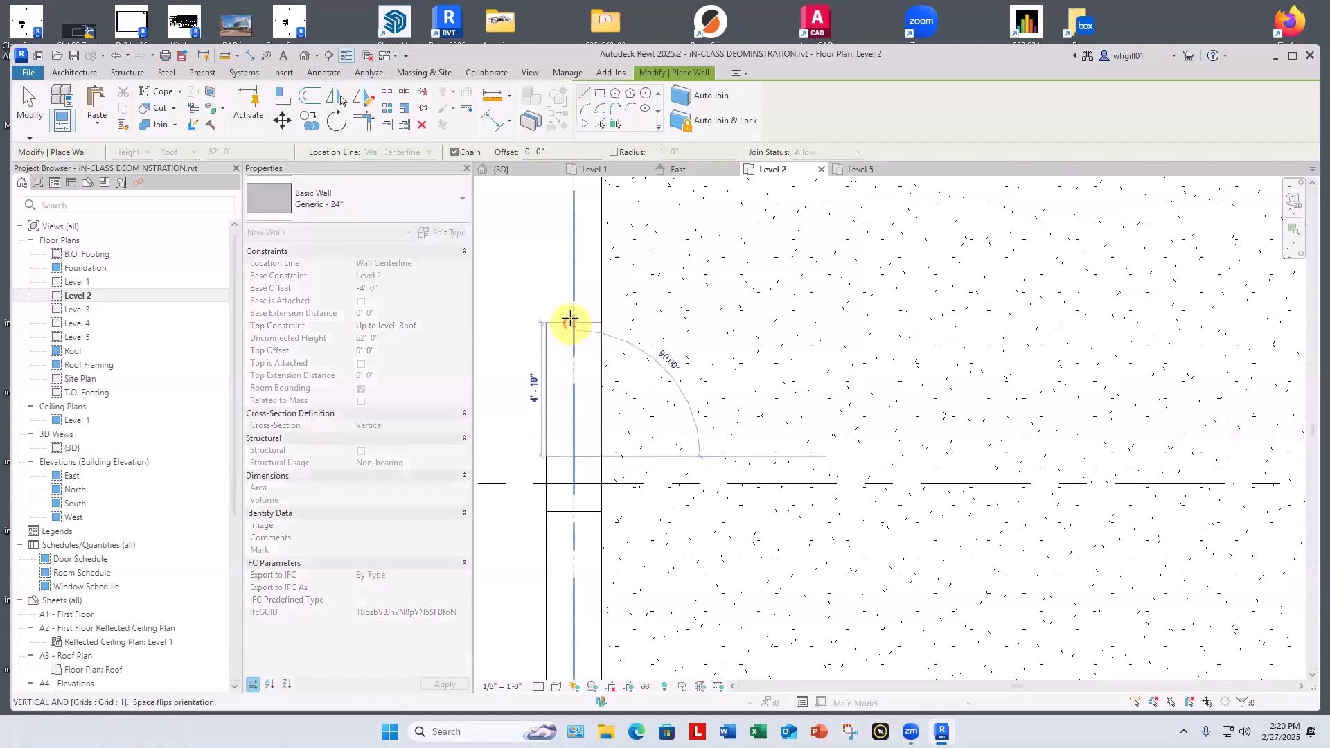
pyautogui.moveTo(573, 253); pyautogui.dragTo(568, 502, button='middle')
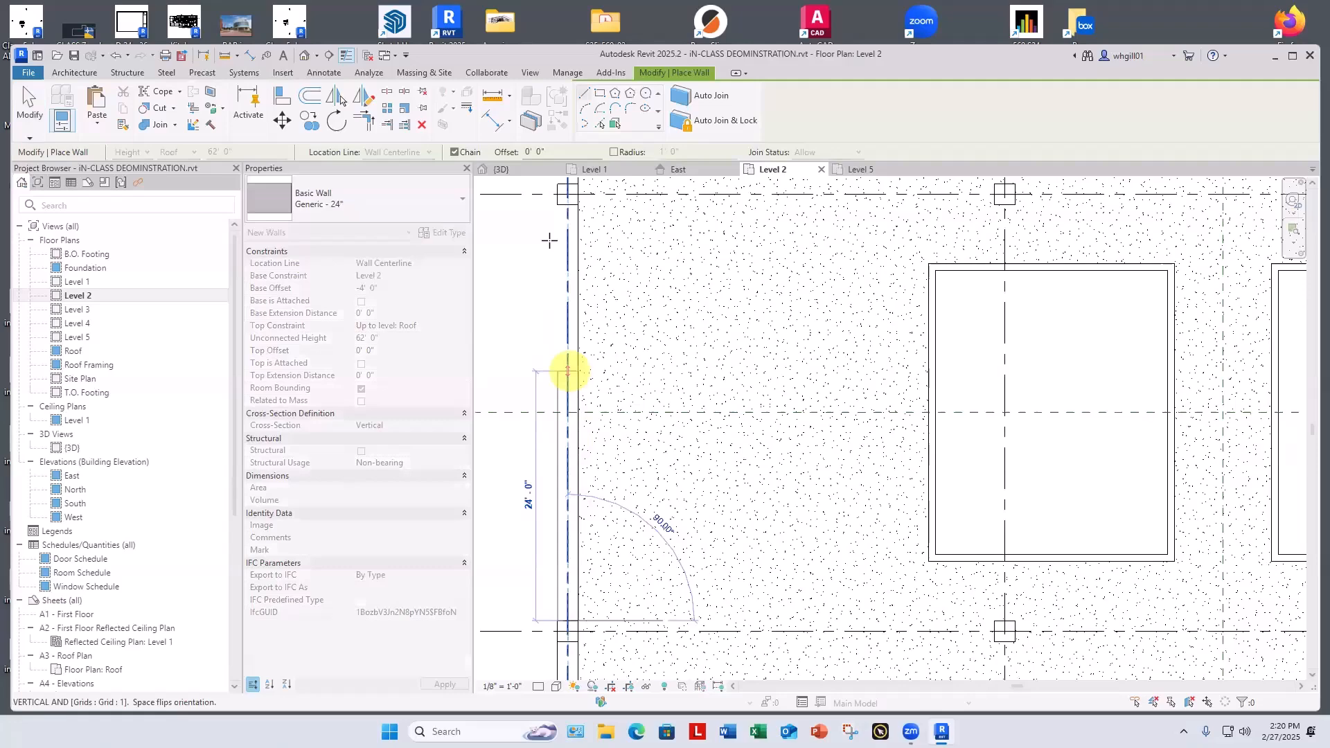
pyautogui.click(568, 203)
pyautogui.press('Escape')
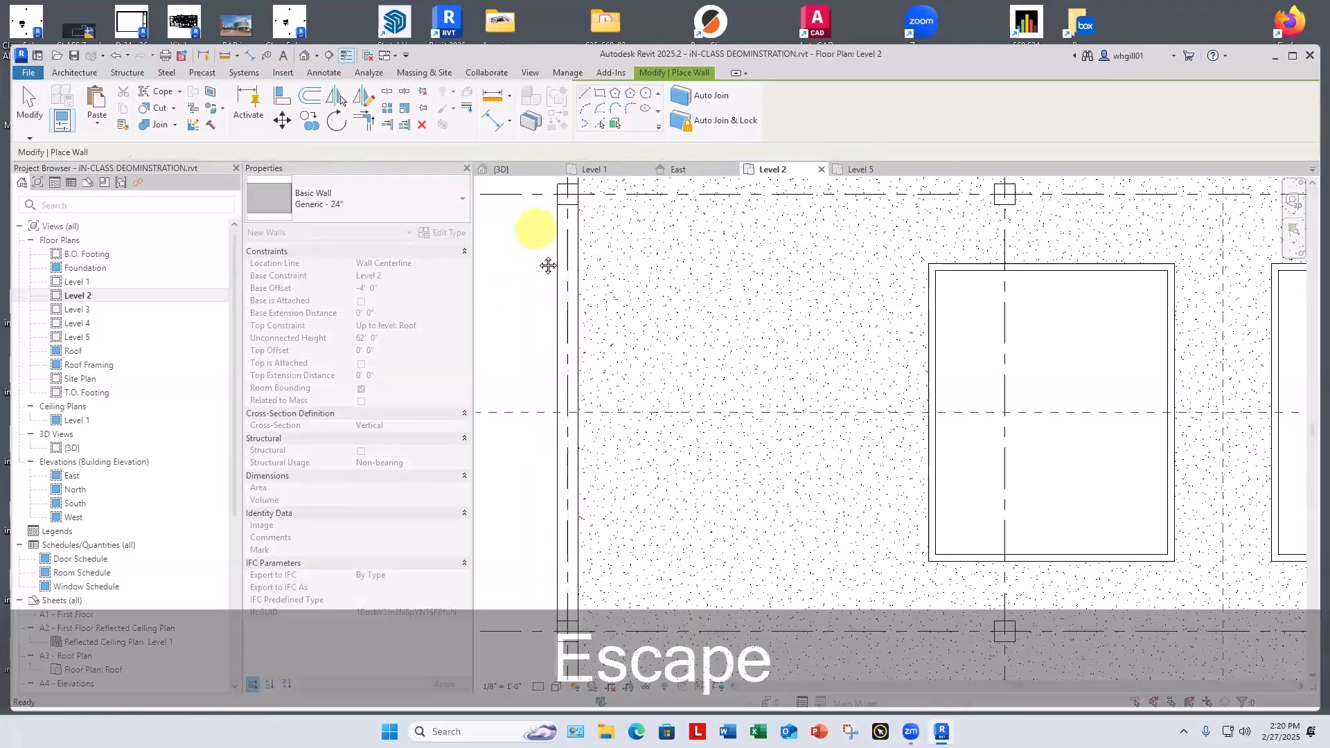
# Draw a 40' wall segment along grid 1 between the columns at B-1 and A-1, and inspect the grid 1 walls in the 3D view.
pyautogui.moveTo(547, 264); pyautogui.dragTo(552, 448, button='middle')
pyautogui.click(564, 434)
pyautogui.moveTo(565, 239); pyautogui.dragTo(573, 497, button='middle')
pyautogui.click(564, 273)
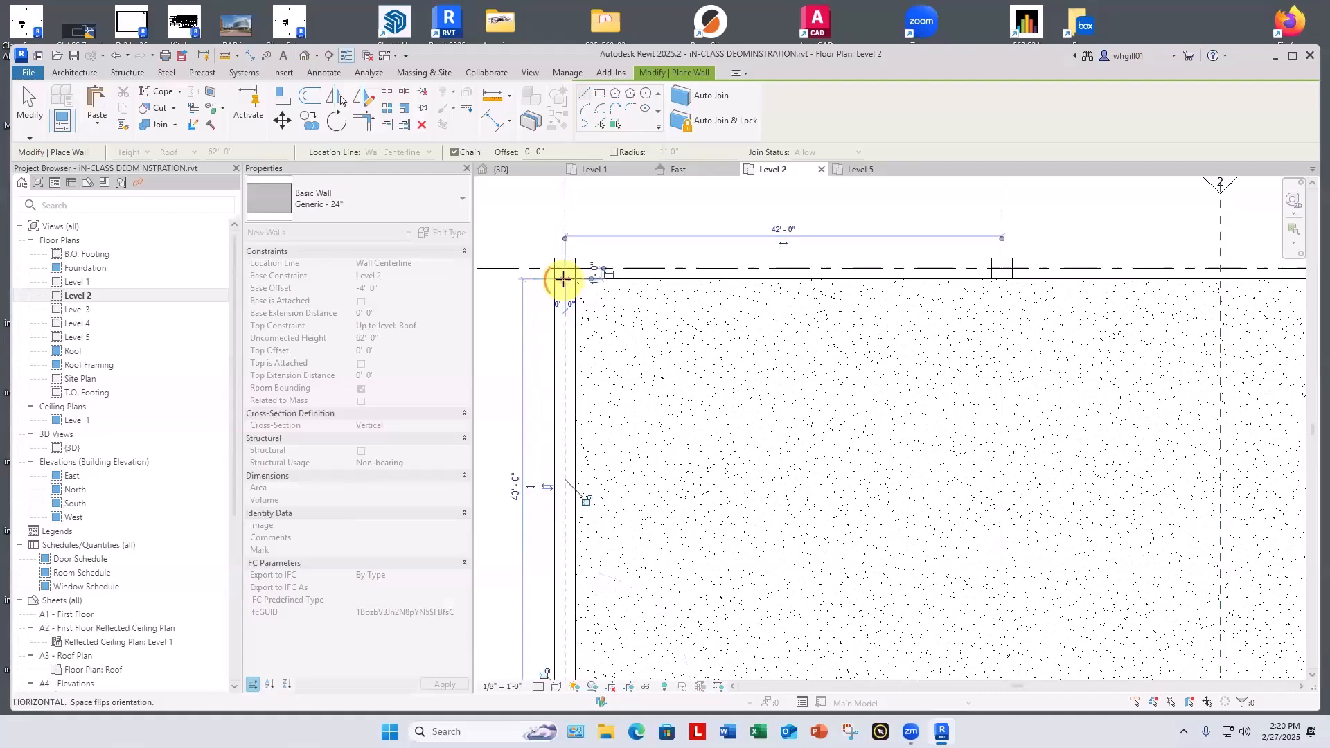
pyautogui.press('Escape')
pyautogui.press('Escape')
pyautogui.click(515, 169)
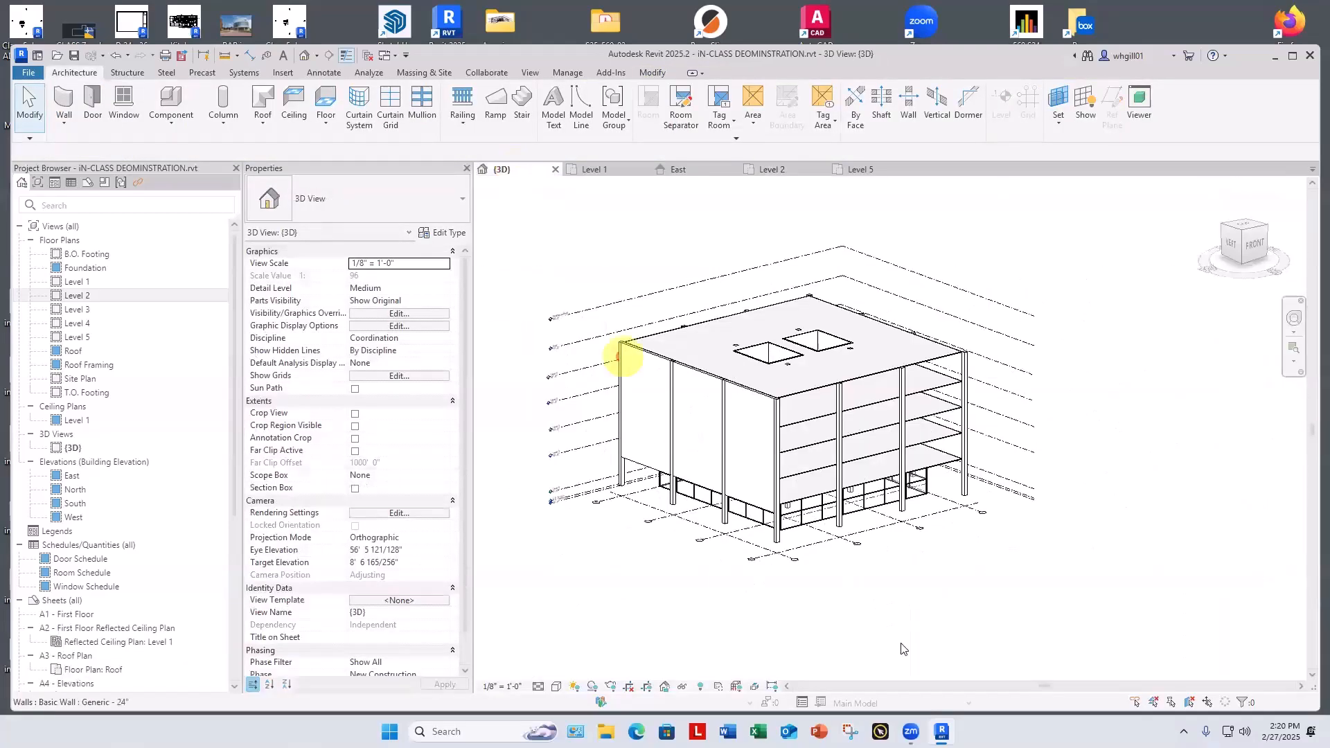
pyautogui.scroll(2, 742, 419)
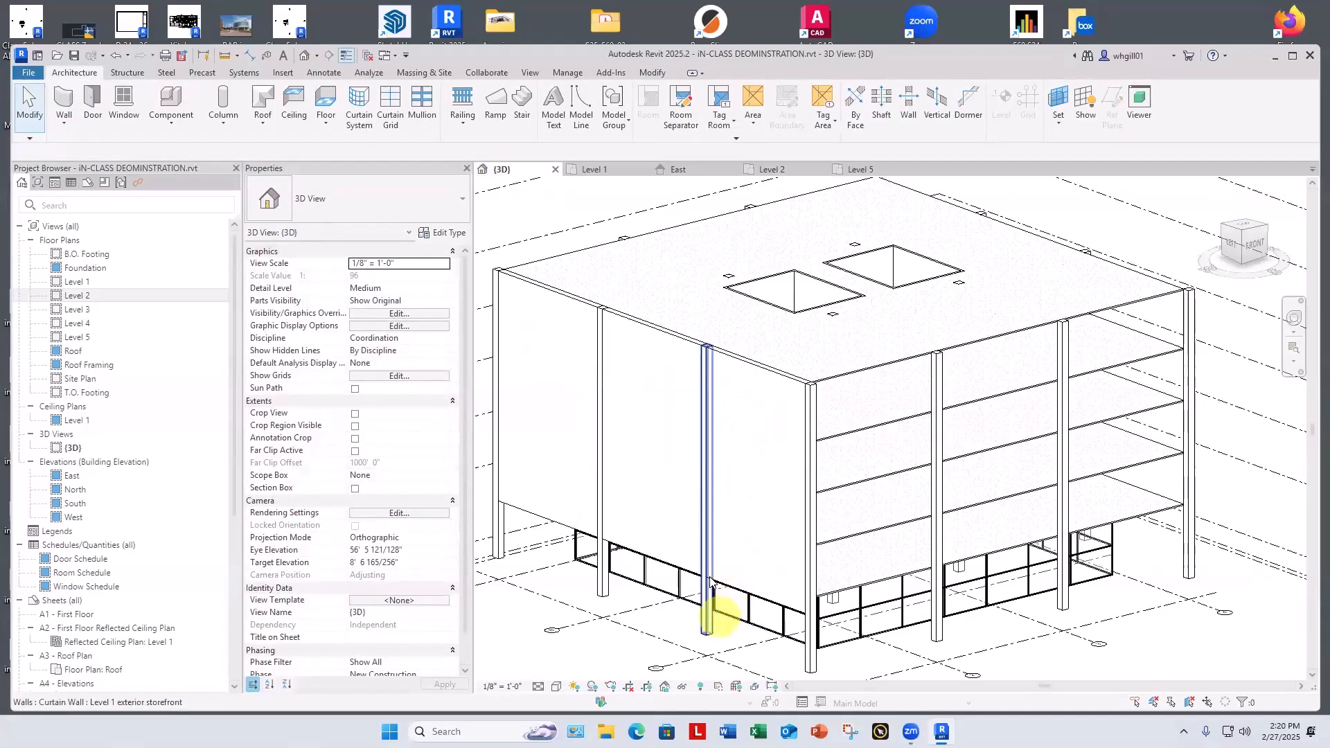
pyautogui.scroll(2, 717, 570)
pyautogui.scroll(3, 717, 569)
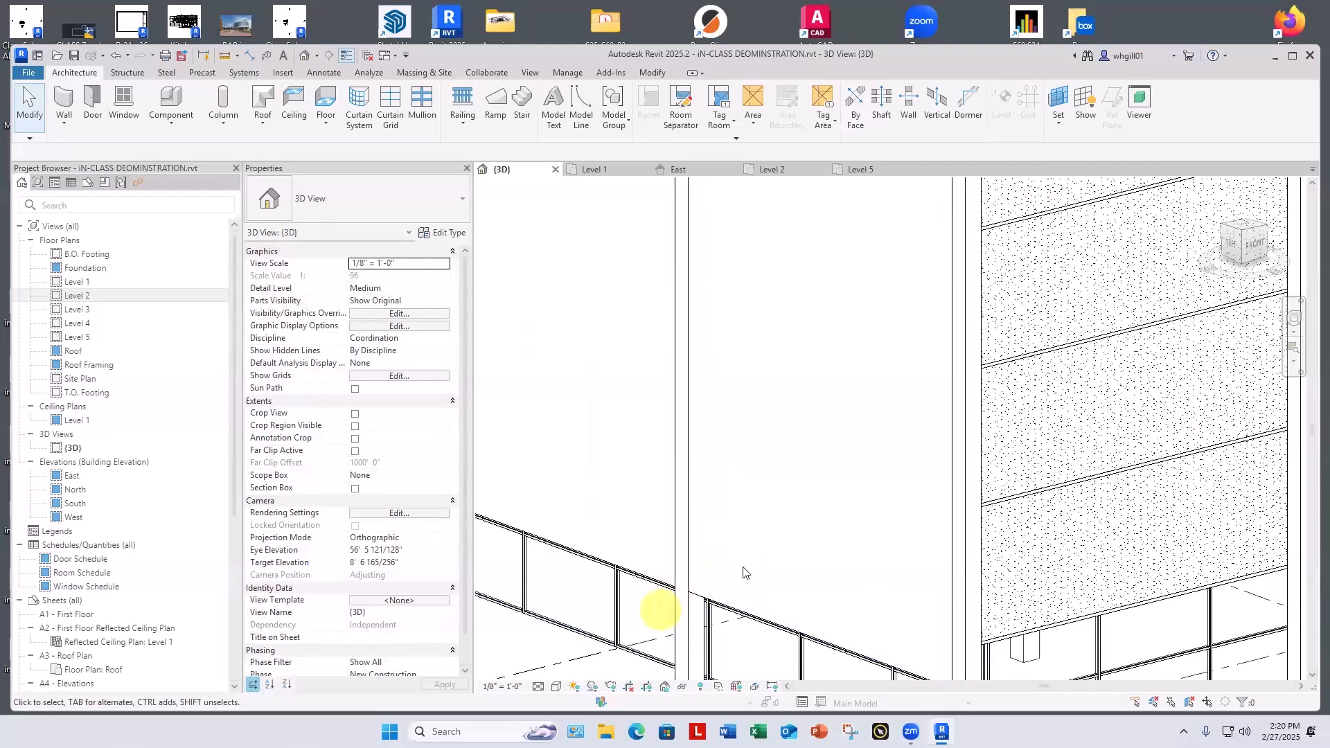
pyautogui.scroll(-7, 743, 569)
# Return to the Level 2 floor plan and draw 24" wall segments from column to column along grid A, from grid 1 to grid 4.
pyautogui.click(772, 169)
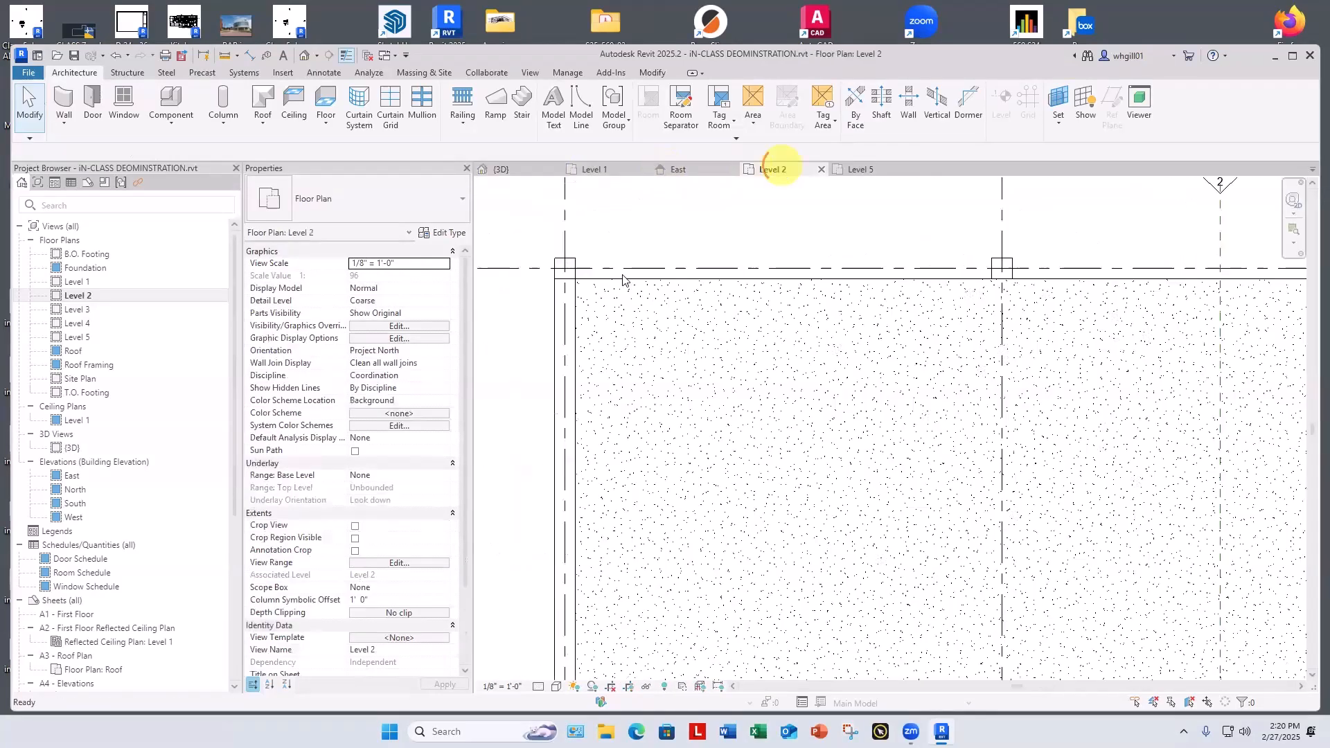
pyautogui.press('w')
pyautogui.press('a')
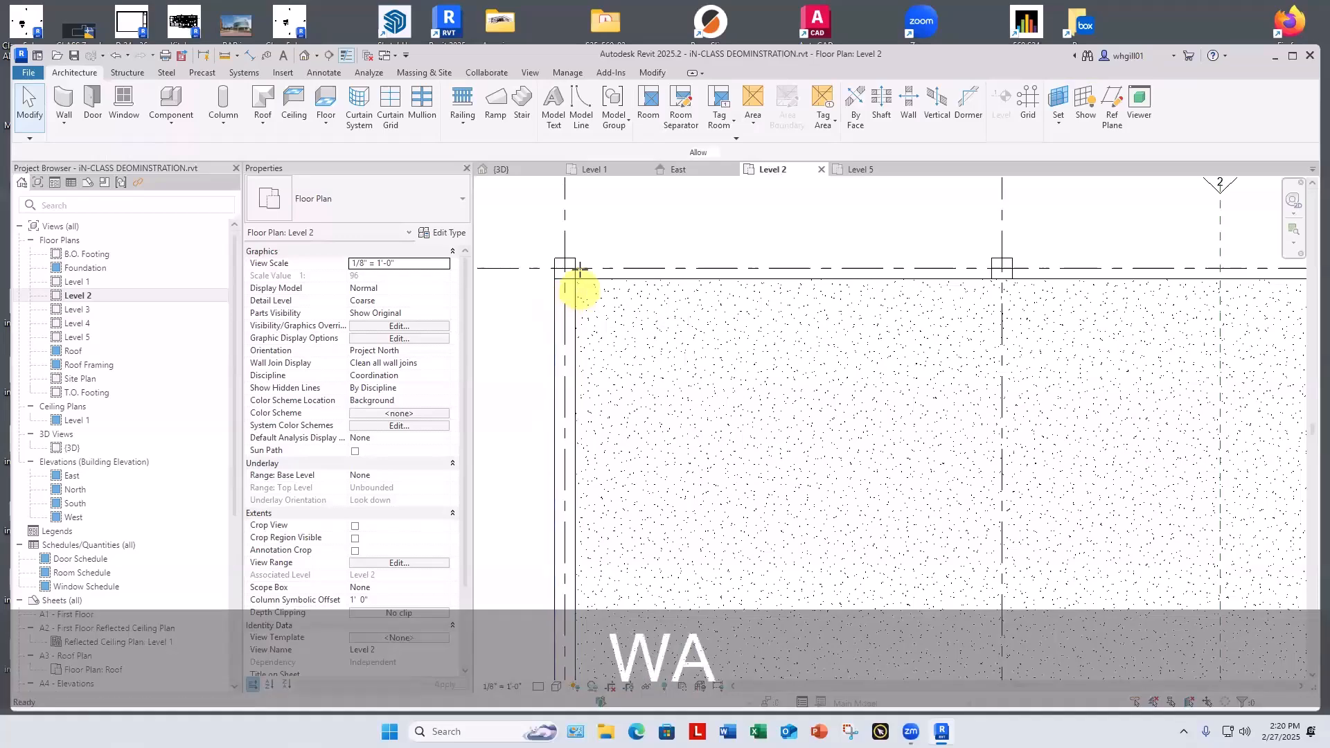
pyautogui.moveTo(882, 307); pyautogui.dragTo(831, 373, button='middle')
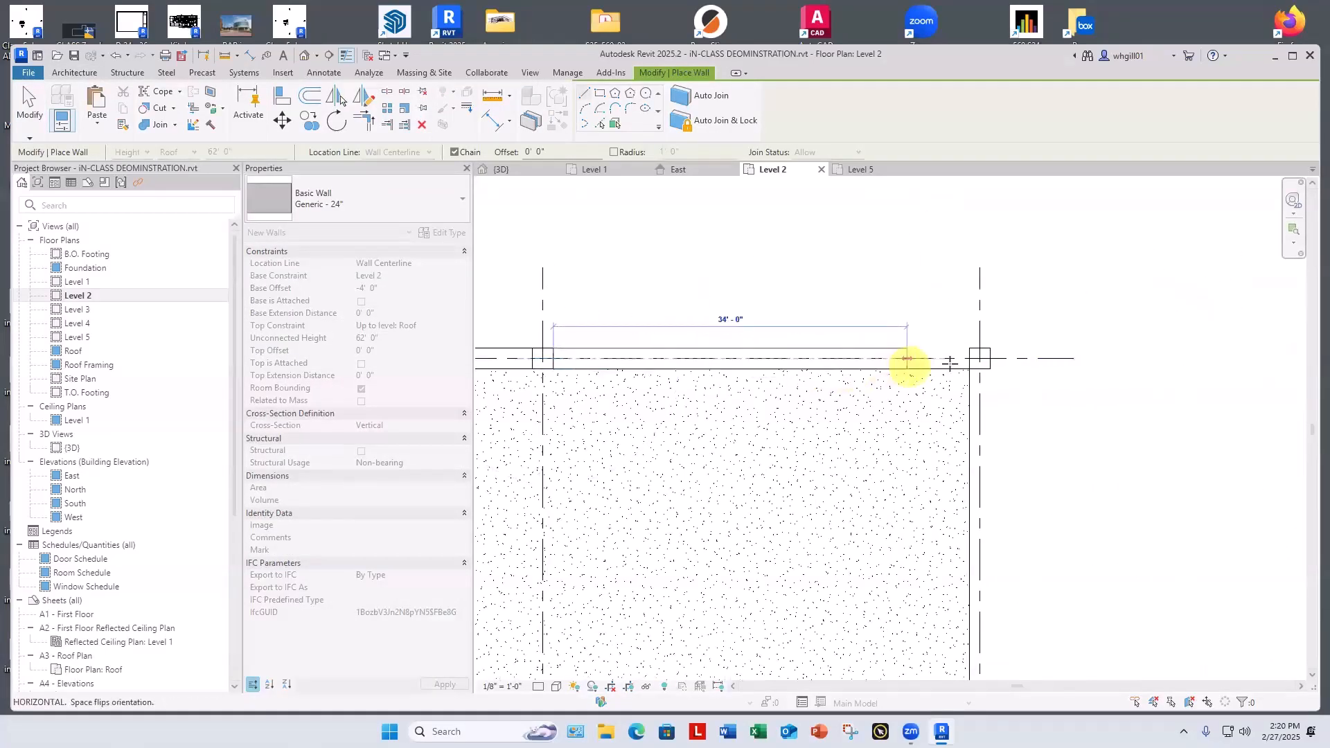
pyautogui.click(978, 365)
pyautogui.press('Escape')
# Draw three 24" wall segments between the columns along grid 4, from grid A down to grid D.
pyautogui.click(981, 368)
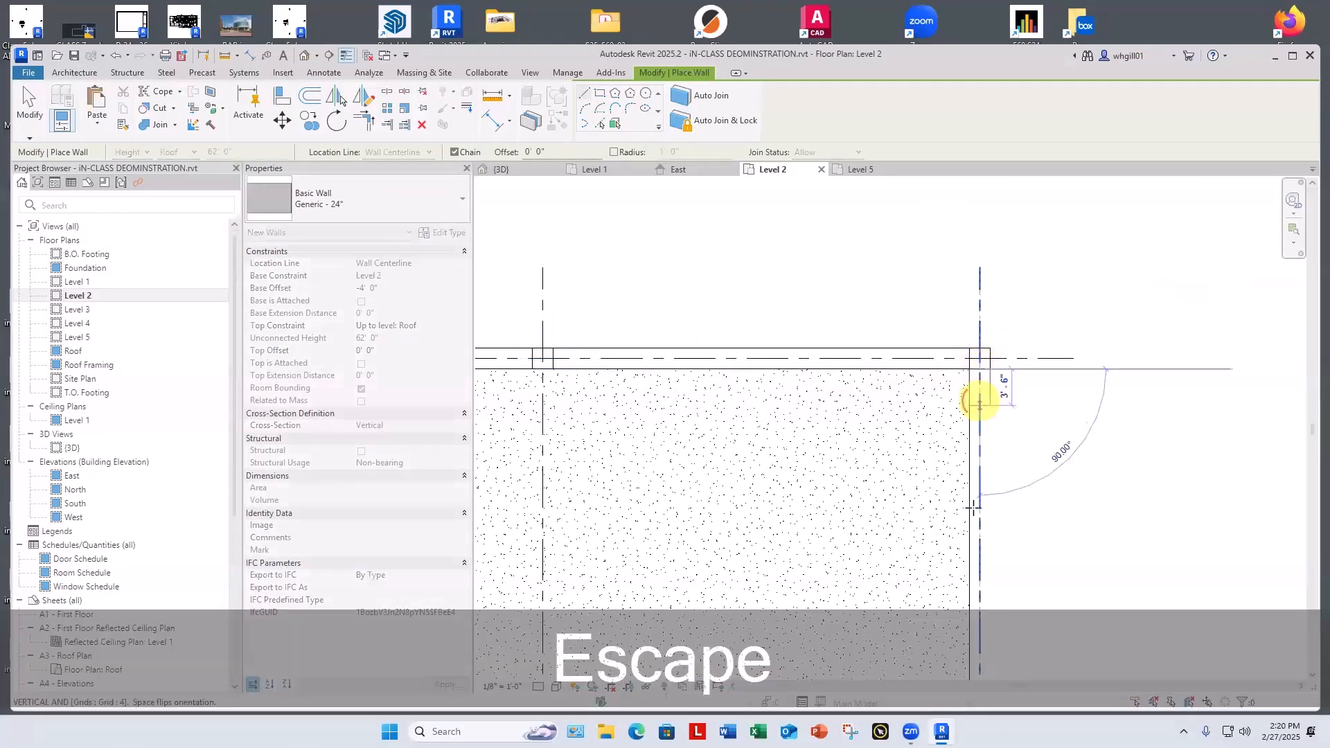
pyautogui.scroll(-2, 977, 523)
pyautogui.moveTo(974, 579); pyautogui.dragTo(932, 194, button='middle')
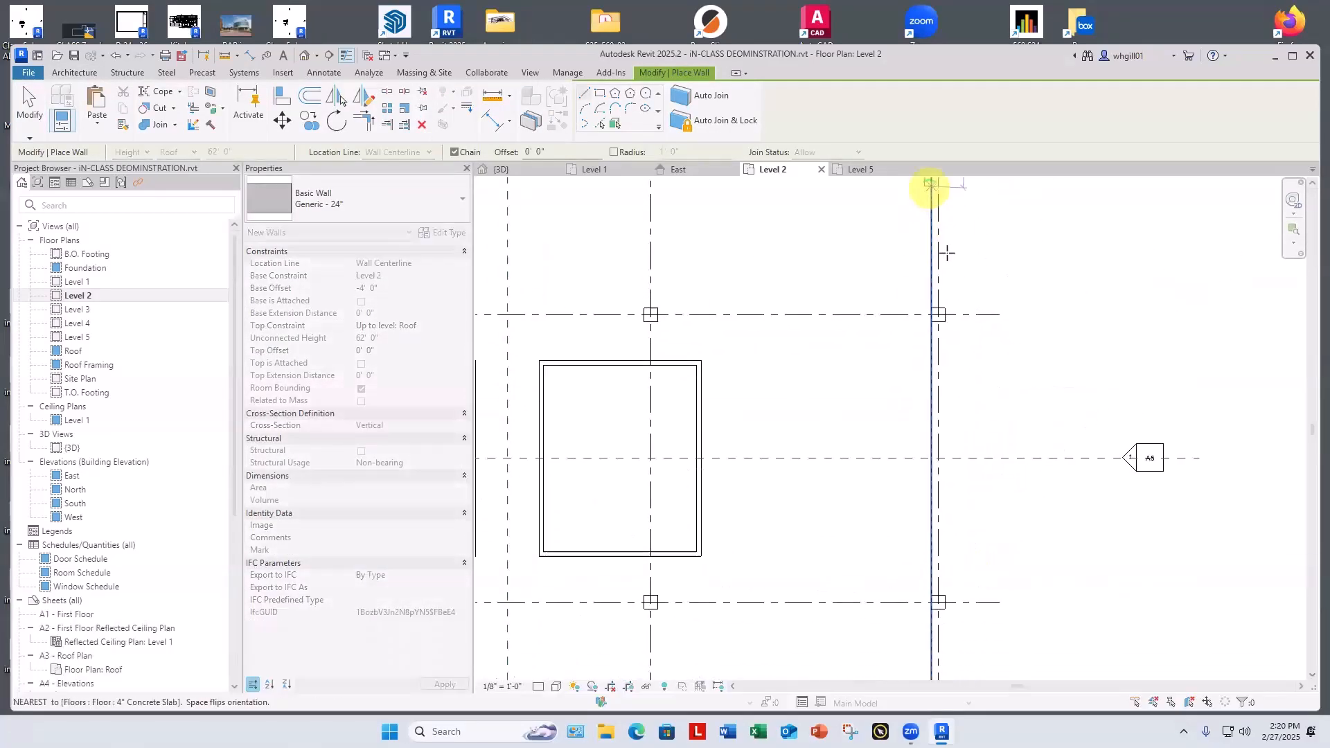
pyautogui.press('Escape')
pyautogui.click(938, 321)
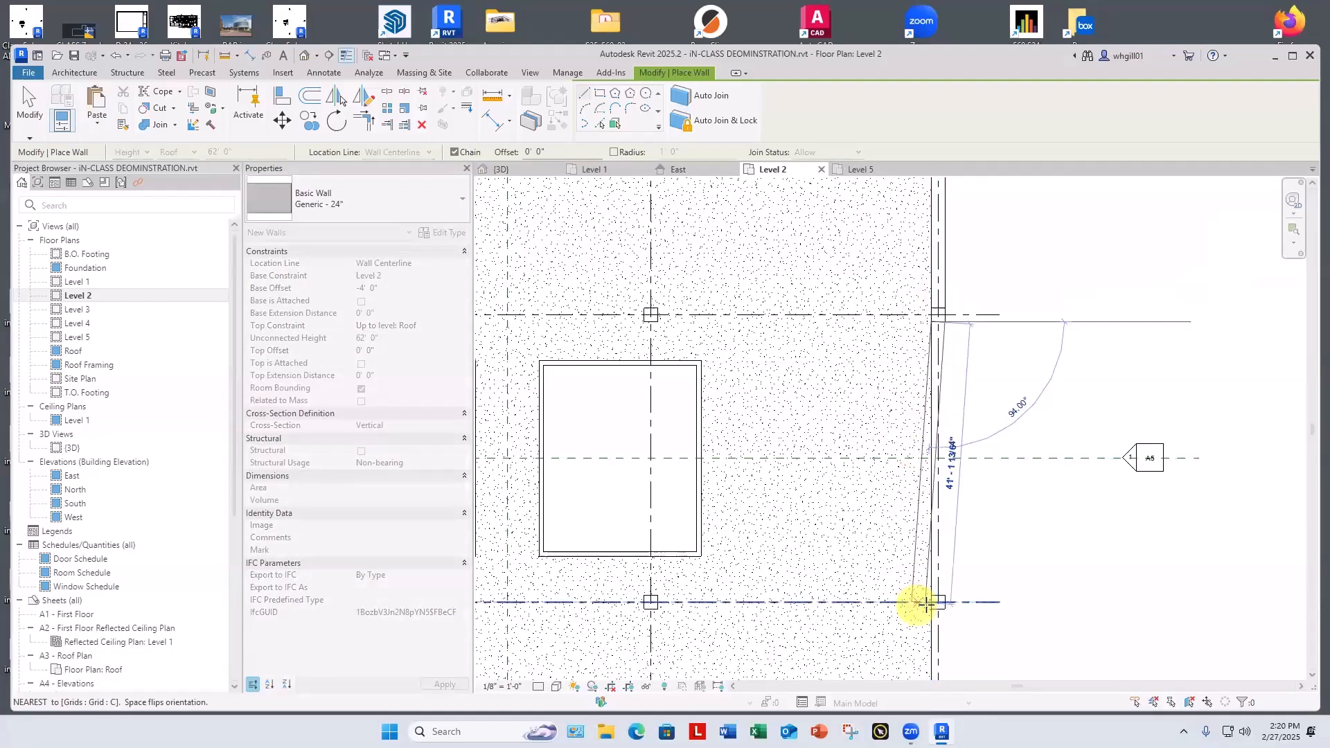
pyautogui.press('Escape')
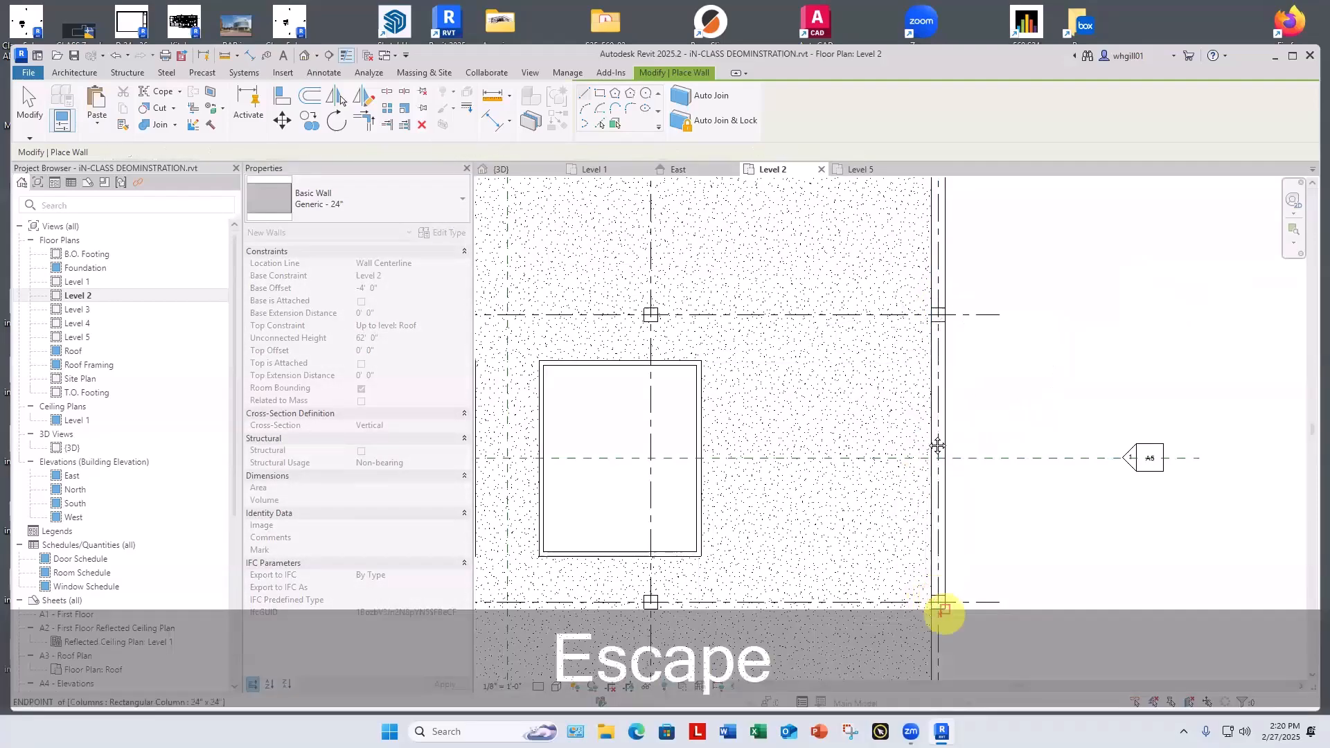
pyautogui.moveTo(941, 604); pyautogui.dragTo(914, 318, button='middle')
pyautogui.click(911, 317)
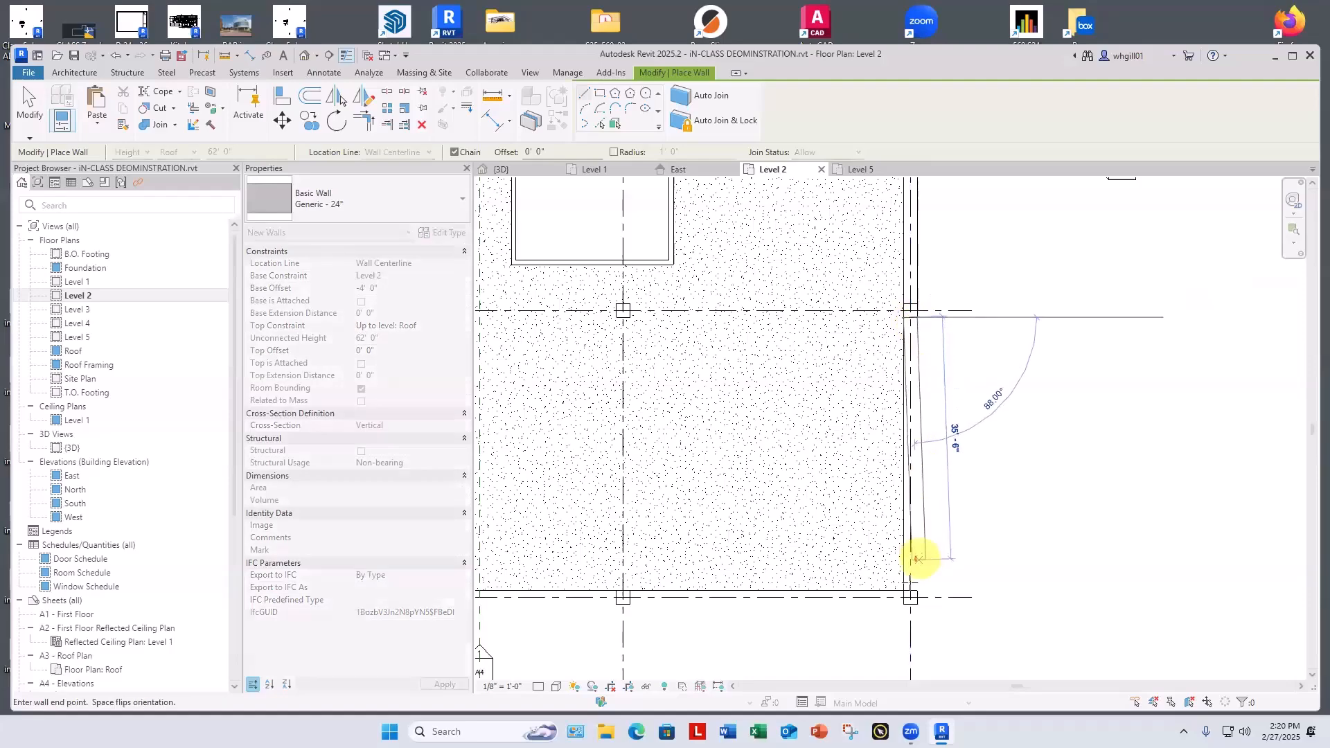
pyautogui.click(907, 597)
pyautogui.press('Escape')
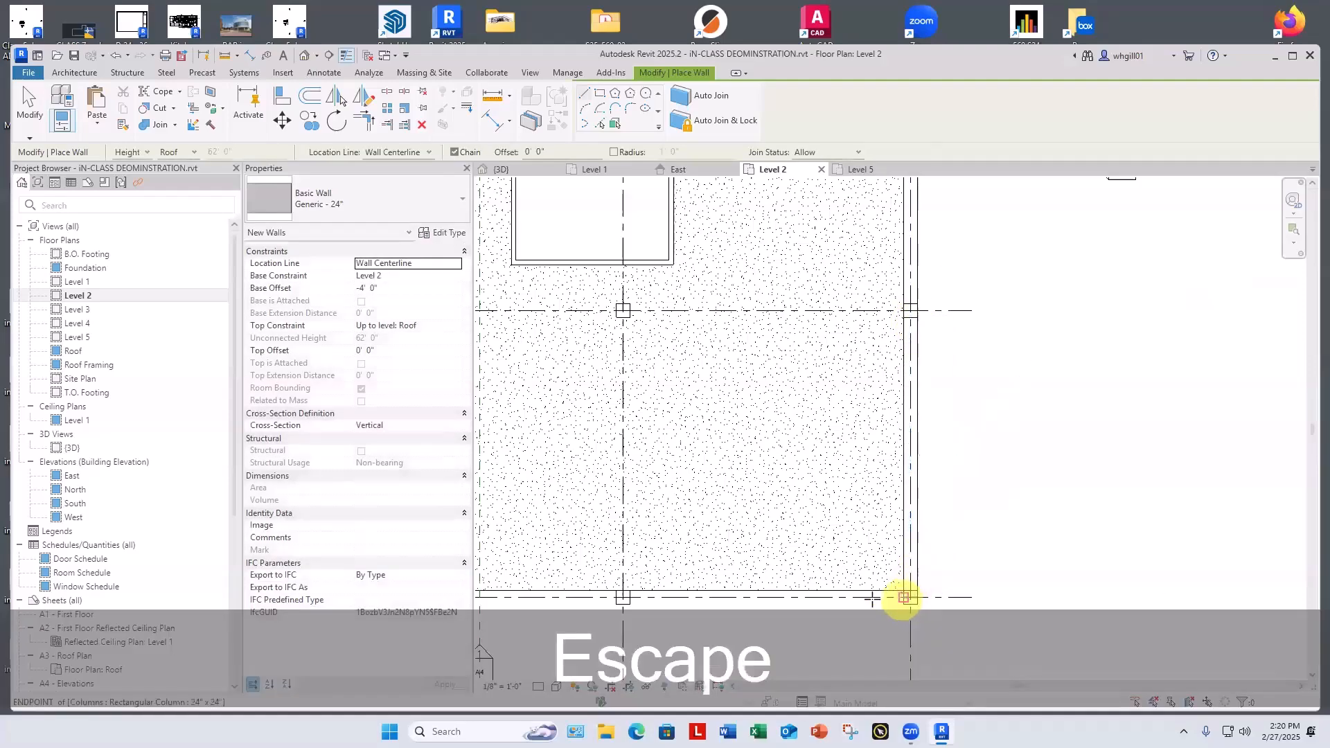
# Draw three 24" wall segments between the columns along grid D, from grid 4 back to grid 1, and end the wall command.
pyautogui.click(904, 597)
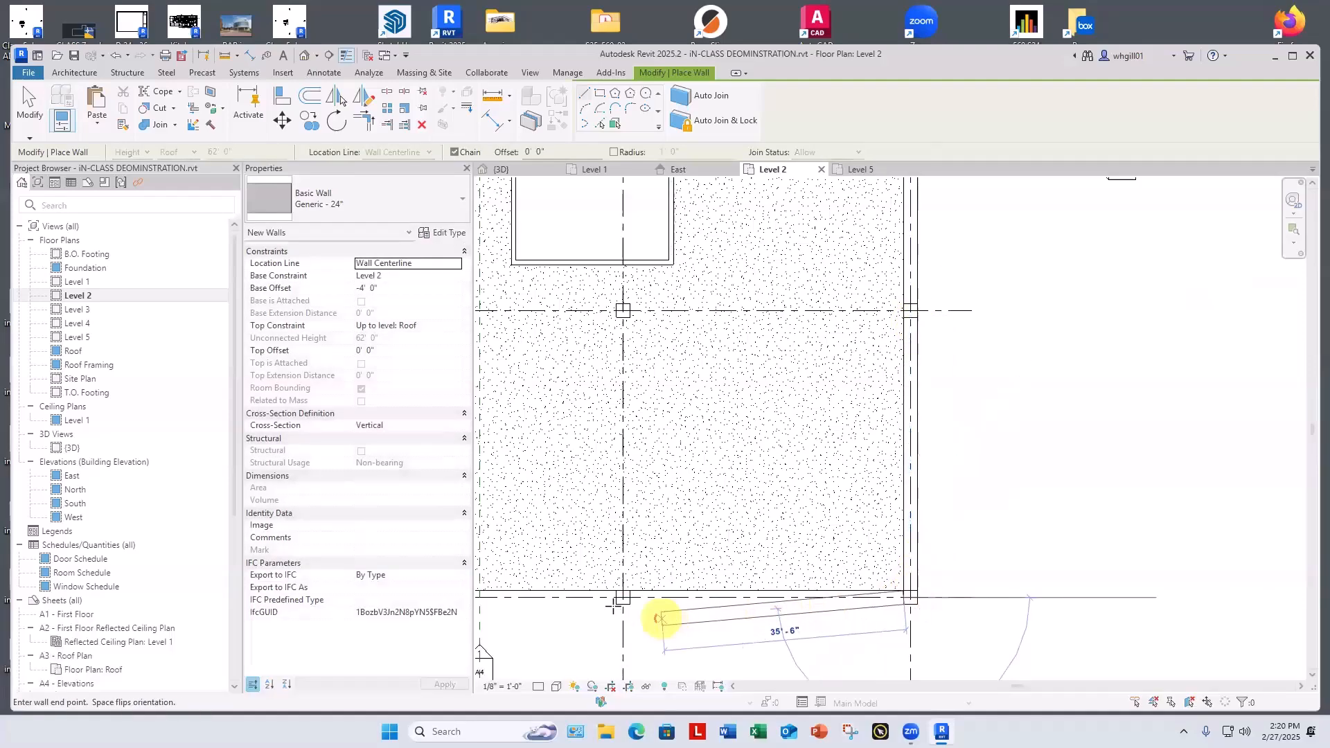
pyautogui.click(628, 597)
pyautogui.press('Escape')
pyautogui.moveTo(627, 600); pyautogui.dragTo(859, 549, button='middle')
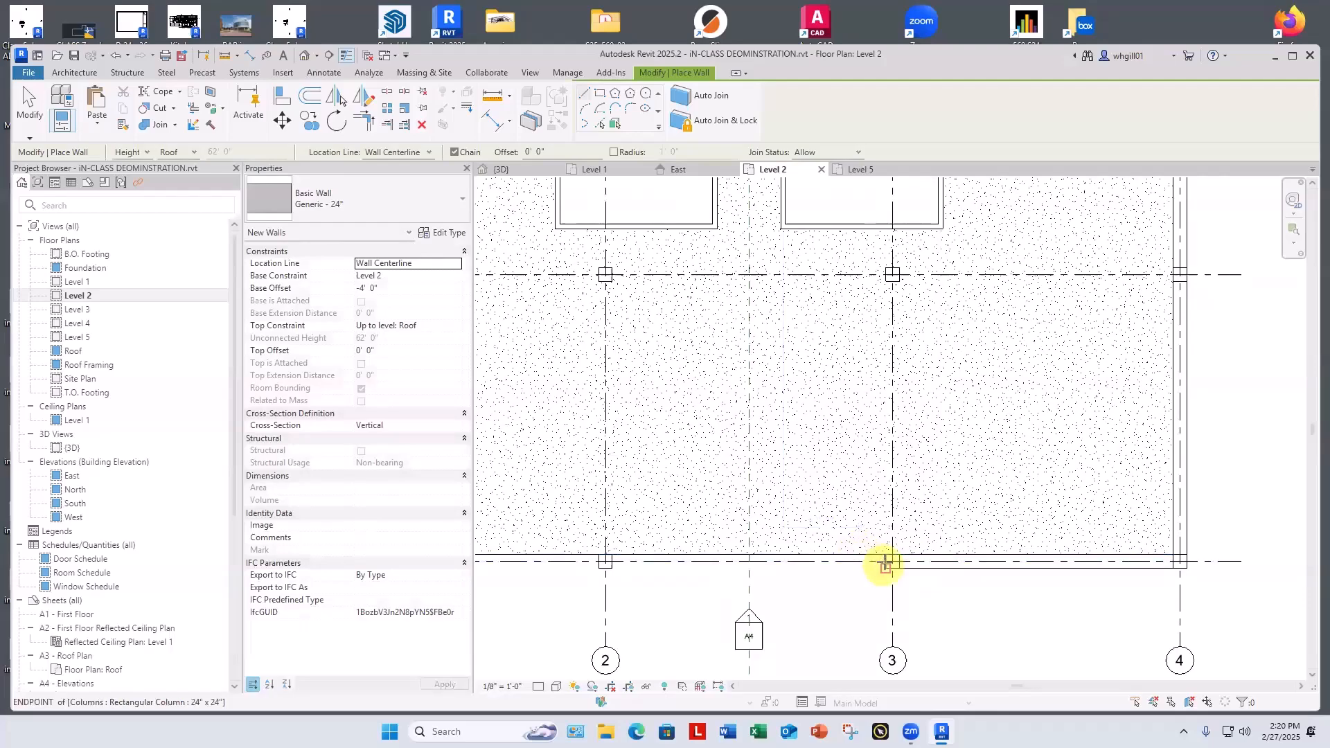
pyautogui.click(888, 561)
pyautogui.click(610, 560)
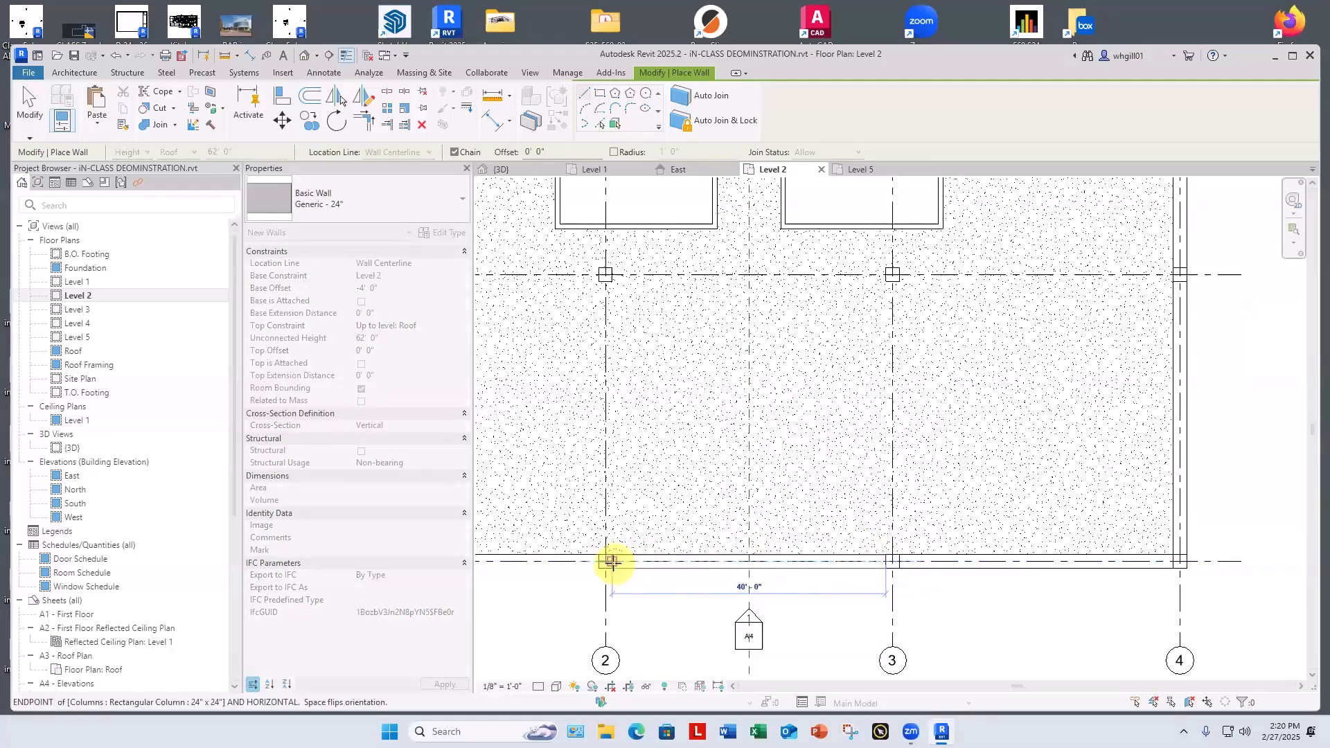
pyautogui.press('Escape')
pyautogui.moveTo(578, 609); pyautogui.dragTo(956, 593, button='middle')
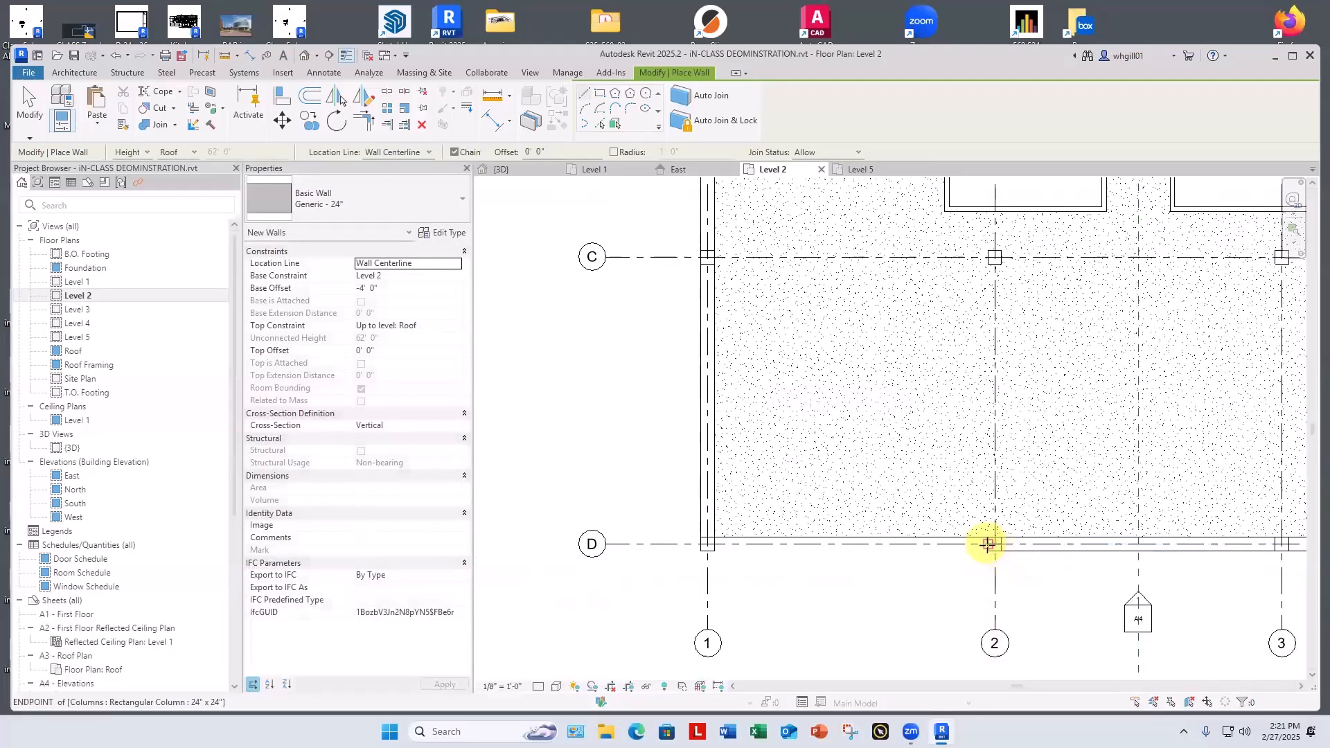
pyautogui.click(988, 545)
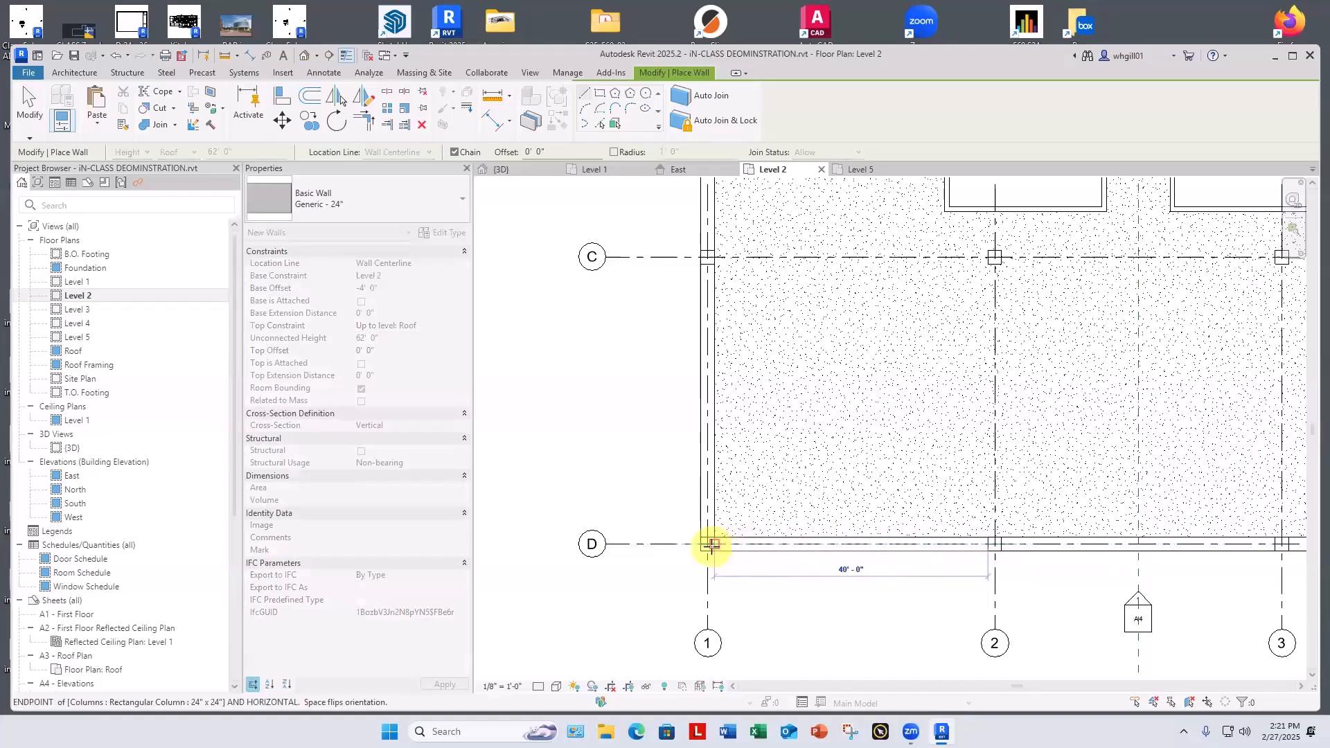
pyautogui.press('Escape')
pyautogui.press('Escape')
# Try to pull the grid 1 end of the grid D wall back to the face of the column at D-1.
pyautogui.scroll(3, 724, 543)
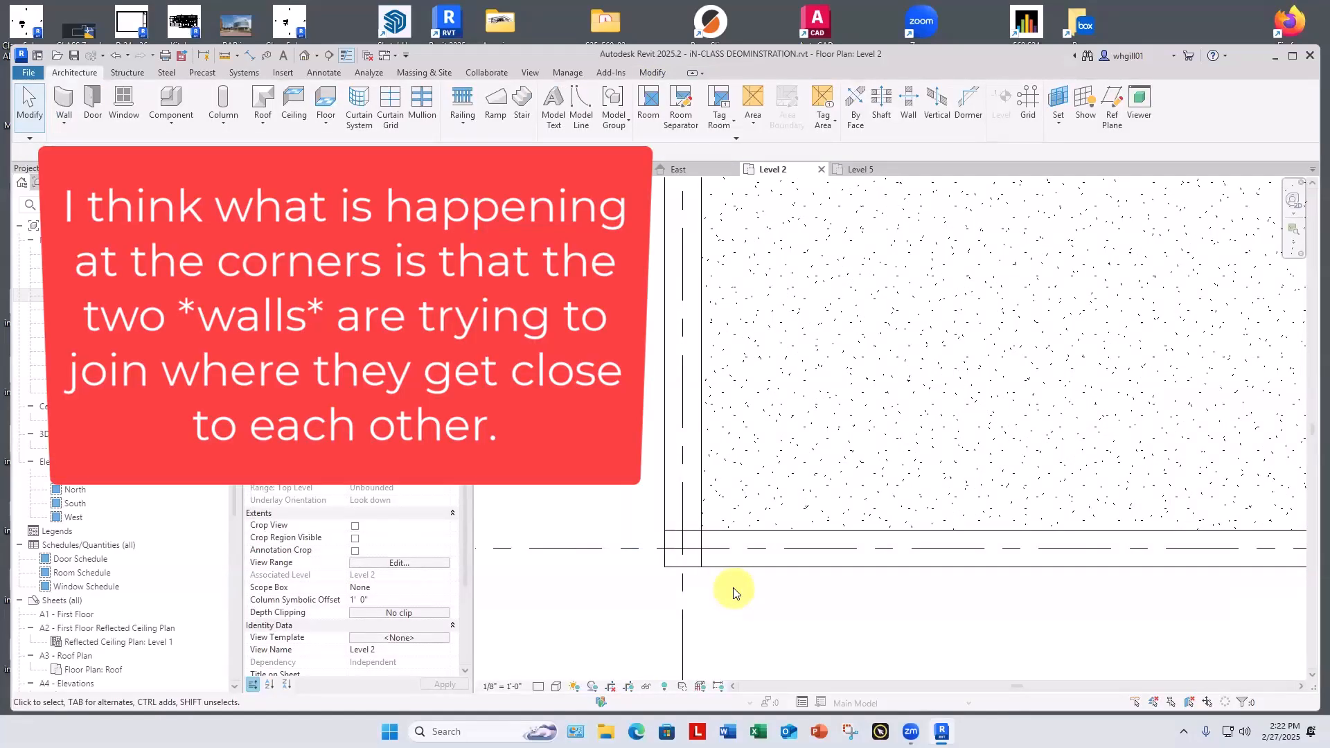
pyautogui.click(727, 563)
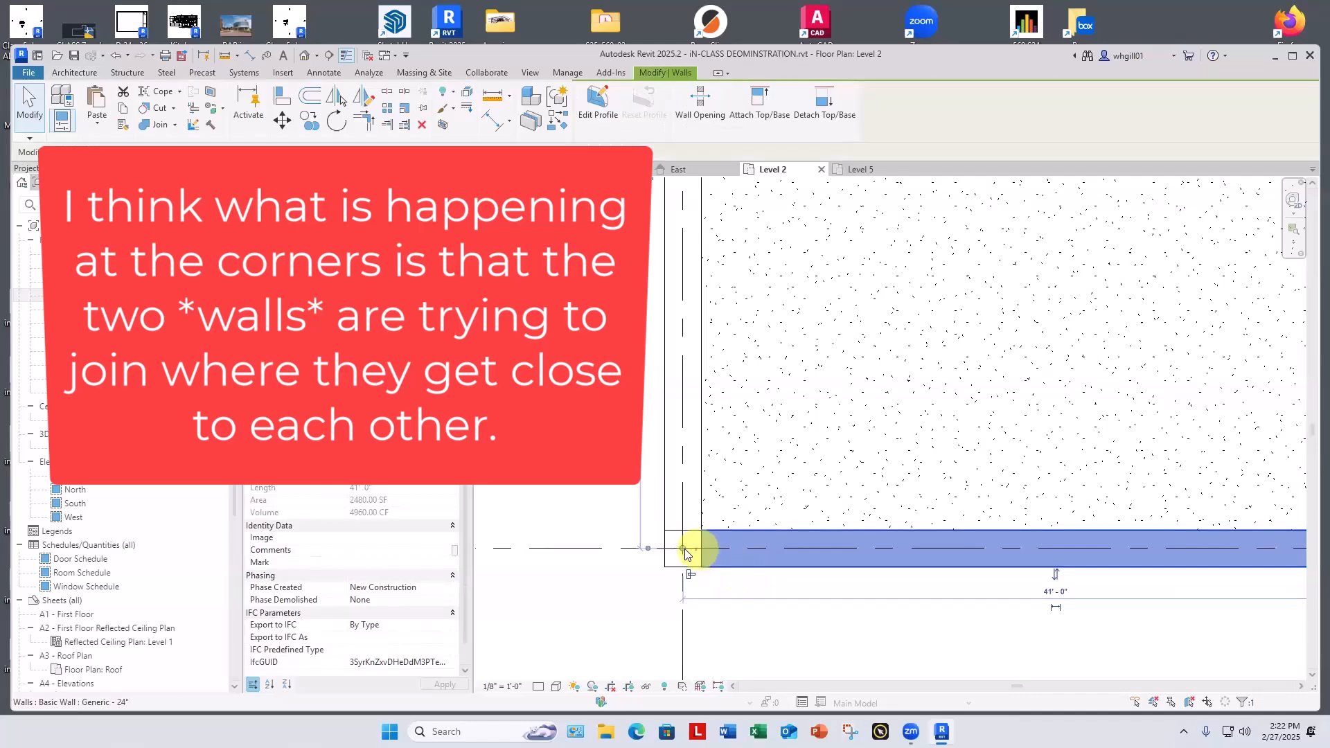
pyautogui.scroll(-4, 682, 549)
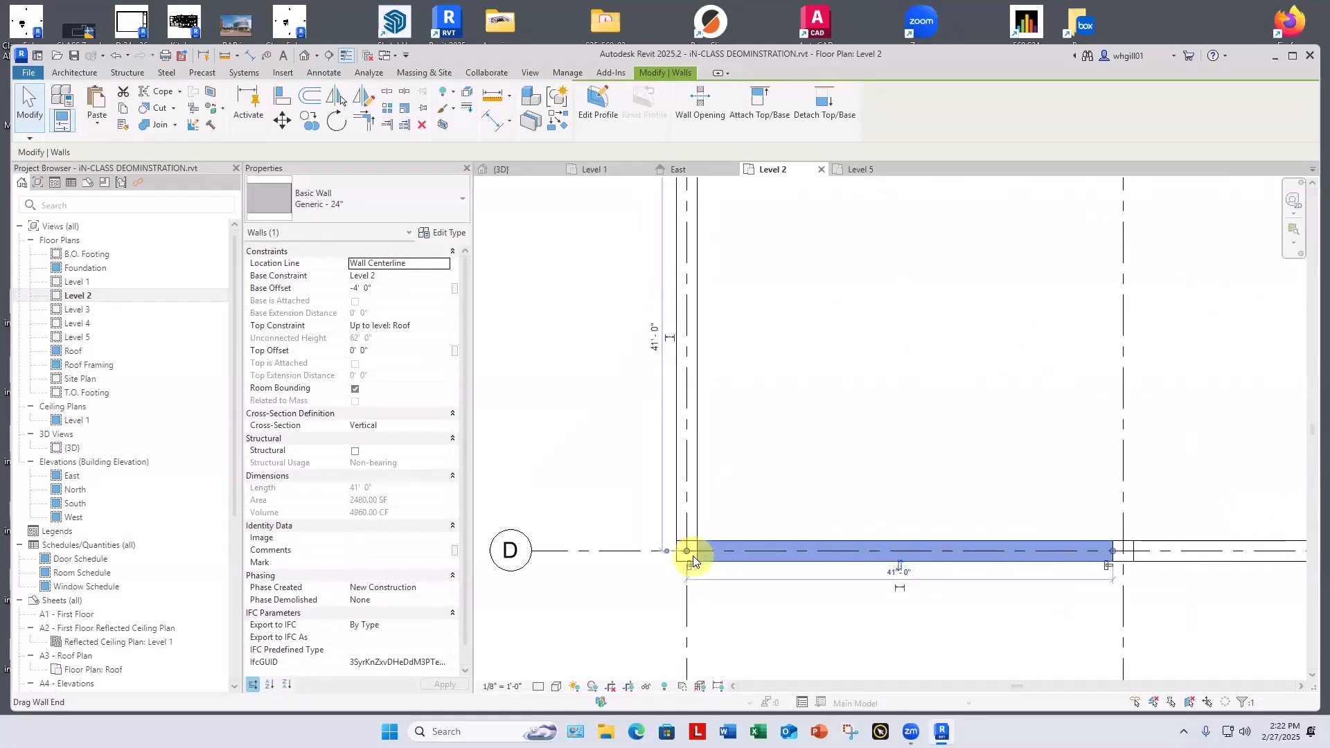
pyautogui.scroll(3, 690, 554)
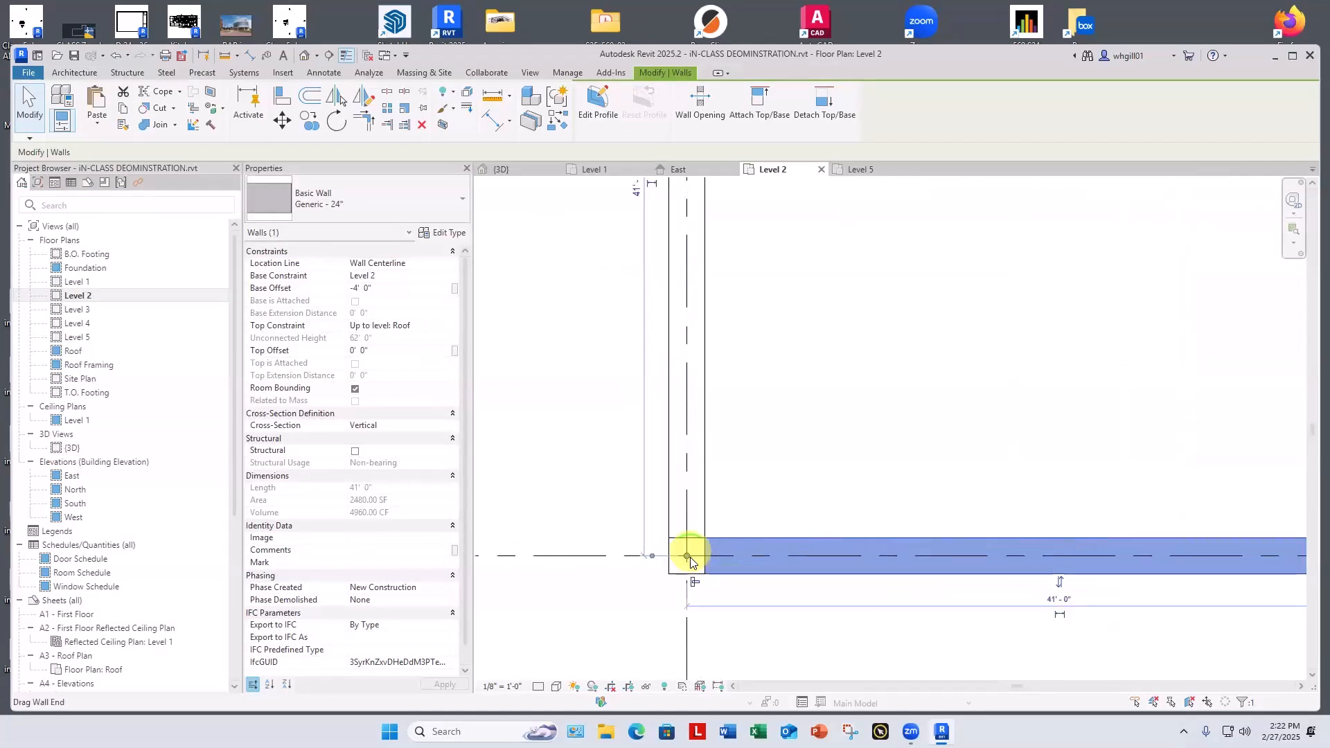
pyautogui.moveTo(688, 554); pyautogui.dragTo(705, 554)
pyautogui.click(640, 601)
pyautogui.click(723, 577)
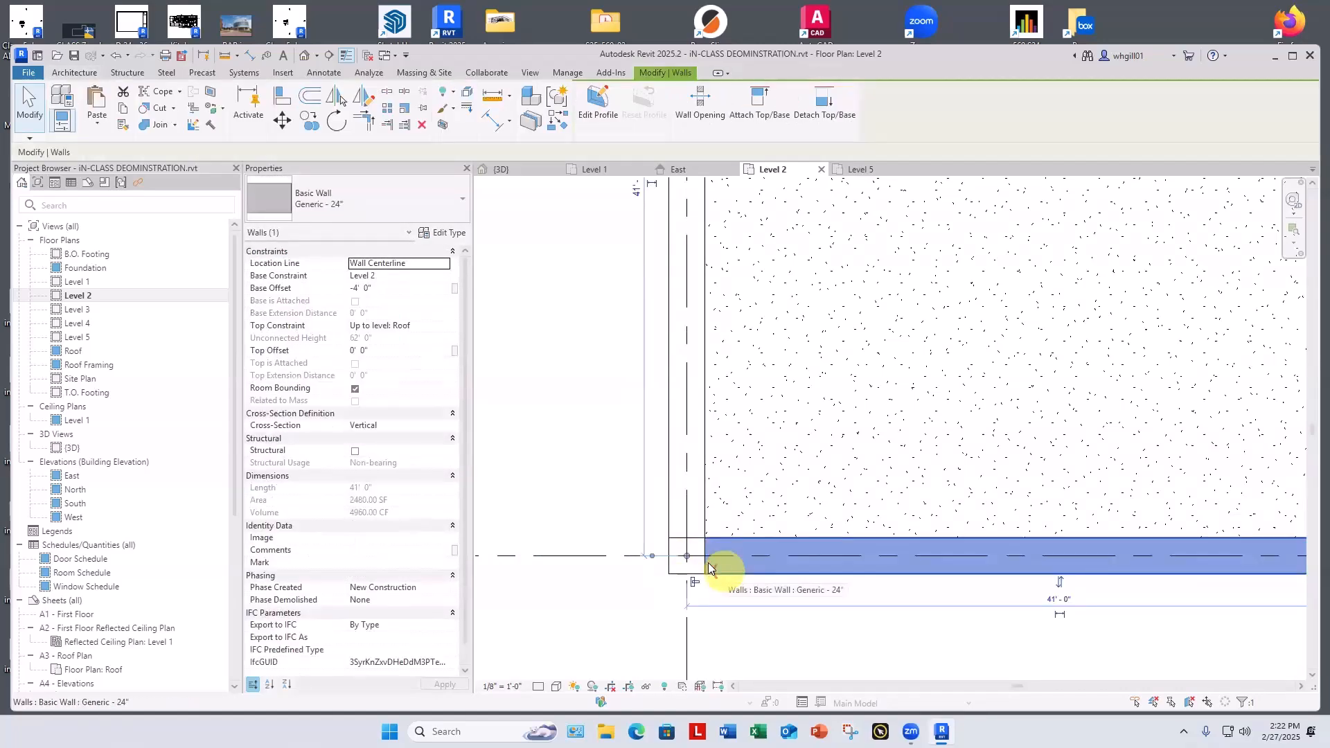
pyautogui.click(716, 605)
pyautogui.click(726, 578)
pyautogui.scroll(-2, 721, 579)
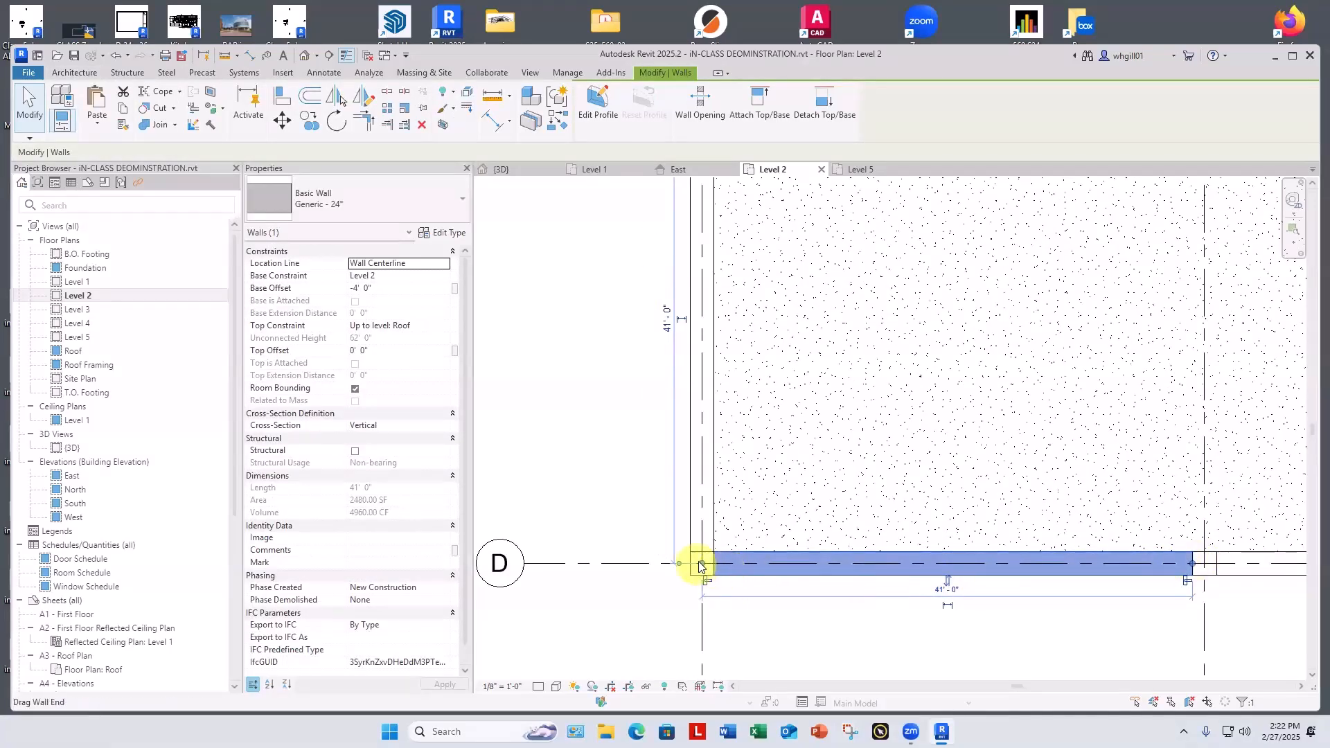
# Disallow the join at the D-1 end of the grid D wall and shorten that end to the column face.
pyautogui.scroll(4, 710, 562)
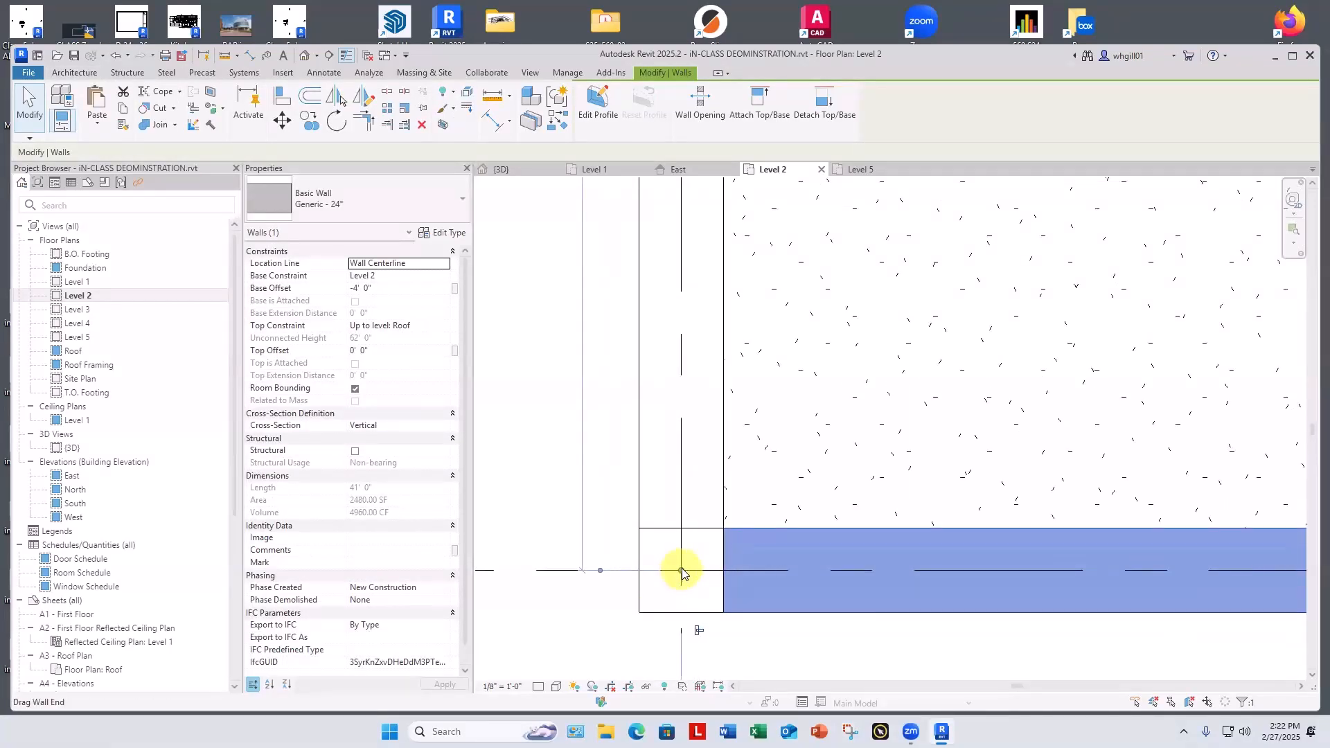
pyautogui.rightClick(683, 573)
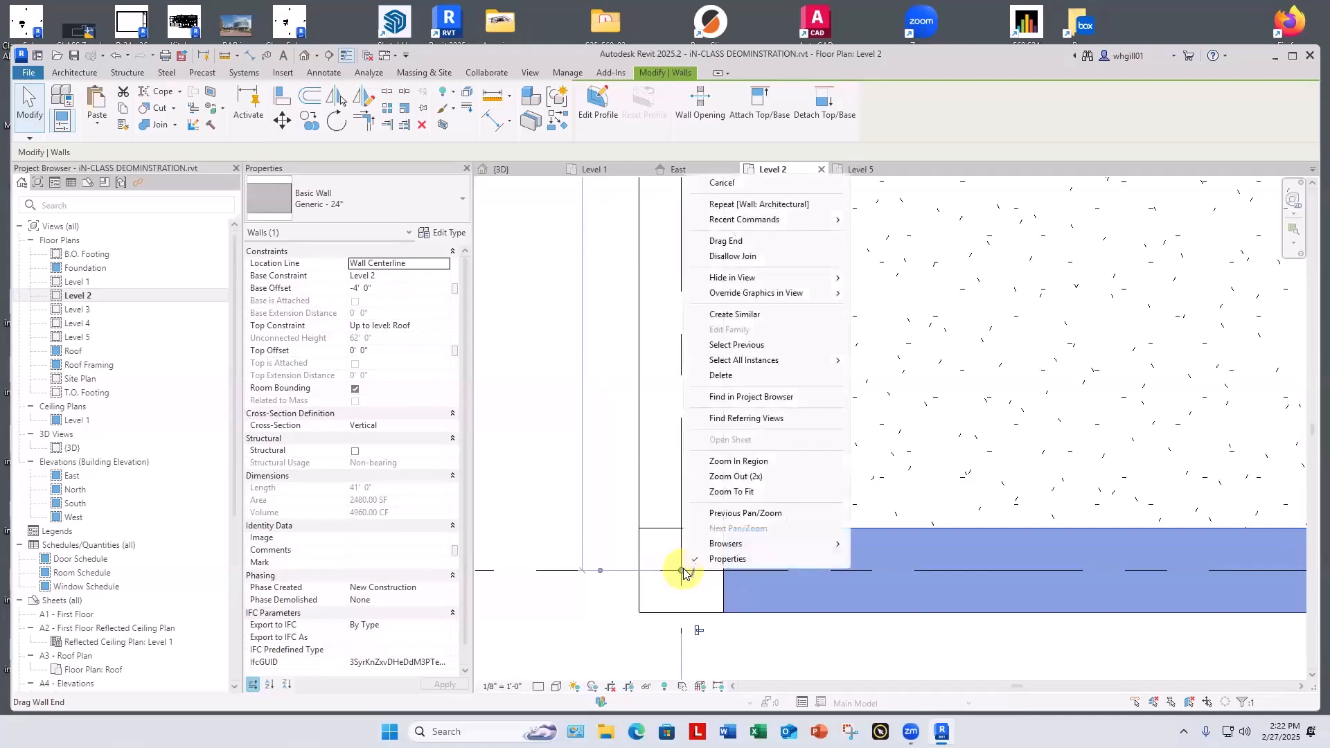
pyautogui.click(727, 257)
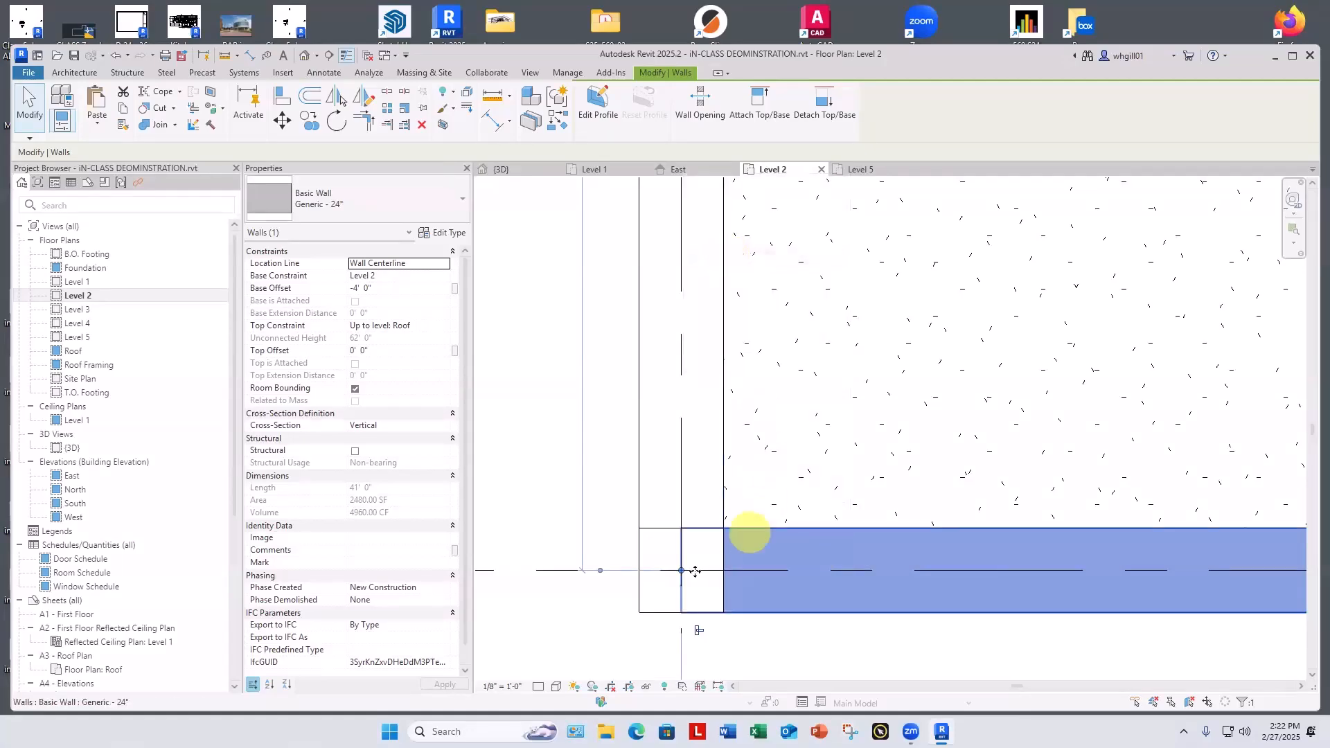
pyautogui.moveTo(681, 572); pyautogui.dragTo(723, 570)
pyautogui.click(750, 660)
# Shorten the lower end of the grid 1 wall between C and D to the D-1 column face, making it 40' long.
pyautogui.scroll(-3, 750, 659)
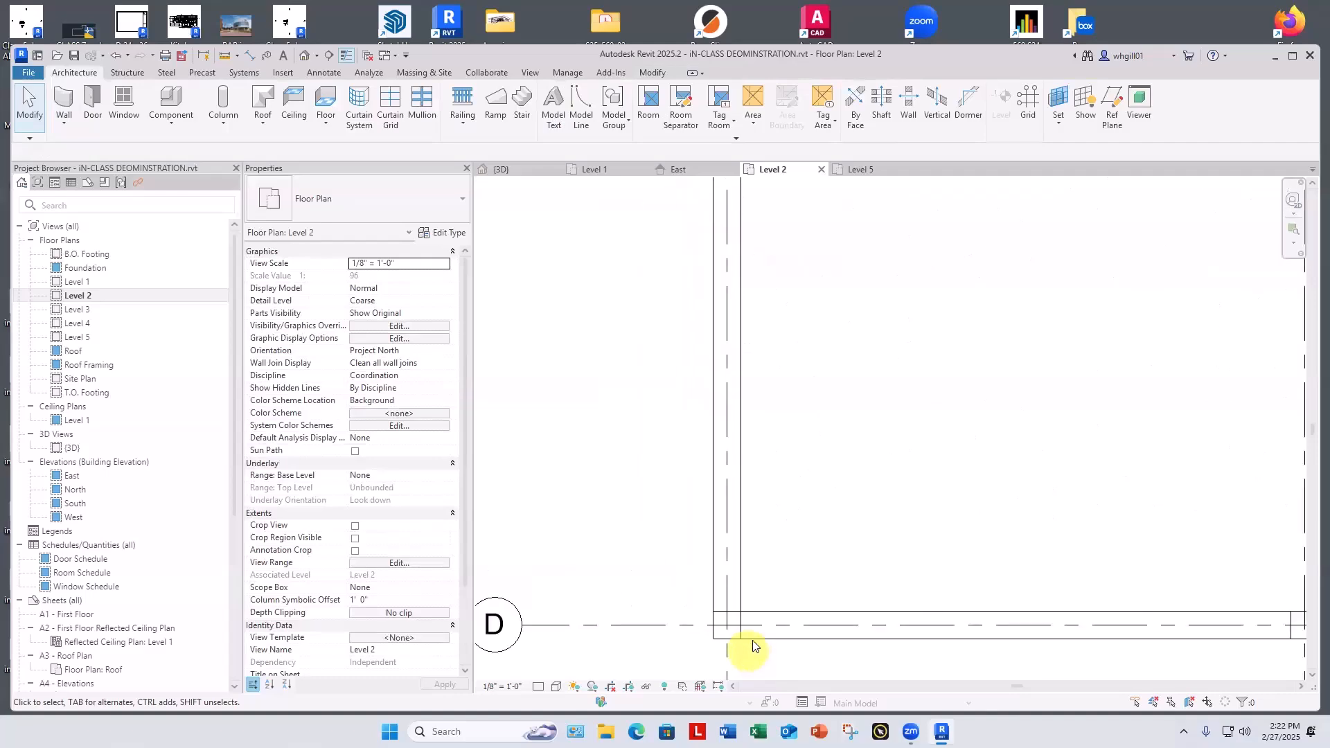
pyautogui.moveTo(750, 661); pyautogui.dragTo(668, 660, button='middle')
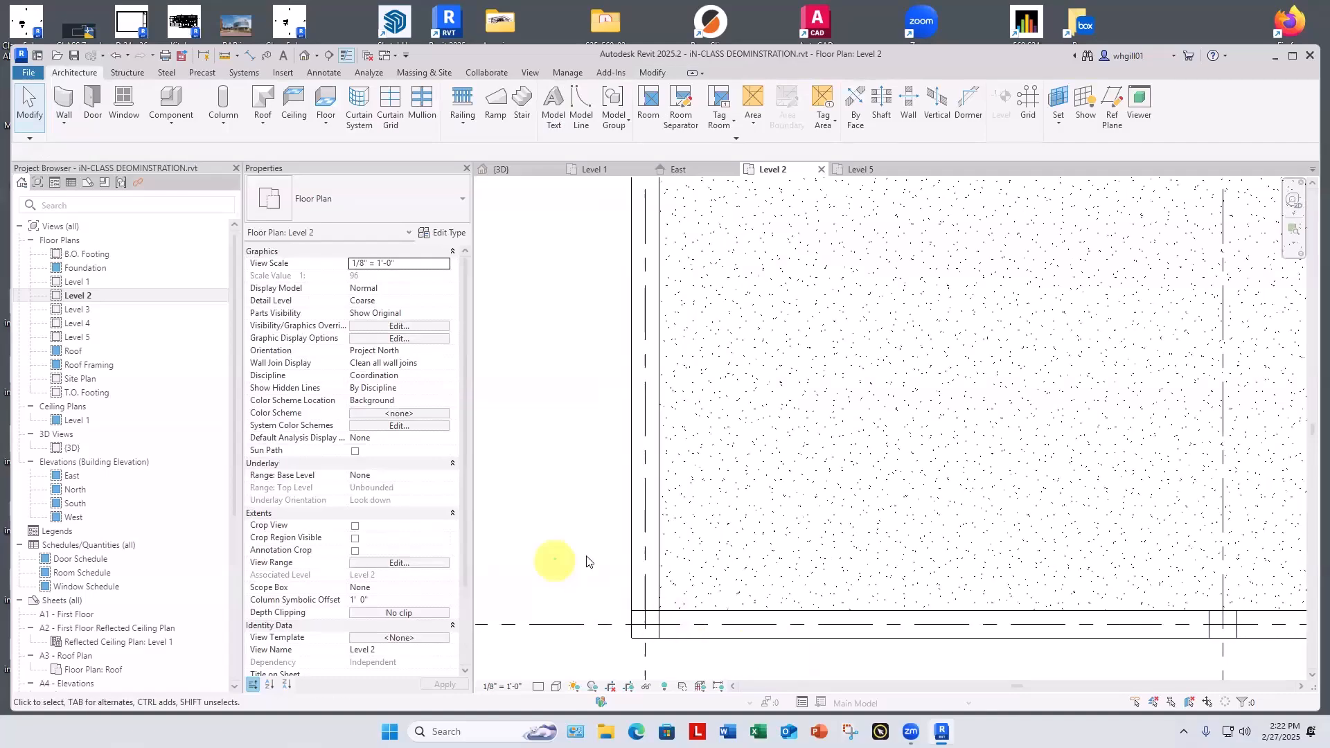
pyautogui.click(632, 588)
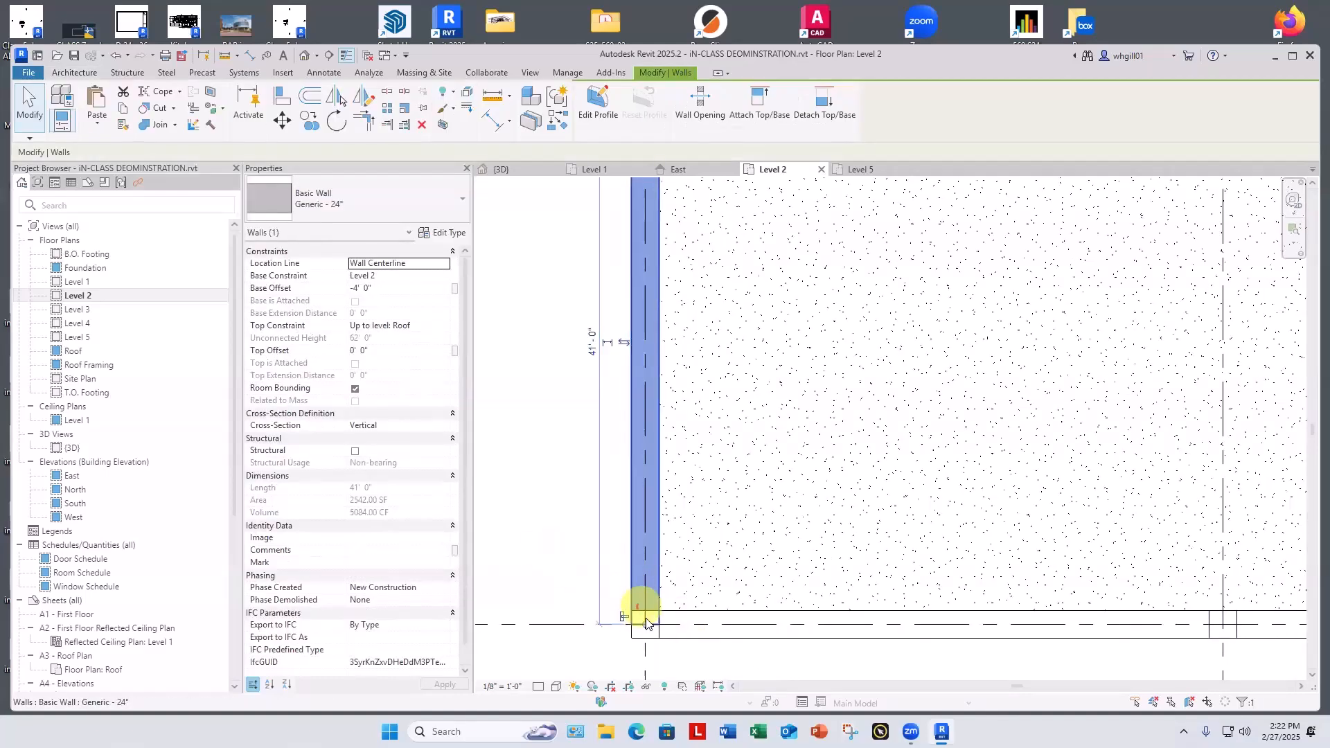
pyautogui.moveTo(645, 625); pyautogui.dragTo(644, 609)
pyautogui.click(569, 611)
pyautogui.click(633, 599)
pyautogui.click(573, 602)
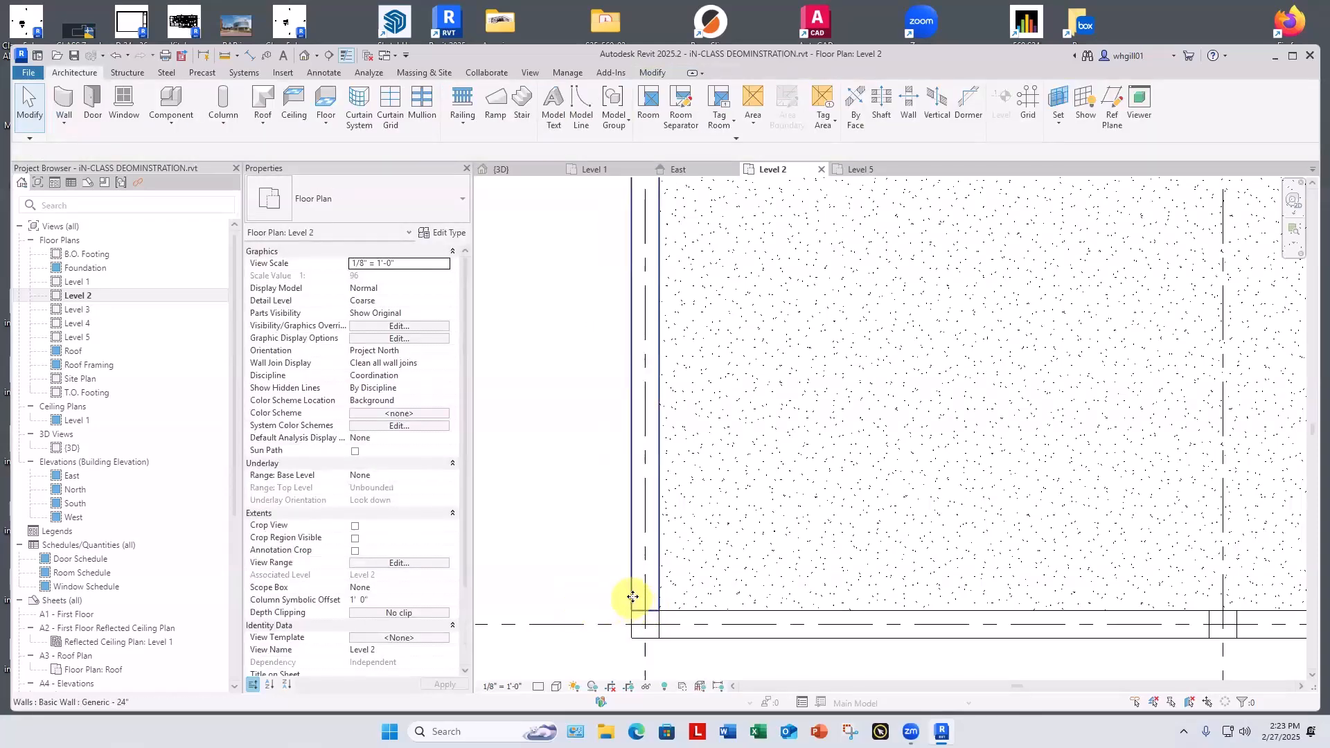
# Check the lengths and column ends of the three grid 1 wall segments, going from grid D up to grid A.
pyautogui.click(631, 594)
pyautogui.moveTo(552, 496); pyautogui.dragTo(600, 543, button='middle')
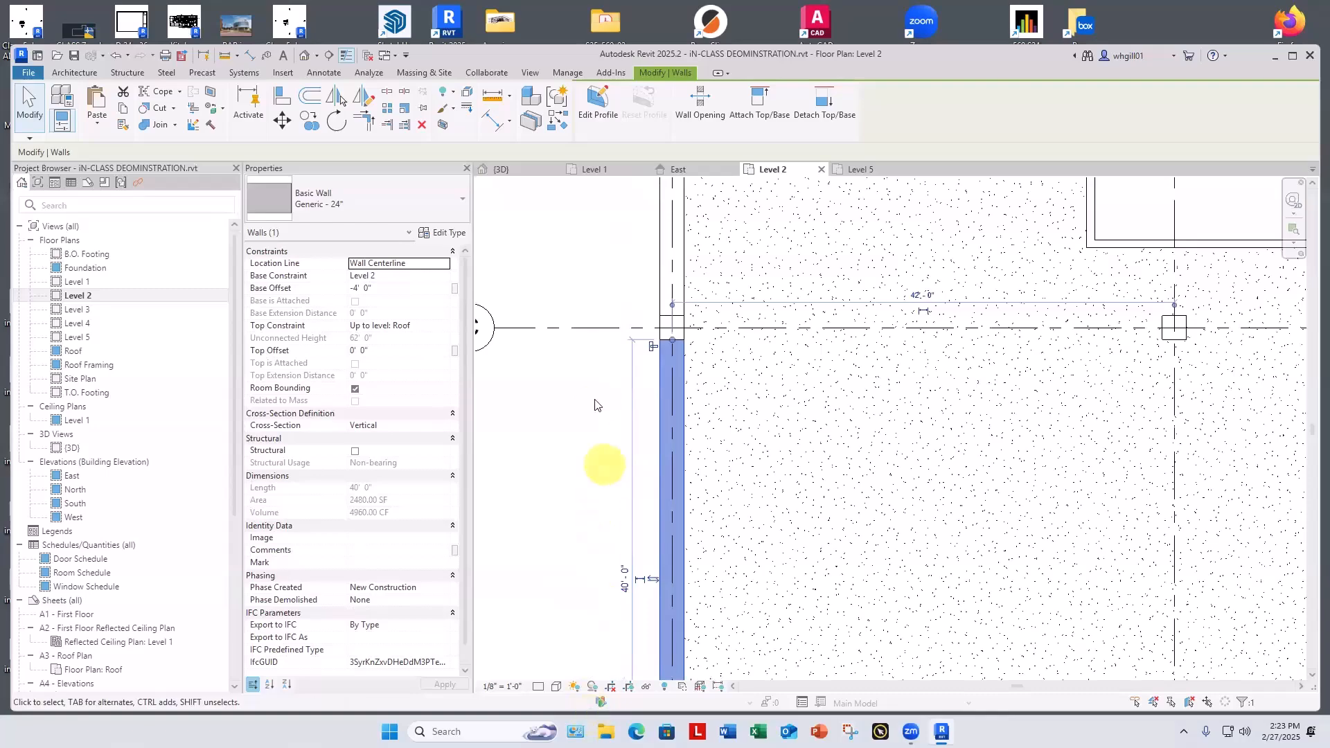
pyautogui.scroll(-3, 593, 415)
pyautogui.moveTo(592, 425); pyautogui.dragTo(589, 456, button='middle')
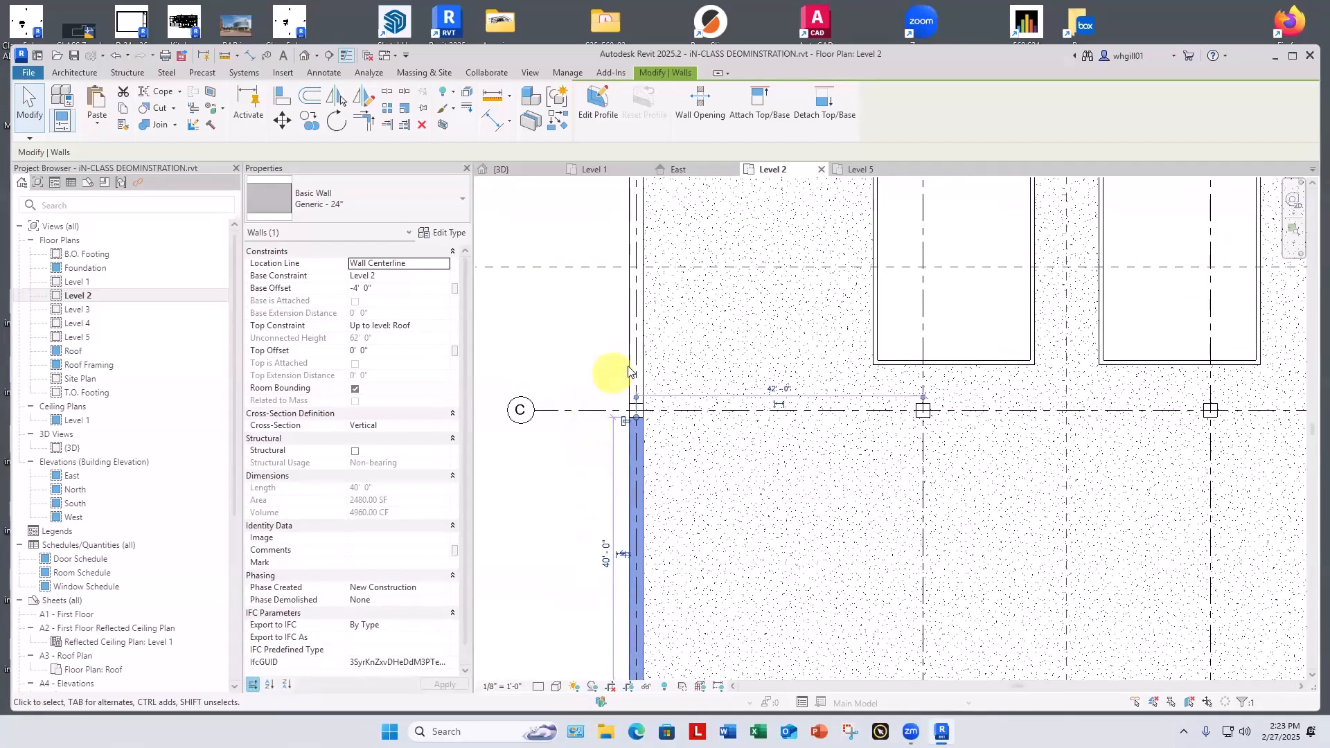
pyautogui.click(629, 367)
pyautogui.moveTo(579, 341); pyautogui.dragTo(570, 500, button='middle')
pyautogui.scroll(-1, 570, 500)
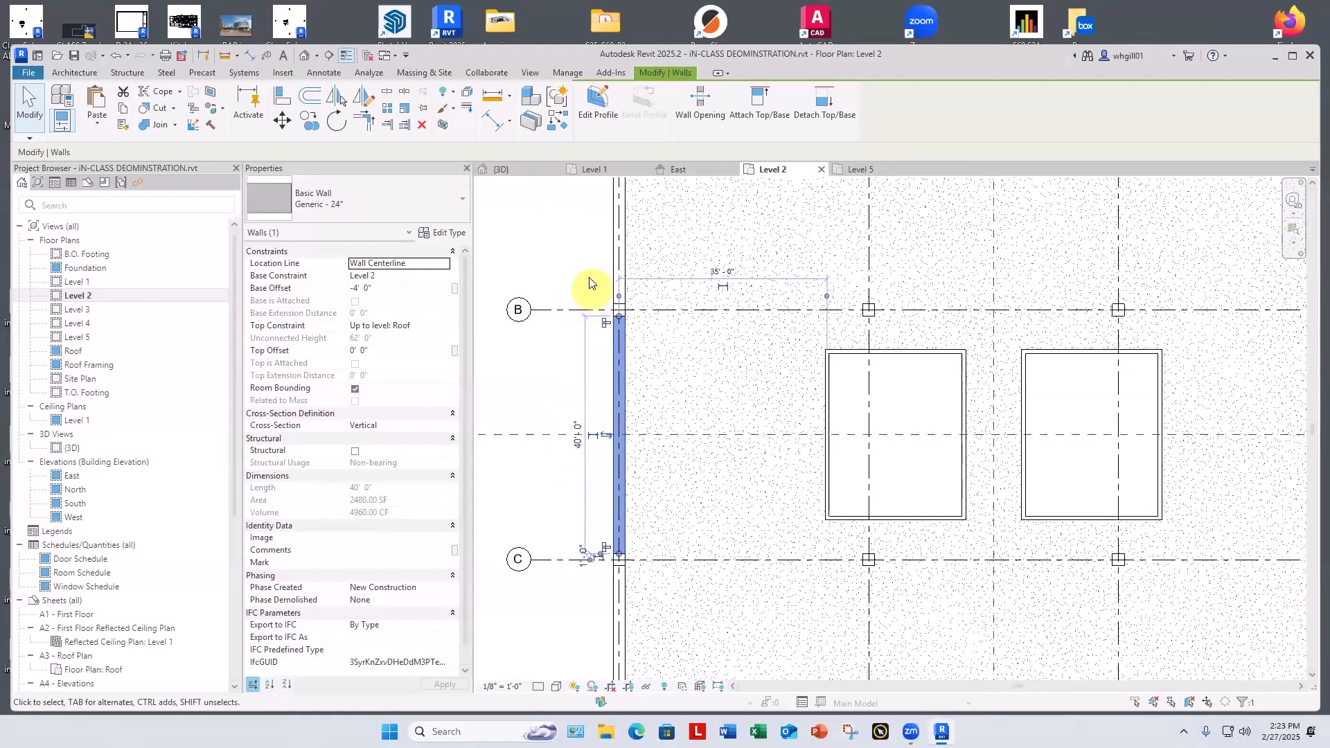
pyautogui.moveTo(594, 282); pyautogui.dragTo(597, 357, button='middle')
pyautogui.click(611, 337)
pyautogui.moveTo(656, 183); pyautogui.dragTo(642, 356, button='middle')
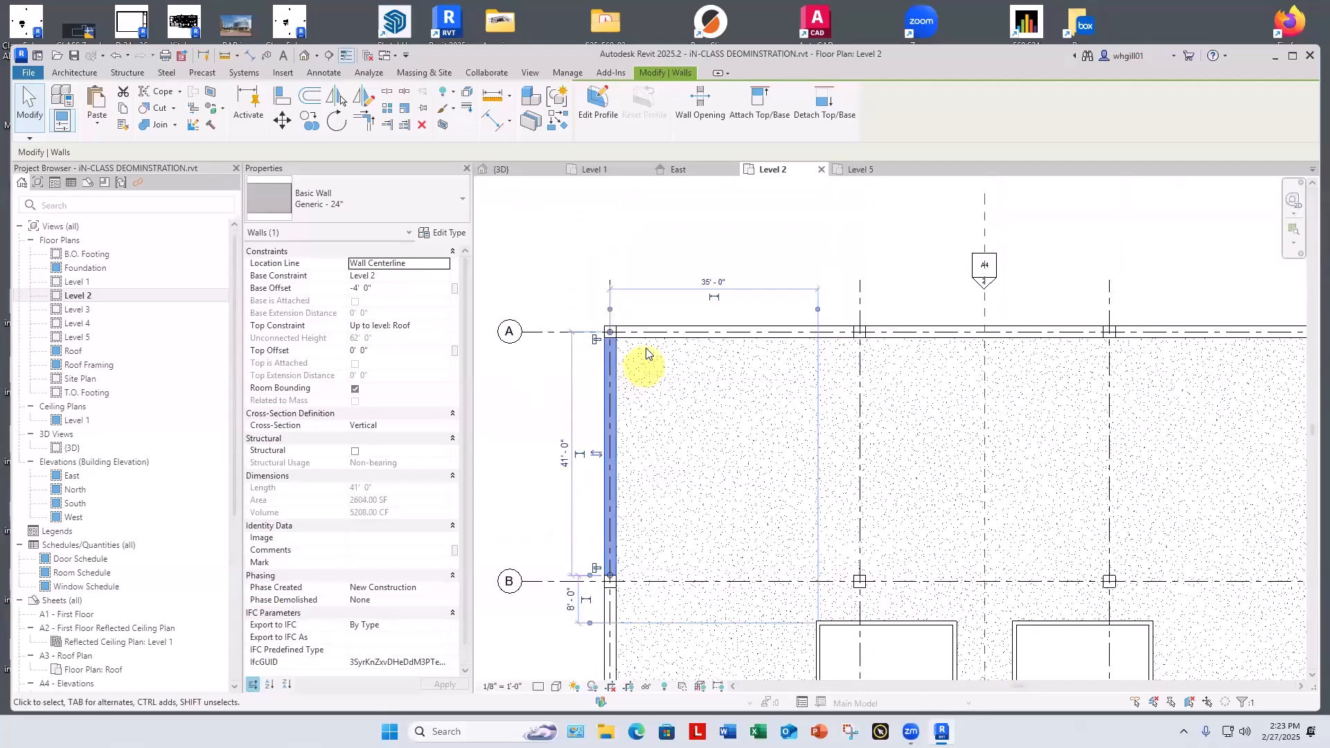
# Disallow the join at the A-1 end of the grid 1 wall and shorten it to the column face, making it 40' long.
pyautogui.scroll(4, 630, 336)
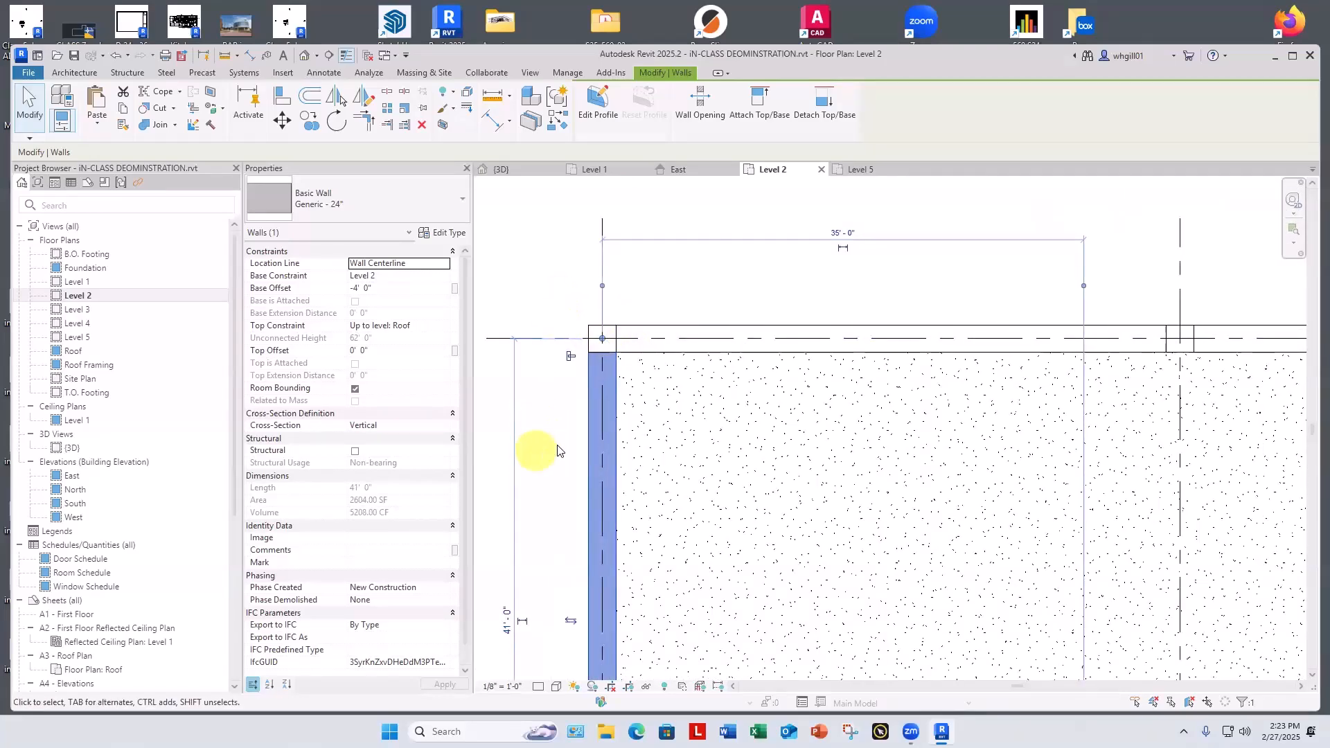
pyautogui.click(581, 447)
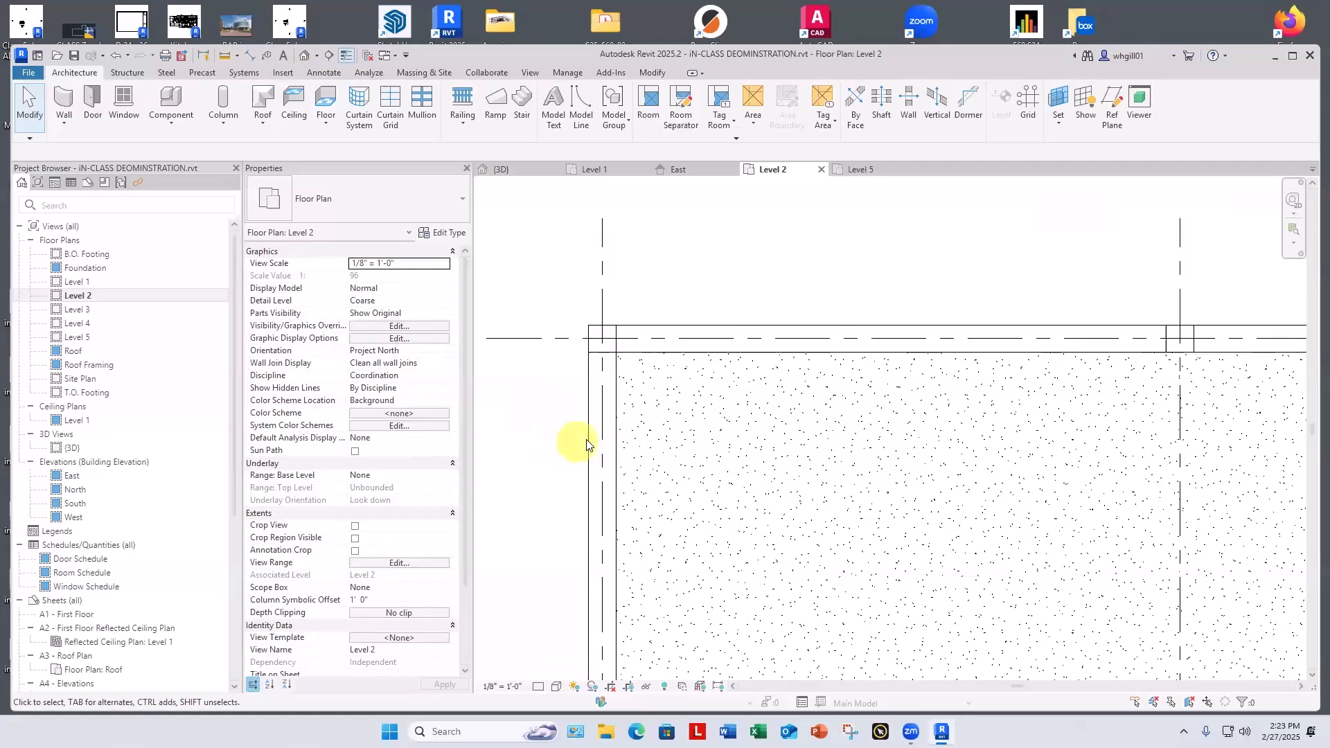
pyautogui.click(590, 441)
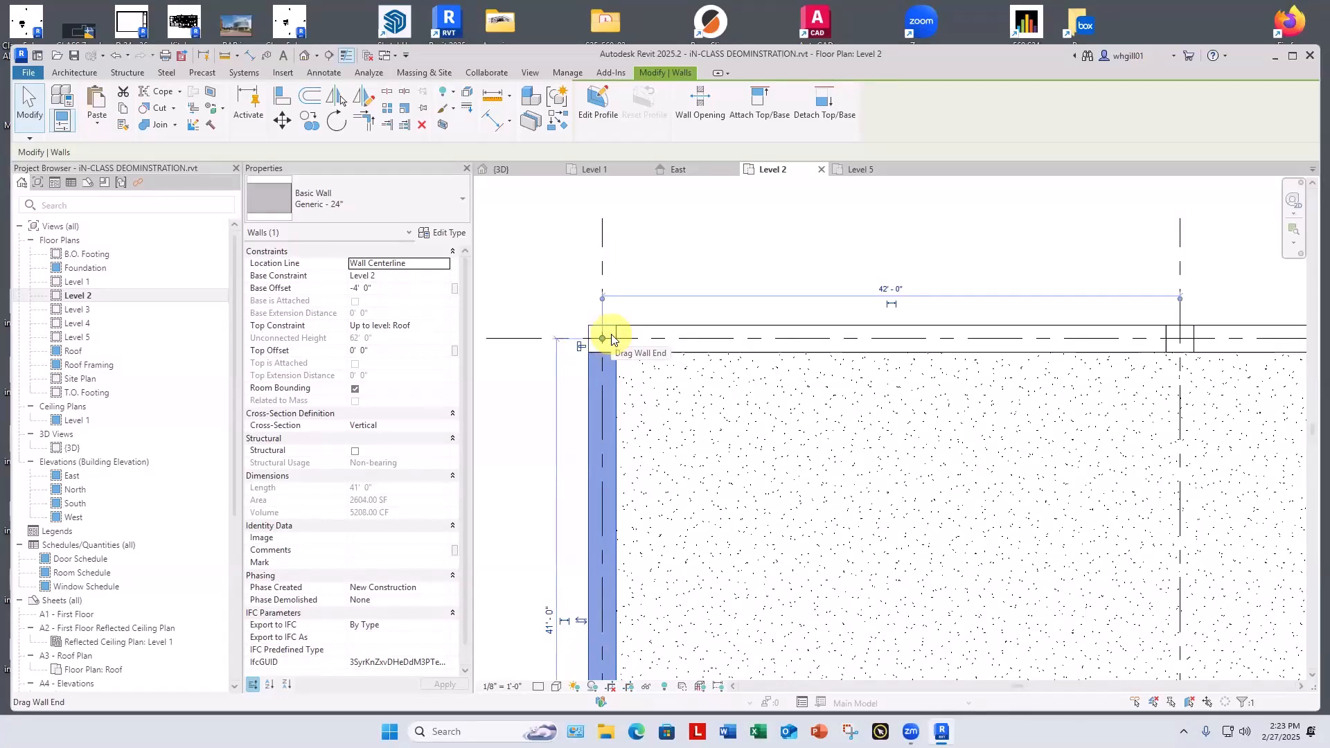
pyautogui.rightClick(603, 339)
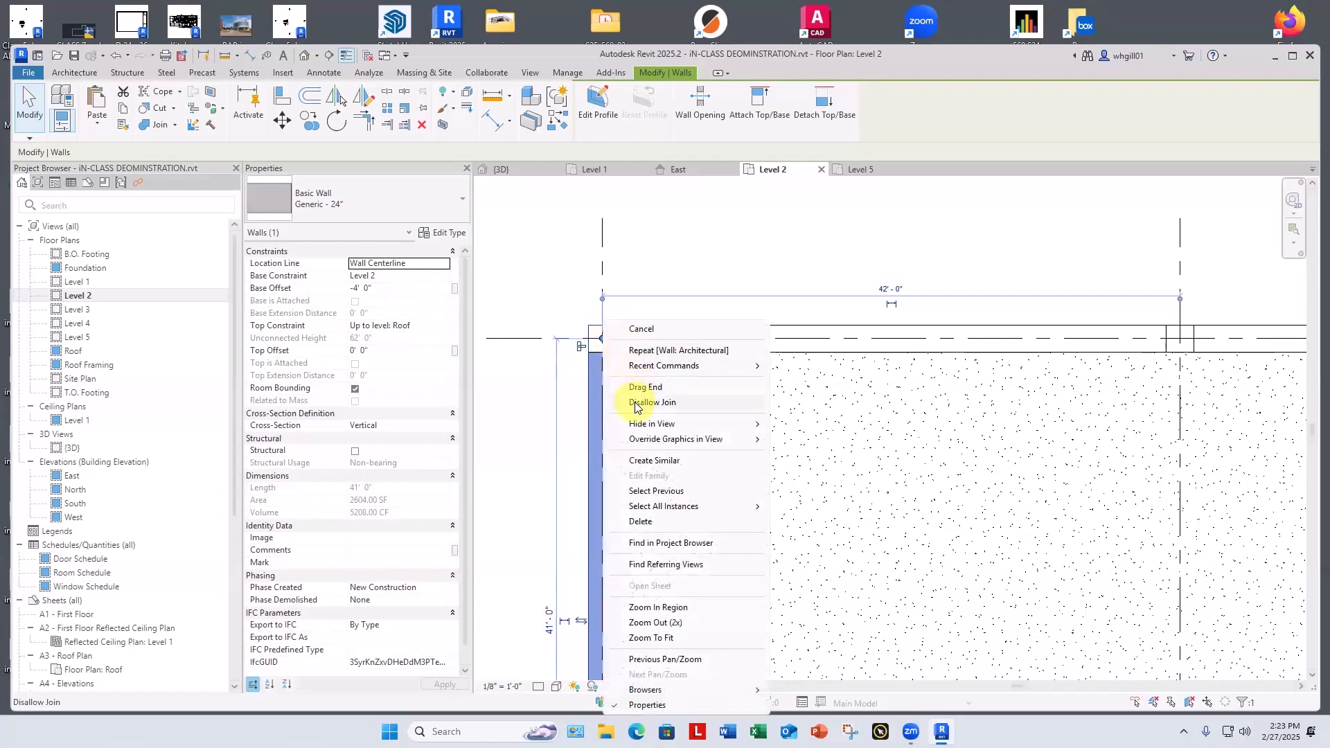
pyautogui.click(628, 400)
pyautogui.moveTo(602, 339); pyautogui.dragTo(601, 351)
pyautogui.click(544, 396)
pyautogui.click(584, 370)
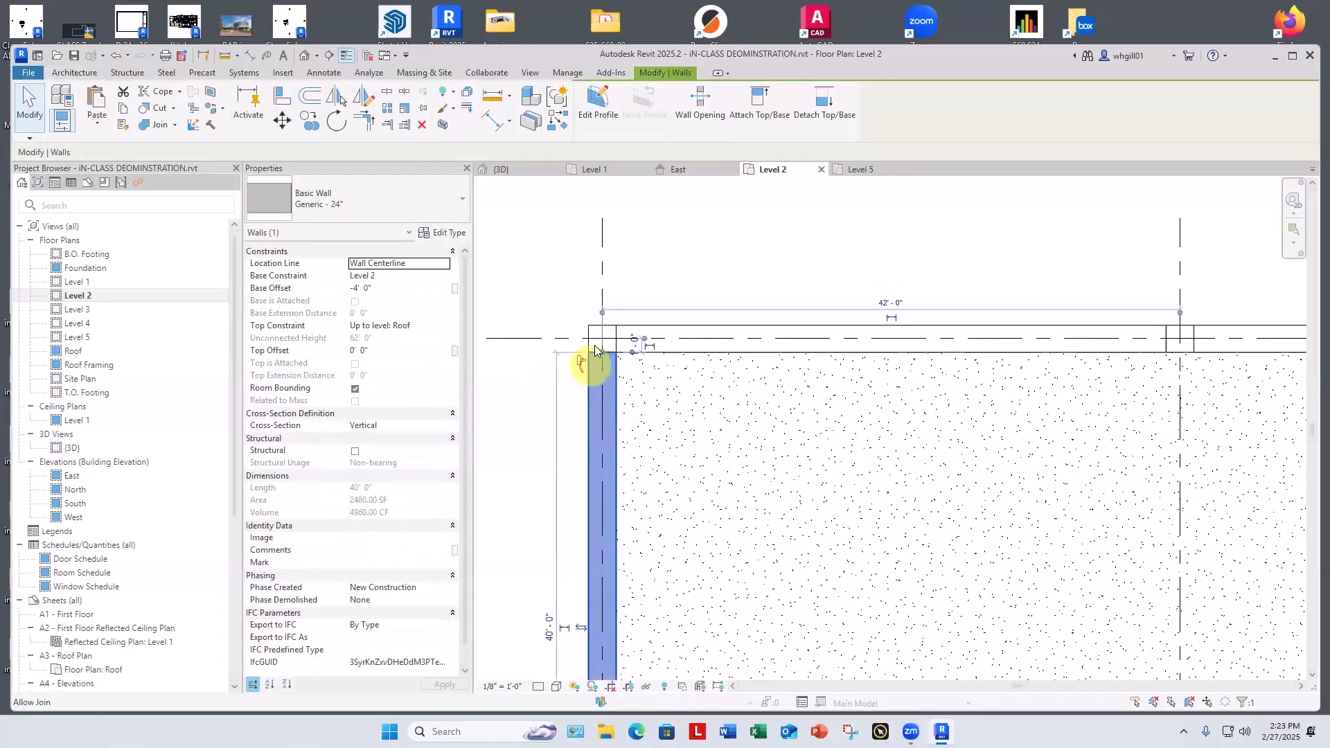
# Disallow the join at the A-1 end of the grid A wall and shorten it to the column face, making it 40' long.
pyautogui.scroll(-2, 601, 349)
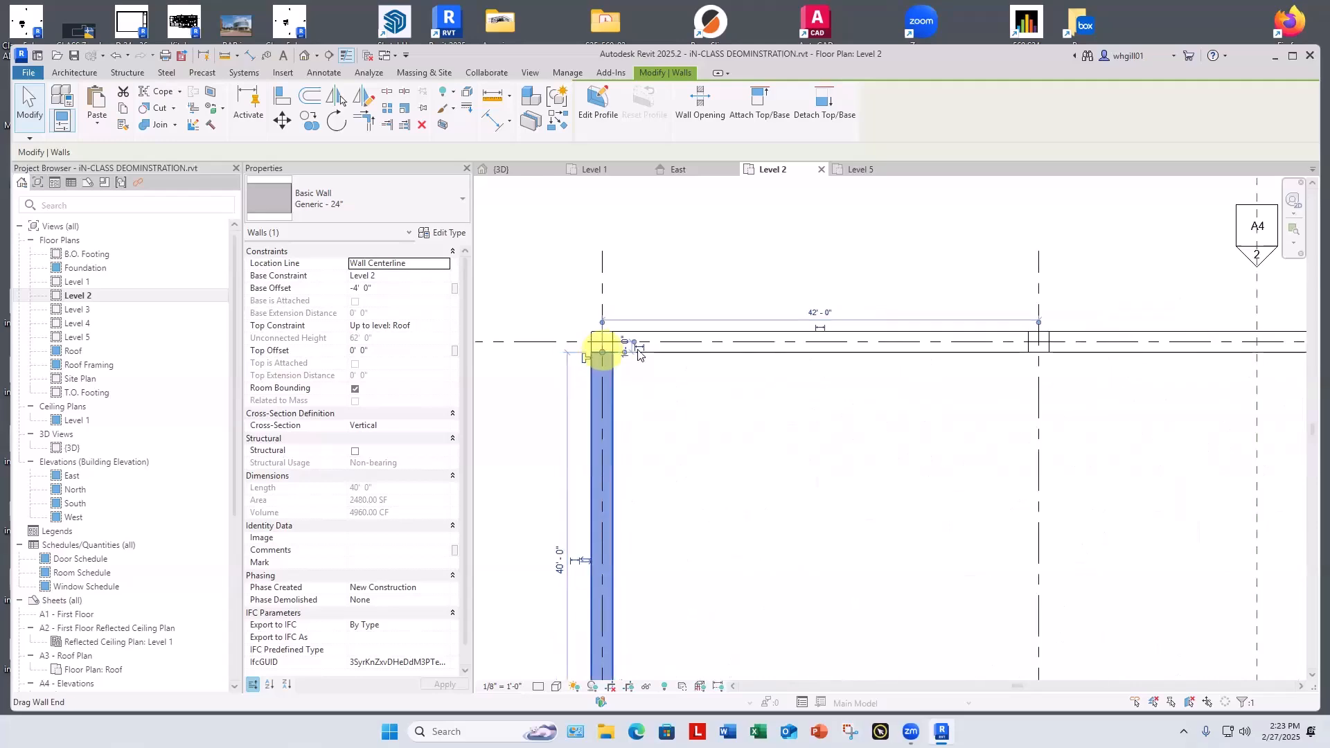
pyautogui.click(627, 338)
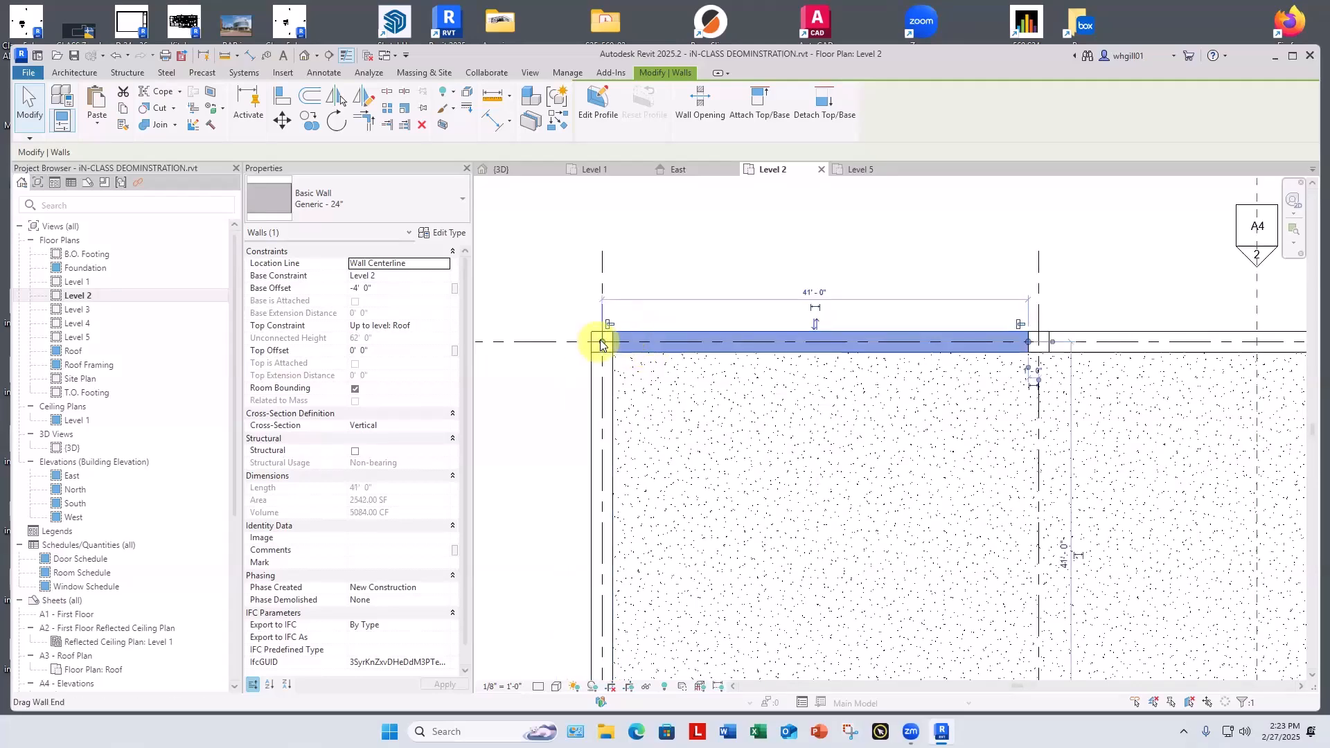
pyautogui.rightClick(599, 344)
pyautogui.click(640, 400)
pyautogui.moveTo(601, 342); pyautogui.dragTo(613, 341)
pyautogui.press('Escape')
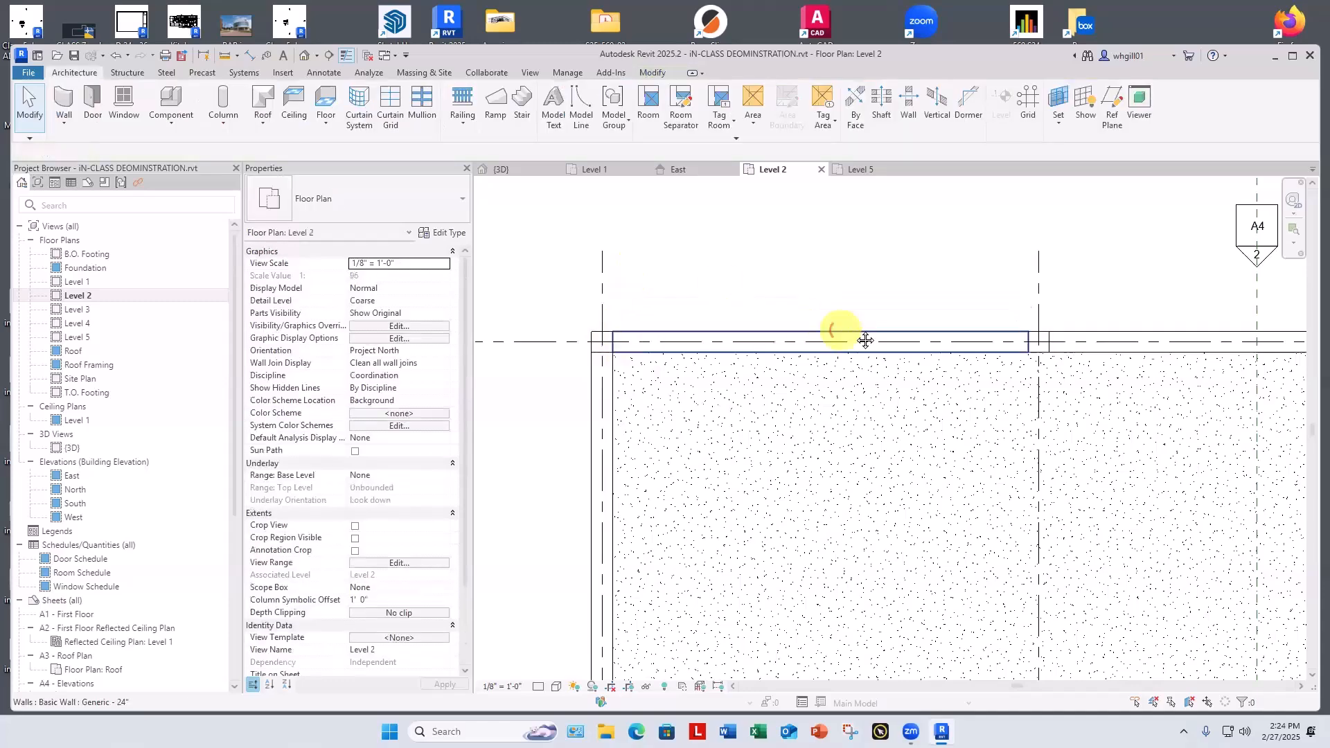
# Check the lengths and column ends of the grid A wall segments from grid 1 across to grid 4.
pyautogui.moveTo(843, 333); pyautogui.dragTo(651, 377, button='middle')
pyautogui.click(806, 389)
pyautogui.click(911, 341)
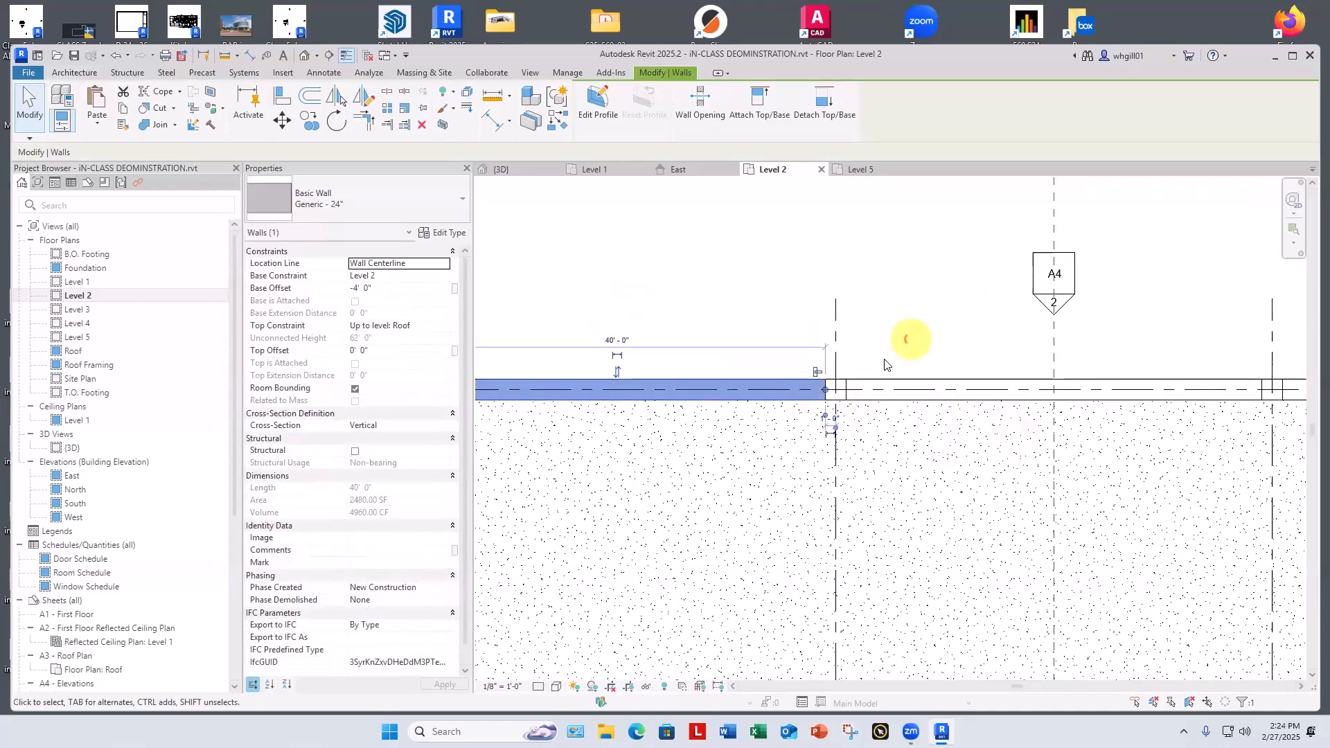
pyautogui.click(866, 381)
pyautogui.click(872, 349)
pyautogui.moveTo(930, 317); pyautogui.dragTo(531, 367, button='middle')
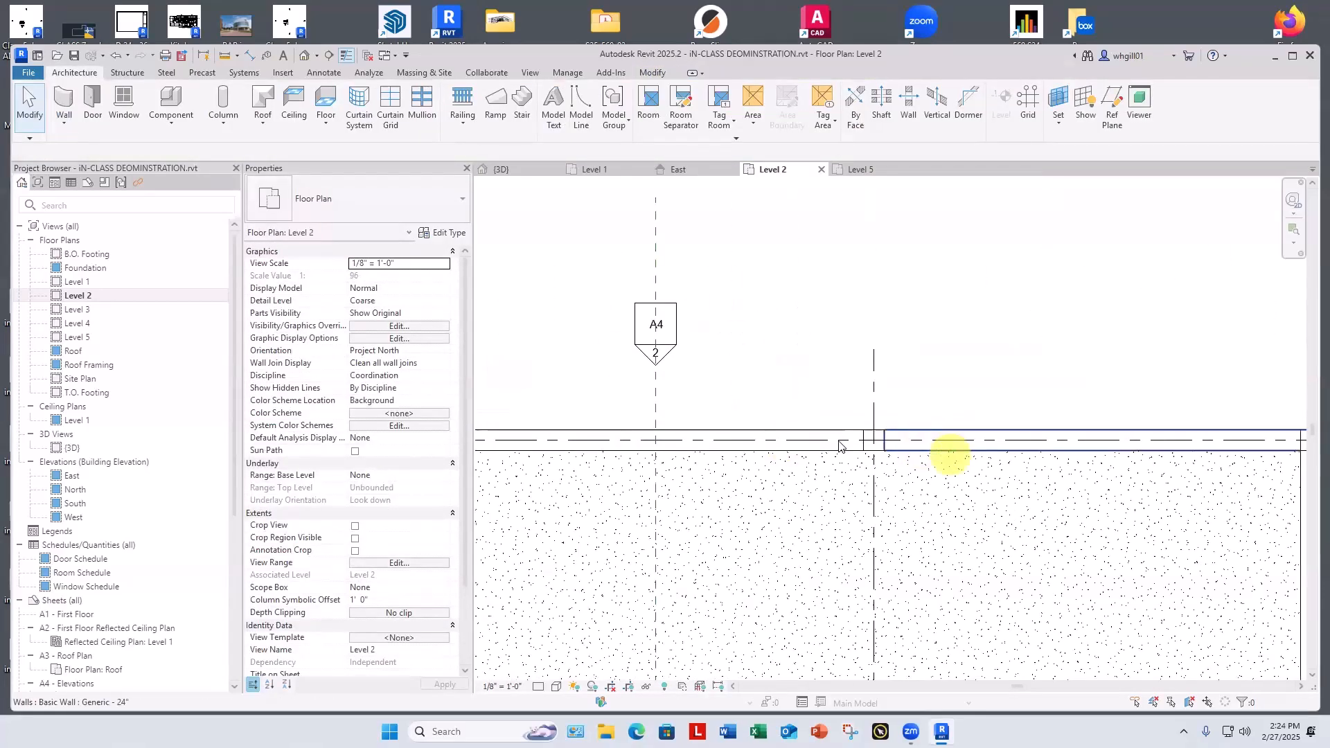
pyautogui.click(906, 429)
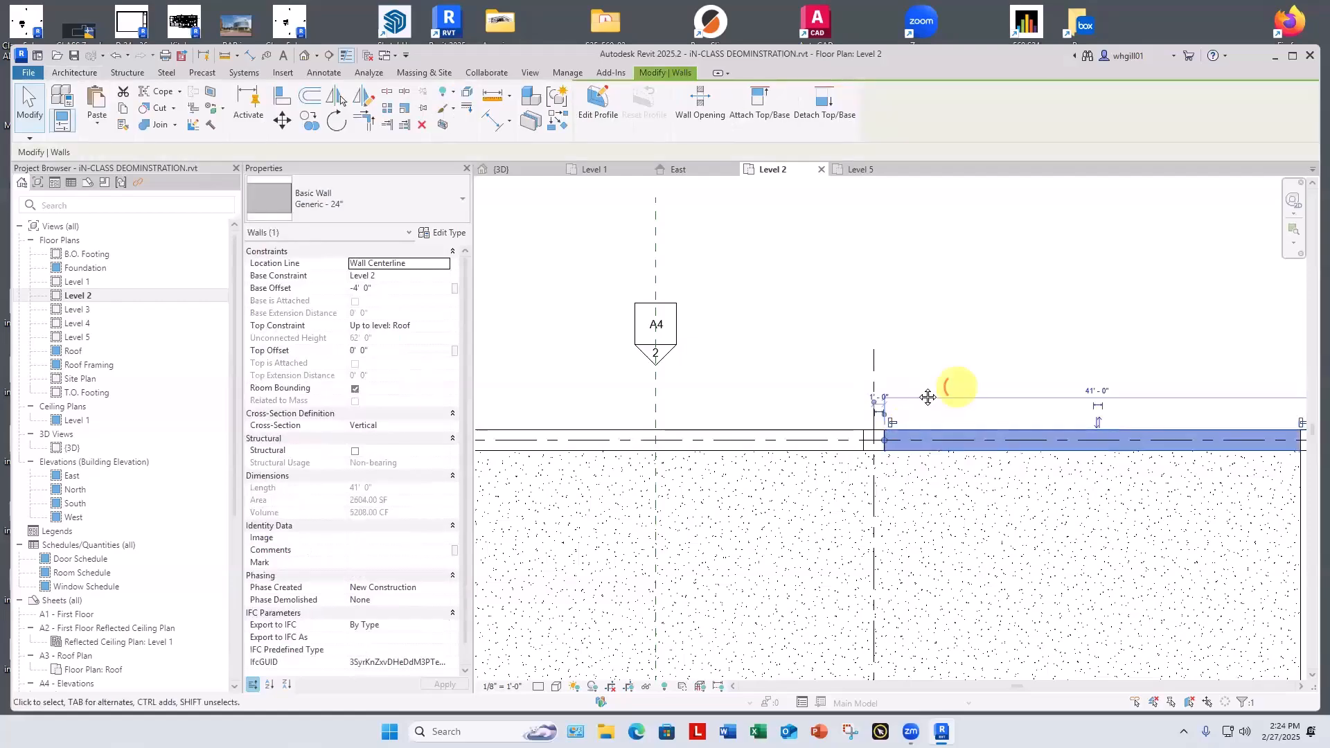
pyautogui.moveTo(959, 380); pyautogui.dragTo(683, 380, button='middle')
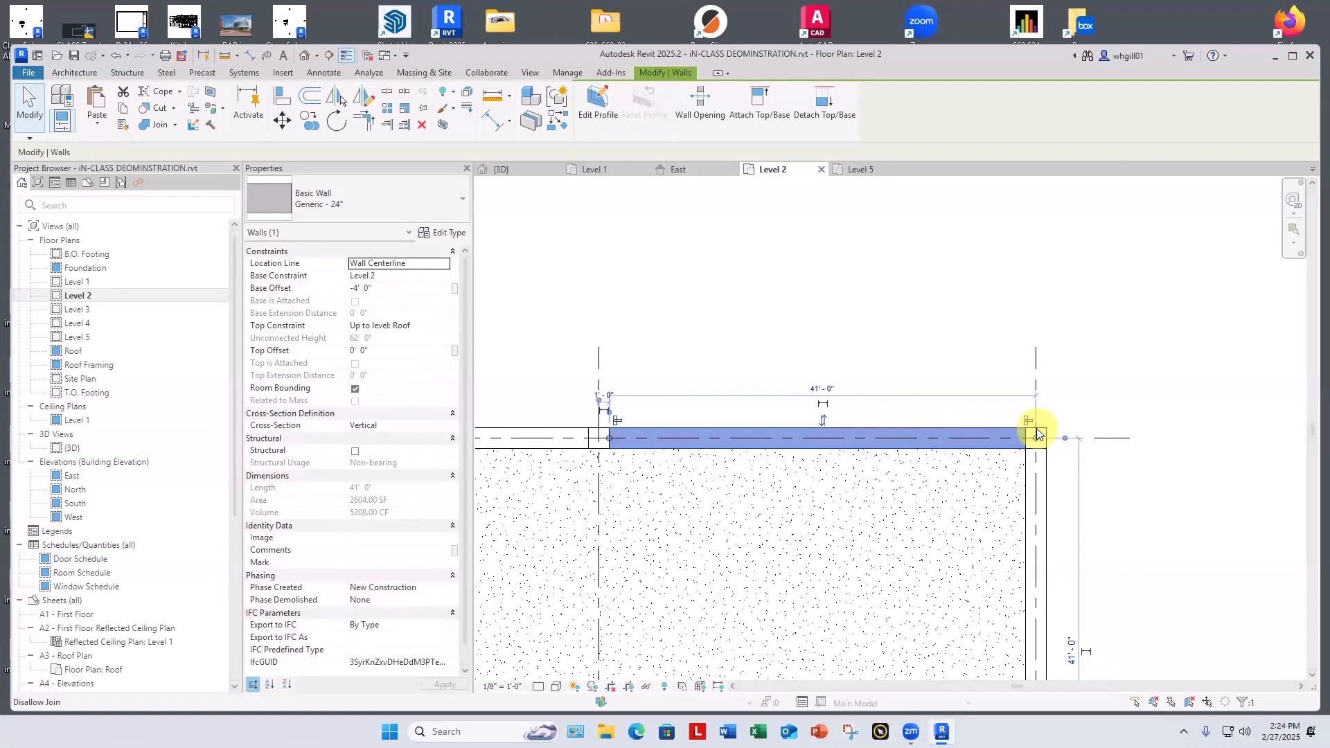
pyautogui.press('Escape')
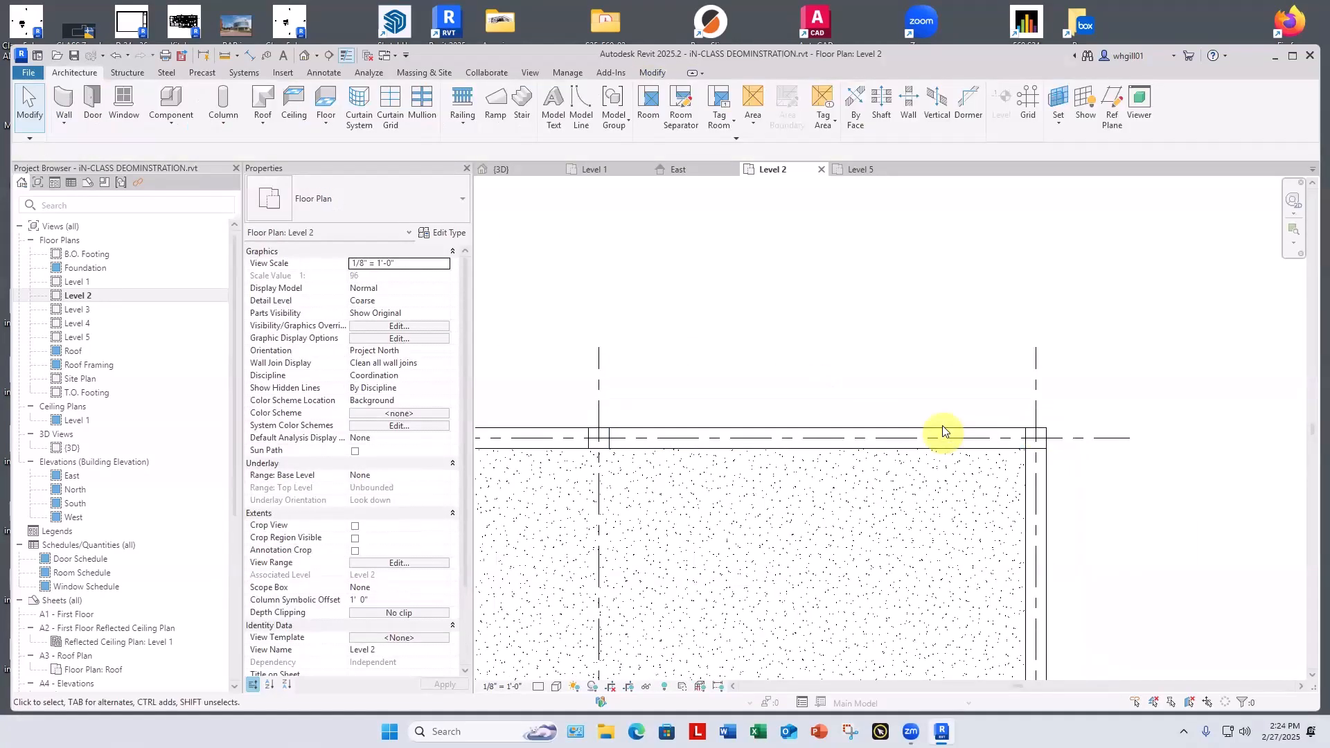
# Disallow the join at the A-4 end of the grid A wall and shorten that end to the column face.
pyautogui.click(1007, 429)
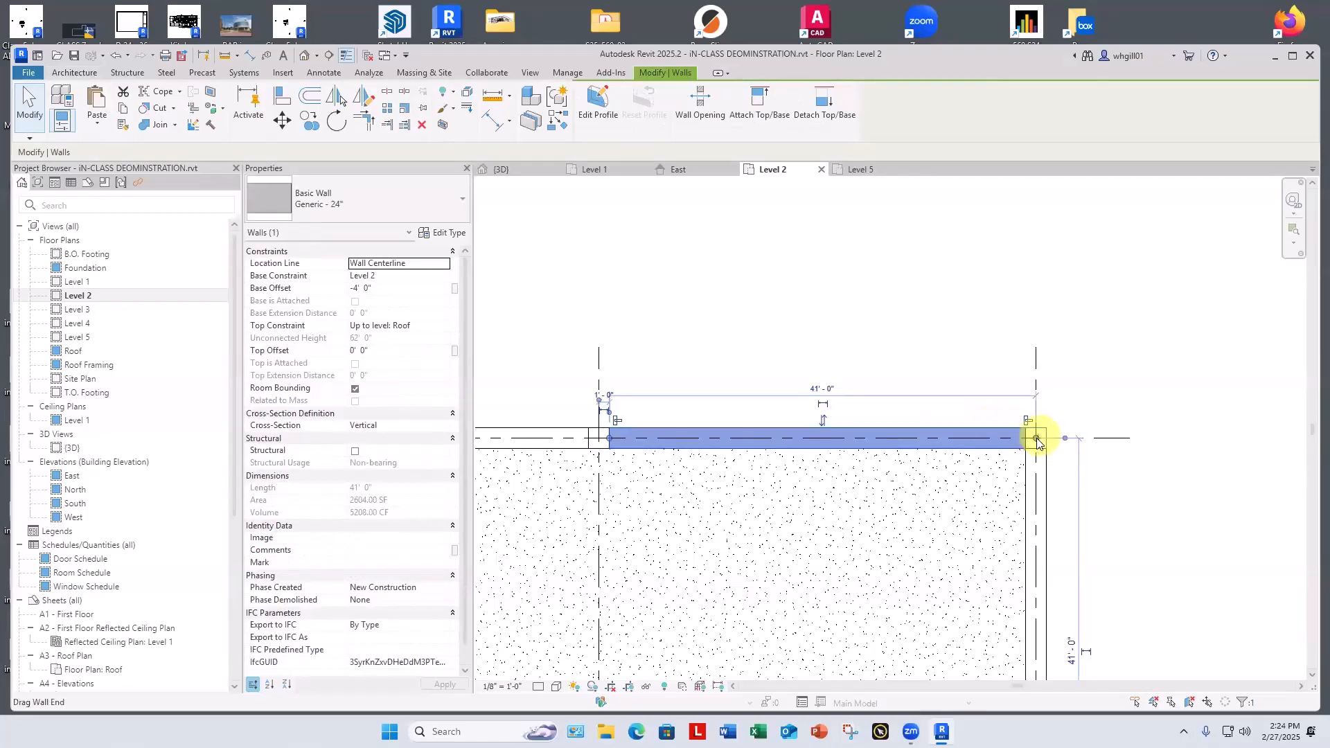
pyautogui.rightClick(1035, 431)
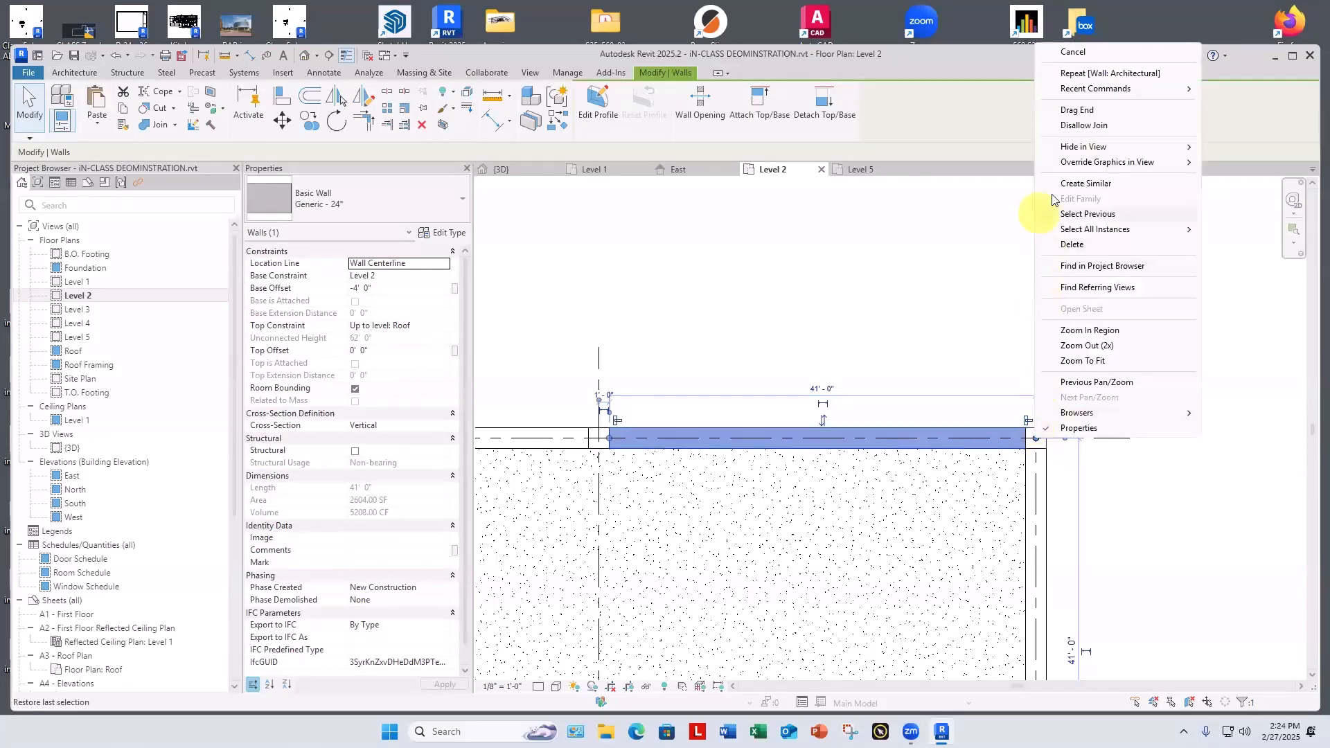
pyautogui.click(1071, 164)
pyautogui.click(1083, 126)
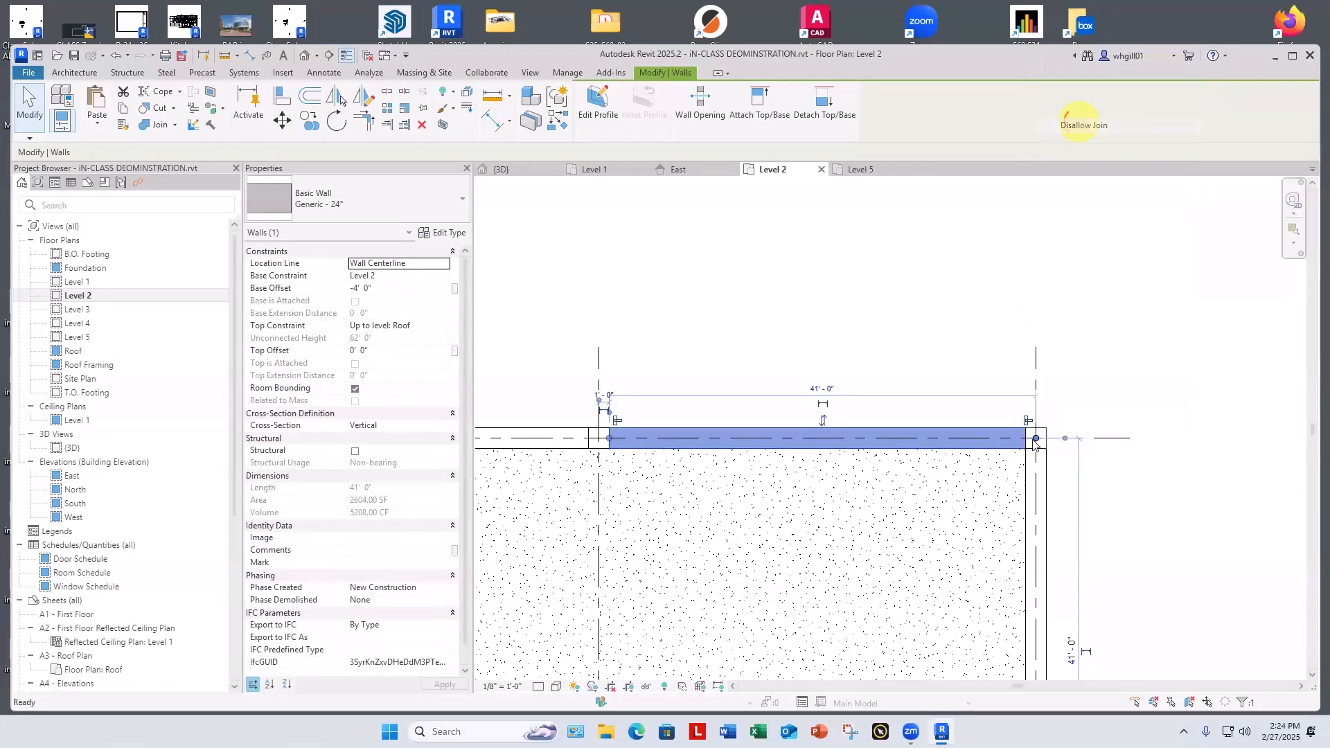
pyautogui.moveTo(1036, 437); pyautogui.dragTo(1025, 438)
pyautogui.click(1012, 378)
# Disallow the join at the A-4 end of the grid 4 wall and shorten that end to the column face.
pyautogui.click(1043, 474)
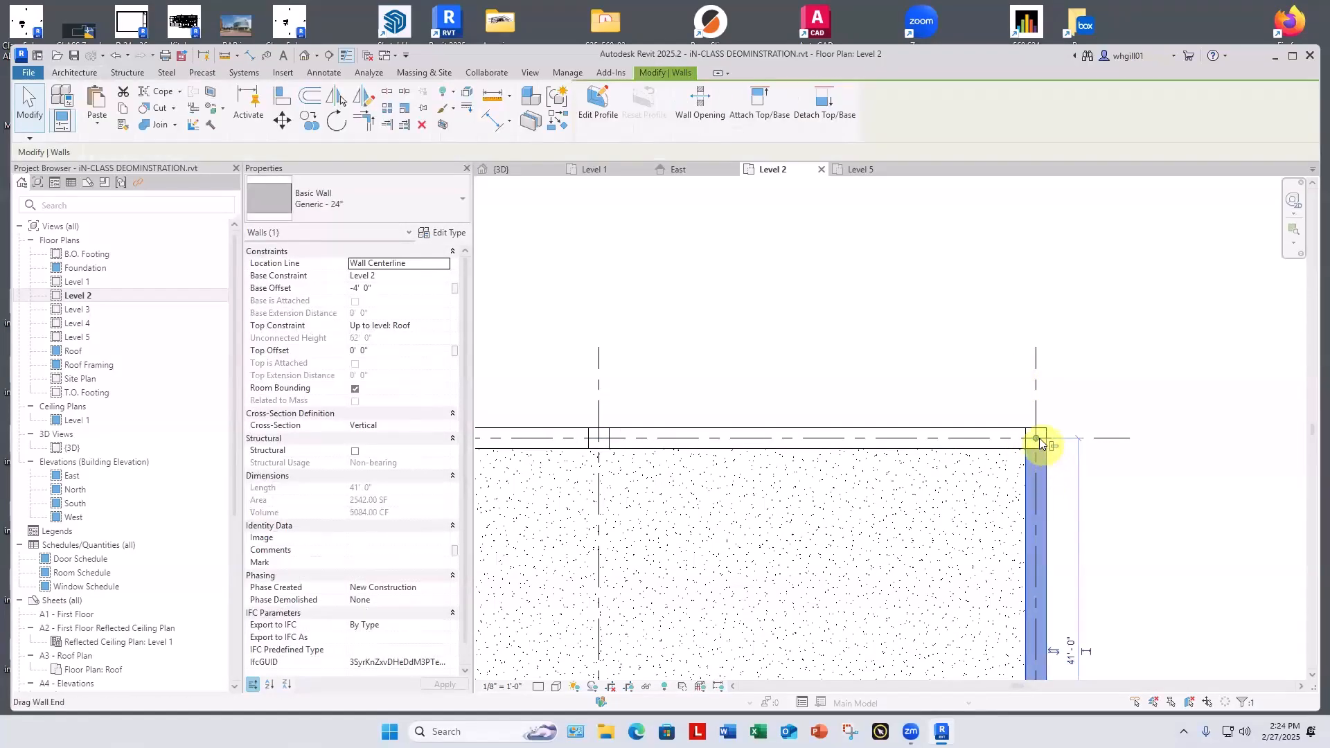
pyautogui.scroll(2, 1037, 439)
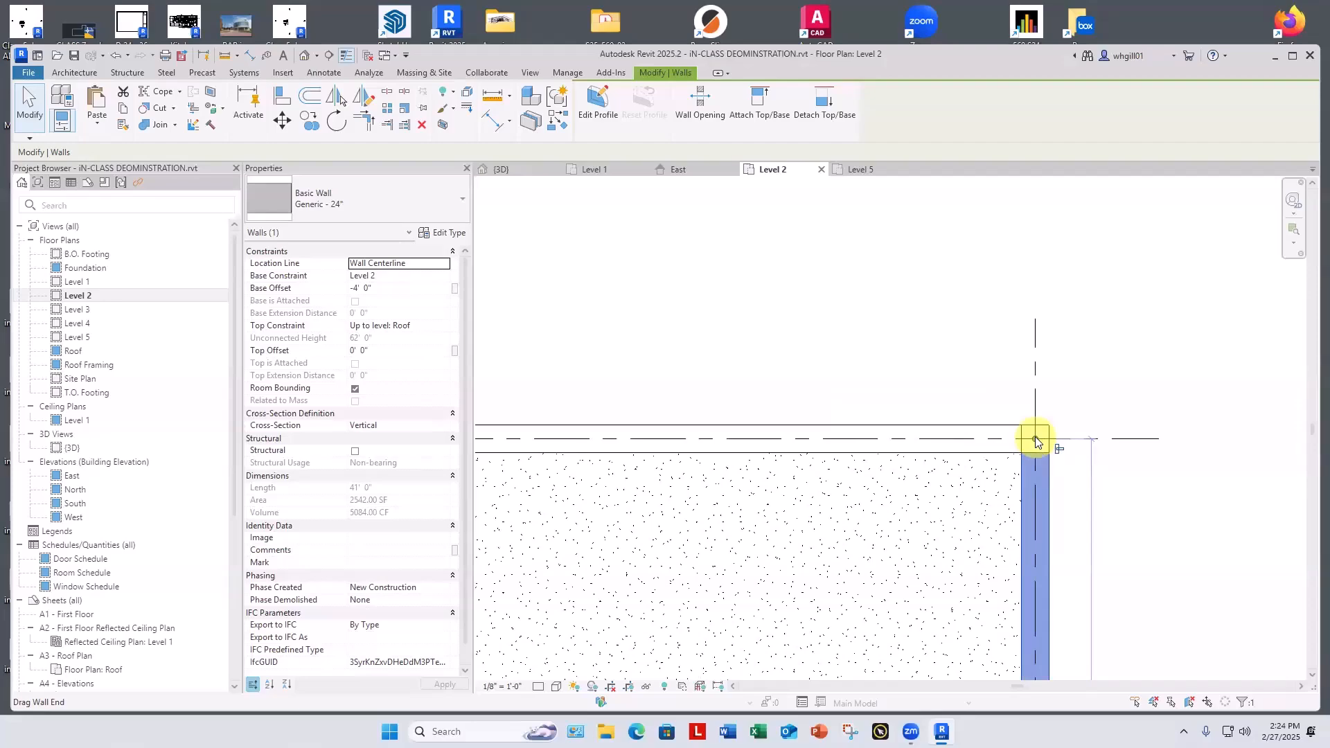
pyautogui.rightClick(1037, 439)
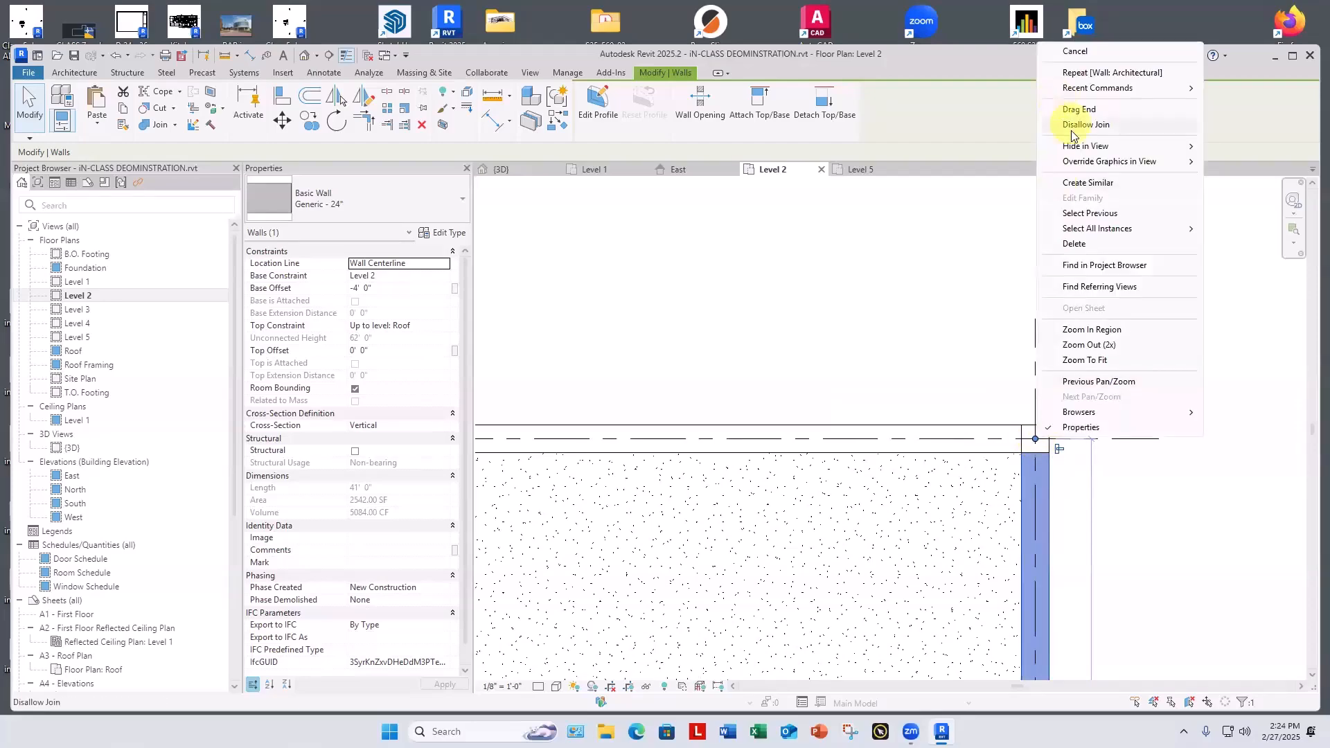
pyautogui.click(1072, 126)
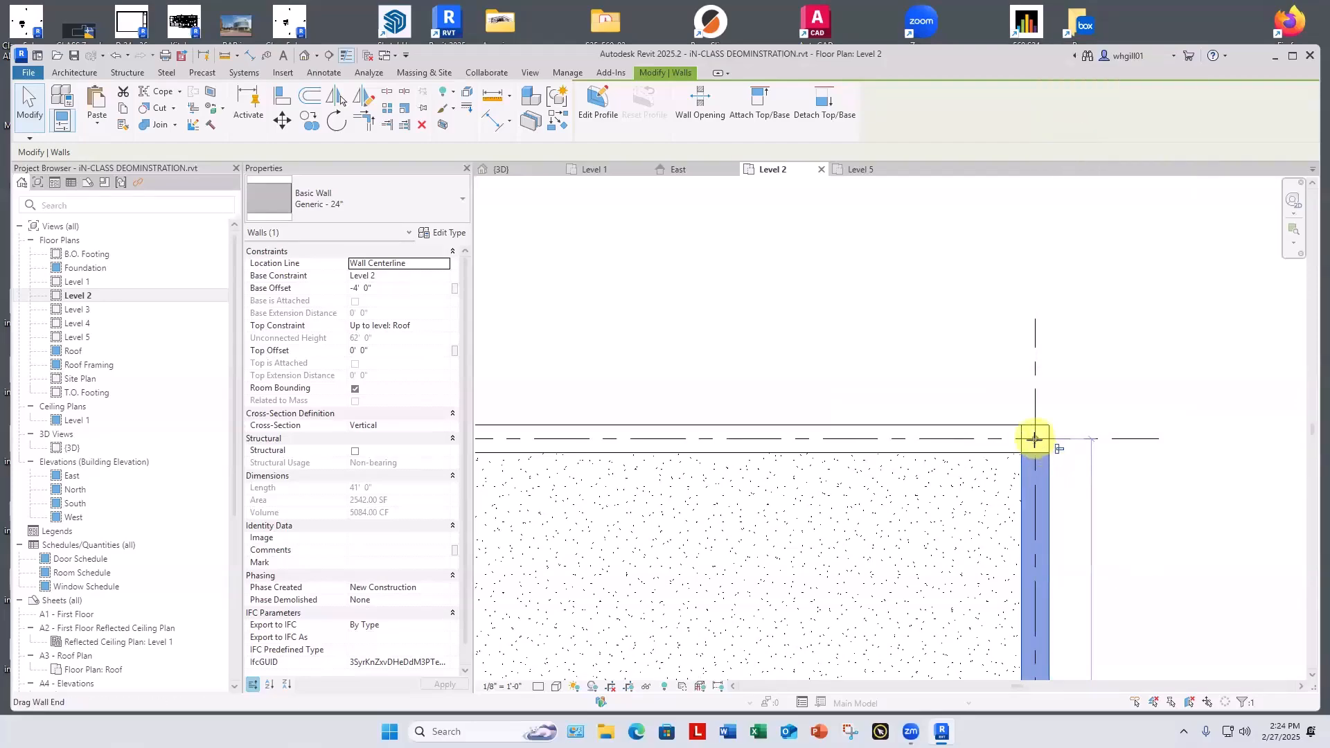
pyautogui.click(1034, 446)
pyautogui.click(1089, 465)
# Disallow the join at the D-4 end of the grid 4 wall and shorten that end to the column face.
pyautogui.scroll(-3, 950, 424)
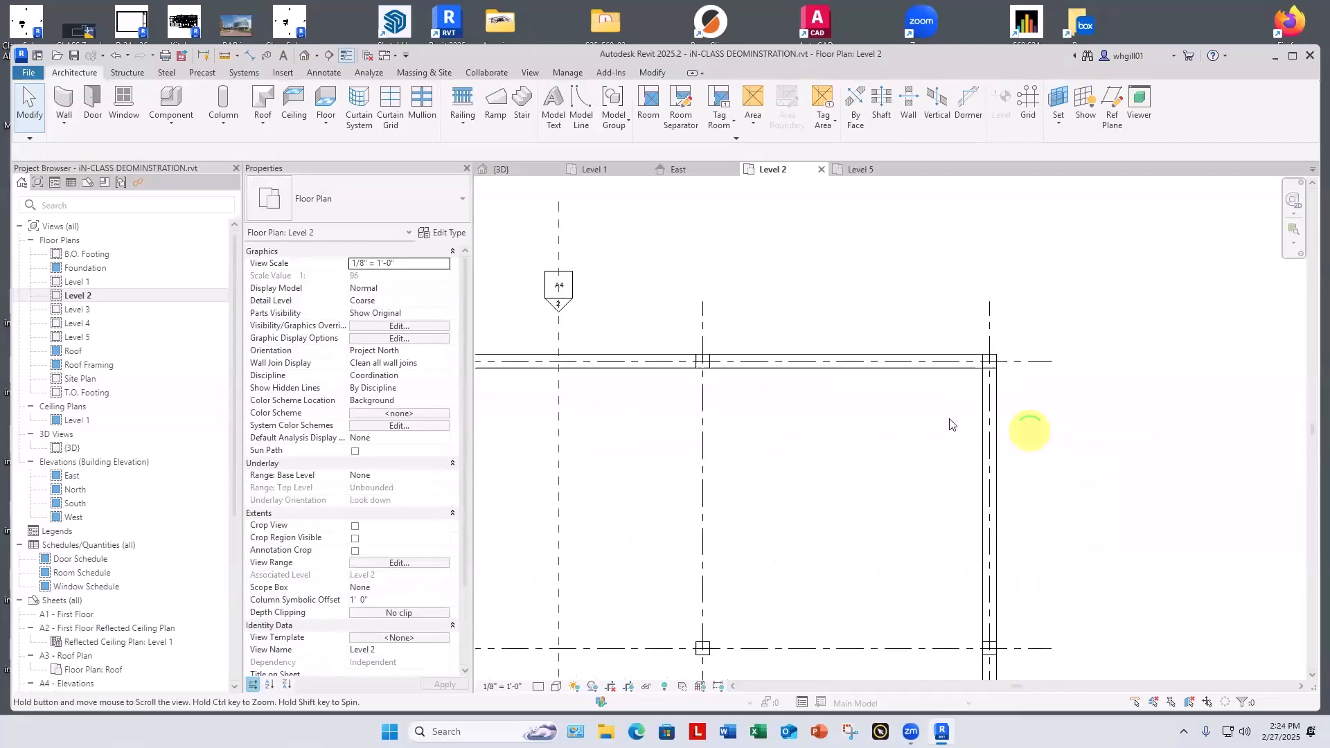
pyautogui.moveTo(1029, 430); pyautogui.dragTo(1000, 390, button='middle')
pyautogui.moveTo(1123, 563); pyautogui.dragTo(1066, 298, button='middle')
pyautogui.click(903, 434)
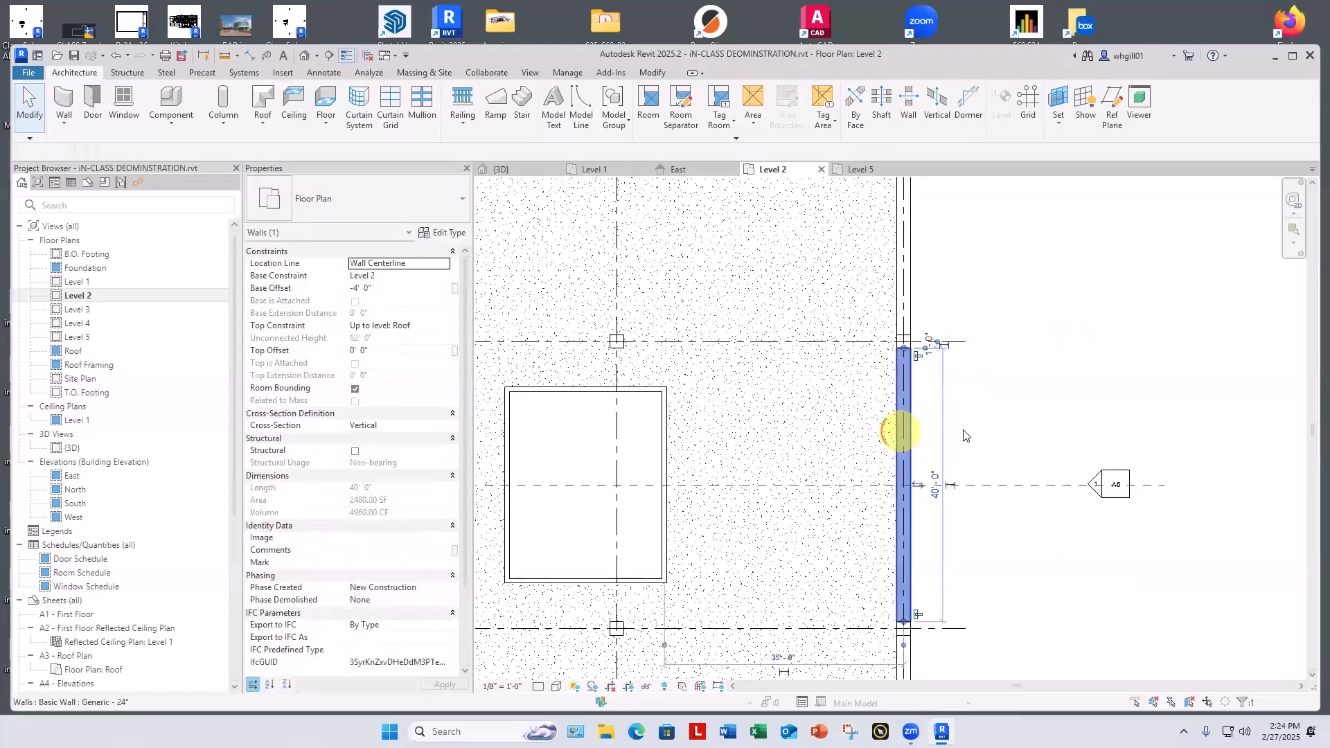
pyautogui.click(1033, 422)
pyautogui.moveTo(1018, 542); pyautogui.dragTo(1026, 448, button='middle')
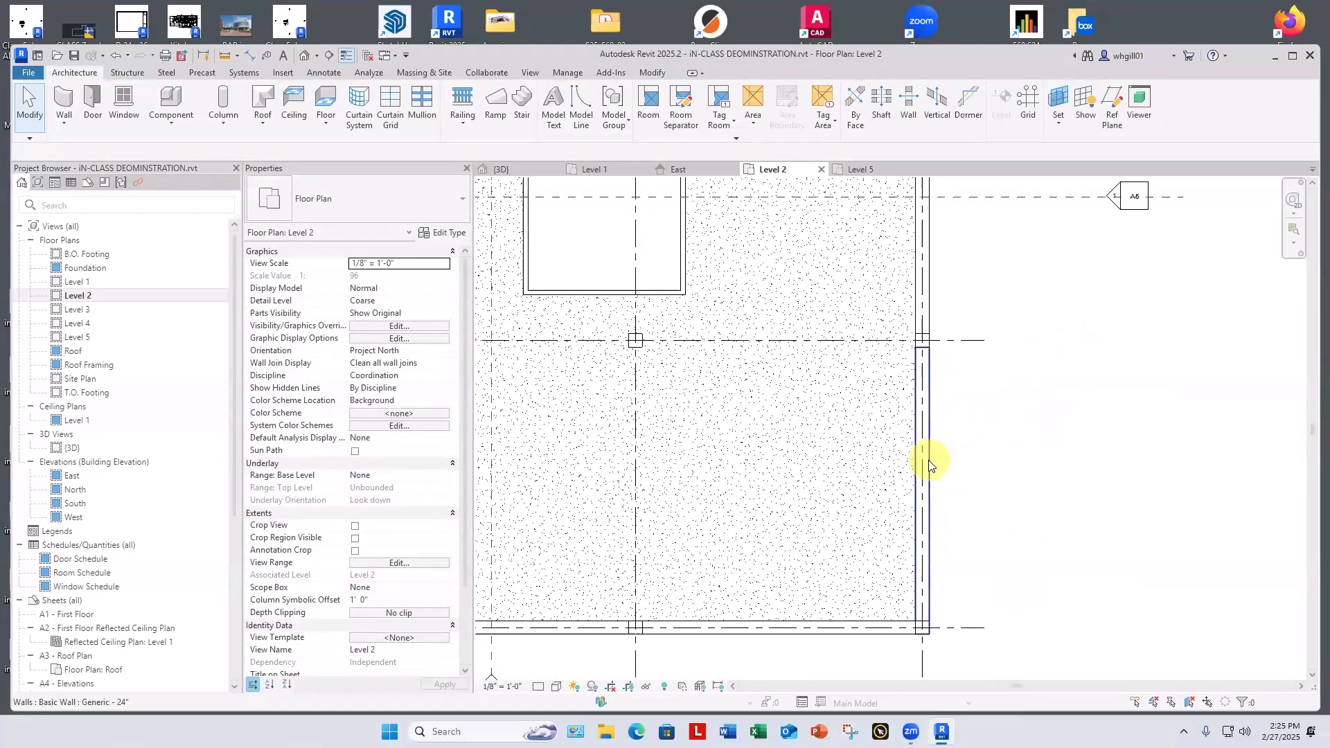
pyautogui.click(927, 460)
pyautogui.scroll(4, 982, 605)
pyautogui.scroll(1, 932, 462)
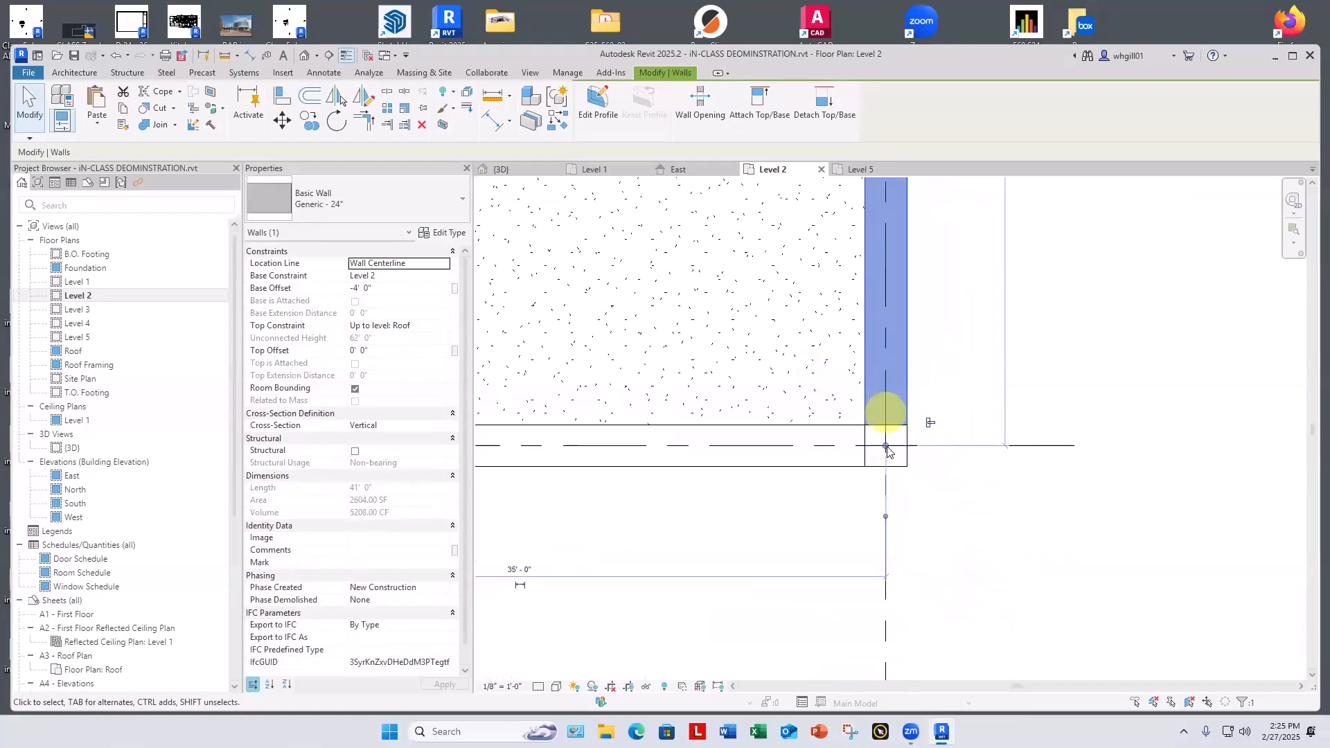
pyautogui.rightClick(885, 445)
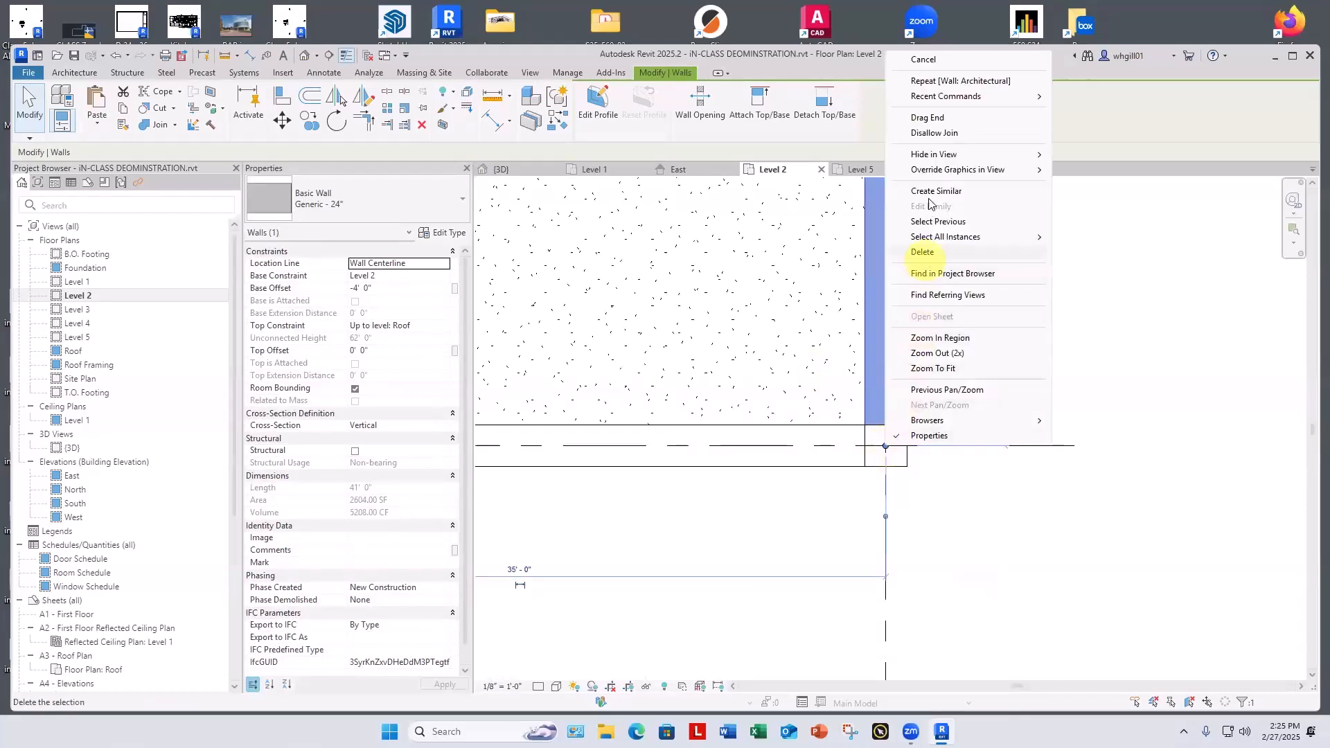
pyautogui.click(934, 133)
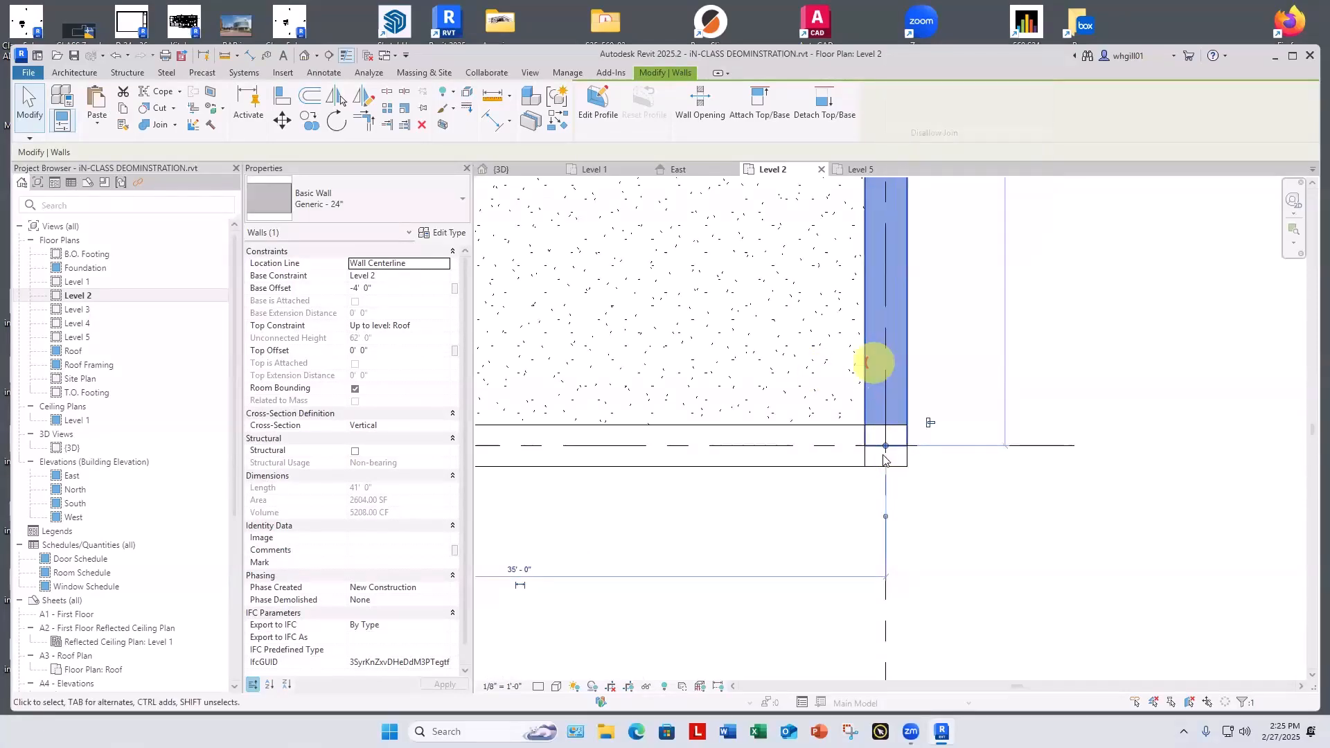
pyautogui.moveTo(886, 445); pyautogui.dragTo(885, 424)
pyautogui.click(1006, 521)
# Disallow the join at the D-4 end of the grid D wall and shorten it to the column face, making it 40' long.
pyautogui.scroll(-4, 1003, 519)
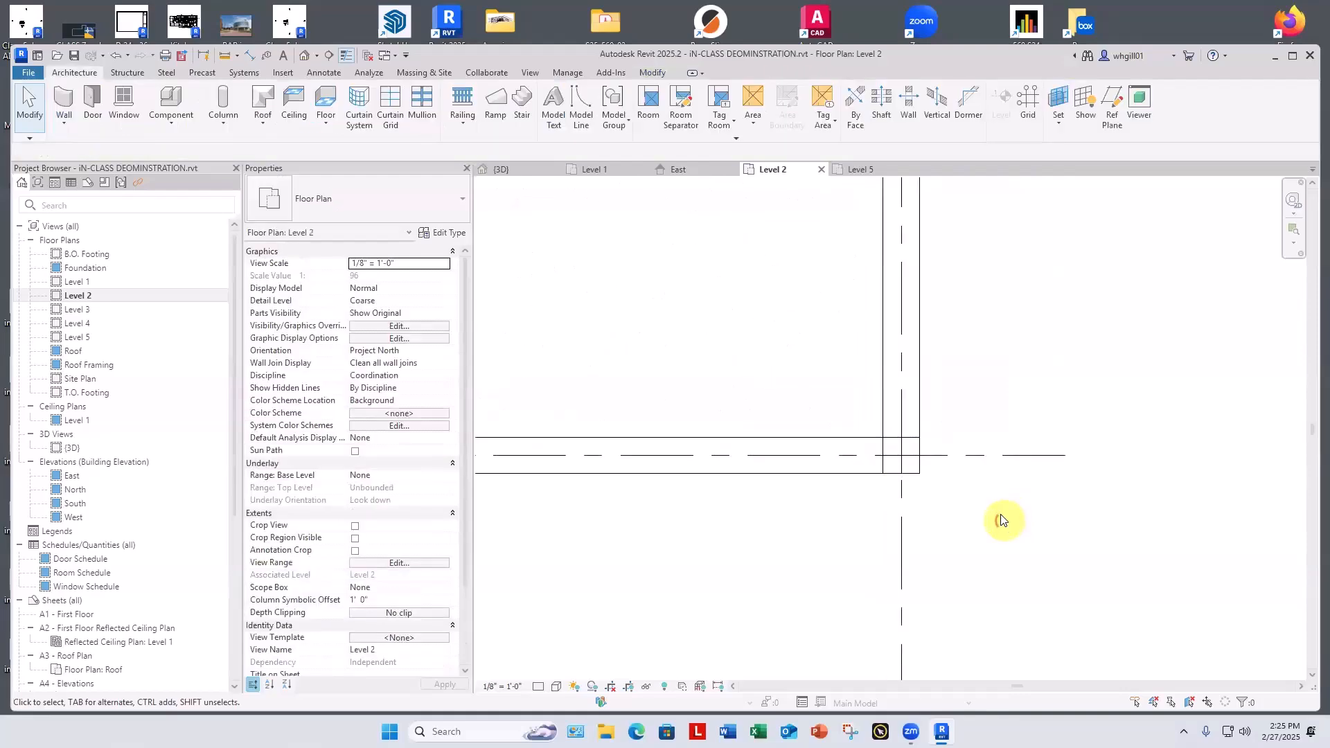
pyautogui.click(917, 494)
pyautogui.scroll(2, 960, 493)
pyautogui.scroll(1, 965, 497)
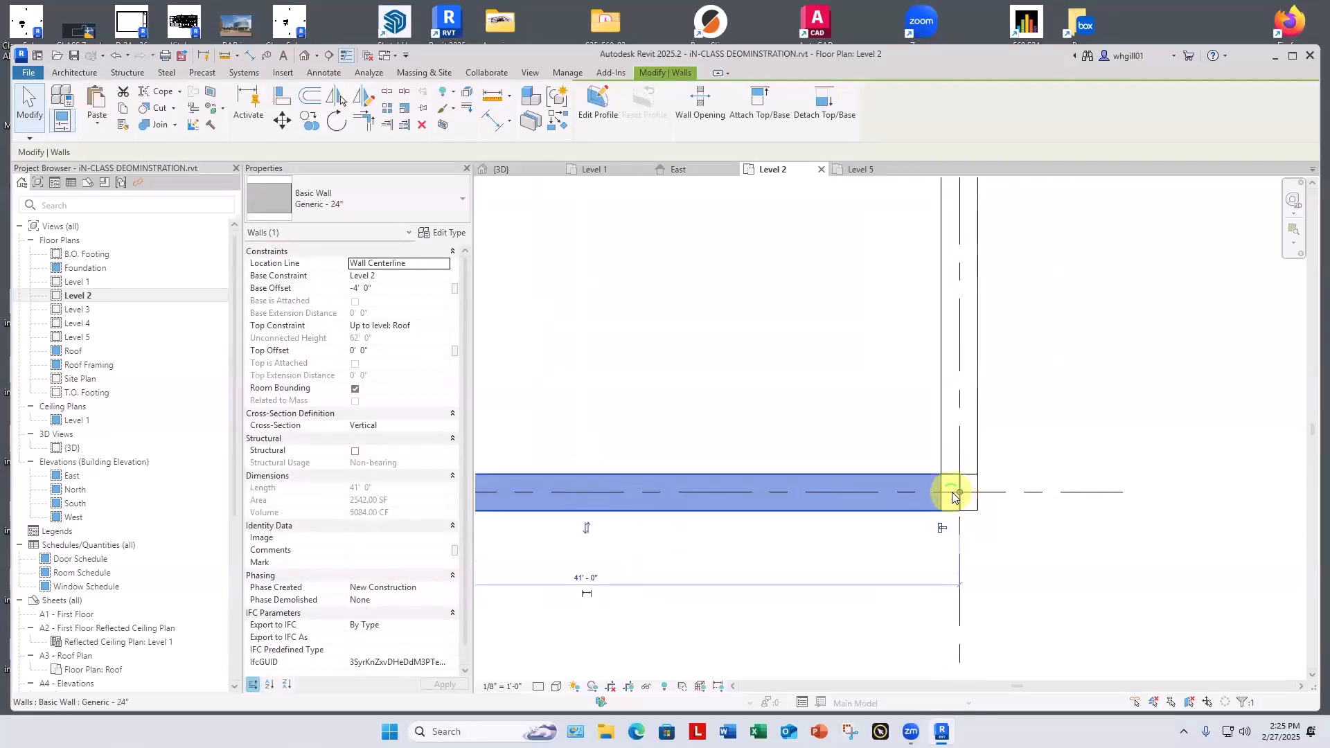
pyautogui.rightClick(964, 497)
pyautogui.click(990, 181)
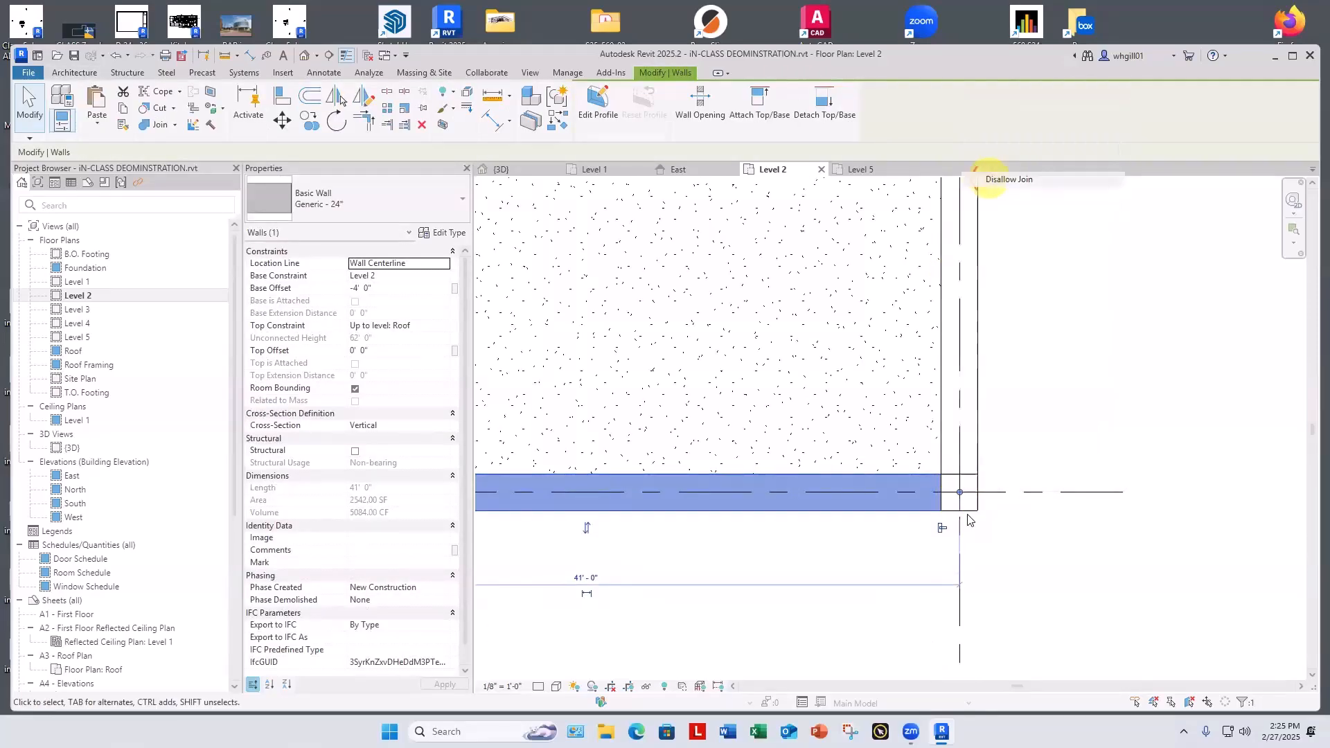
pyautogui.moveTo(959, 493); pyautogui.dragTo(941, 492)
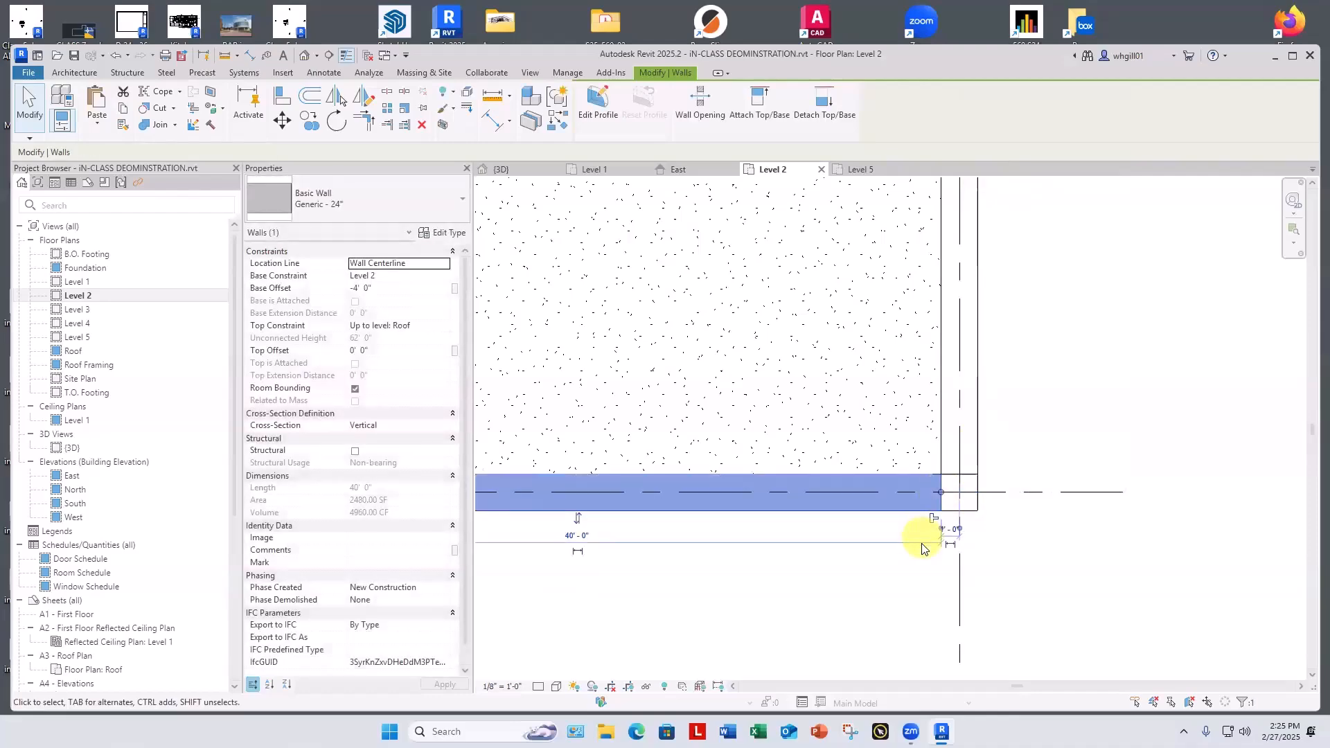
pyautogui.click(921, 543)
# Review the trimmed exterior walls in plan and 3D, then return to the Level 2 floor plan near column D-1.
pyautogui.scroll(-3, 921, 543)
pyautogui.moveTo(738, 608); pyautogui.dragTo(822, 610, button='middle')
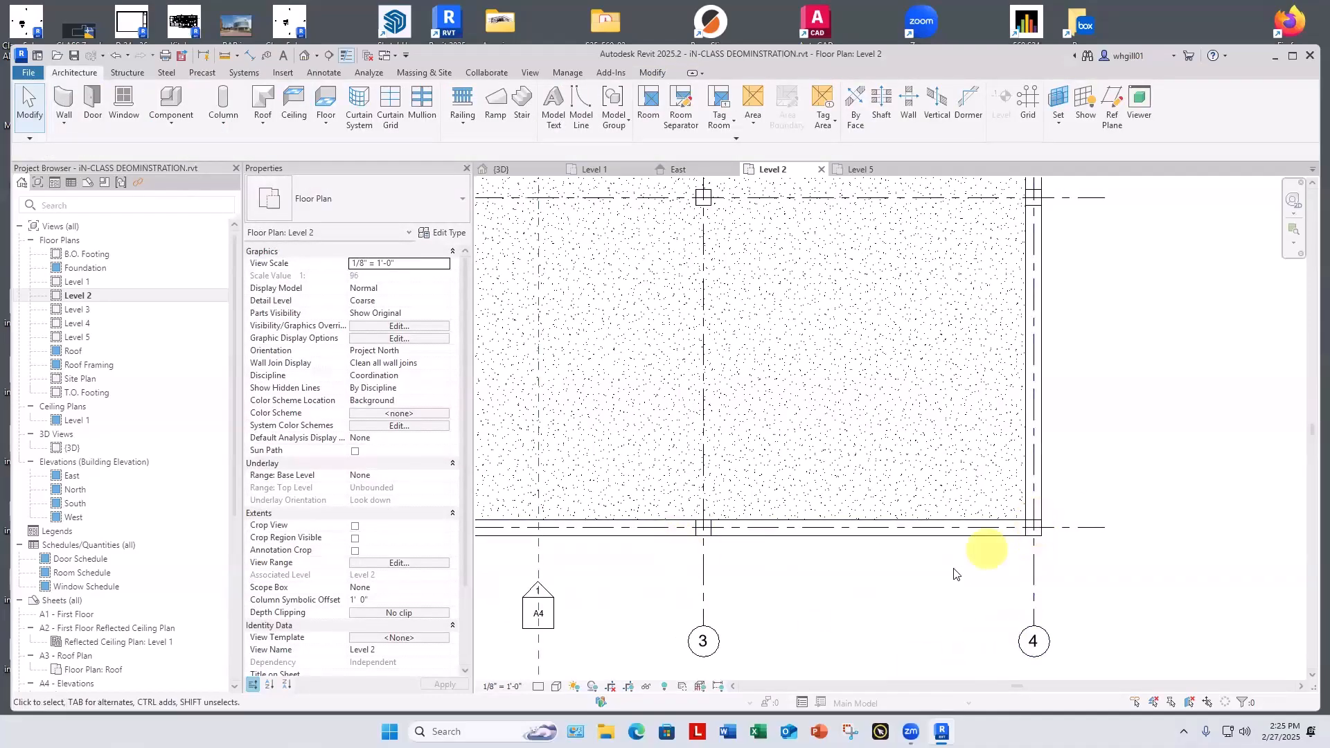
pyautogui.scroll(-3, 954, 561)
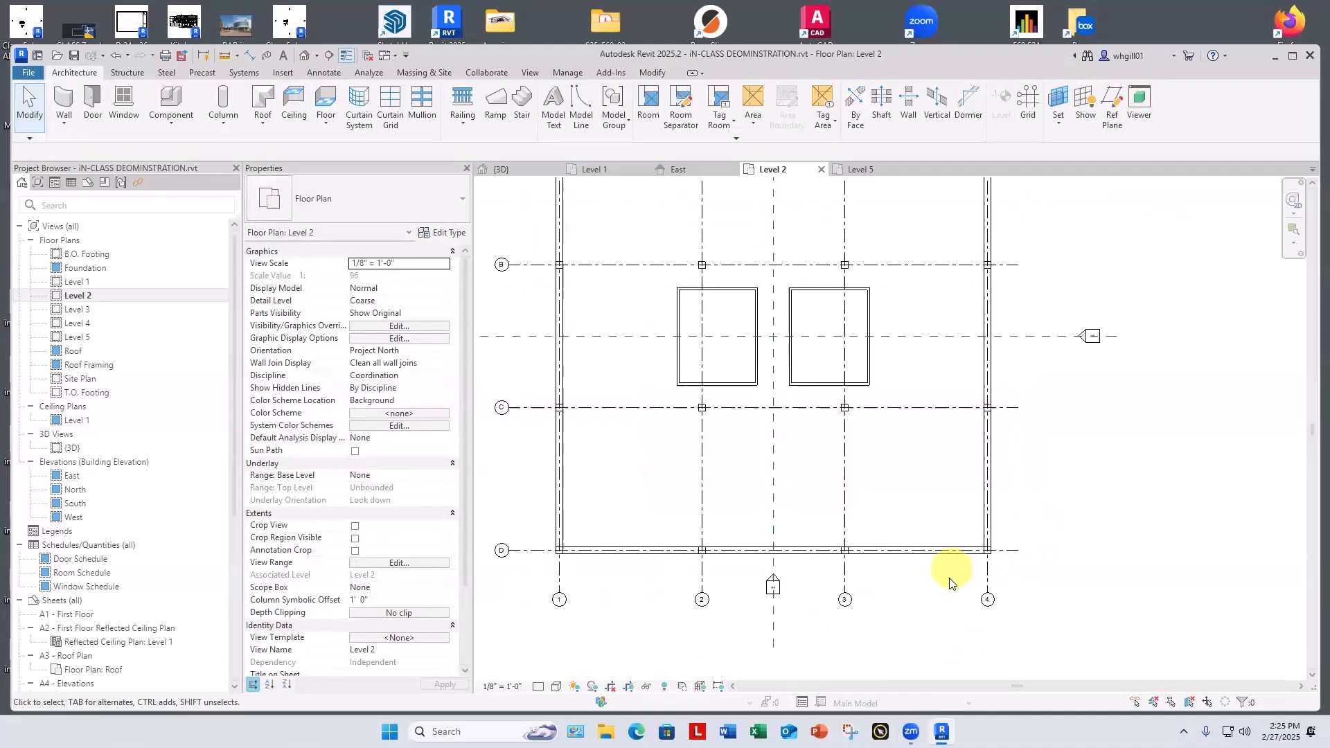
pyautogui.click(504, 169)
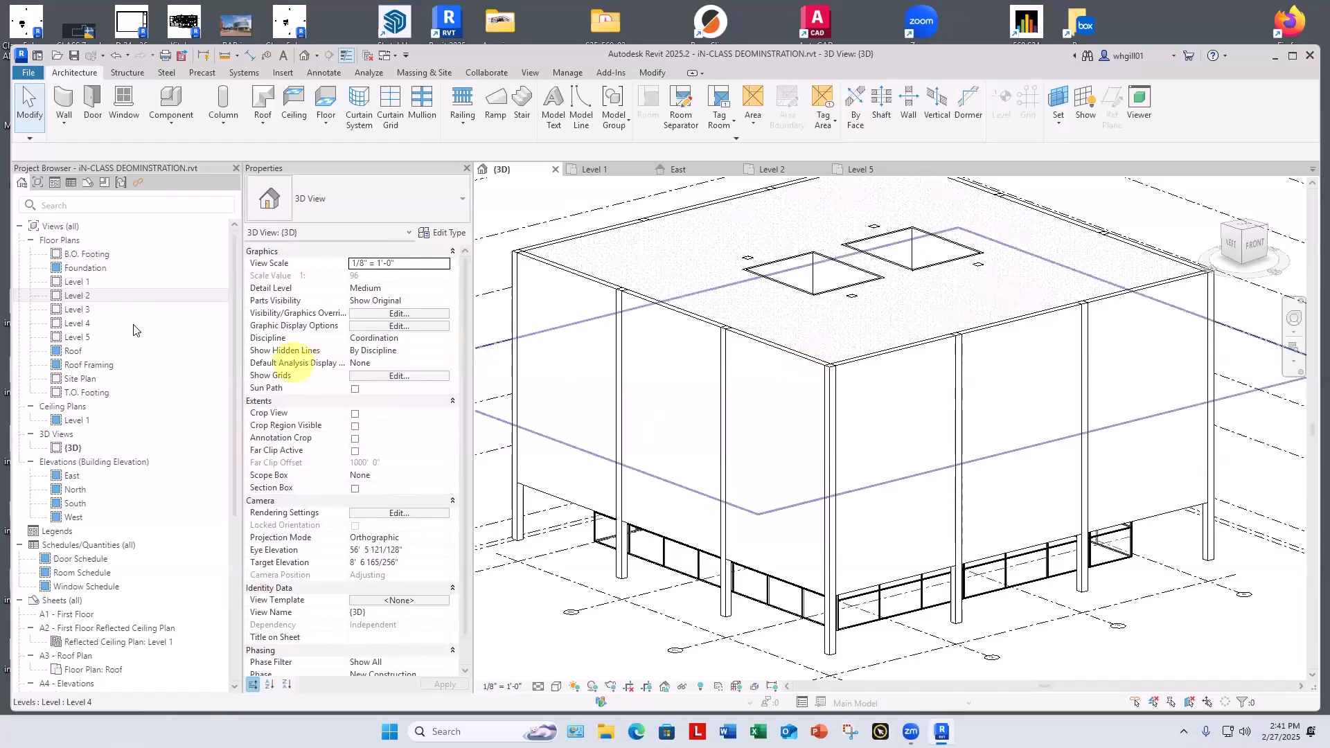
pyautogui.doubleClick(78, 295)
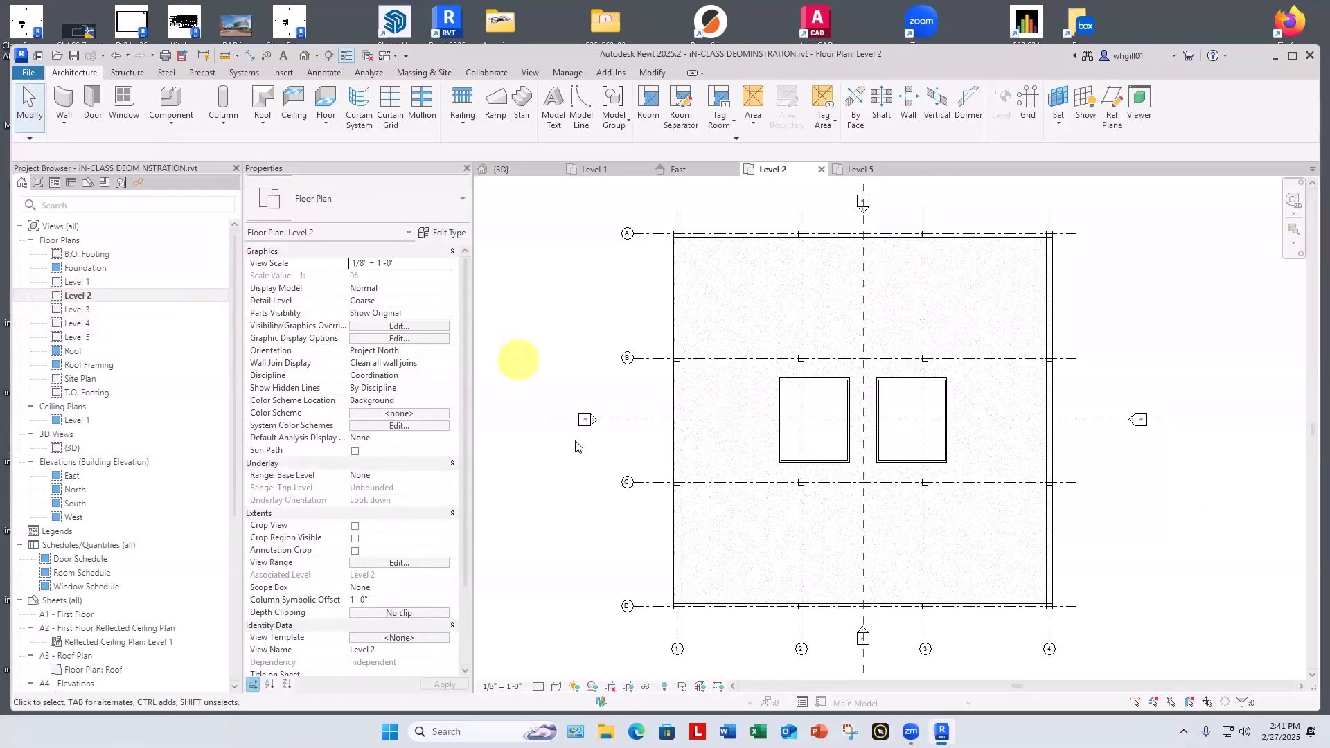
pyautogui.moveTo(572, 505); pyautogui.dragTo(548, 485, button='middle')
pyautogui.scroll(2, 571, 468)
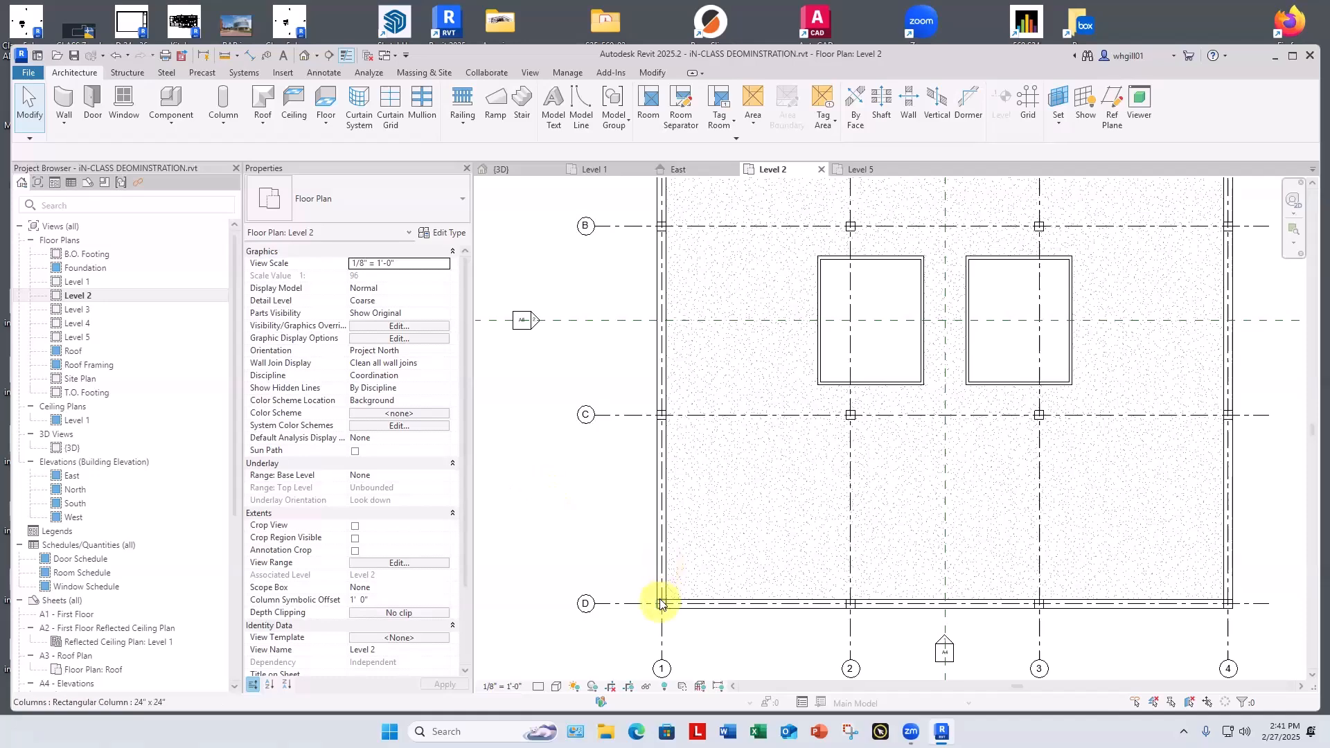
pyautogui.scroll(3, 662, 601)
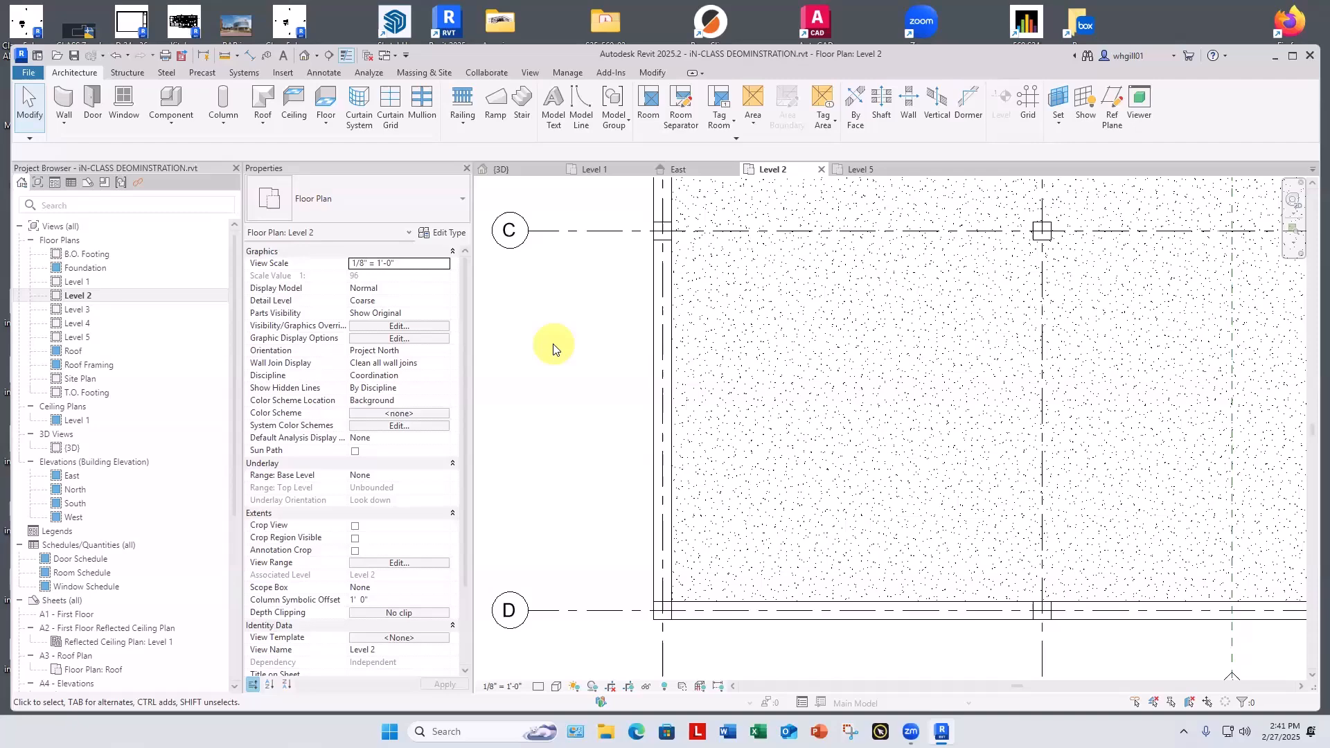
# Start a new architectural wall on Level 2 using the Storefront curtain wall type.
pyautogui.press('Escape')
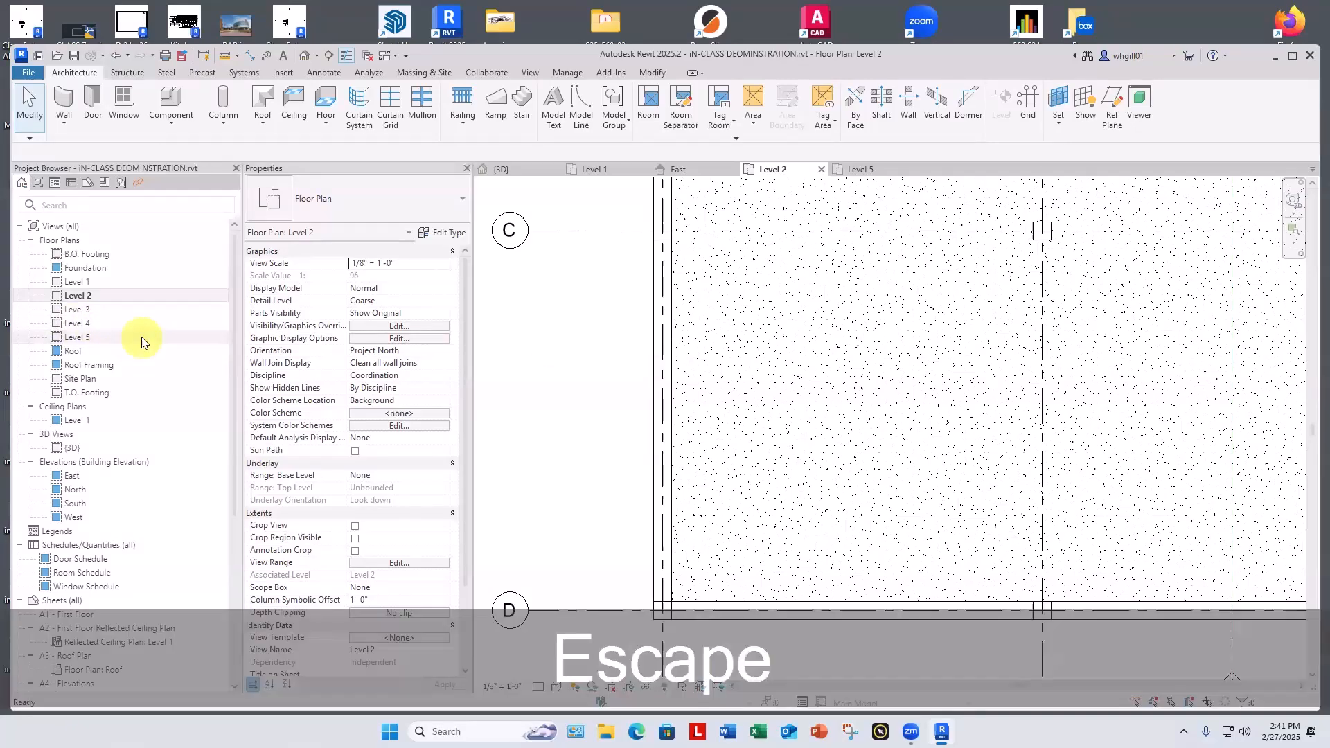
pyautogui.press('w')
pyautogui.press('a')
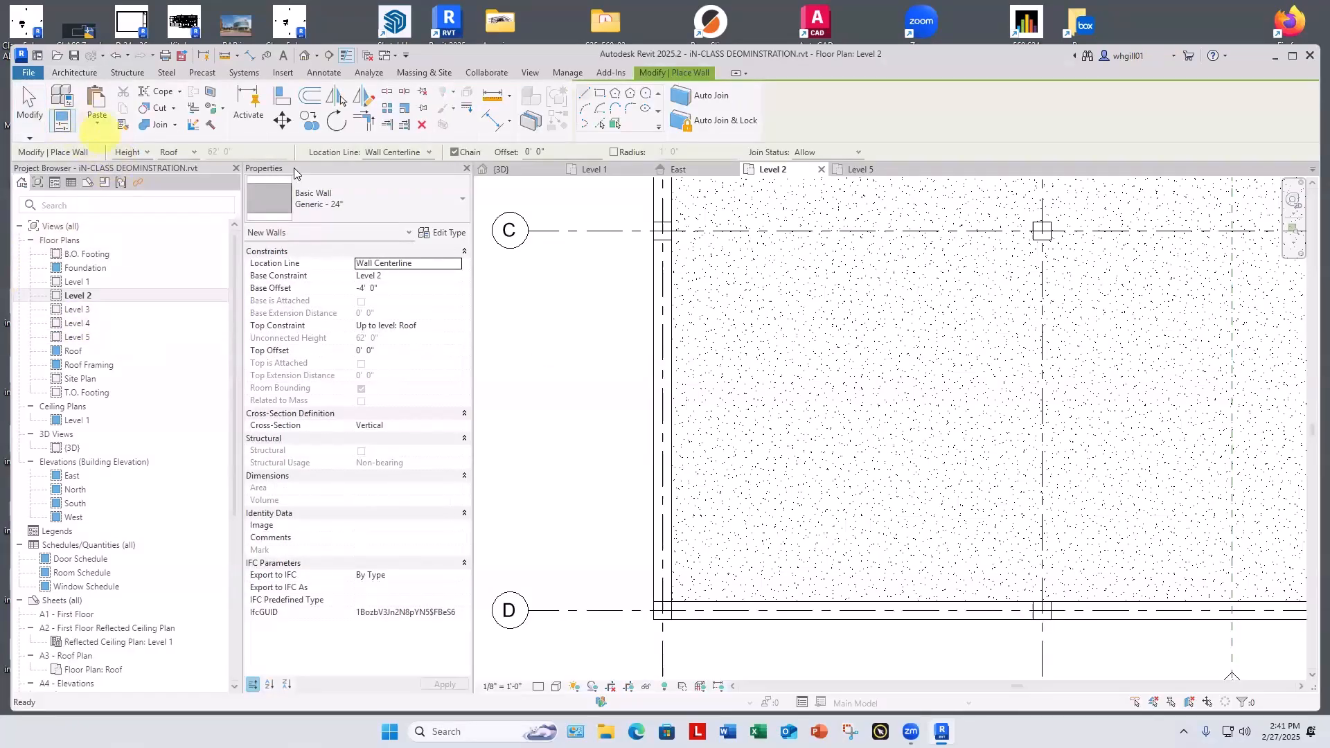
pyautogui.click(306, 196)
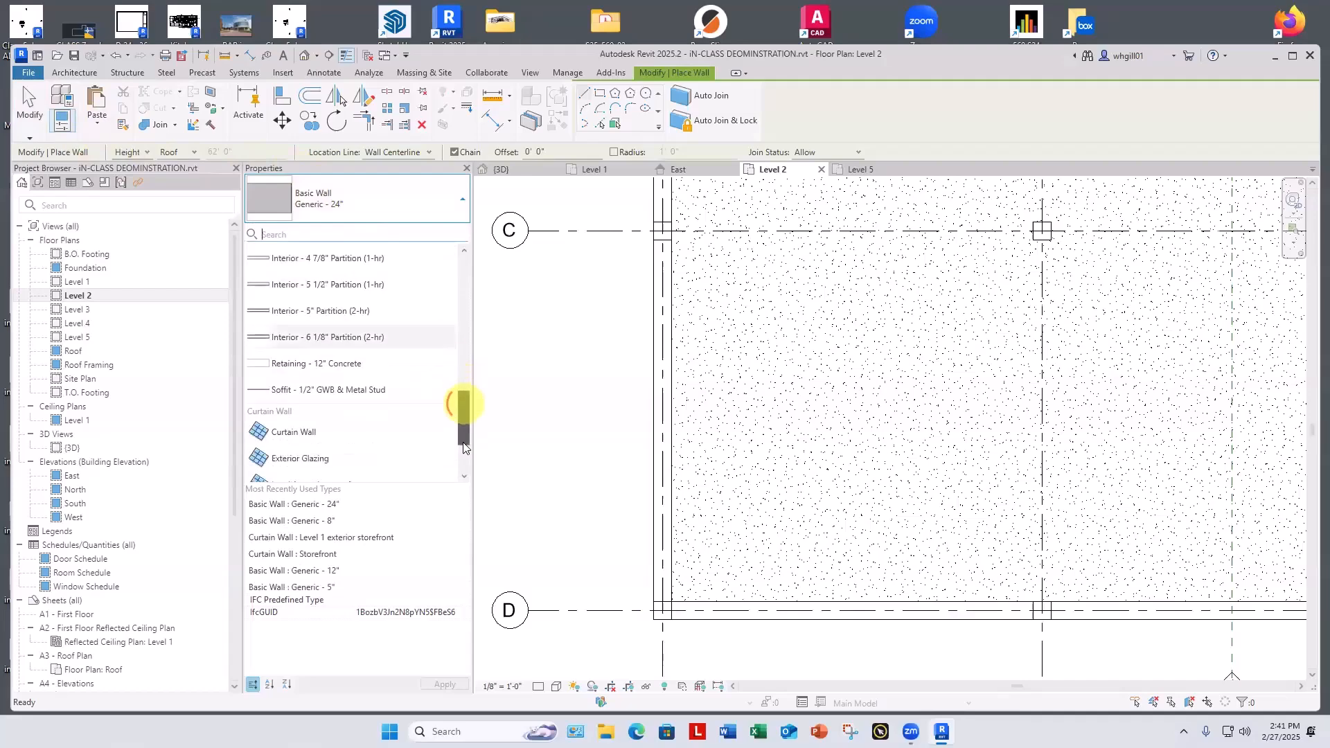
pyautogui.moveTo(463, 447); pyautogui.dragTo(464, 473)
pyautogui.click(288, 406)
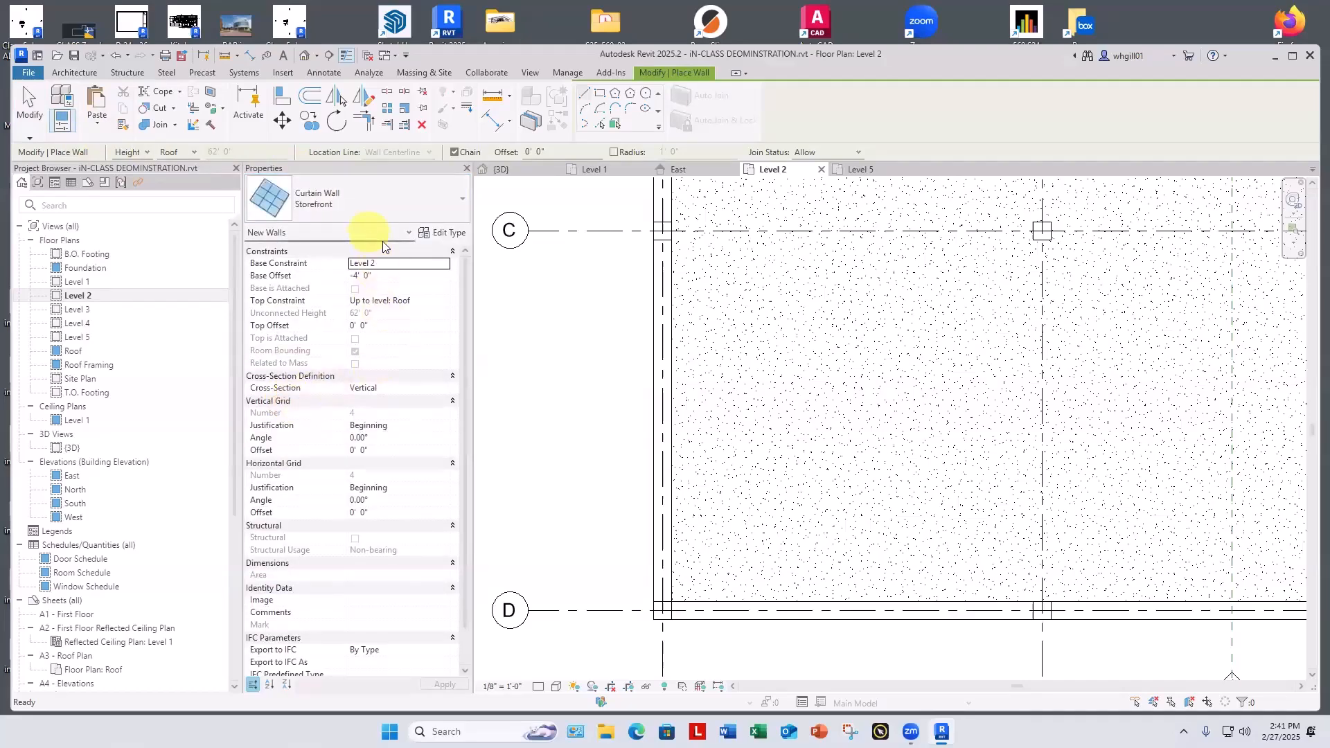
# Set the new storefront wall's base offset to 6" above Level 2.
pyautogui.click(385, 275)
pyautogui.moveTo(376, 275); pyautogui.dragTo(346, 278)
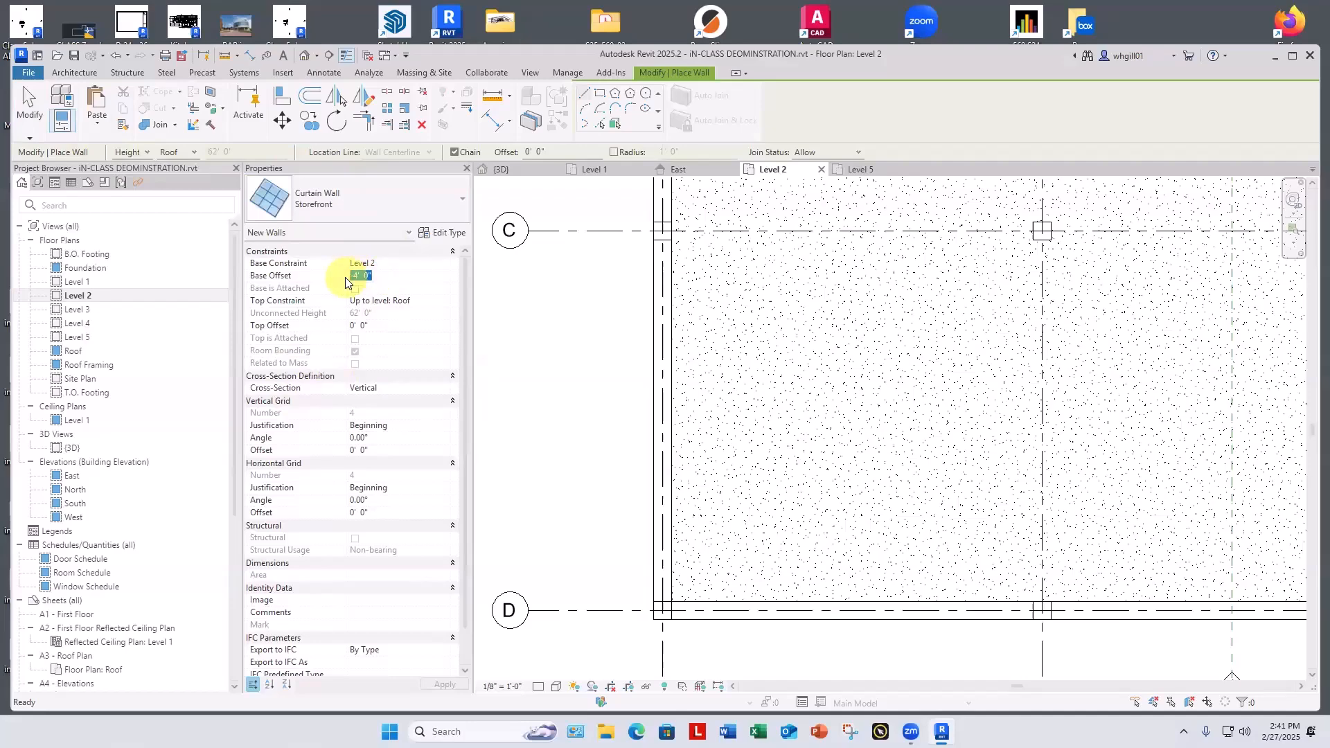
pyautogui.write('6"')
pyautogui.press('Return')
# Set the new storefront wall's top constraint to Unconnected with a height of 10'.
pyautogui.click(433, 300)
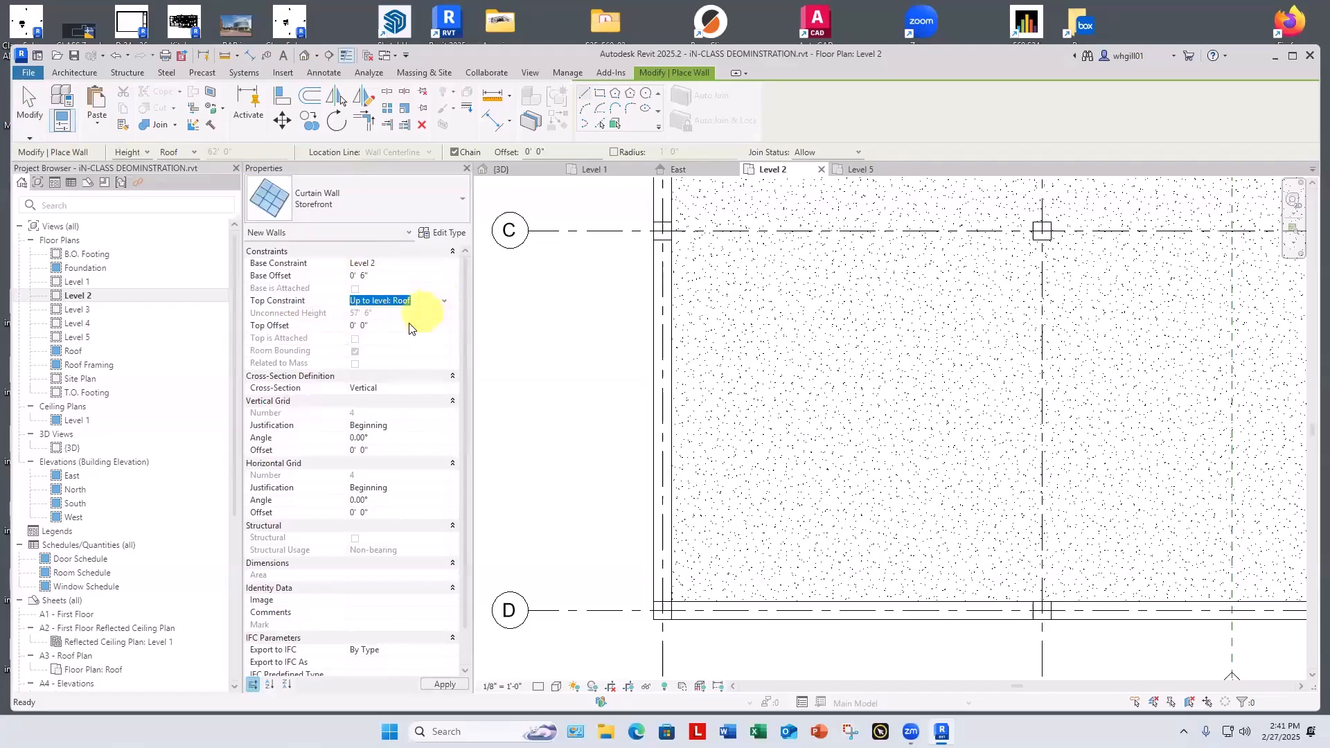
pyautogui.click(444, 303)
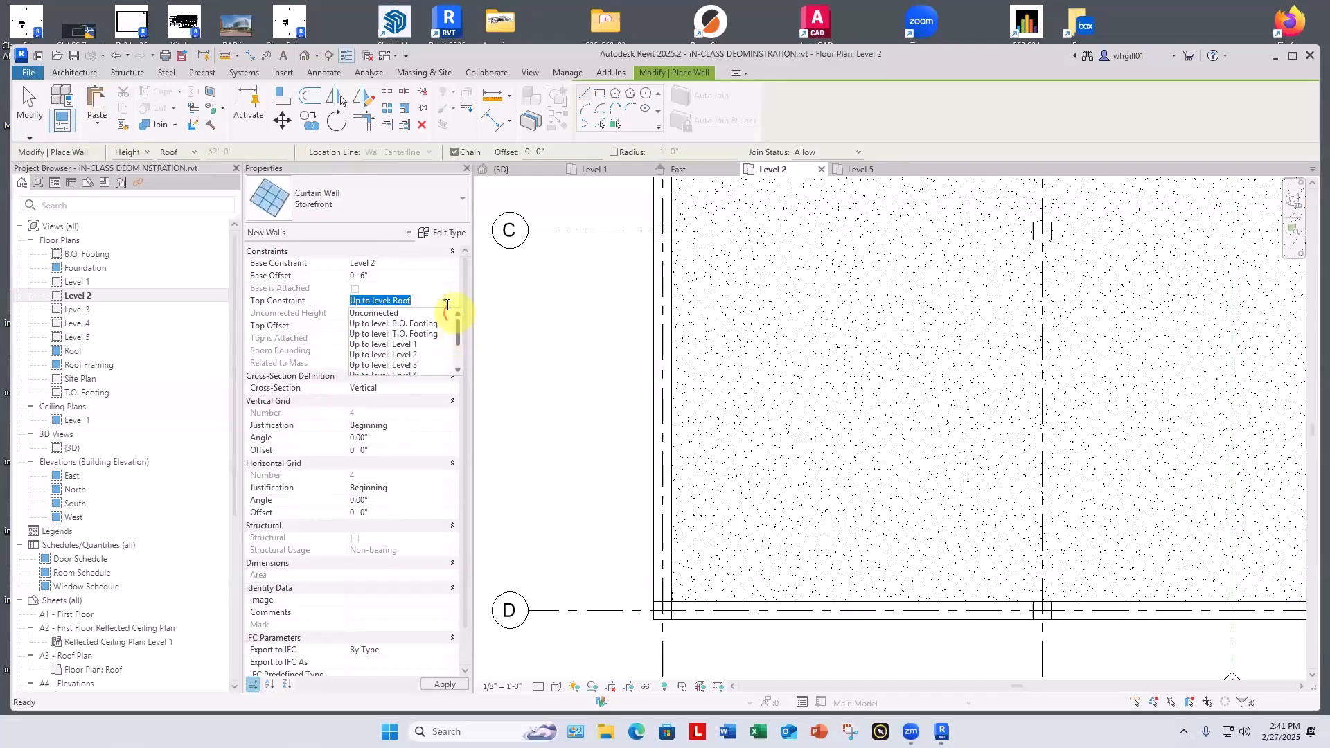
pyautogui.click(394, 314)
pyautogui.click(384, 312)
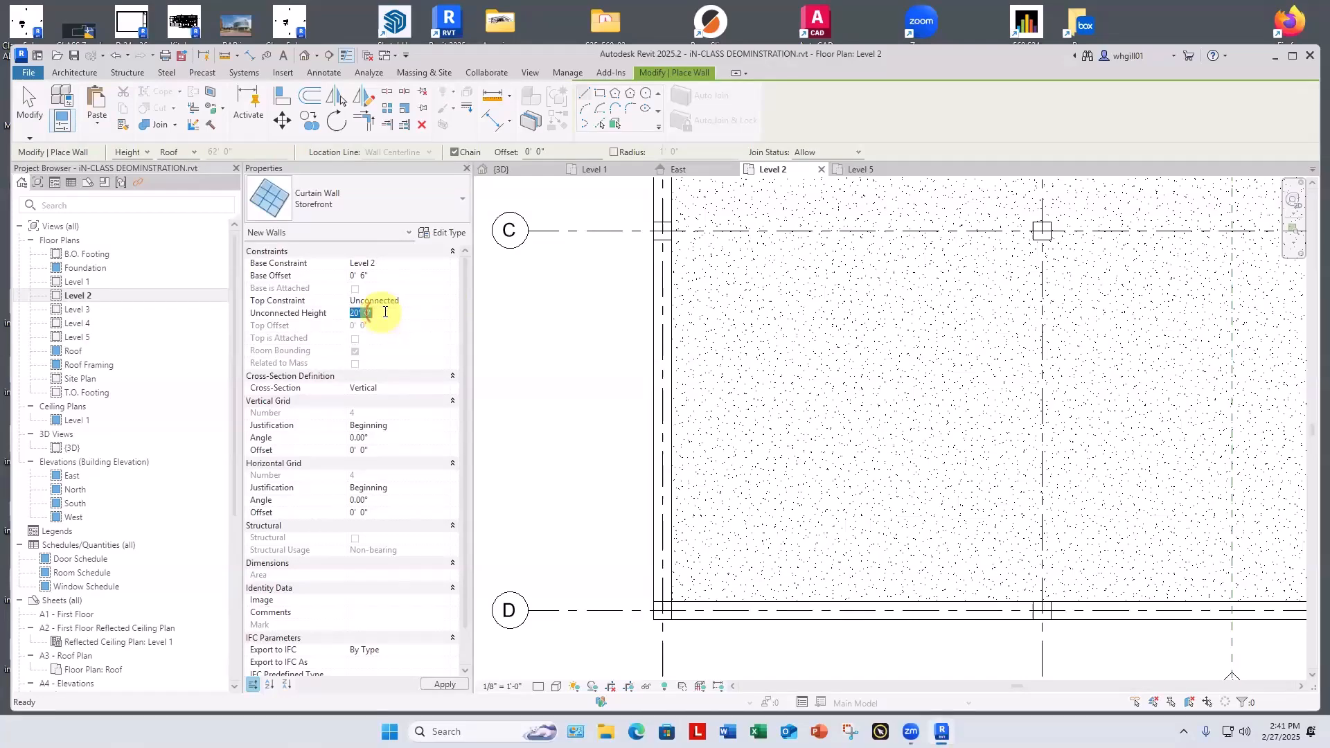
pyautogui.write('10')
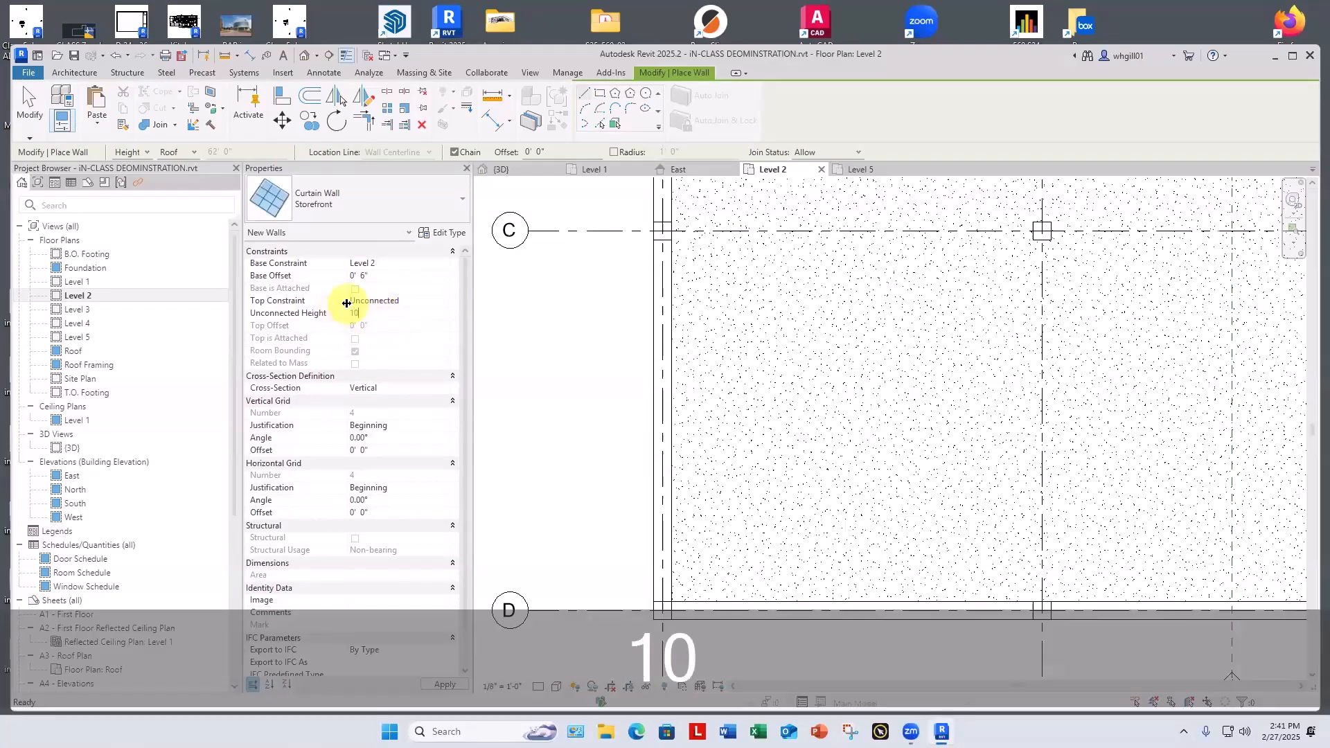
pyautogui.press('Return')
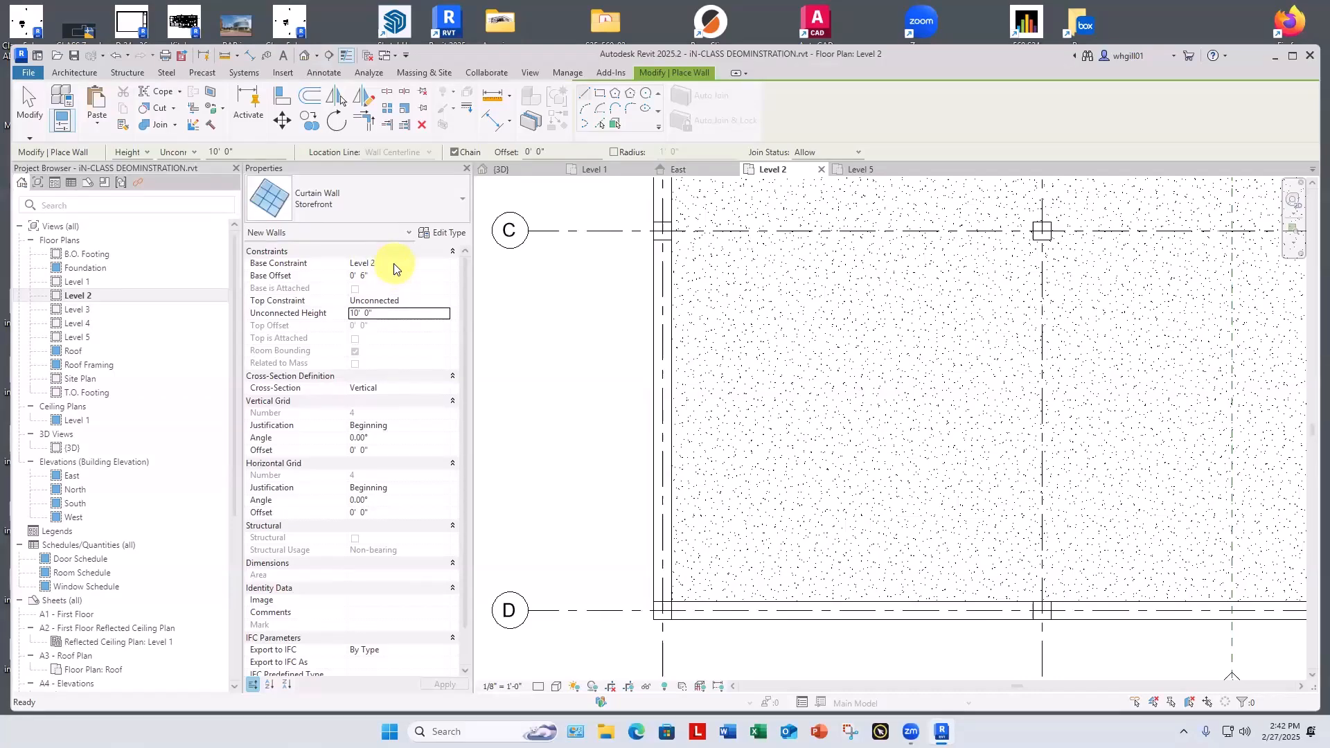
# Set the new storefront wall's unconnected height to 8' 0".
pyautogui.doubleClick(387, 313)
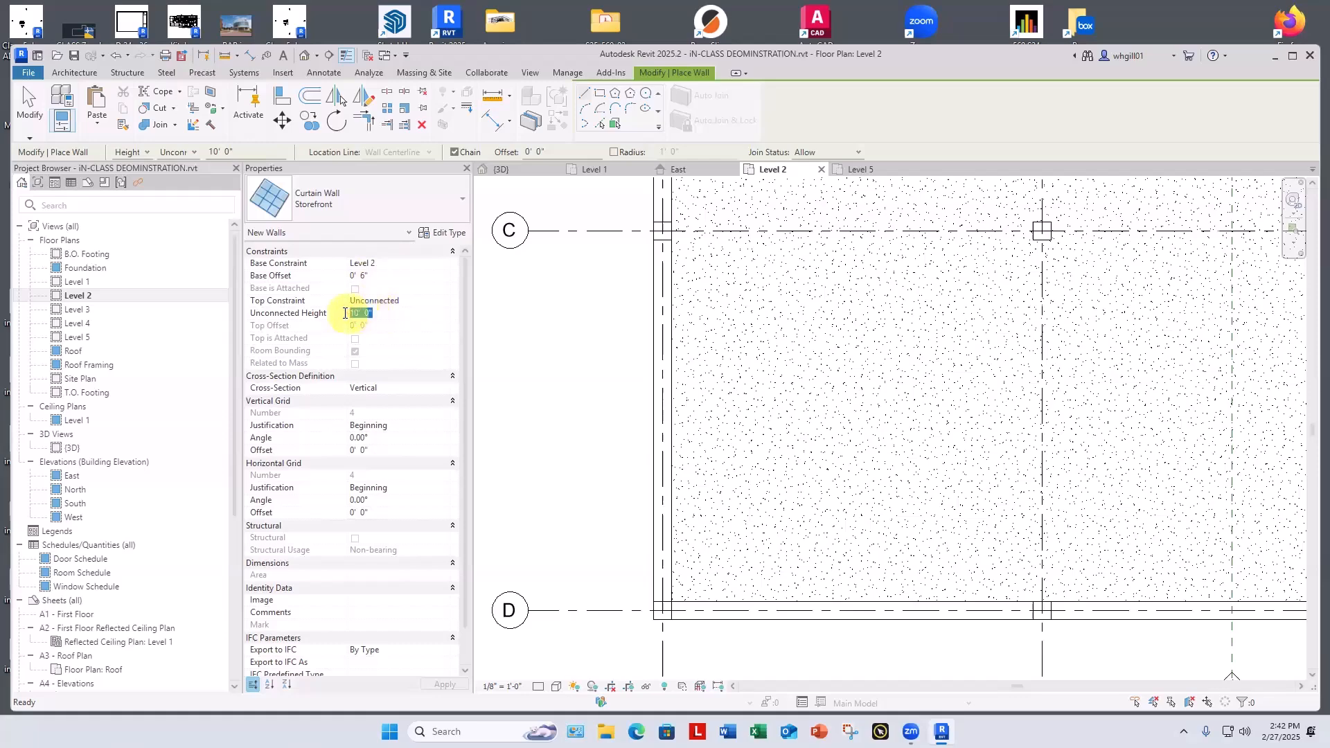
pyautogui.write('8')
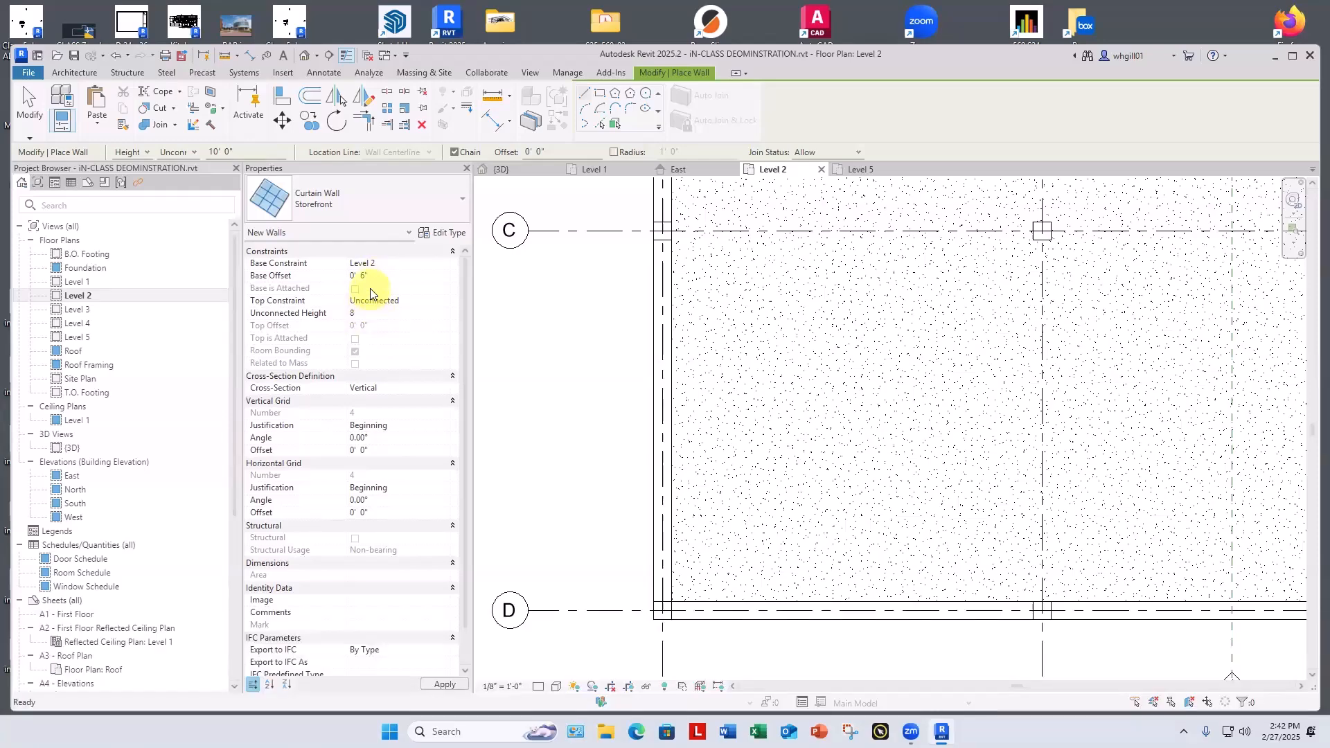
pyautogui.write('\' 0"')
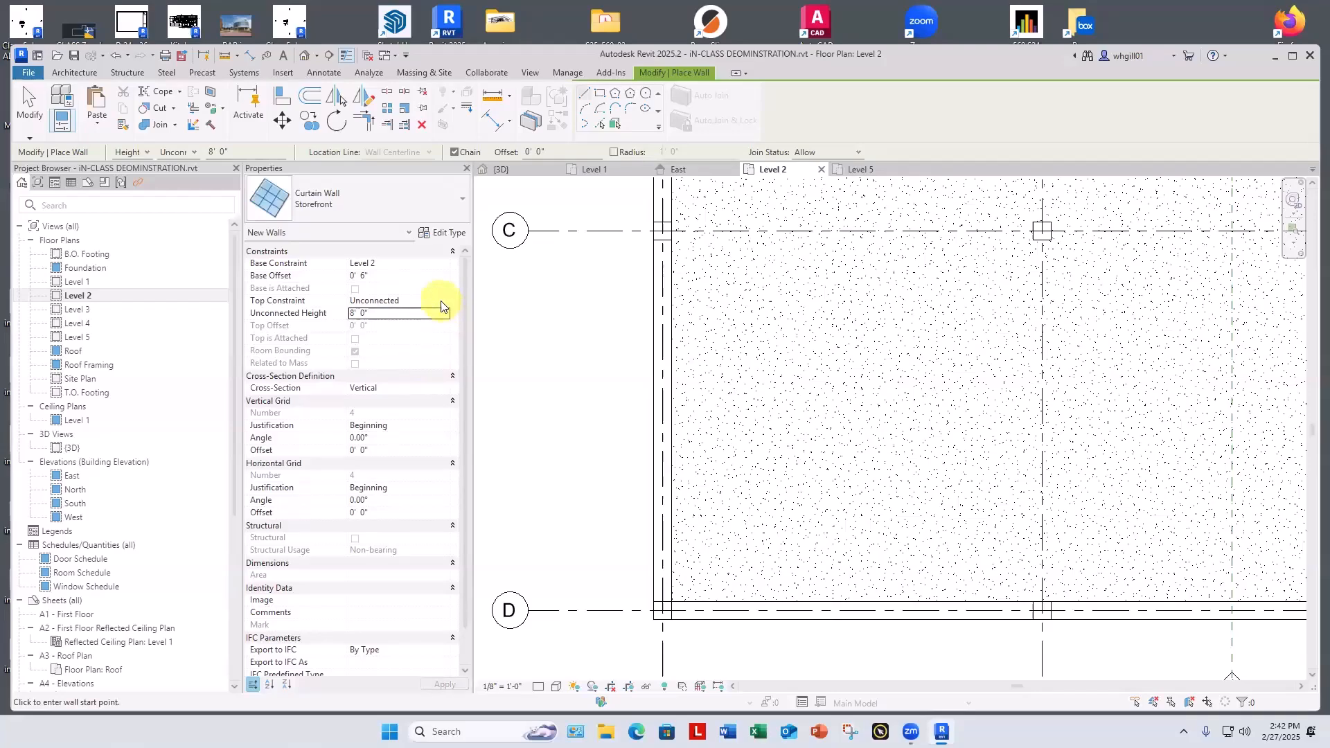
# Set the new storefront wall's top constraint to Up to level: Level 2 with a top offset of 8'.
pyautogui.click(447, 302)
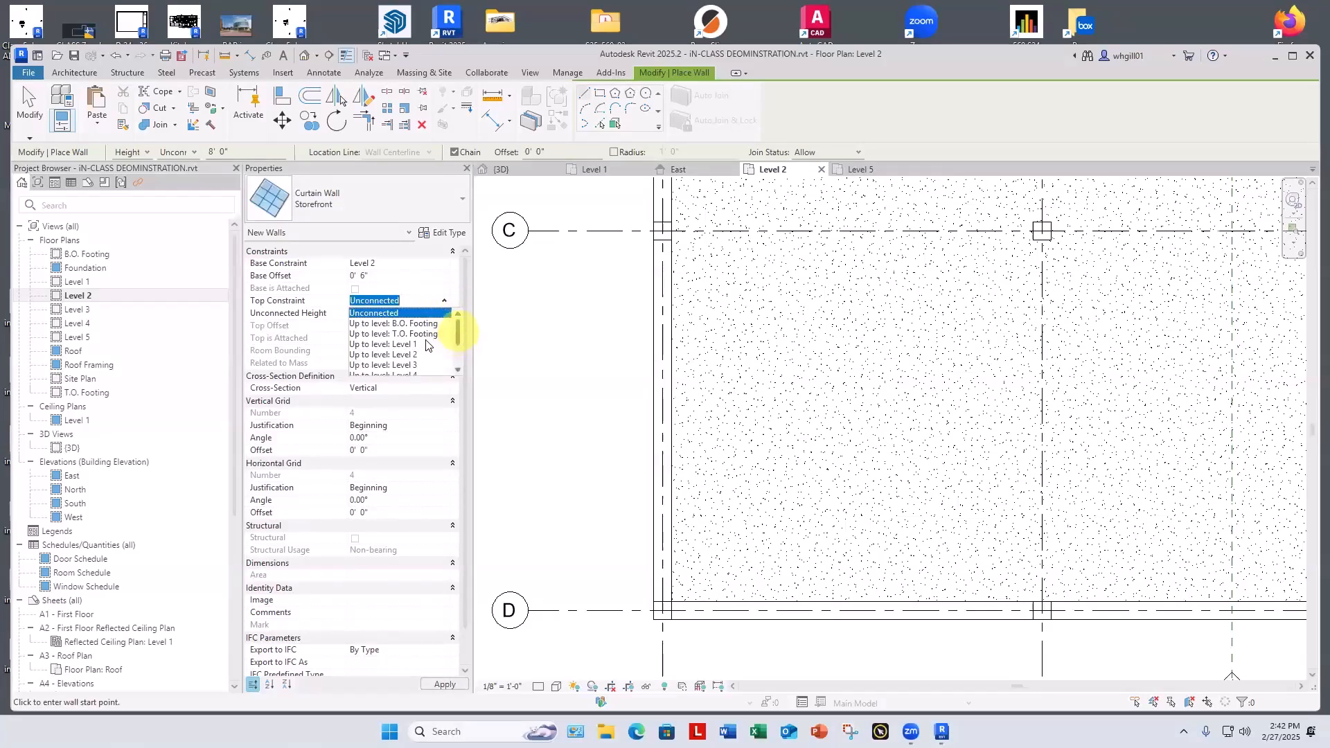
pyautogui.click(404, 355)
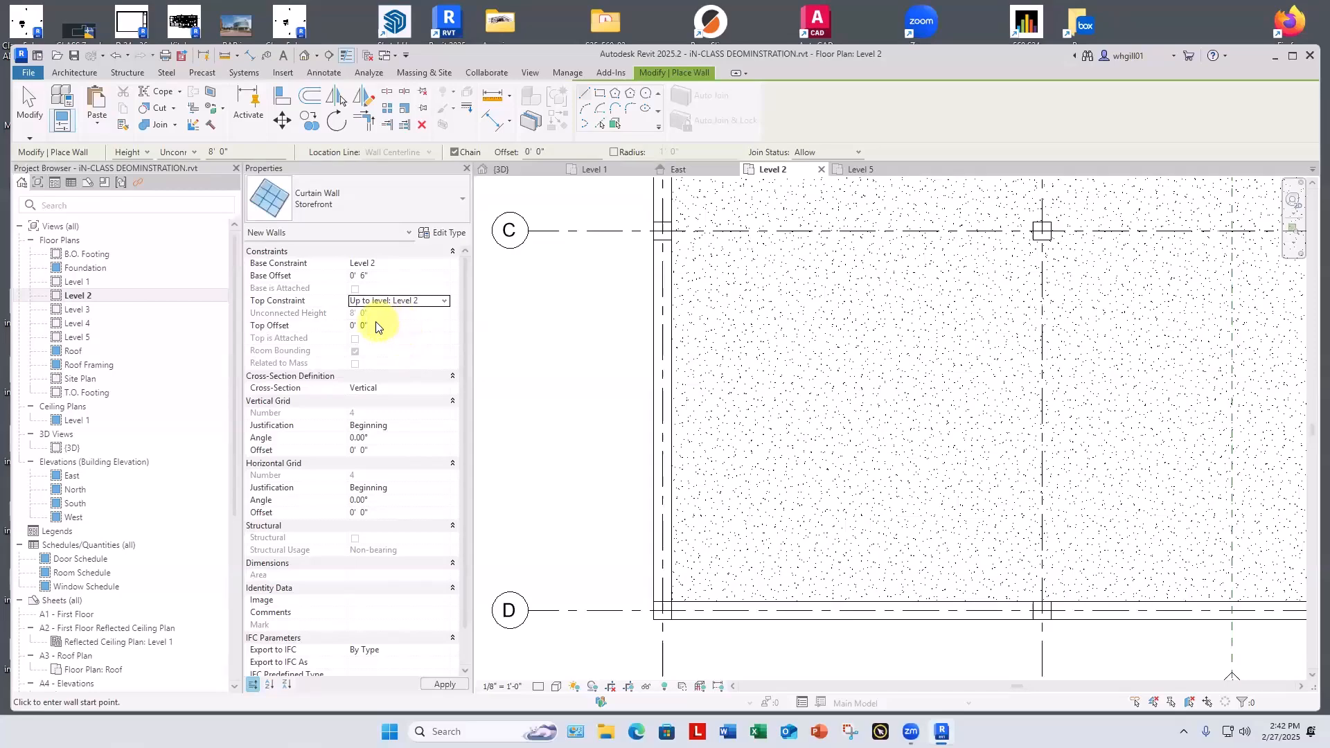
pyautogui.click(378, 326)
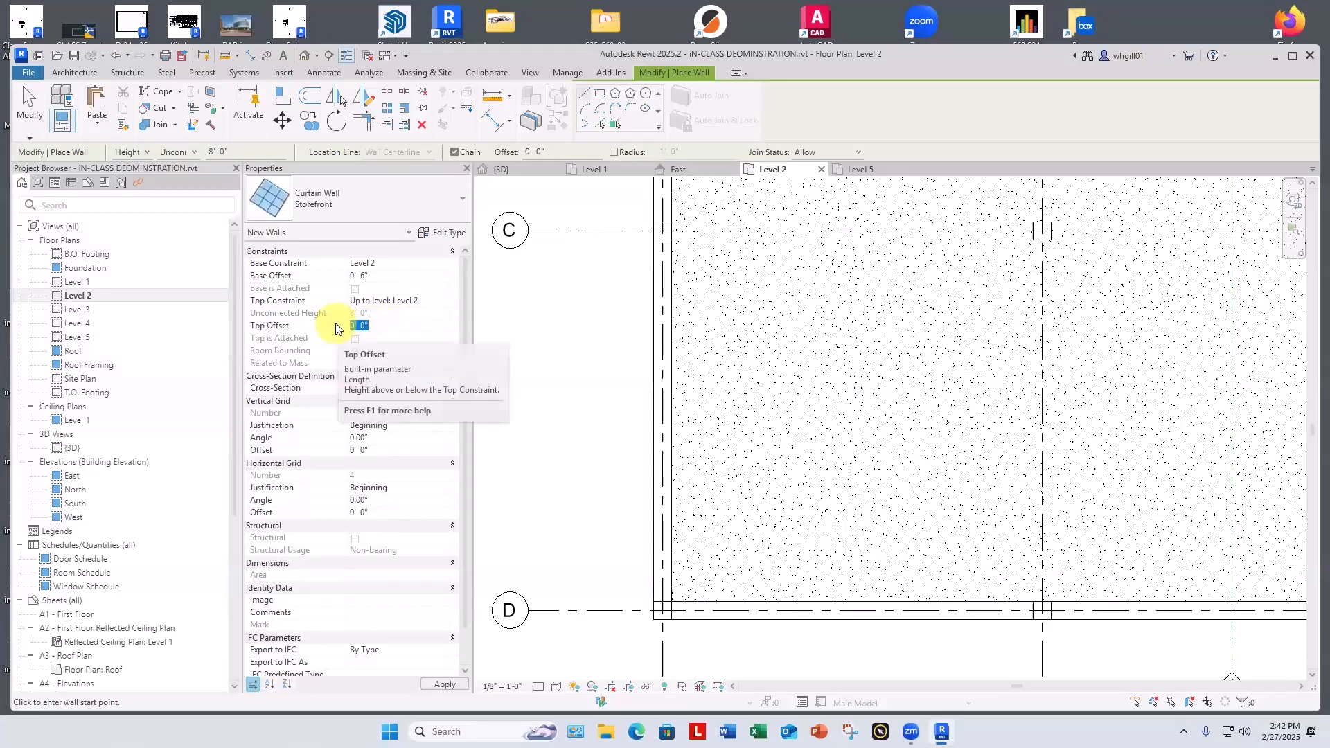
pyautogui.write('8')
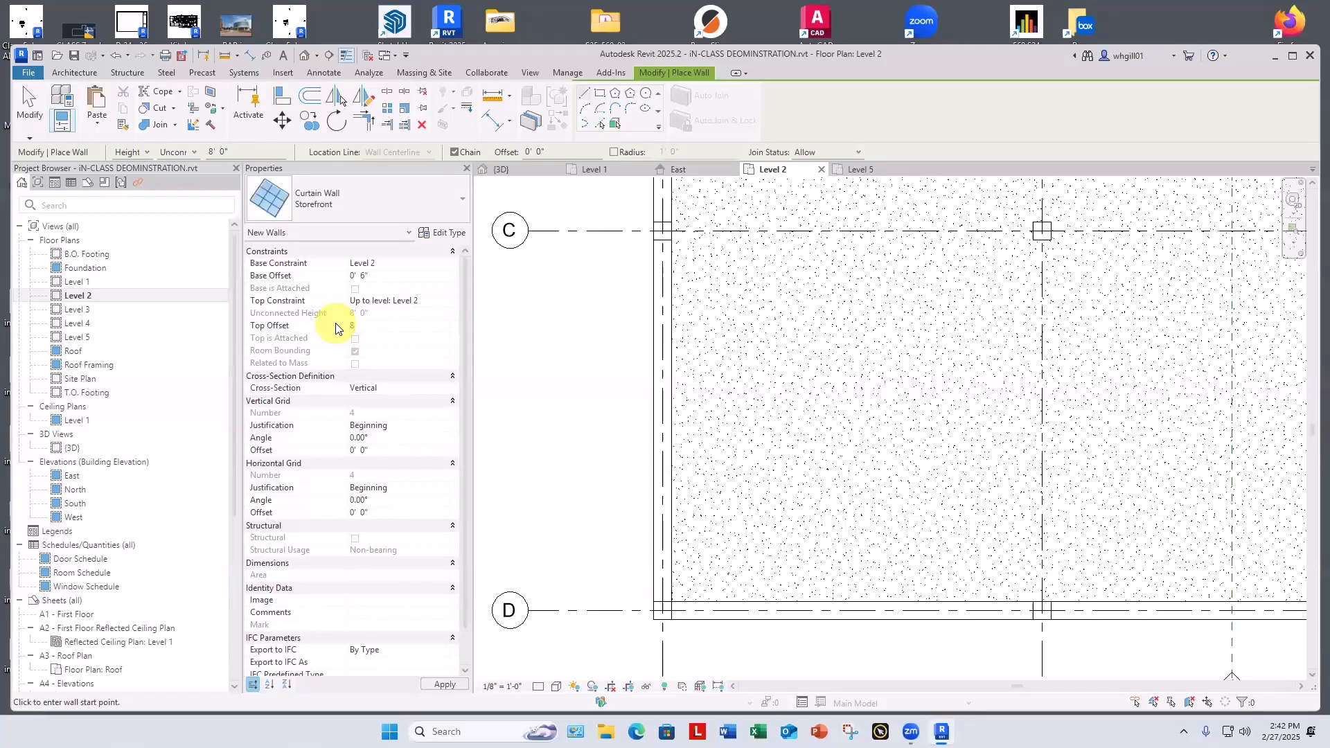
# Draw the storefront wall along grid 1 between the column faces at grids D and C, and check it in 3D.
pyautogui.click(664, 600)
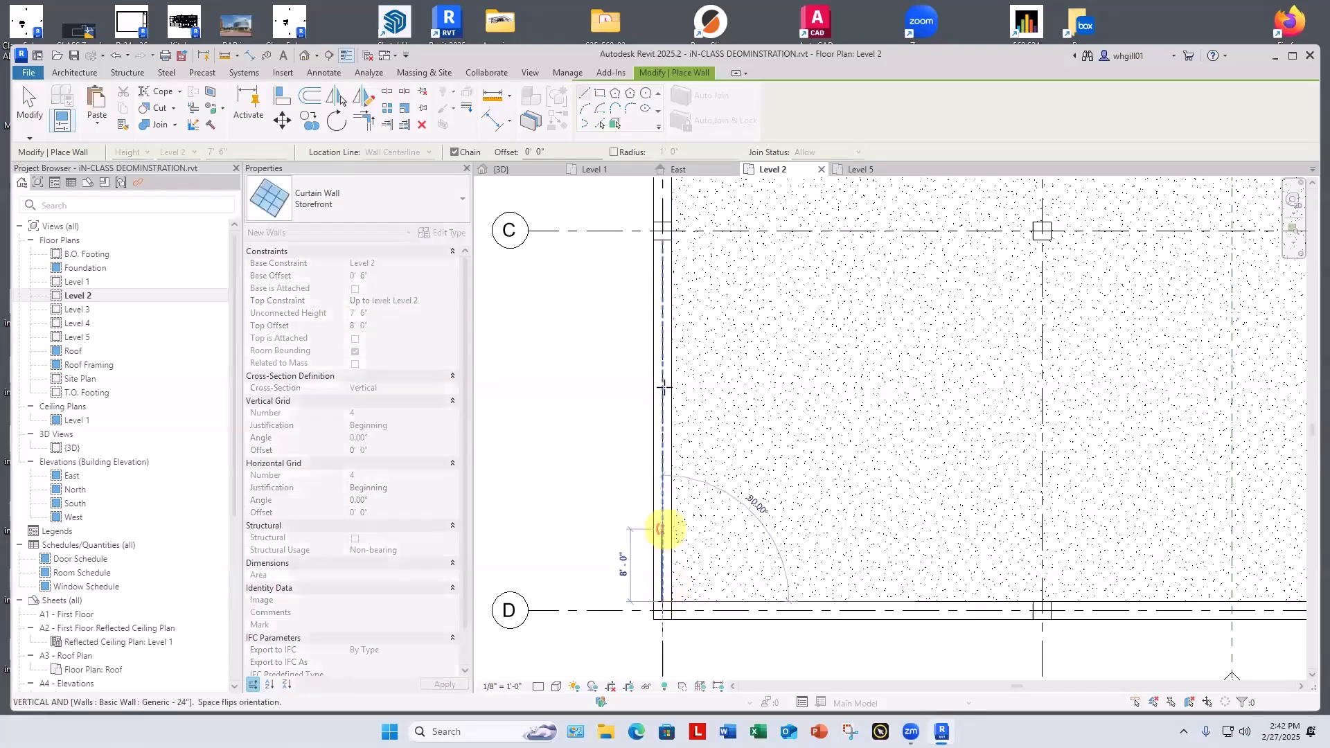
pyautogui.click(661, 238)
pyautogui.press('Escape')
pyautogui.press('Escape')
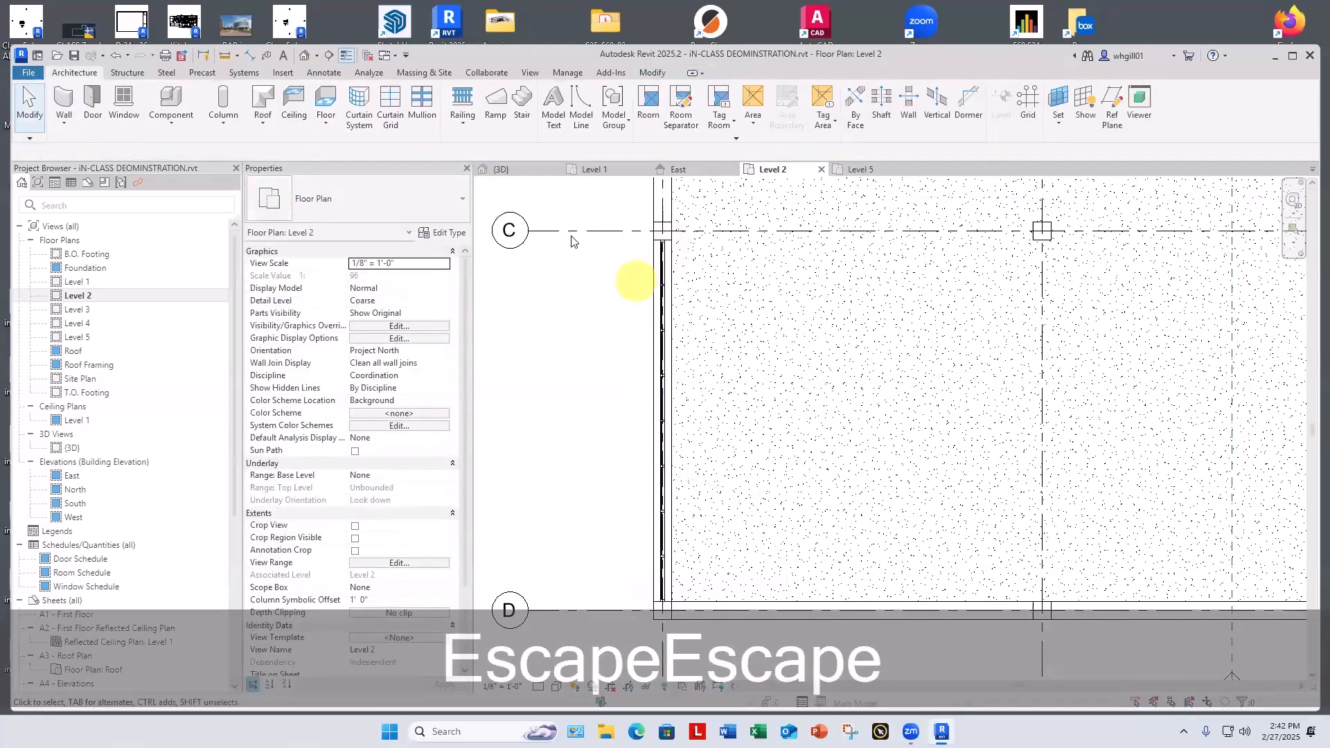
pyautogui.click(518, 170)
pyautogui.scroll(5, 807, 519)
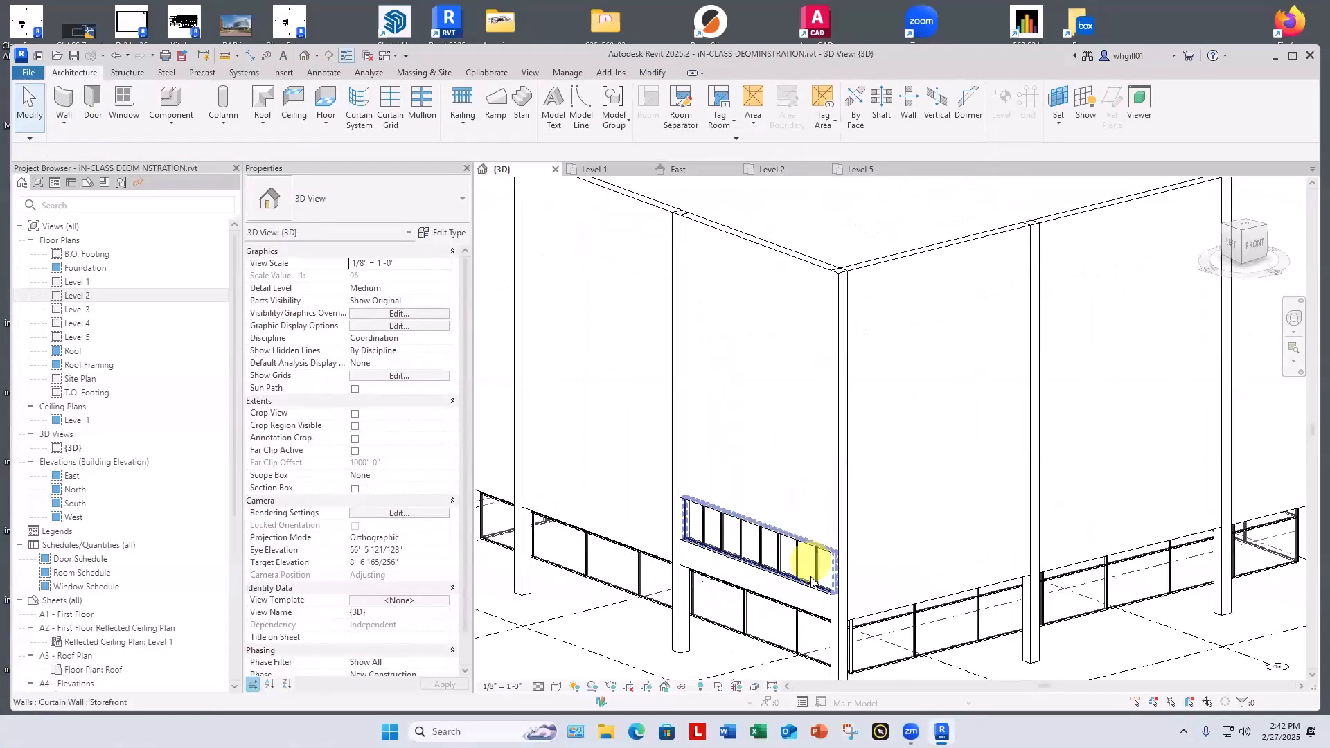
pyautogui.keyDown('shift'); pyautogui.moveTo(808, 582); pyautogui.dragTo(789, 452, button='middle'); pyautogui.keyUp('shift')
pyautogui.scroll(-1, 789, 452)
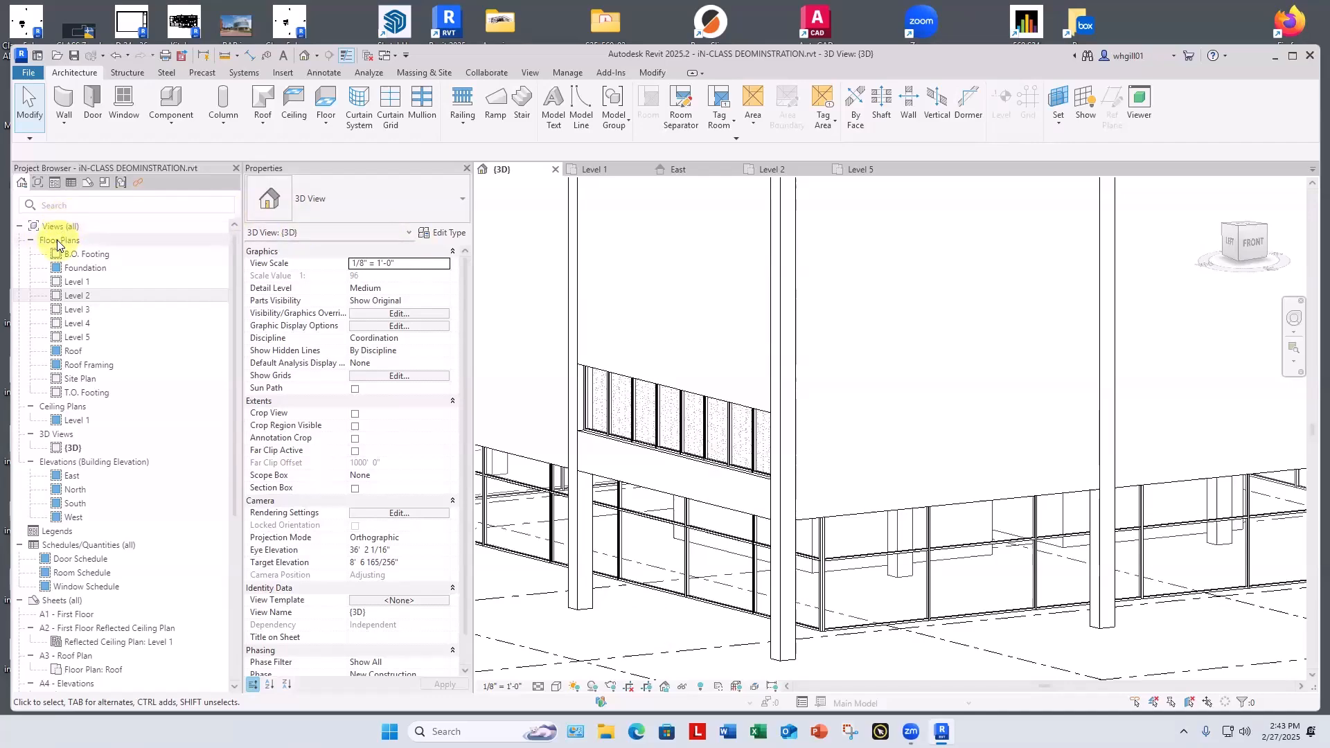
# On the Level 2 plan, cut a short building section through the grid 1 wall between grids C and D.
pyautogui.doubleClick(75, 296)
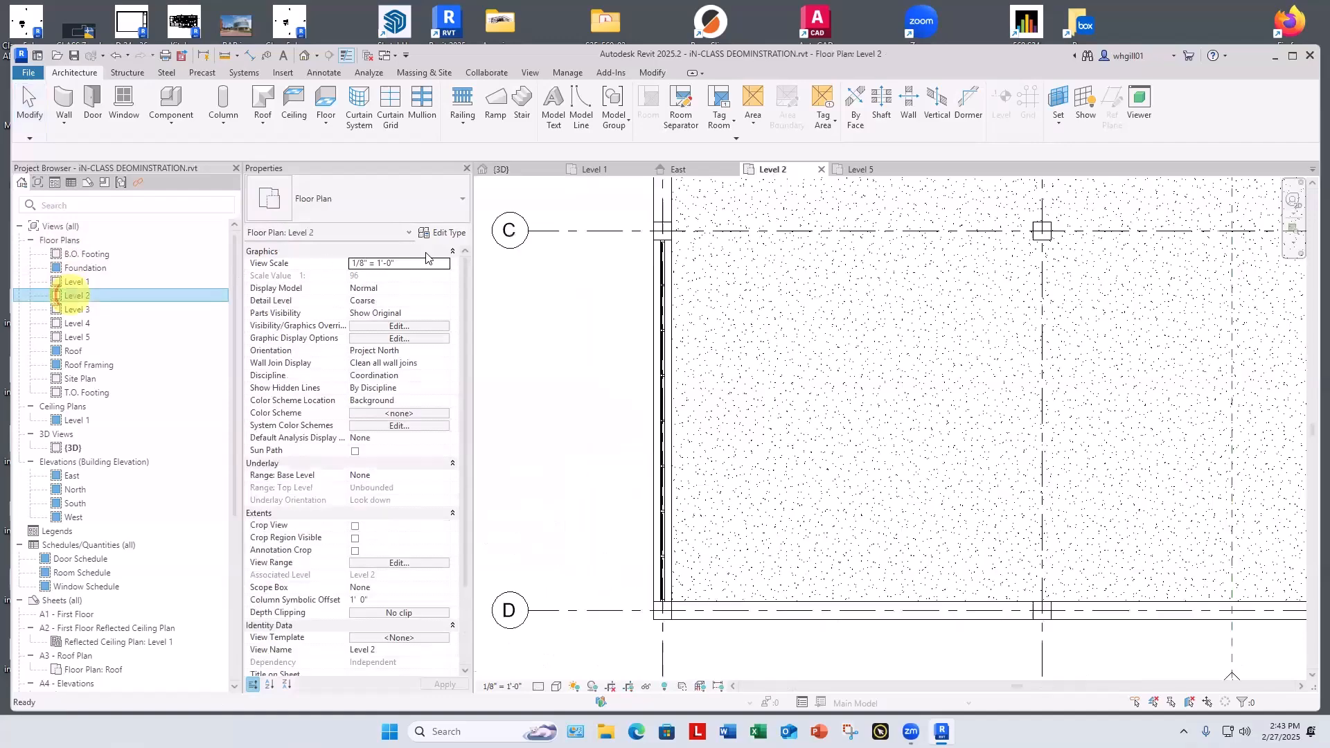
pyautogui.scroll(-2, 584, 242)
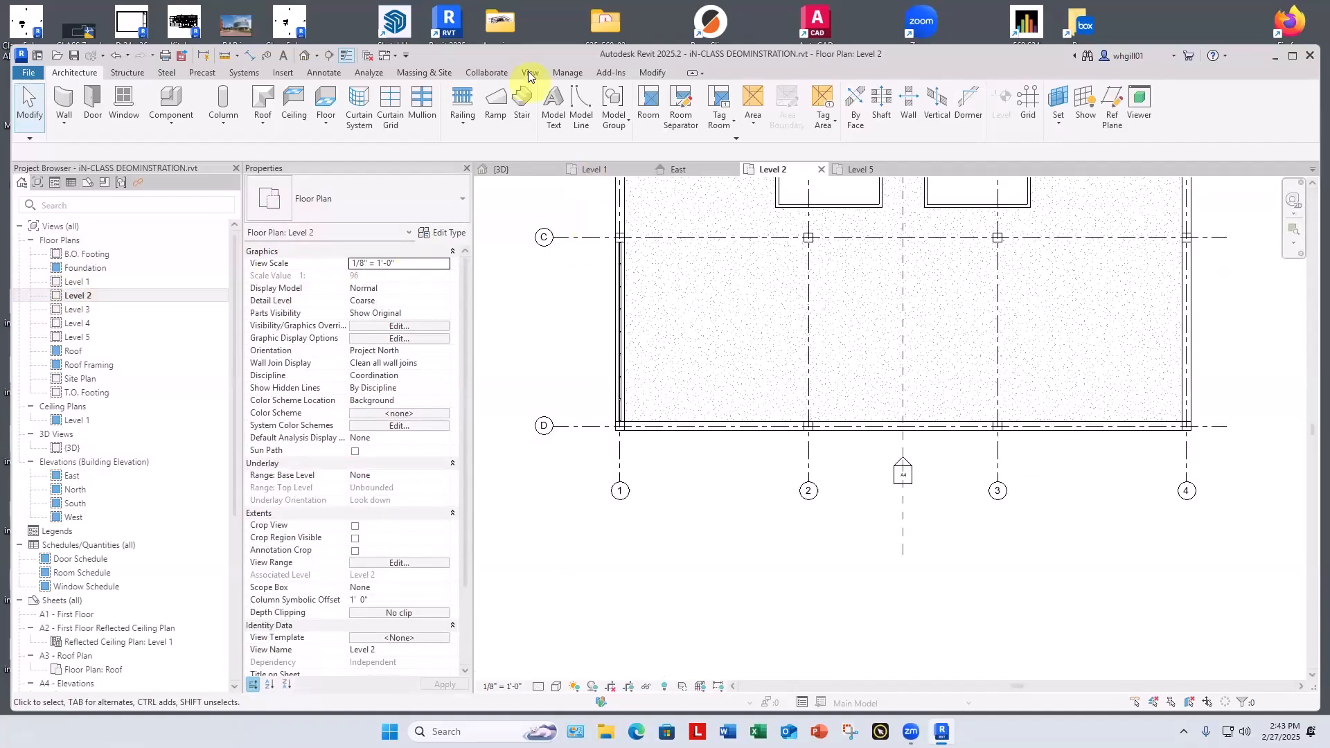
pyautogui.click(530, 72)
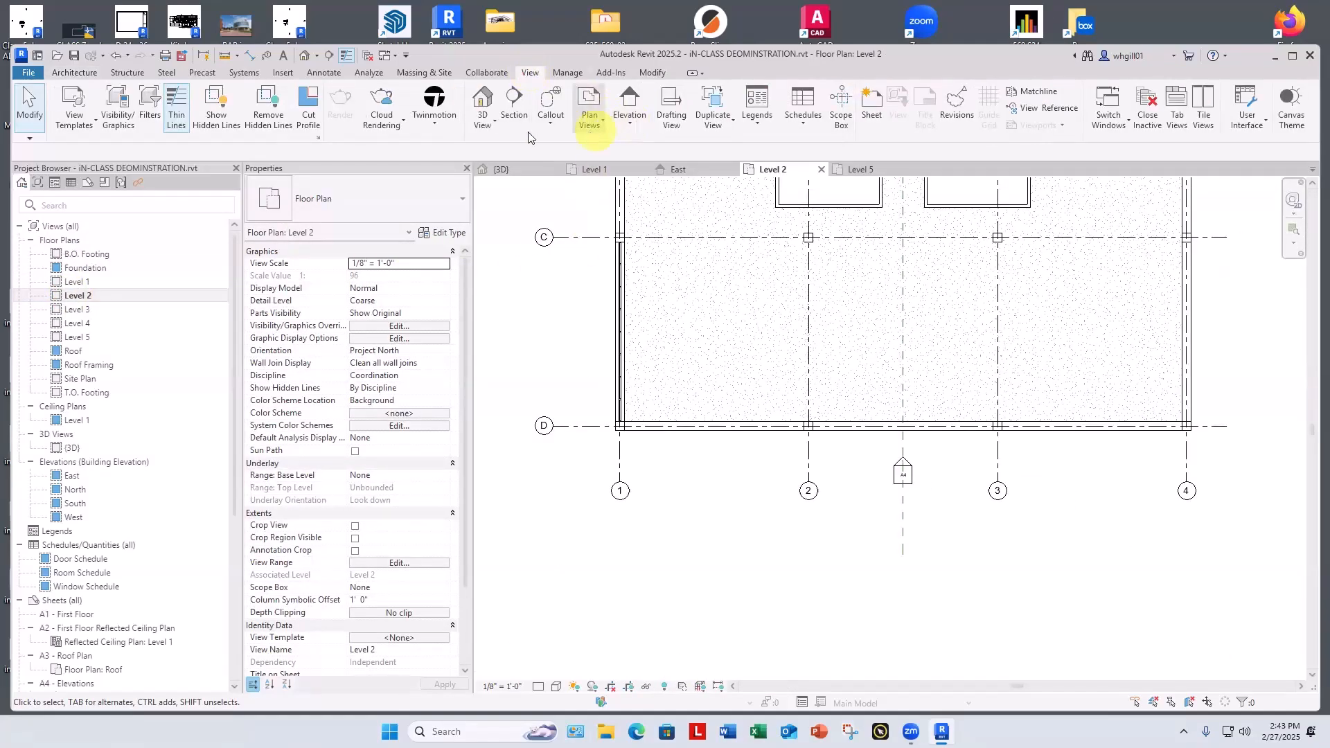
pyautogui.click(513, 121)
pyautogui.click(549, 333)
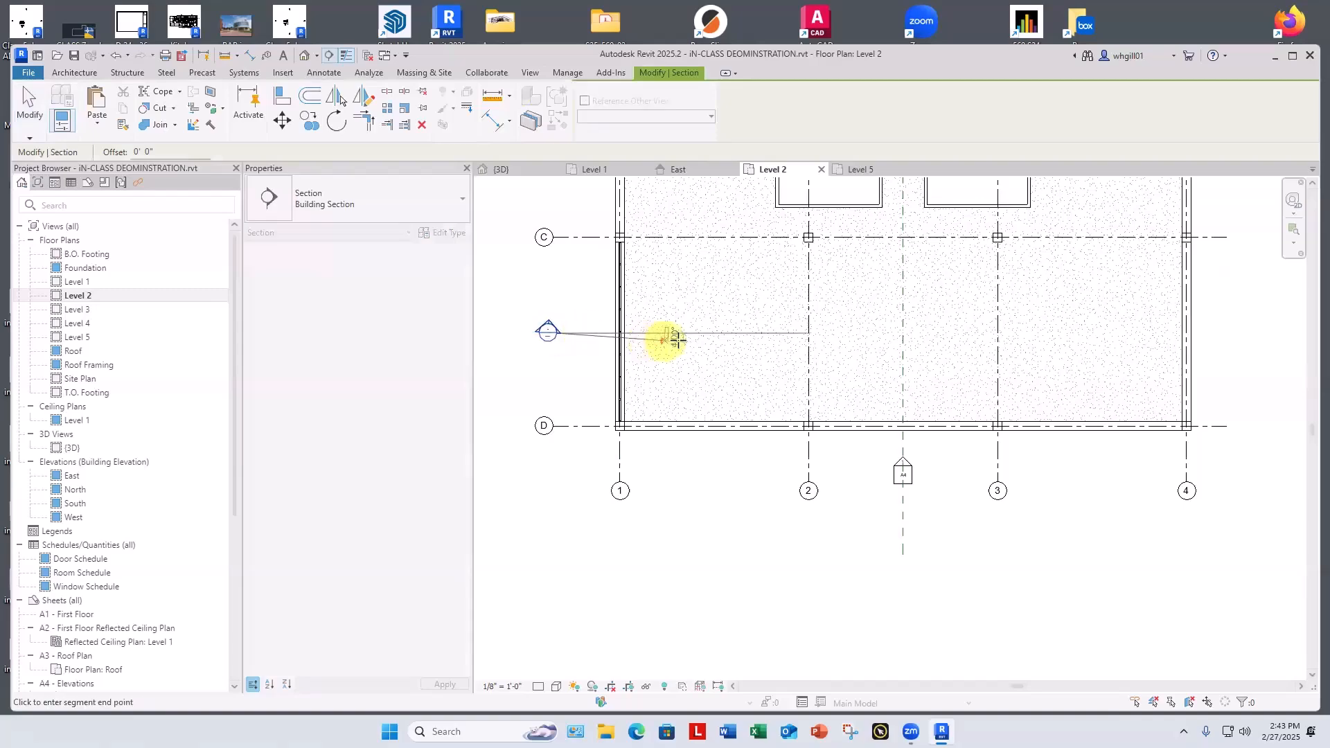
pyautogui.click(686, 333)
pyautogui.press('Escape')
pyautogui.press('Escape')
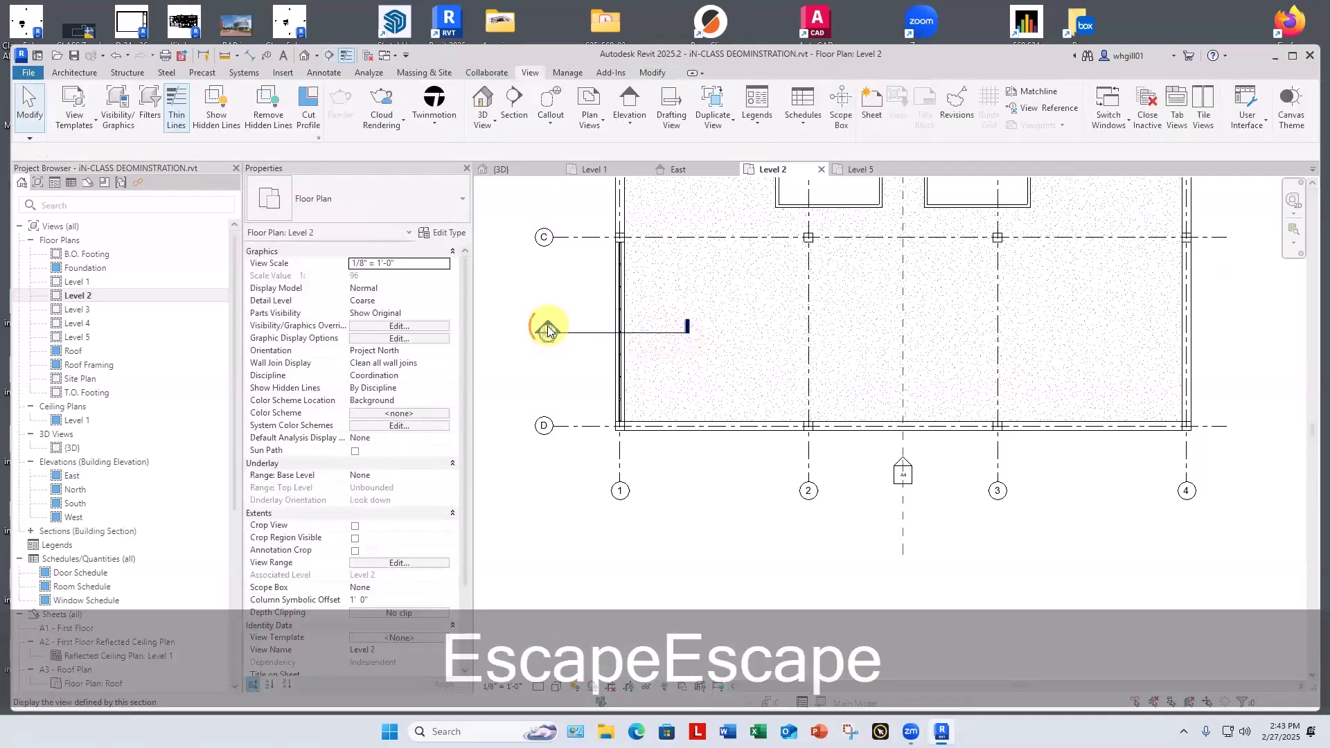
# Open the new section view and examine how the storefront sits in the exterior wall between Level 2 and Level 3.
pyautogui.doubleClick(548, 326)
pyautogui.scroll(6, 949, 520)
pyautogui.moveTo(918, 516); pyautogui.dragTo(797, 396, button='middle')
pyautogui.scroll(2, 795, 471)
pyautogui.scroll(1, 794, 390)
pyautogui.scroll(-2, 783, 384)
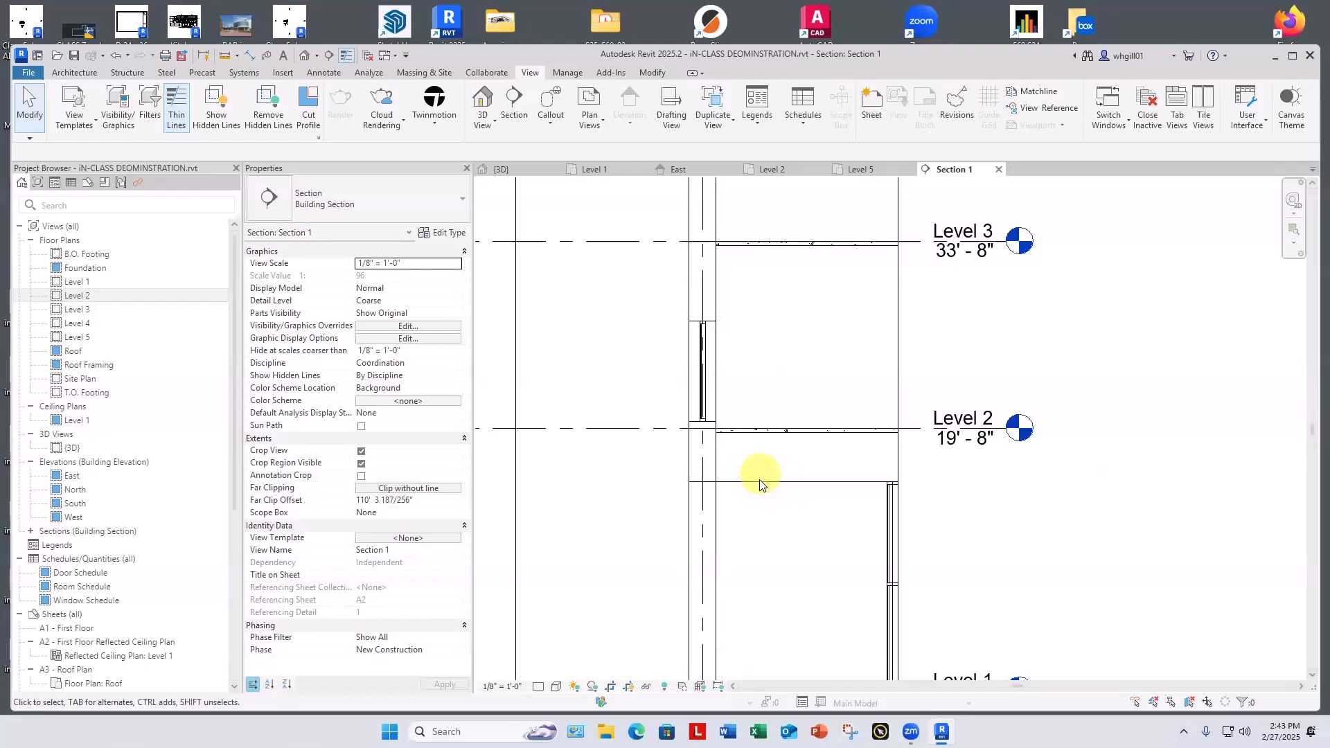
pyautogui.scroll(-3, 765, 491)
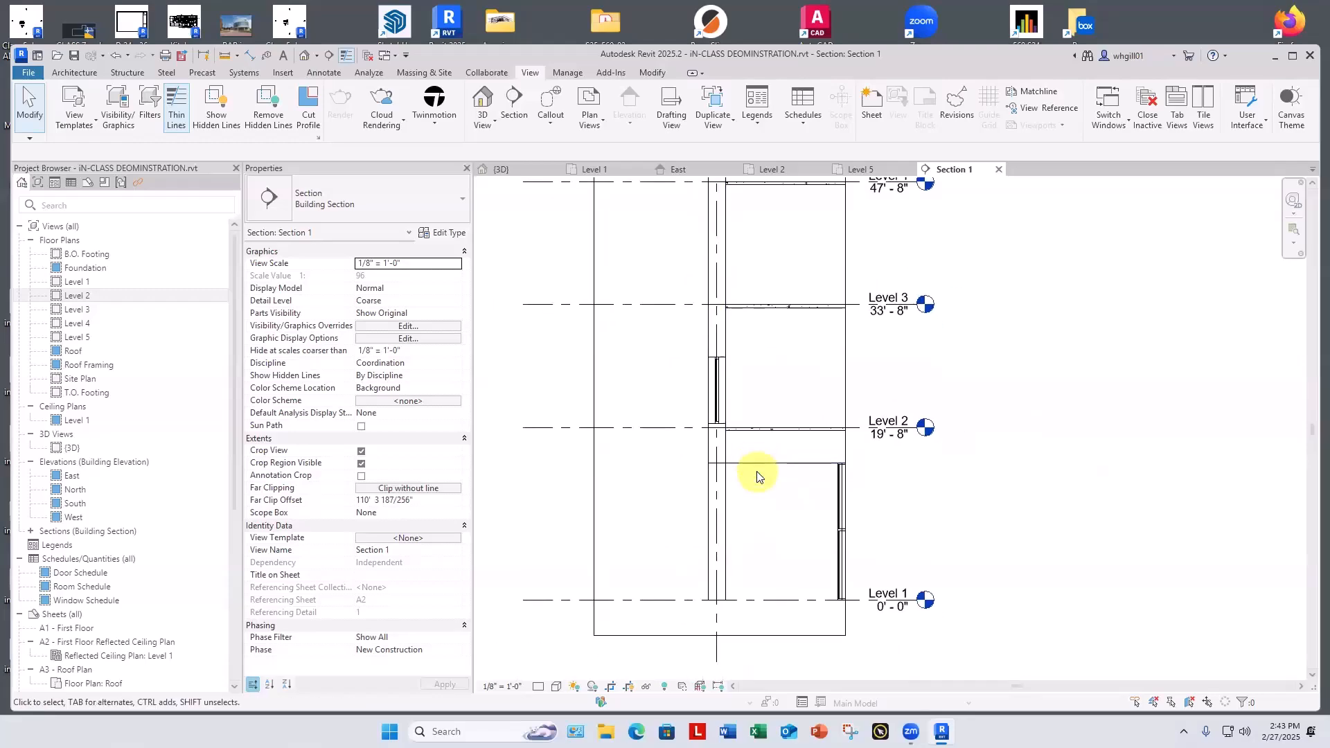
# Dimension the height from Level 1 to the underside of the upper exterior wall in the section.
pyautogui.press('d')
pyautogui.press('i')
pyautogui.click(757, 464)
pyautogui.click(691, 593)
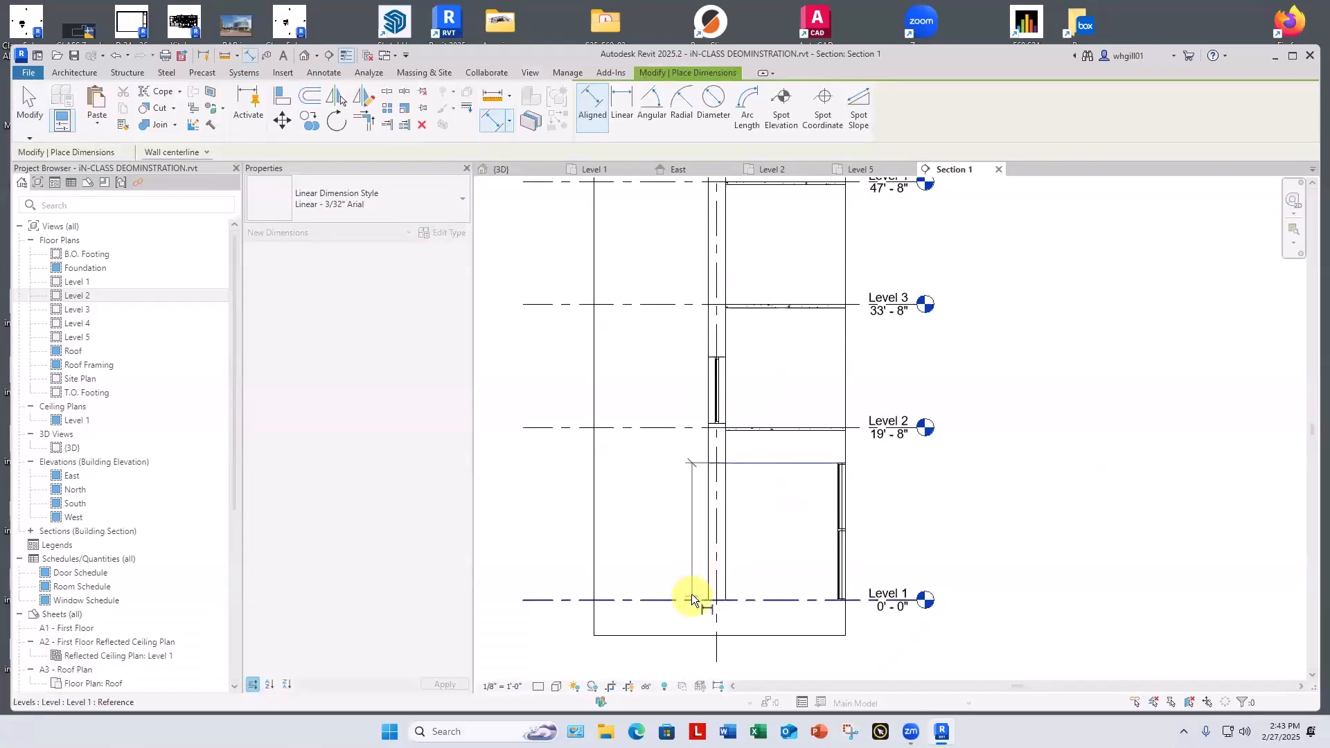
pyautogui.click(659, 558)
pyautogui.press('Escape')
pyautogui.press('Escape')
# Try to dimension from the exterior wall's underside to the storefront sill and Level 2 in one aligned string.
pyautogui.scroll(1, 721, 475)
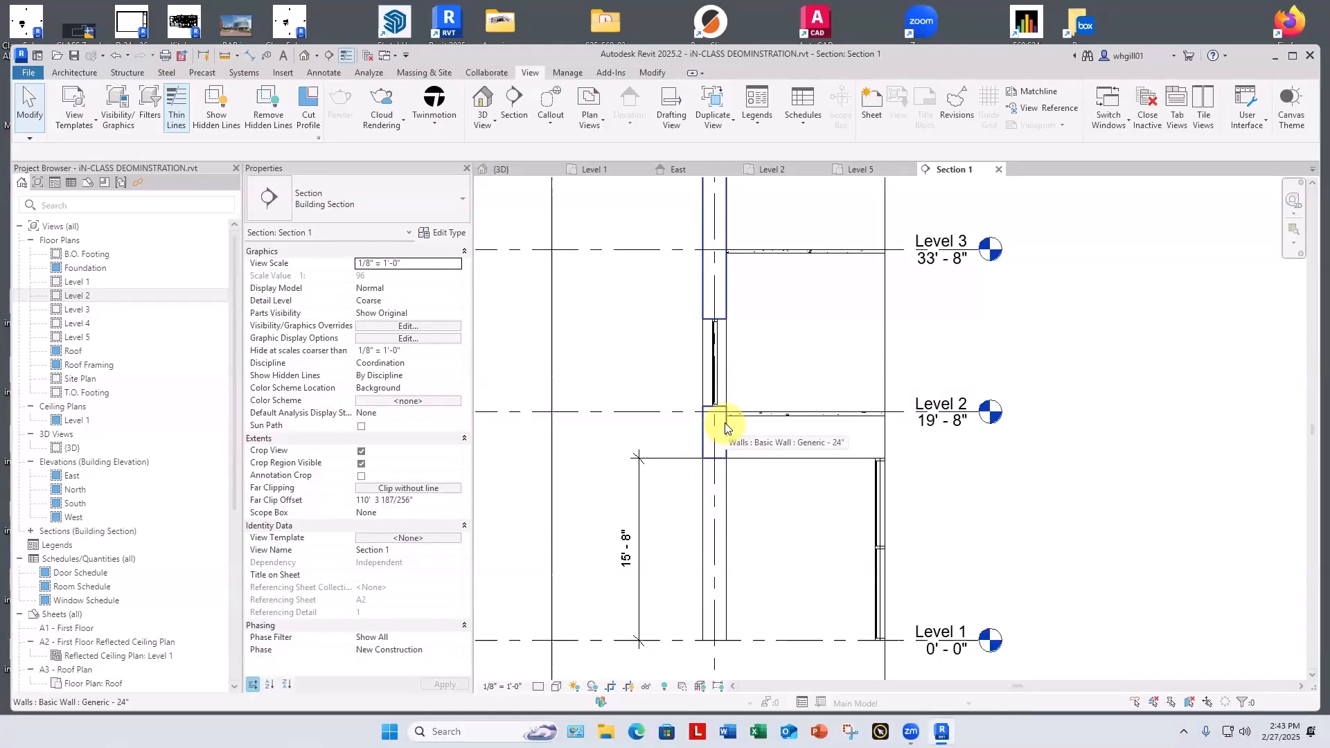
pyautogui.scroll(2, 724, 424)
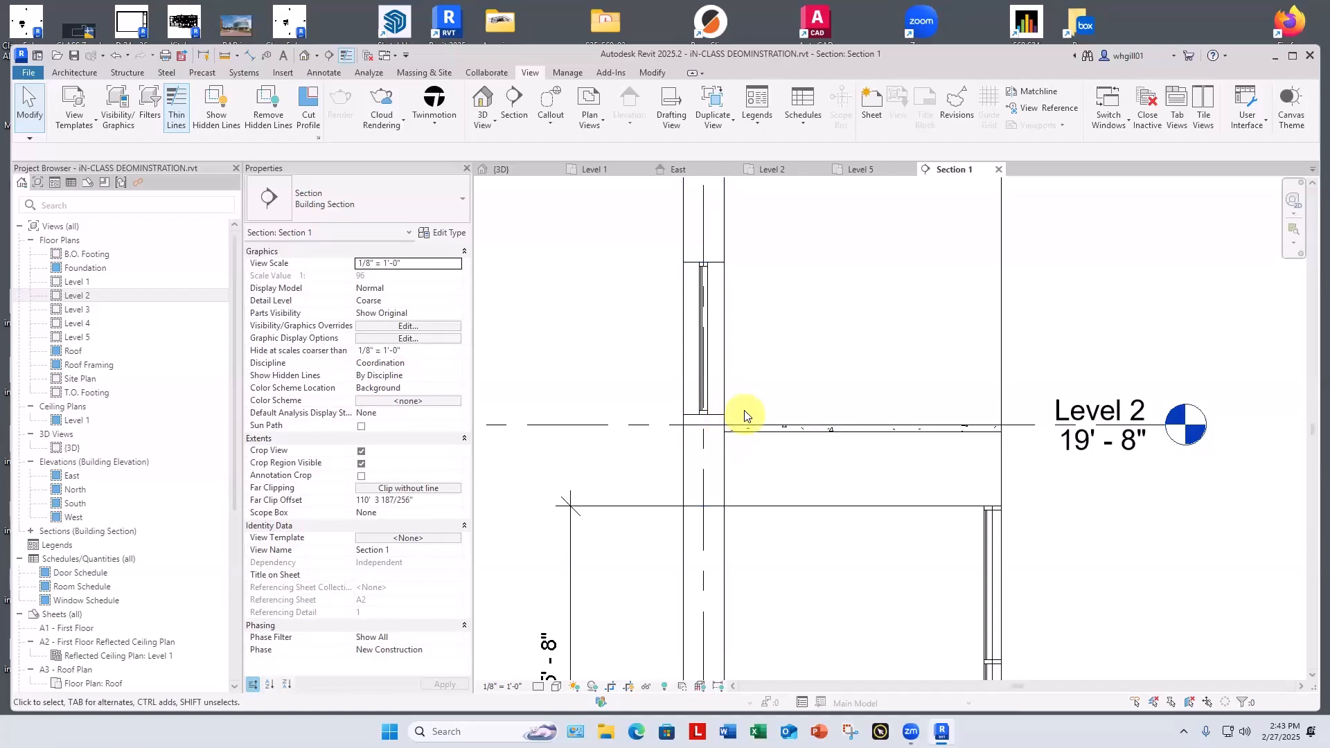
pyautogui.press('d')
pyautogui.press('i')
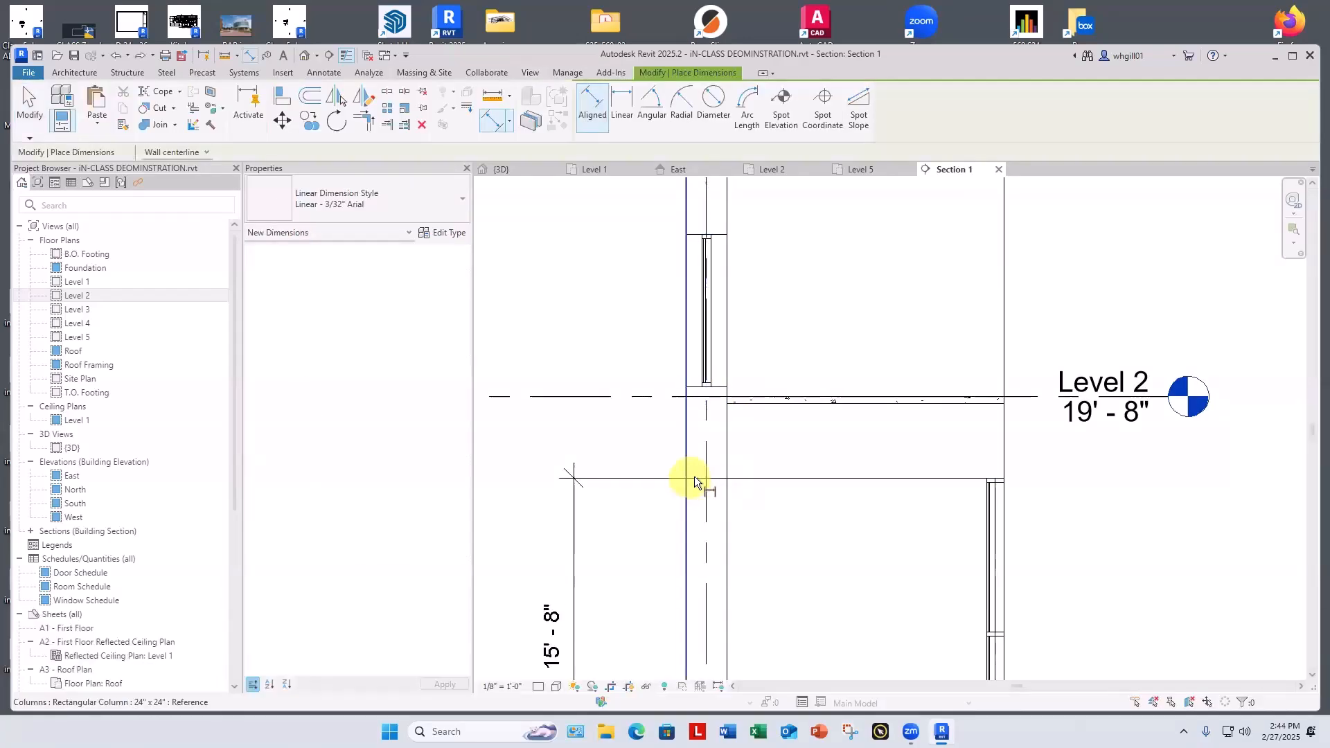
pyautogui.press('Tab')
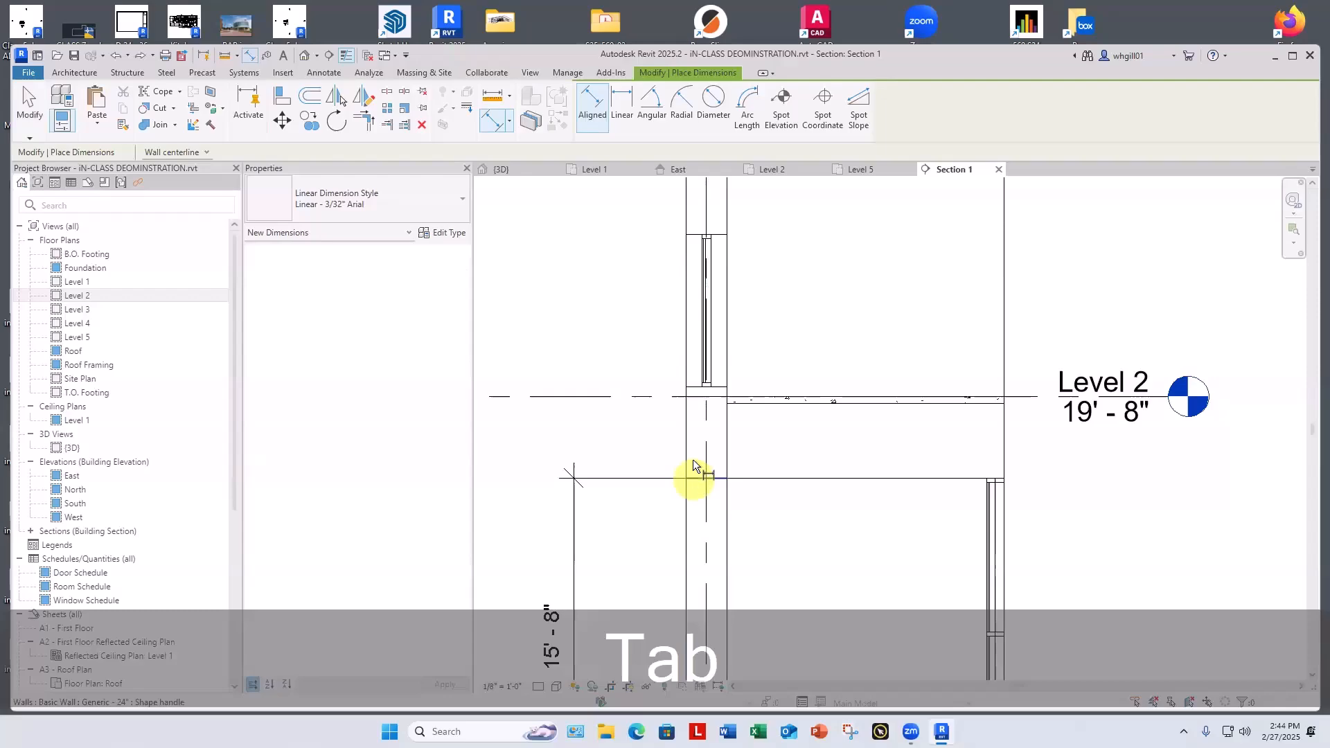
pyautogui.click(695, 477)
pyautogui.click(690, 382)
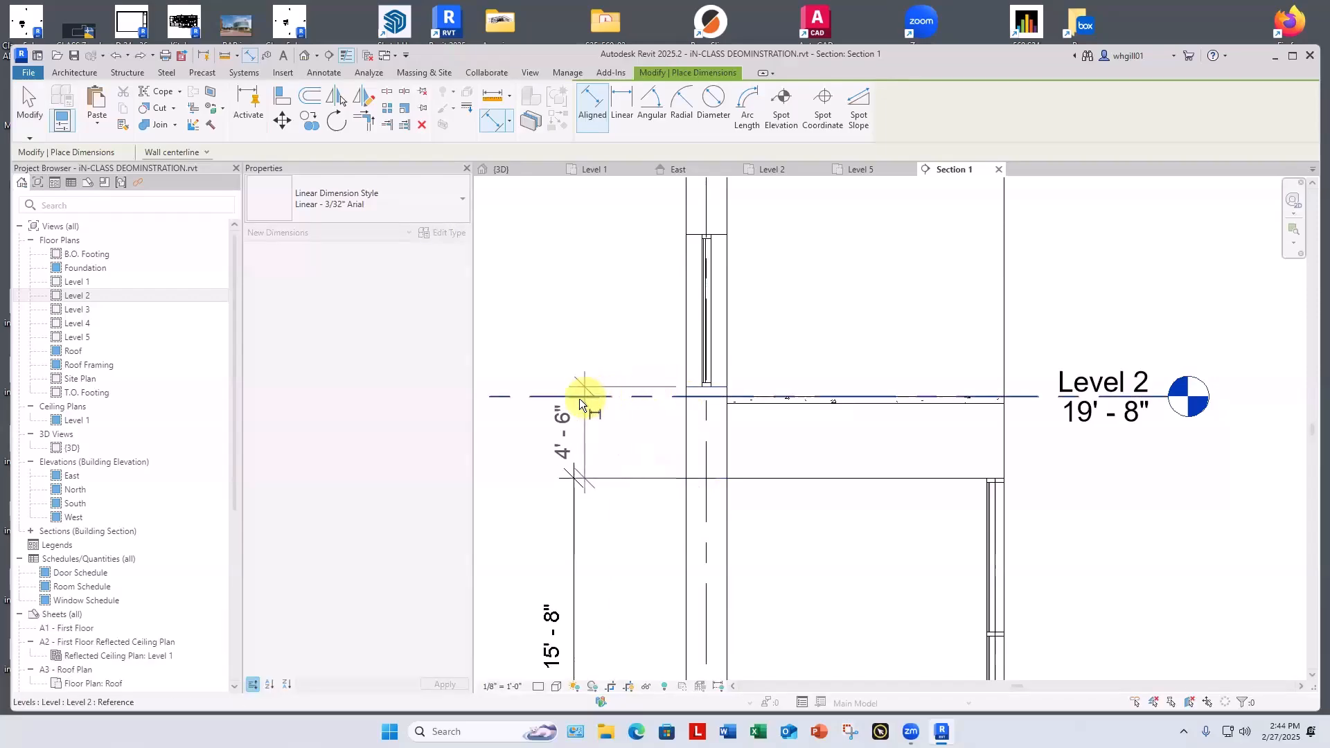
pyautogui.click(574, 401)
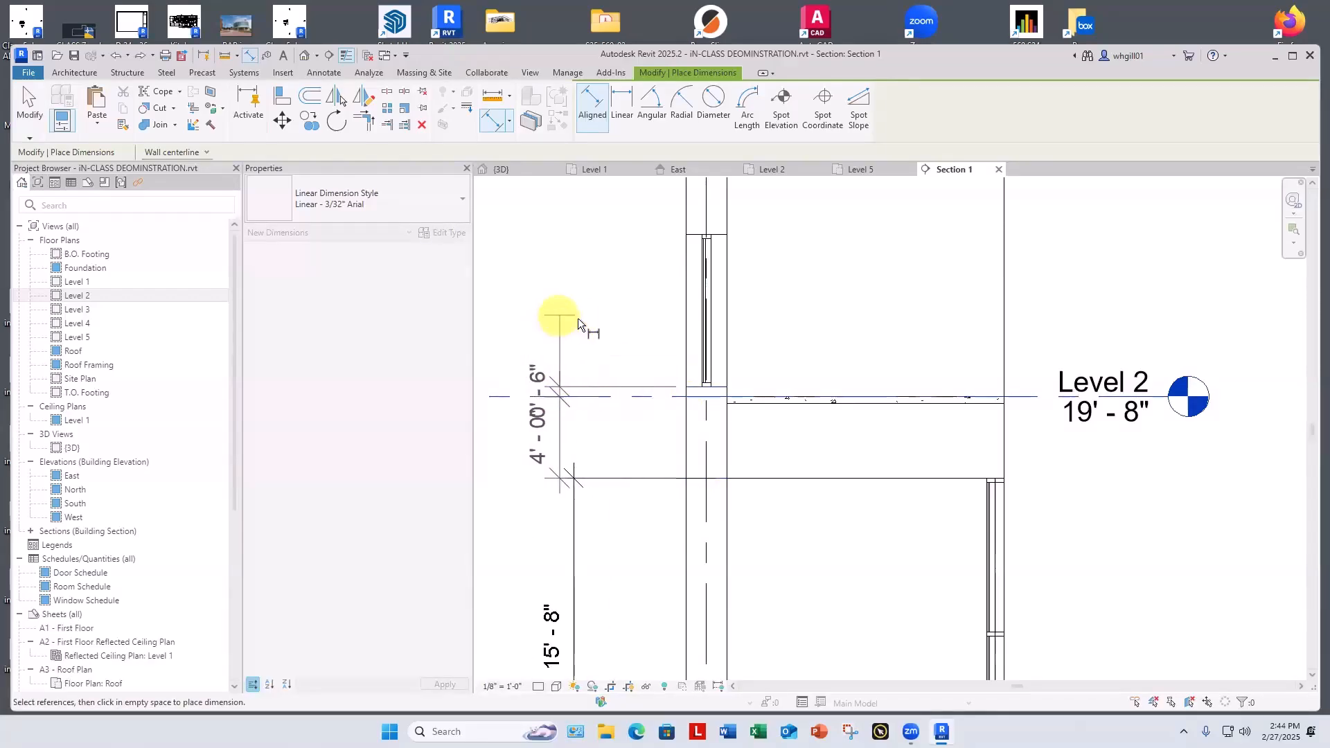
pyautogui.click(577, 318)
pyautogui.press('Escape')
pyautogui.press('Escape')
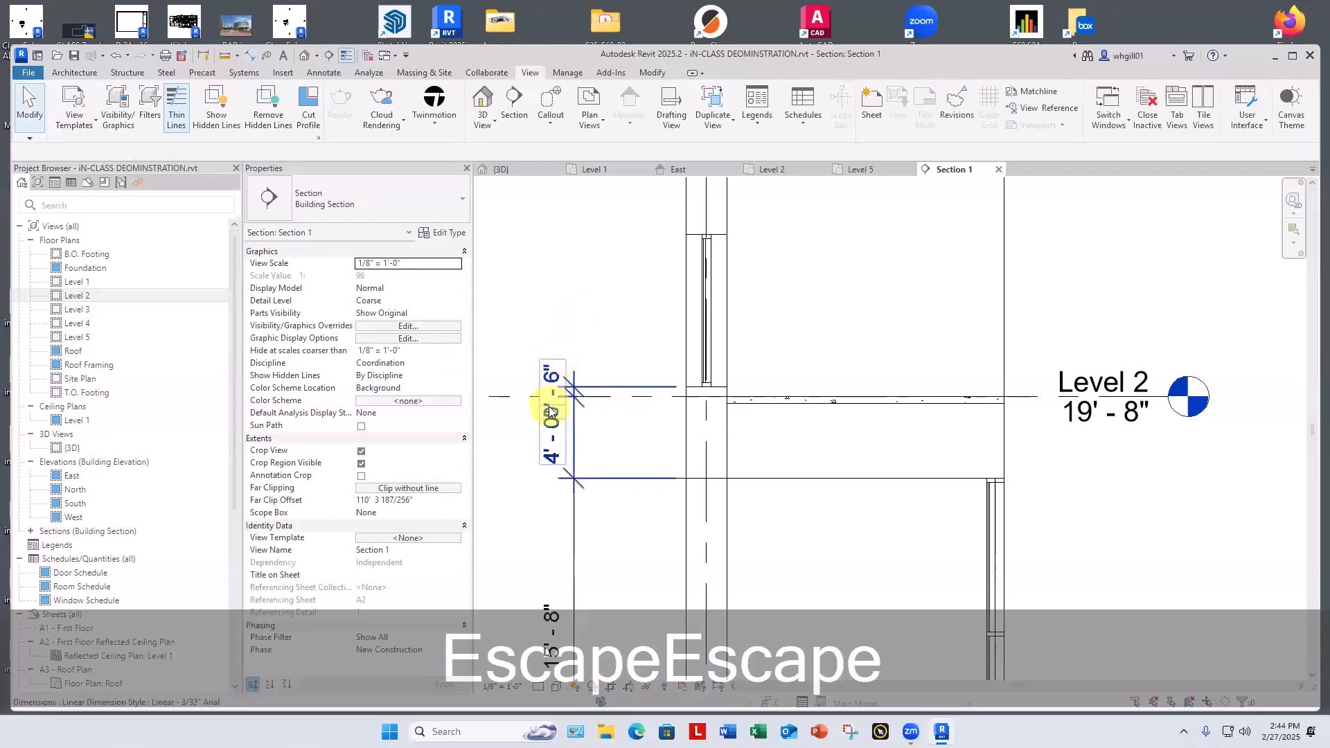
# Delete the aligned dimension string between the wall's underside and the storefront sill.
pyautogui.click(573, 396)
pyautogui.press('BackSpace')
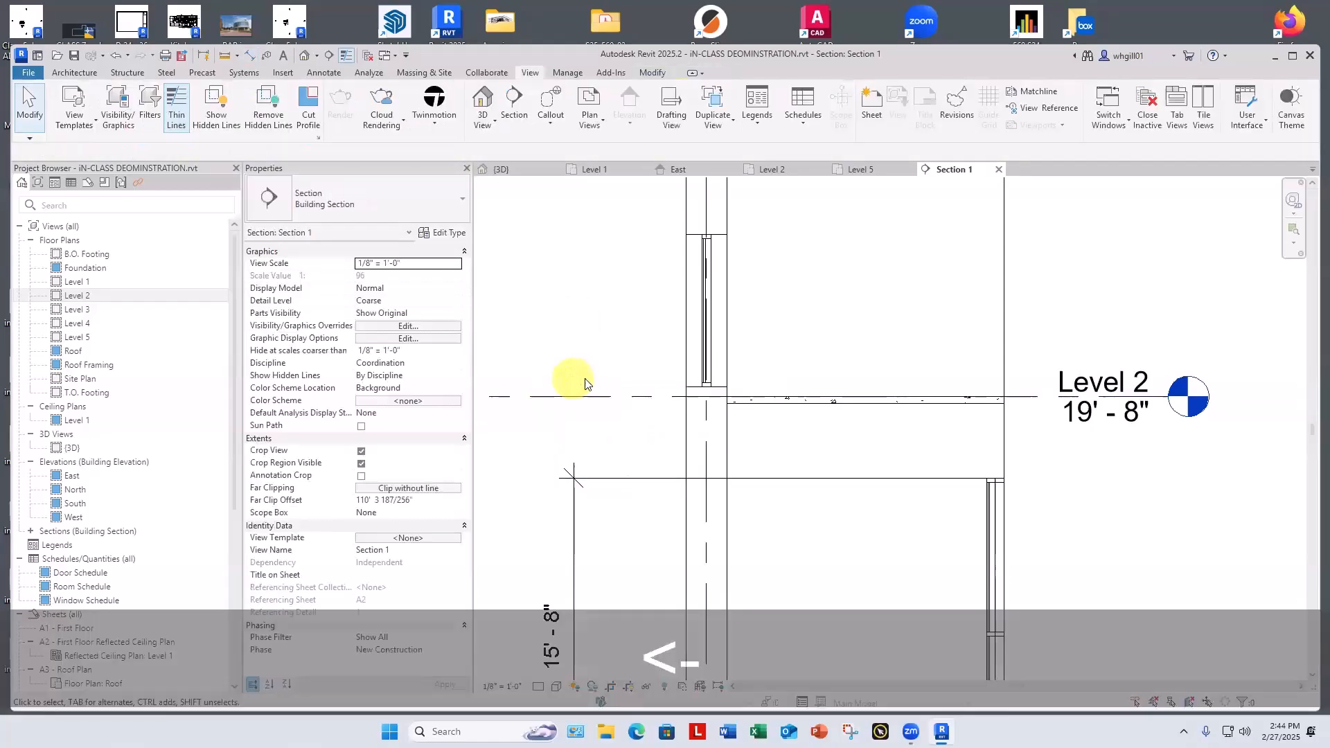
pyautogui.press('d')
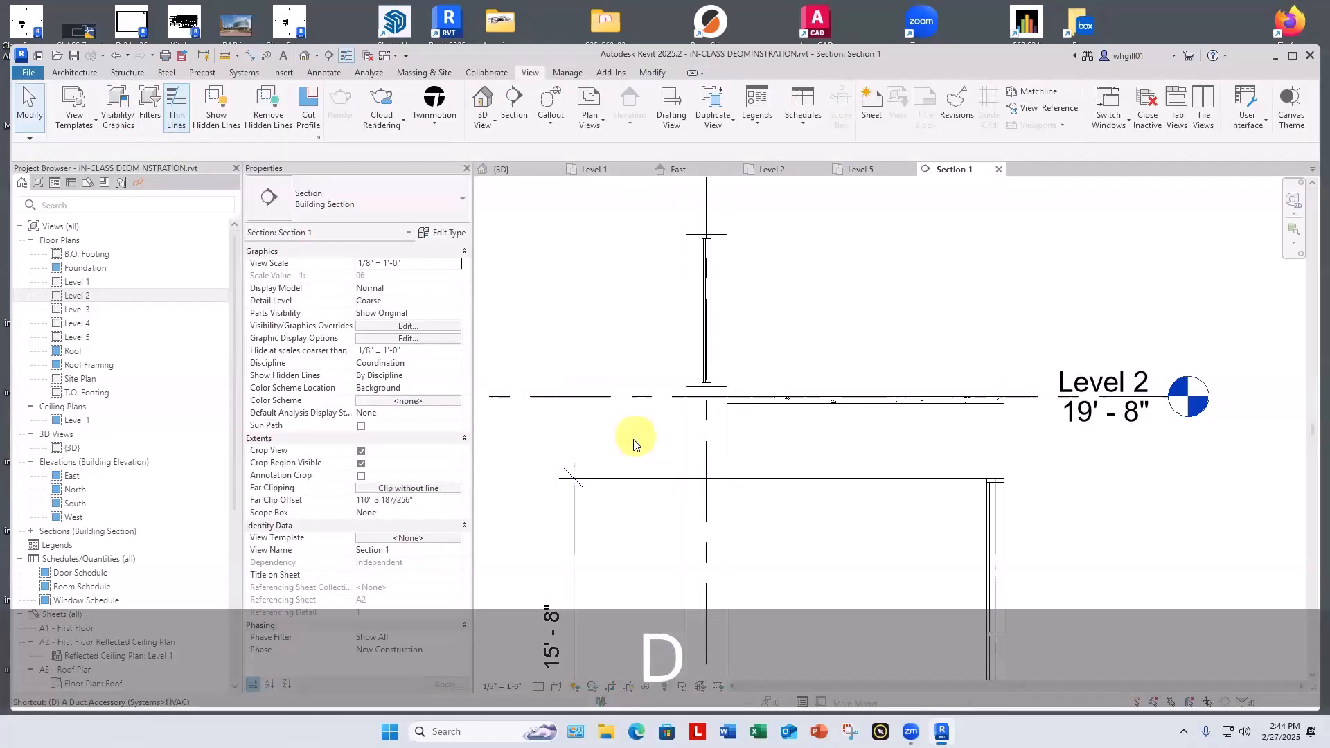
pyautogui.press('Escape')
pyautogui.press('Escape')
# Extend the Level 1 to wall underside dimension with an added witness line at the storefront sill.
pyautogui.click(618, 478)
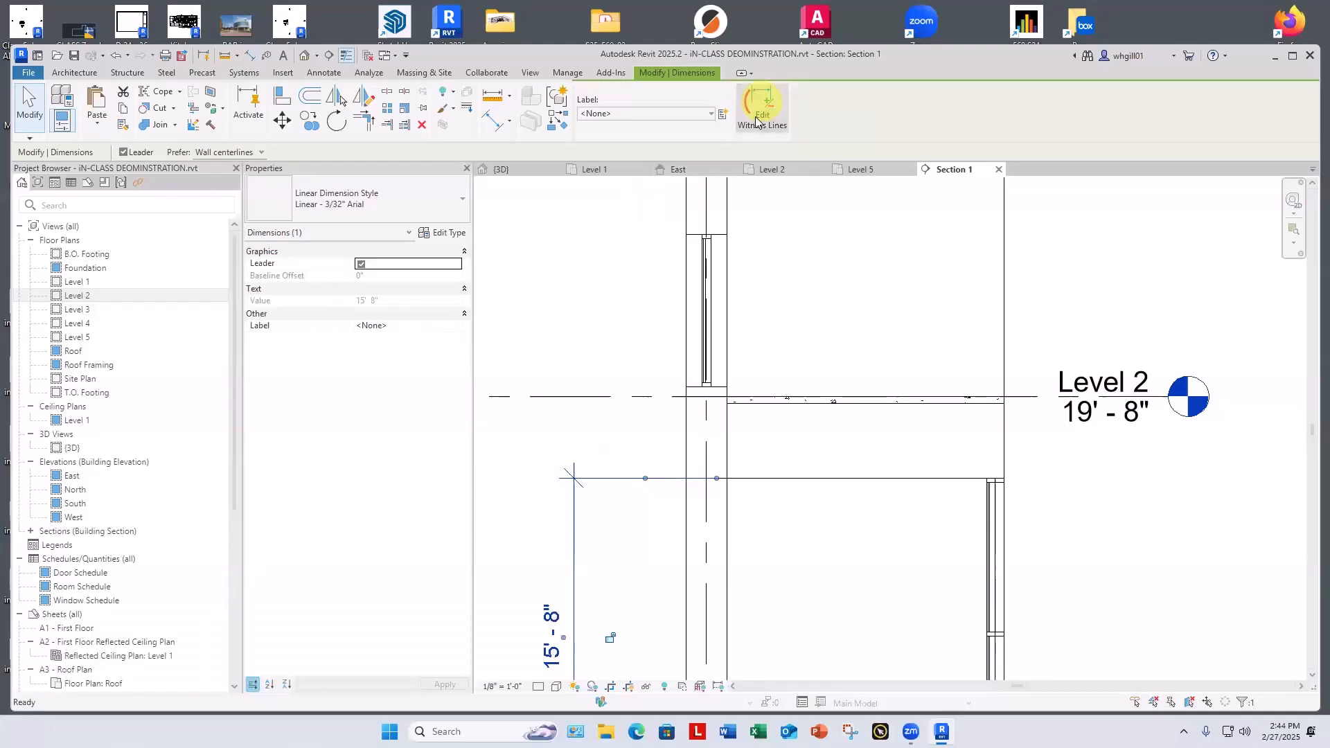
pyautogui.click(756, 119)
pyautogui.click(688, 384)
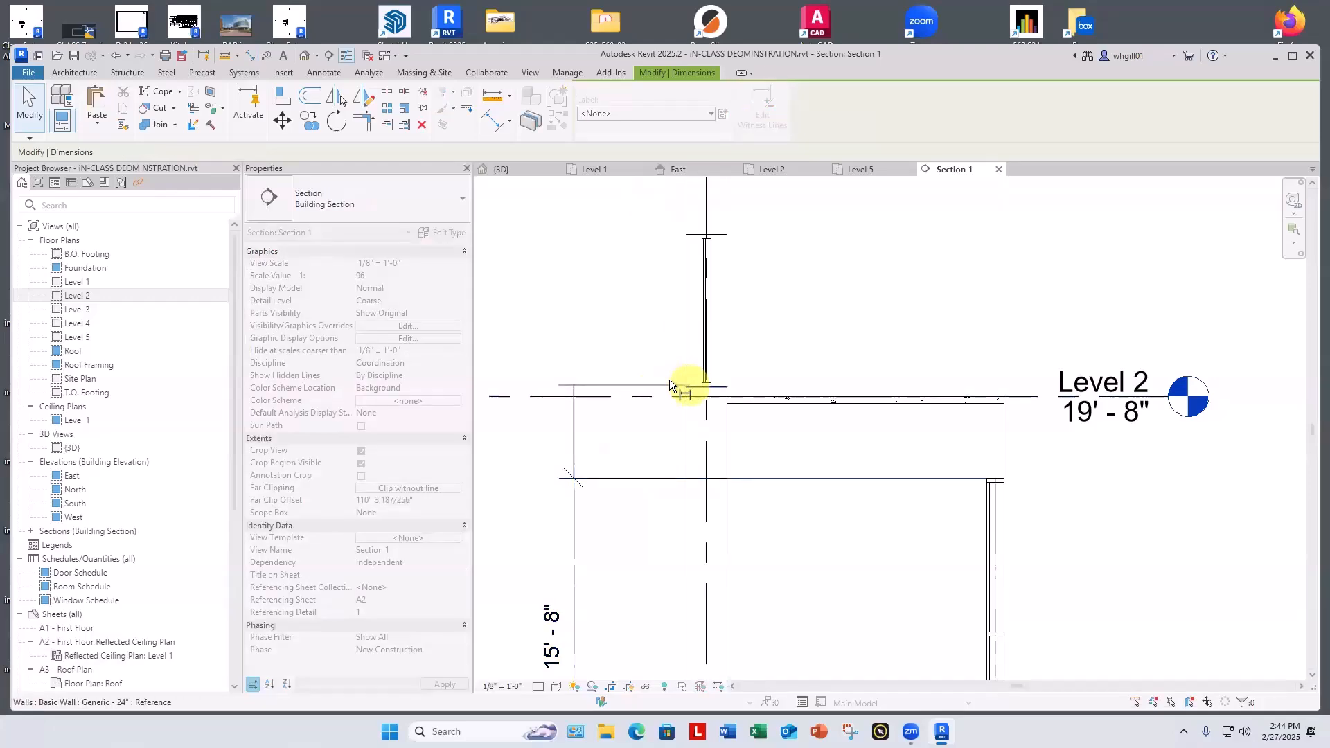
pyautogui.click(534, 349)
pyautogui.press('Escape')
pyautogui.press('Escape')
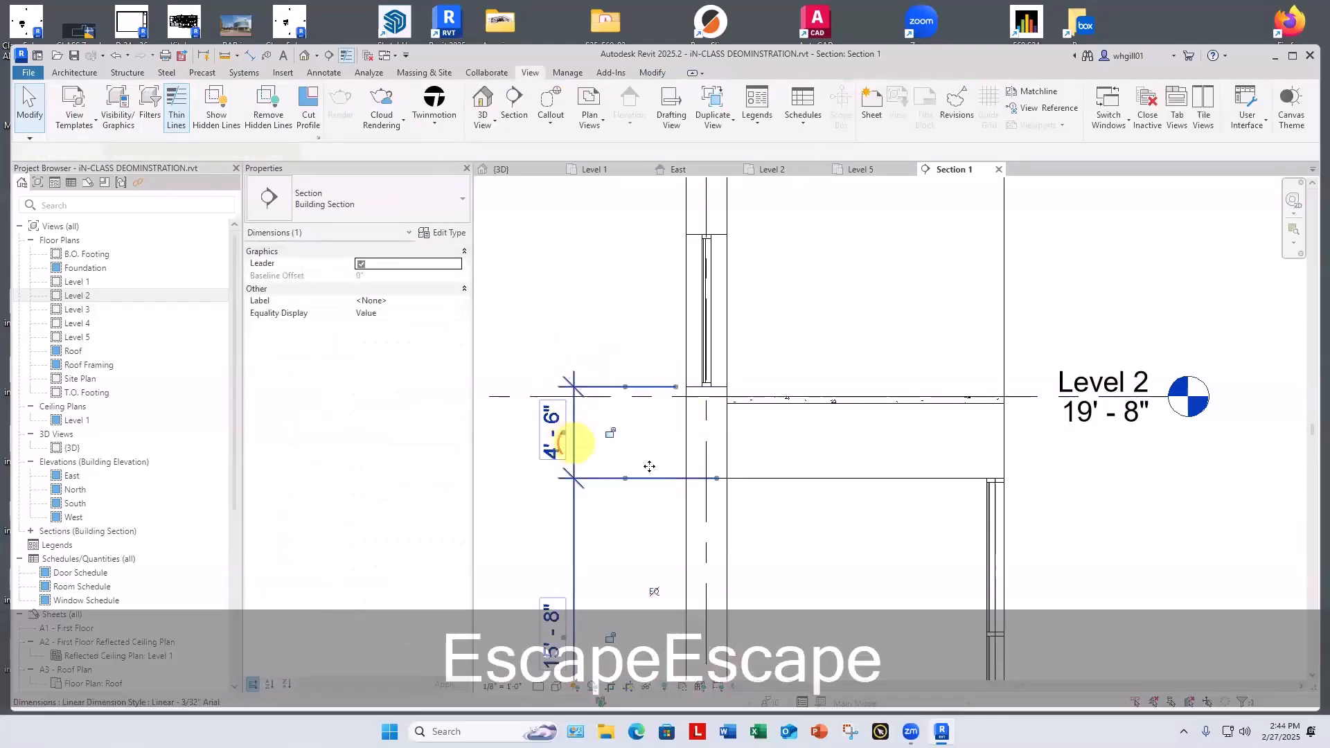
pyautogui.click(661, 528)
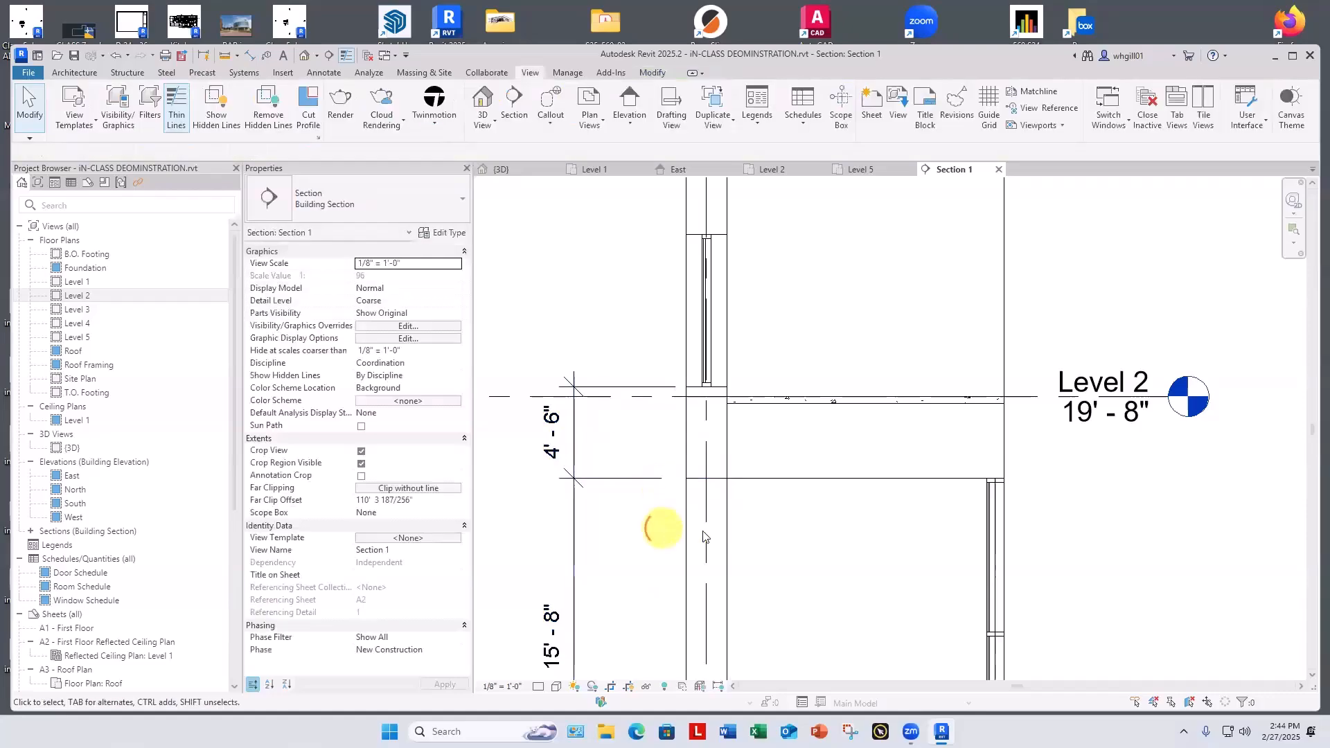
# Turn off Thin Lines so the section displays its real line weights.
pyautogui.scroll(-1, 797, 535)
pyautogui.moveTo(799, 541); pyautogui.dragTo(767, 515, button='middle')
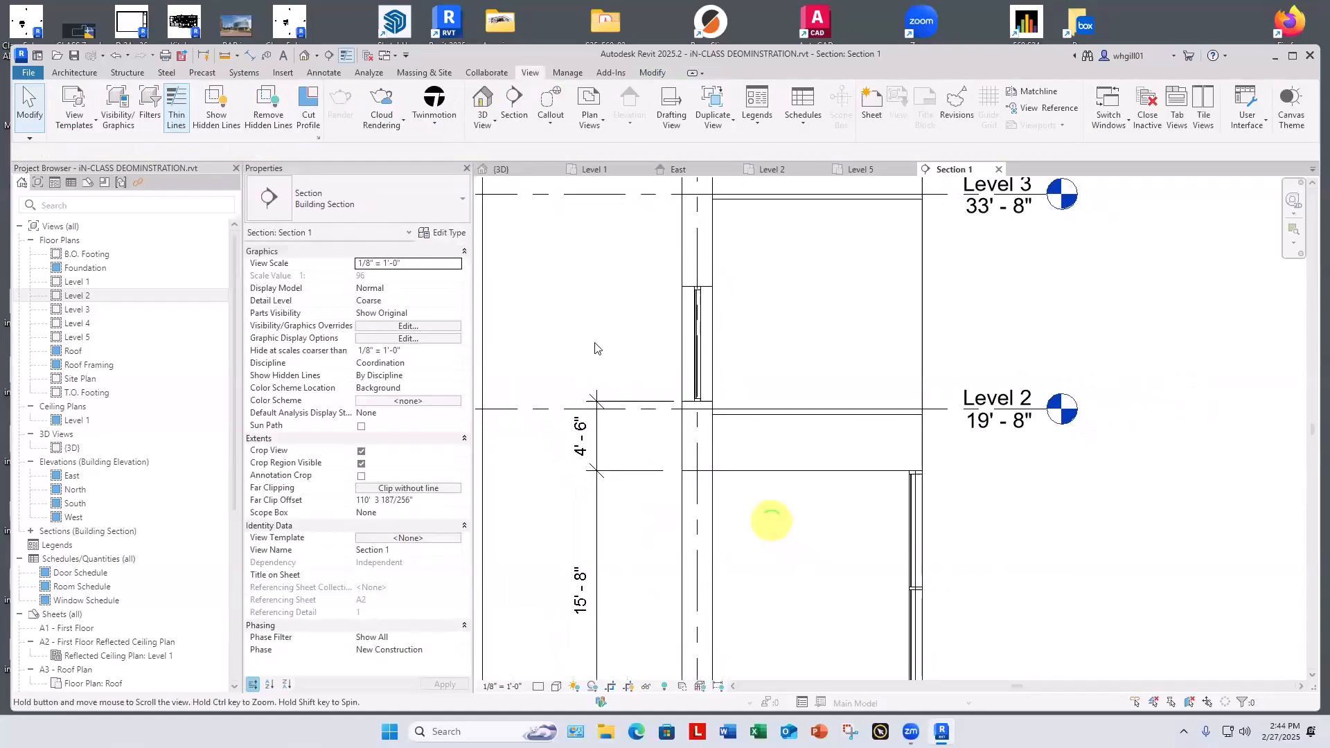
pyautogui.click(347, 55)
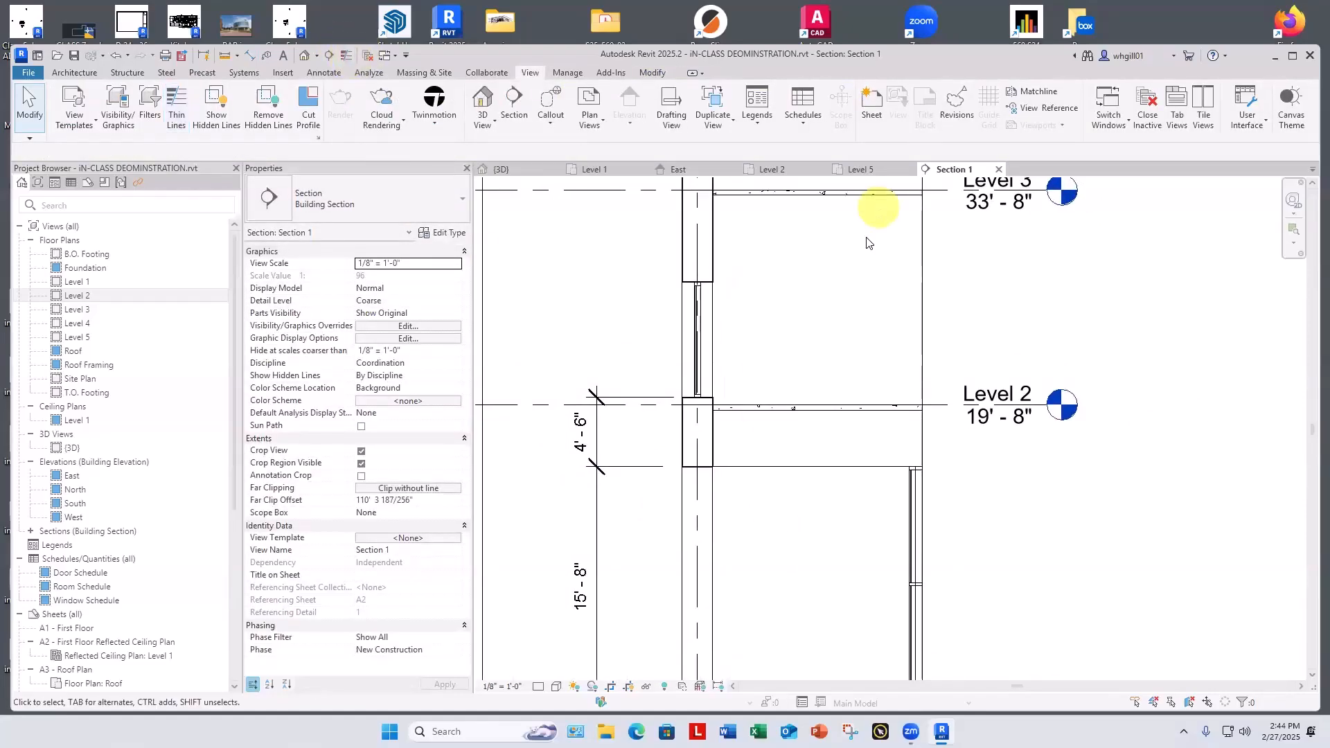
# Set the Level 2 storefront wall's top offset to 10' in the section.
pyautogui.scroll(-3, 865, 242)
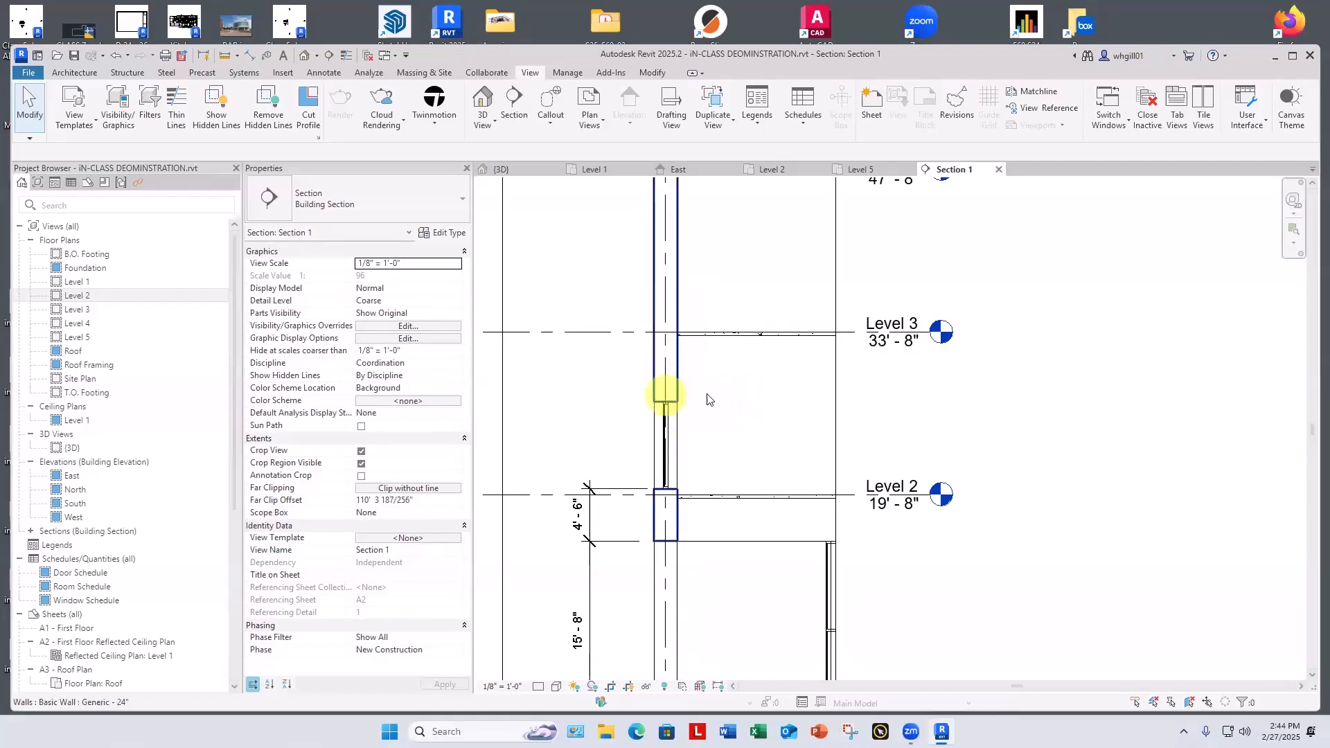
pyautogui.click(665, 427)
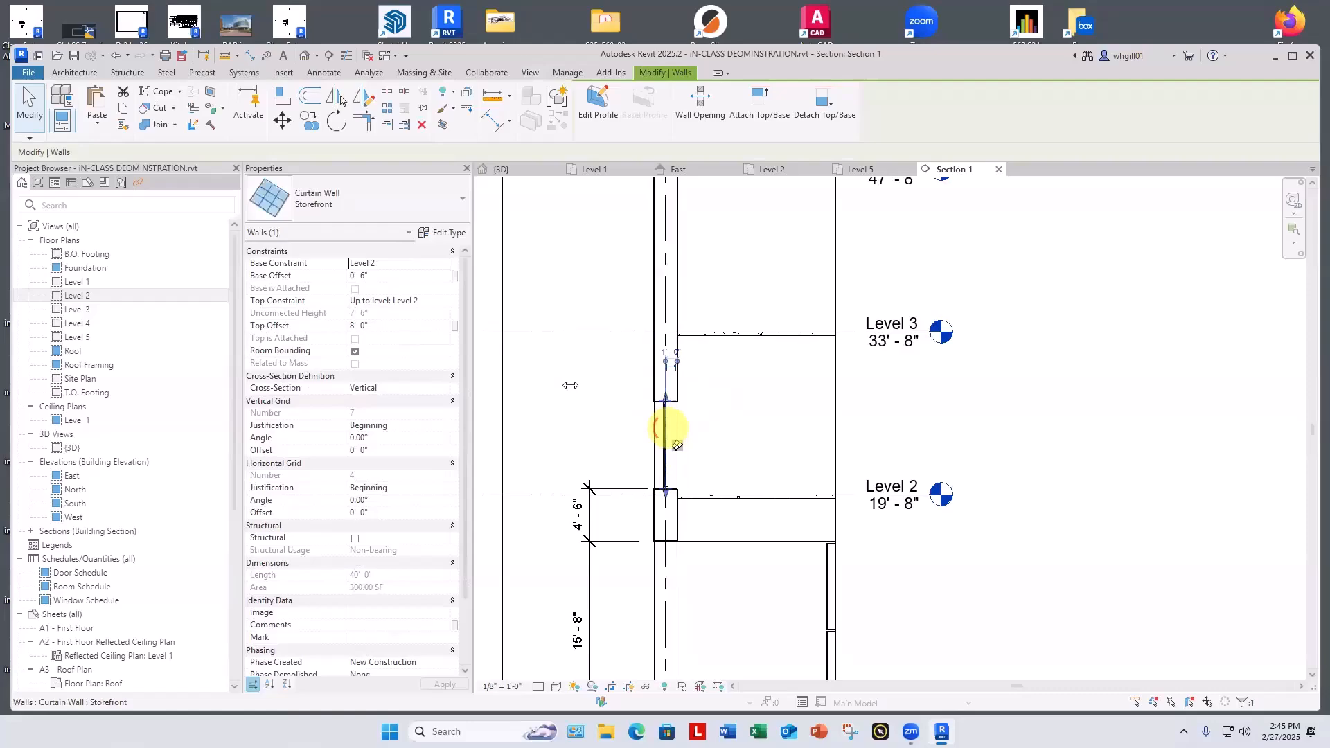
pyautogui.click(389, 325)
pyautogui.write('10')
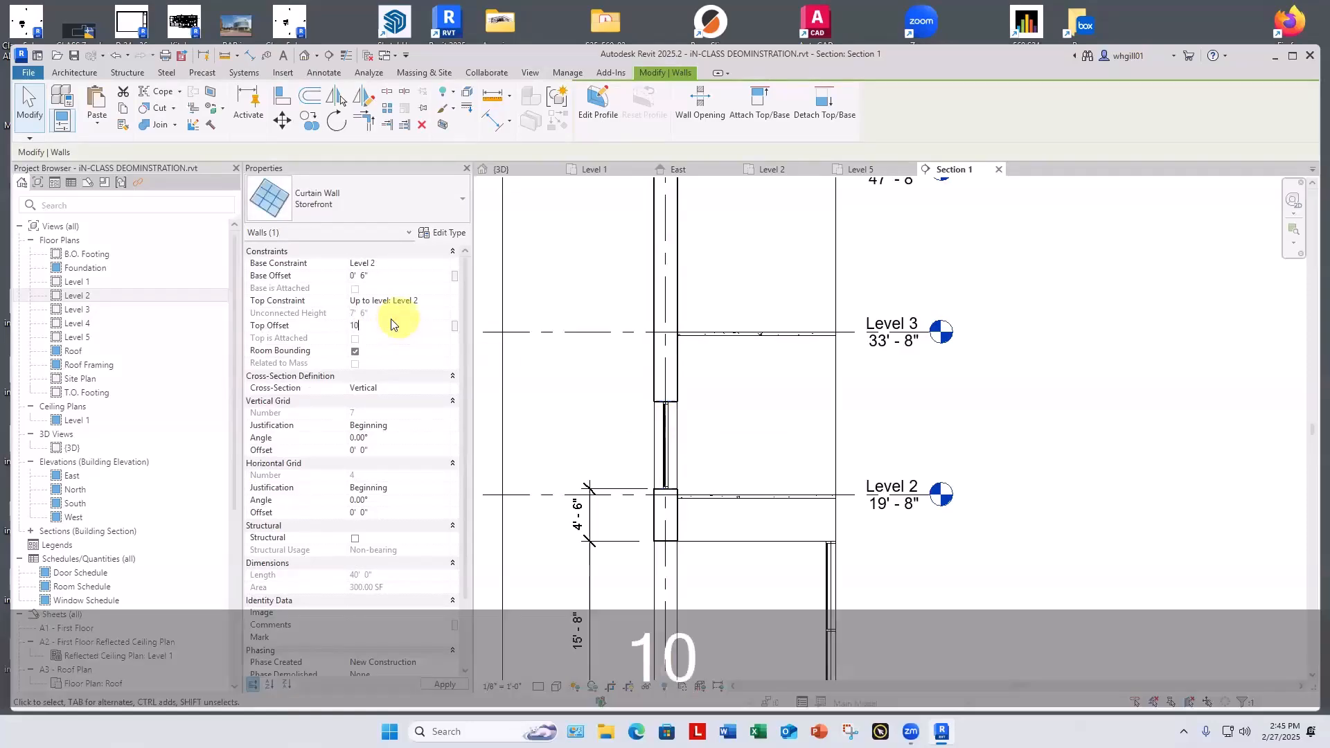
pyautogui.write("'")
pyautogui.press('Return')
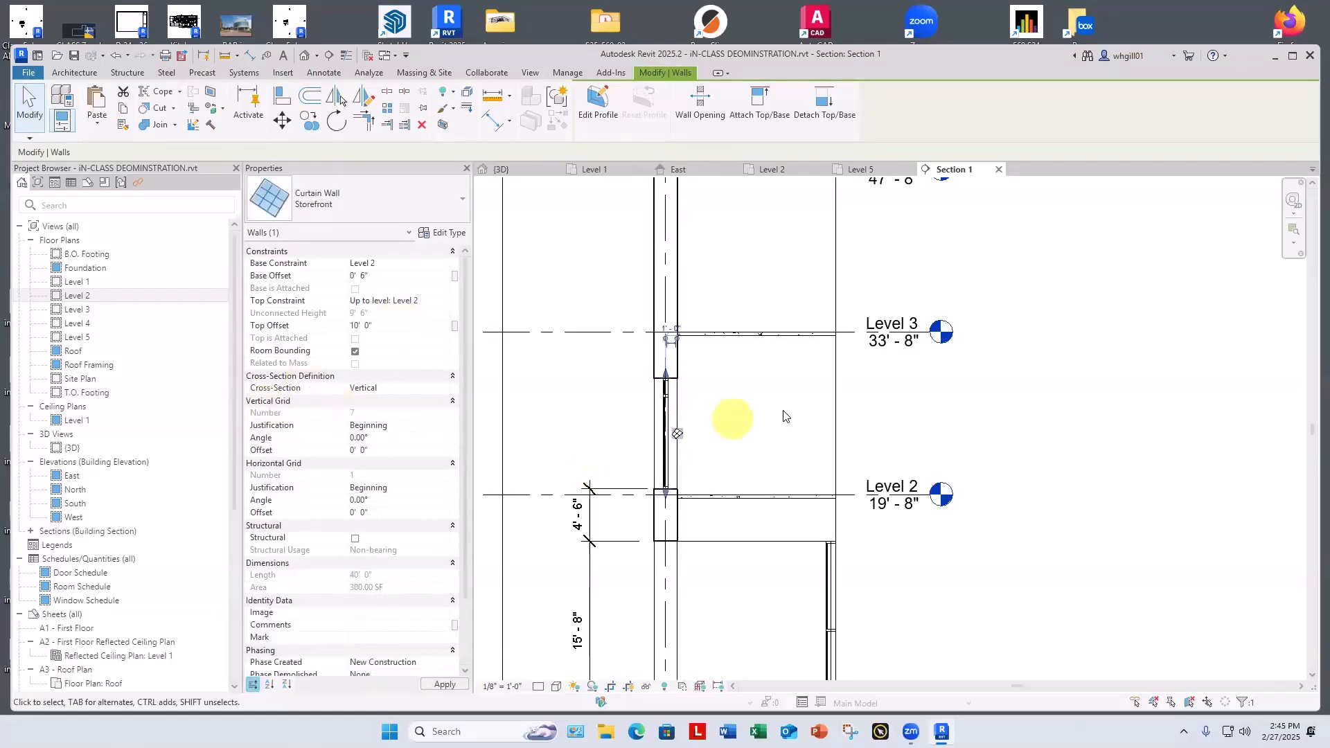
pyautogui.click(762, 409)
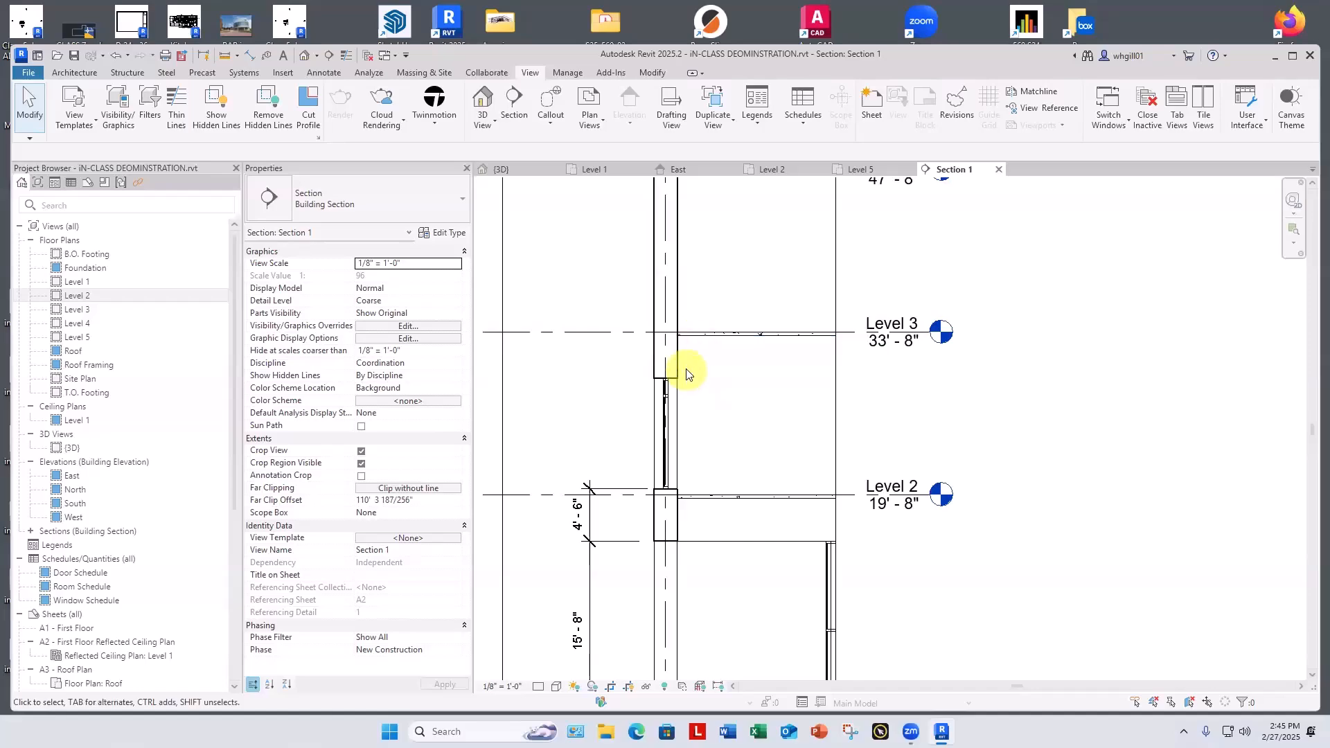
pyautogui.scroll(1, 683, 373)
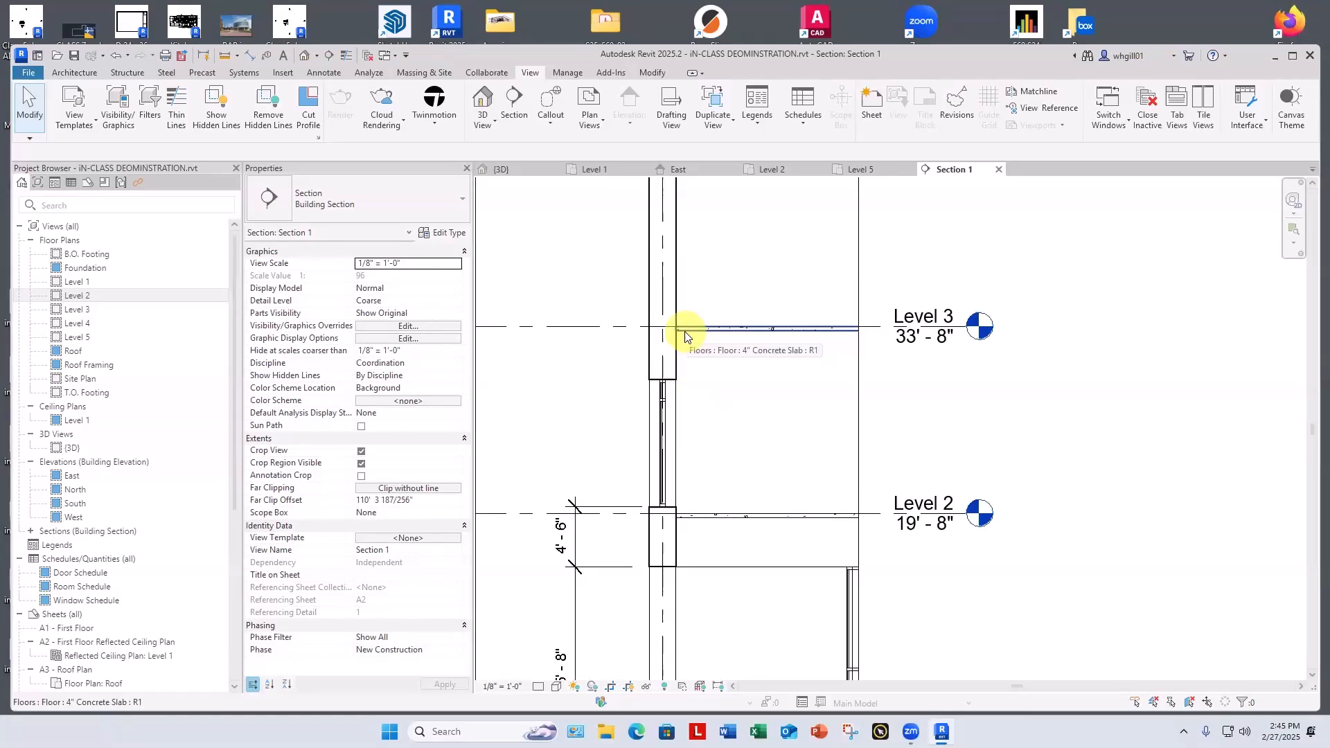
pyautogui.press('d')
pyautogui.press('i')
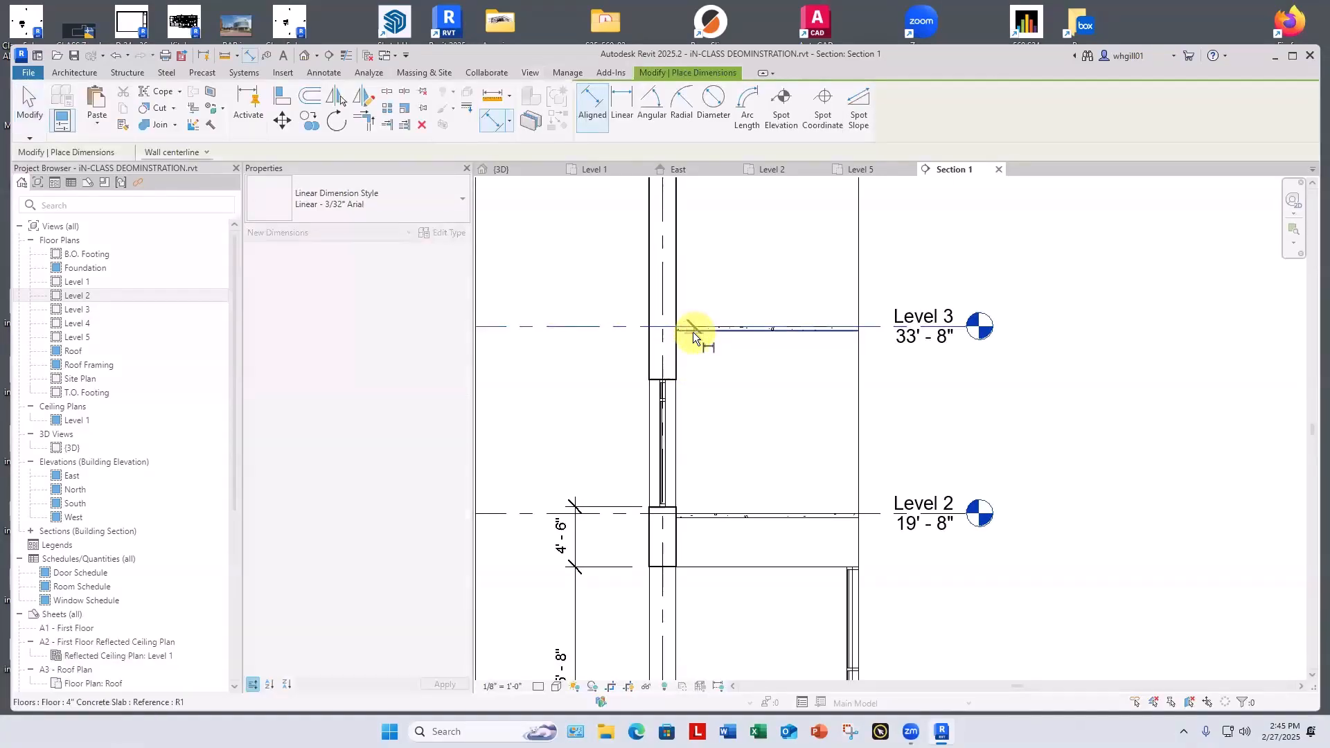
pyautogui.click(692, 336)
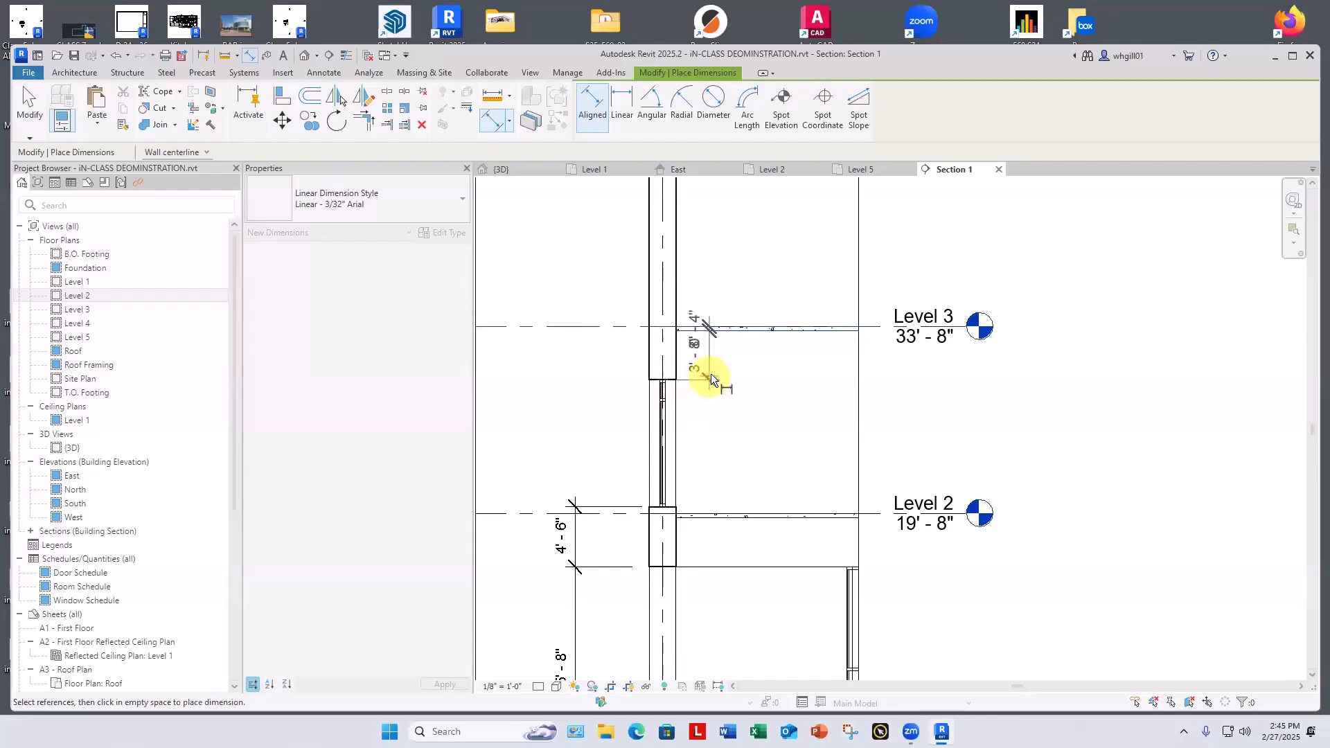
pyautogui.press('Escape')
pyautogui.press('Escape')
# Measure from the underside of the Level 3 slab to the bottom of the wall above the Level 2 storefront with an unplaced aligned dimension.
pyautogui.press('d')
pyautogui.press('i')
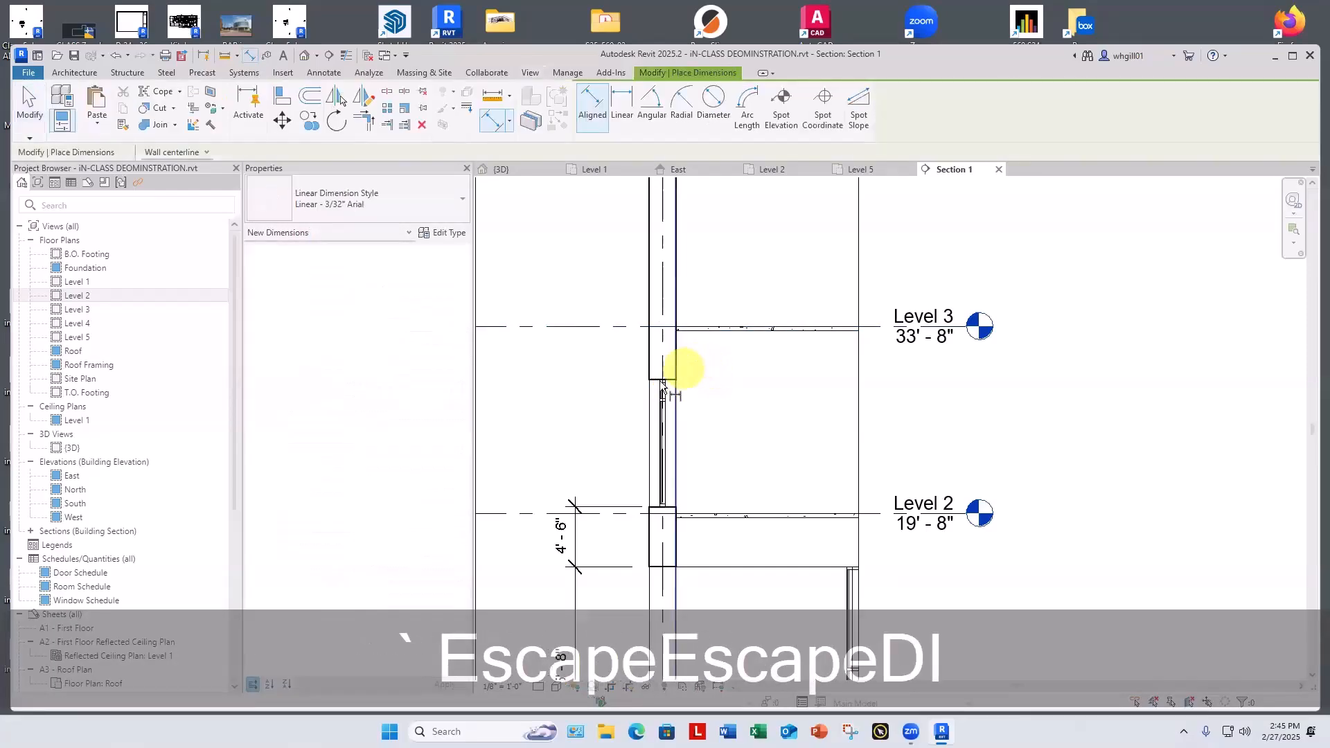
pyautogui.scroll(4, 666, 374)
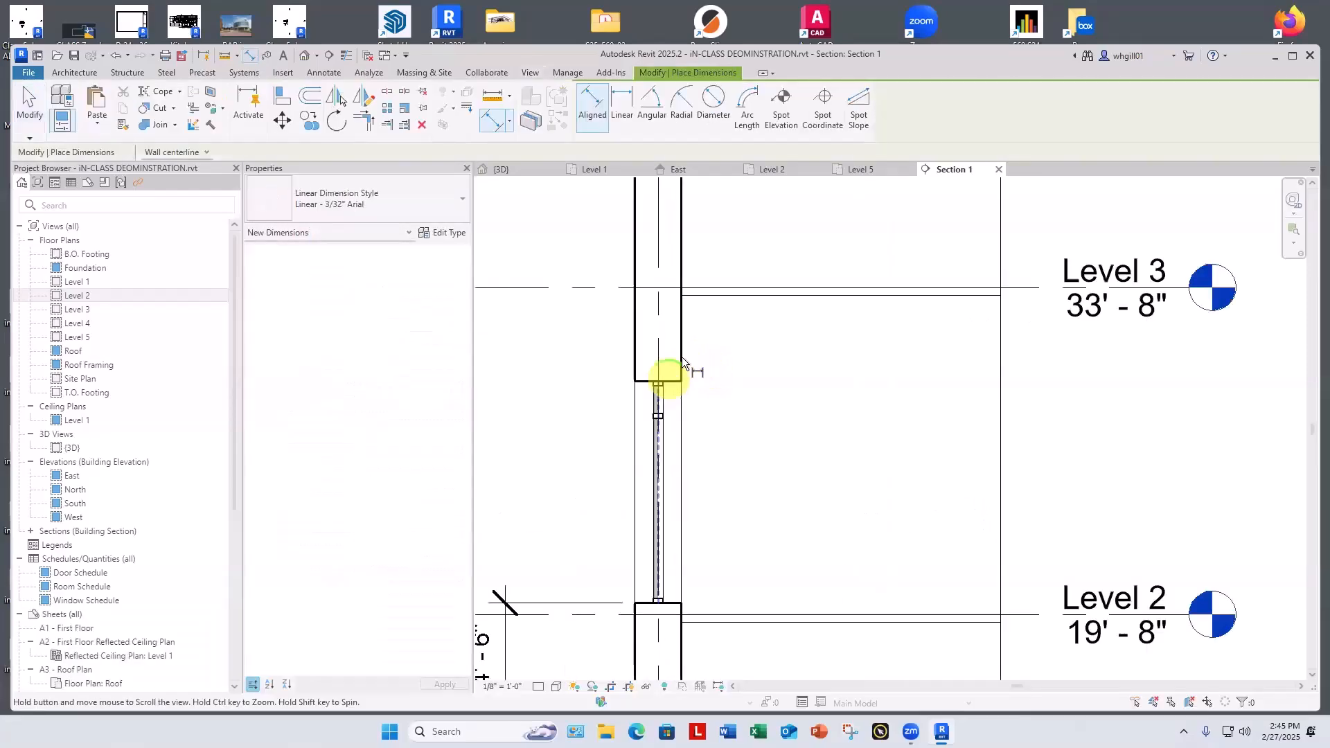
pyautogui.click(717, 284)
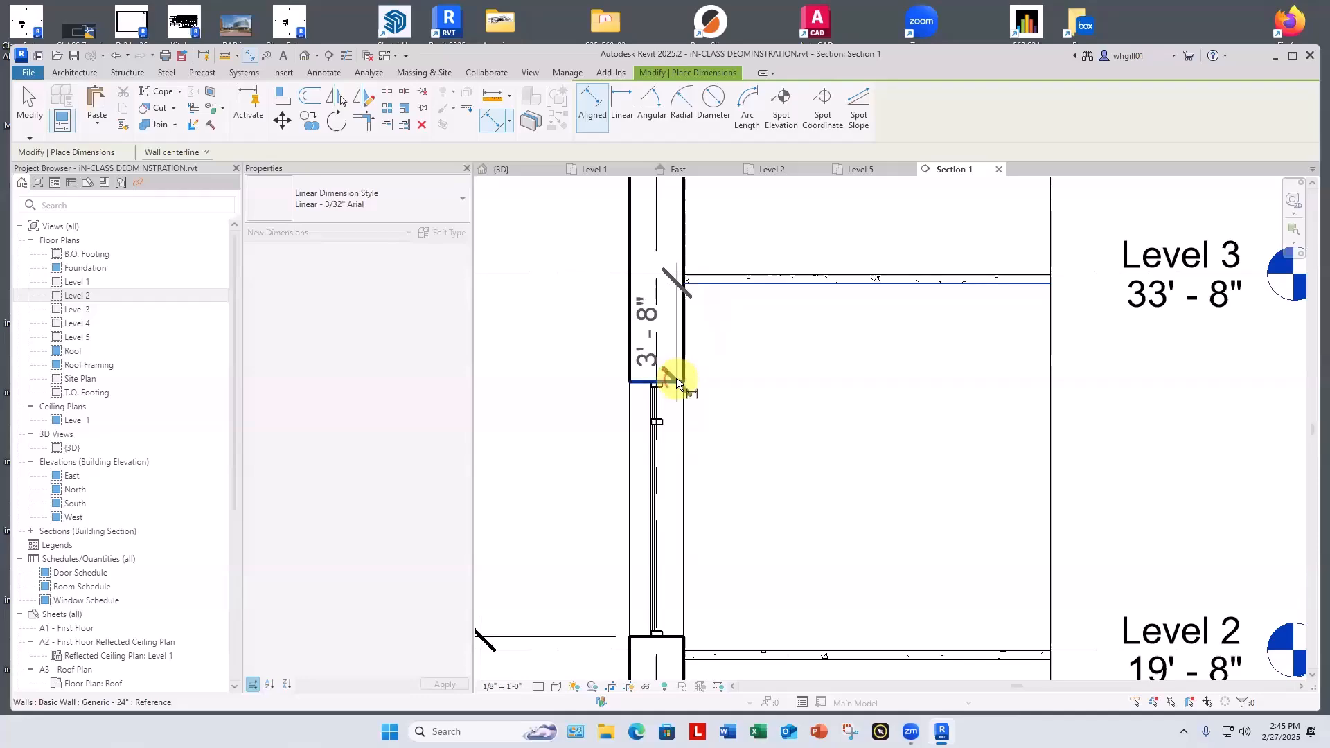
pyautogui.press('Escape')
pyautogui.press('Escape')
pyautogui.scroll(1, 685, 345)
pyautogui.scroll(-3, 683, 342)
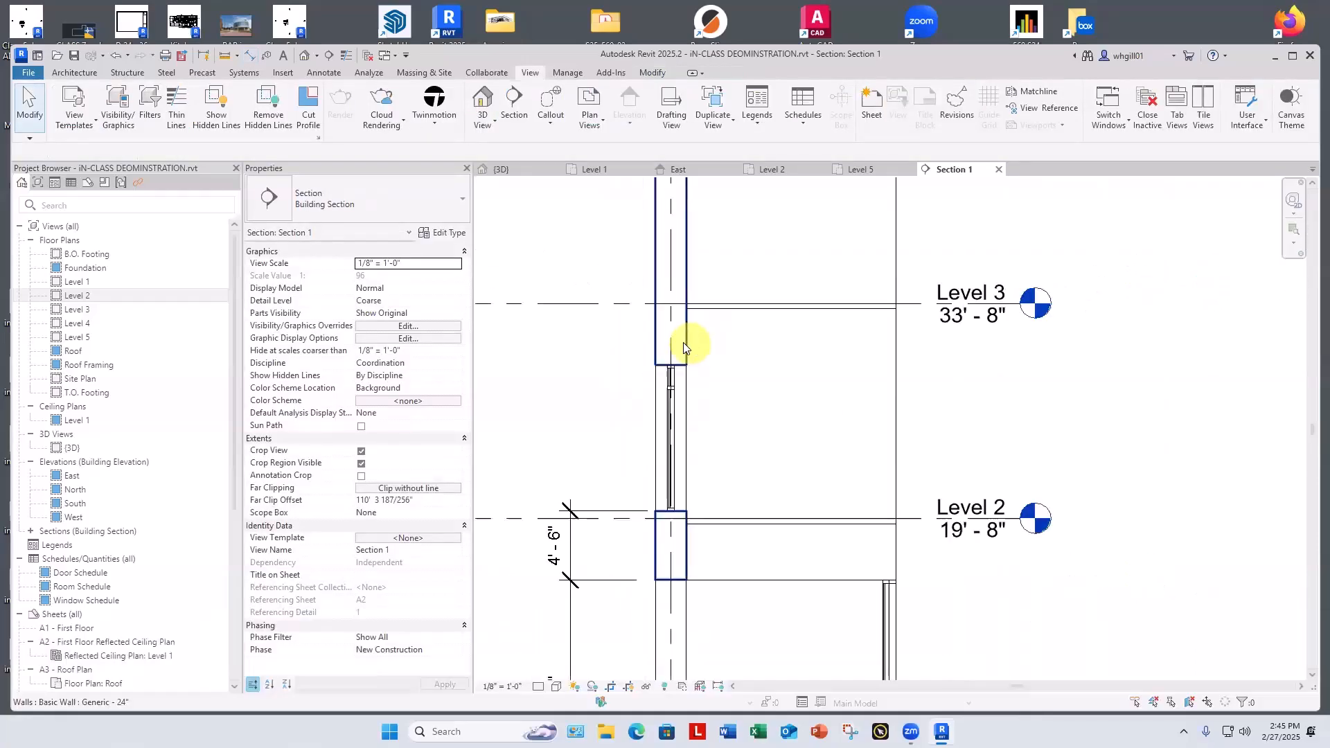
pyautogui.scroll(-1, 683, 342)
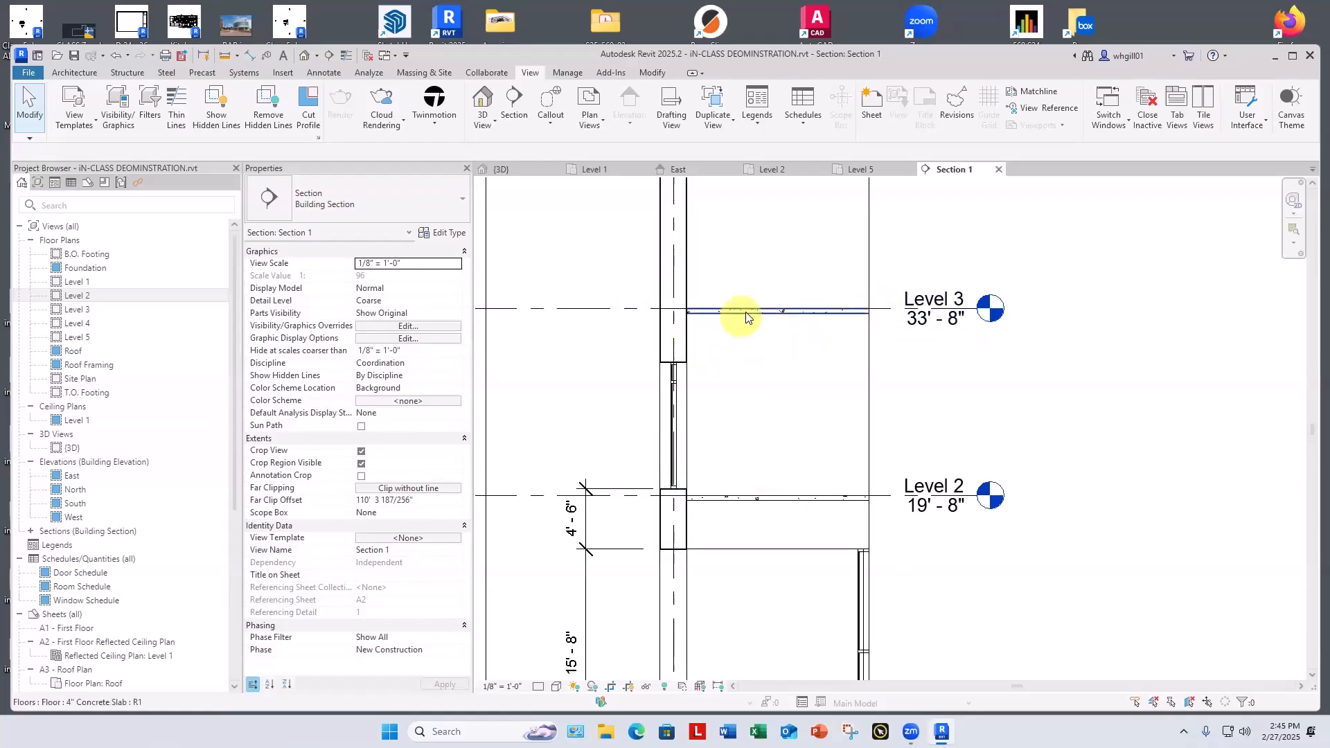
pyautogui.scroll(-3, 752, 320)
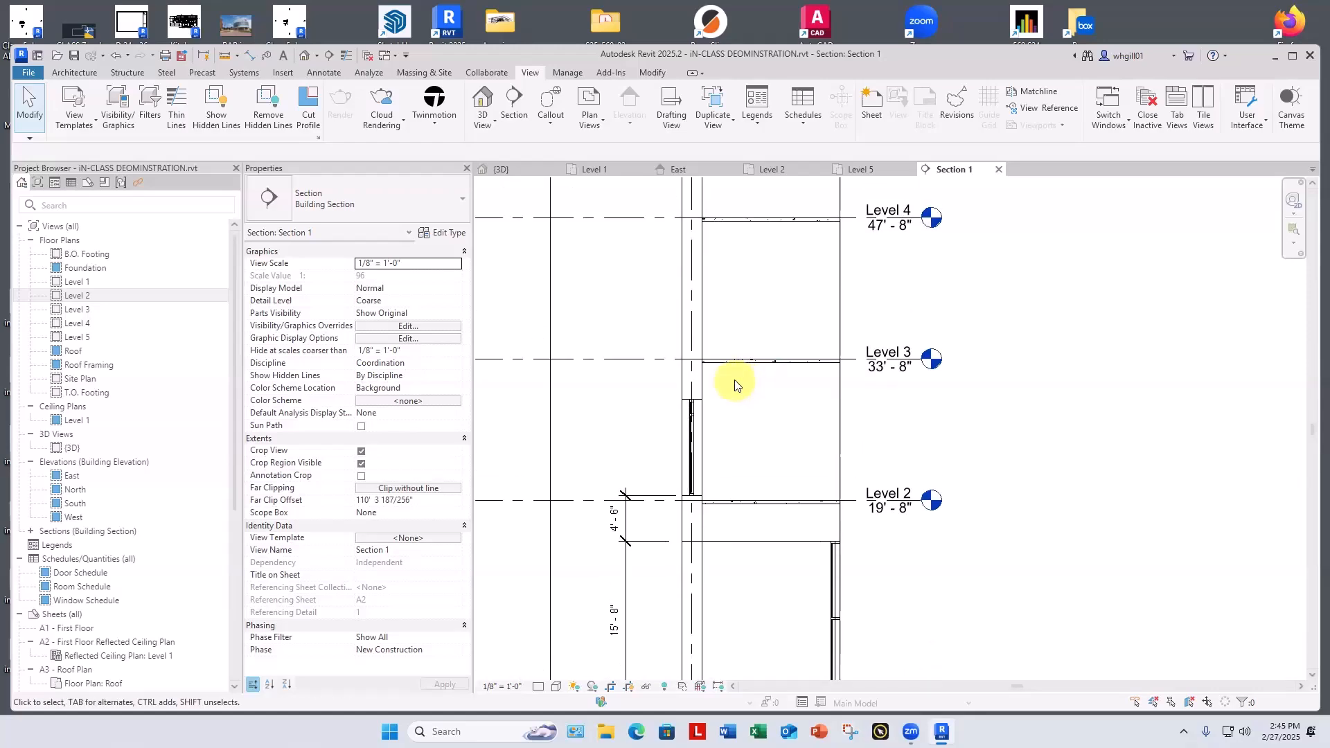
pyautogui.click(755, 418)
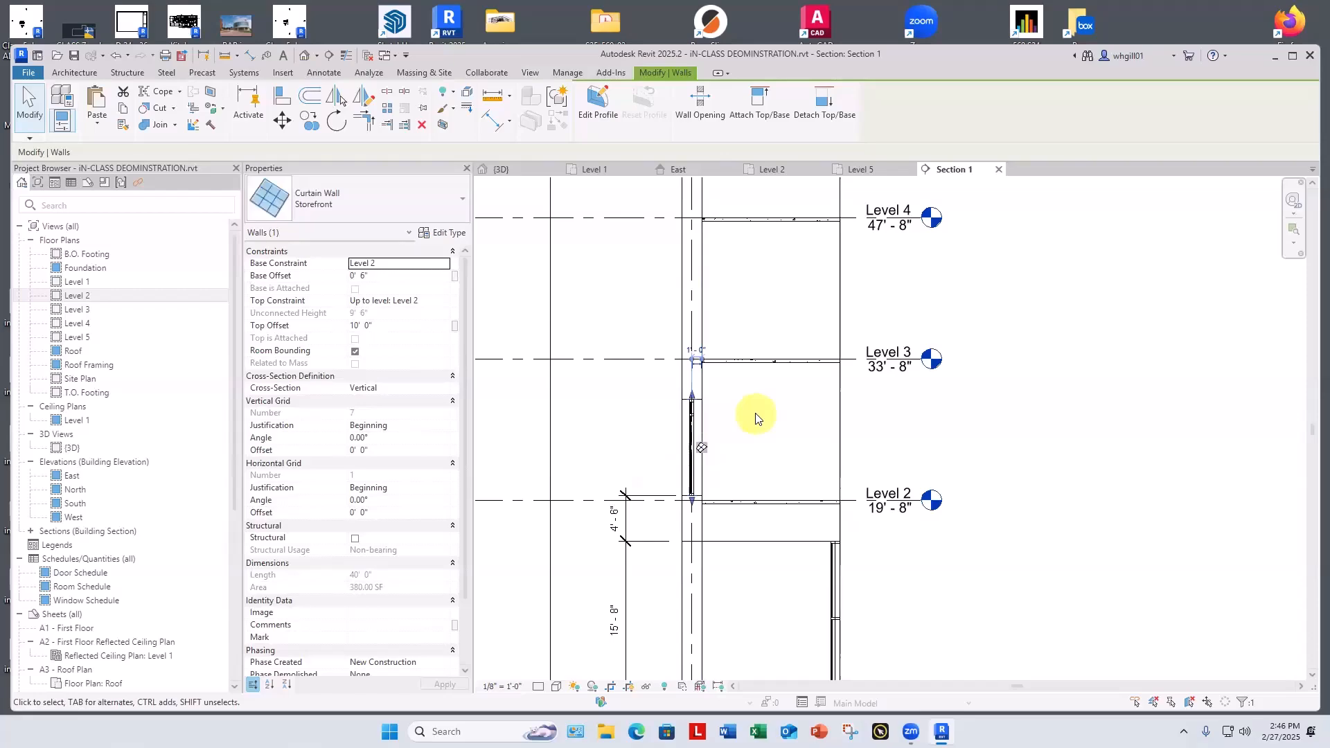
pyautogui.press('Escape')
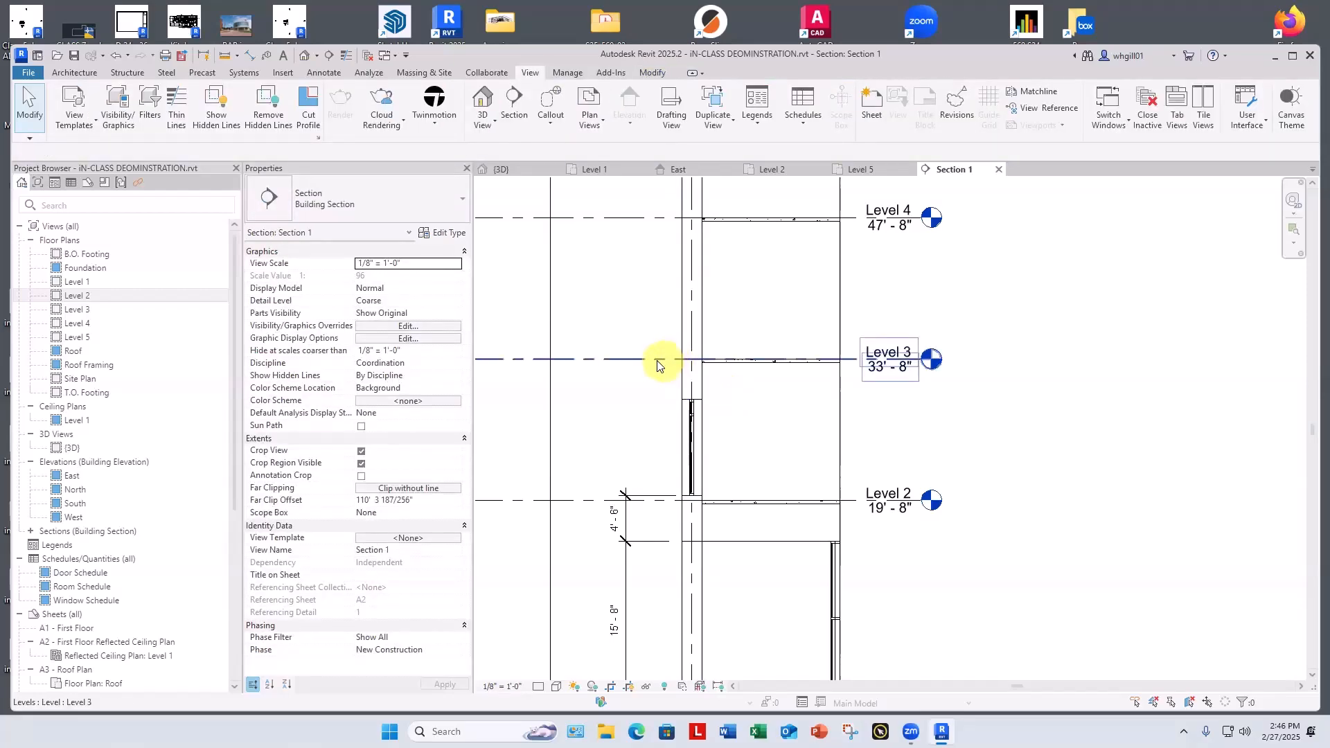
# Move the Level 3 datum down 1' in the section.
pyautogui.click(653, 365)
pyautogui.press('m')
pyautogui.press('v')
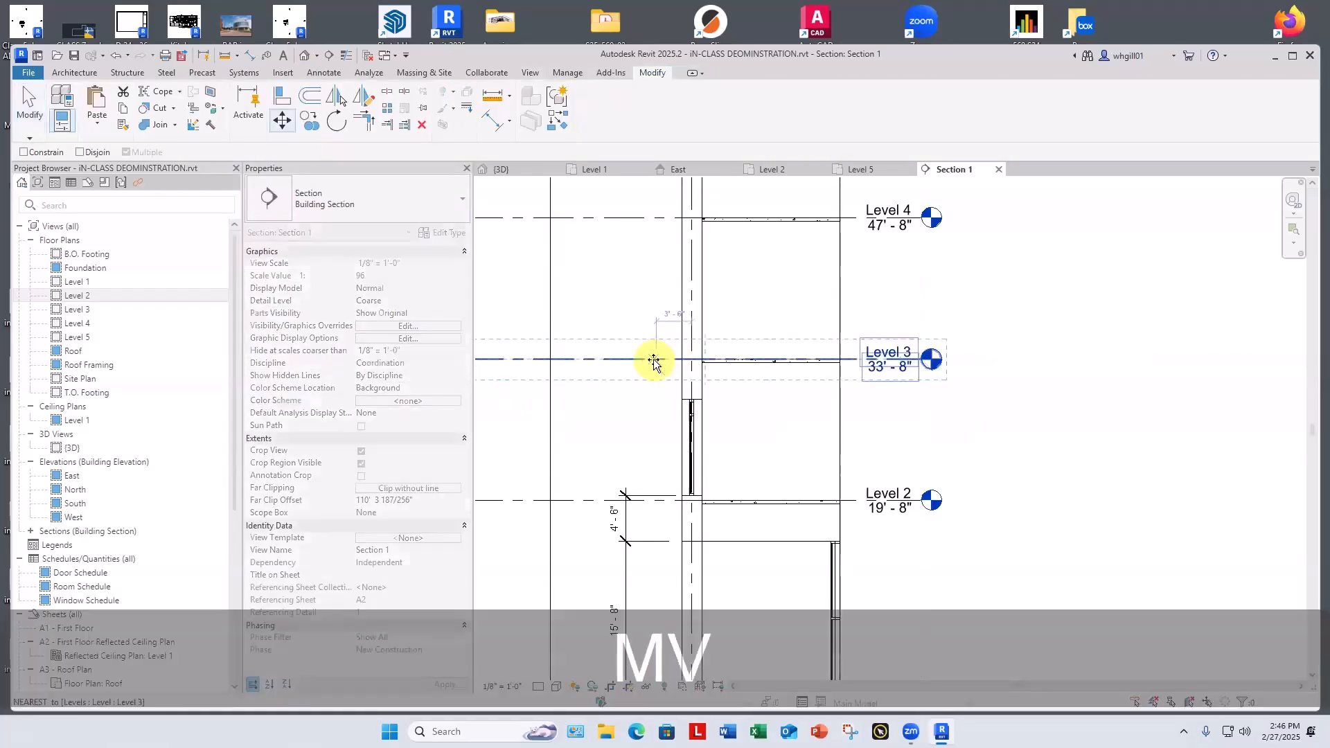
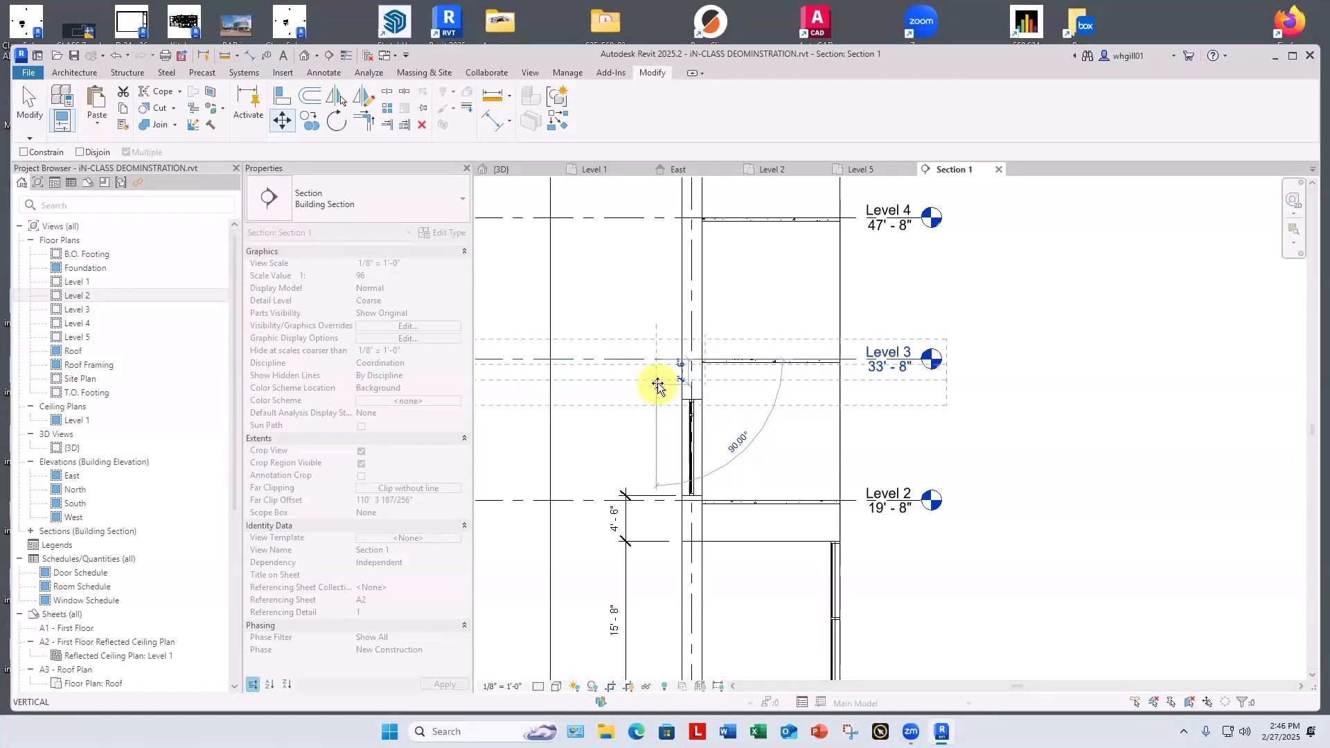
pyautogui.write("1'")
pyautogui.press('Return')
pyautogui.press('Escape')
pyautogui.press('Escape')
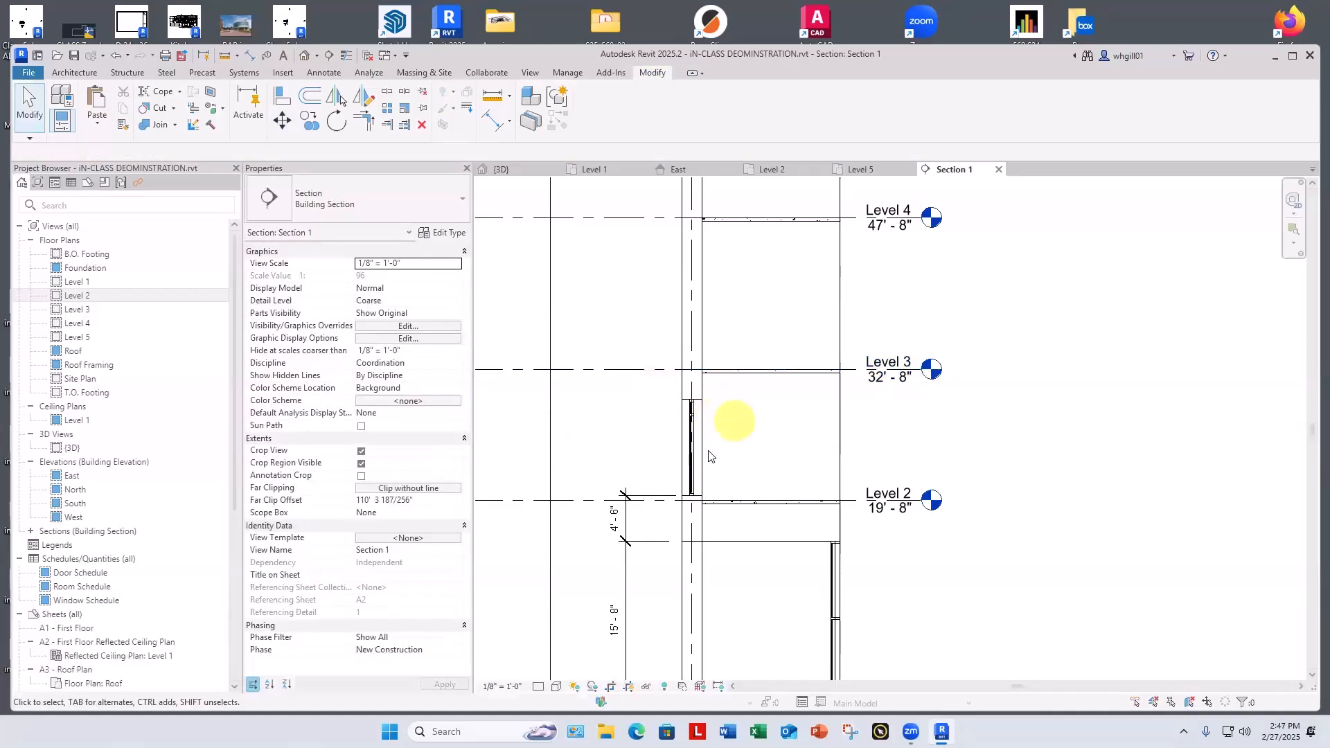
# Copy the Level 2 storefront curtain wall and paste it aligned to Level 3.
pyautogui.click(690, 471)
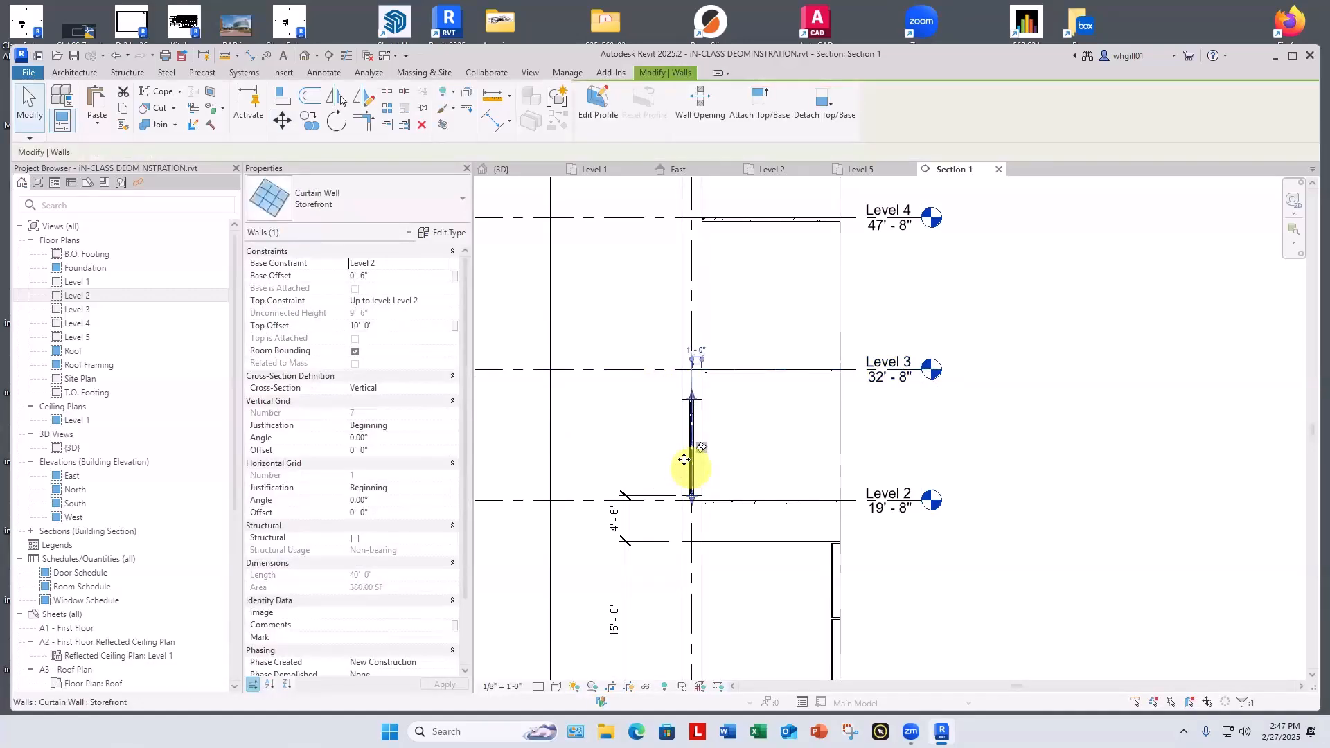
pyautogui.click(122, 109)
pyautogui.click(97, 123)
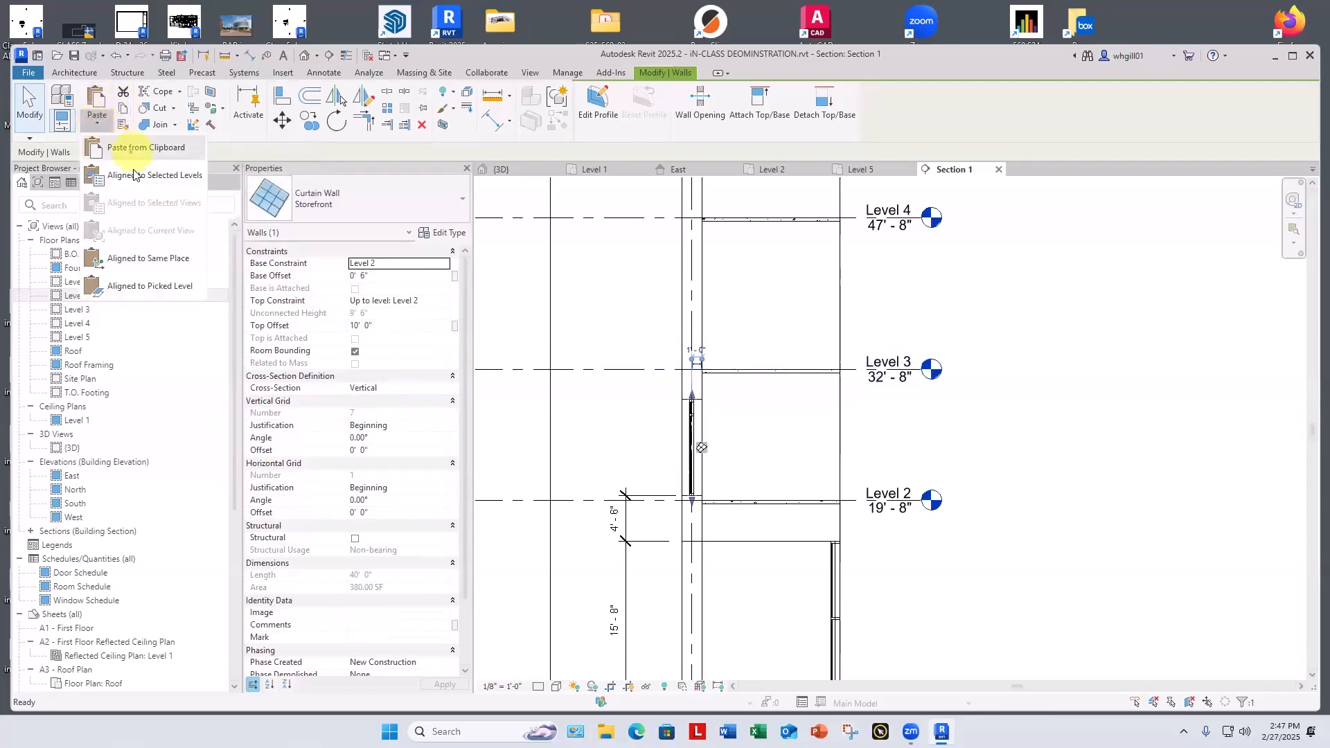
pyautogui.click(134, 174)
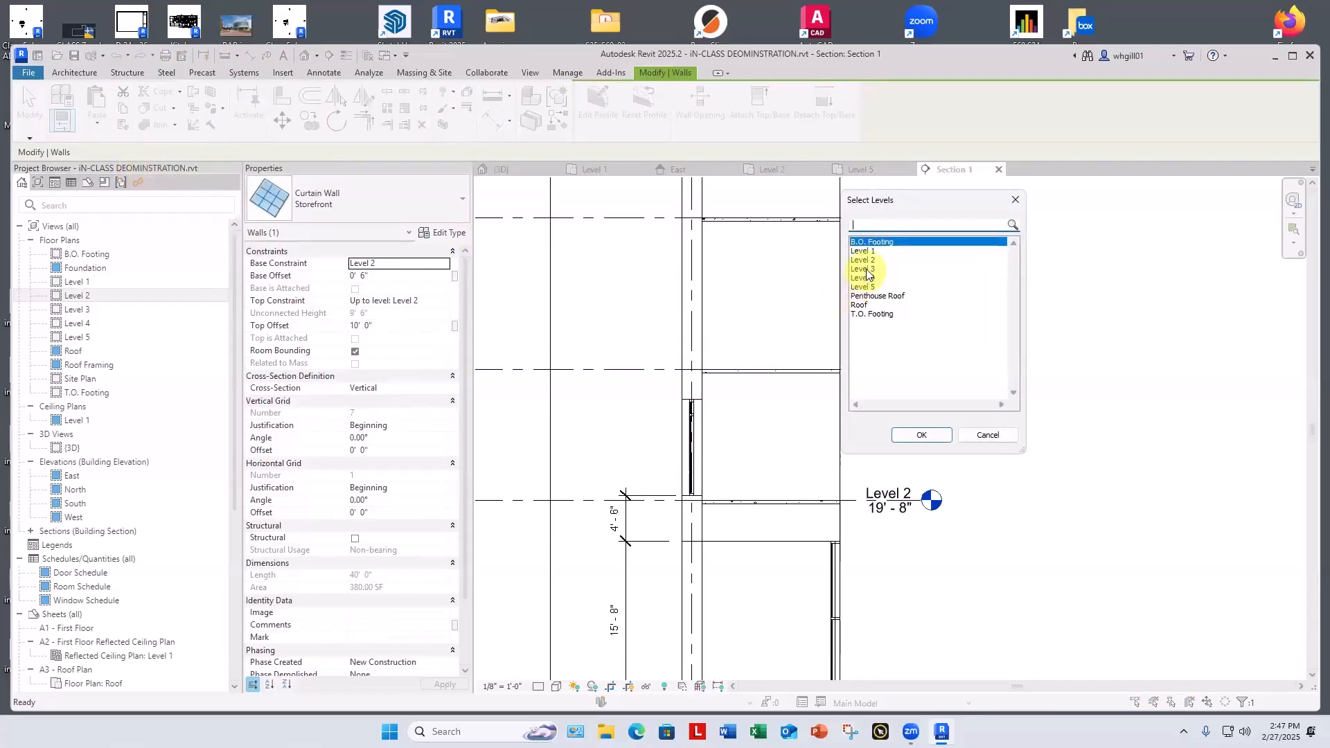
pyautogui.click(867, 270)
pyautogui.click(921, 435)
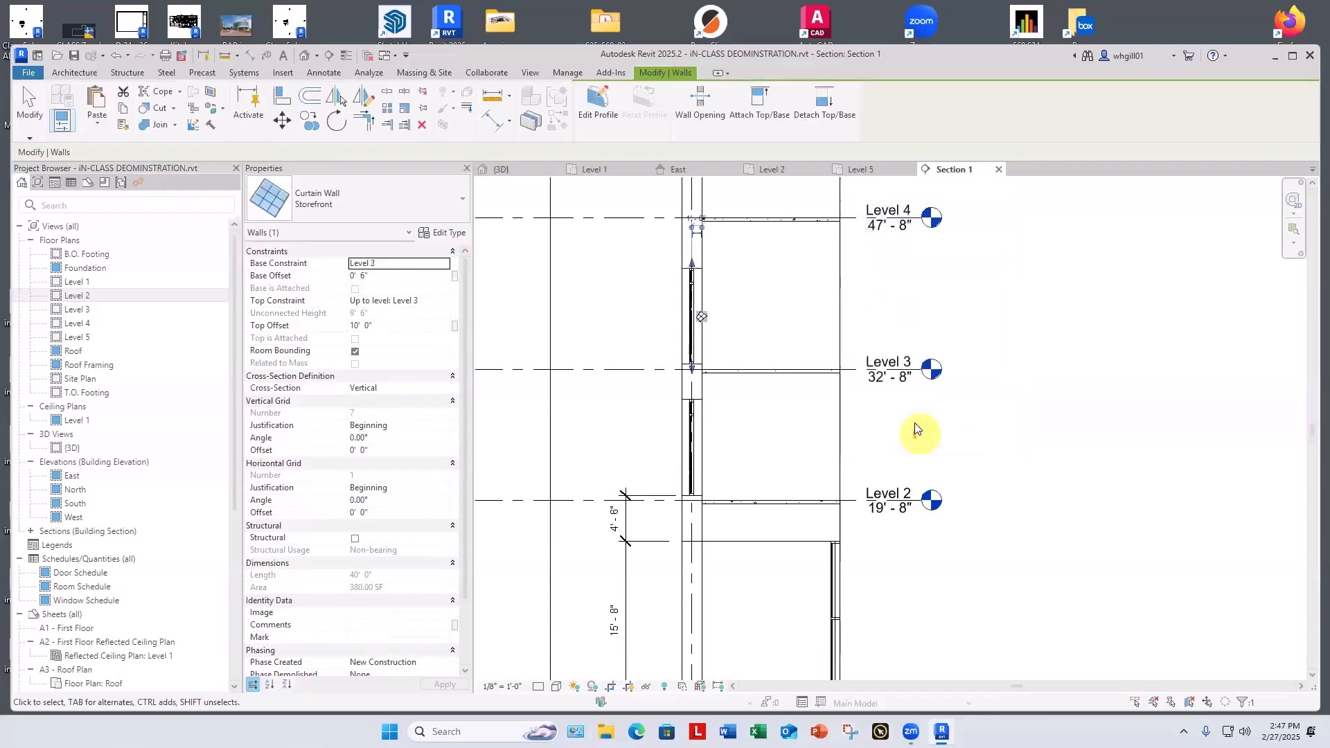
pyautogui.click(953, 447)
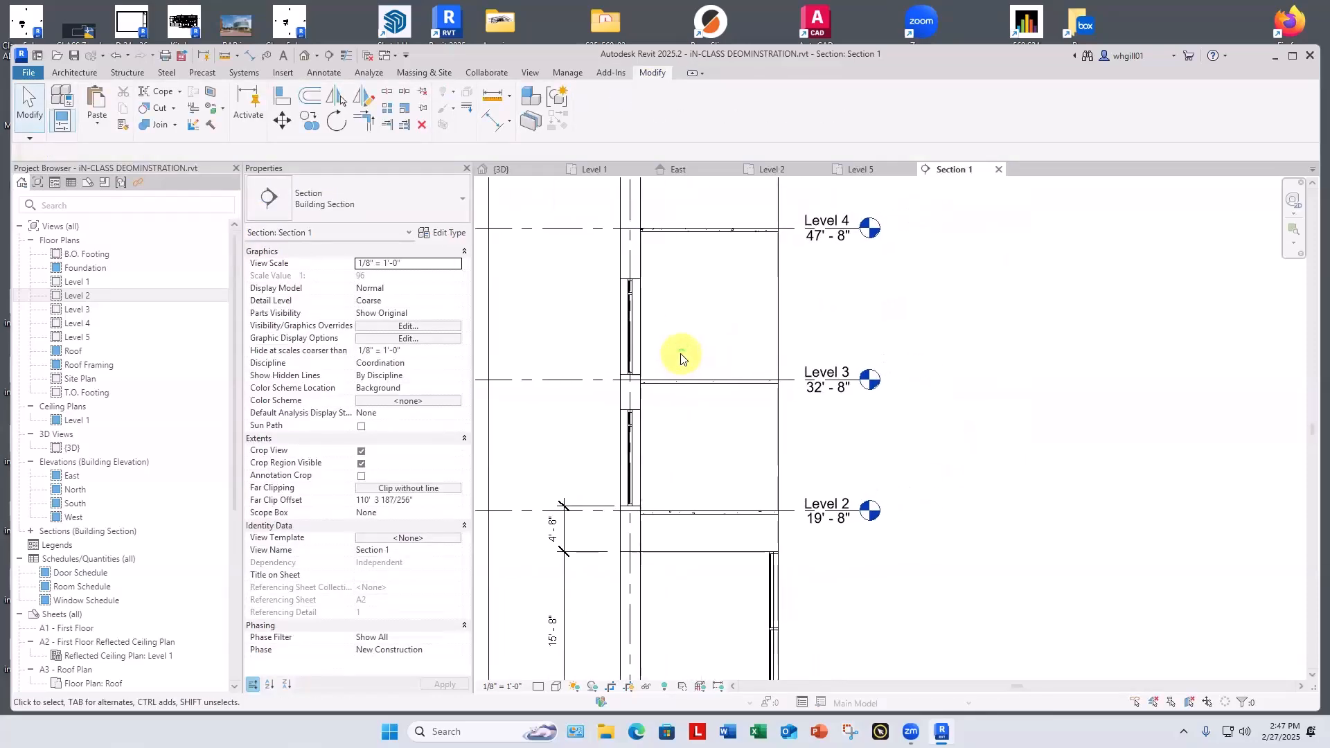
pyautogui.scroll(3, 689, 377)
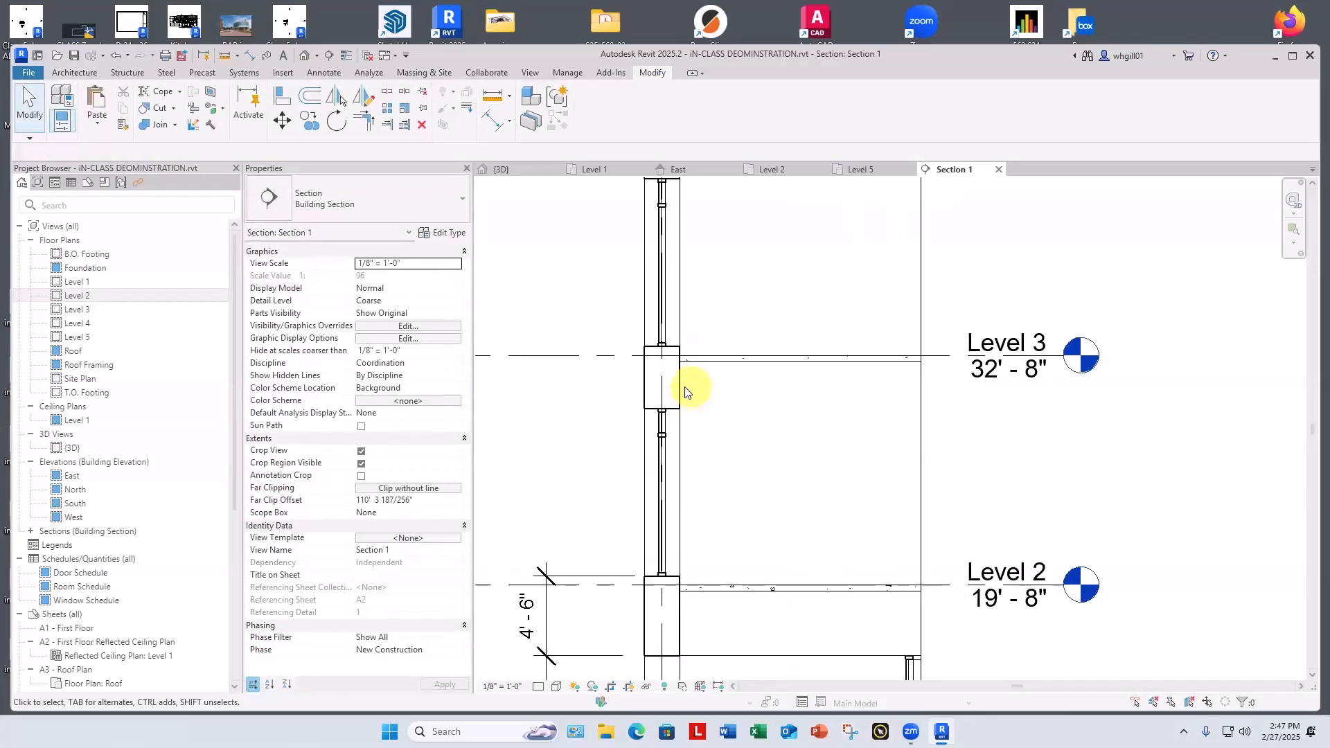
pyautogui.press('d')
pyautogui.press('i')
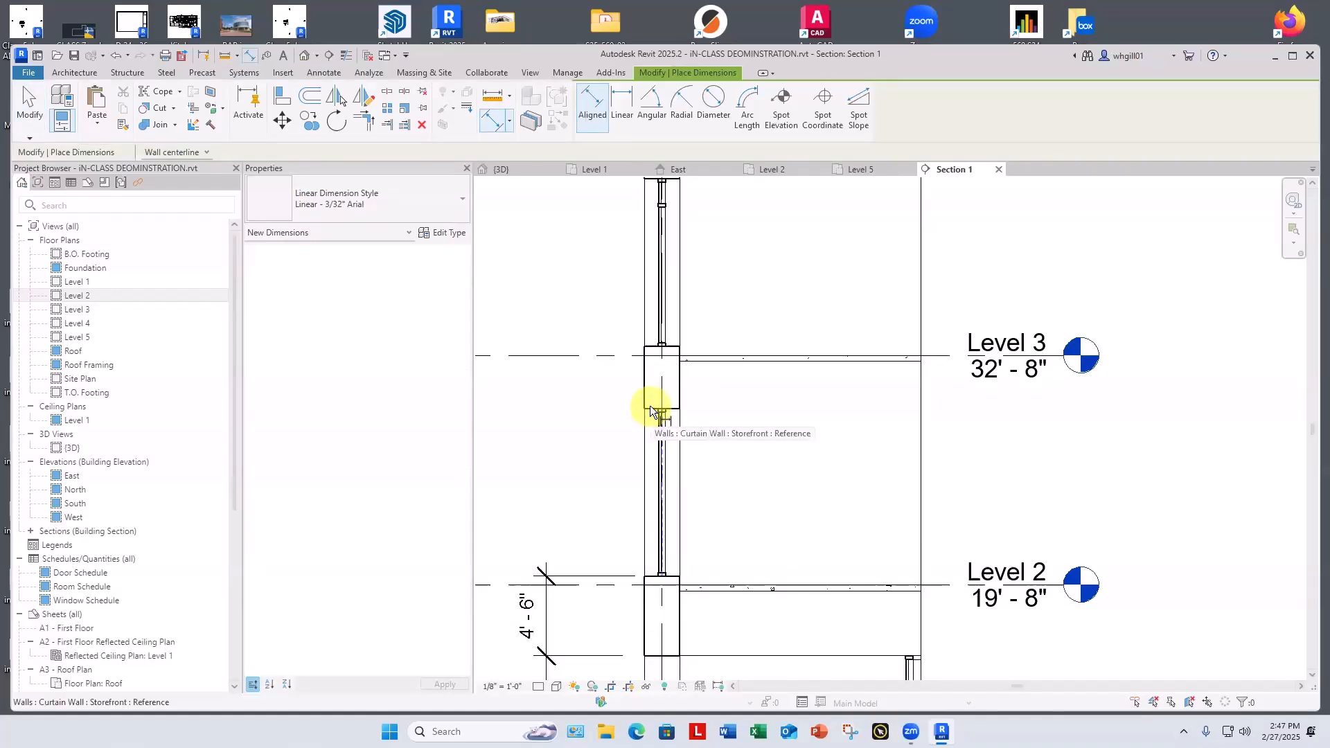
pyautogui.click(649, 410)
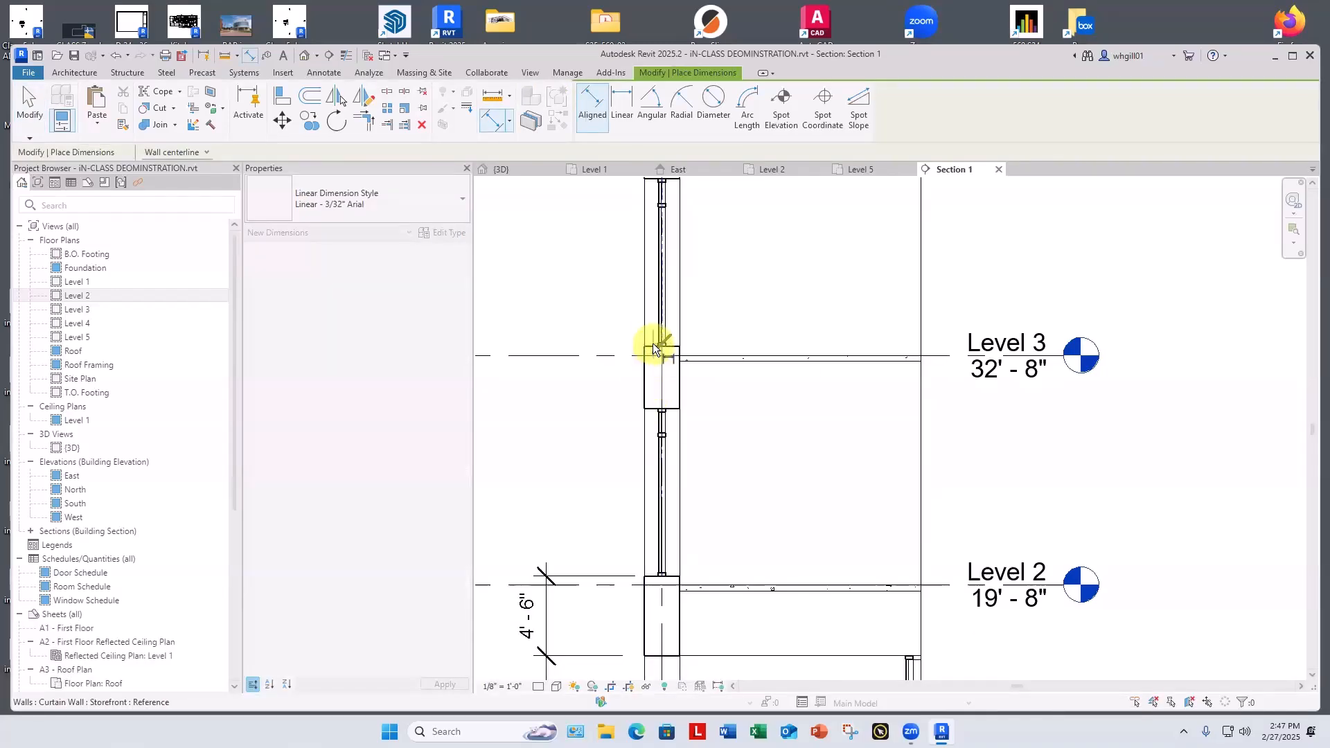
pyautogui.press('Escape')
pyautogui.press('Escape')
pyautogui.scroll(2, 646, 385)
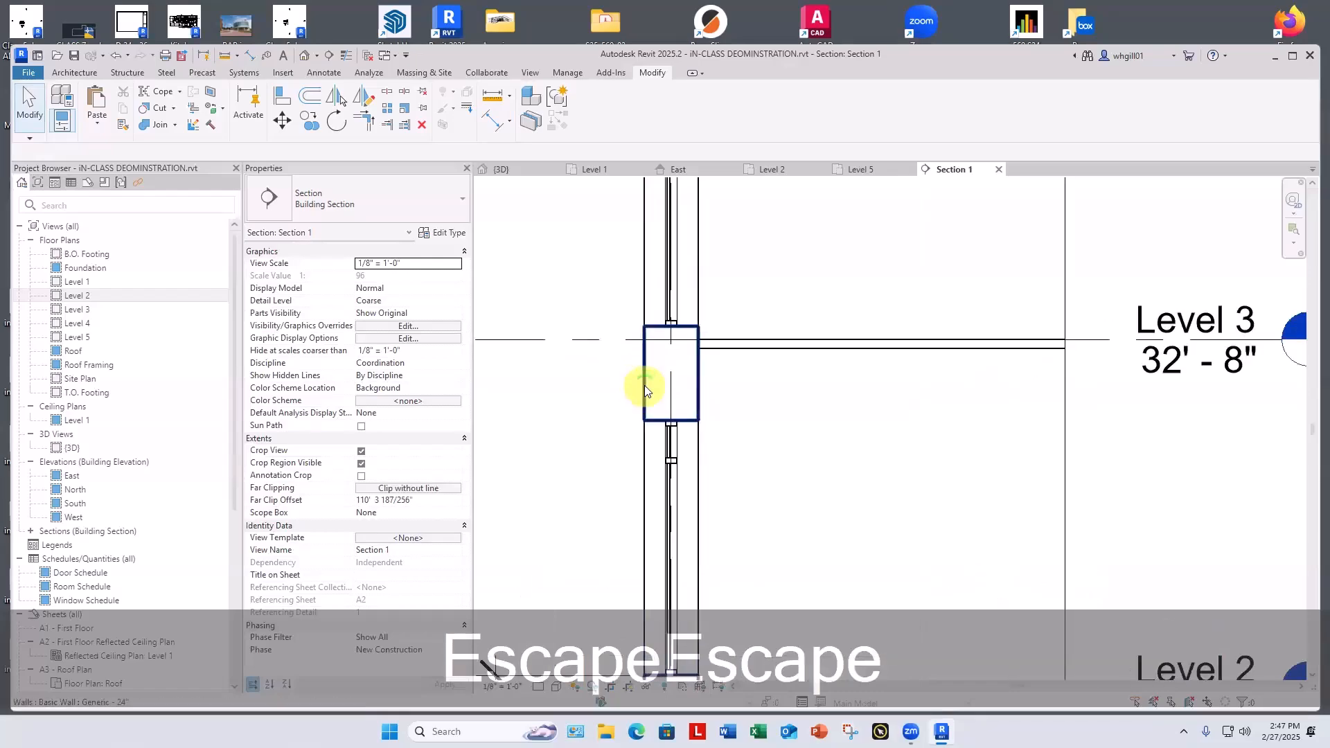
# Place an aligned dimension for the height of the 24" wall band at Level 3, between the two storefronts.
pyautogui.press('d')
pyautogui.press('i')
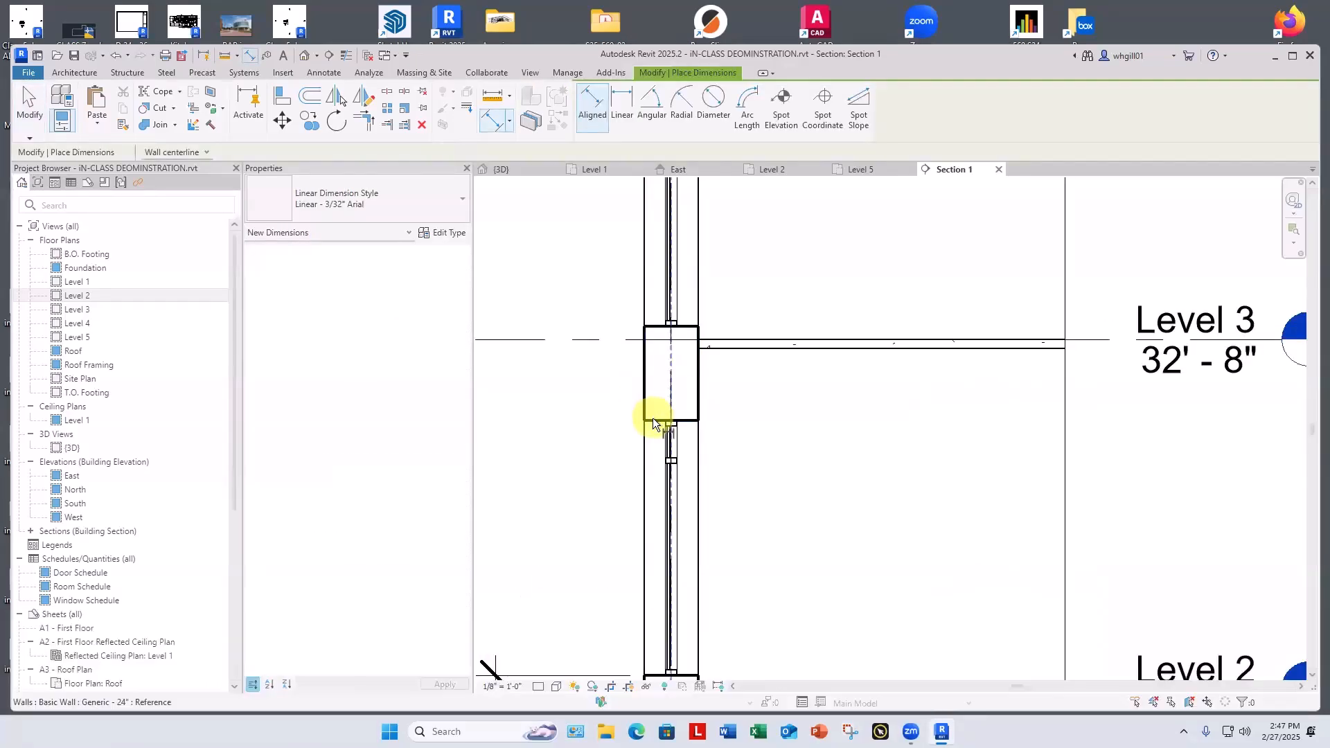
pyautogui.press('Tab')
pyautogui.click(653, 418)
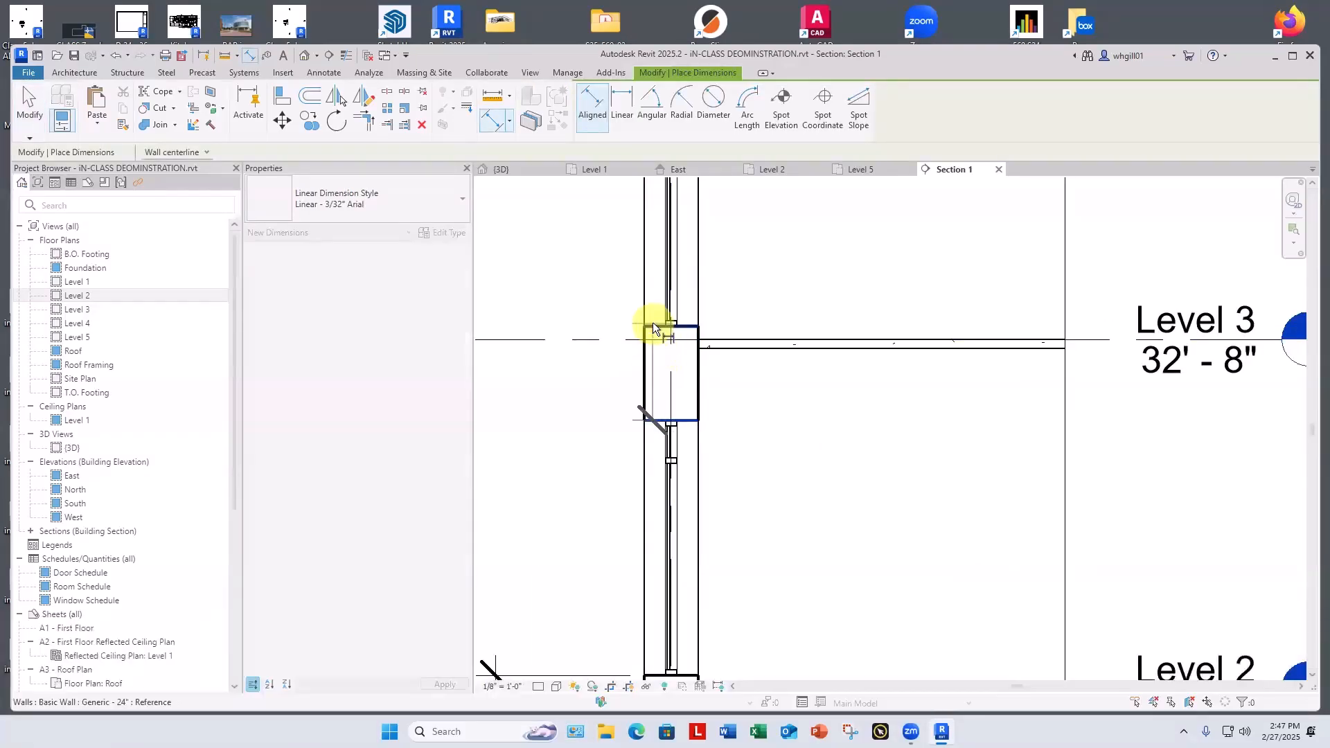
pyautogui.press('Tab')
pyautogui.click(653, 325)
pyautogui.click(549, 326)
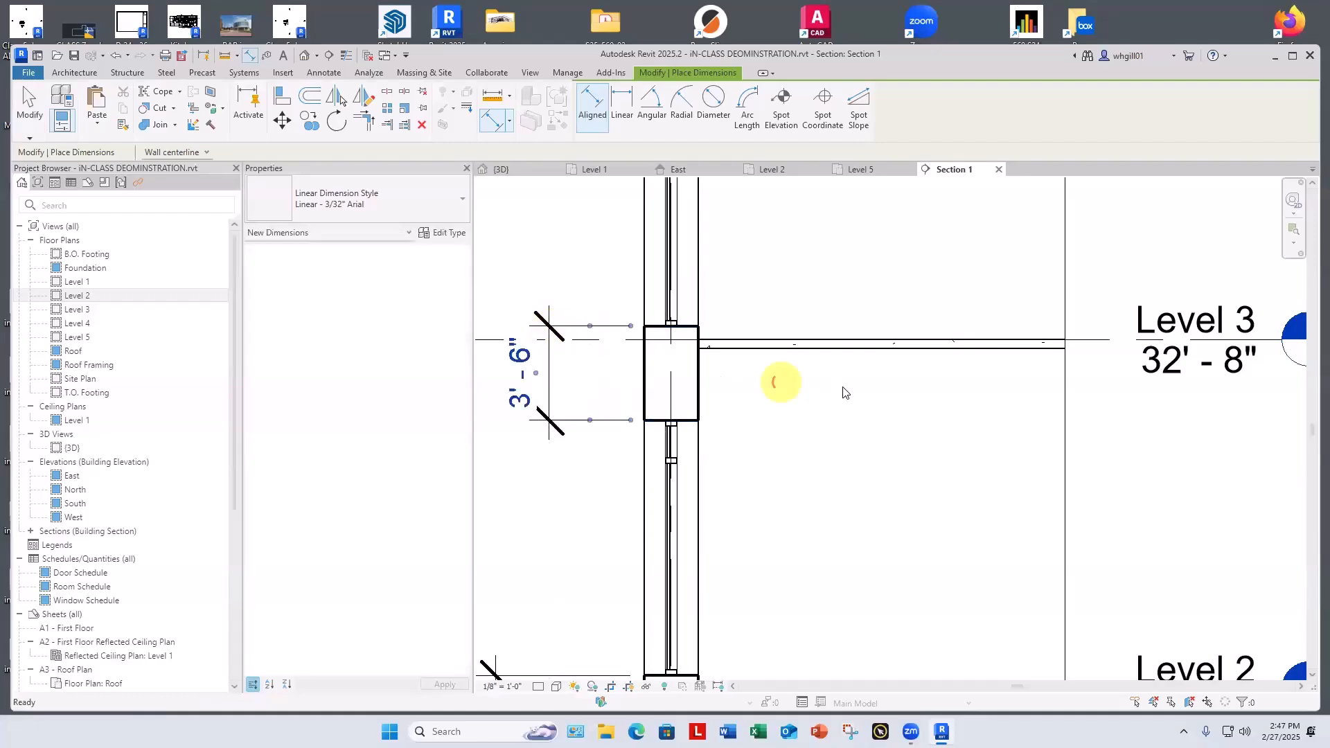
pyautogui.press('Escape')
pyautogui.press('Escape')
pyautogui.scroll(-5, 842, 388)
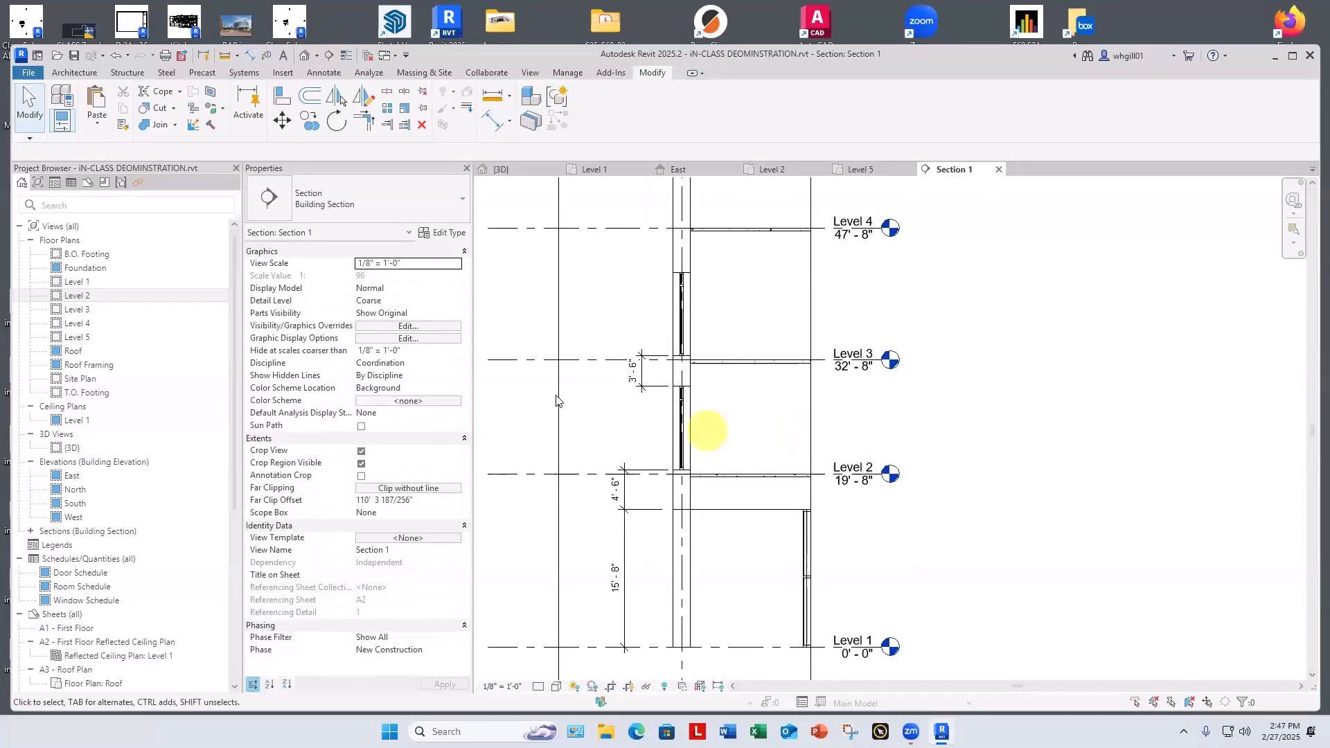
# Move the Level 3 datum up 1' in the section.
pyautogui.press('Escape')
pyautogui.click(592, 360)
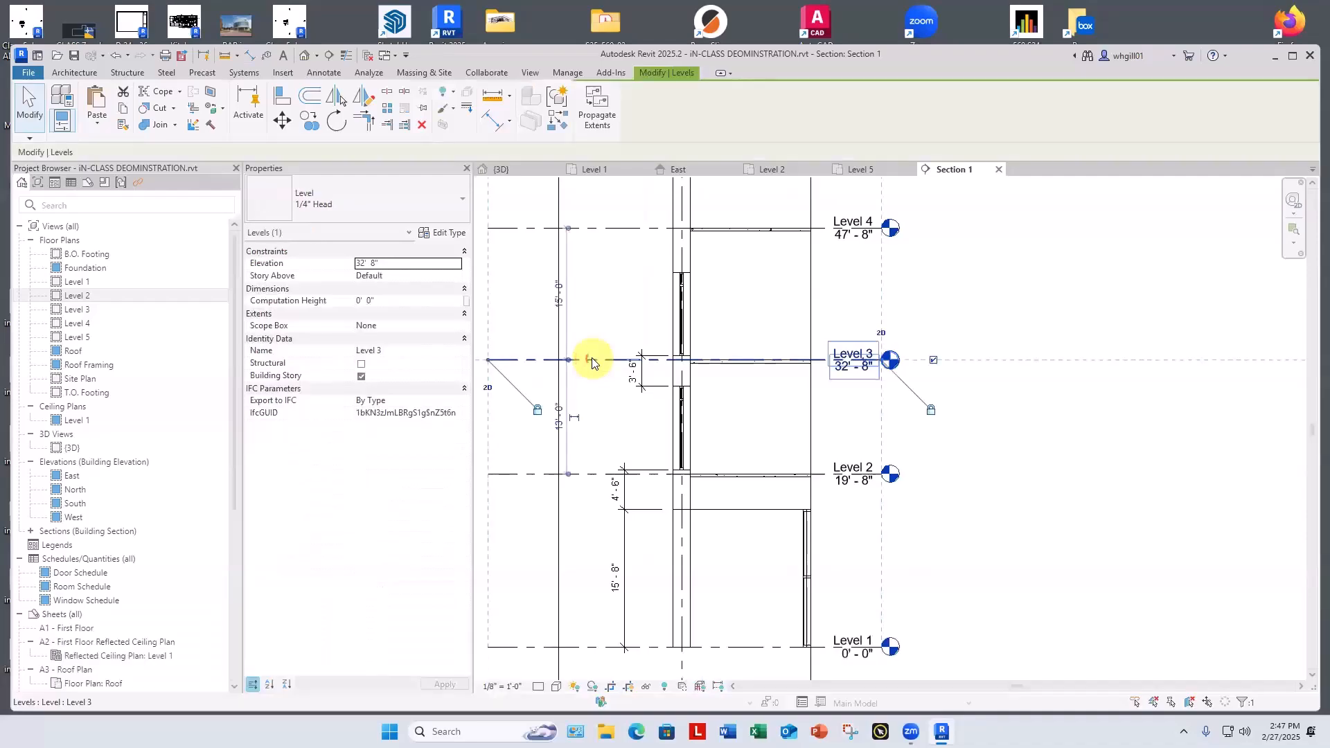
pyautogui.press('m')
pyautogui.press('v')
pyautogui.click(592, 360)
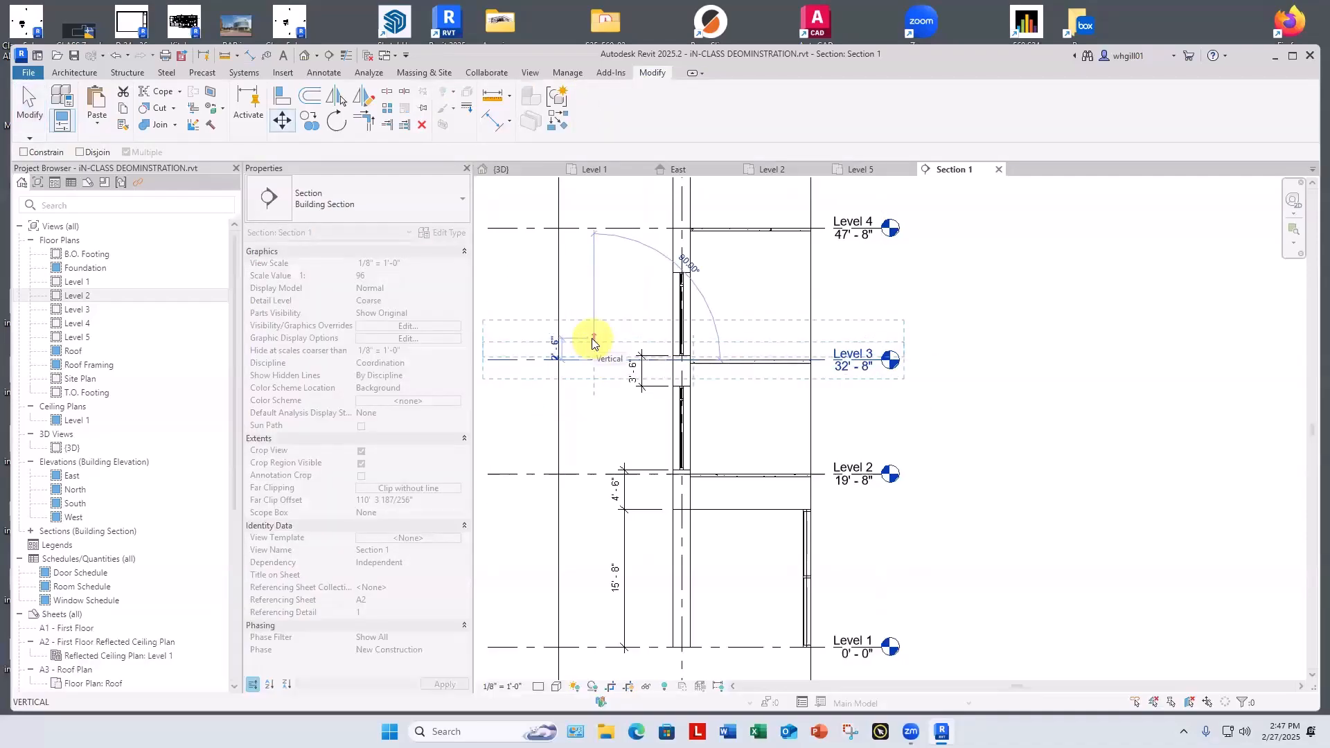
pyautogui.write('1')
pyautogui.press('Return')
pyautogui.click(1020, 467)
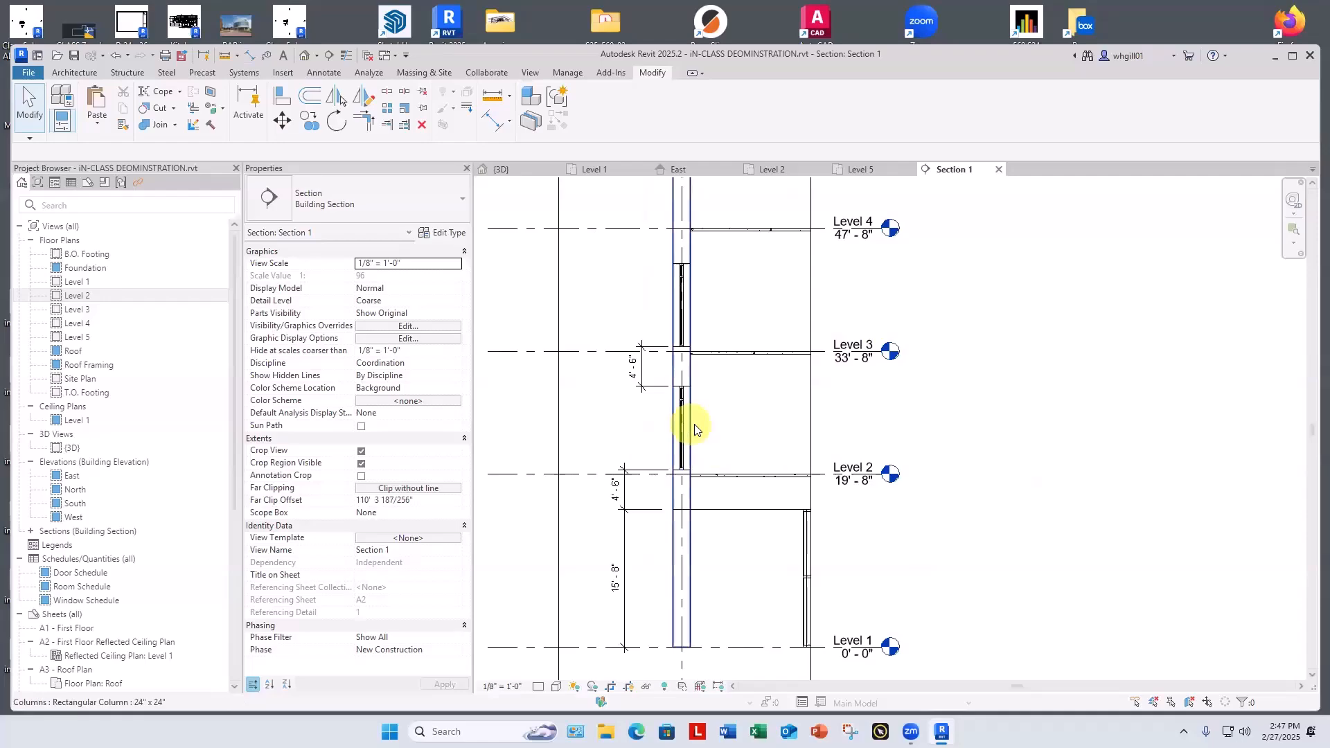
# Try to extend the Level 3 wall band dimension with a witness line at the Level 2 storefront sill.
pyautogui.scroll(1, 660, 407)
pyautogui.click(632, 363)
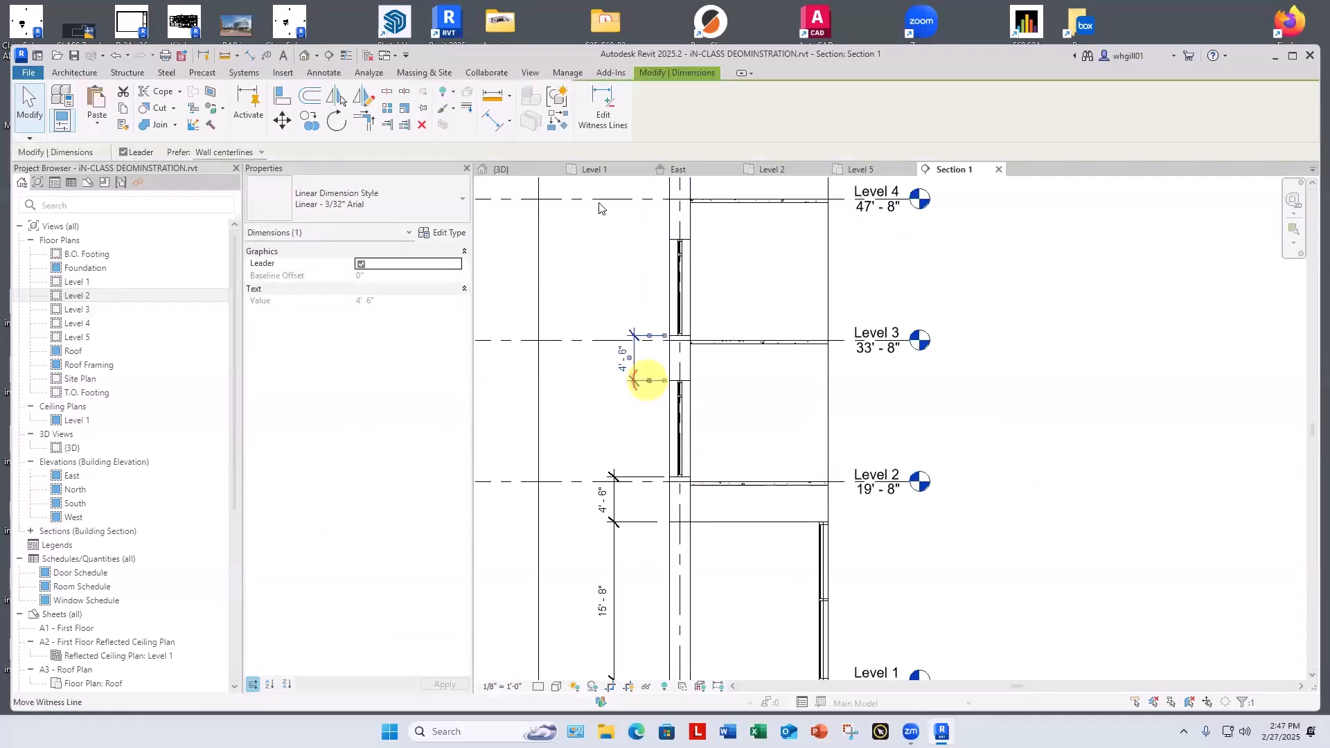
pyautogui.click(604, 113)
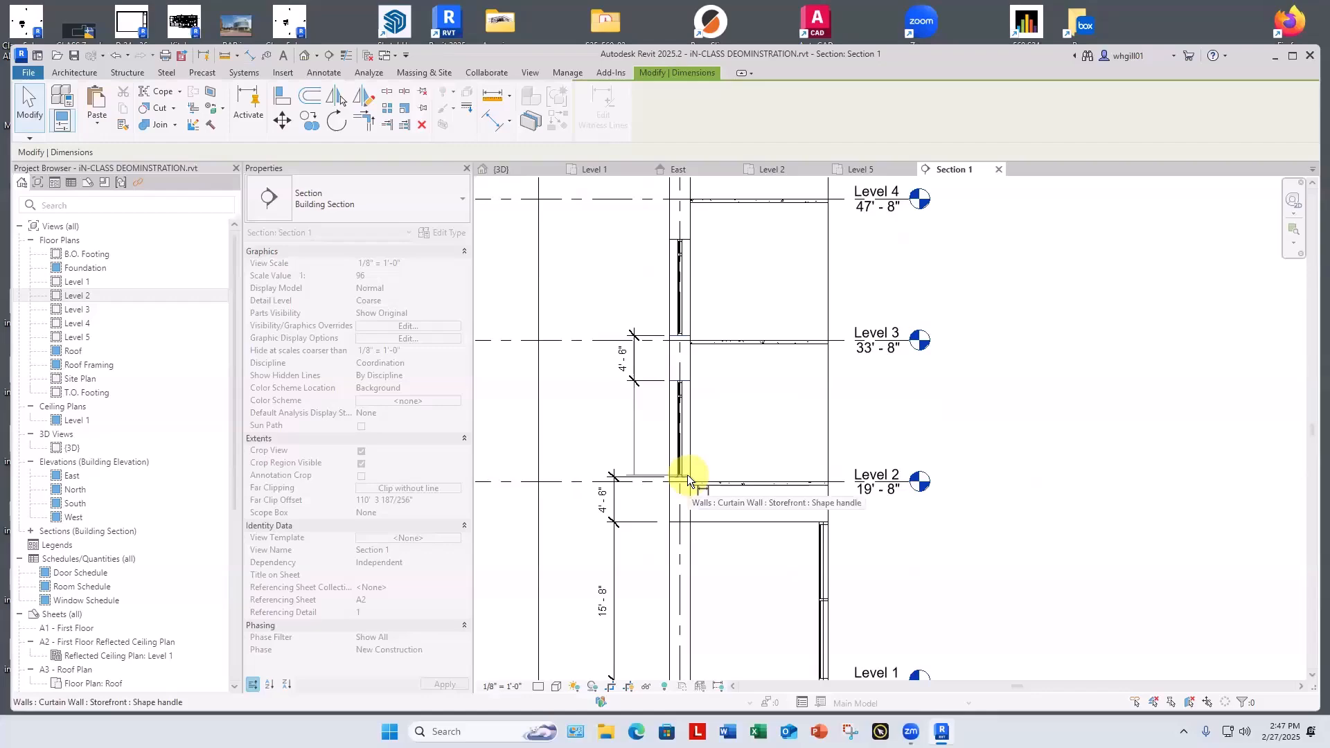
pyautogui.scroll(4, 687, 475)
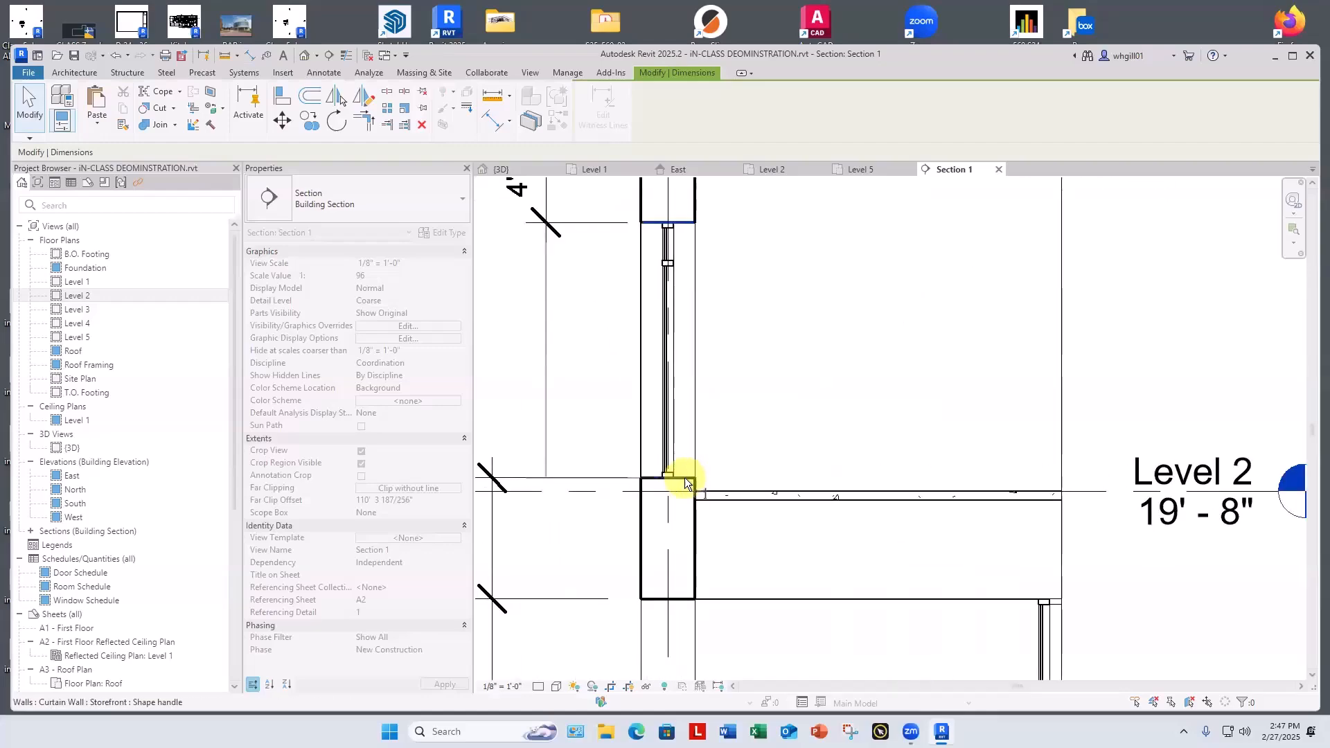
pyautogui.click(685, 475)
pyautogui.press('Escape')
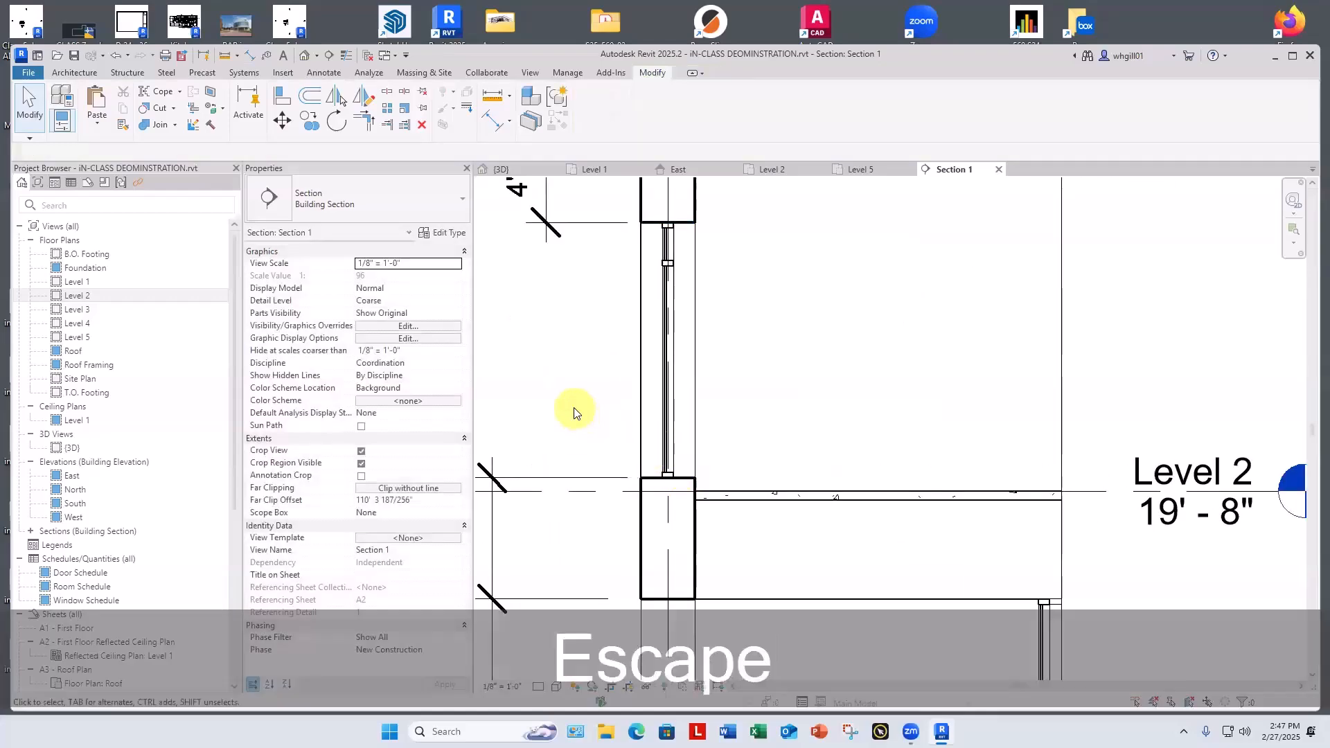
# Place an aligned dimension for the Level 2 storefront's opening height, in line with the Level 3 wall band dimension.
pyautogui.scroll(2, 573, 413)
pyautogui.press('d')
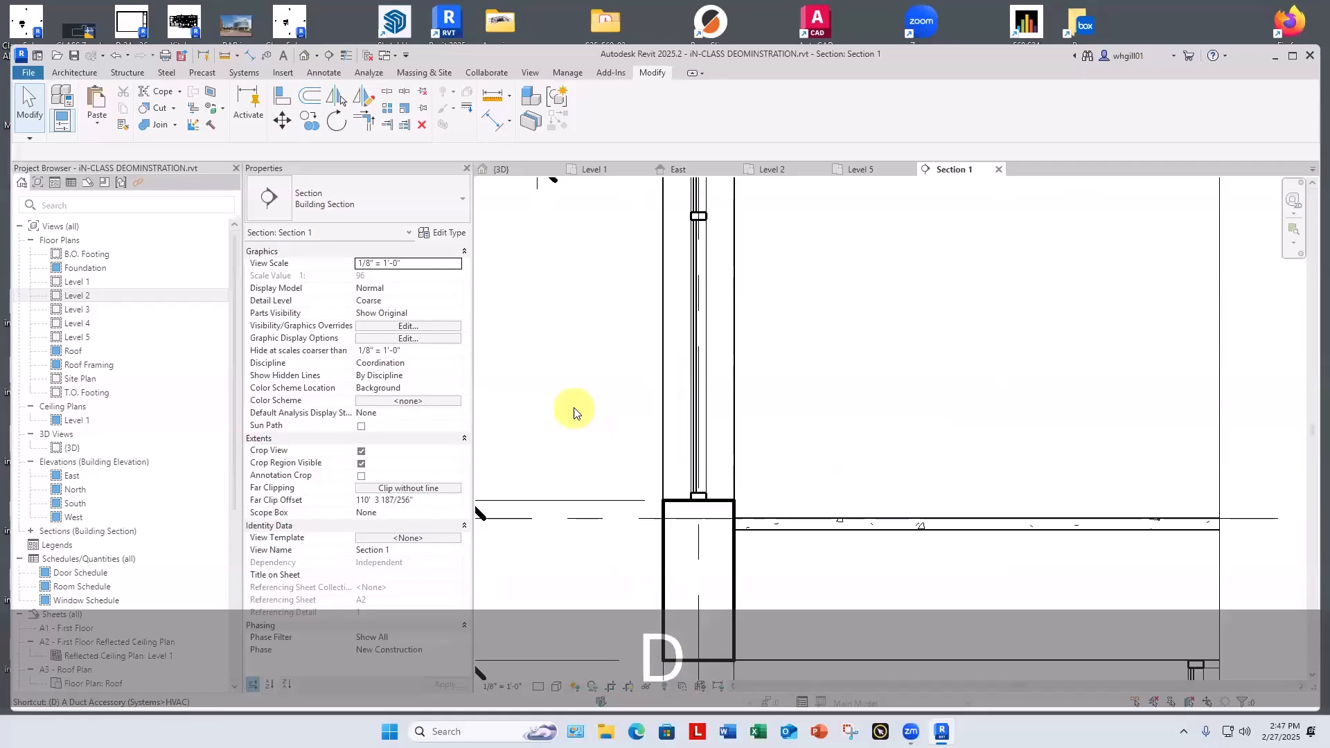
pyautogui.press('i')
pyautogui.scroll(-1, 585, 279)
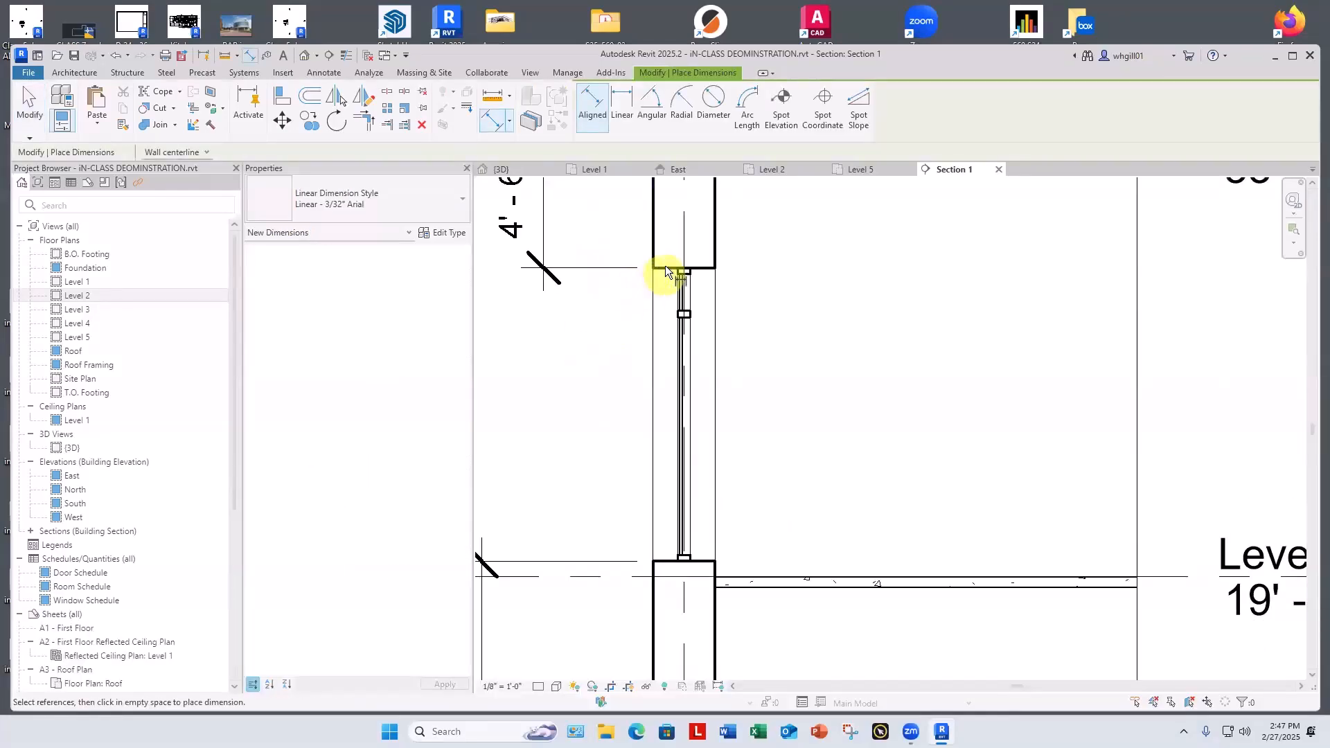
pyautogui.press('Tab')
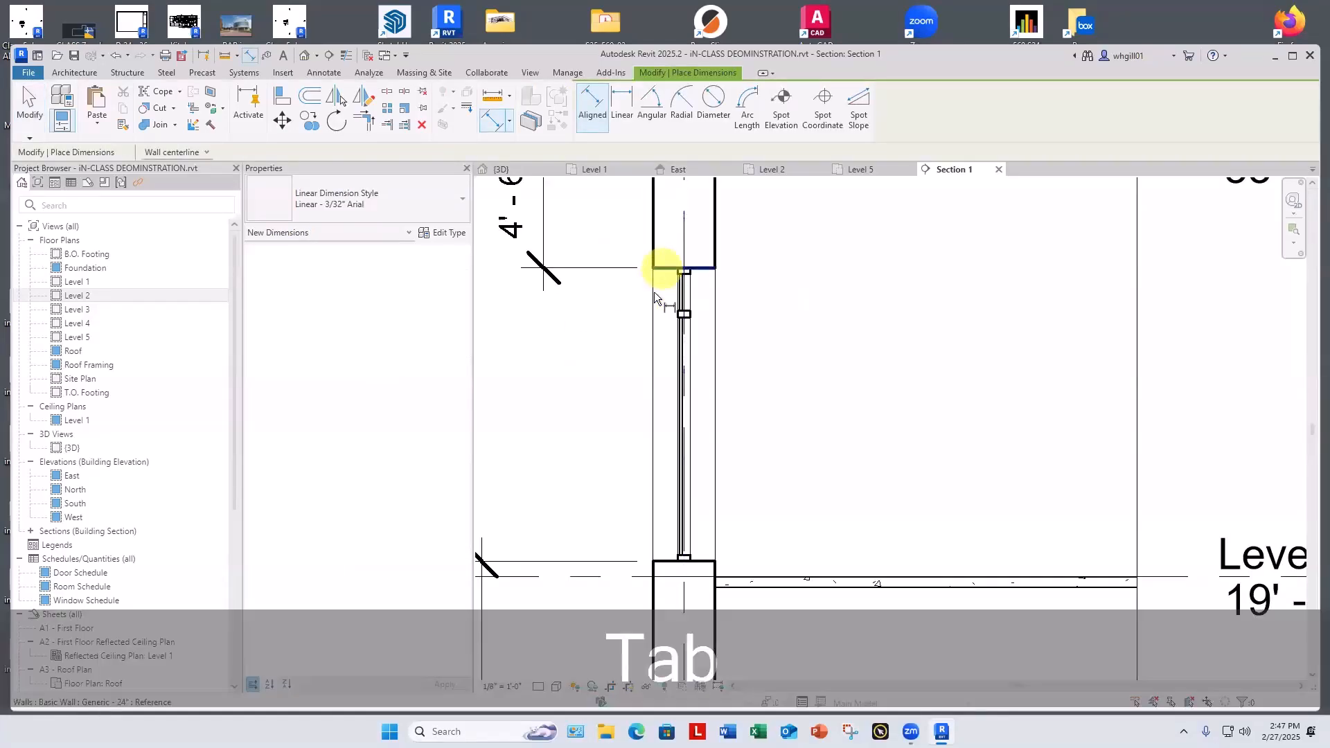
pyautogui.click(679, 559)
pyautogui.click(644, 554)
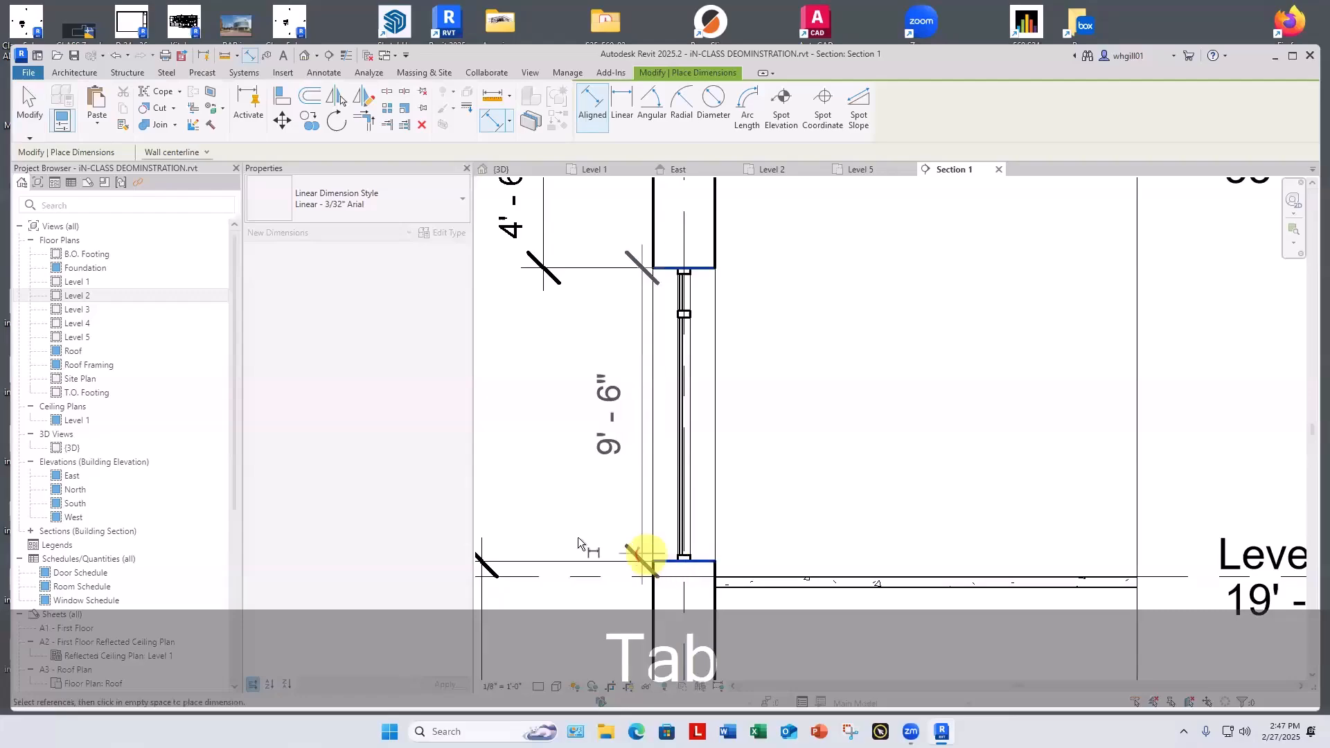
pyautogui.click(541, 541)
pyautogui.press('Escape')
pyautogui.scroll(-2, 597, 483)
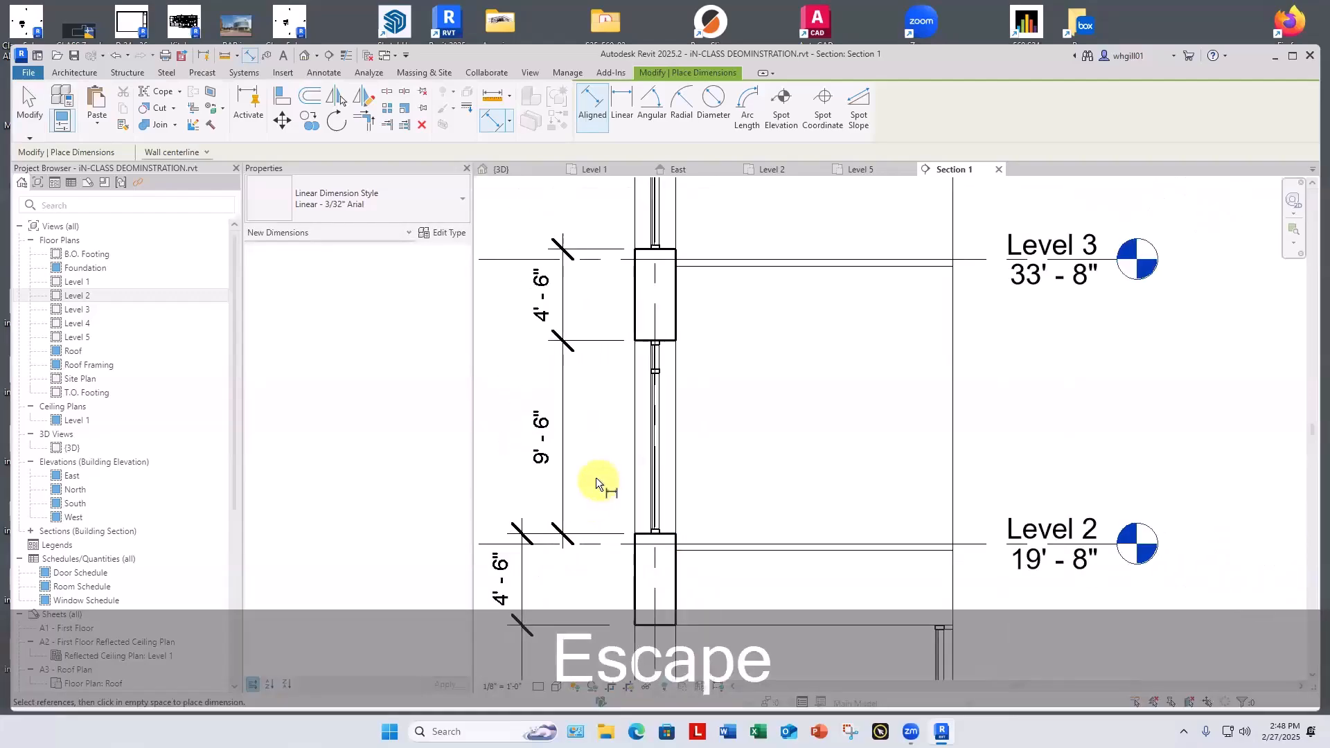
# Leave the dimension command and dismiss the save reminder without saving the project.
pyautogui.scroll(-3, 596, 483)
pyautogui.moveTo(852, 544); pyautogui.dragTo(884, 493, button='middle')
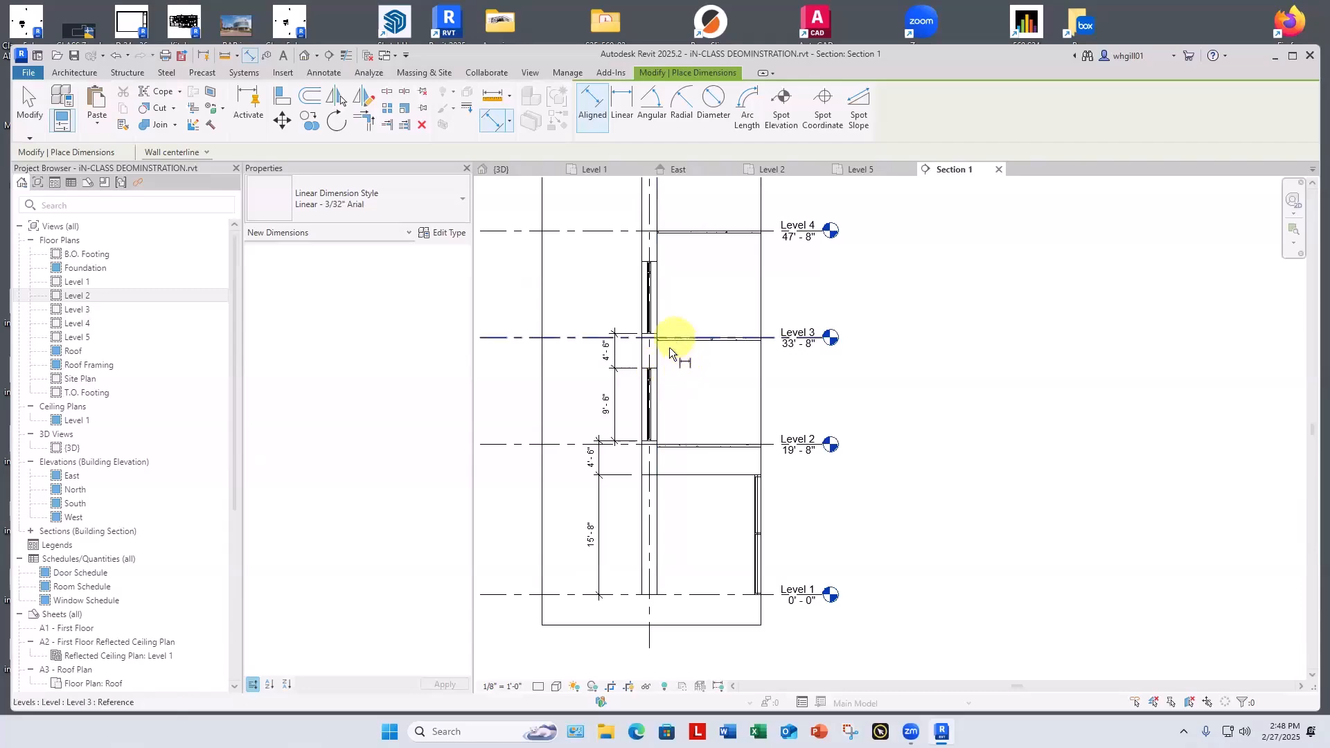
pyautogui.scroll(-2, 679, 359)
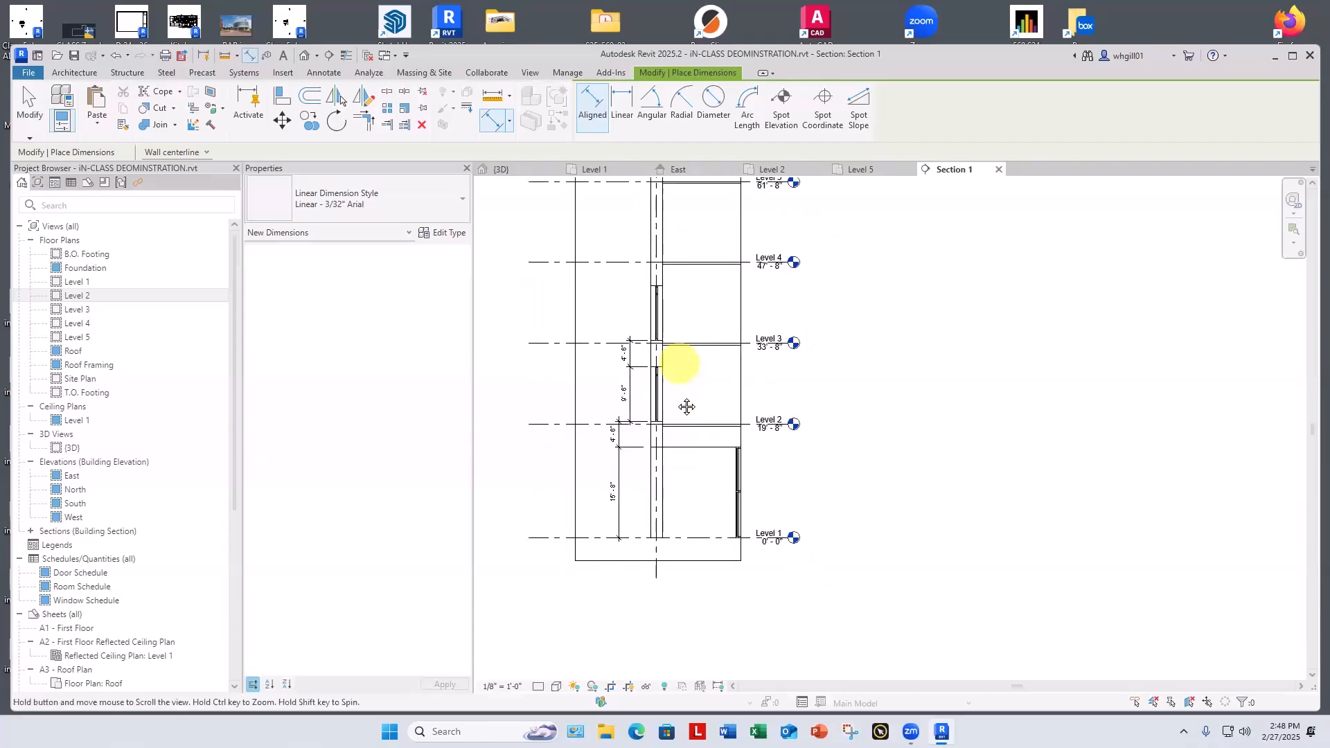
pyautogui.moveTo(678, 362); pyautogui.dragTo(677, 448, button='middle')
pyautogui.scroll(1, 693, 389)
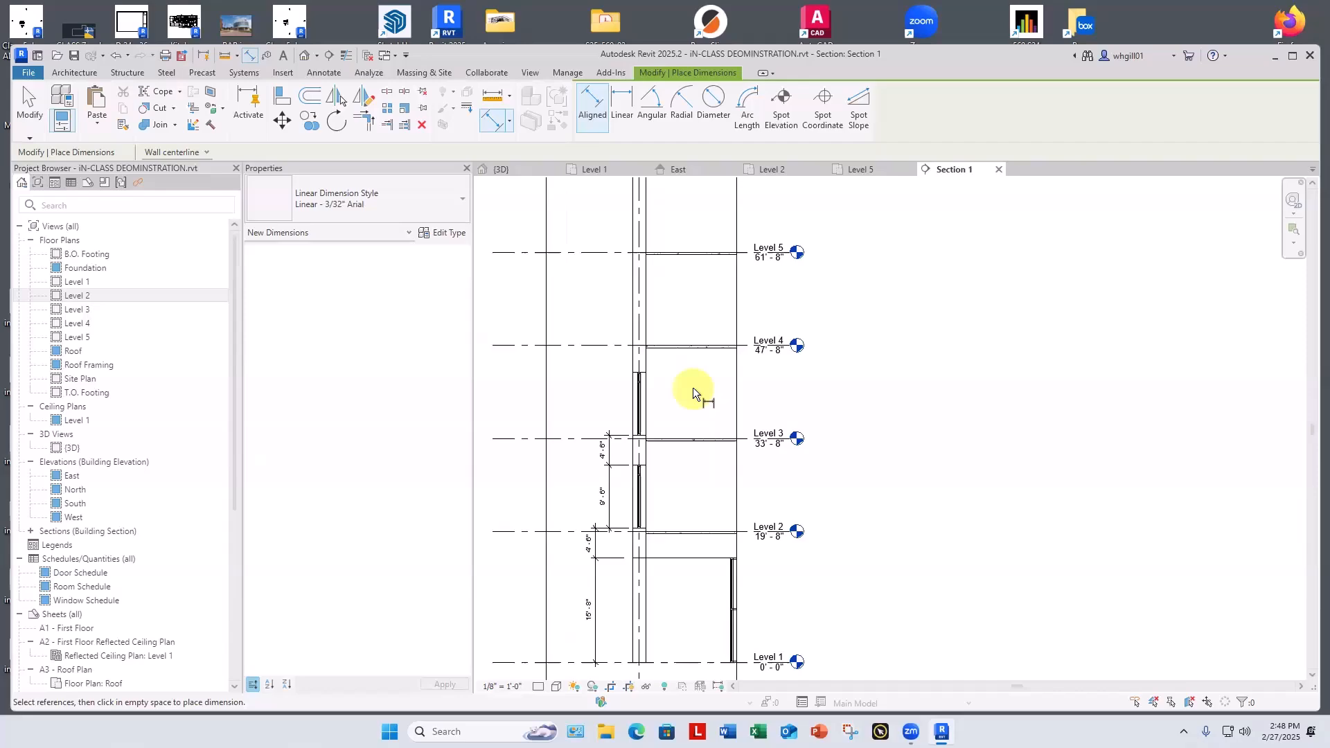
pyautogui.press('Escape')
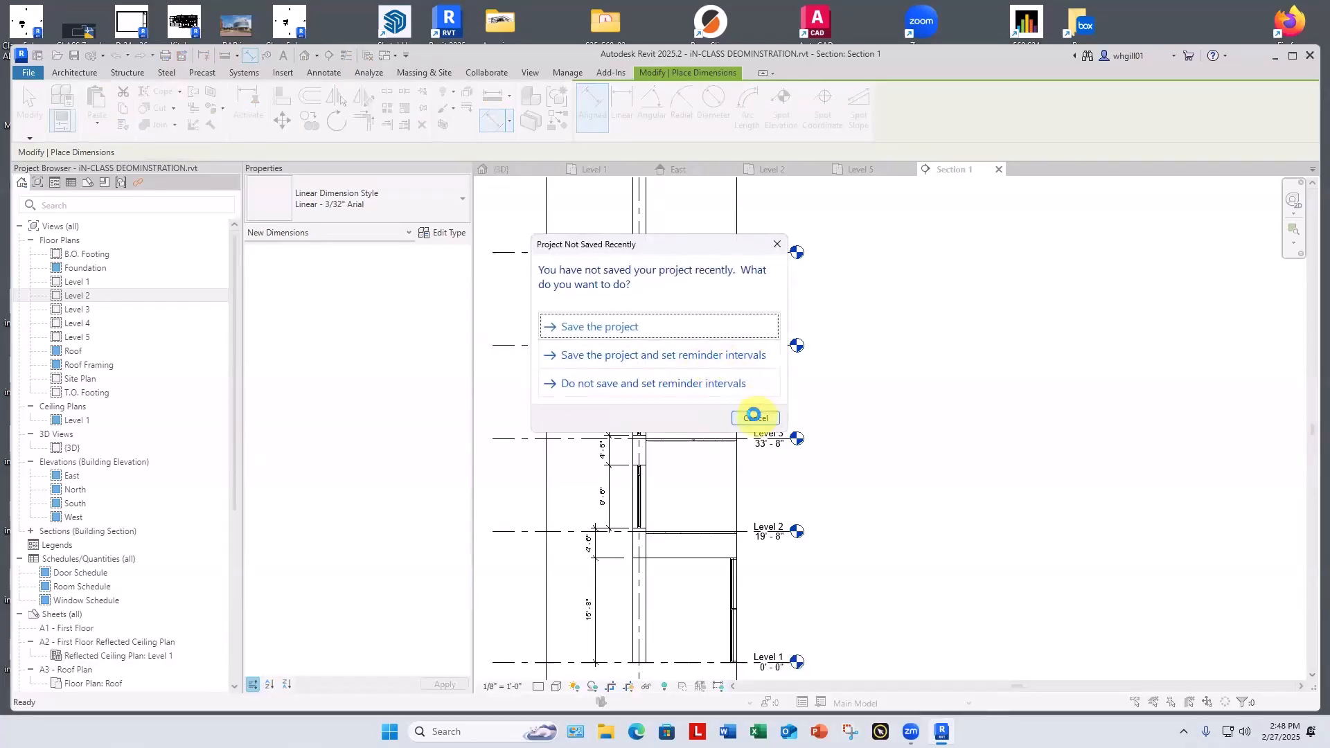
pyautogui.click(754, 417)
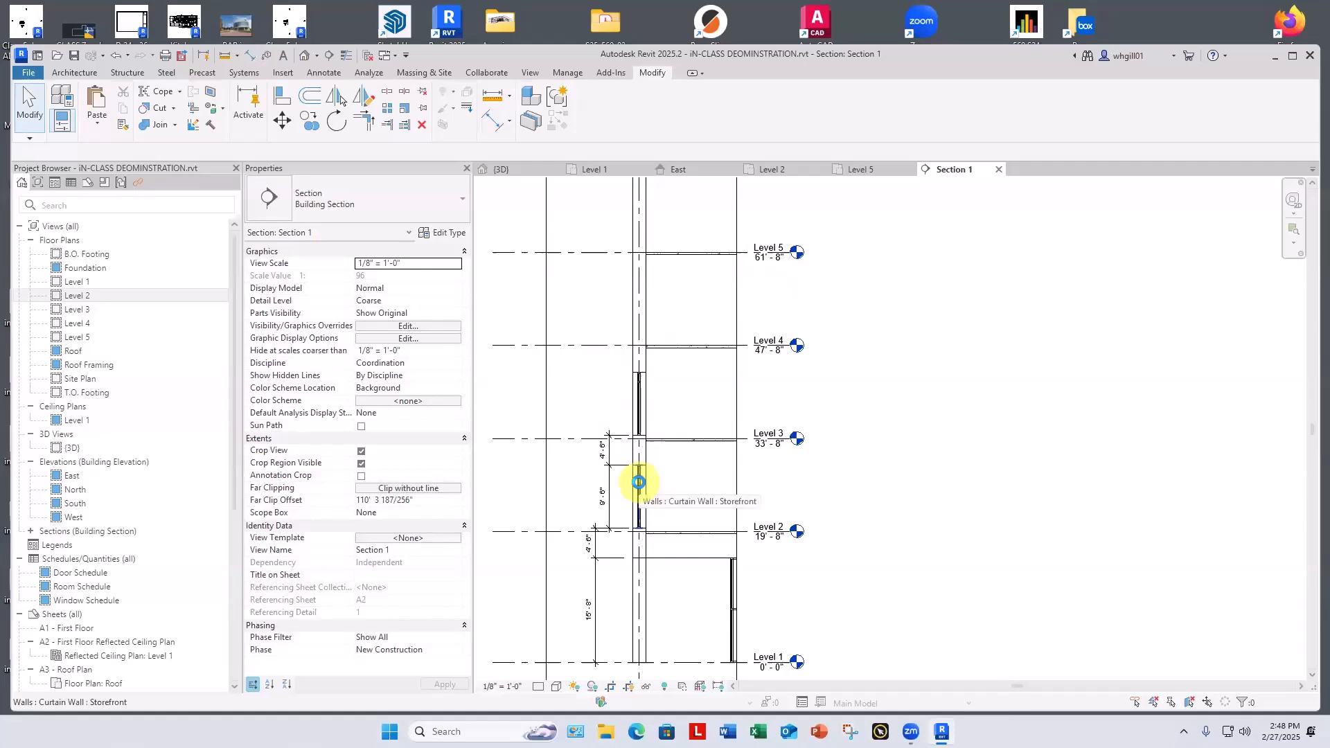
# Open the Level 2 floor plan and check the base and top offsets of the storefront between grids C and D.
pyautogui.doubleClick(68, 296)
pyautogui.scroll(-1, 578, 379)
pyautogui.moveTo(577, 385); pyautogui.dragTo(579, 528, button='middle')
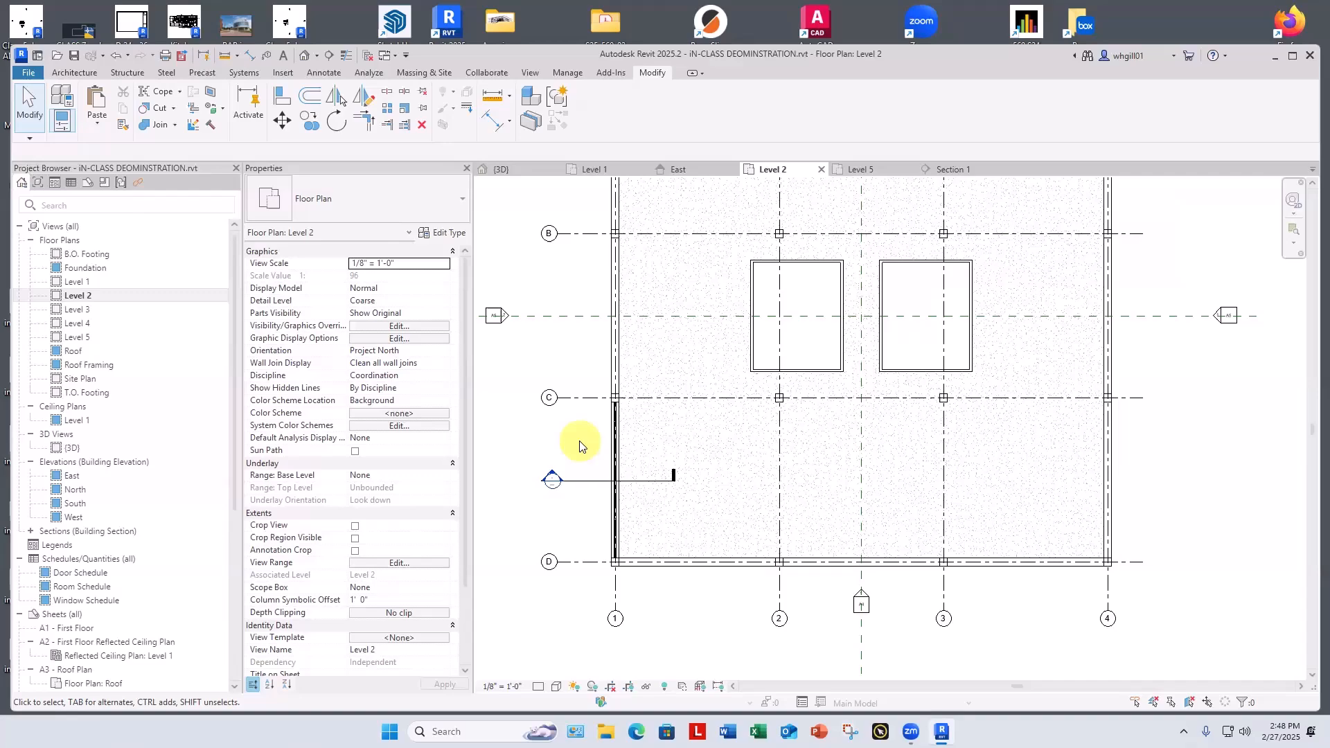
pyautogui.click(615, 447)
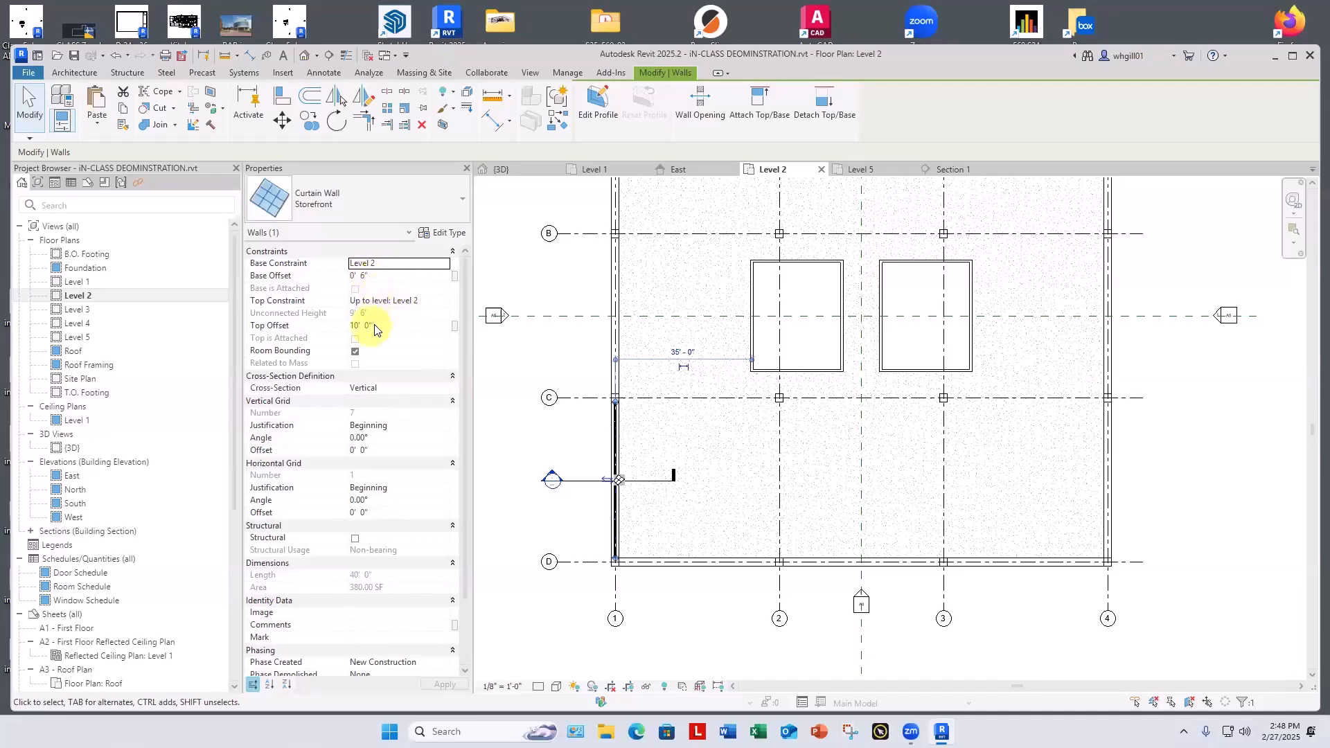
pyautogui.press('Escape')
pyautogui.press('Escape')
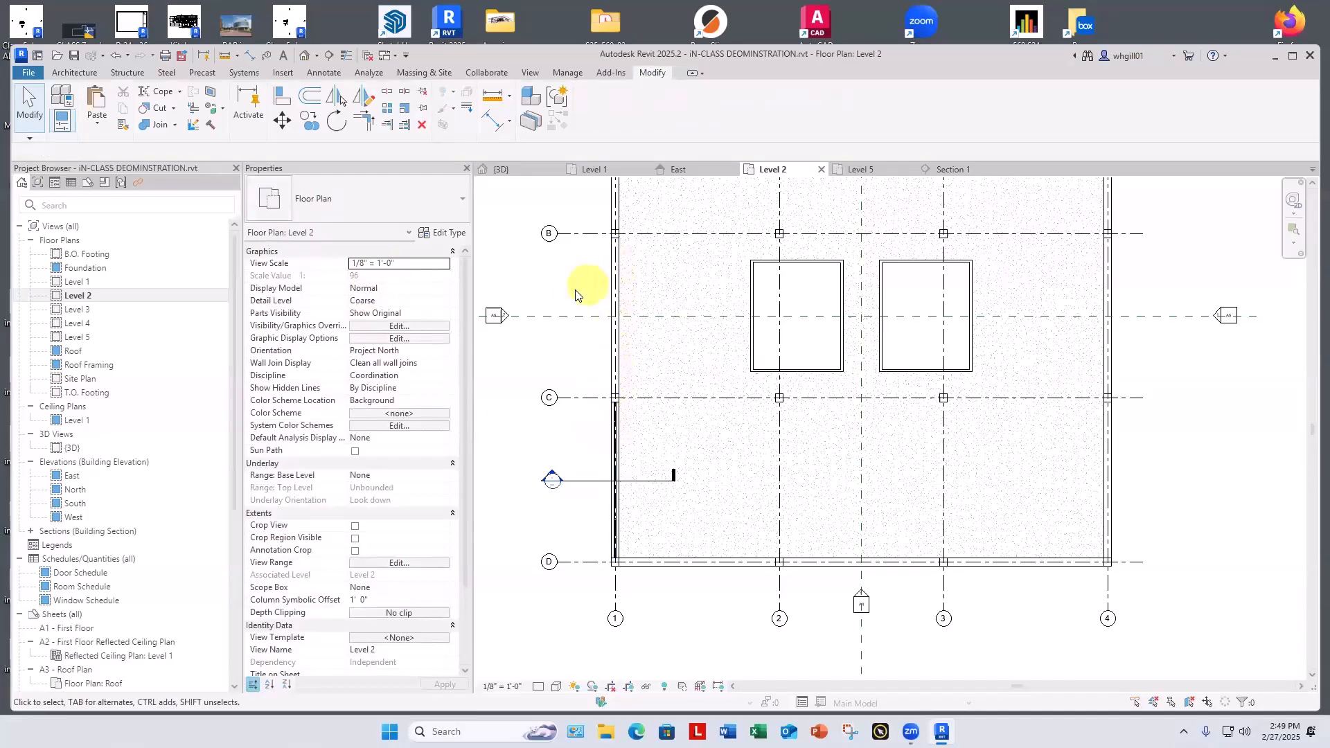
# Draw a Storefront curtain wall on Level 2 along grid 1, from the column at grid C to the column at grid B.
pyautogui.click(71, 73)
pyautogui.click(61, 124)
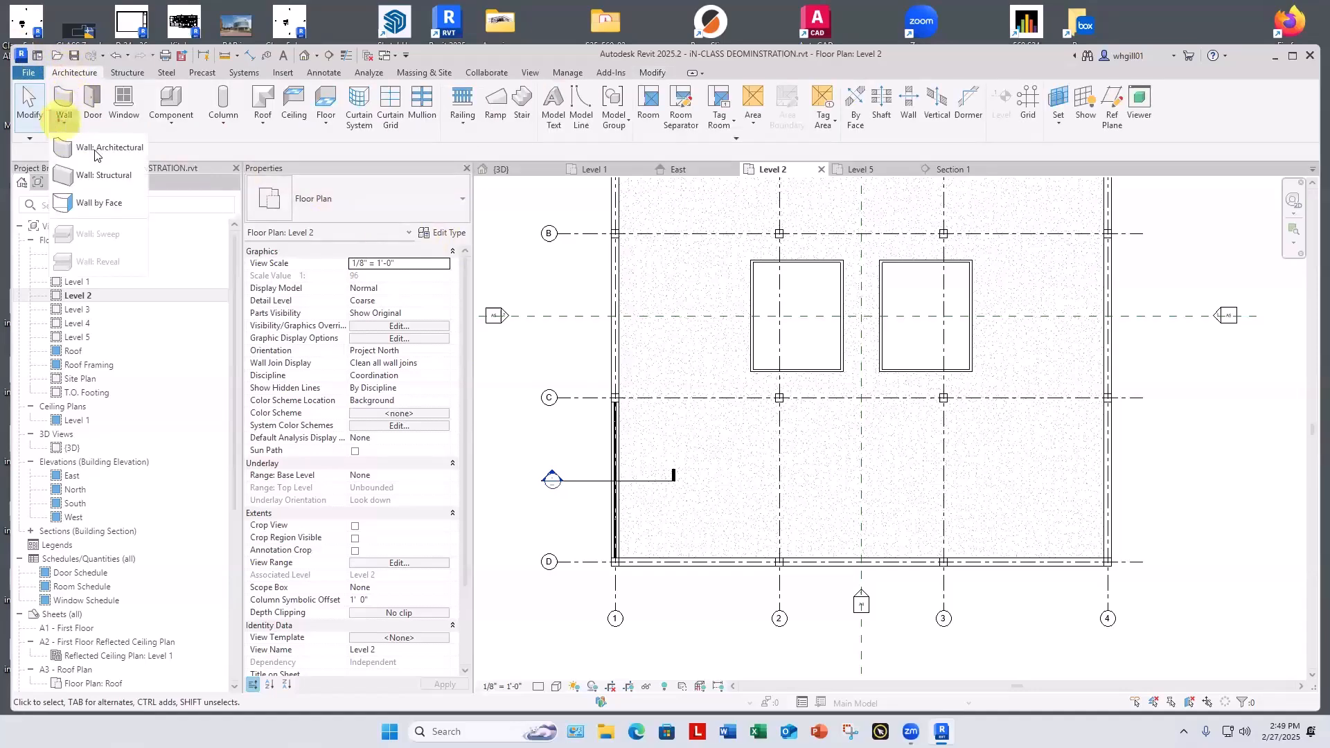
pyautogui.click(97, 144)
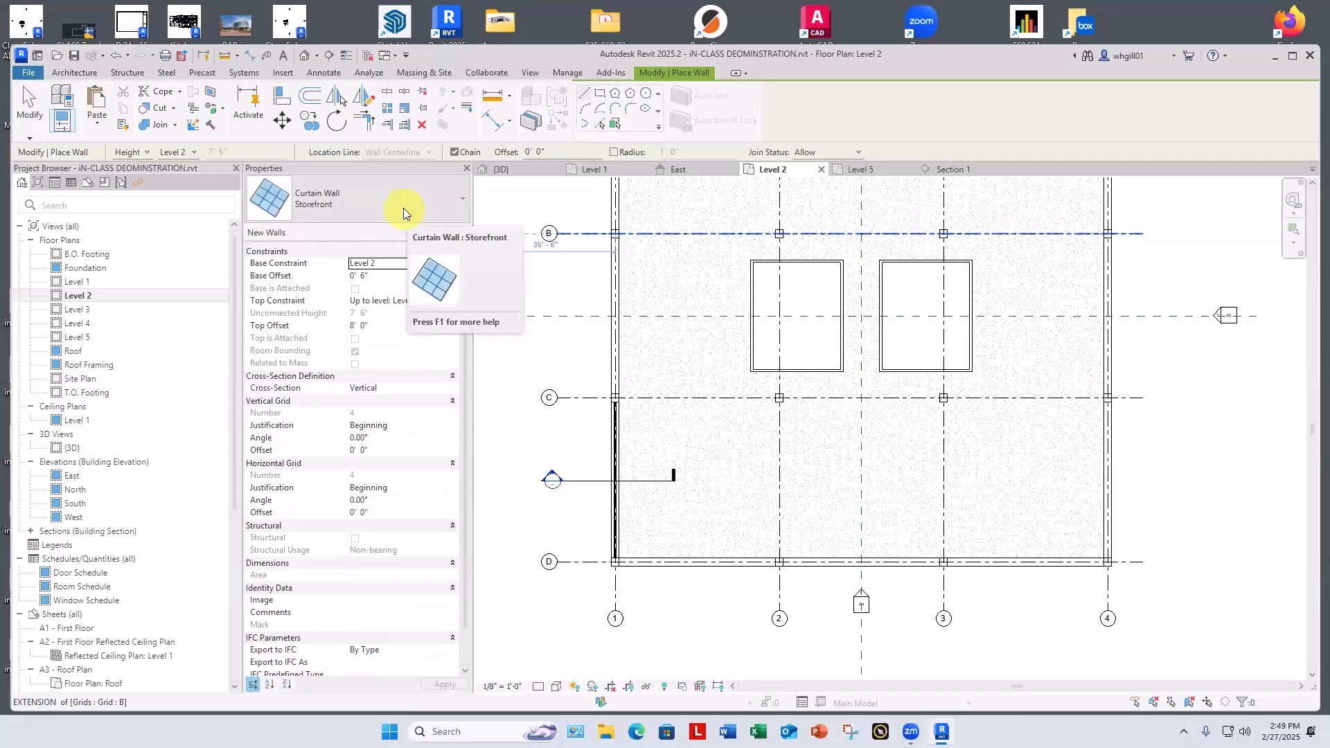
pyautogui.scroll(3, 599, 346)
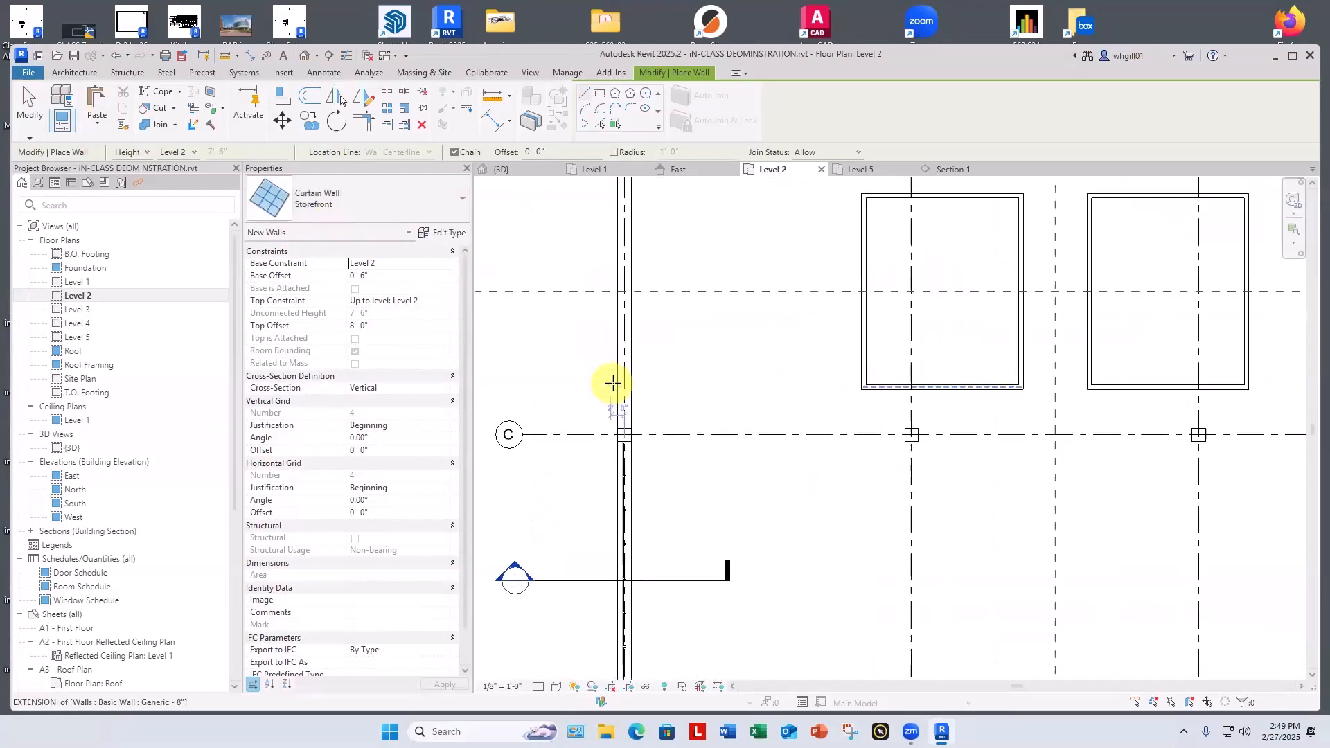
pyautogui.scroll(1, 613, 383)
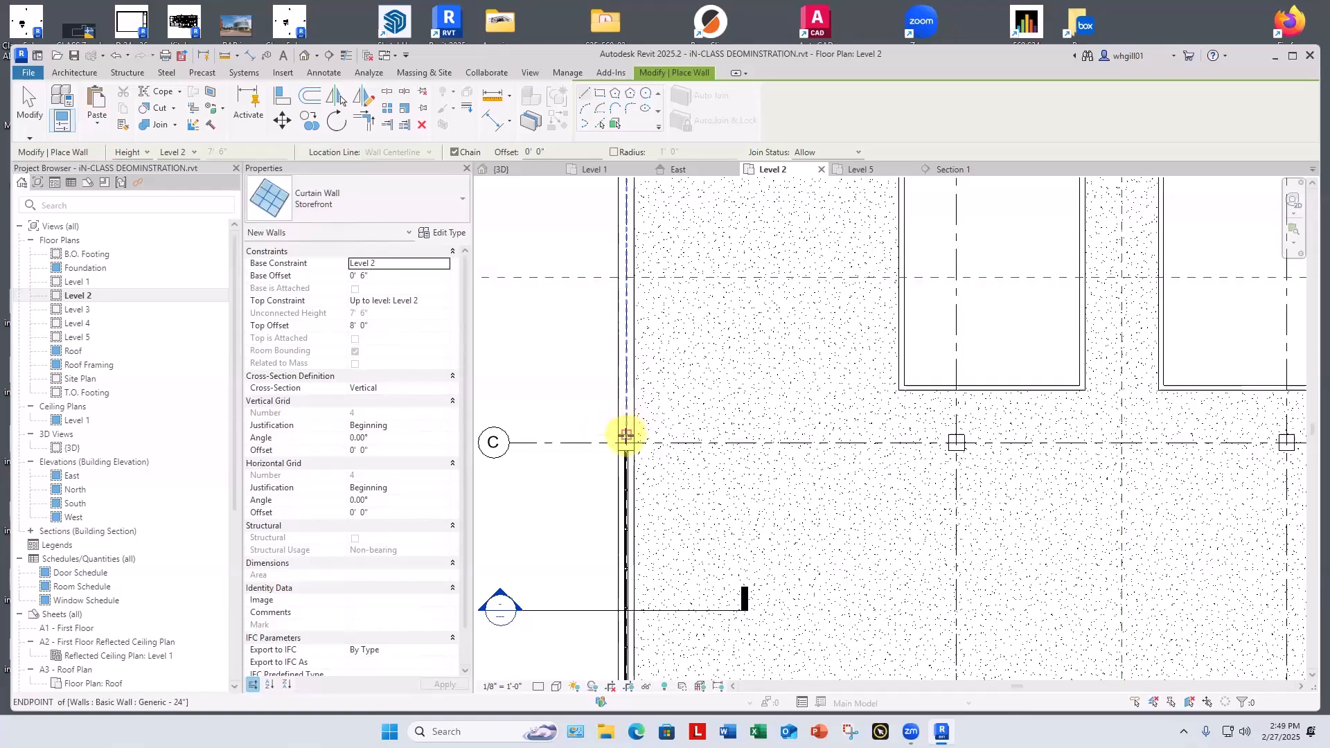
pyautogui.click(627, 435)
pyautogui.moveTo(632, 305); pyautogui.dragTo(632, 484, button='middle')
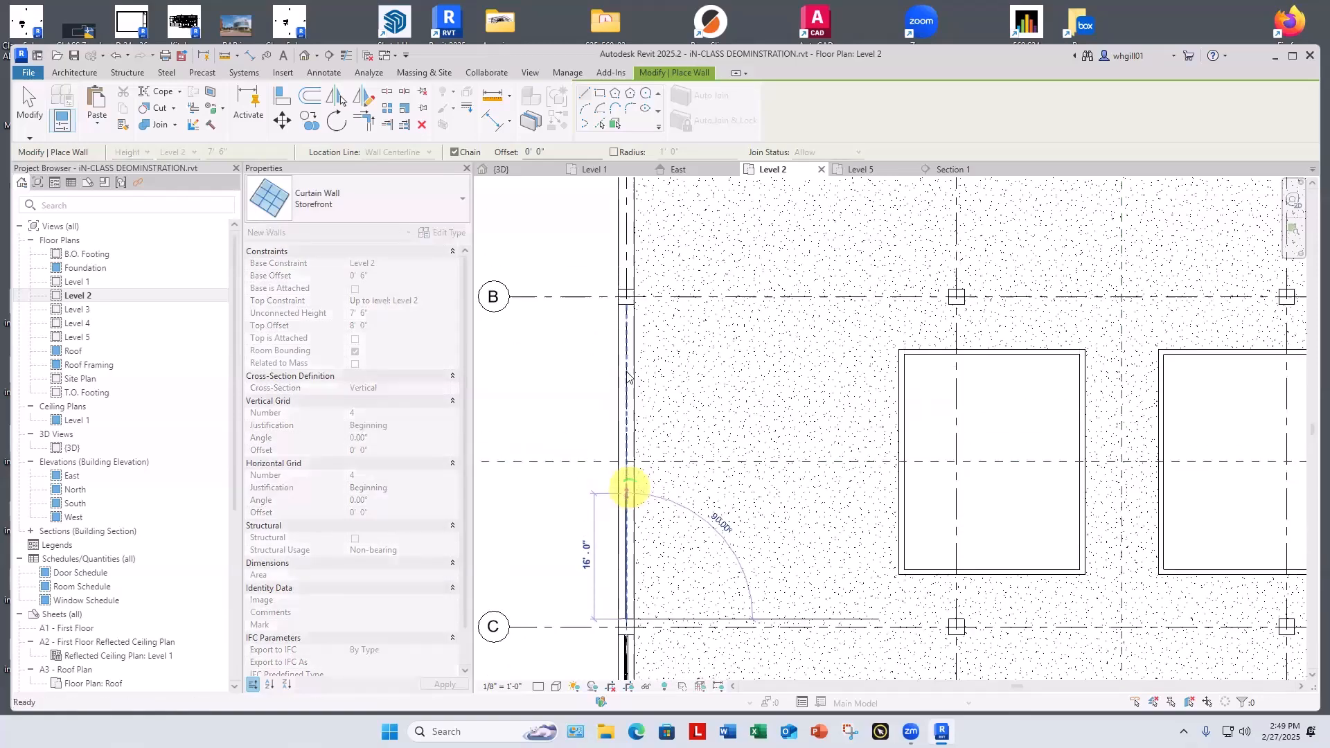
pyautogui.click(621, 307)
pyautogui.press('Escape')
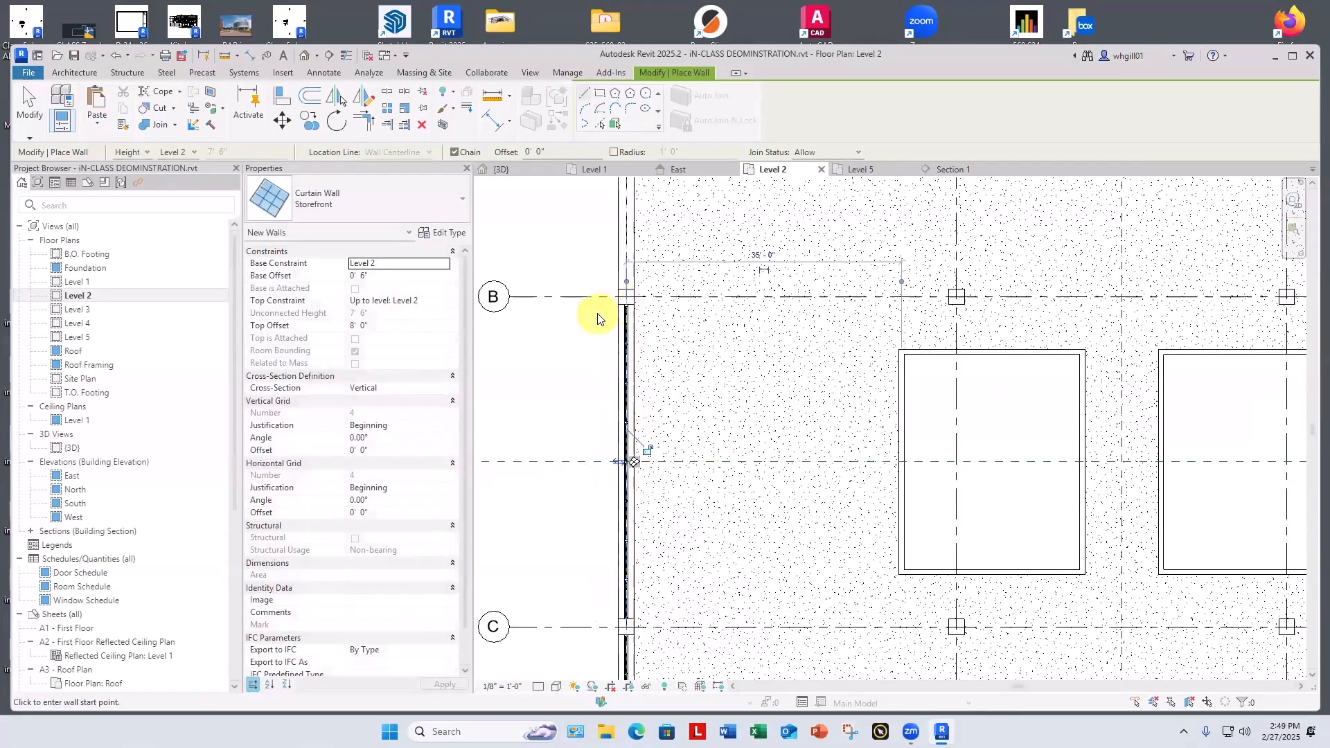
pyautogui.press('Escape')
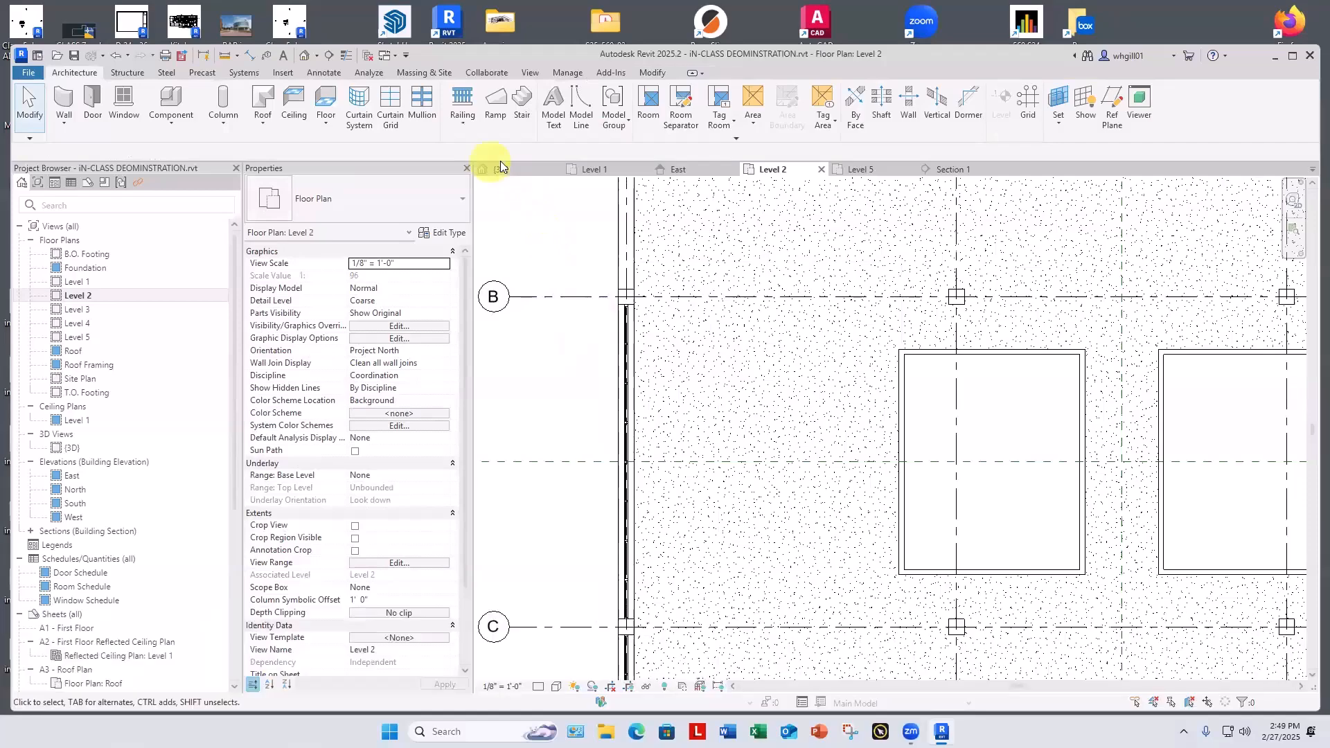
# In the 3D view, set the top offset of the new Level 2 storefront between grids B and C to 9' 6".
pyautogui.click(504, 166)
pyautogui.keyDown('shift'); pyautogui.moveTo(541, 279); pyautogui.dragTo(719, 306, button='middle'); pyautogui.keyUp('shift')
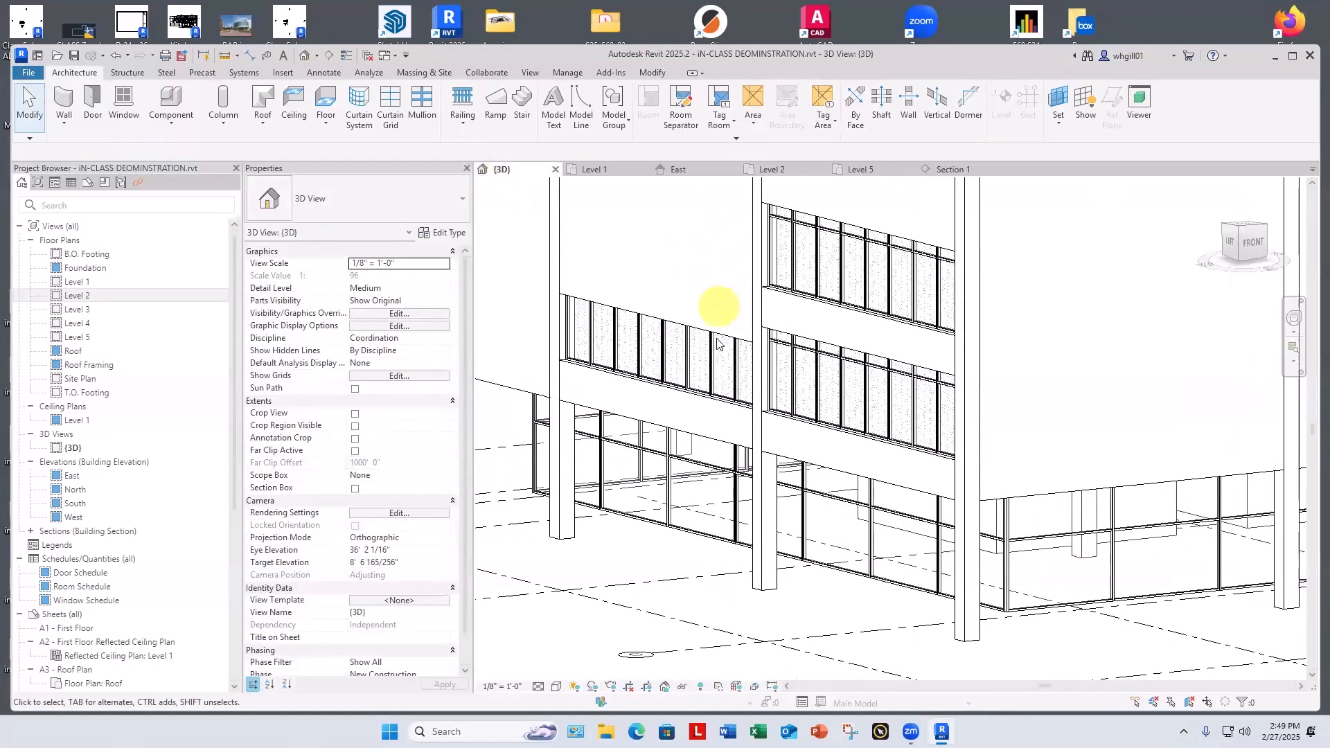
pyautogui.click(713, 347)
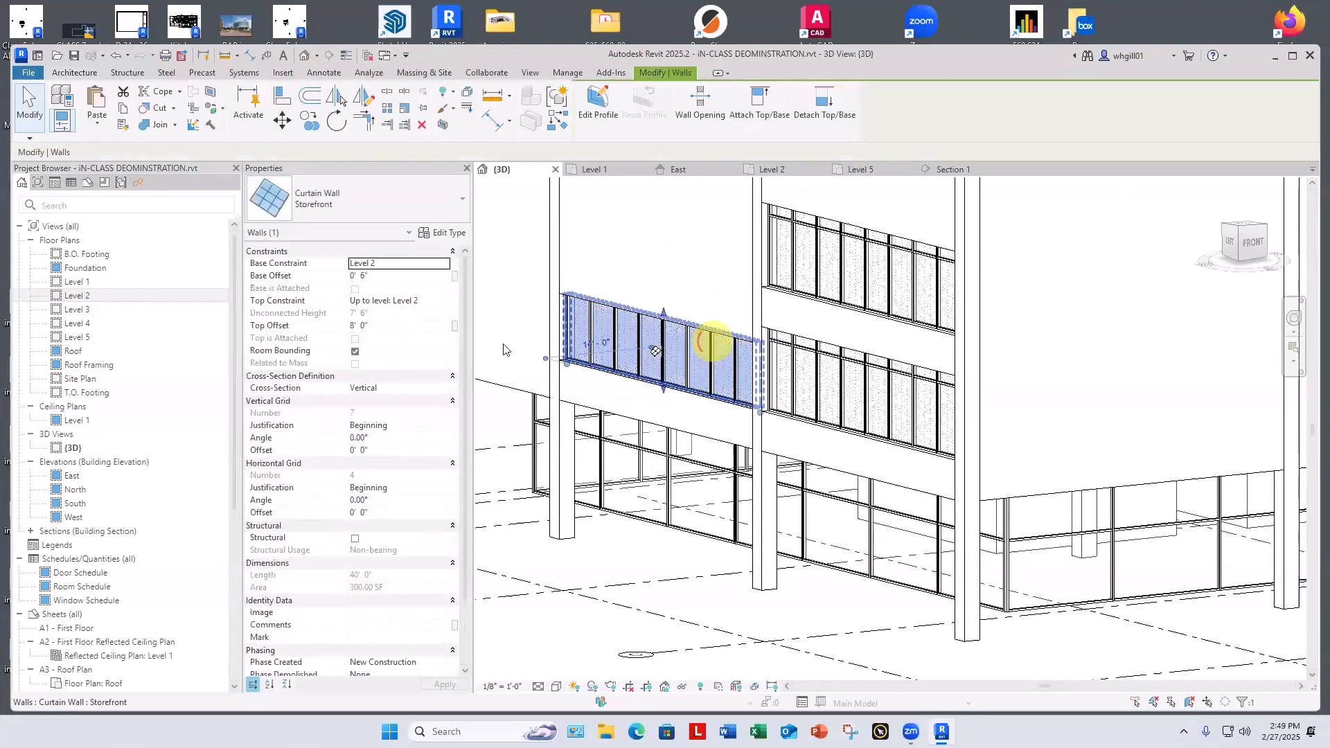
pyautogui.click(372, 325)
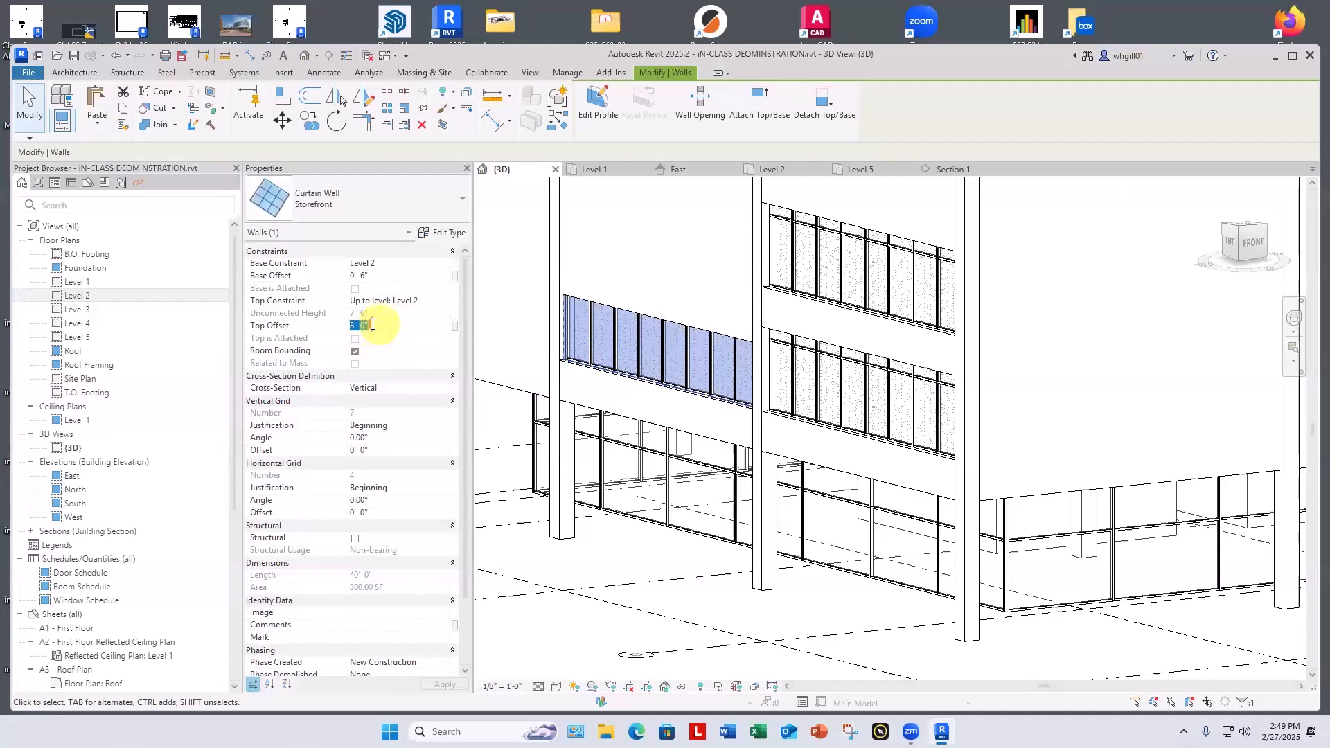
pyautogui.write("9'6")
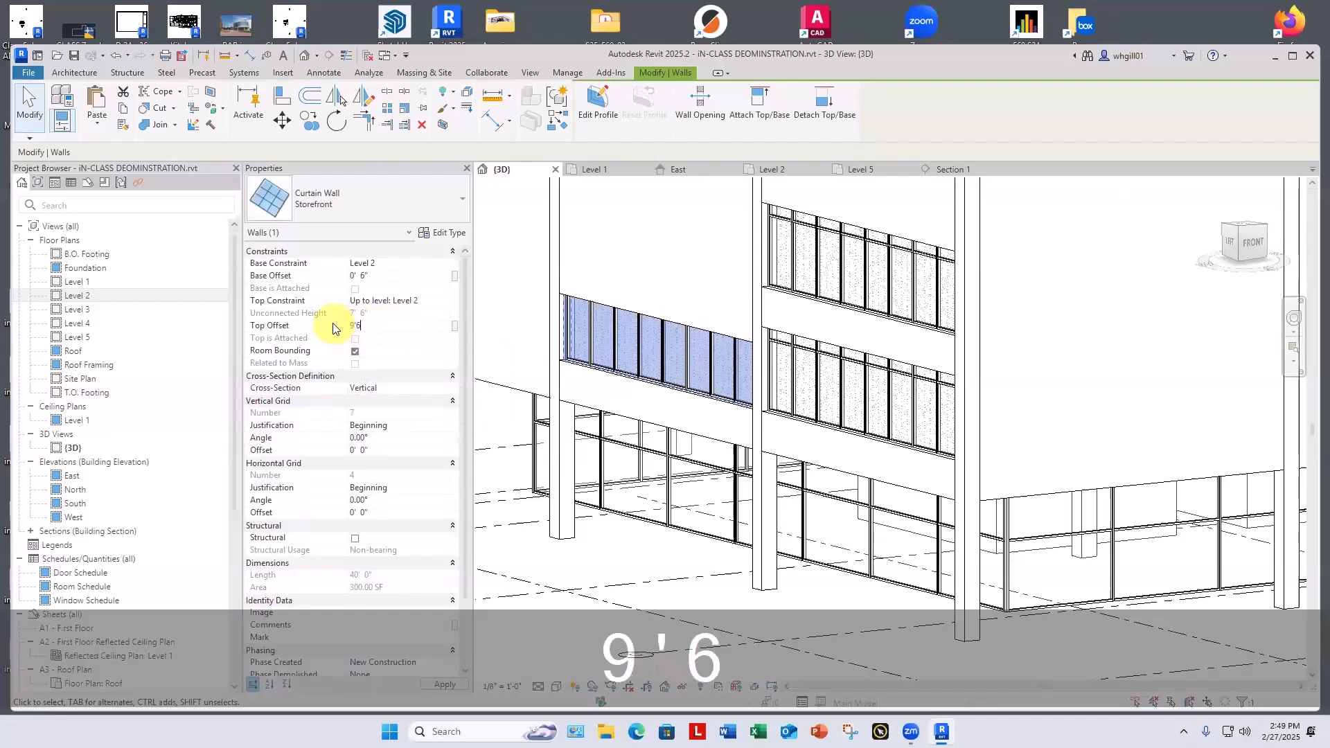
pyautogui.press('Return')
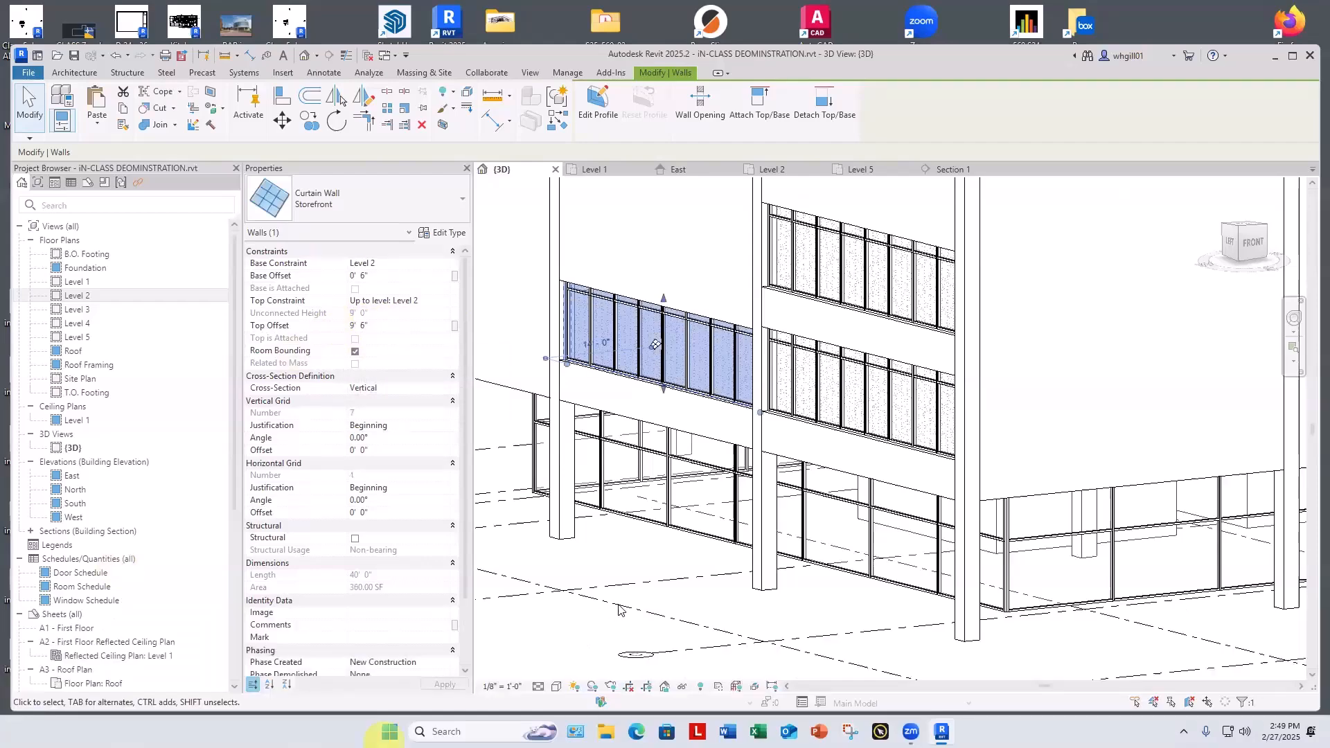
pyautogui.click(630, 558)
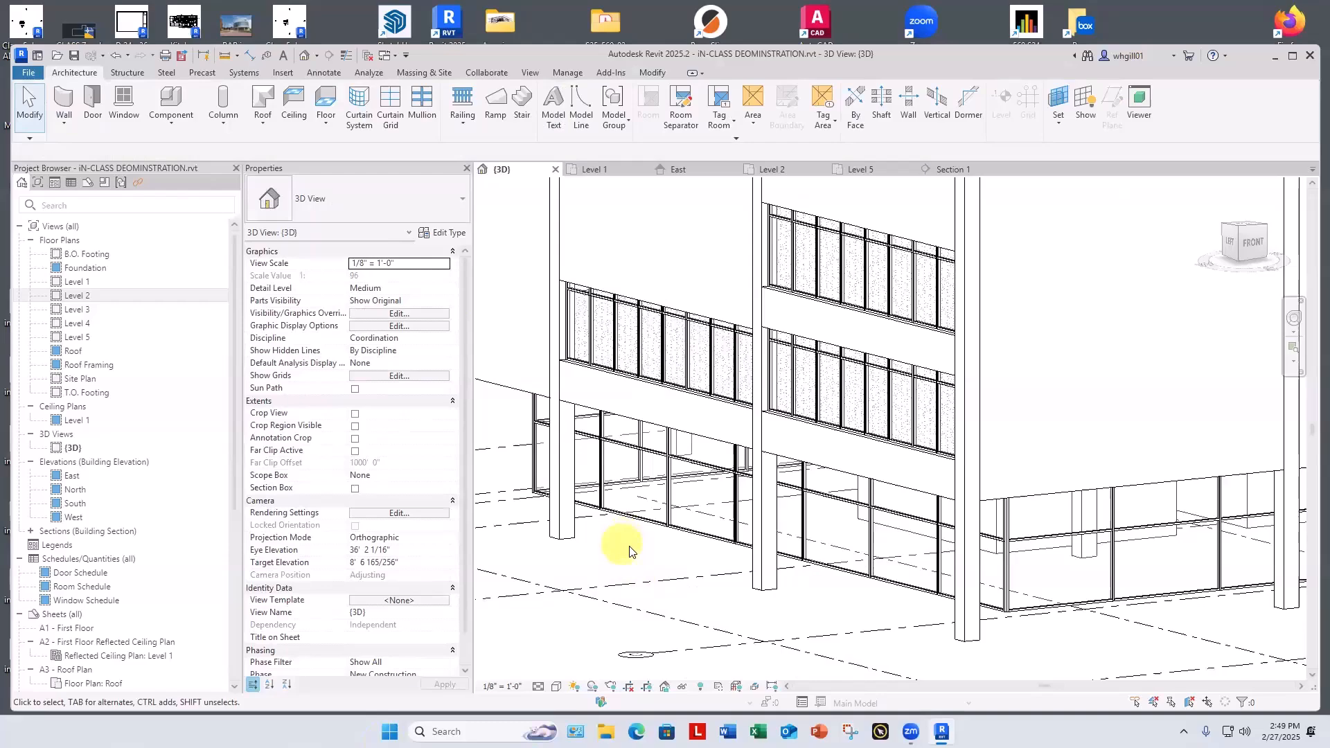
# Check the adjacent Level 2 storefront's top offset and set the new storefront's top offset to 10'.
pyautogui.click(798, 385)
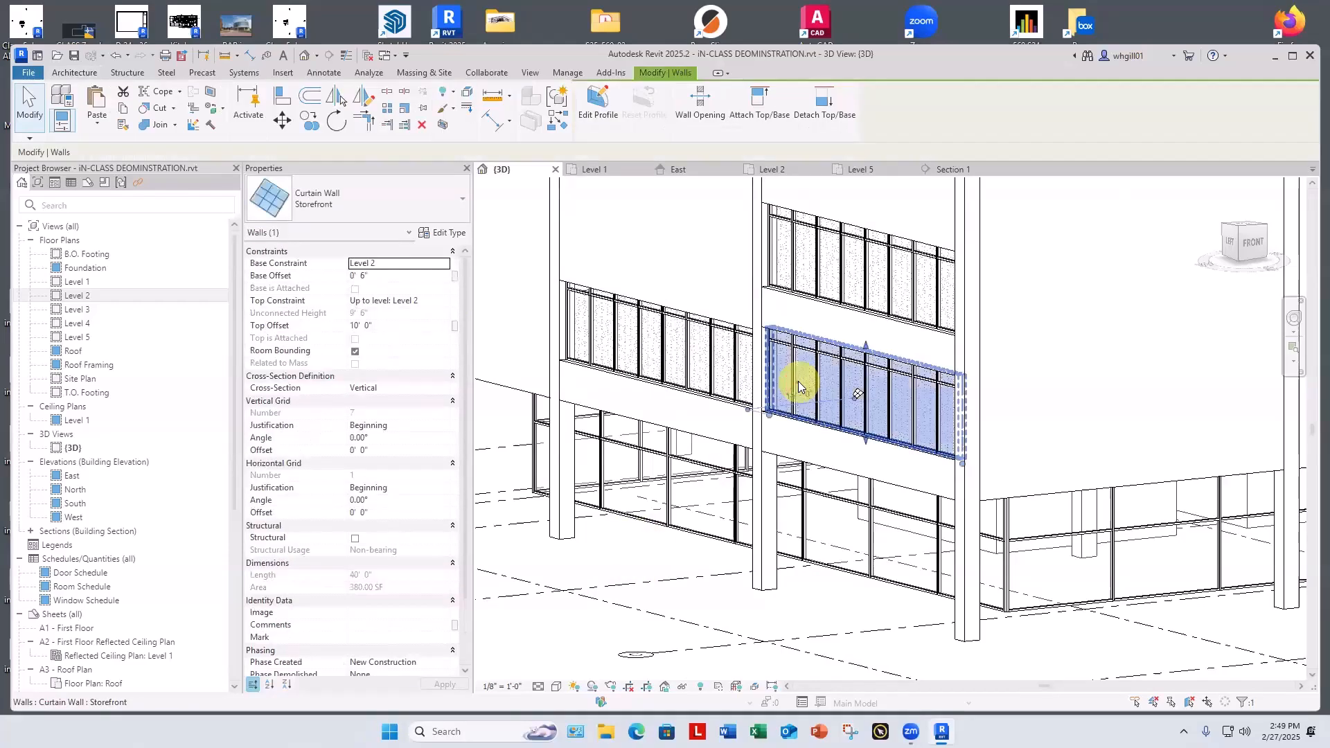
pyautogui.click(638, 312)
pyautogui.press('Escape')
pyautogui.click(638, 313)
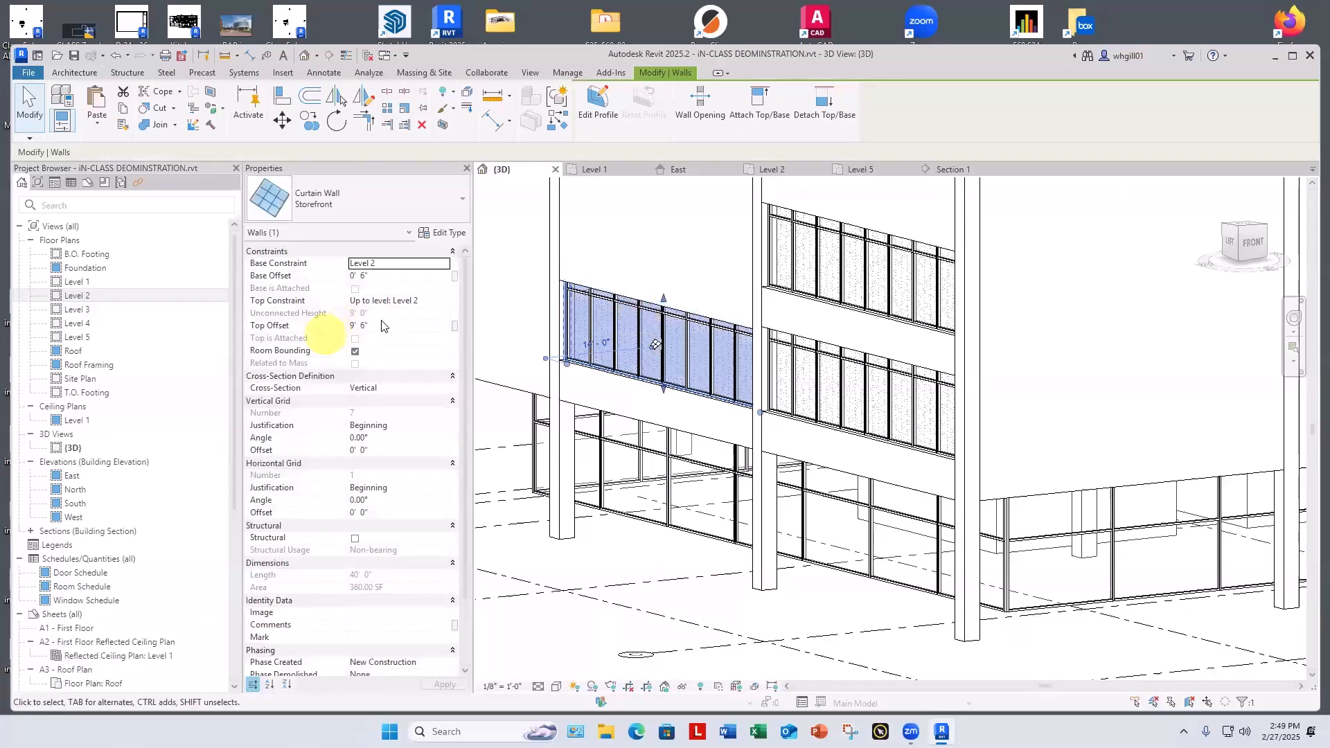
pyautogui.click(361, 325)
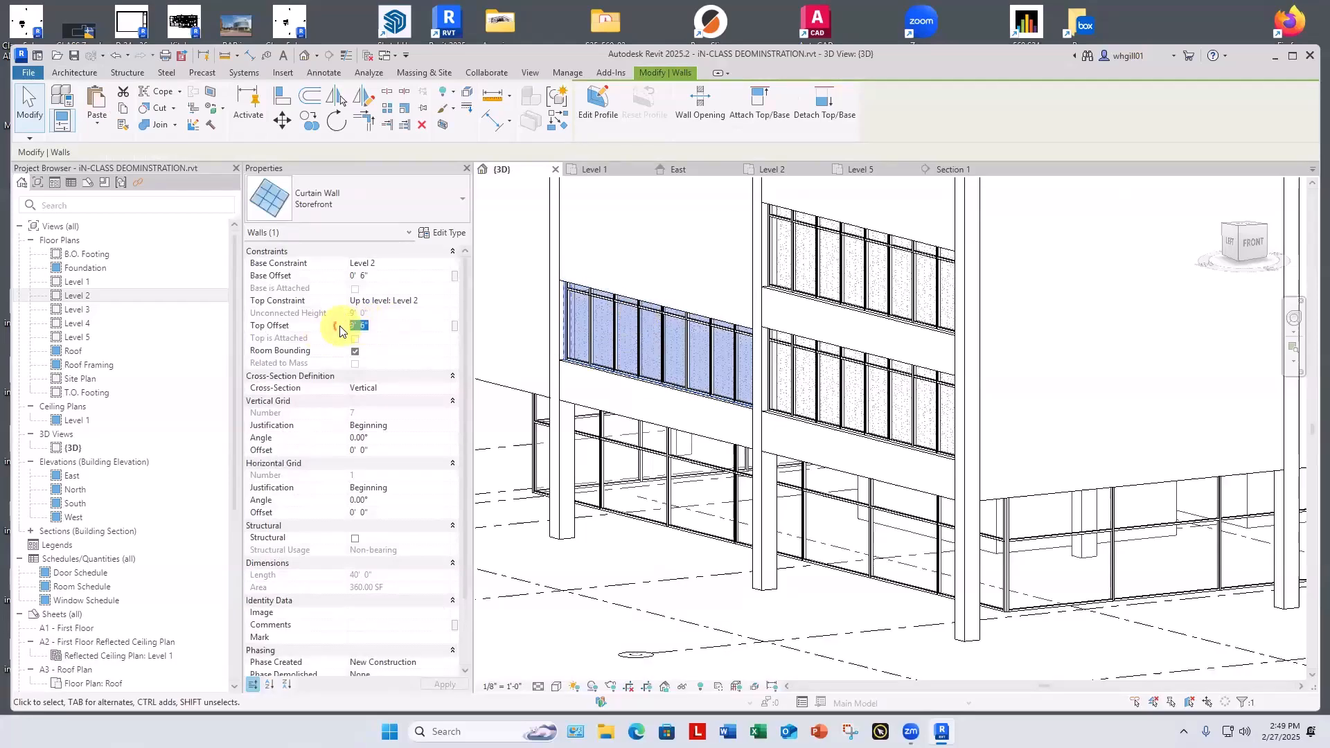
pyautogui.write('10')
pyautogui.press('Return')
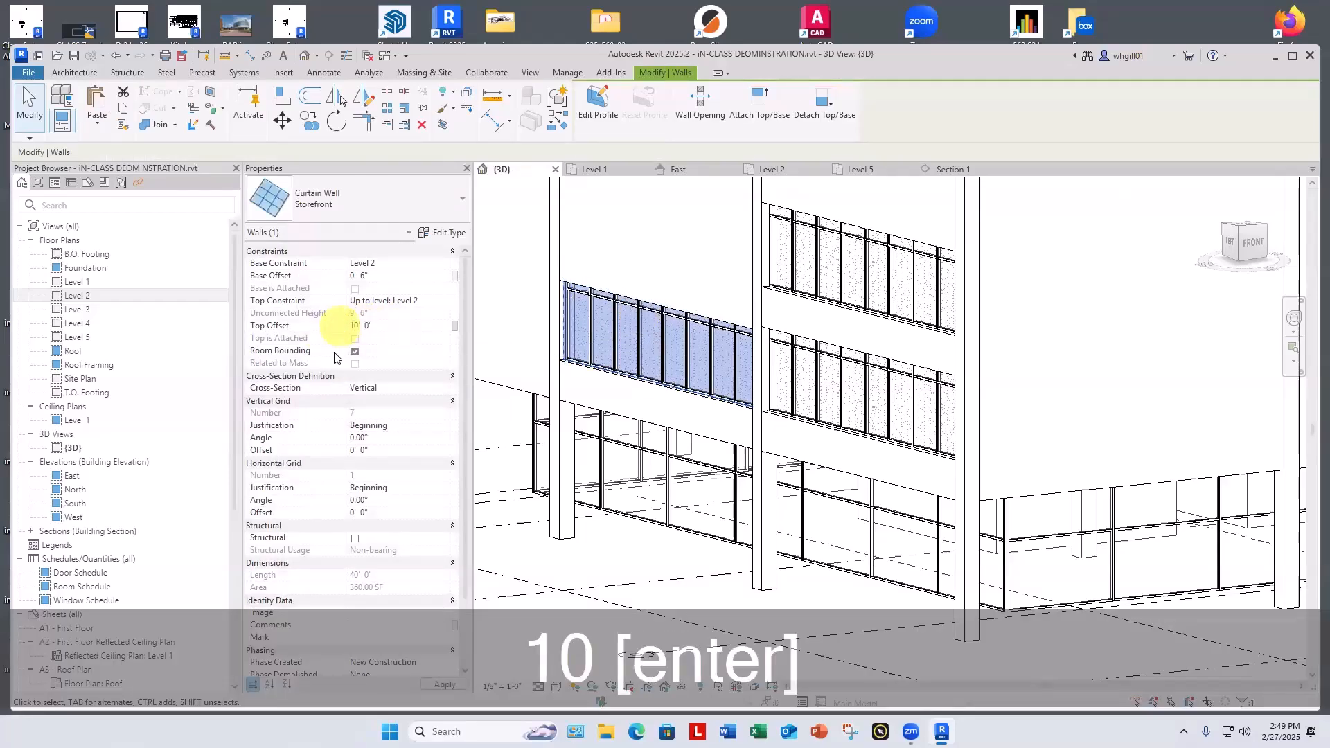
pyautogui.click(655, 553)
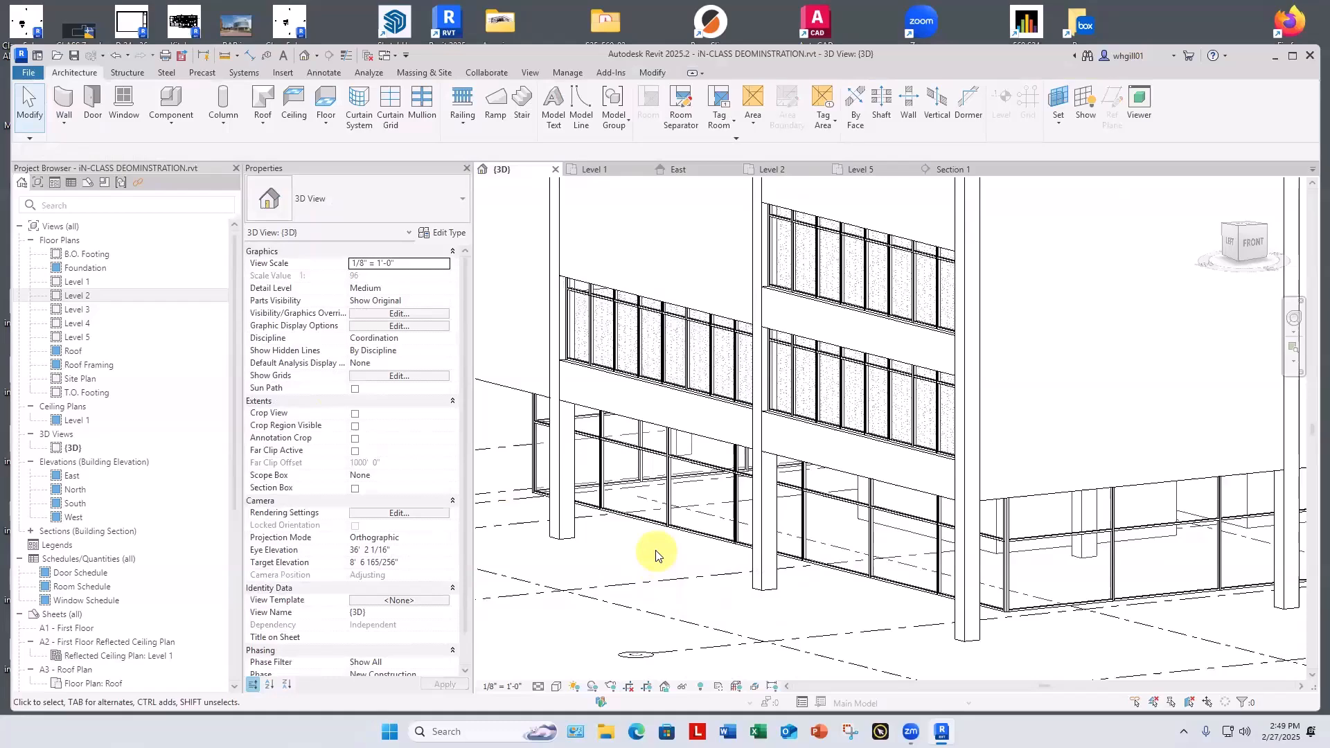
# Compare the offsets of the two Level 2 storefronts and delete the storefront curtain wall on Level 3.
pyautogui.click(690, 318)
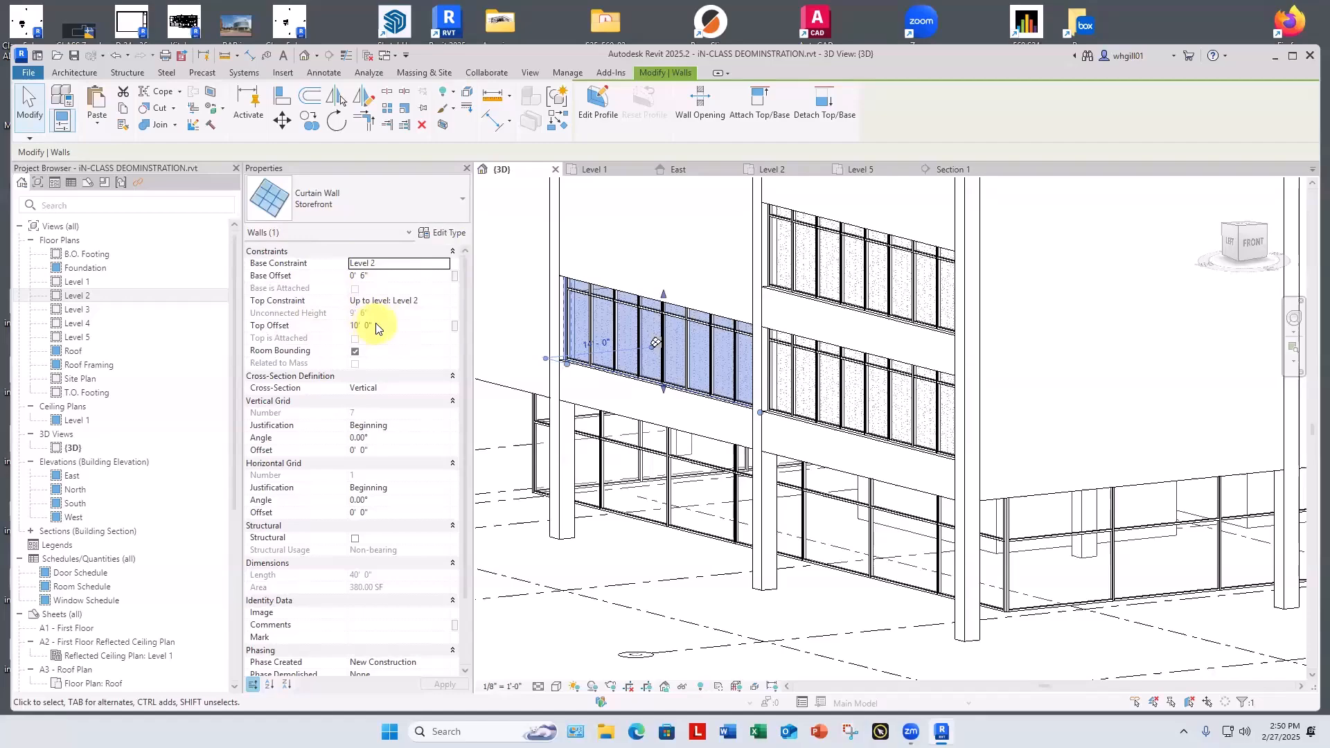
pyautogui.click(821, 356)
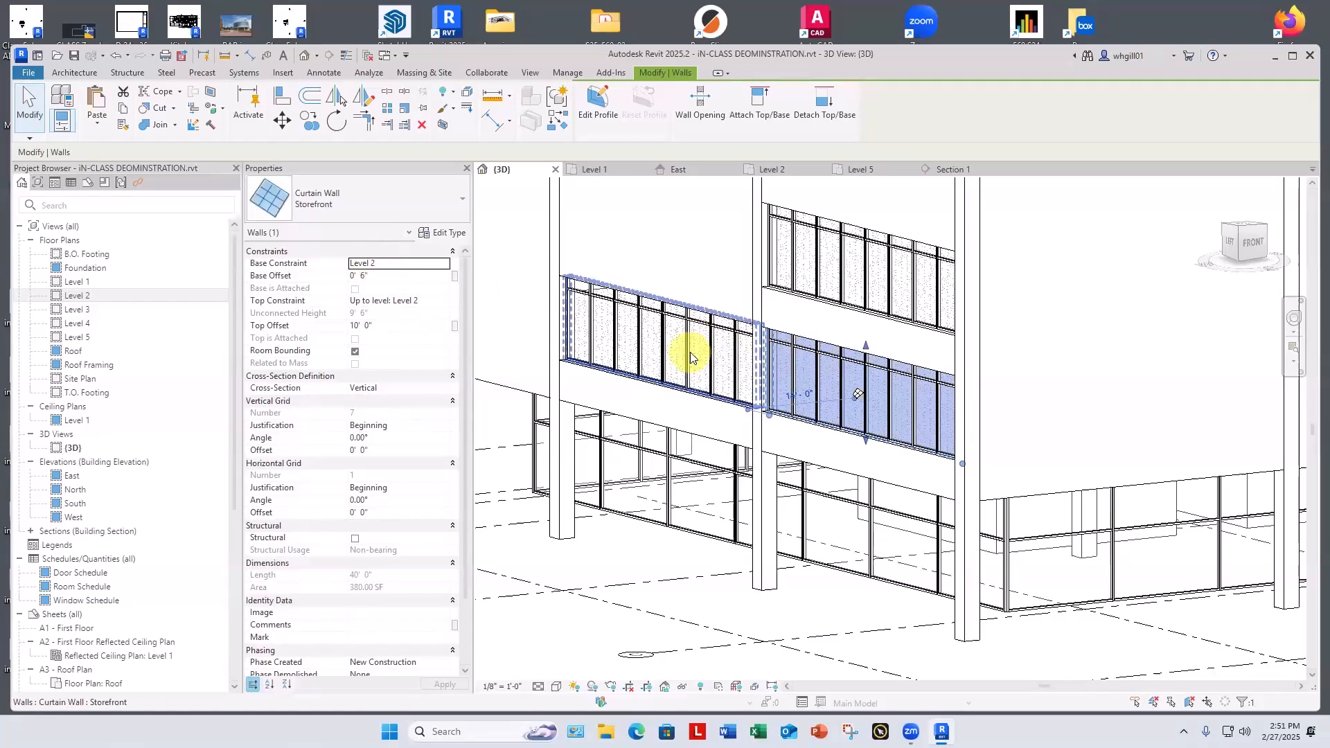
pyautogui.scroll(-5, 692, 357)
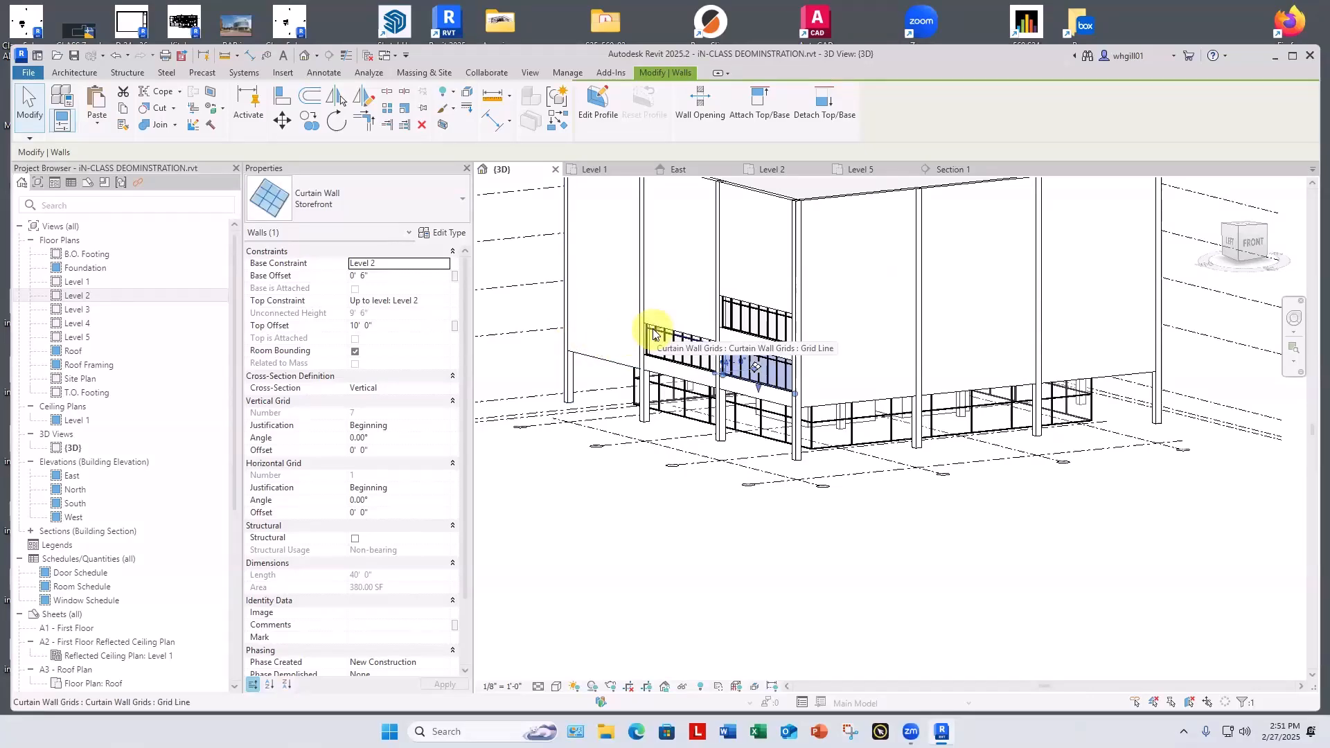
pyautogui.press('Delete')
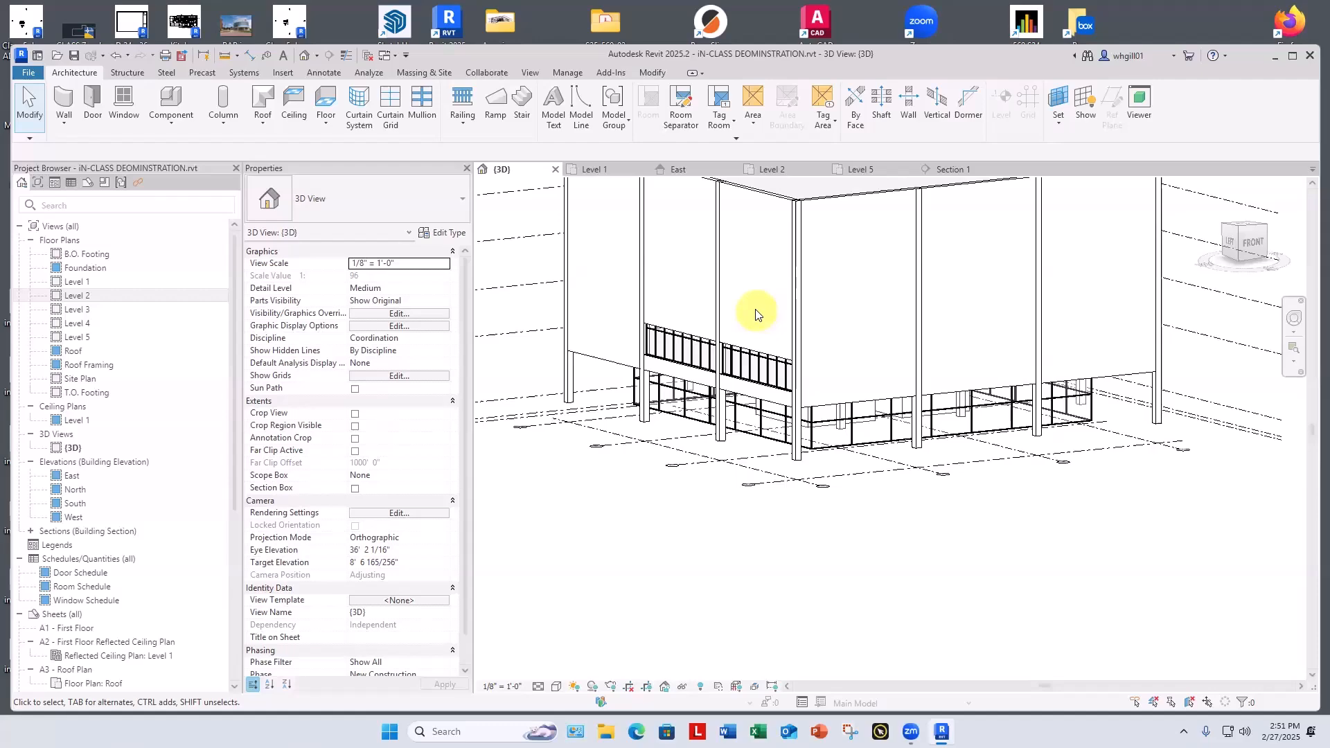
# In the Level 2 plan, copy the grid 1 storefront between grids B and C into the bay between grids A and B.
pyautogui.doubleClick(74, 296)
pyautogui.scroll(-4, 540, 305)
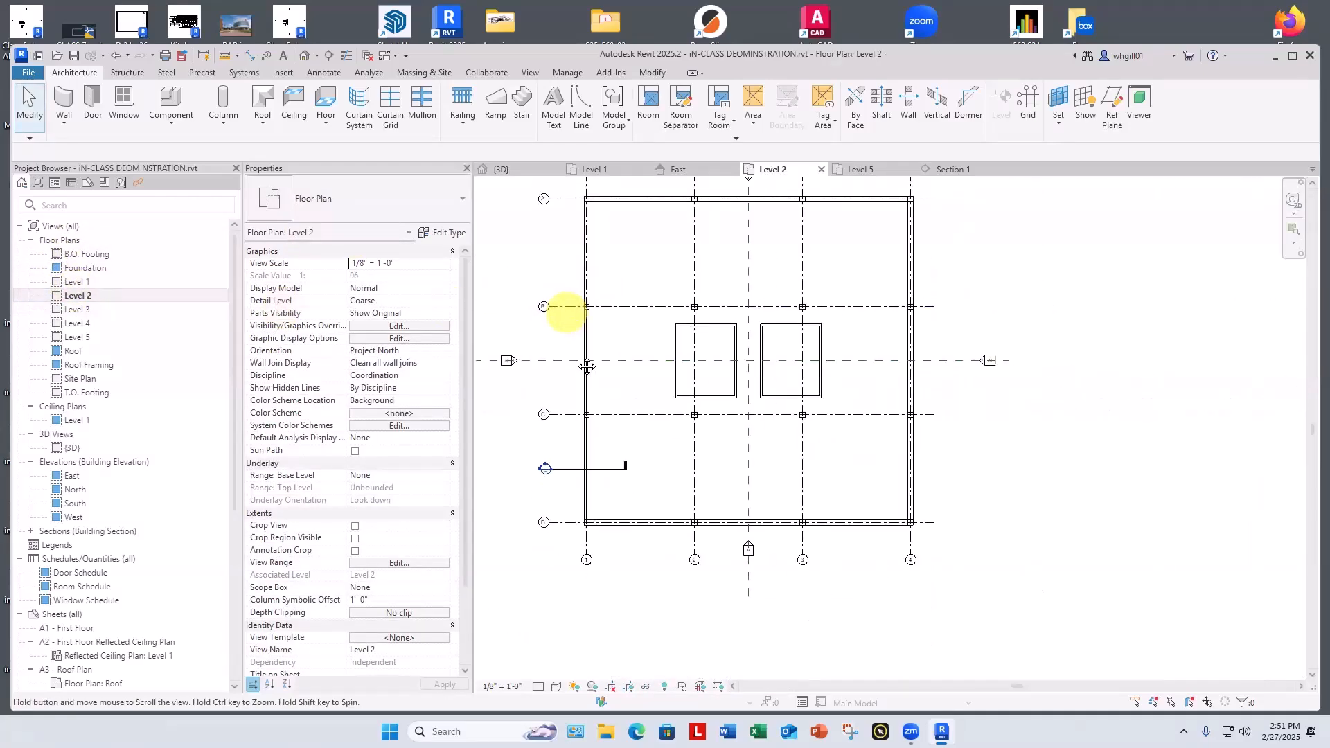
pyautogui.moveTo(587, 366); pyautogui.dragTo(598, 420, button='middle')
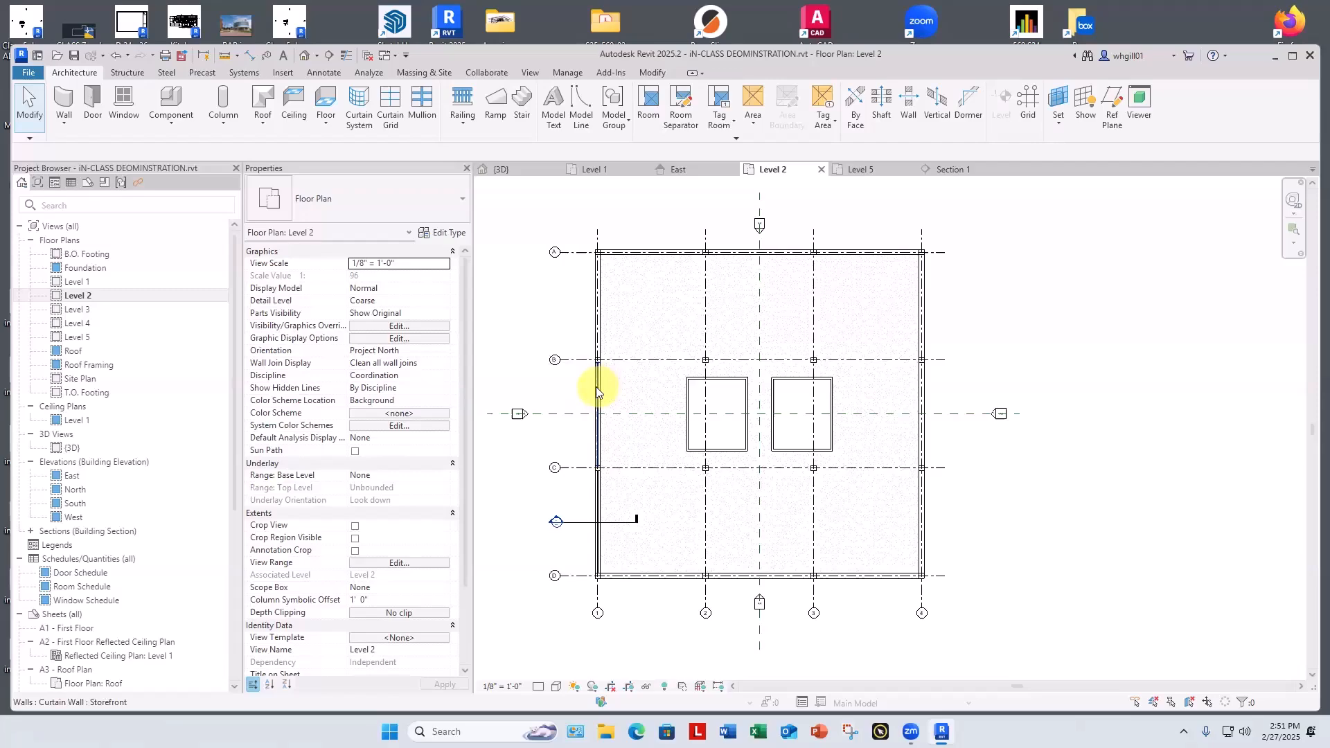
pyautogui.click(594, 387)
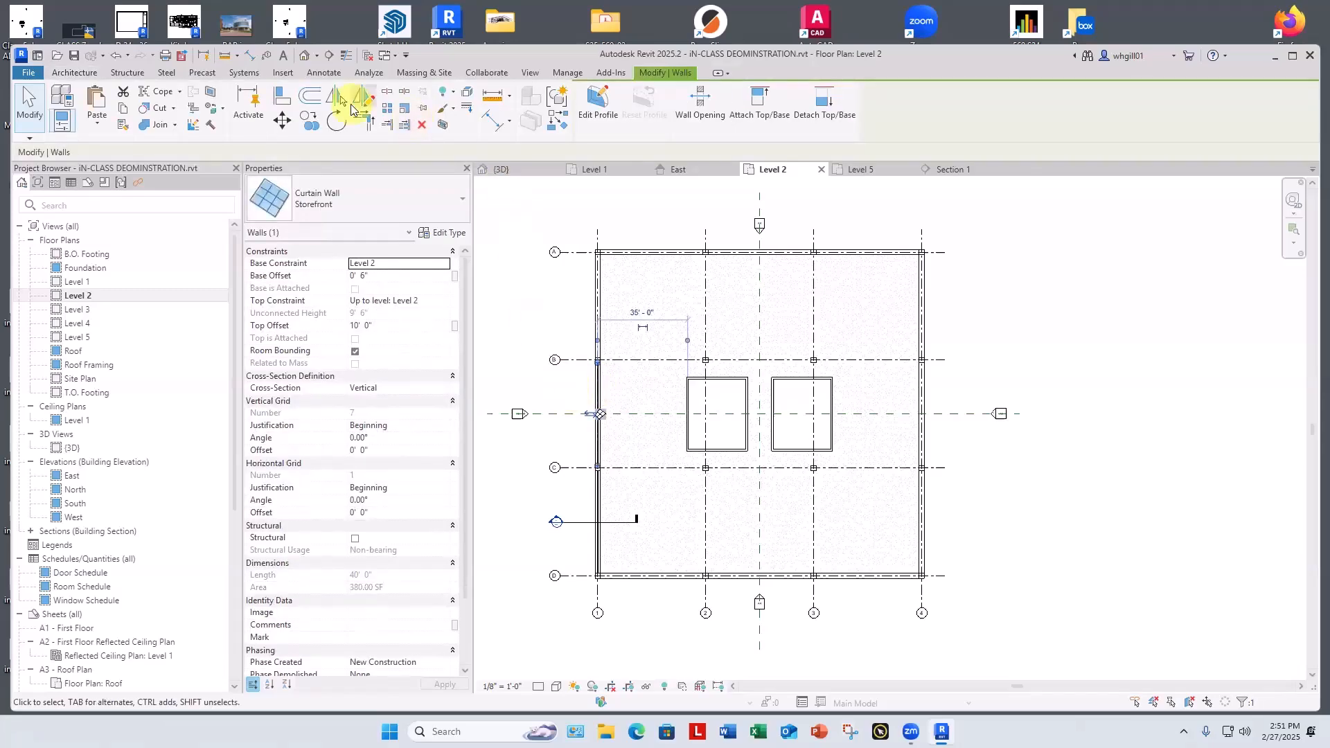
pyautogui.click(309, 120)
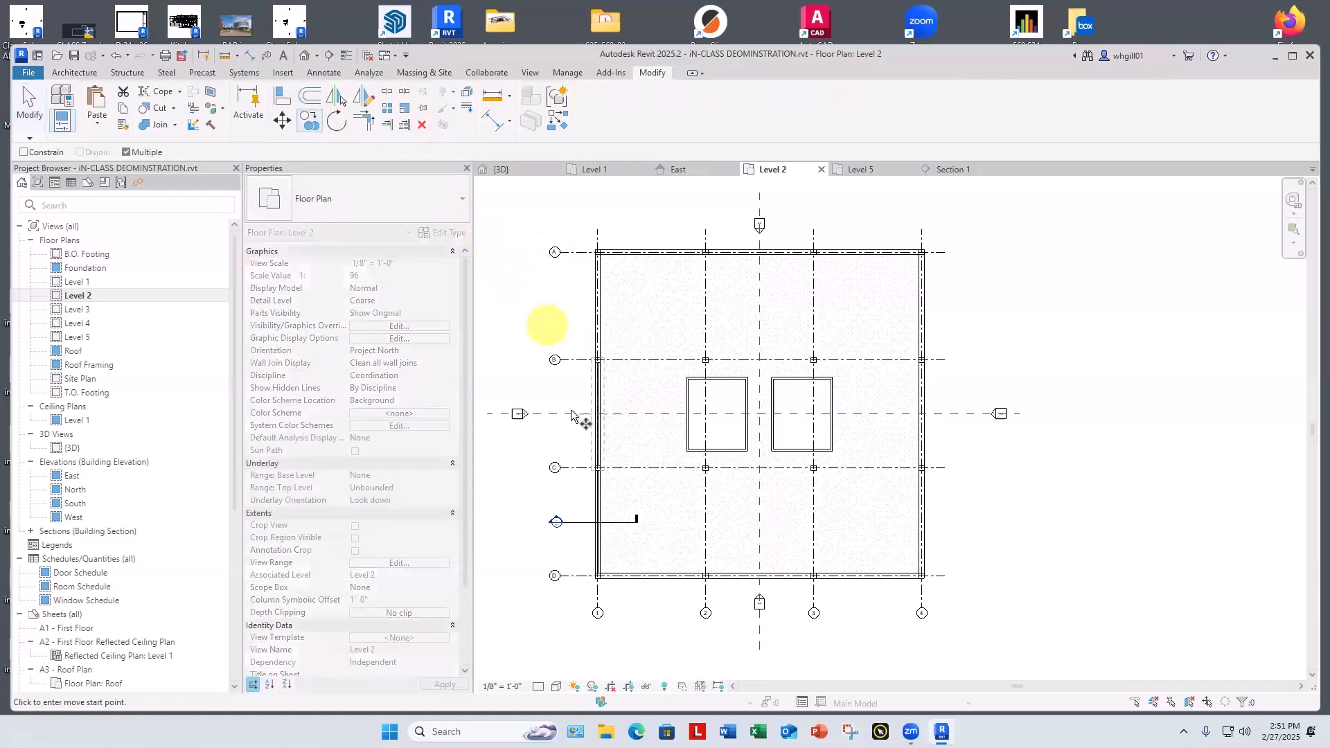
pyautogui.click(577, 361)
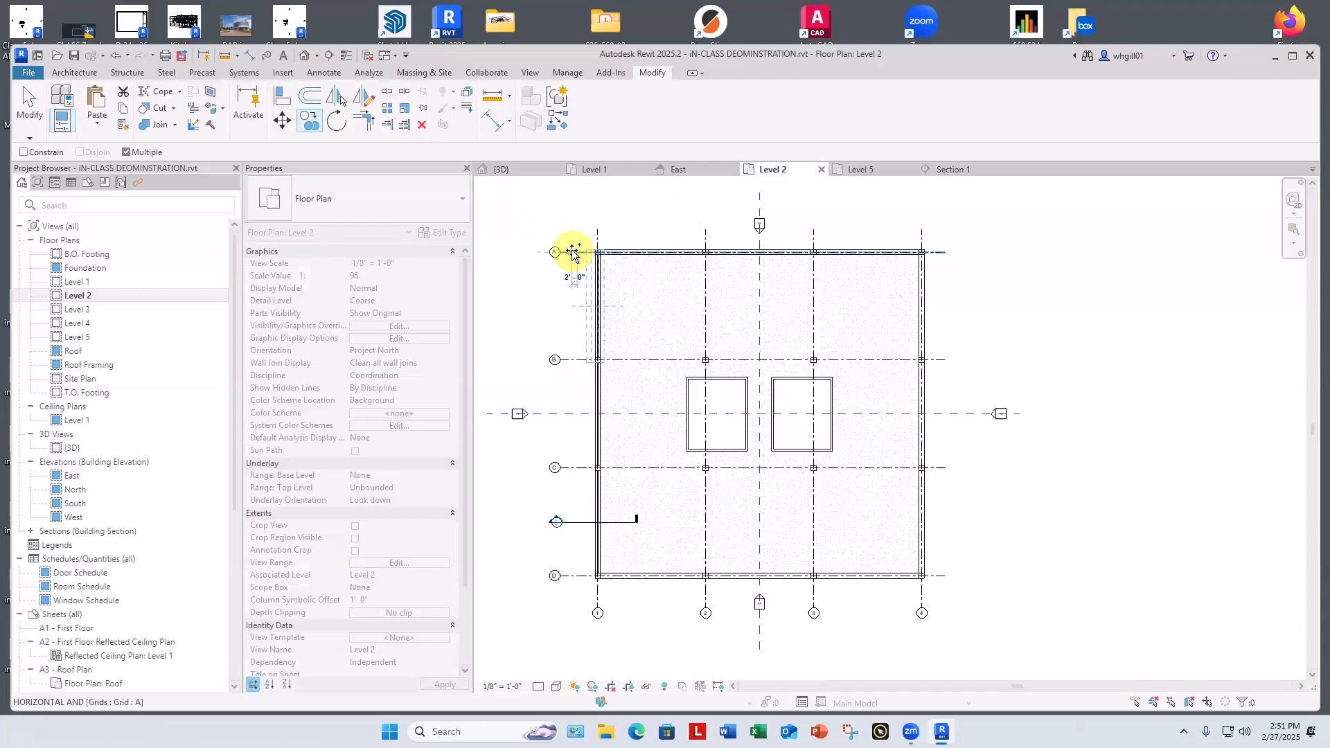
pyautogui.press('Escape')
pyautogui.press('Escape')
# Draw a Storefront curtain wall with a 10' top offset along grid A, between the columns at grids 1 and 2.
pyautogui.scroll(-1, 602, 208)
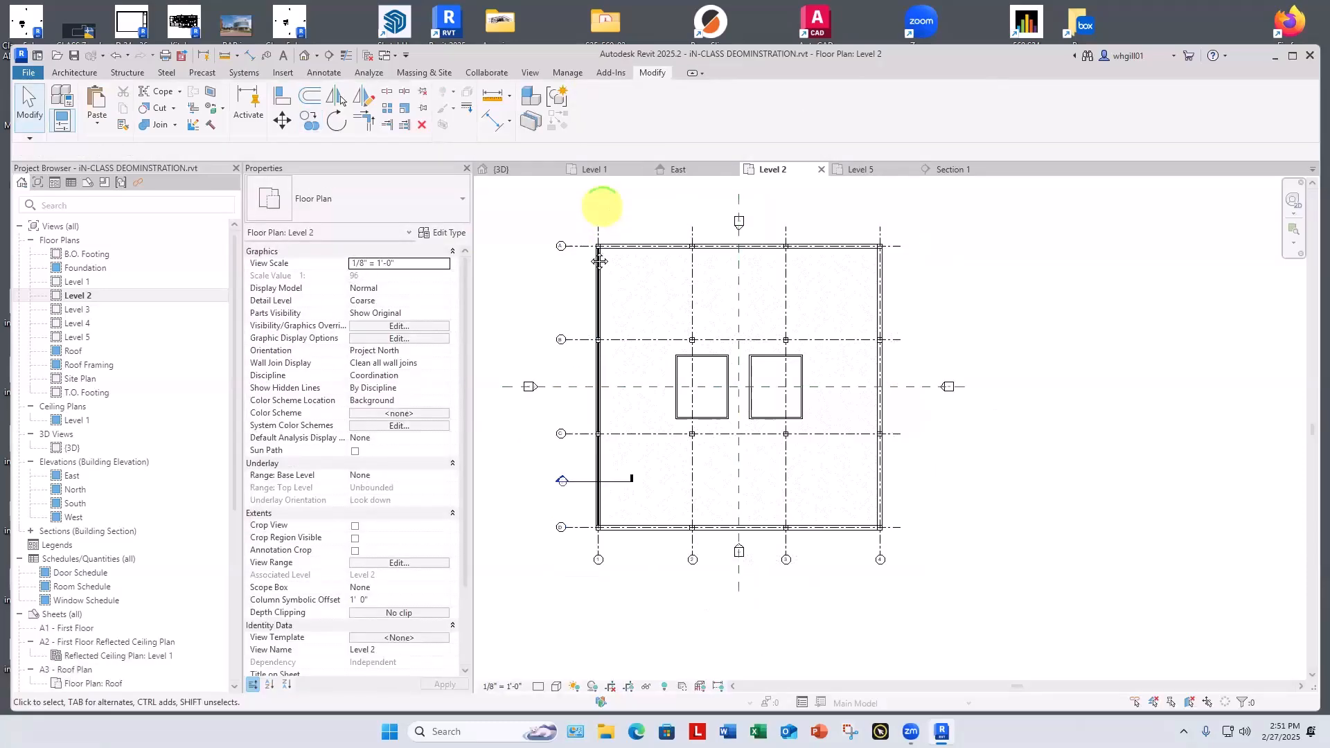
pyautogui.scroll(6, 579, 282)
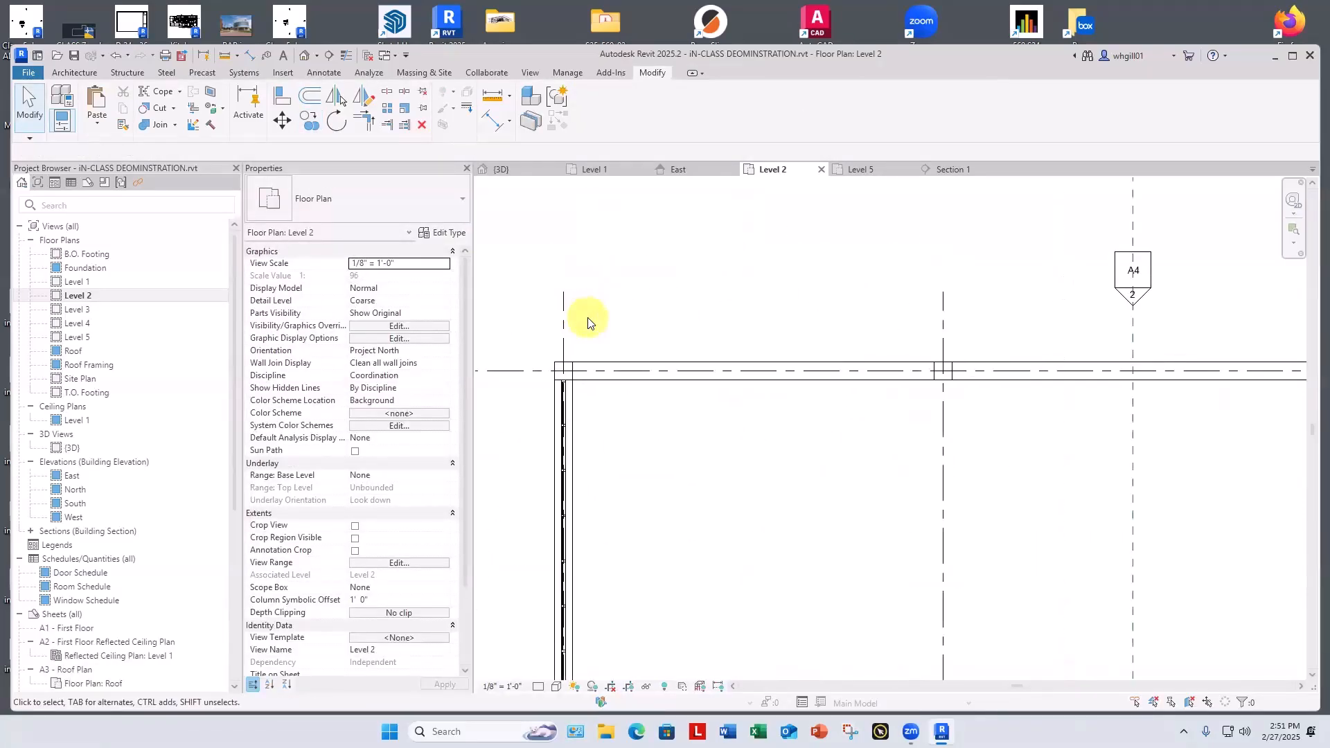
pyautogui.press('w')
pyautogui.press('a')
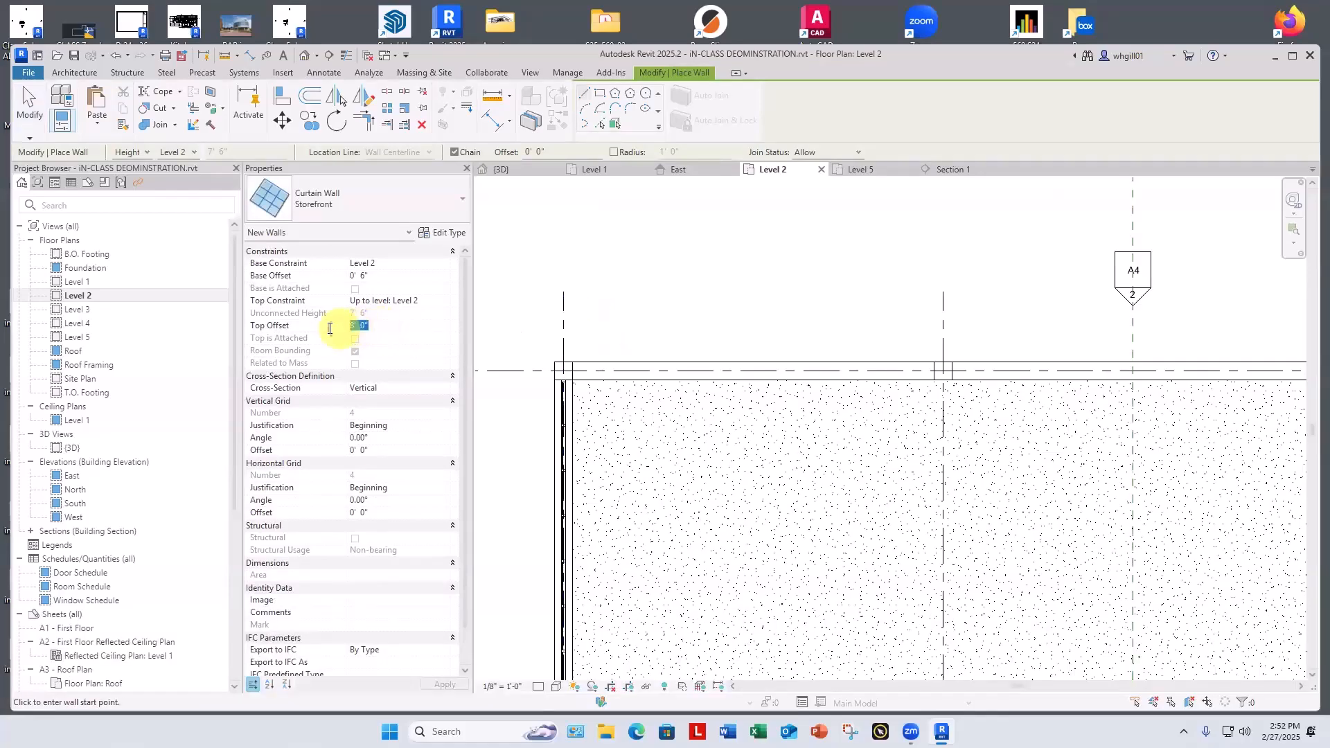
pyautogui.write('10')
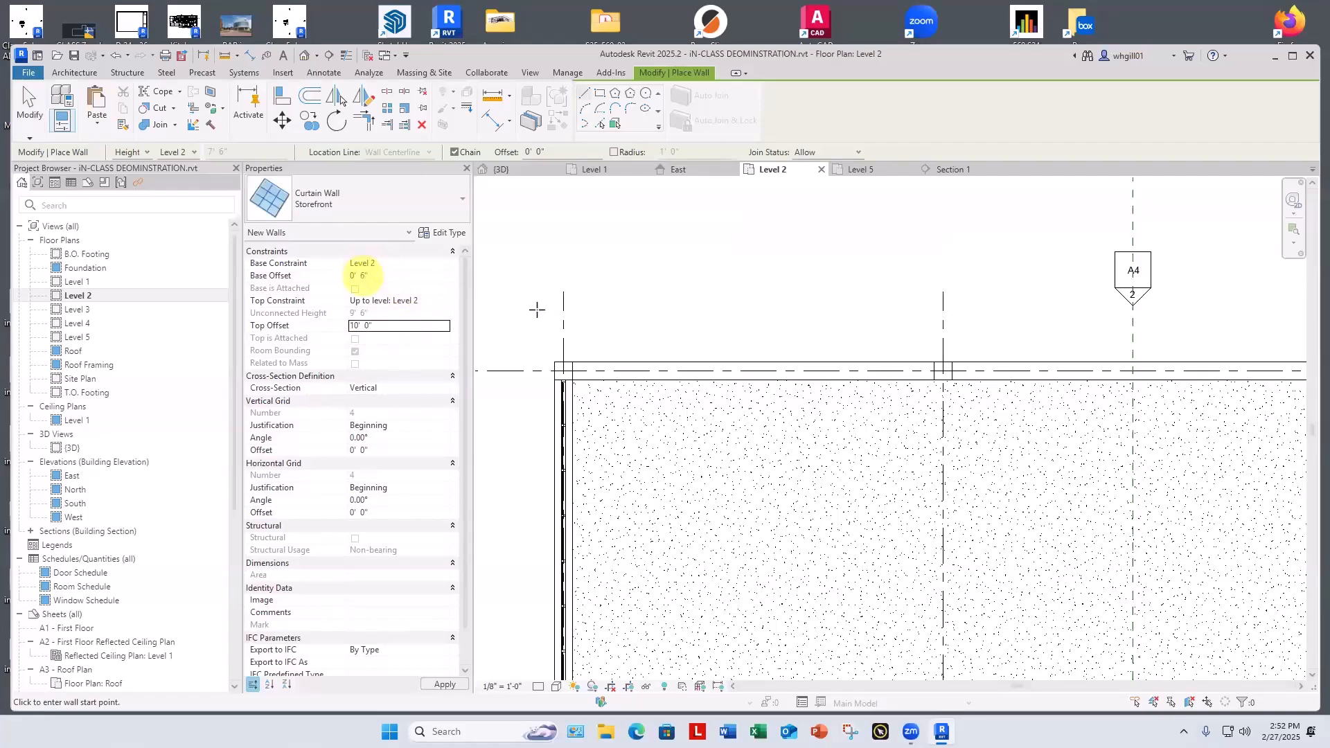
pyautogui.click(567, 369)
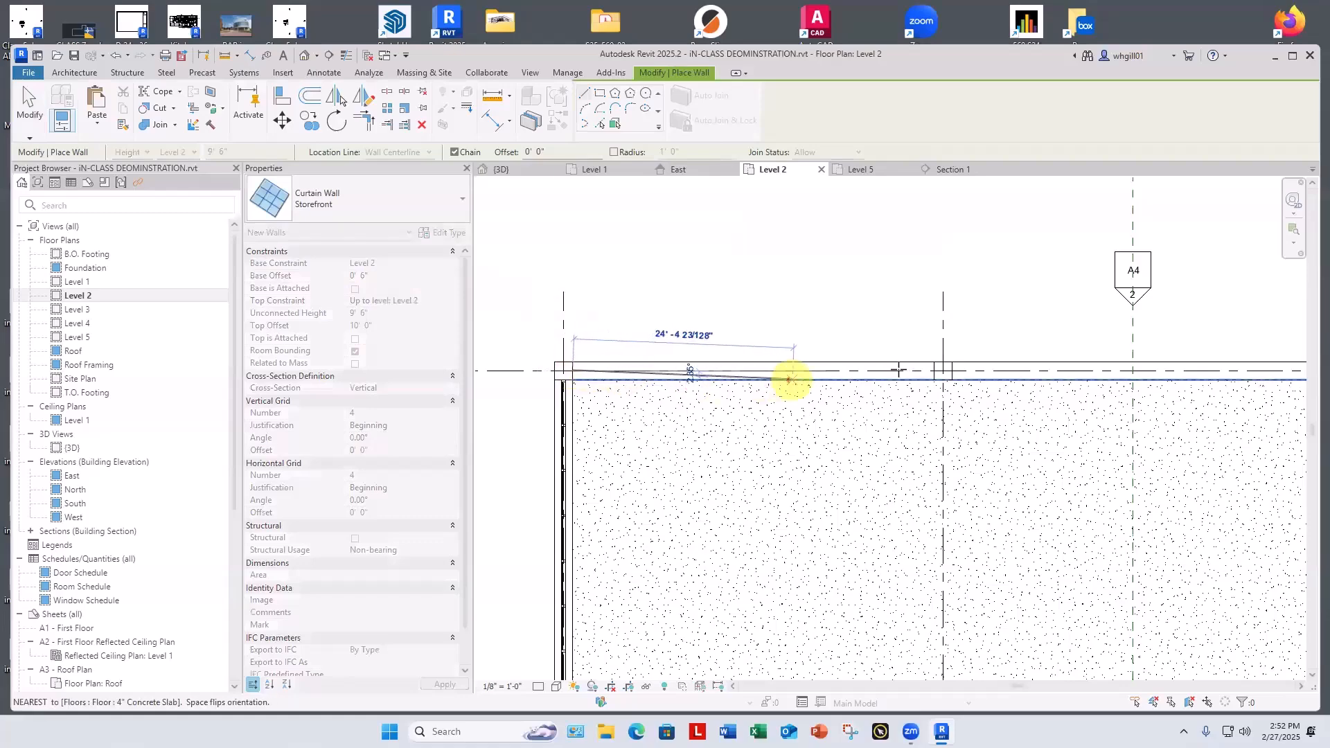
pyautogui.click(934, 370)
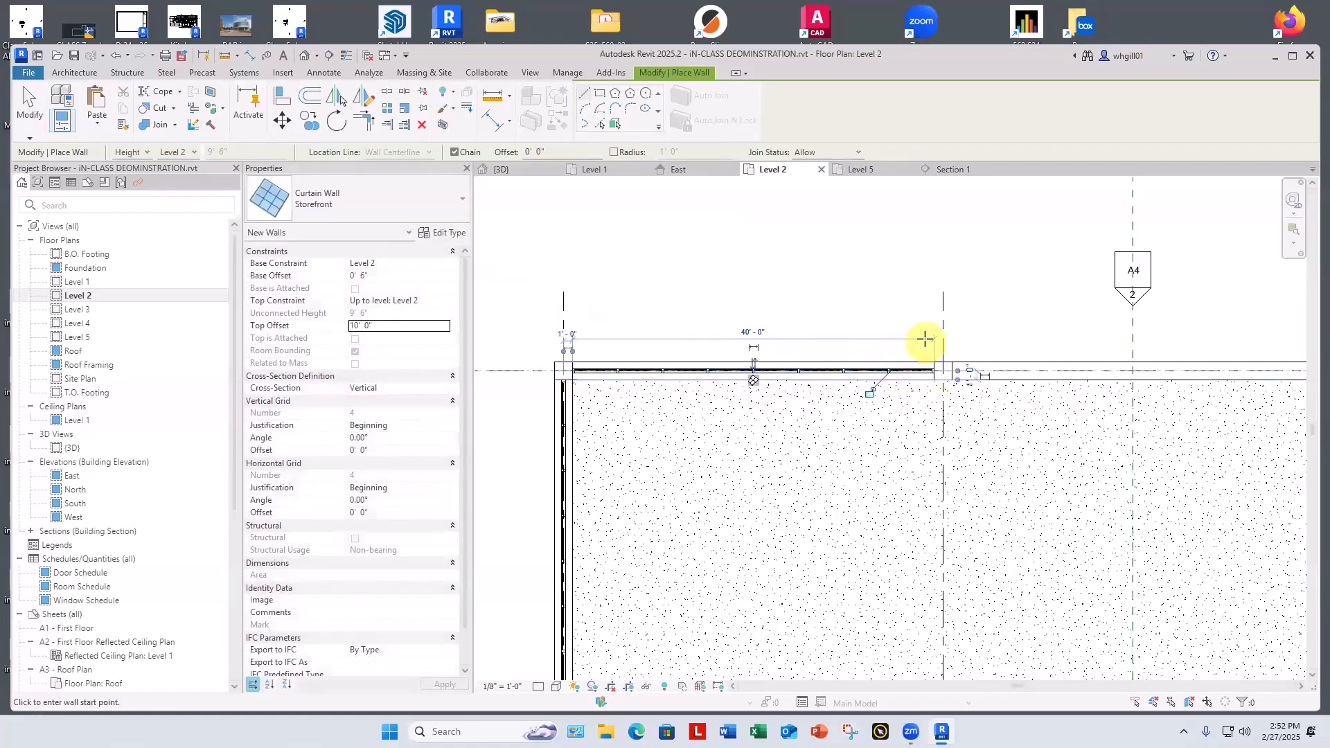
pyautogui.press('Escape')
# Draw Storefront curtain walls along grid A in the two remaining bays, from grid 2 to 3 and from grid 3 to 4.
pyautogui.click(953, 371)
pyautogui.moveTo(1119, 372); pyautogui.dragTo(880, 377, button='middle')
pyautogui.click(1074, 377)
pyautogui.press('Escape')
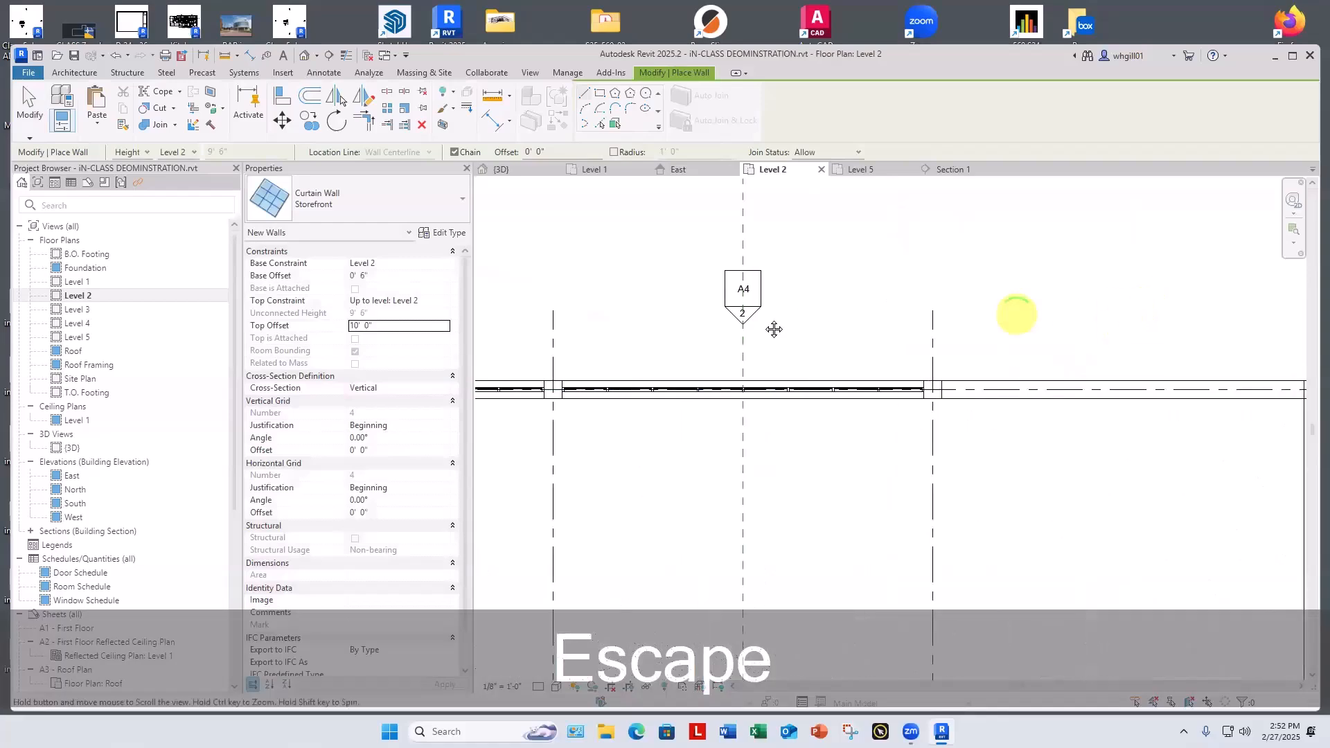
pyautogui.click(599, 402)
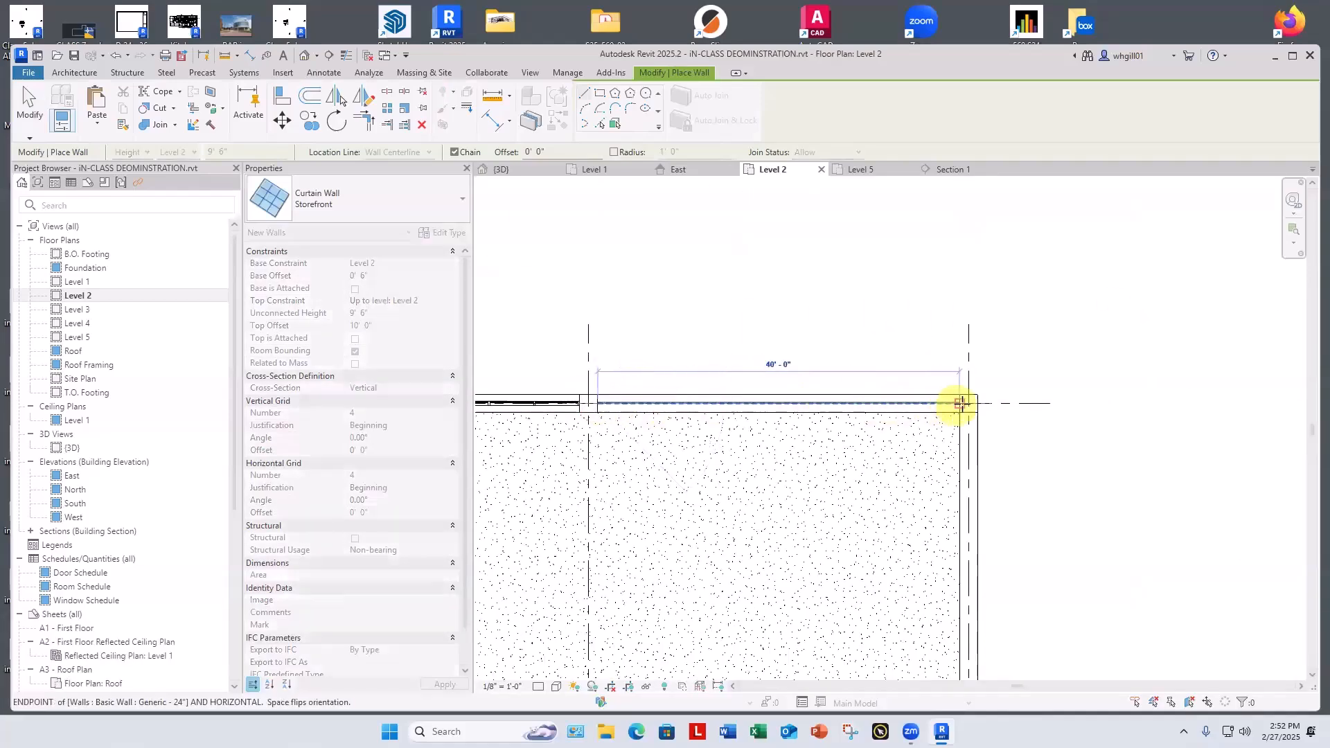
pyautogui.press('Escape')
pyautogui.press('Escape')
pyautogui.scroll(-3, 887, 297)
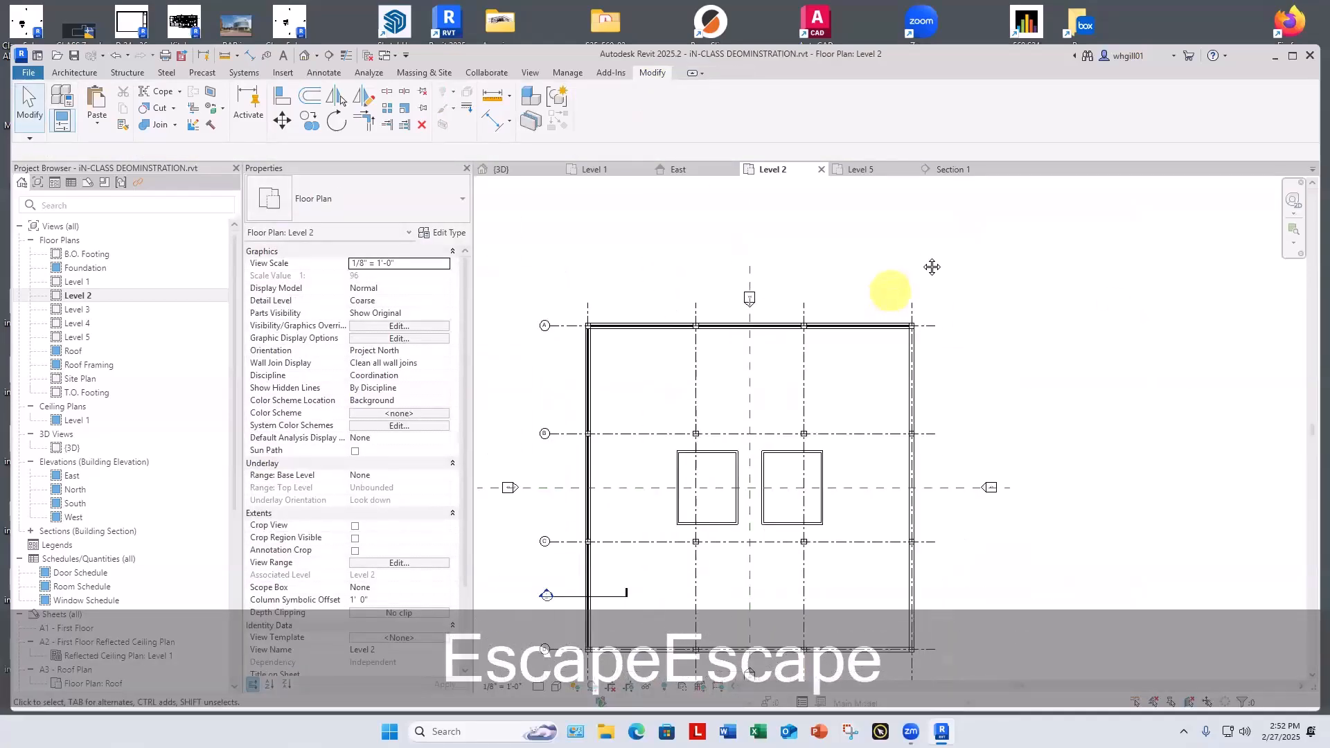
pyautogui.moveTo(1152, 311); pyautogui.dragTo(1096, 338, button='middle')
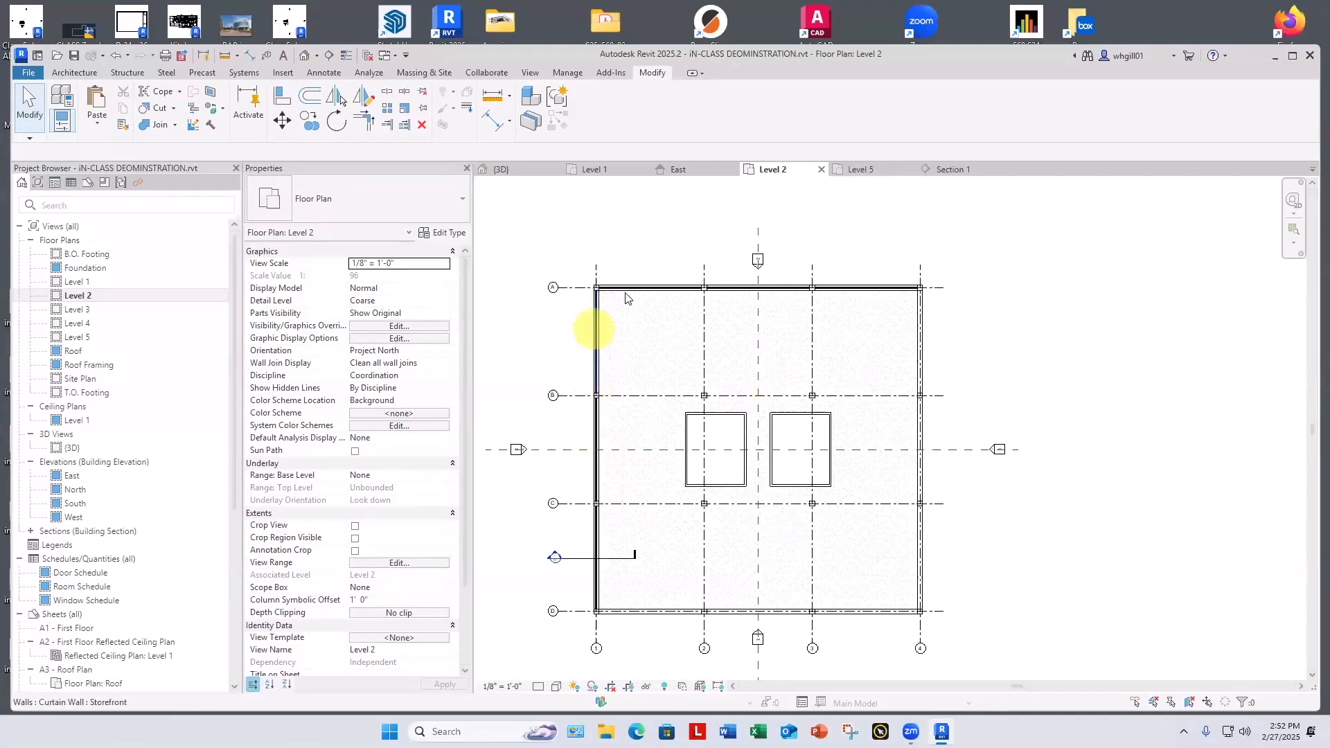
pyautogui.press('Escape')
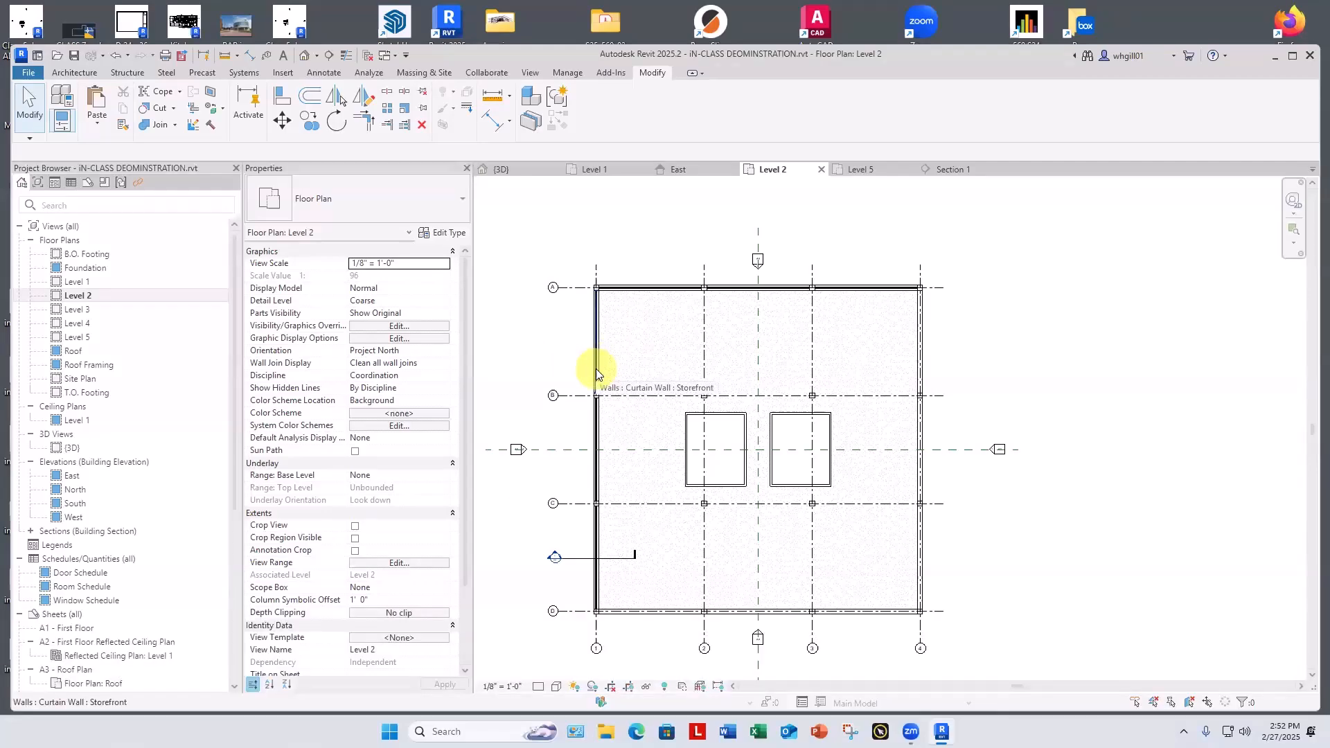
# Mirror the three Level 2 storefronts on grid 1 about the vertical centerline between grids 2 and 3, and check the 3D view.
pyautogui.click(595, 374)
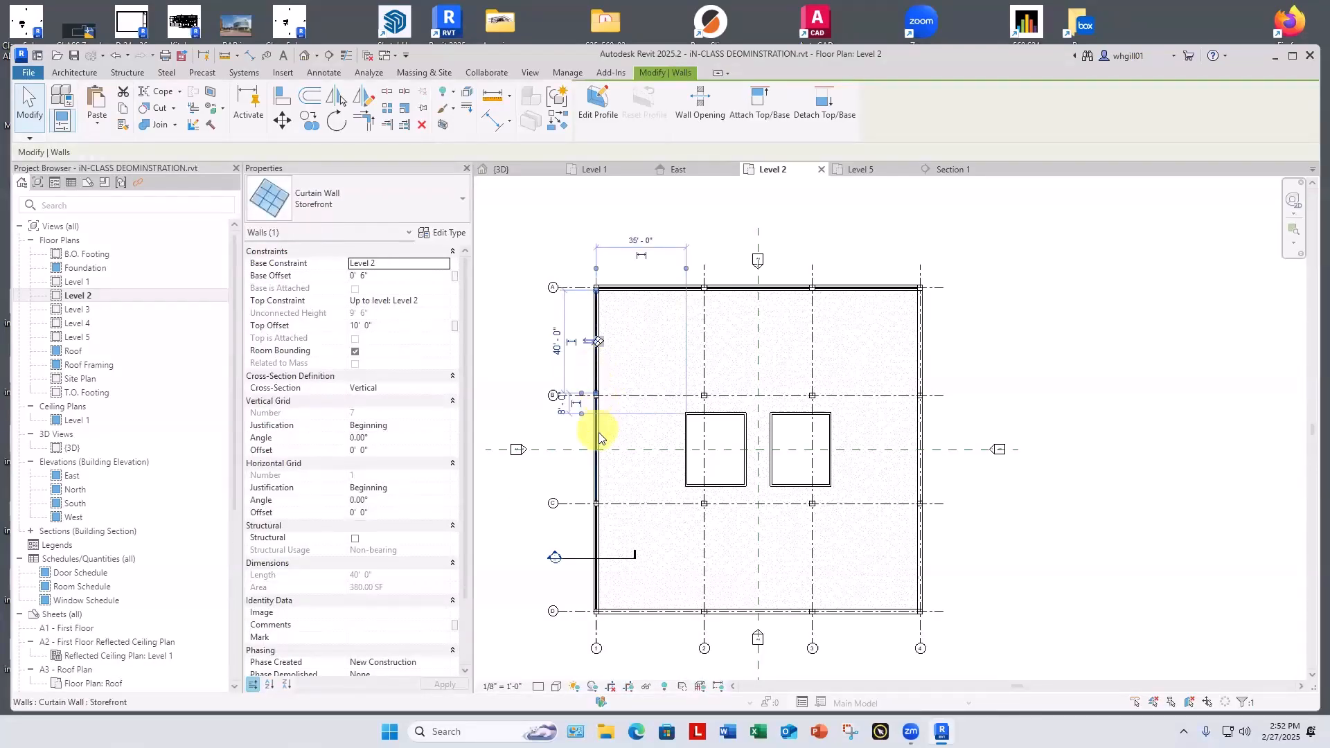
pyautogui.keyDown('ctrl'); pyautogui.click(597, 435); pyautogui.keyUp('ctrl')
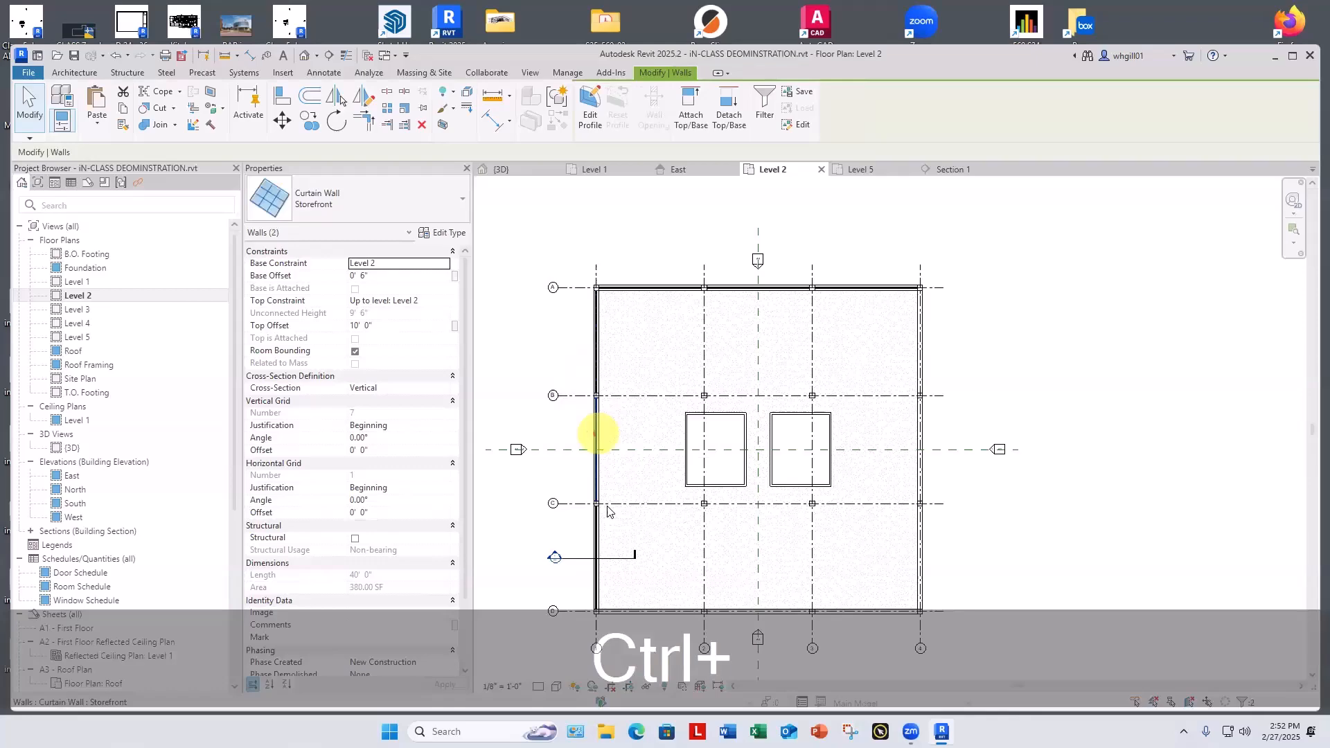
pyautogui.keyDown('ctrl'); pyautogui.click(595, 567); pyautogui.keyUp('ctrl')
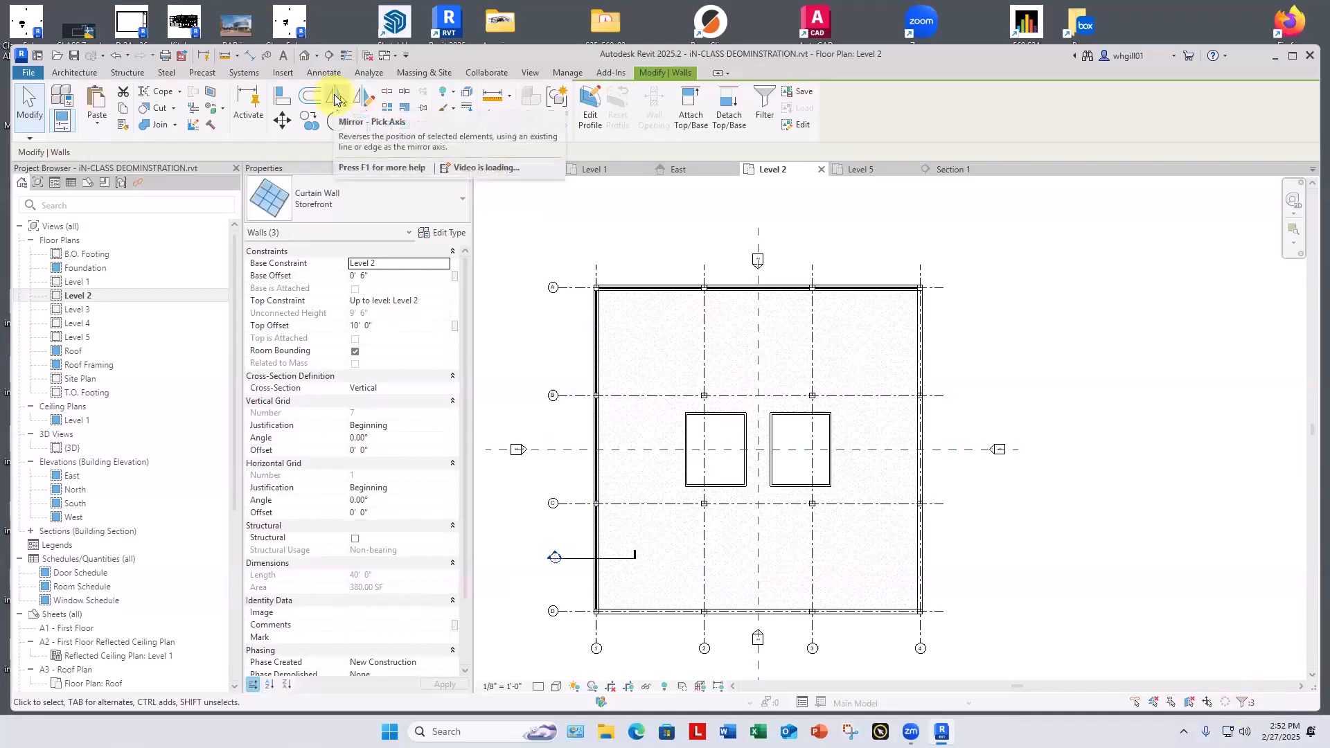
pyautogui.click(335, 99)
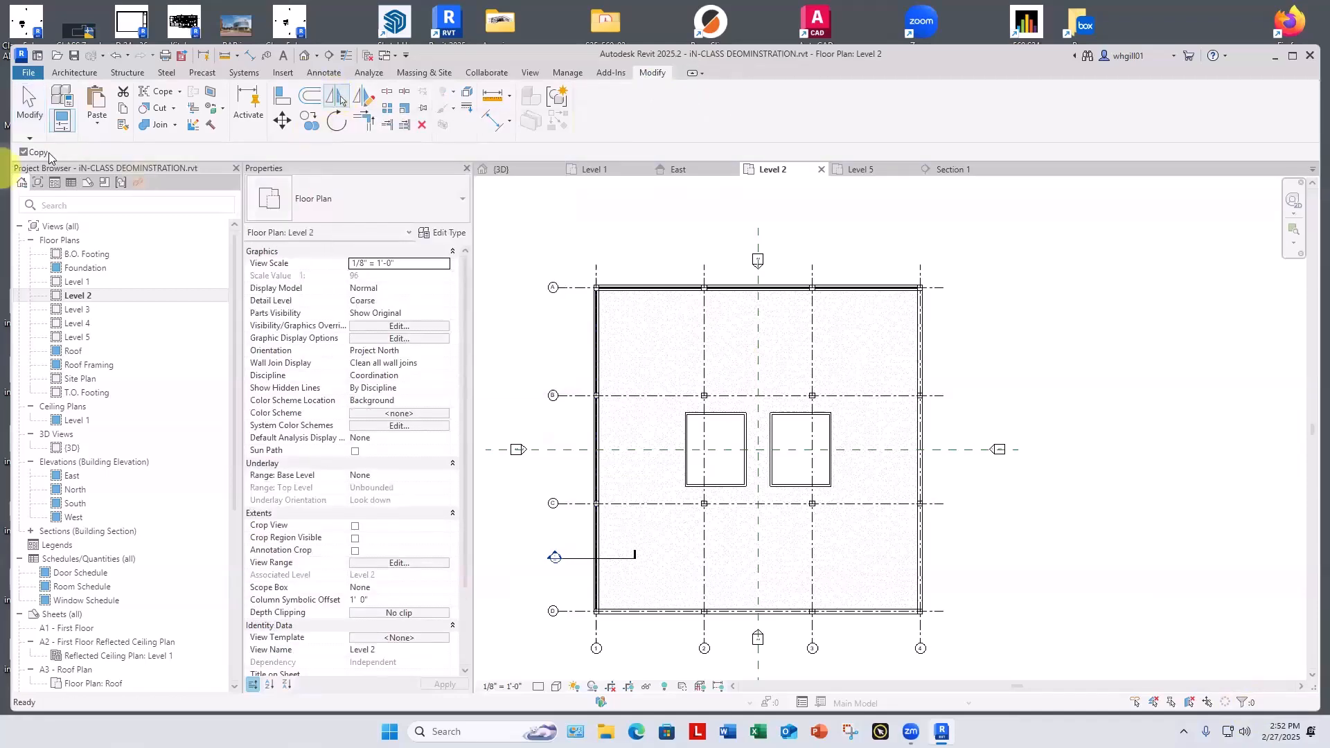
pyautogui.click(24, 152)
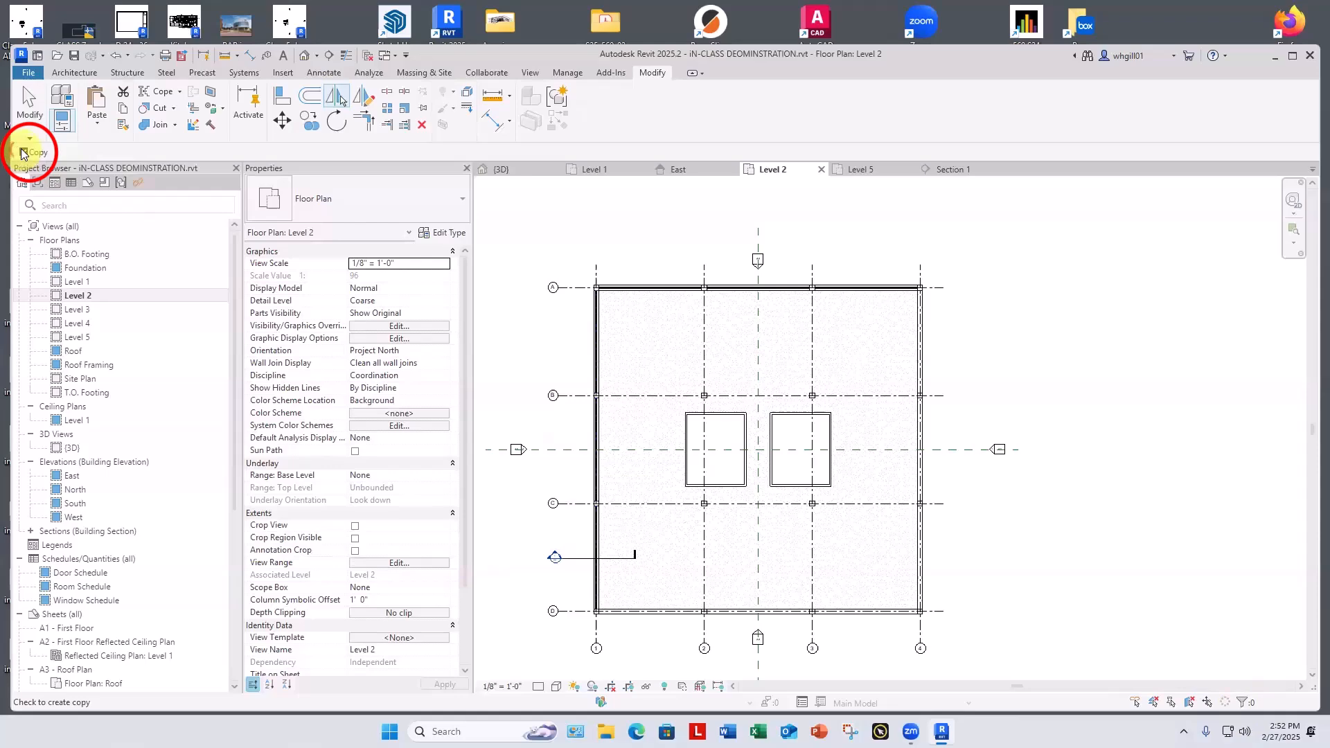
pyautogui.click(755, 321)
pyautogui.click(807, 223)
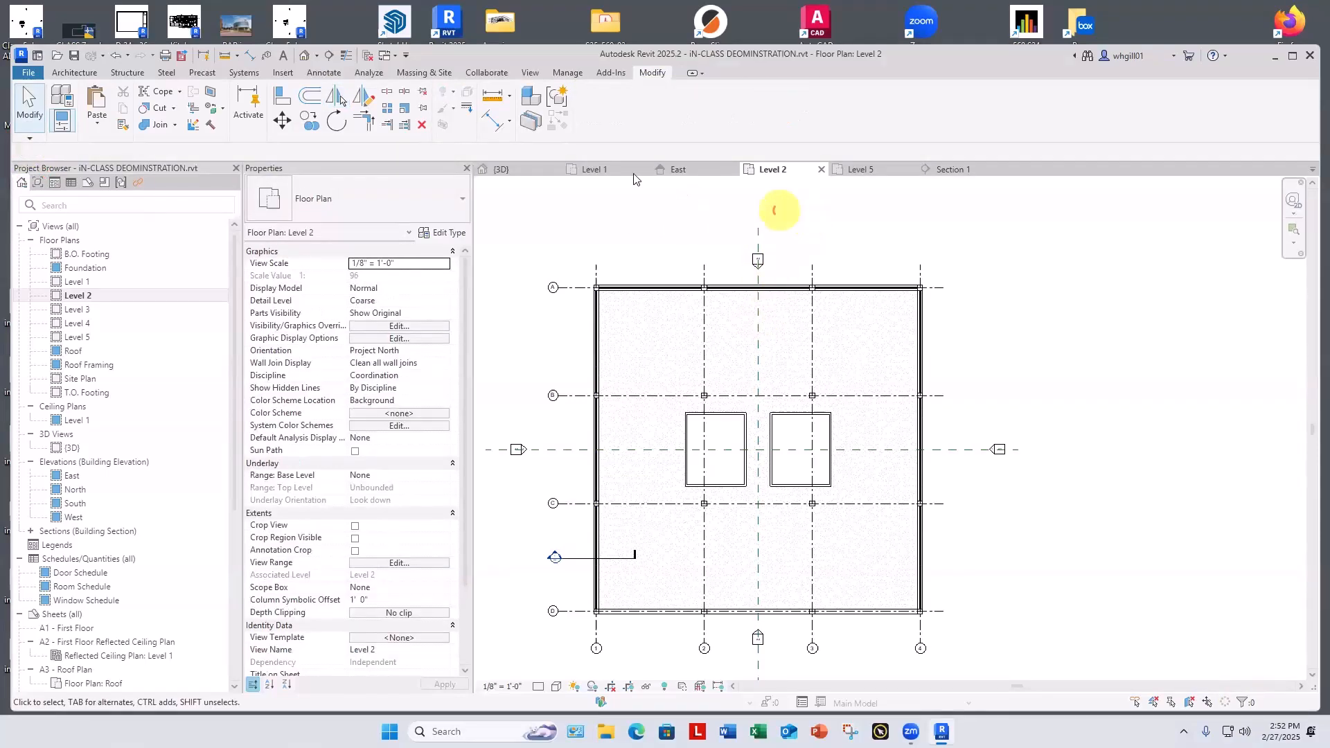
pyautogui.click(502, 169)
pyautogui.keyDown('shift'); pyautogui.moveTo(769, 444); pyautogui.dragTo(737, 485, button='middle'); pyautogui.keyUp('shift')
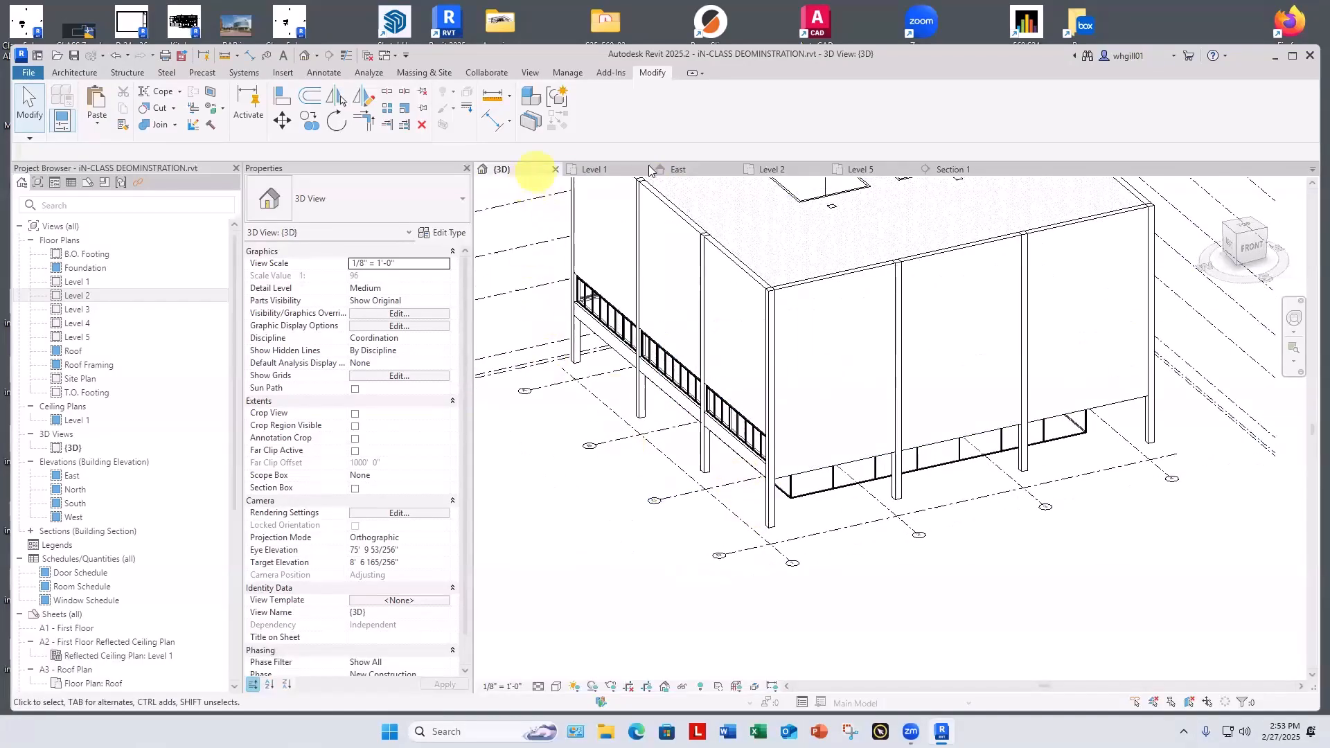
# Mirror the three Level 2 storefronts on grid A to grid D about the horizontal centerline between grids B and C, and check in 3D.
pyautogui.click(770, 169)
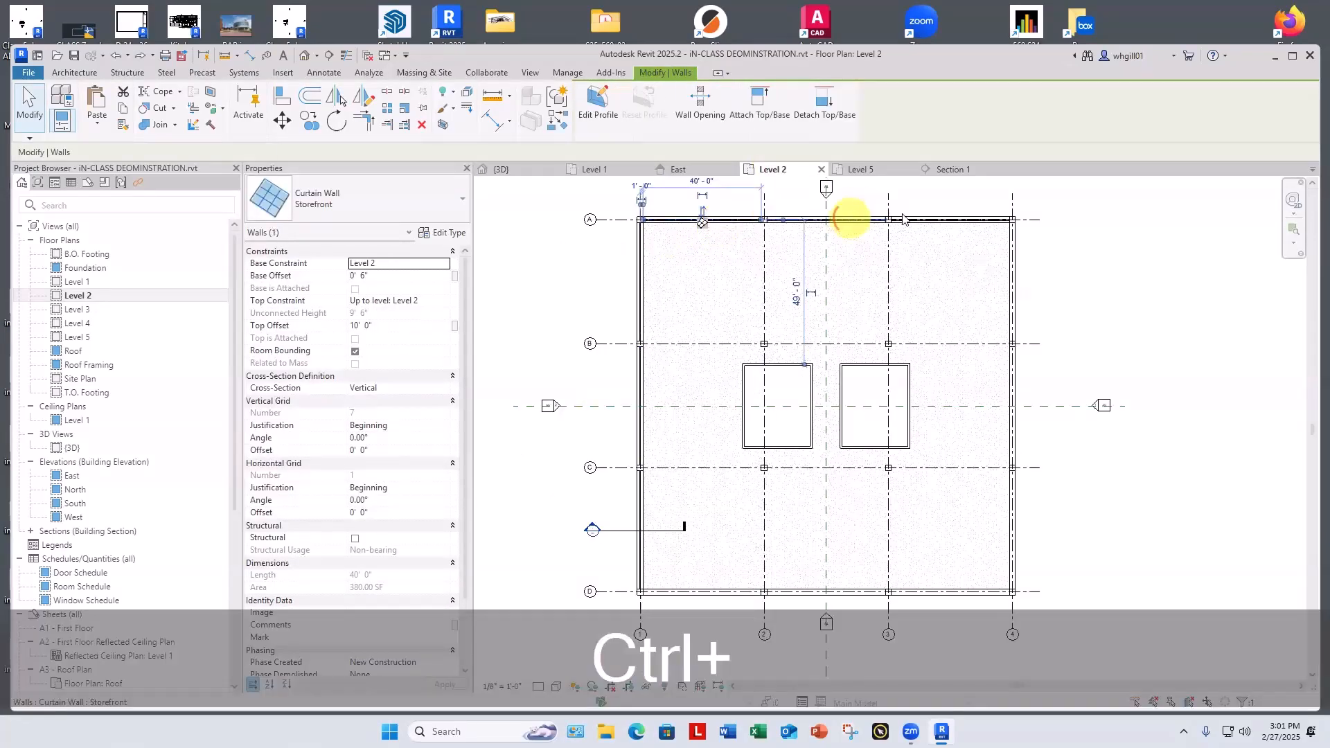
pyautogui.keyDown('ctrl'); pyautogui.click(854, 220); pyautogui.keyUp('ctrl')
pyautogui.keyDown('ctrl'); pyautogui.click(909, 221); pyautogui.keyUp('ctrl')
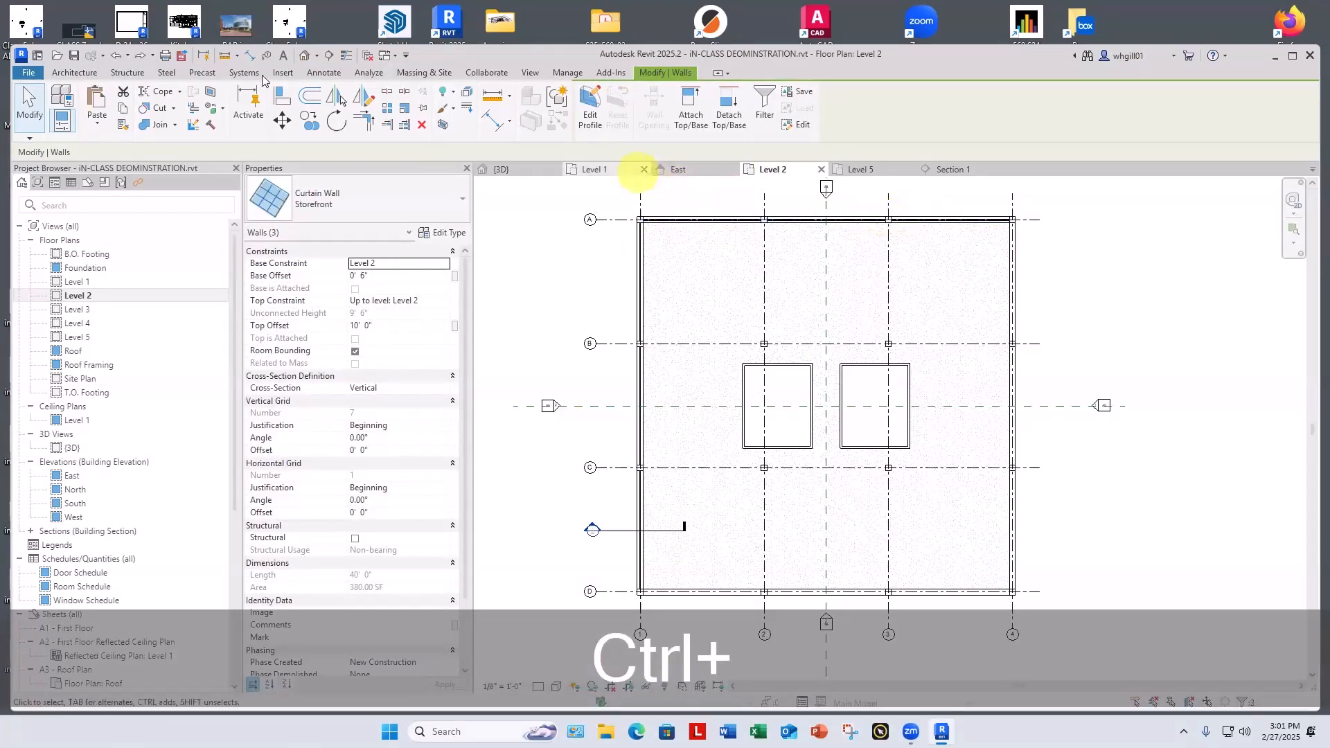
pyautogui.click(337, 96)
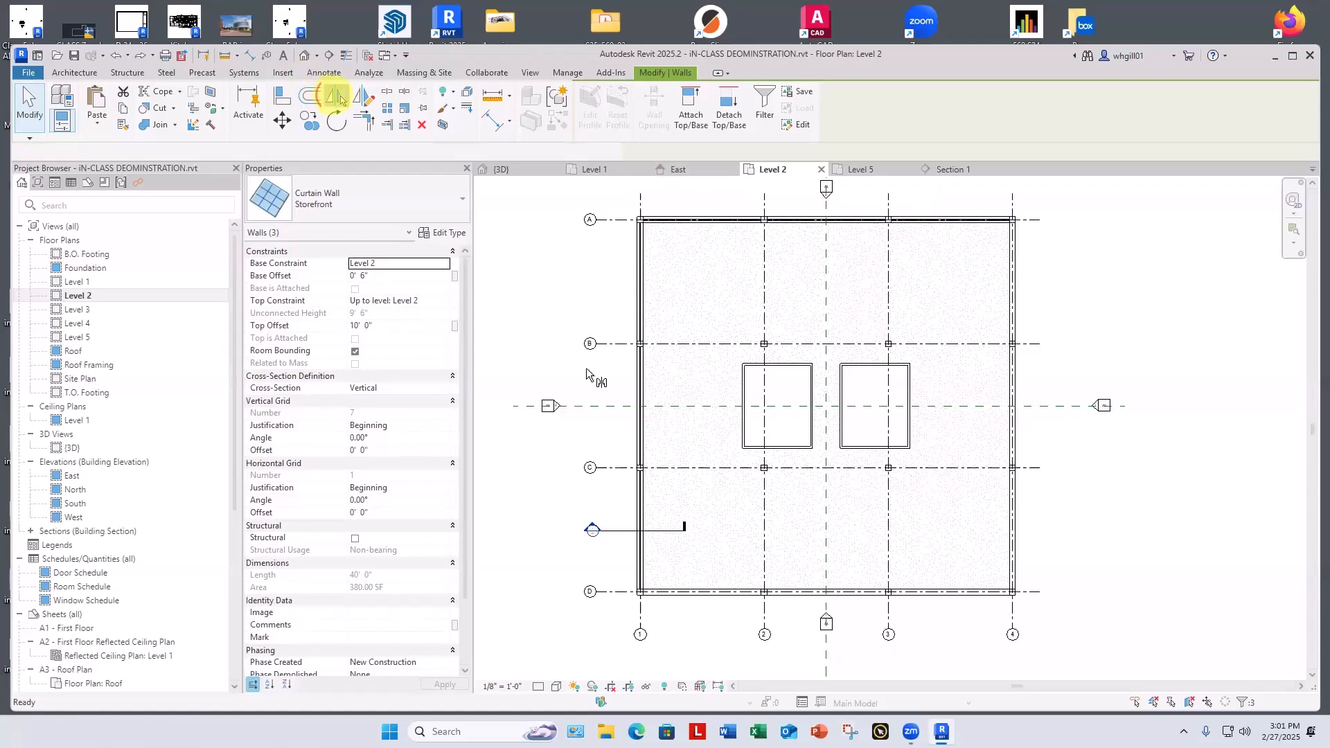
pyautogui.click(610, 408)
pyautogui.click(582, 427)
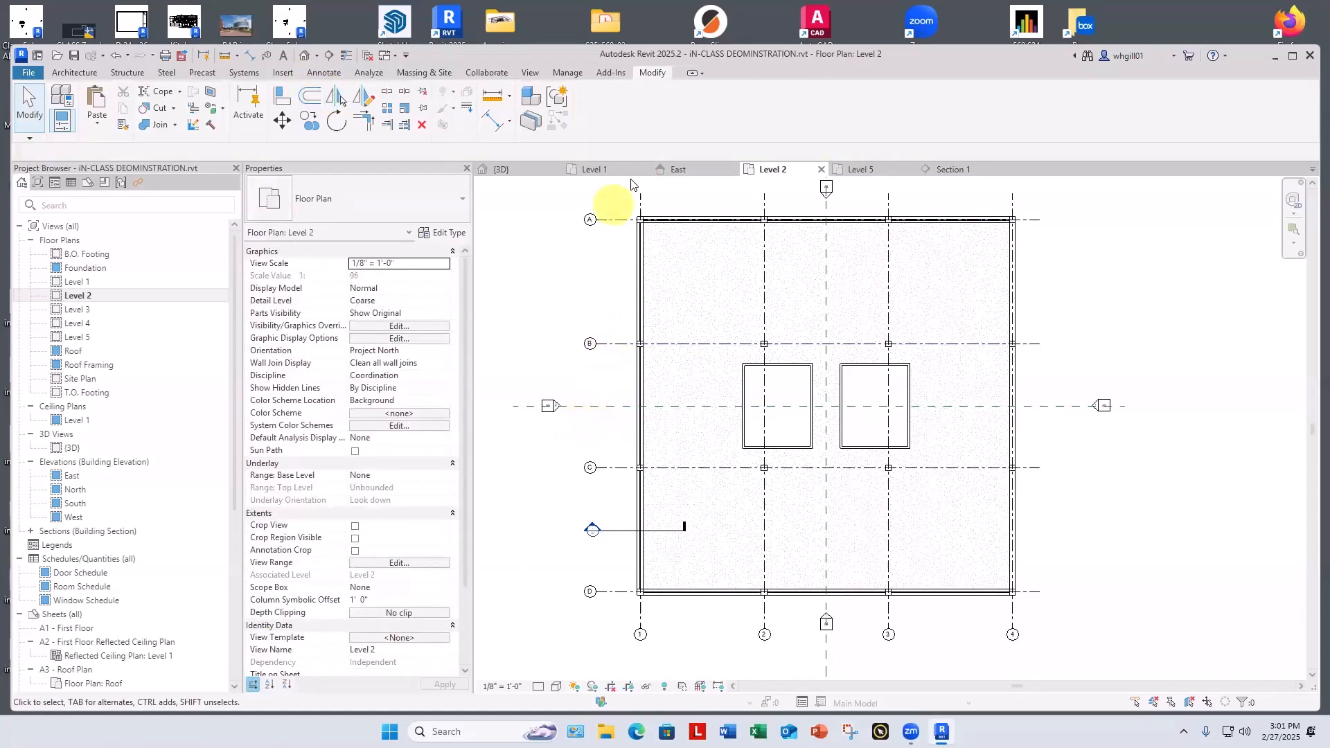
pyautogui.click(519, 173)
pyautogui.scroll(-2, 605, 557)
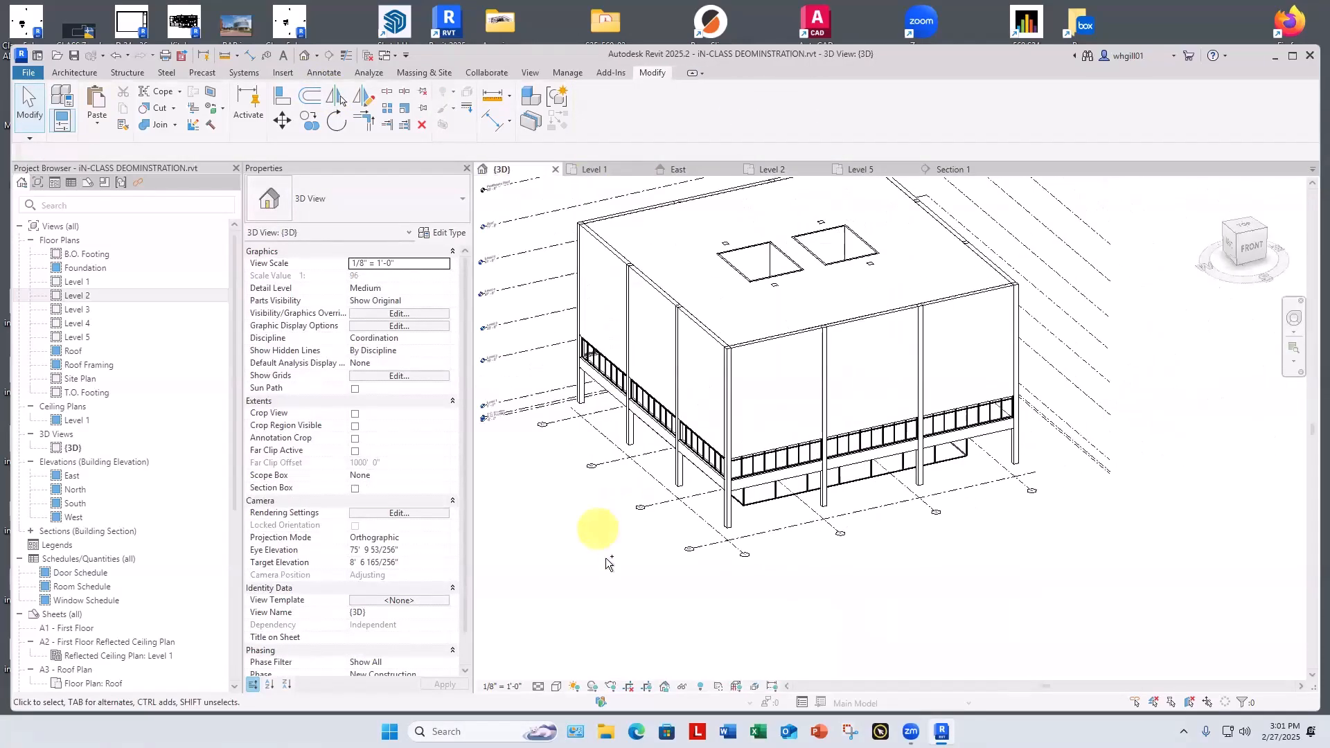
pyautogui.moveTo(607, 556)
pyautogui.keyDown('ctrl'); pyautogui.mouseDown(button='middle')
pyautogui.moveTo(831, 543)
pyautogui.moveTo(1053, 502)
pyautogui.moveTo(1267, 496)
pyautogui.moveTo(1004, 554)
pyautogui.moveTo(456, 561)
pyautogui.moveTo(464, 543)
pyautogui.moveTo(632, 558)
pyautogui.moveTo(621, 552)
pyautogui.mouseUp(button='middle'); pyautogui.keyUp('ctrl')
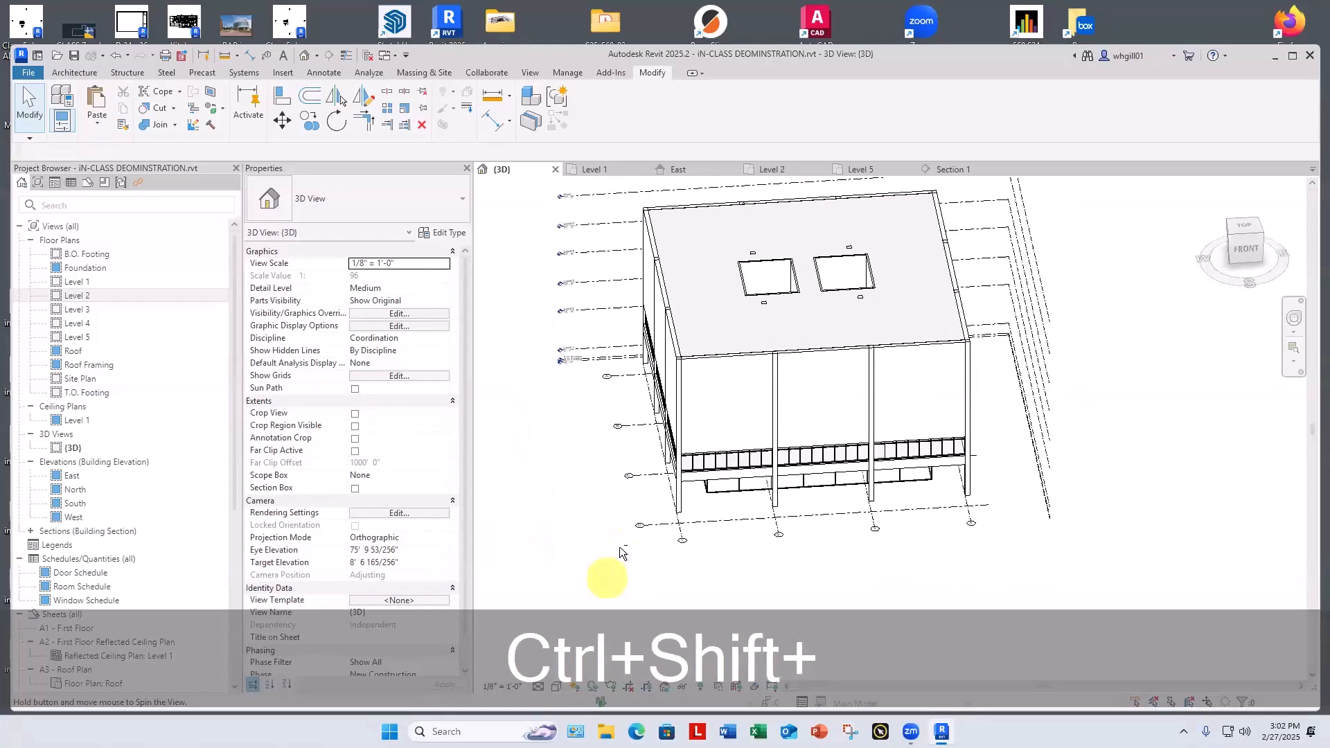
# Mirror the three grid 1 storefronts to grid 4 about the vertical centerline in the Level 2 plan, and inspect all building sides in 3D.
pyautogui.click(790, 169)
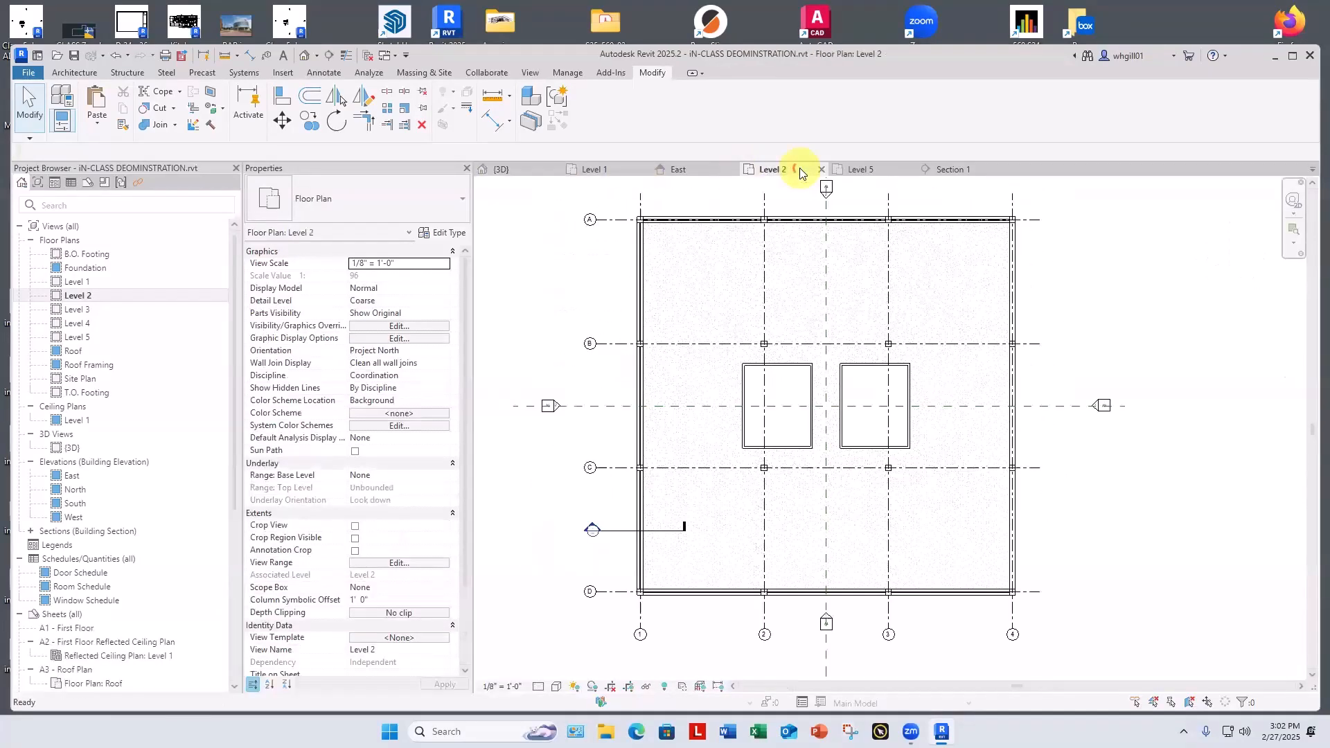
pyautogui.click(640, 315)
pyautogui.keyDown('ctrl'); pyautogui.click(640, 502); pyautogui.keyUp('ctrl')
pyautogui.keyDown('ctrl'); pyautogui.click(640, 503); pyautogui.keyUp('ctrl')
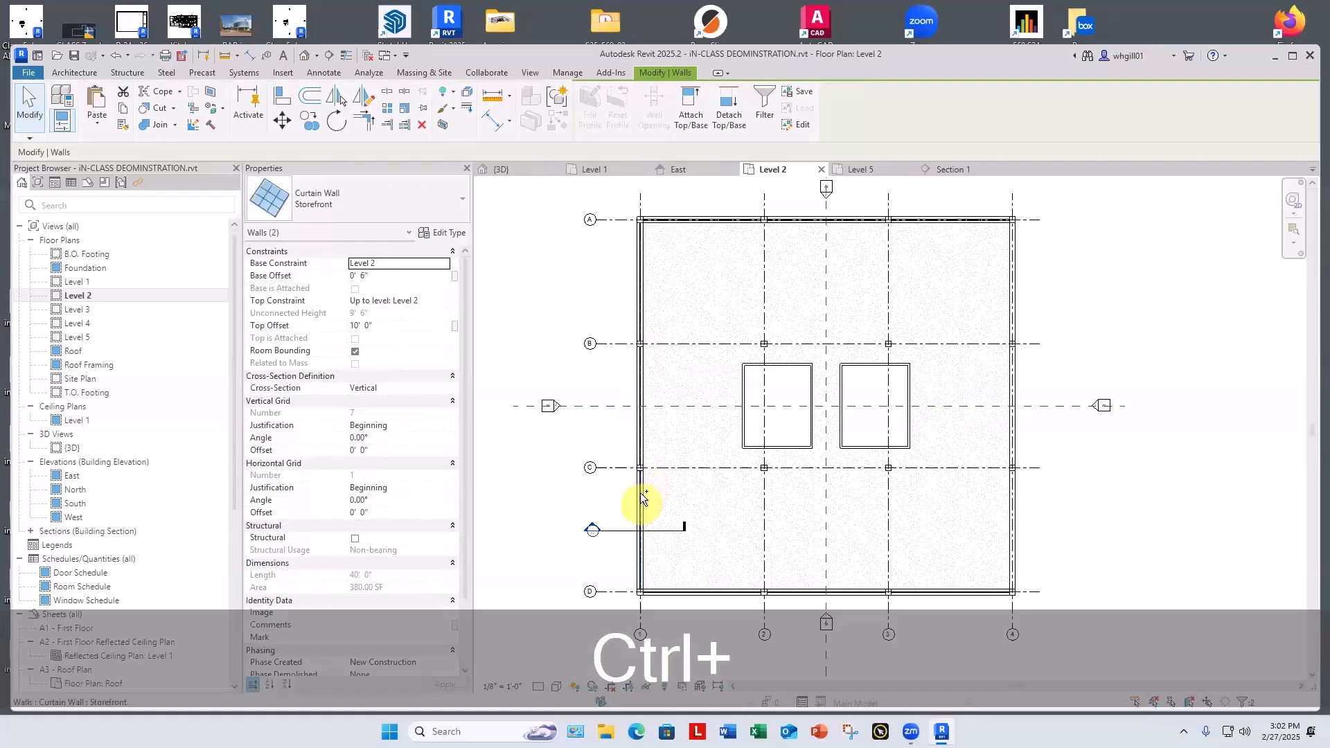
pyautogui.click(337, 96)
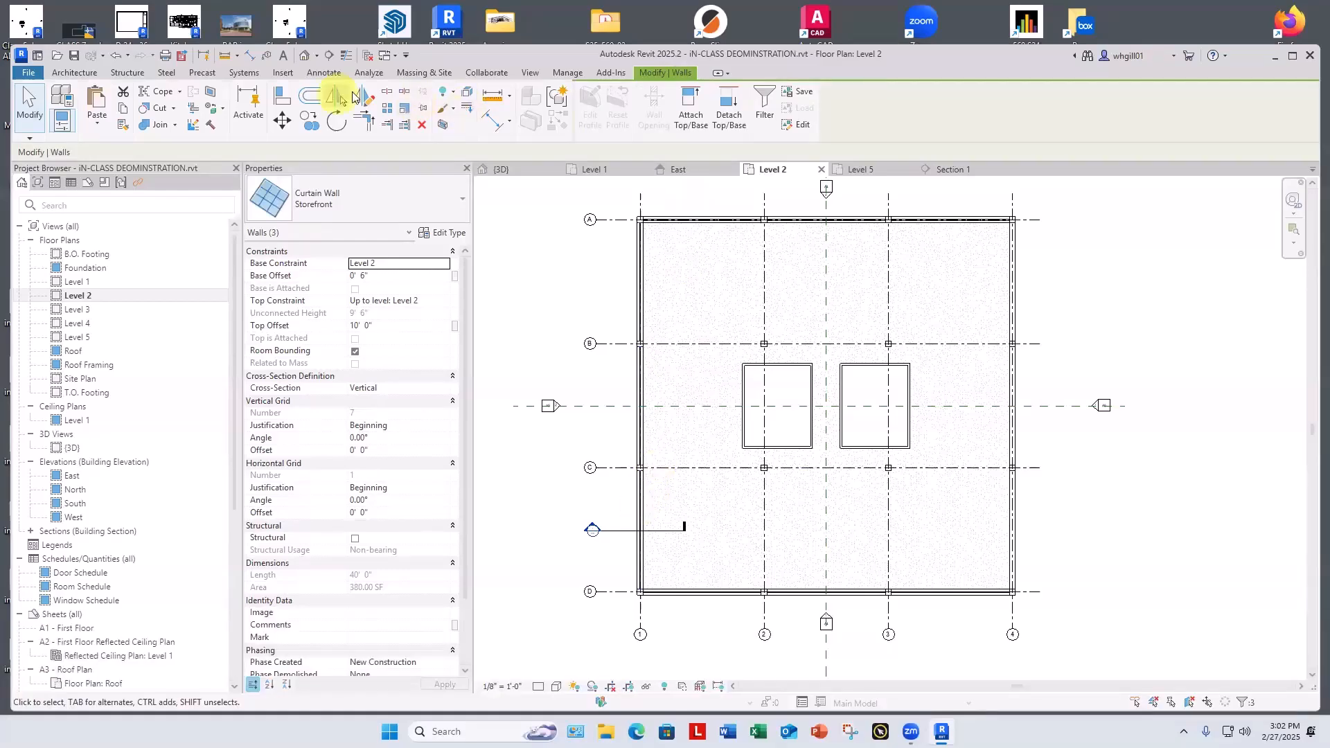
pyautogui.click(825, 274)
pyautogui.click(560, 274)
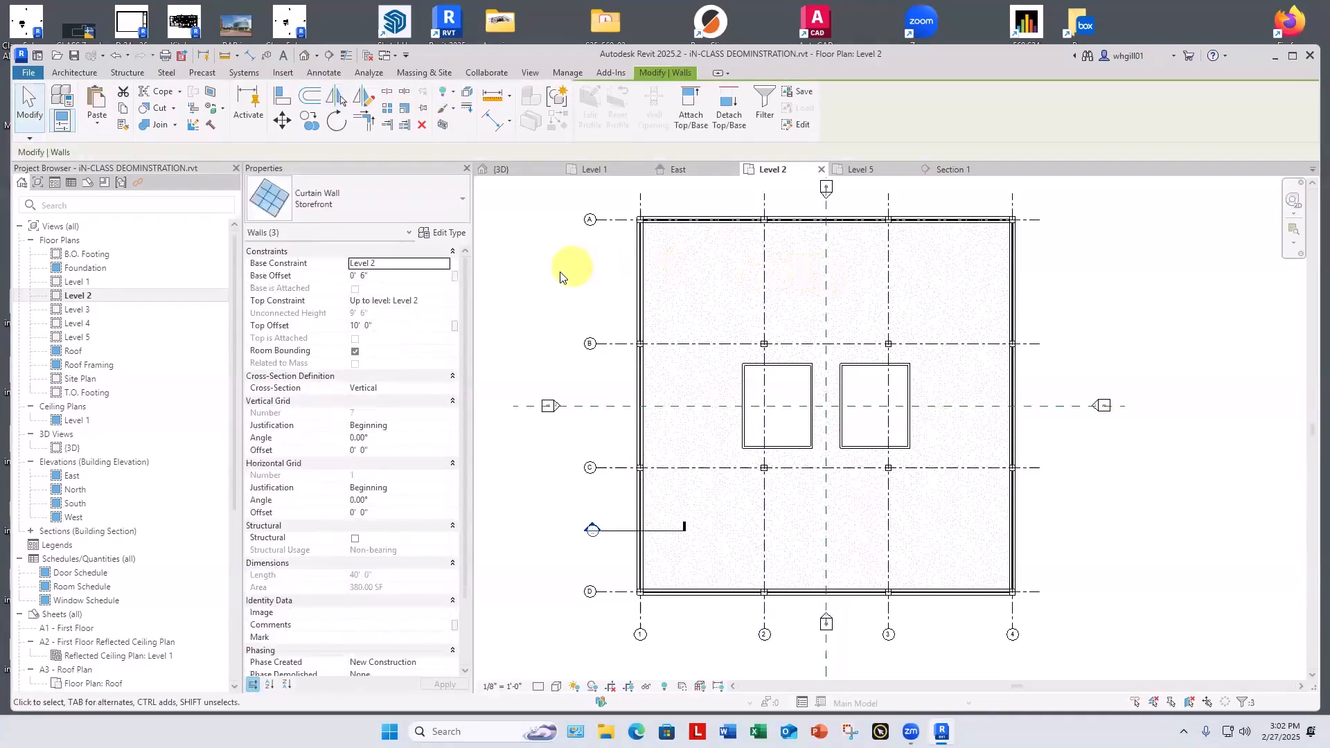
pyautogui.click(506, 169)
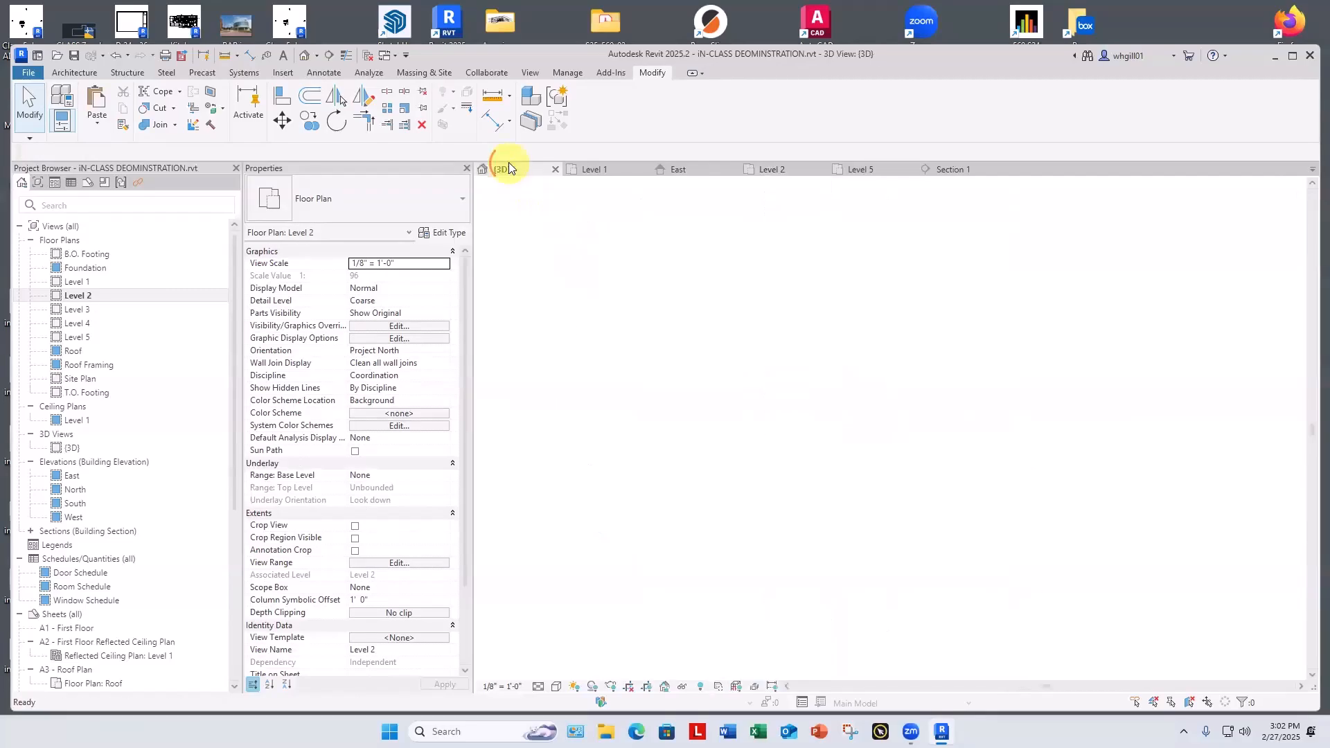
pyautogui.keyDown('shift'); pyautogui.moveTo(604, 533); pyautogui.dragTo(641, 445, button='middle'); pyautogui.keyUp('shift')
pyautogui.keyDown('shift'); pyautogui.moveTo(602, 505); pyautogui.dragTo(654, 481, button='middle'); pyautogui.keyUp('shift')
pyautogui.keyDown('shift'); pyautogui.moveTo(542, 475); pyautogui.dragTo(662, 513, button='middle'); pyautogui.keyUp('shift')
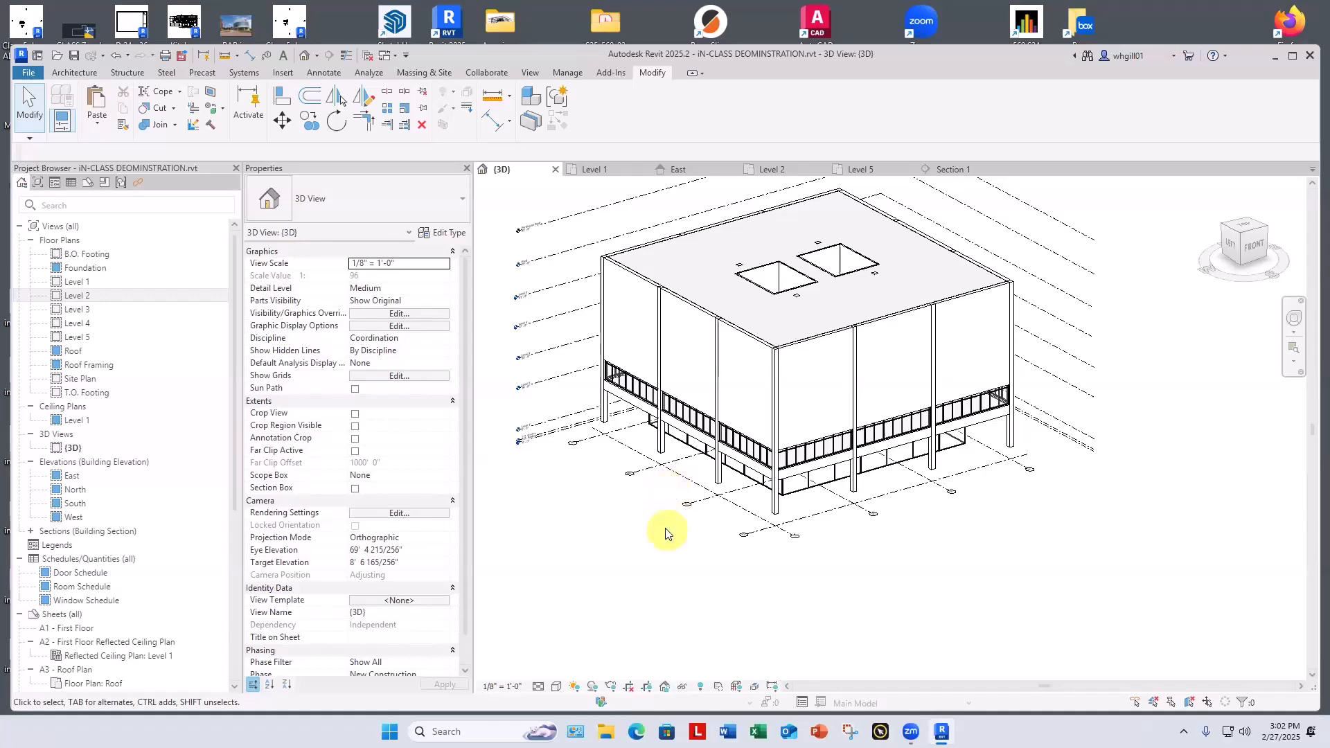
pyautogui.keyDown('shift'); pyautogui.moveTo(671, 534); pyautogui.dragTo(659, 540, button='middle'); pyautogui.keyUp('shift')
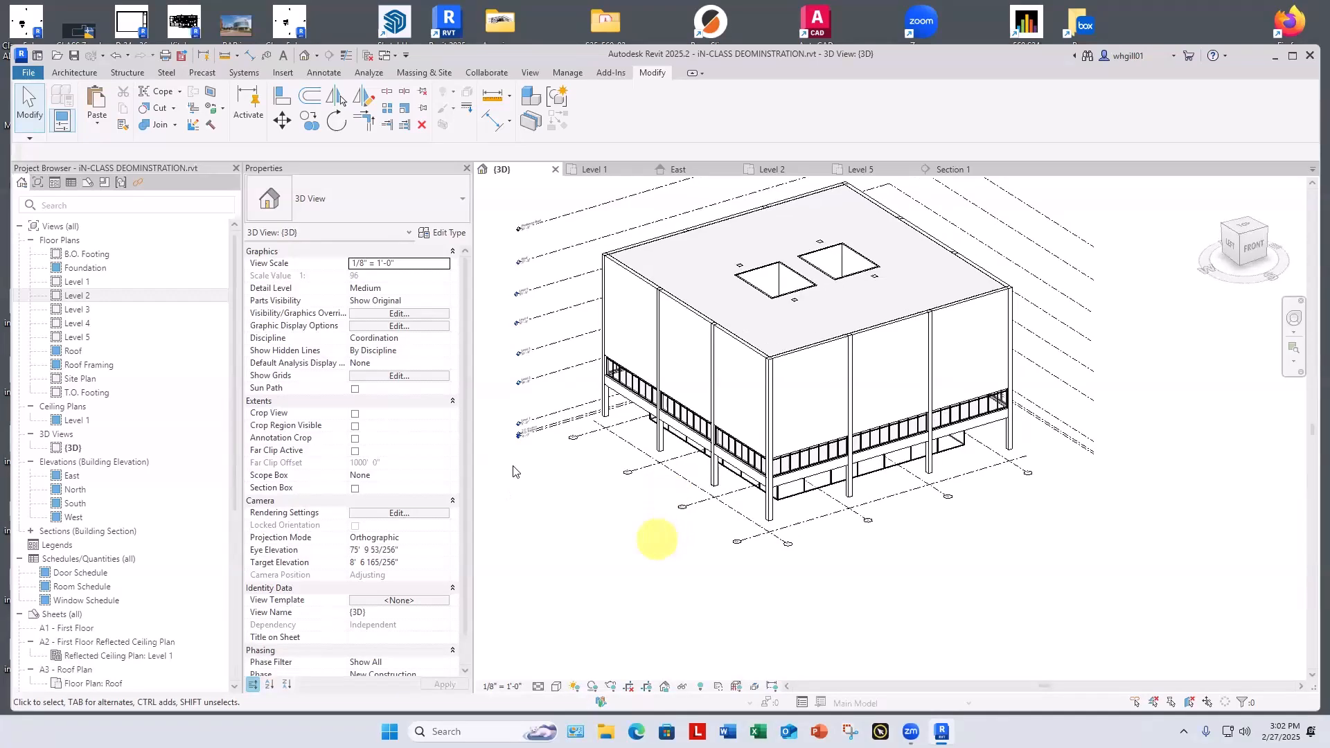
pyautogui.click(631, 380)
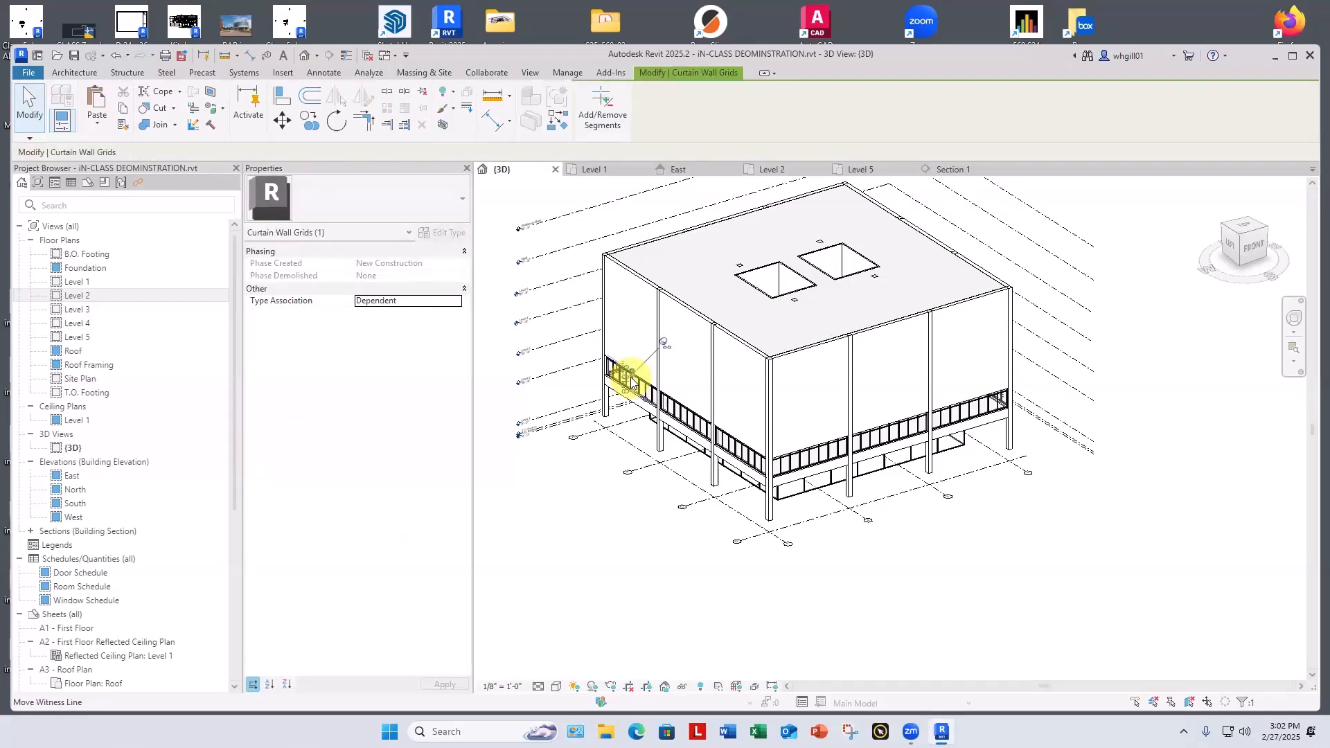
pyautogui.rightClick(632, 381)
pyautogui.moveTo(721, 473)
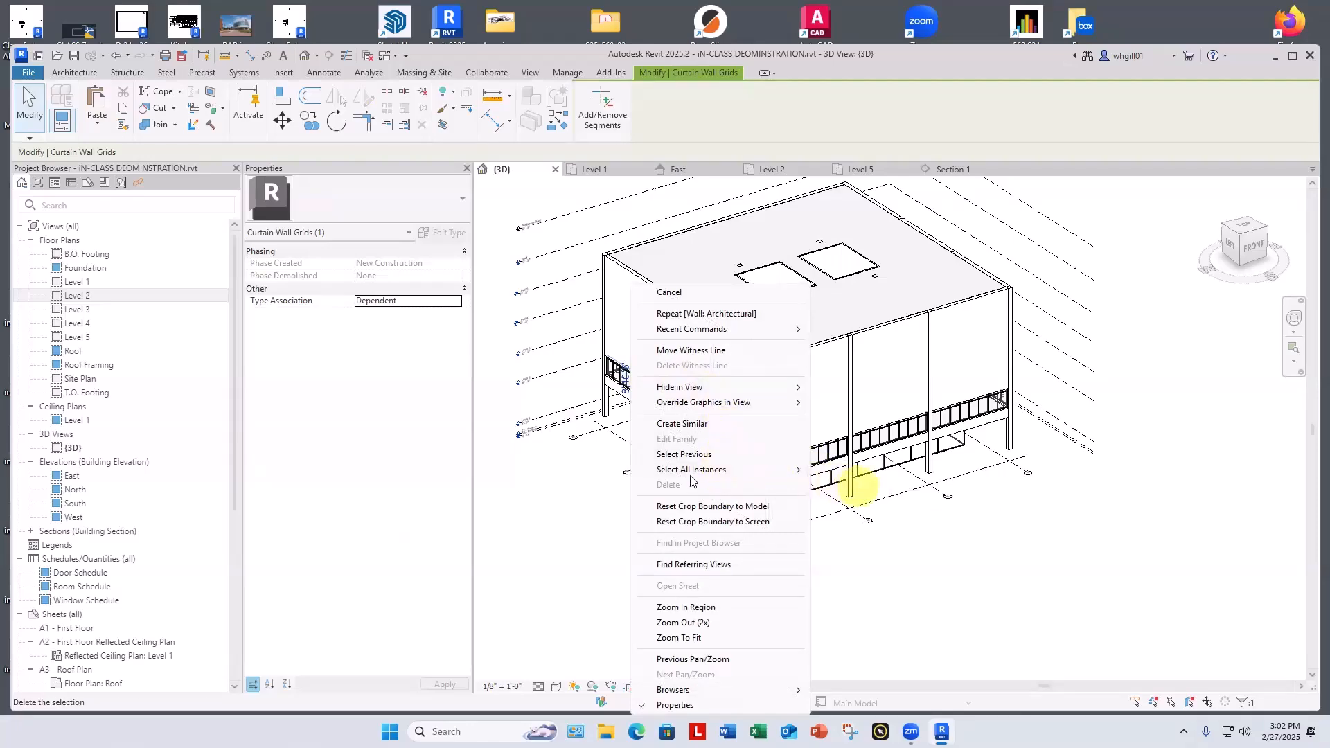
pyautogui.click(580, 511)
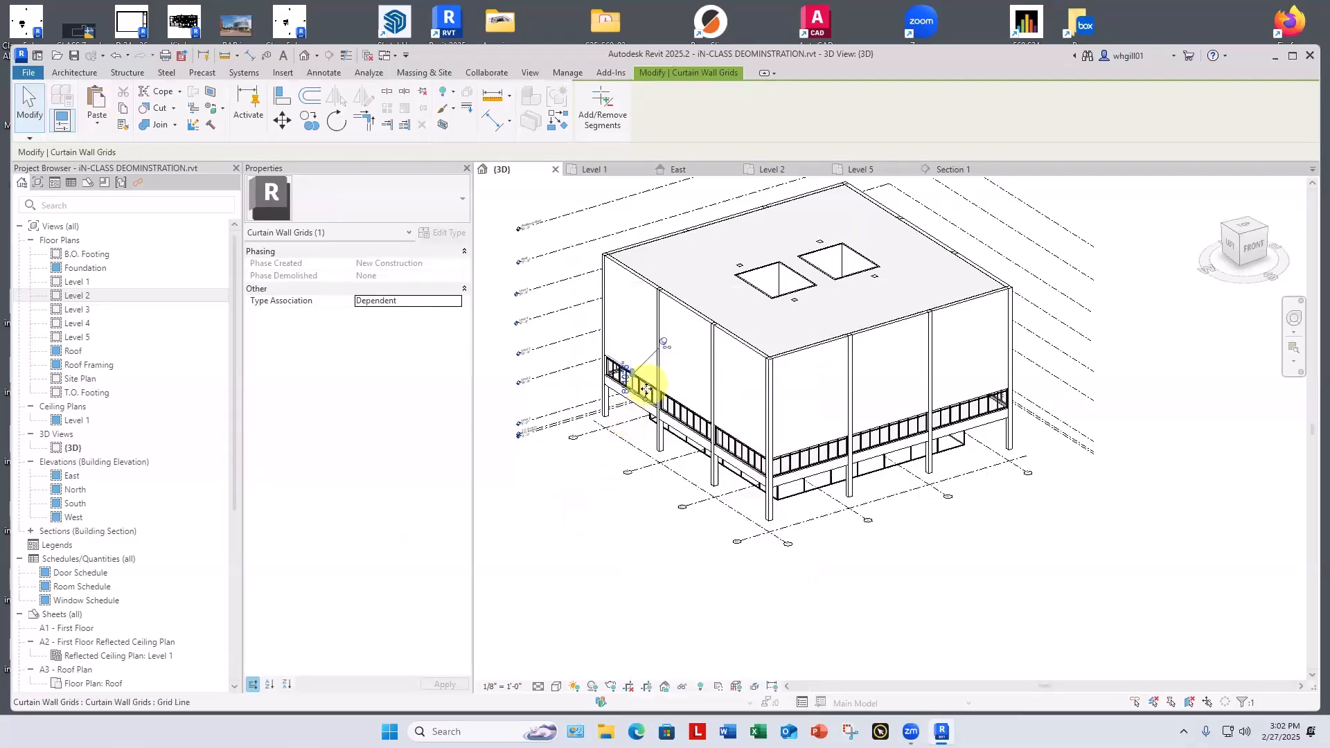
pyautogui.press('Escape')
pyautogui.scroll(3, 651, 360)
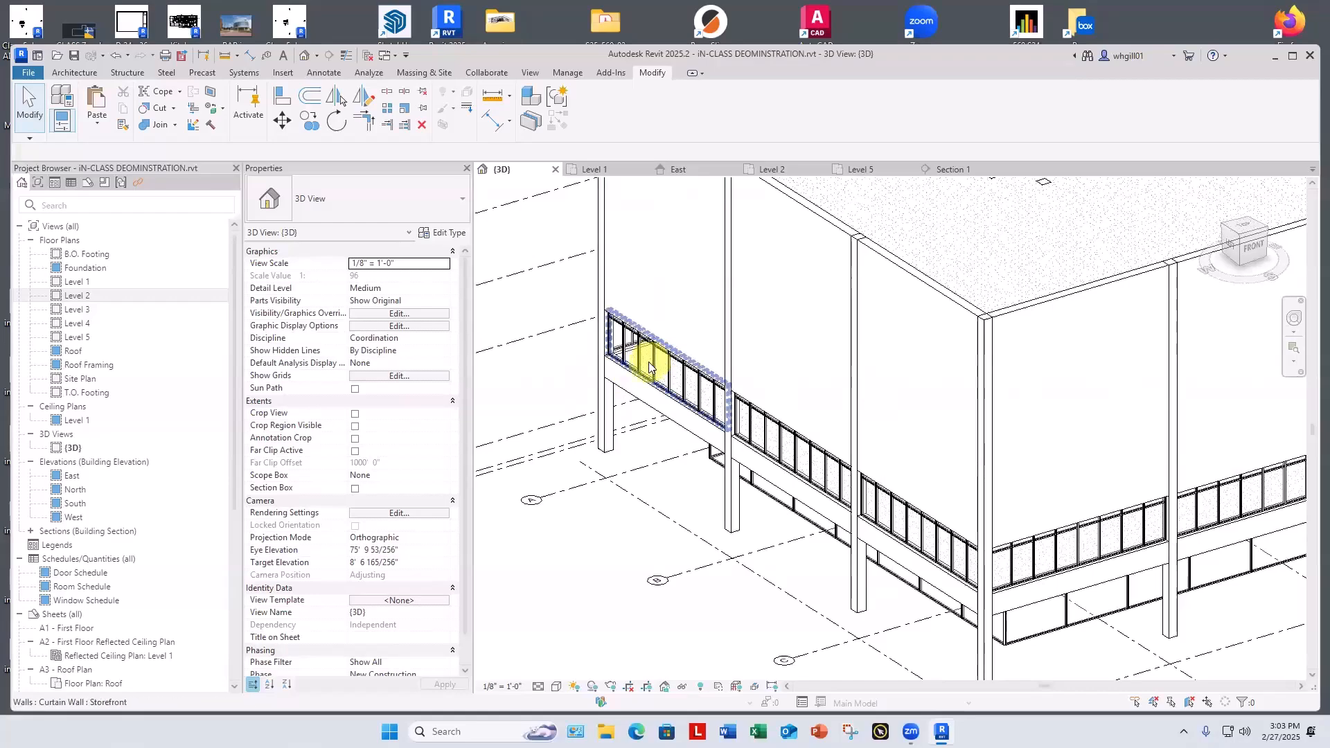
pyautogui.click(644, 360)
pyautogui.rightClick(651, 360)
pyautogui.moveTo(723, 469)
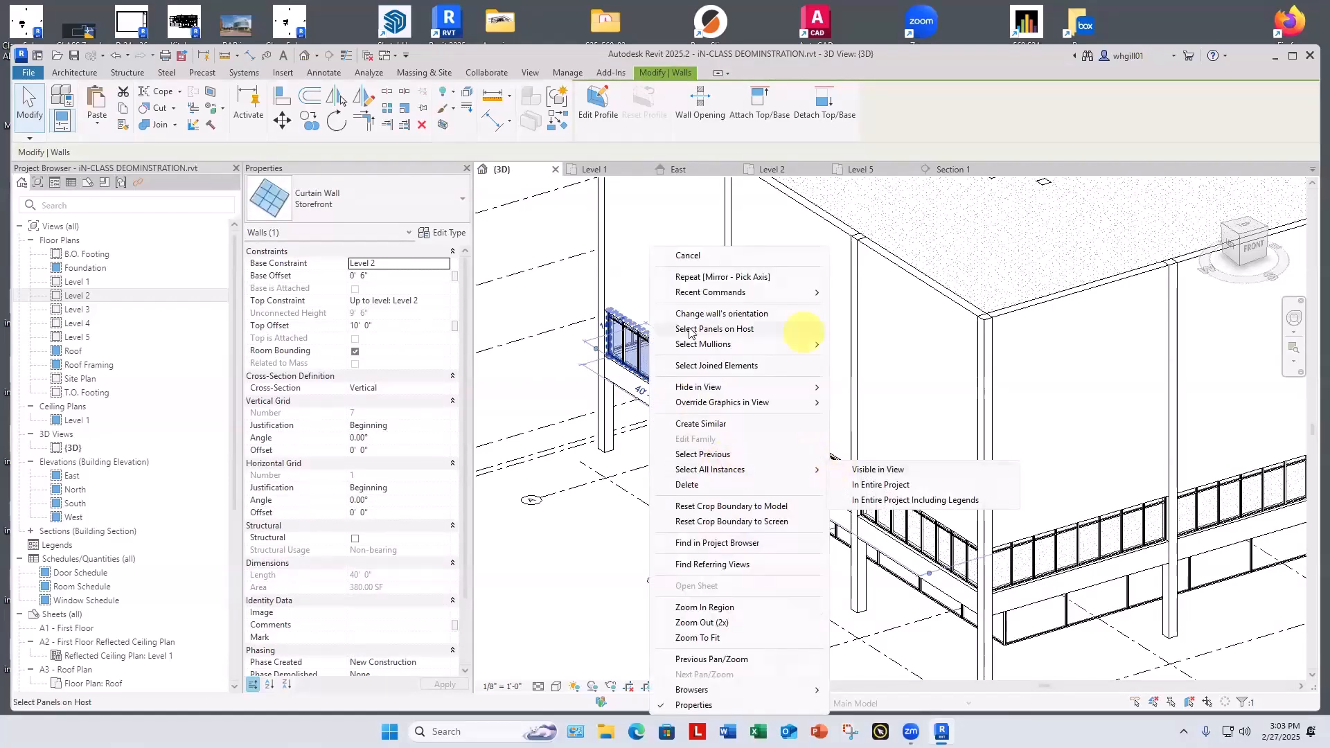
pyautogui.press('Escape')
pyautogui.press('Escape')
pyautogui.press('Escape')
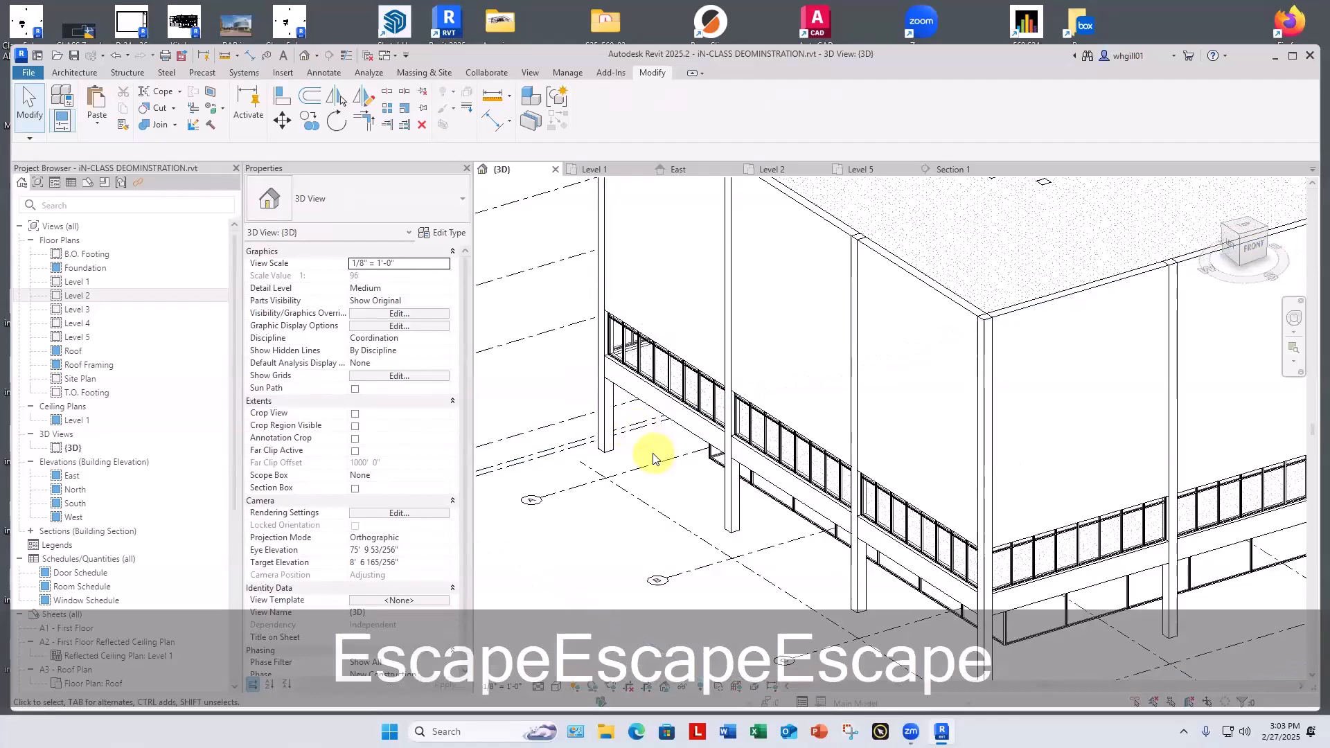
# Select all Storefront curtain wall instances visible in the 3D view, starting from one Level 2 storefront.
pyautogui.scroll(2, 646, 441)
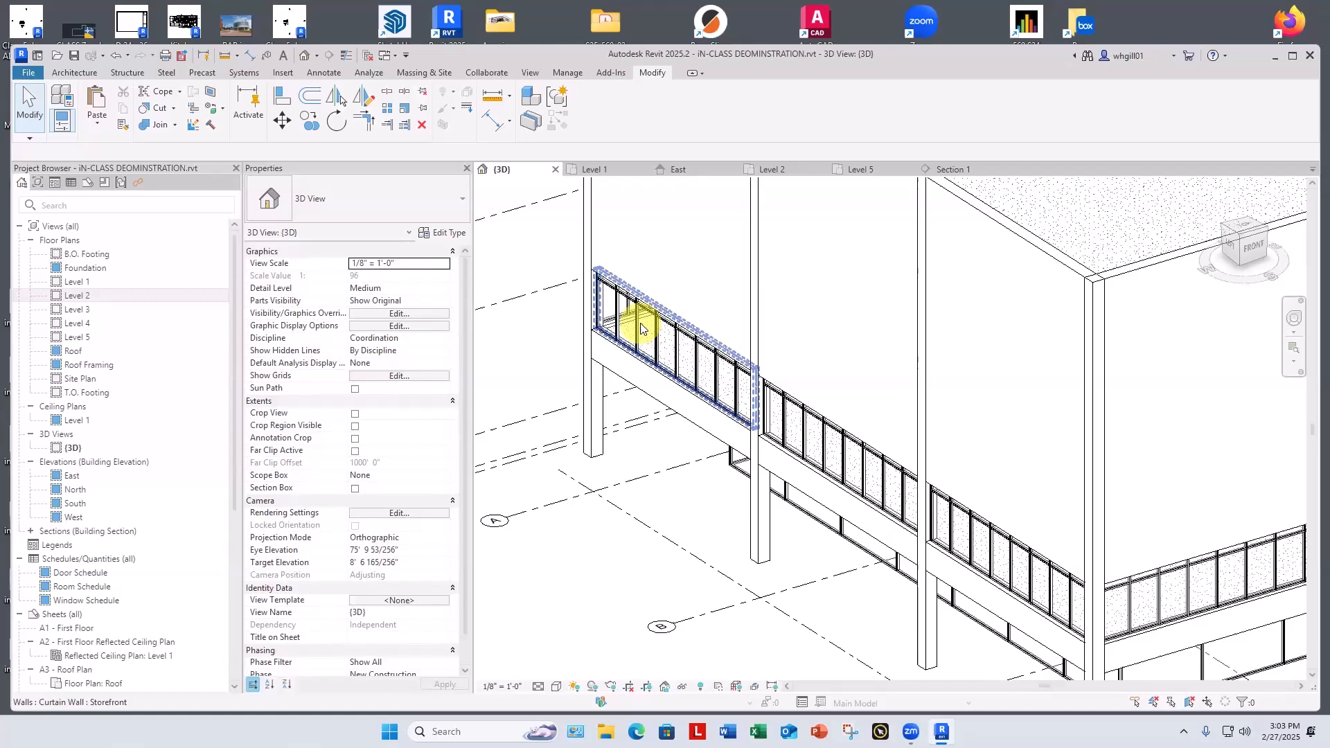
pyautogui.click(640, 328)
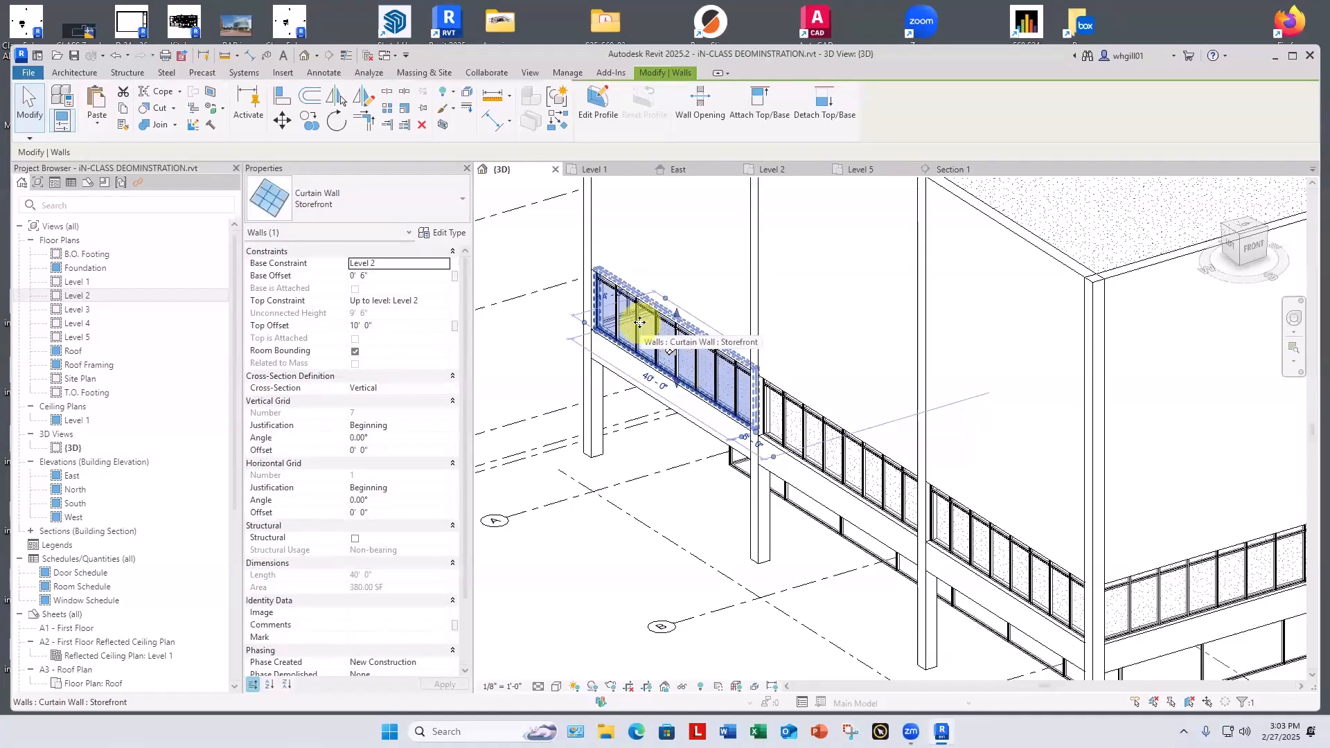
pyautogui.scroll(-4, 640, 323)
pyautogui.rightClick(638, 318)
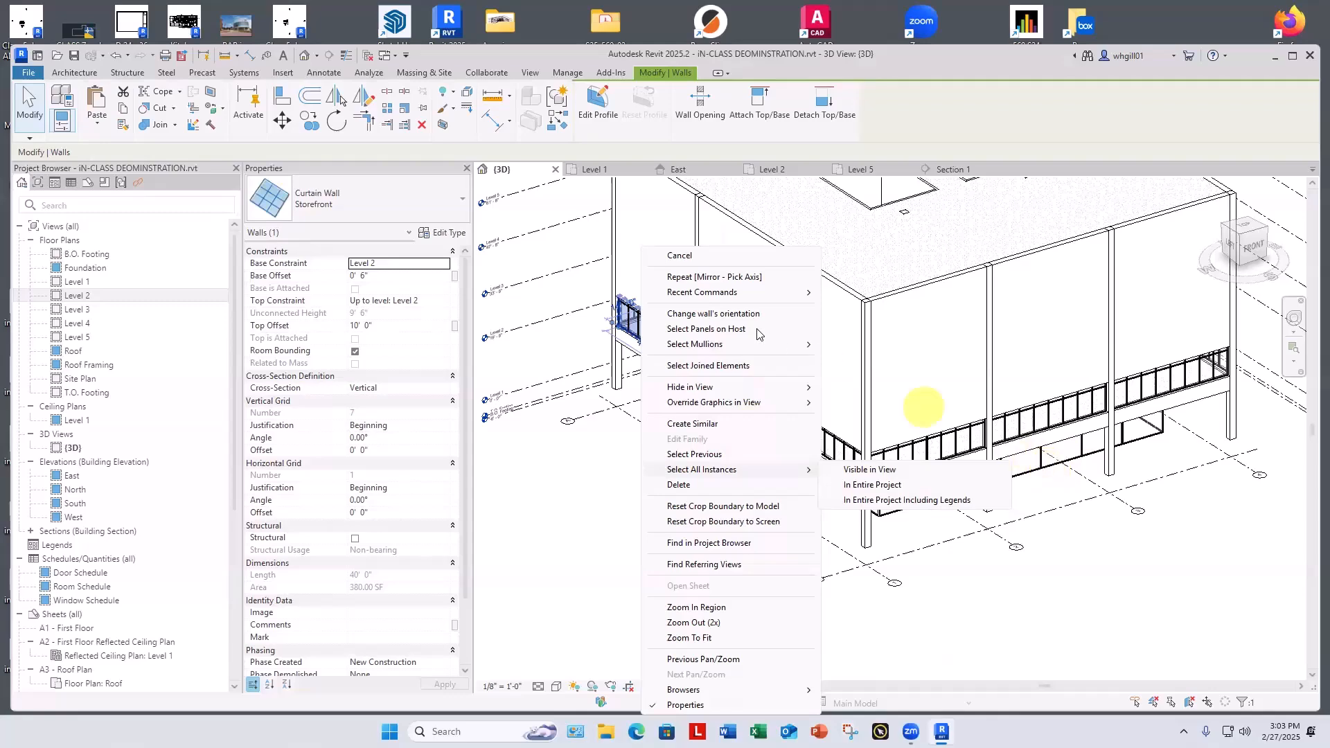
pyautogui.click(851, 470)
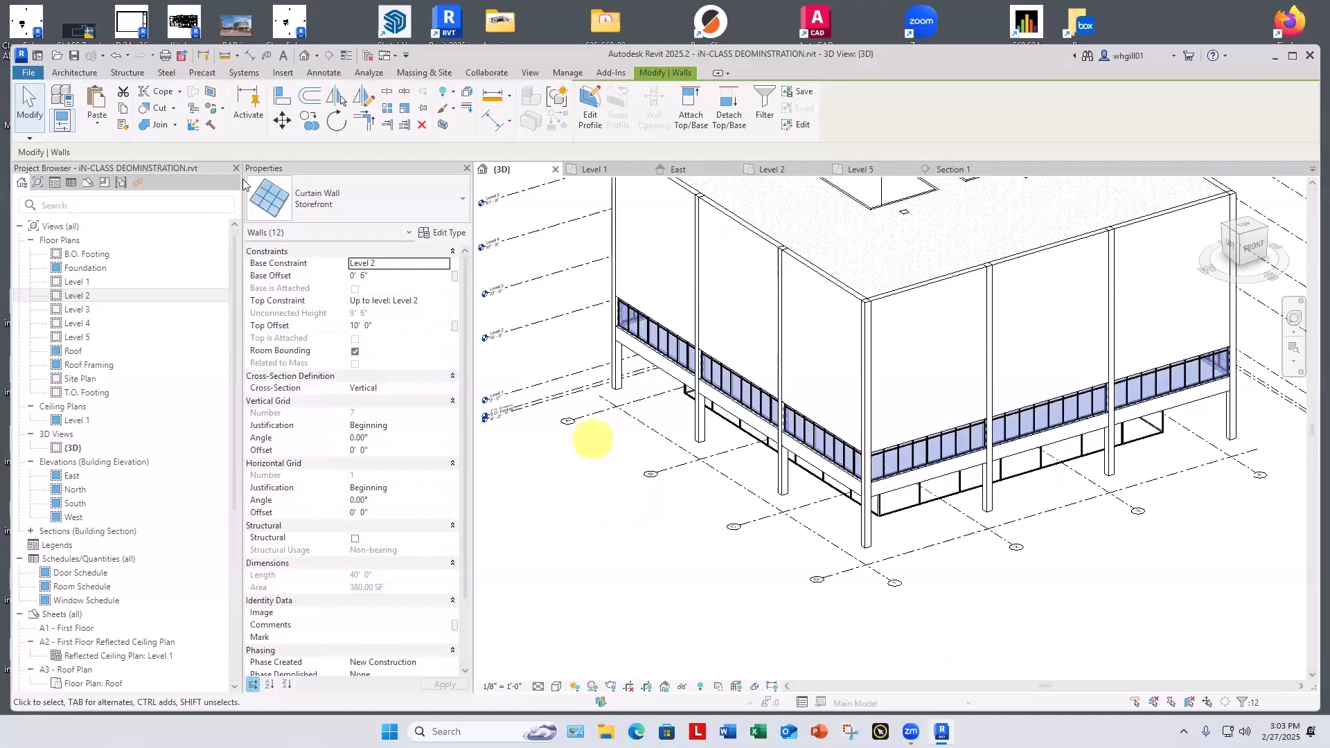
# Copy the selected storefronts and paste them aligned to Levels 3, 4 and 5, leaving the preselected B.O. Footing level selected.
pyautogui.click(123, 109)
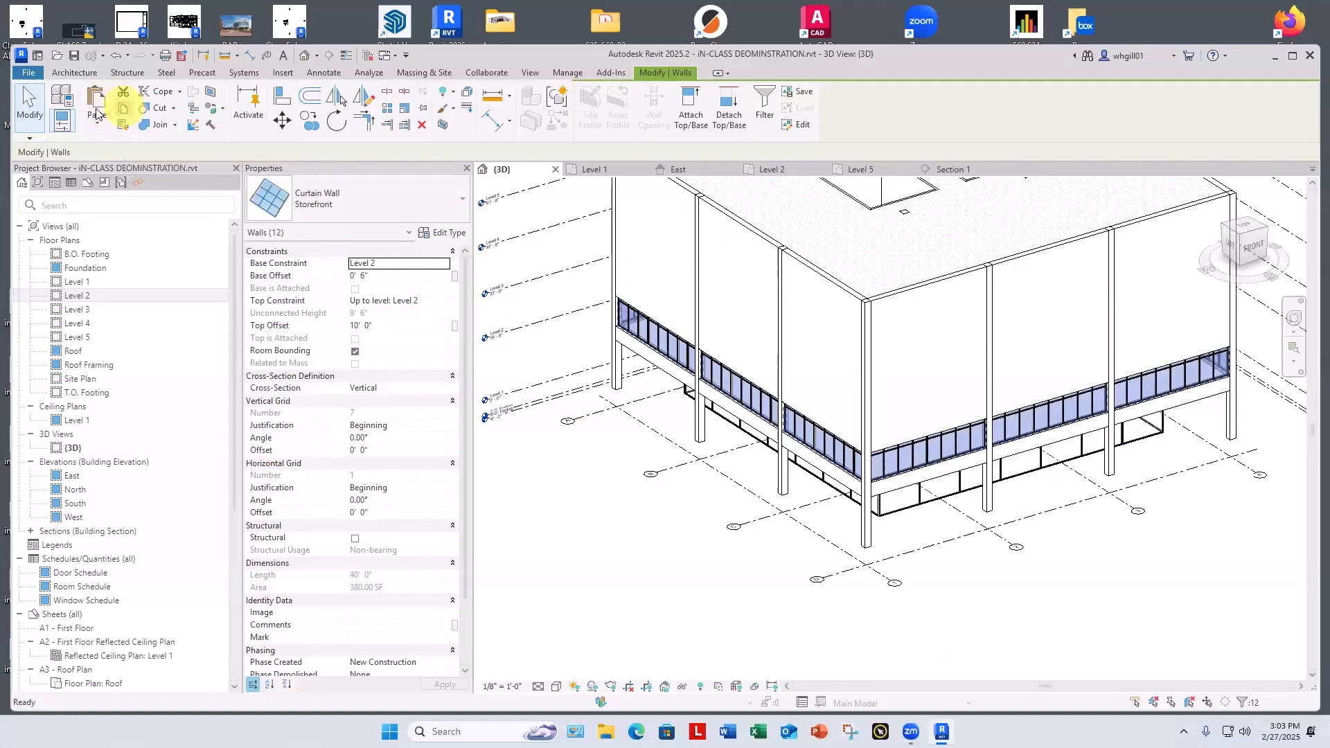
pyautogui.click(97, 119)
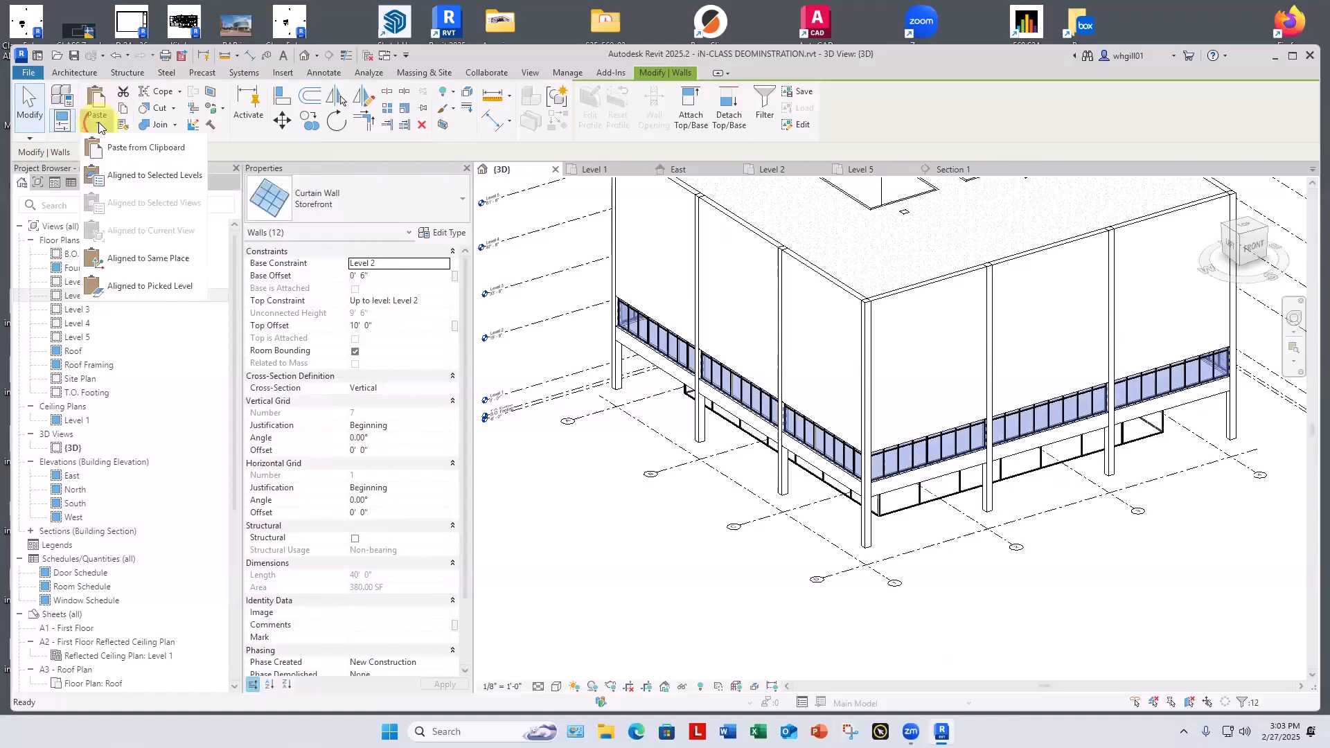
pyautogui.click(139, 174)
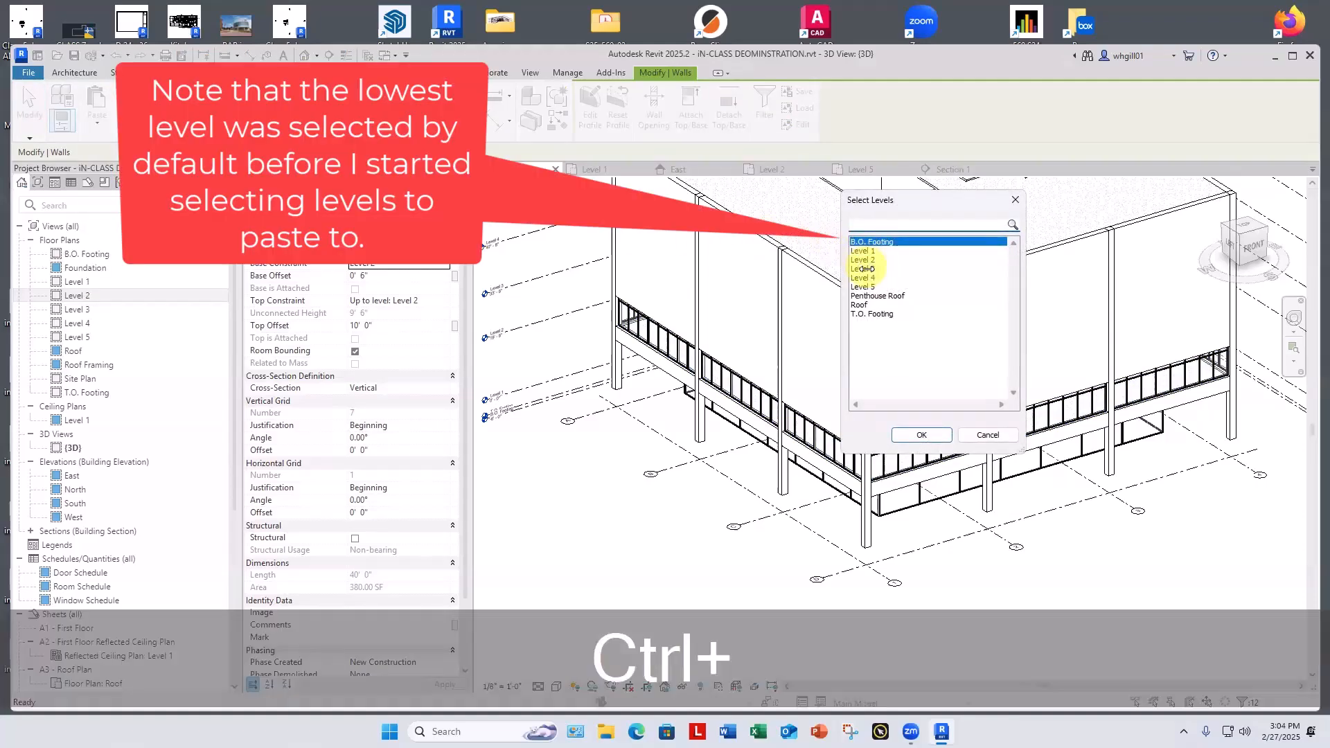
pyautogui.keyDown('ctrl'); pyautogui.click(862, 268); pyautogui.keyUp('ctrl')
pyautogui.keyDown('ctrl'); pyautogui.click(862, 277); pyautogui.keyUp('ctrl')
pyautogui.keyDown('ctrl'); pyautogui.click(863, 286); pyautogui.keyUp('ctrl')
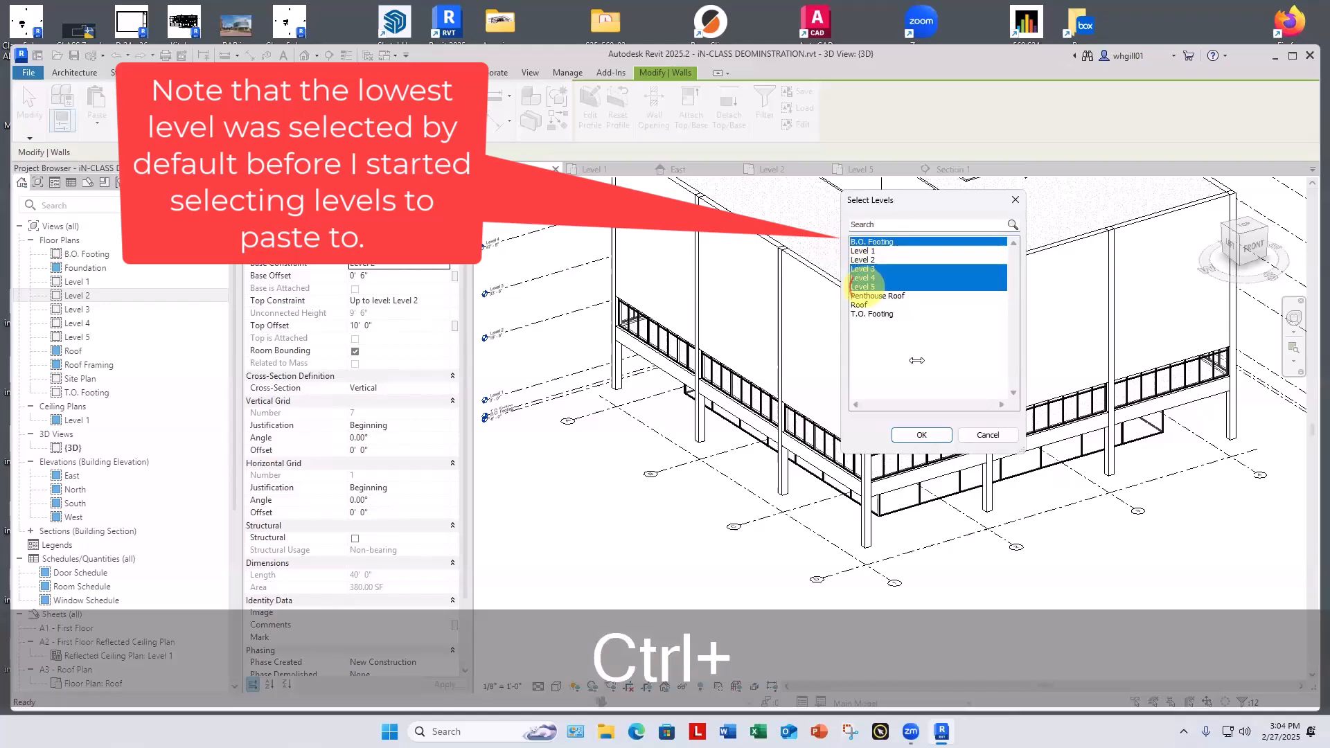
pyautogui.click(922, 434)
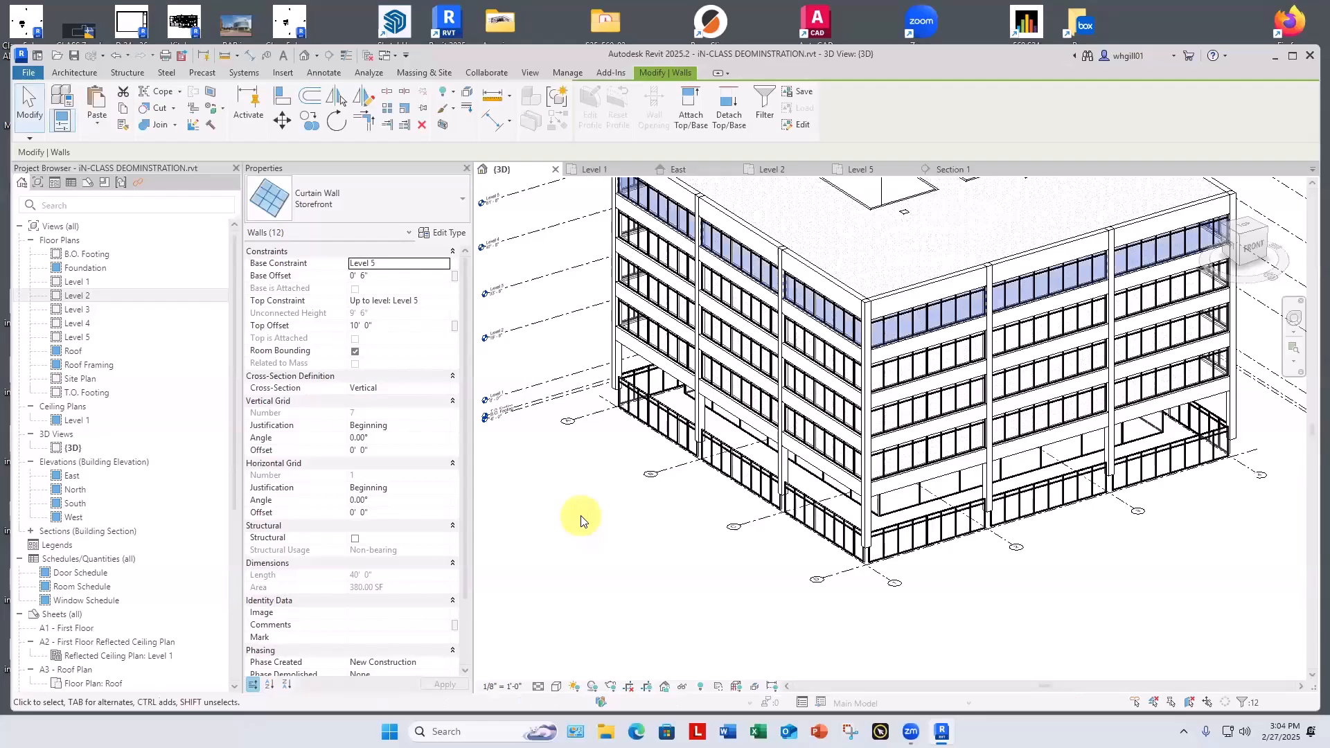
pyautogui.click(592, 517)
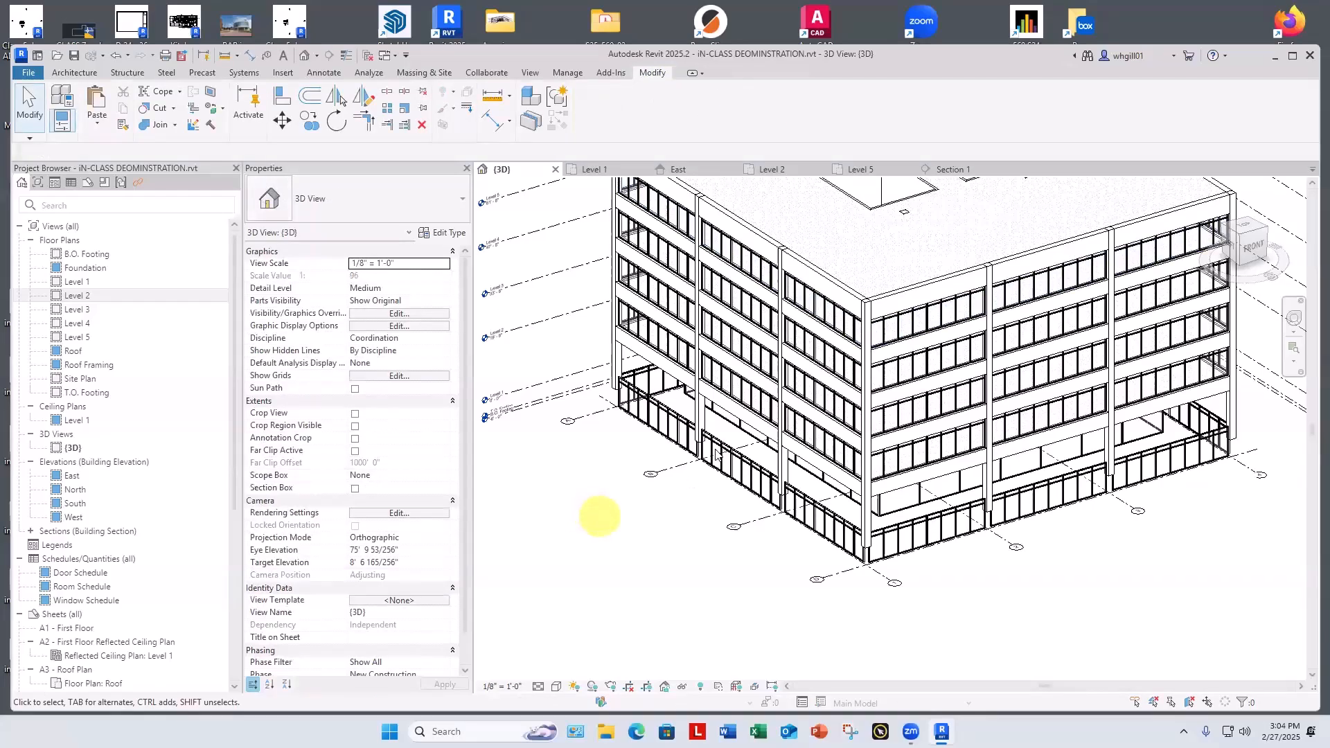
# Delete the three unwanted B.O. Footing storefront copies along grid 1, keeping the Level 1 curtain walls behind them.
pyautogui.moveTo(634, 457)
pyautogui.keyDown('shift'); pyautogui.mouseDown(button='middle')
pyautogui.moveTo(603, 394)
pyautogui.moveTo(627, 404)
pyautogui.moveTo(624, 386)
pyautogui.moveTo(649, 441)
pyautogui.mouseUp(button='middle'); pyautogui.keyUp('shift')
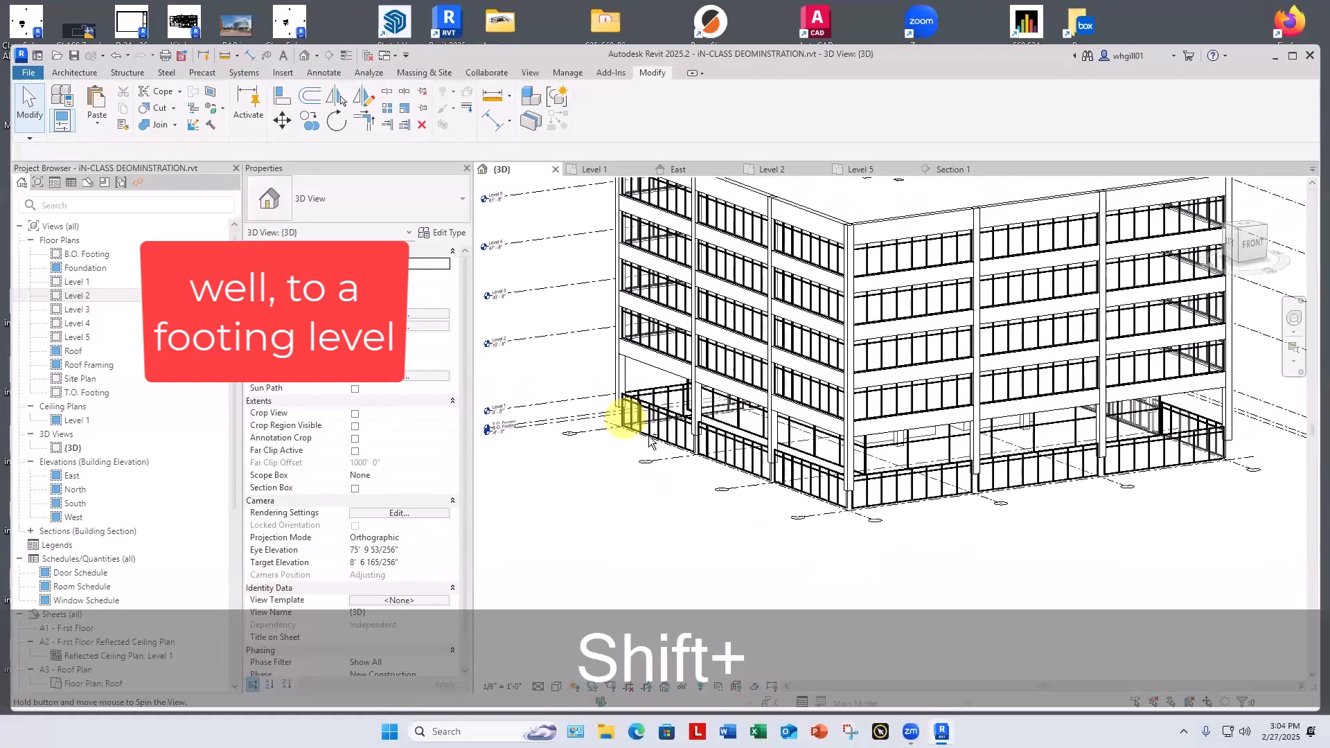
pyautogui.click(661, 442)
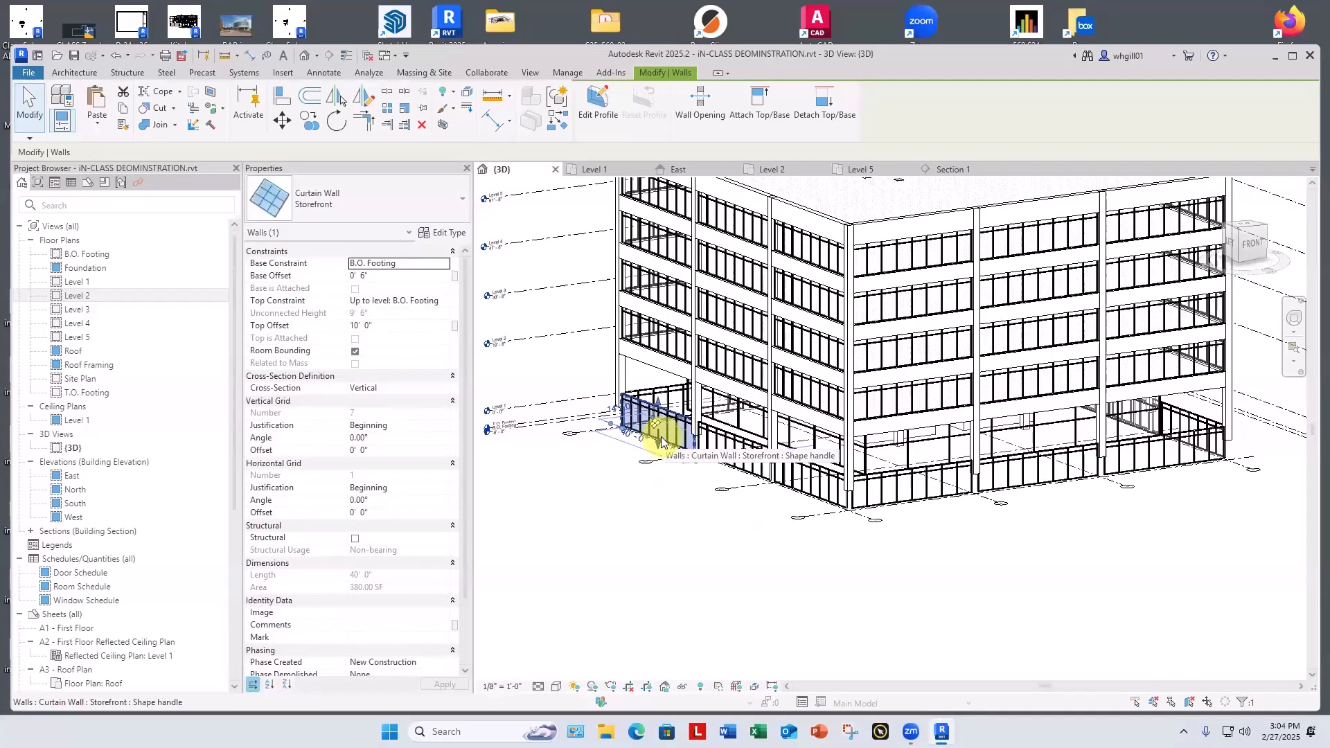
pyautogui.press('BackSpace')
pyautogui.click(736, 455)
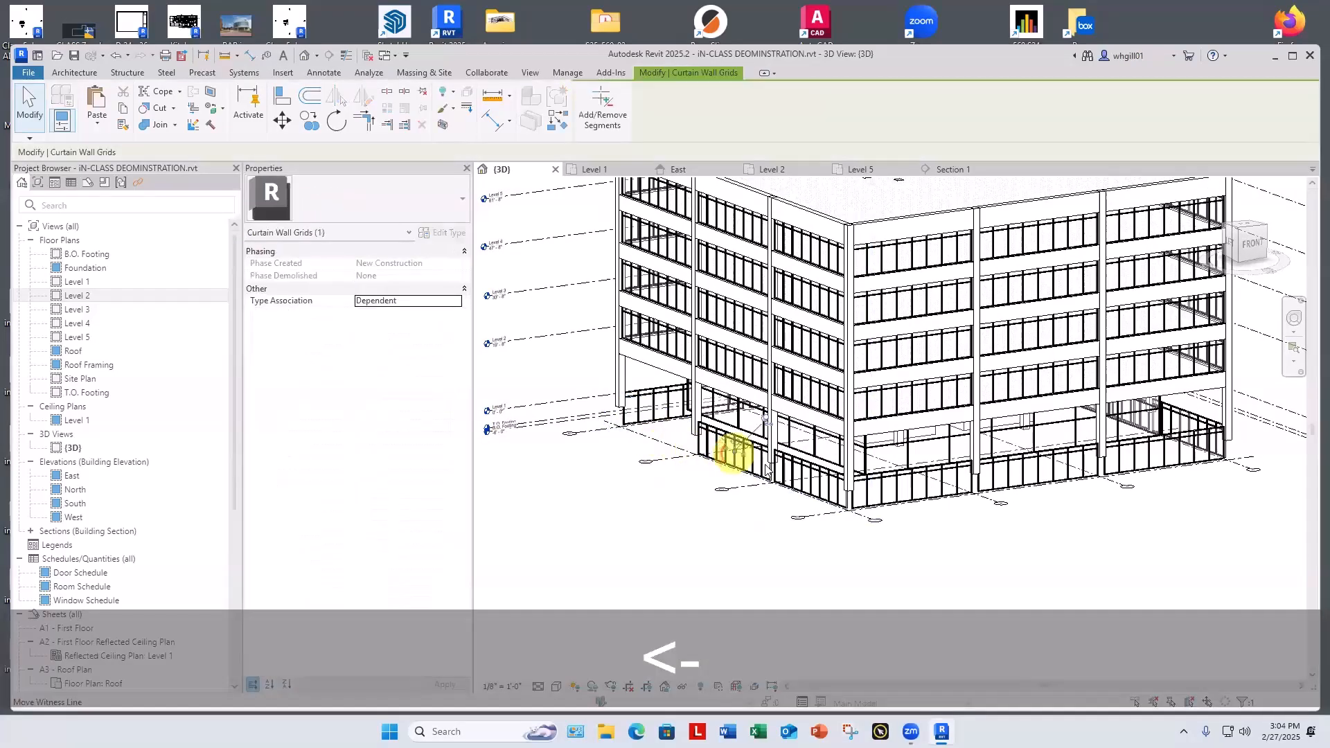
pyautogui.click(801, 487)
pyautogui.press('BackSpace')
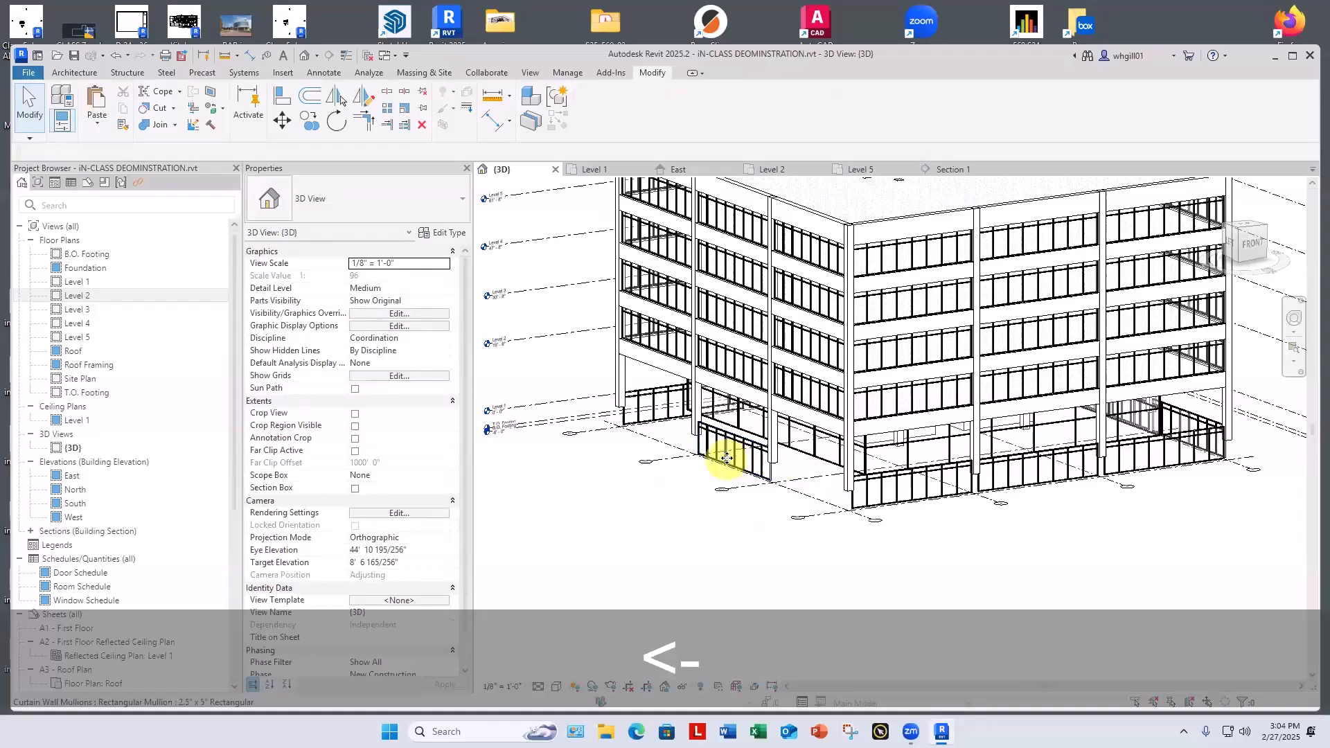
pyautogui.click(737, 454)
pyautogui.press('BackSpace')
pyautogui.press('BackSpace')
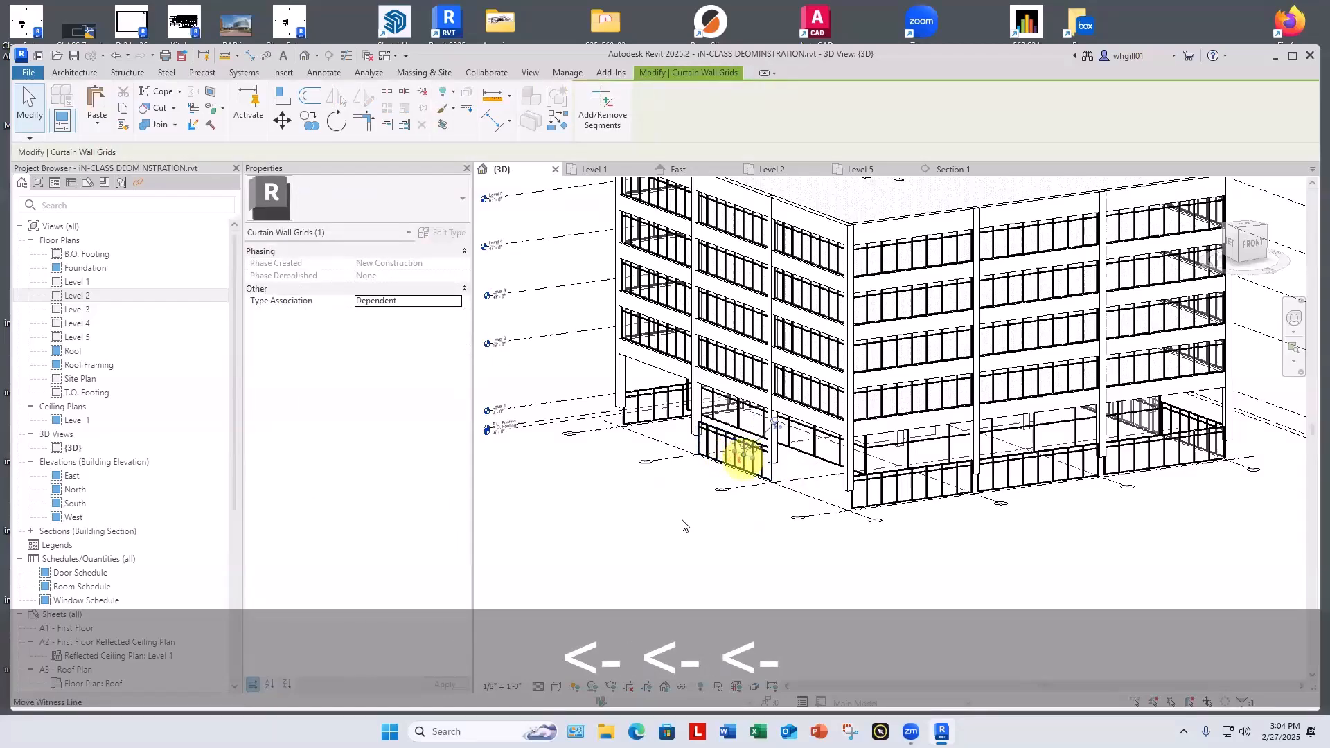
pyautogui.click(551, 558)
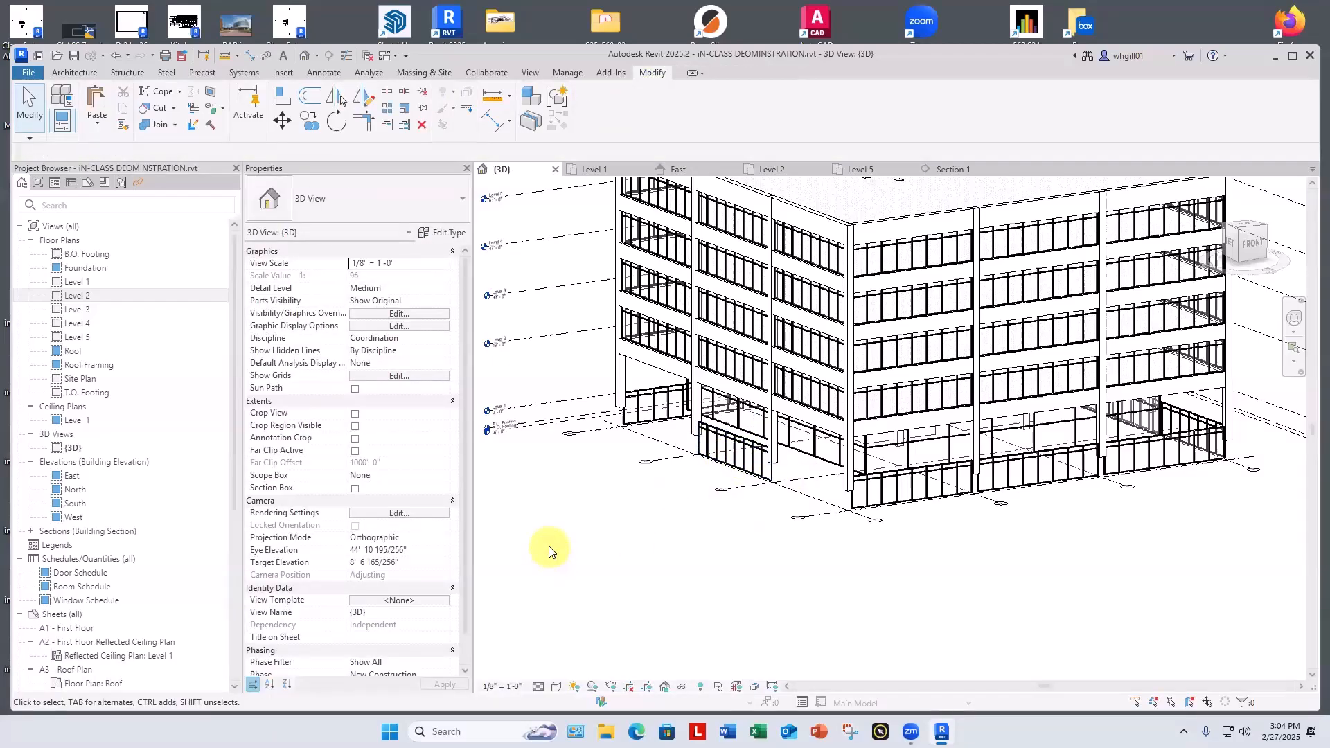
pyautogui.click(736, 457)
pyautogui.press('BackSpace')
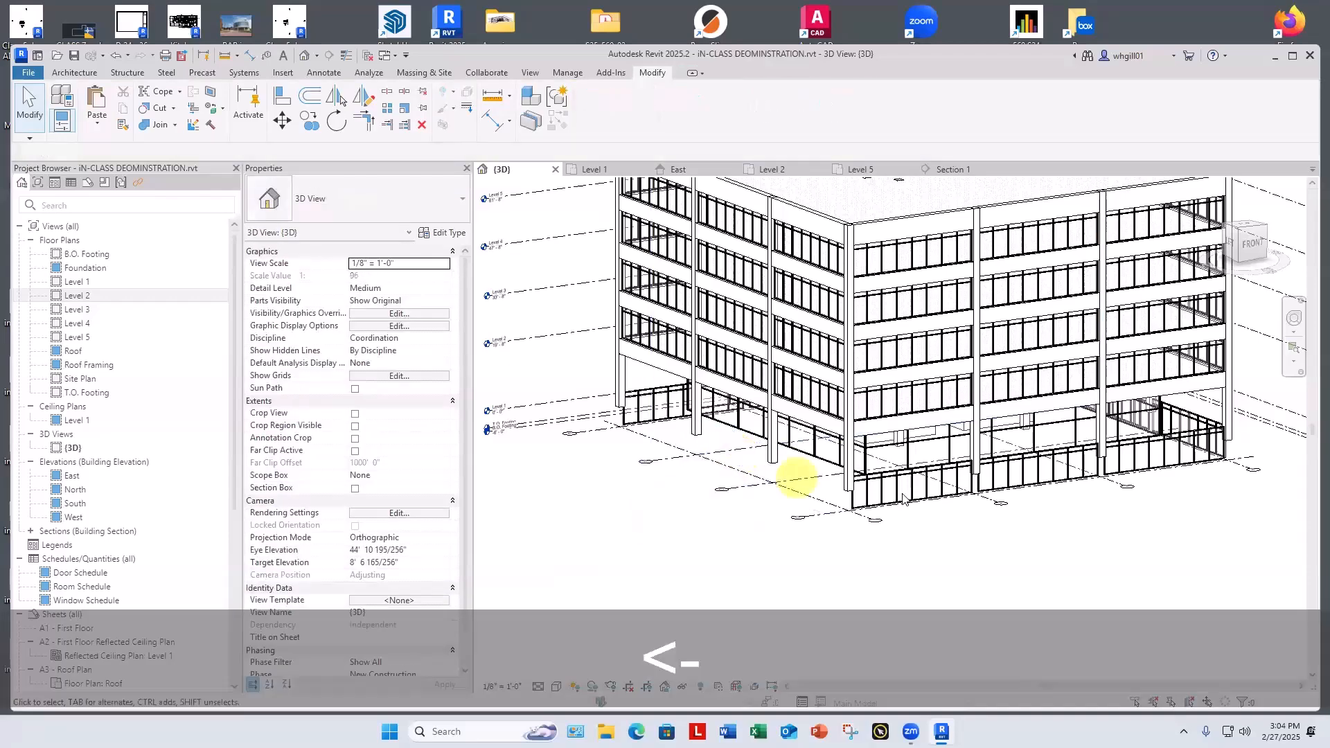
# Delete the B.O. Footing storefront copies along grid D, plus the reachable end-bay copies on grids 4 and A.
pyautogui.click(1034, 476)
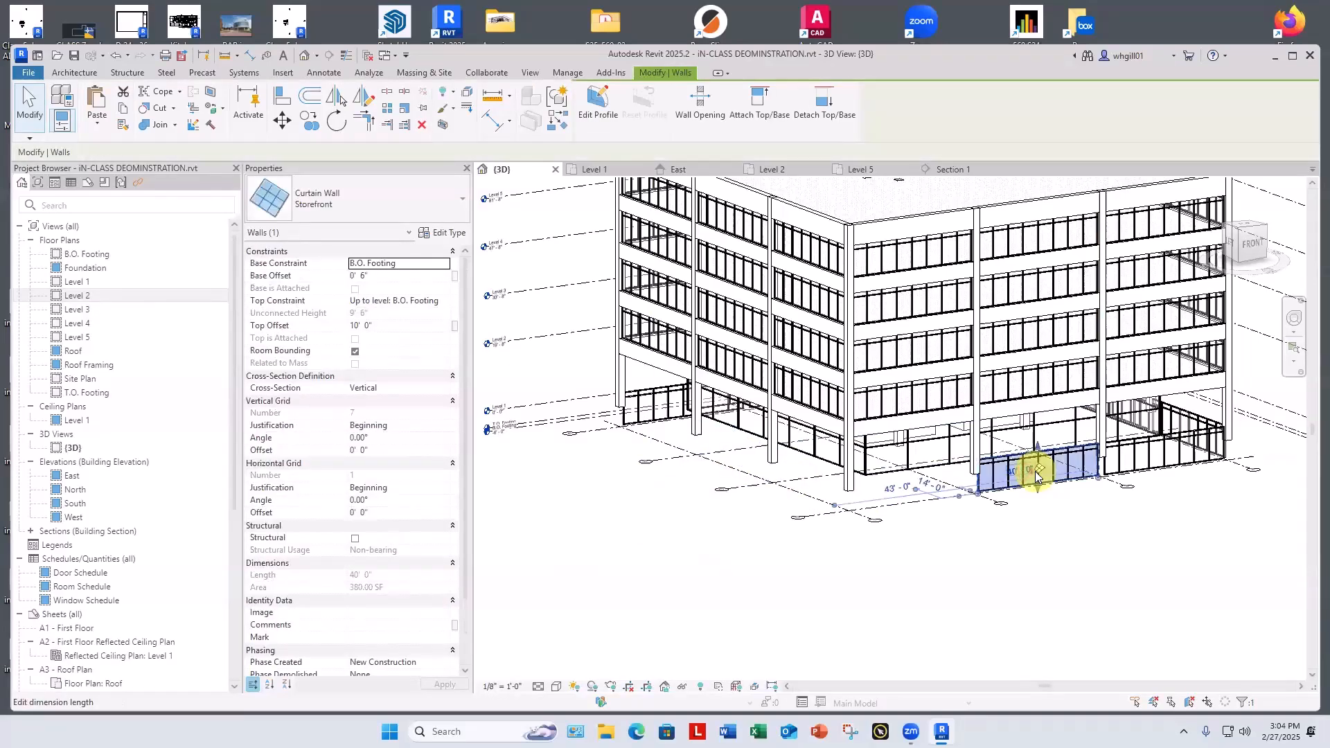
pyautogui.press('BackSpace')
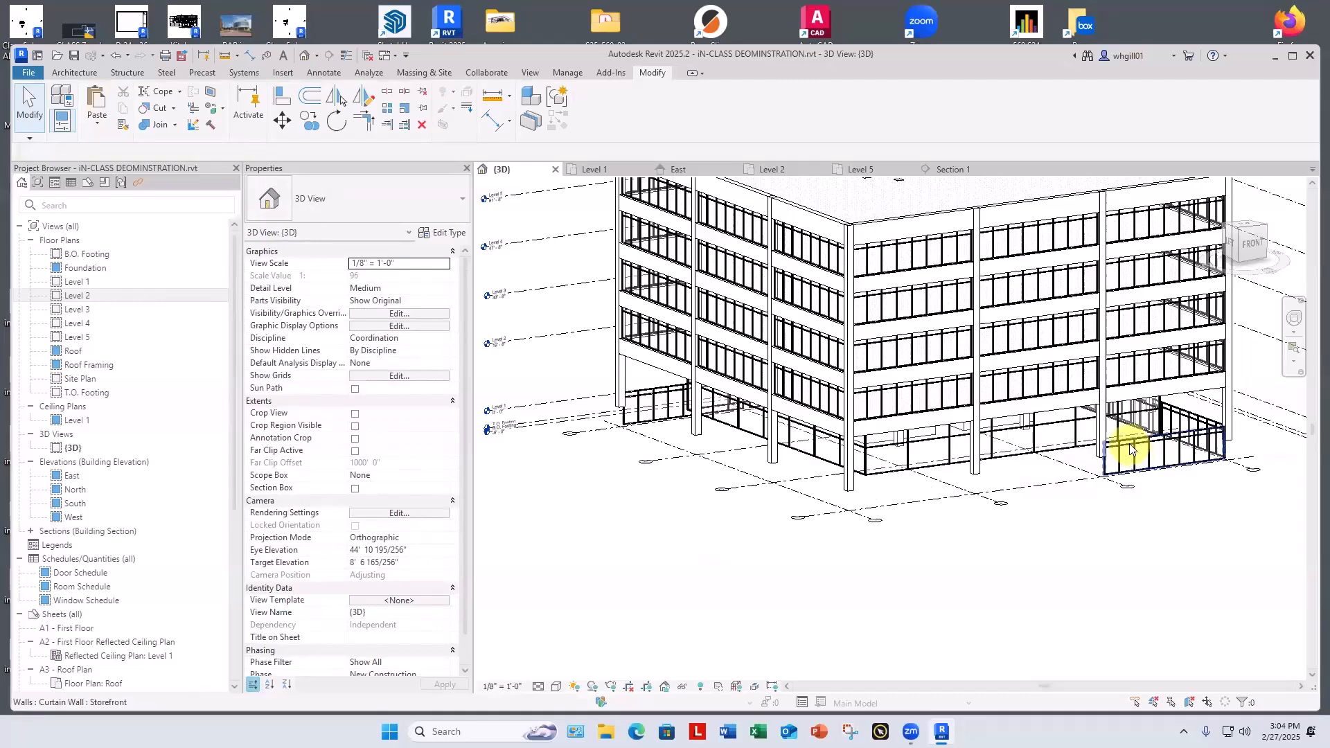
pyautogui.click(1132, 450)
pyautogui.press('BackSpace')
pyautogui.click(1186, 416)
pyautogui.press('BackSpace')
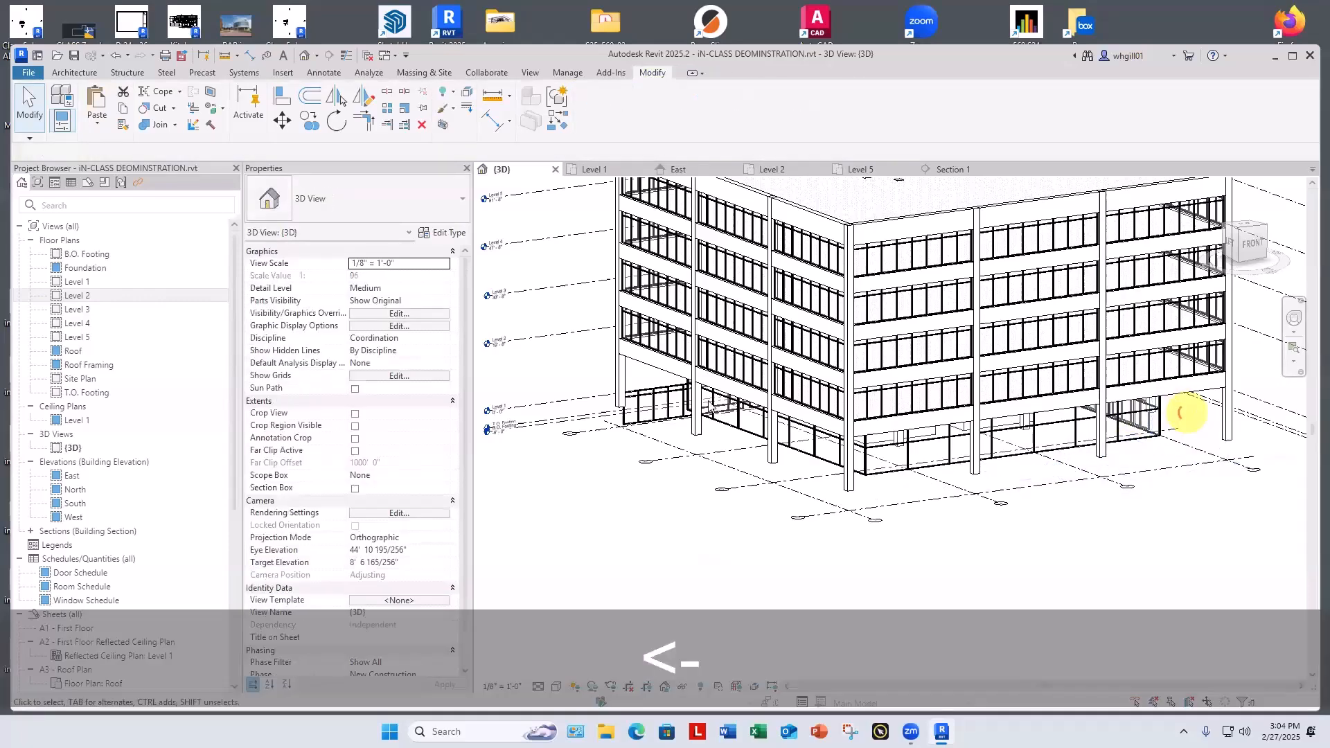
pyautogui.click(647, 401)
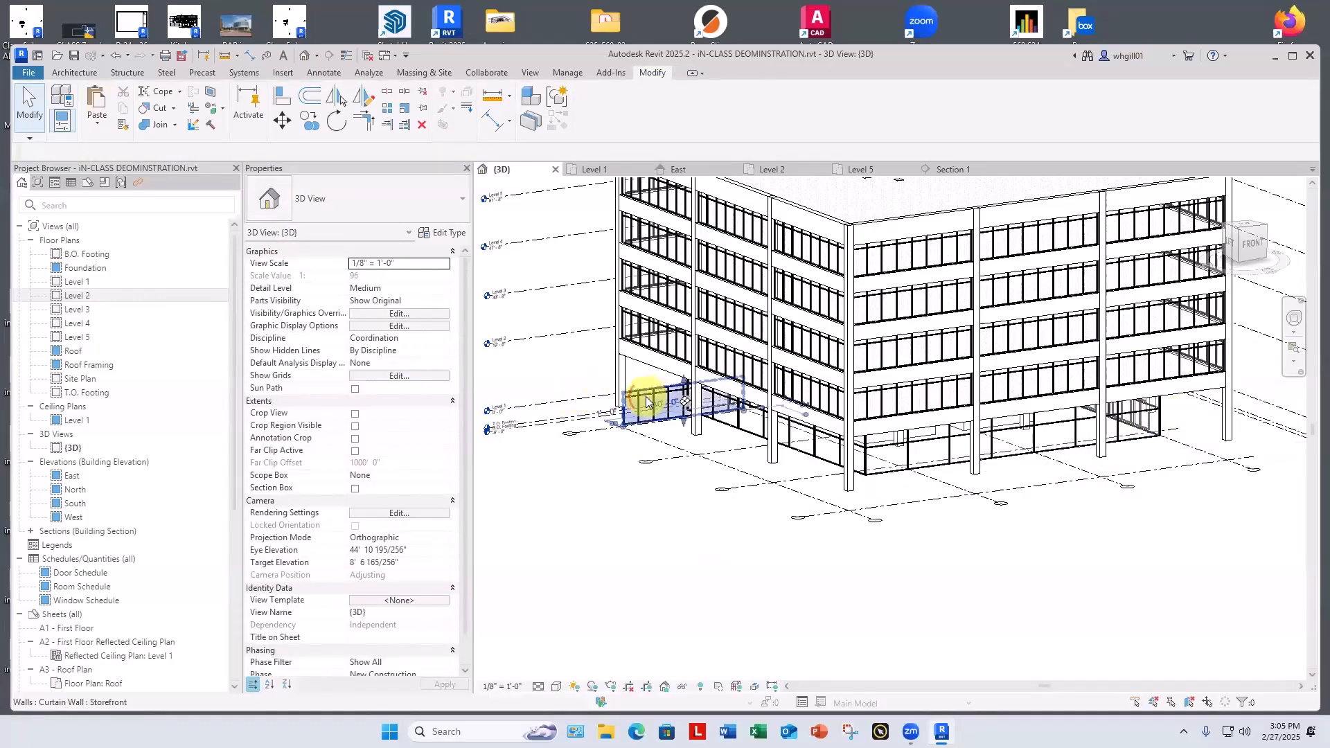
pyautogui.press('BackSpace')
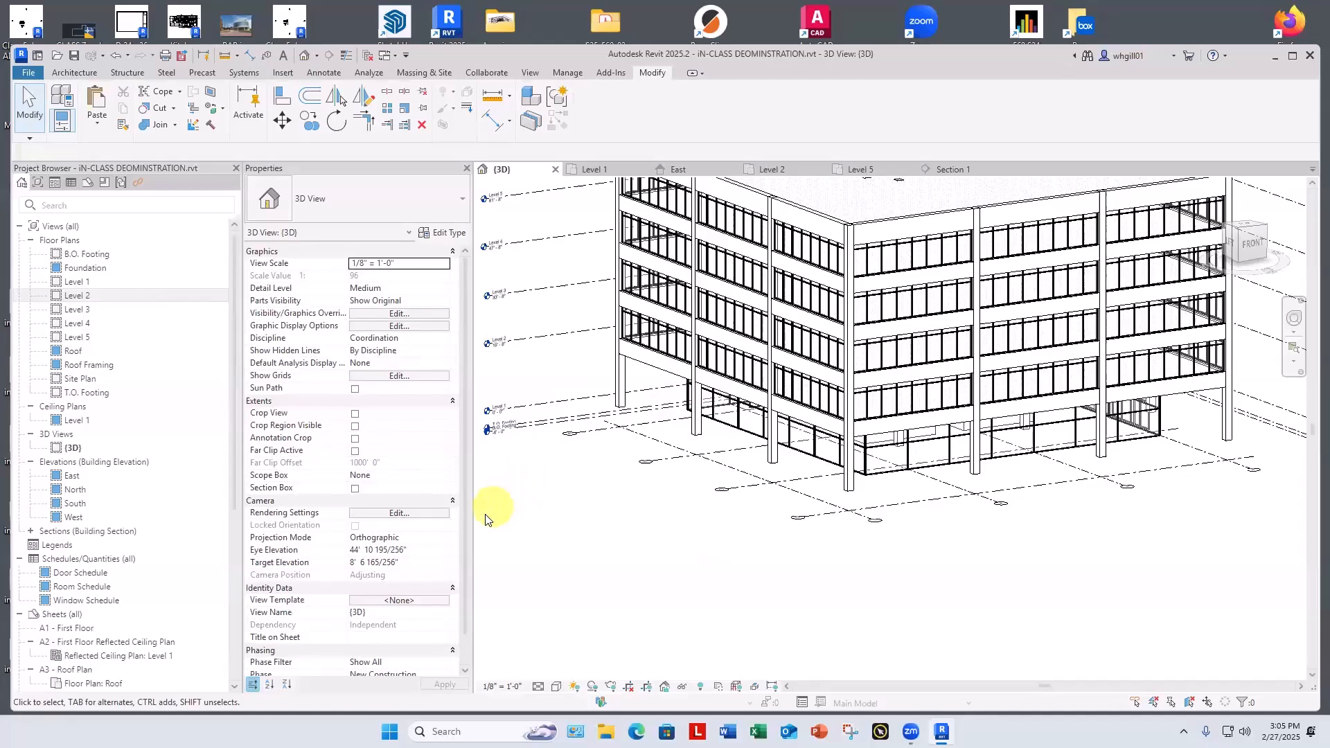
# Delete the remaining B.O. Footing storefront copies on grids A and 4, and inspect the building's base on all sides.
pyautogui.keyDown('shift'); pyautogui.moveTo(564, 516); pyautogui.dragTo(818, 557, button='middle'); pyautogui.keyUp('shift')
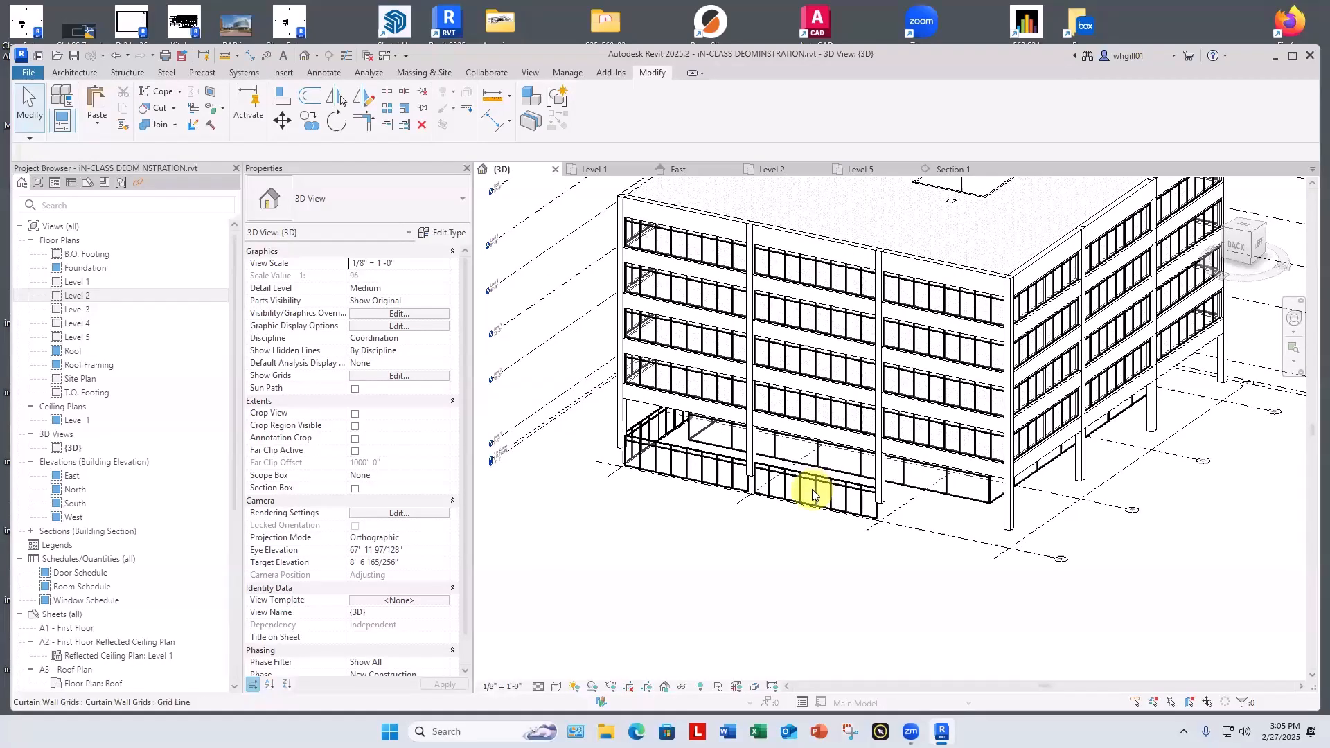
pyautogui.click(811, 493)
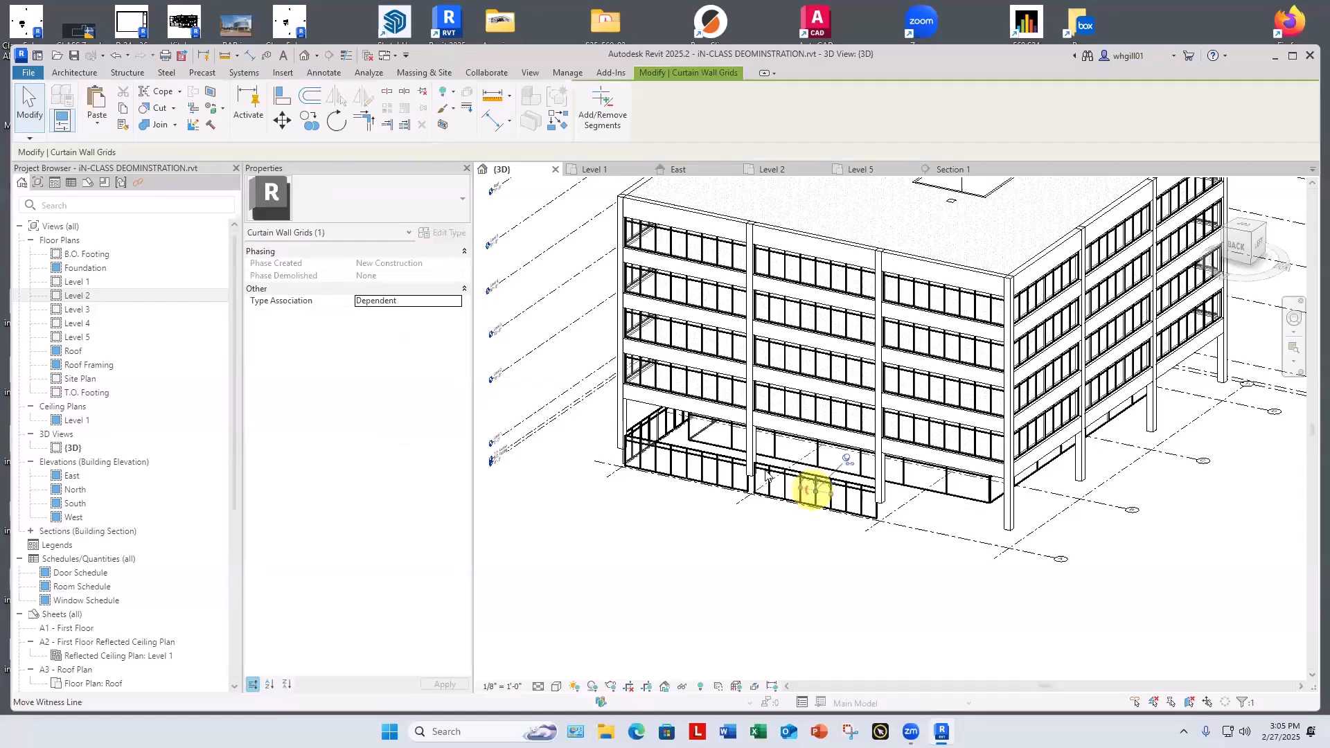
pyautogui.click(780, 540)
pyautogui.click(808, 477)
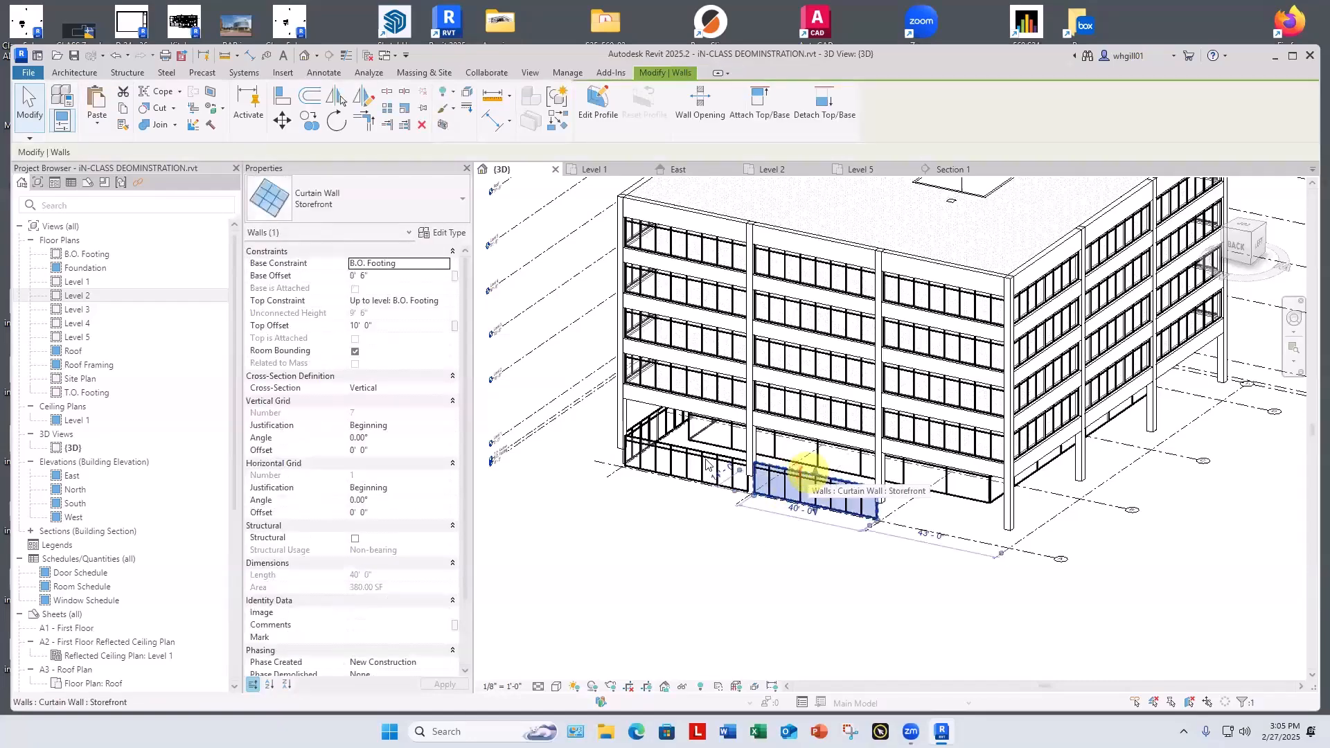
pyautogui.press('BackSpace')
pyautogui.click(695, 458)
pyautogui.press('BackSpace')
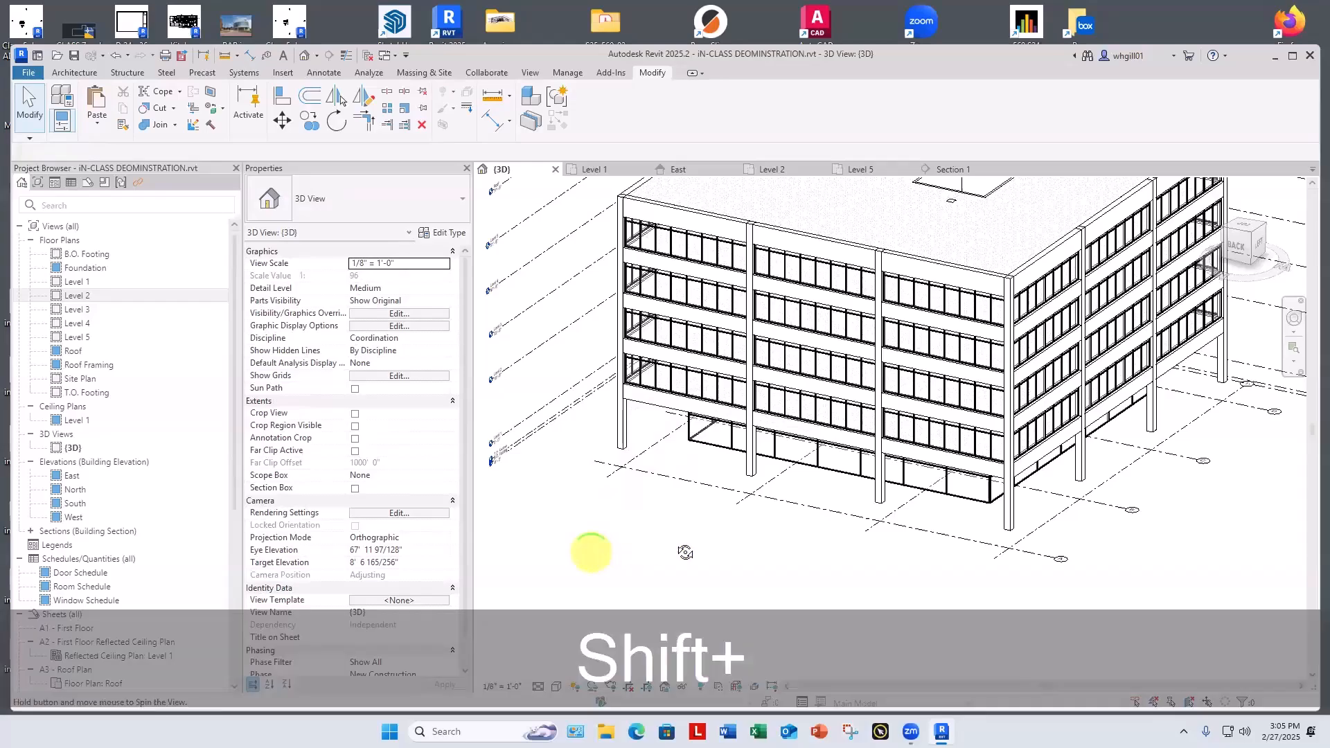
pyautogui.keyDown('shift'); pyautogui.moveTo(686, 553); pyautogui.dragTo(808, 466, button='middle'); pyautogui.keyUp('shift')
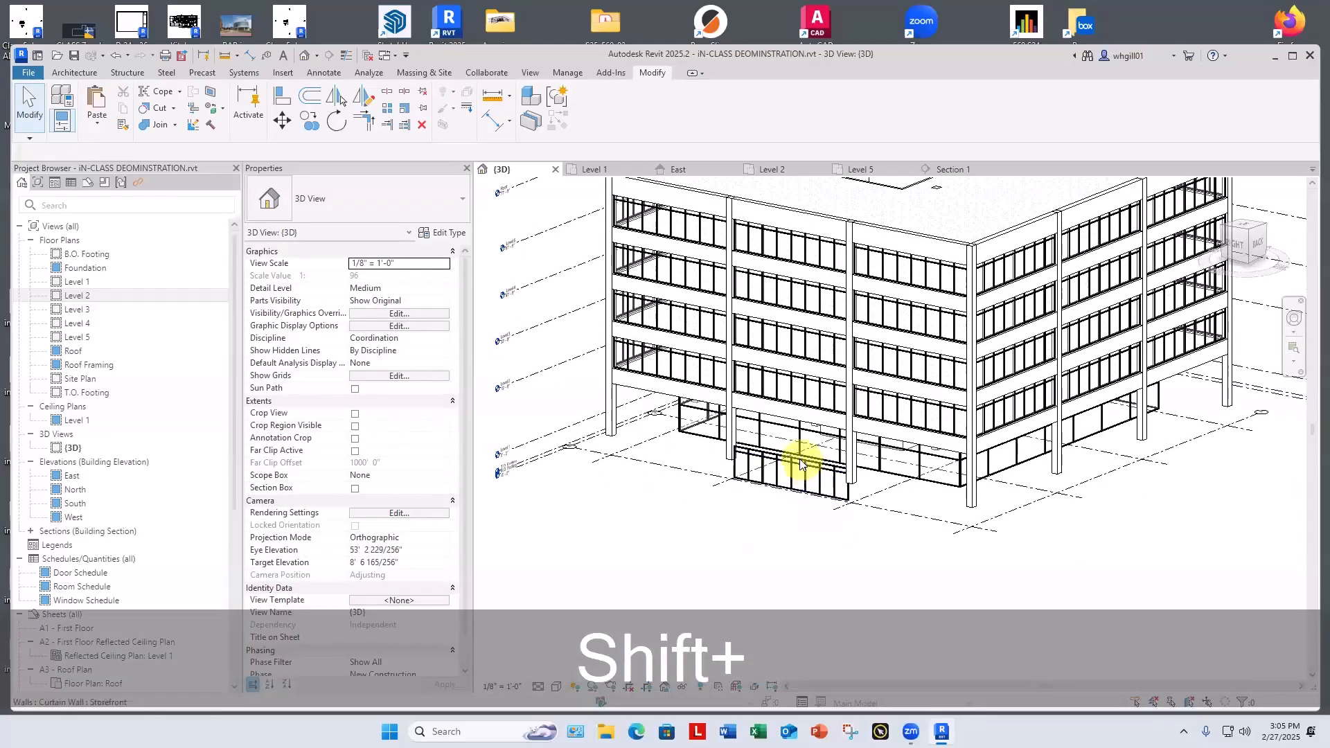
pyautogui.click(800, 460)
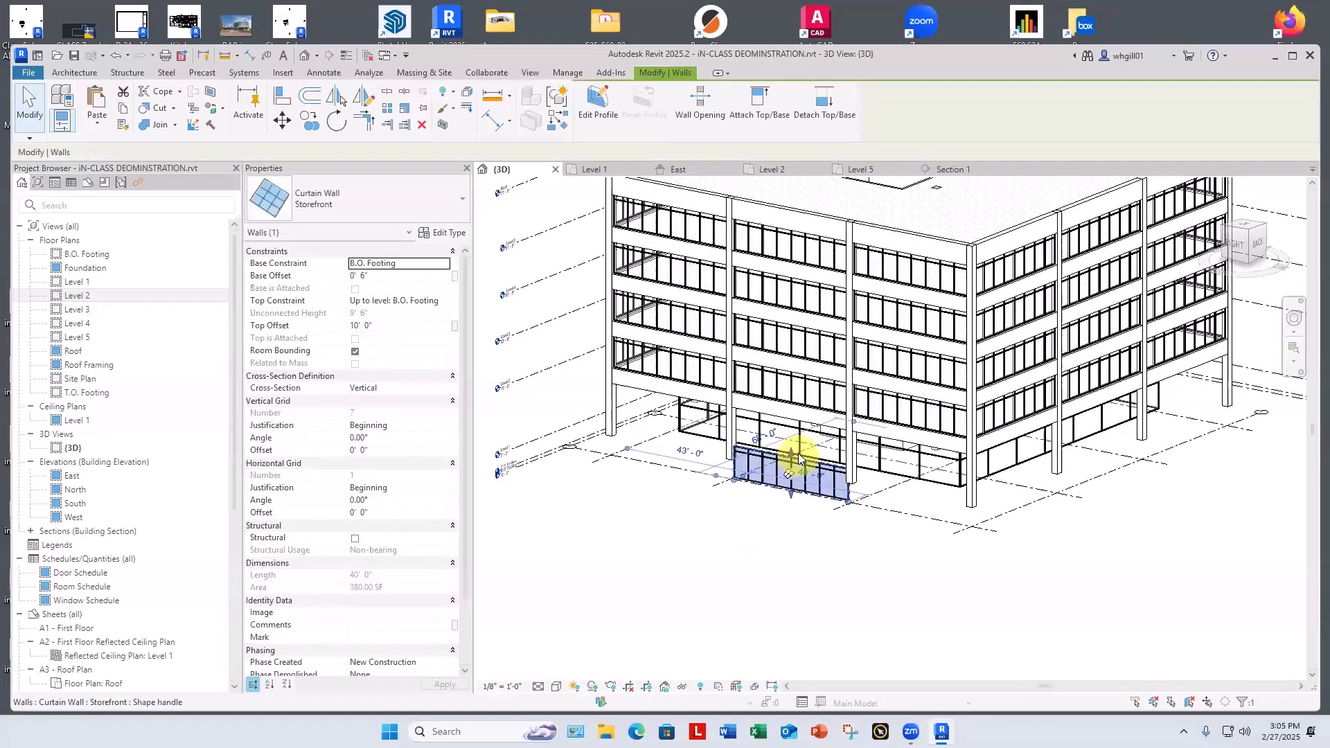
pyautogui.press('BackSpace')
pyautogui.keyDown('shift'); pyautogui.moveTo(731, 552); pyautogui.dragTo(532, 513, button='middle'); pyautogui.keyUp('shift')
pyautogui.moveTo(787, 516)
pyautogui.keyDown('shift'); pyautogui.mouseDown(button='middle')
pyautogui.moveTo(731, 535)
pyautogui.moveTo(699, 511)
pyautogui.moveTo(624, 533)
pyautogui.mouseUp(button='middle'); pyautogui.keyUp('shift')
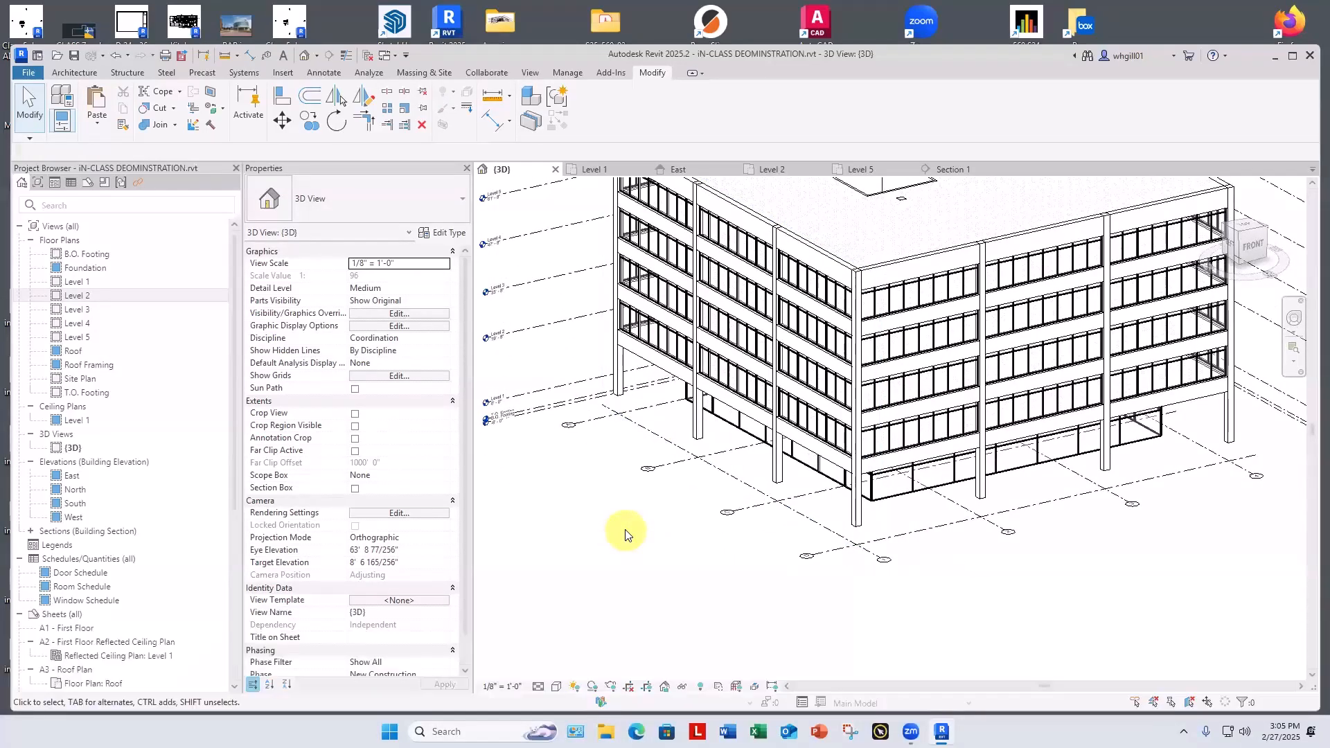